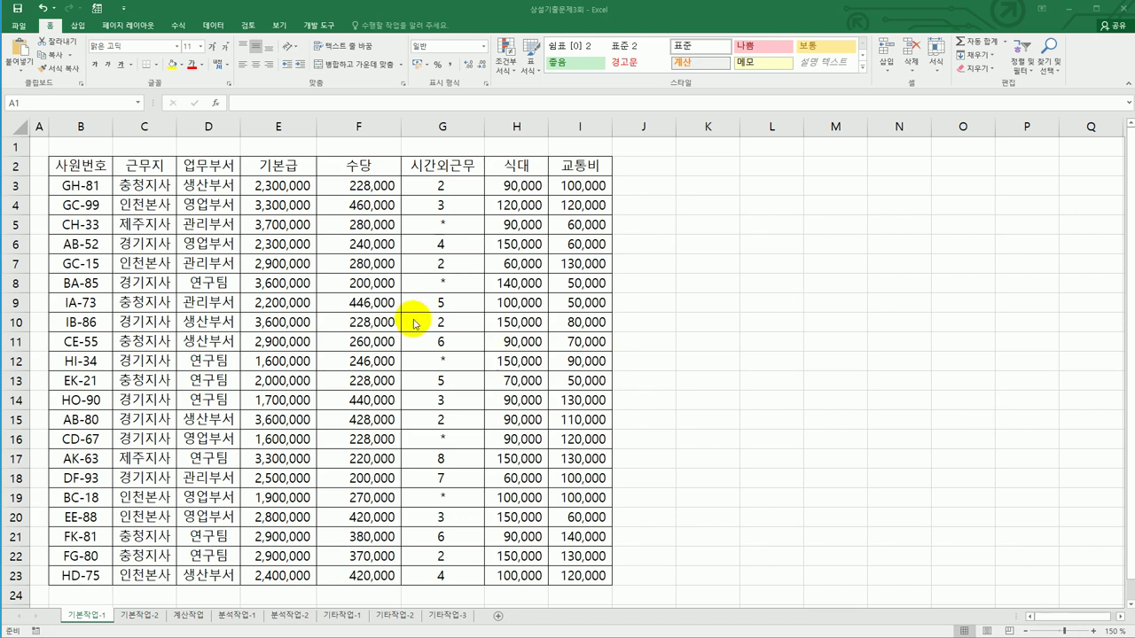
{"action": "left_click_drag", "start_coordinate": [88, 167], "coordinate": [570, 575]}
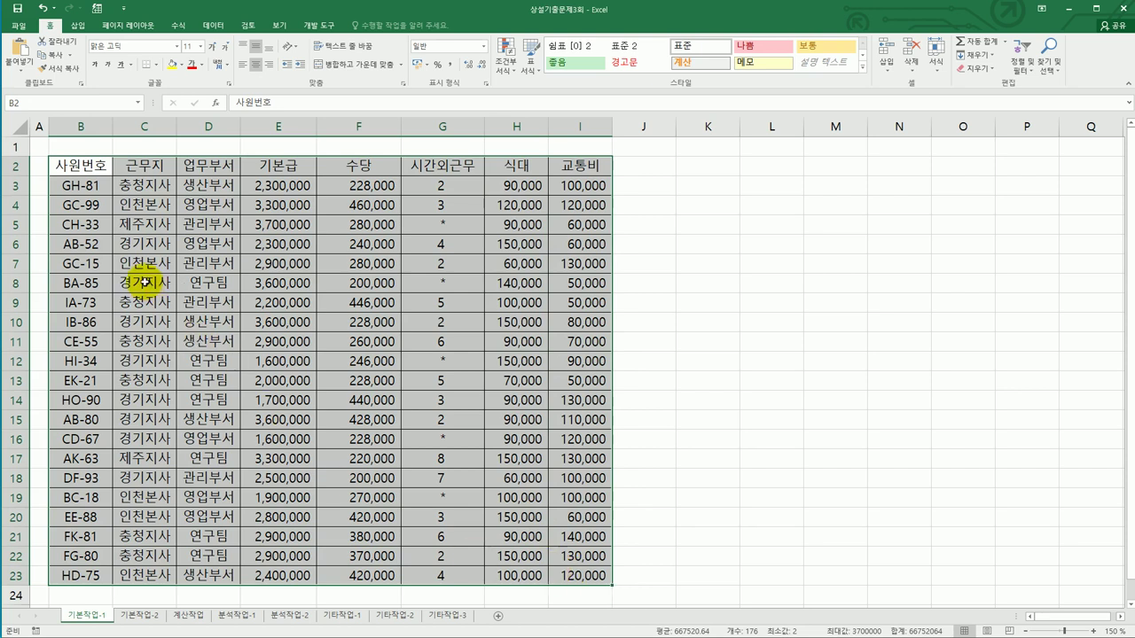
{"action": "left_click", "coordinate": [100, 188]}
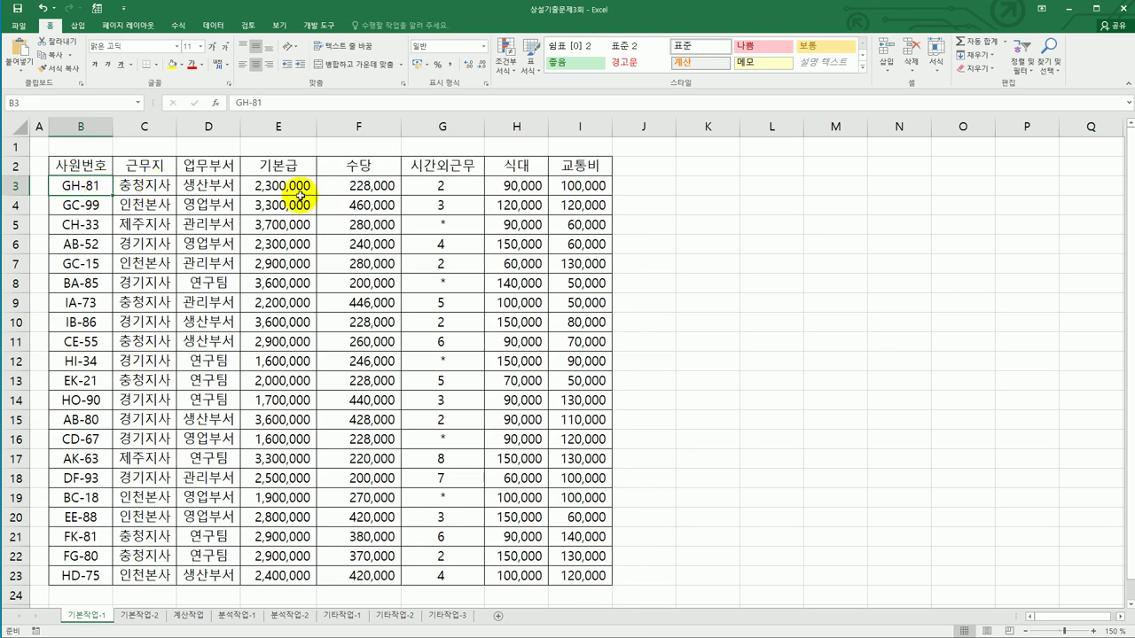
{"action": "left_click", "coordinate": [510, 185]}
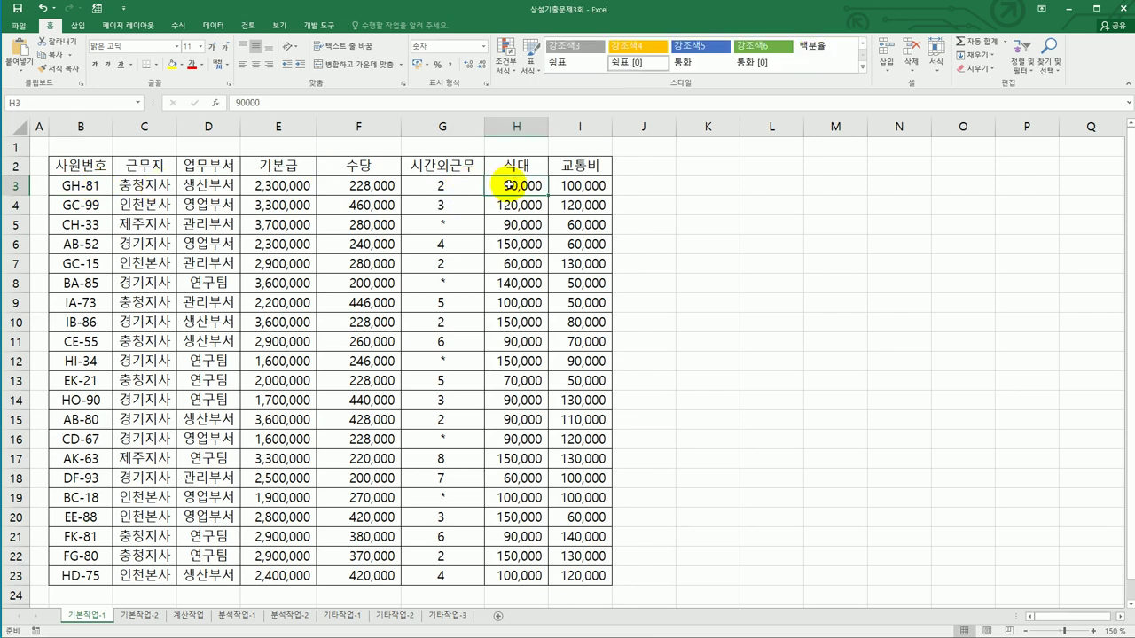
Enter the criteria heading 조건 in cell B26 below the employee table
{"action": "scroll", "coordinate": [417, 407], "scroll_direction": "down", "scroll_amount": 1}
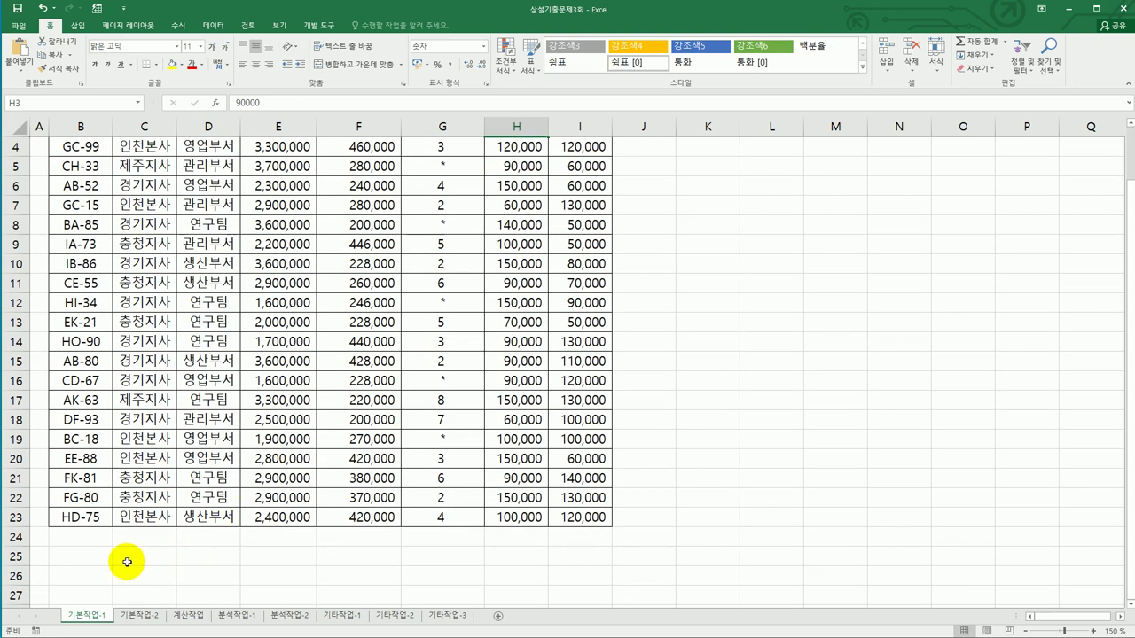
{"action": "left_click", "coordinate": [98, 574]}
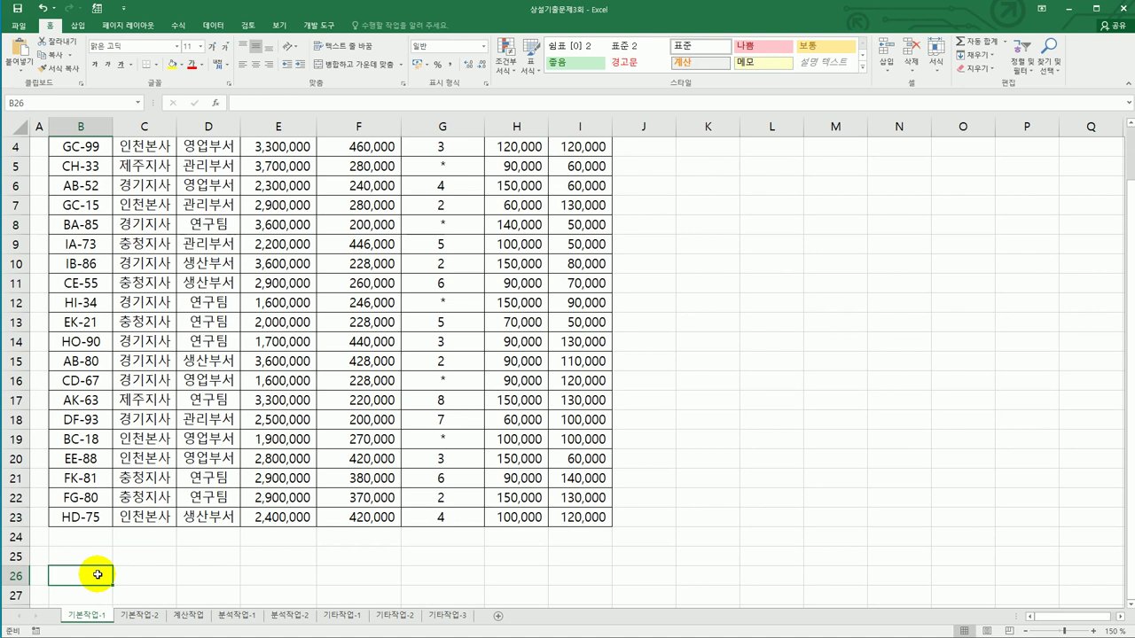
{"action": "type", "text": "wh"}
{"action": "key", "text": "BackSpace"}
{"action": "key", "text": "BackSpace"}
{"action": "type", "text": "조건"}
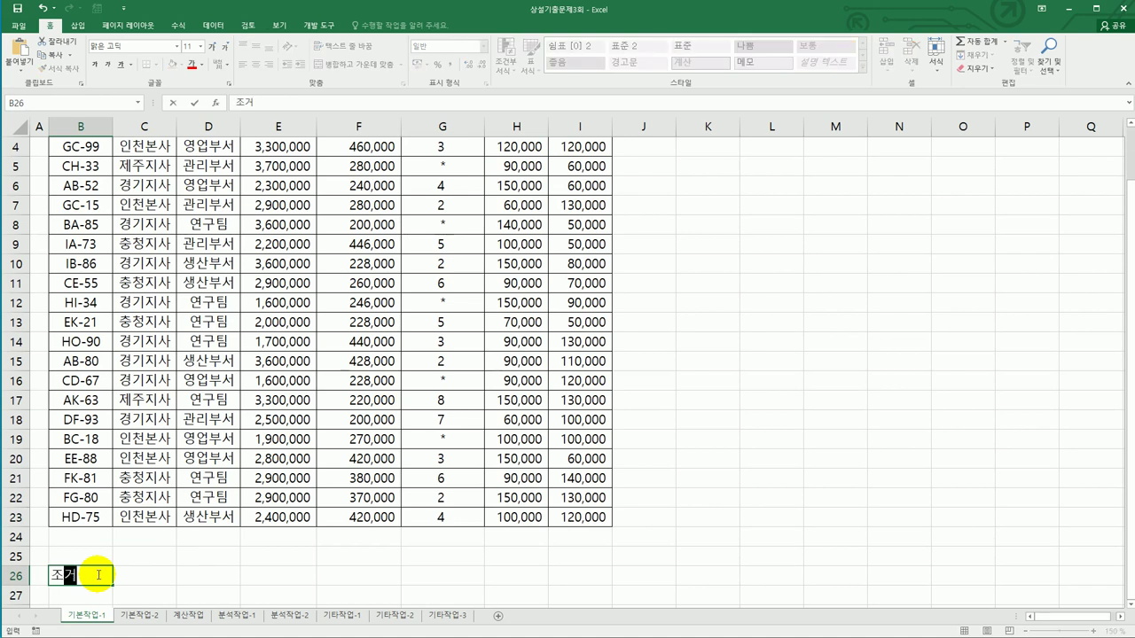
{"action": "key", "text": "Return"}
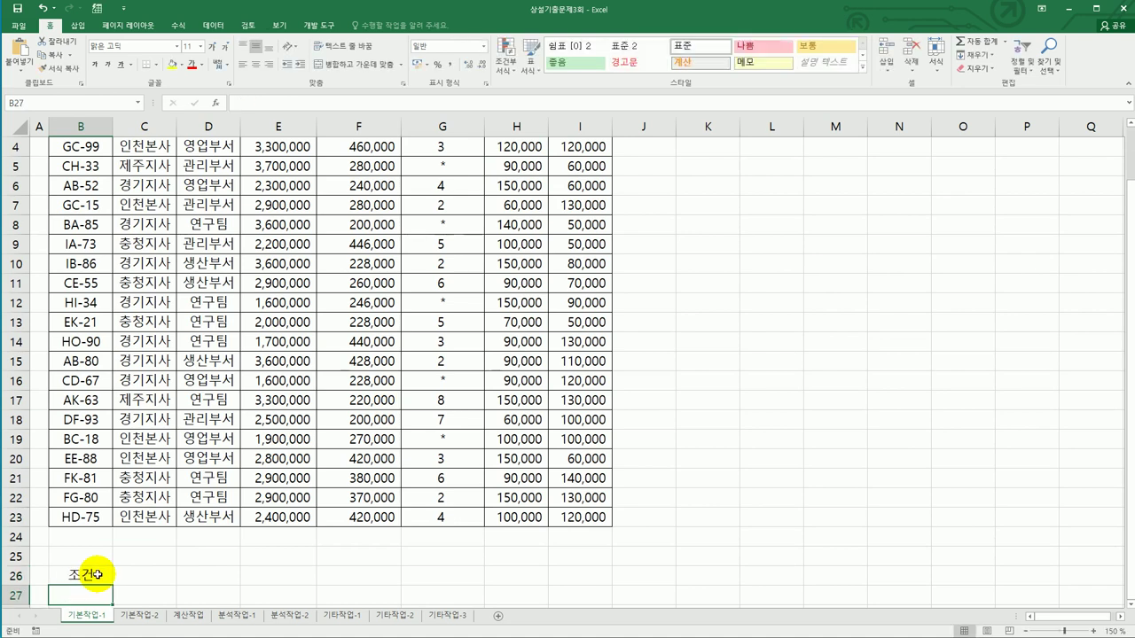
Begin an AND formula in B27 whose first condition is ISEVEN(RIGHT(B3,1)), testing for an even last digit of the 사원번호
{"action": "type", "text": "="}
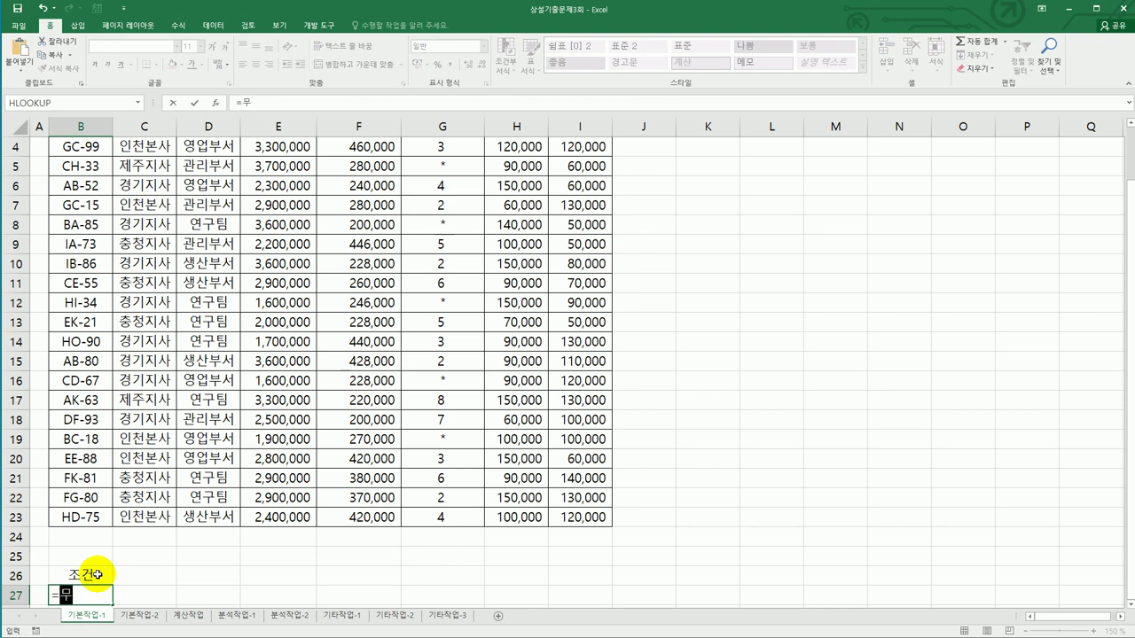
{"action": "type", "text": "and("}
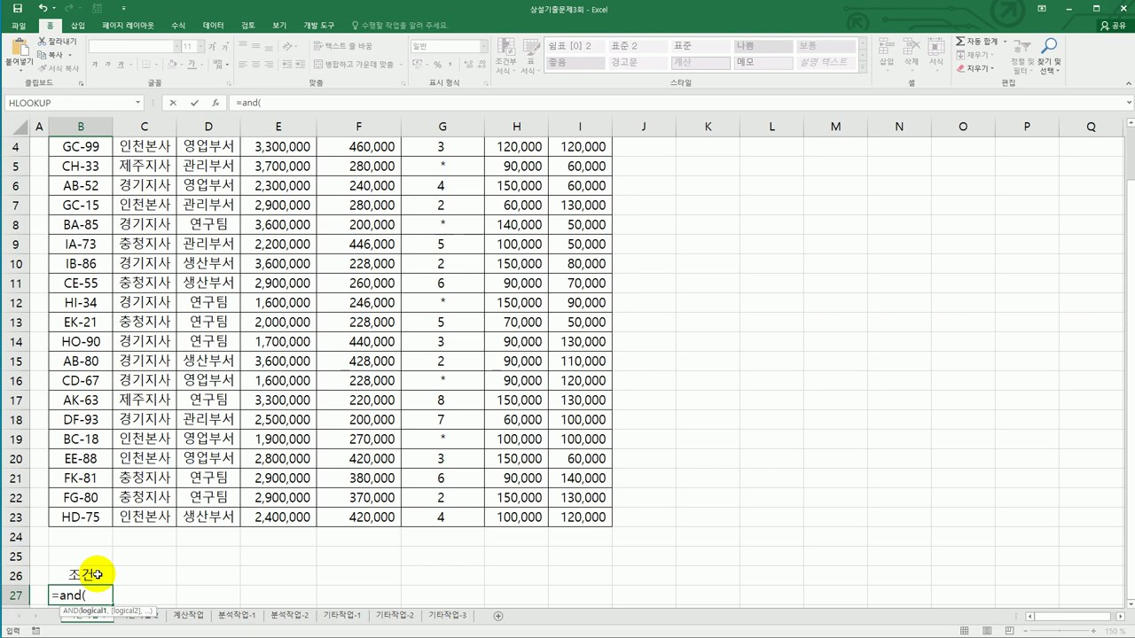
{"action": "type", "text": "iseven"}
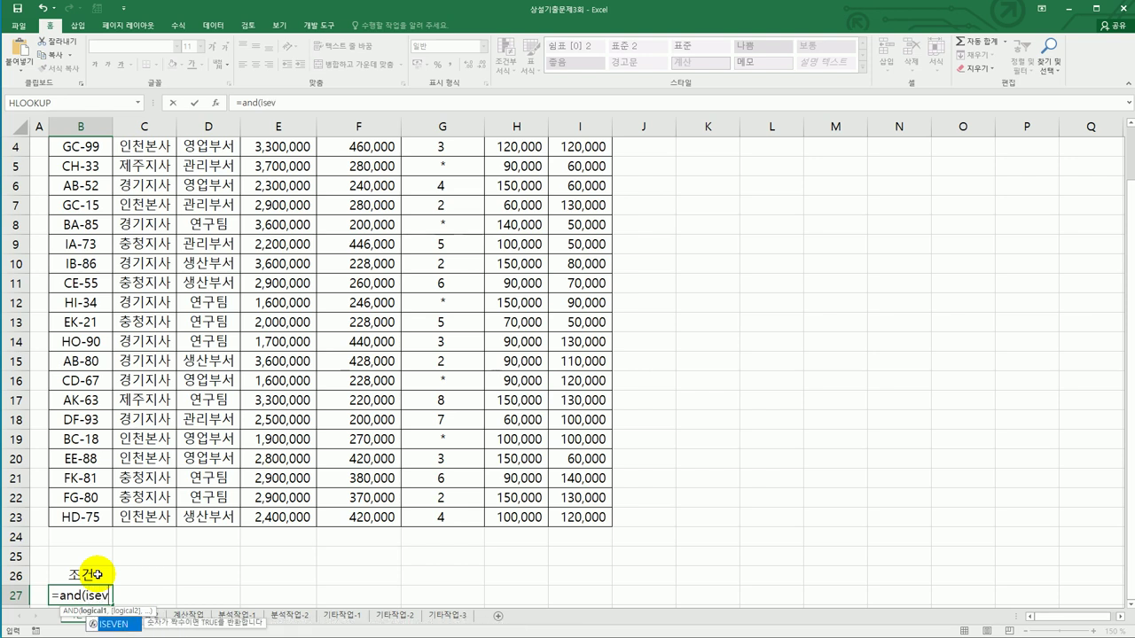
{"action": "key", "text": "Tab"}
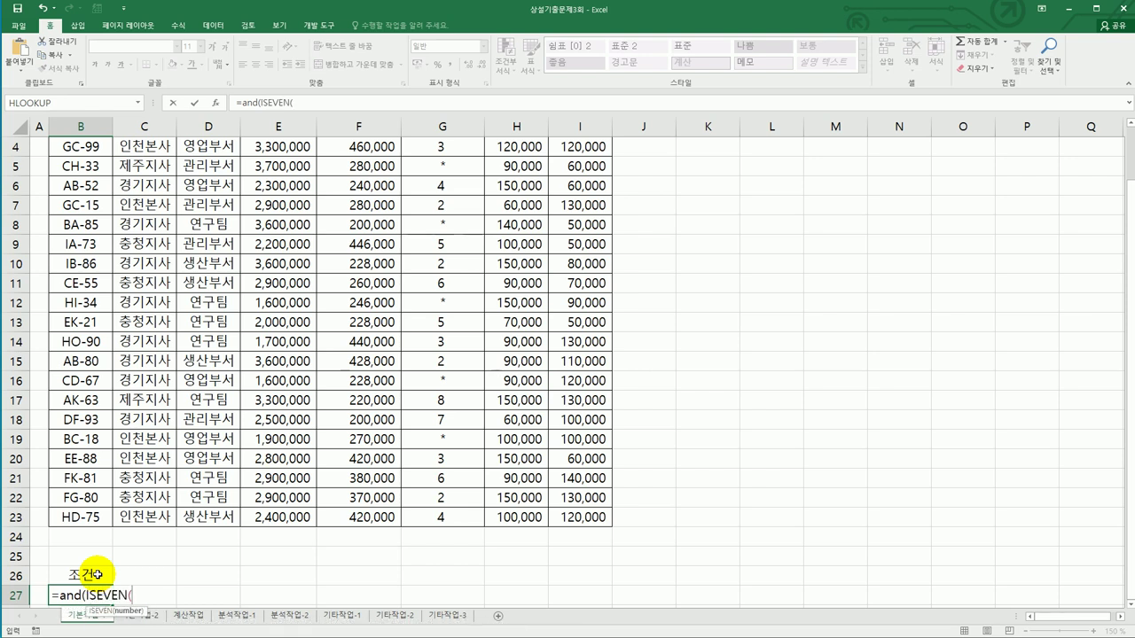
{"action": "type", "text": "right"}
{"action": "key", "text": "Tab"}
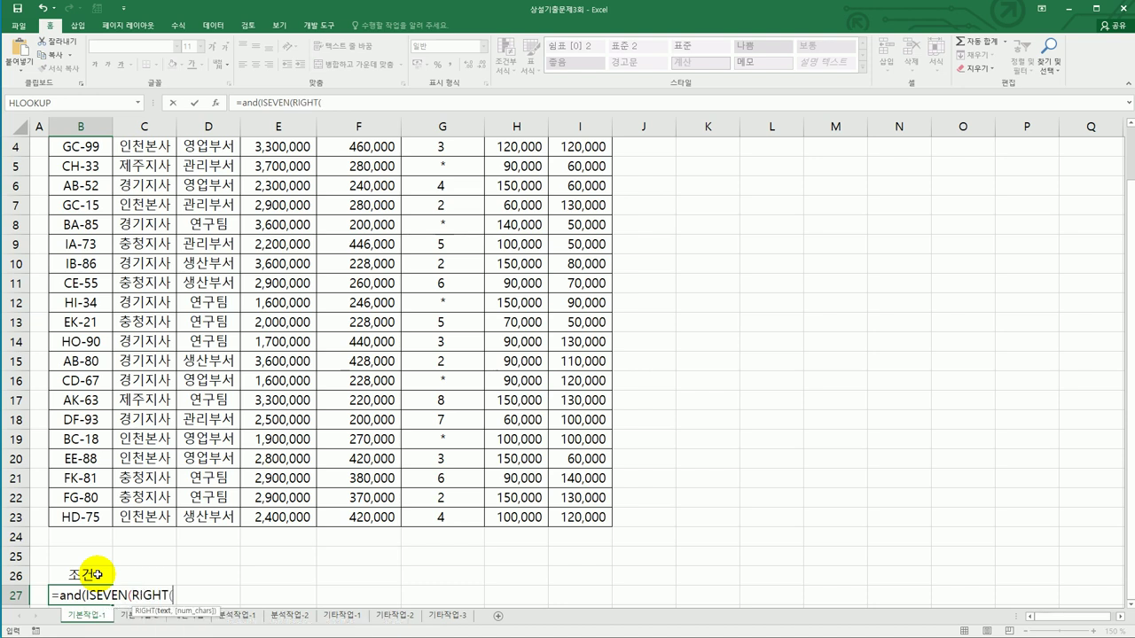
{"action": "scroll", "coordinate": [148, 466], "scroll_direction": "up", "scroll_amount": 1}
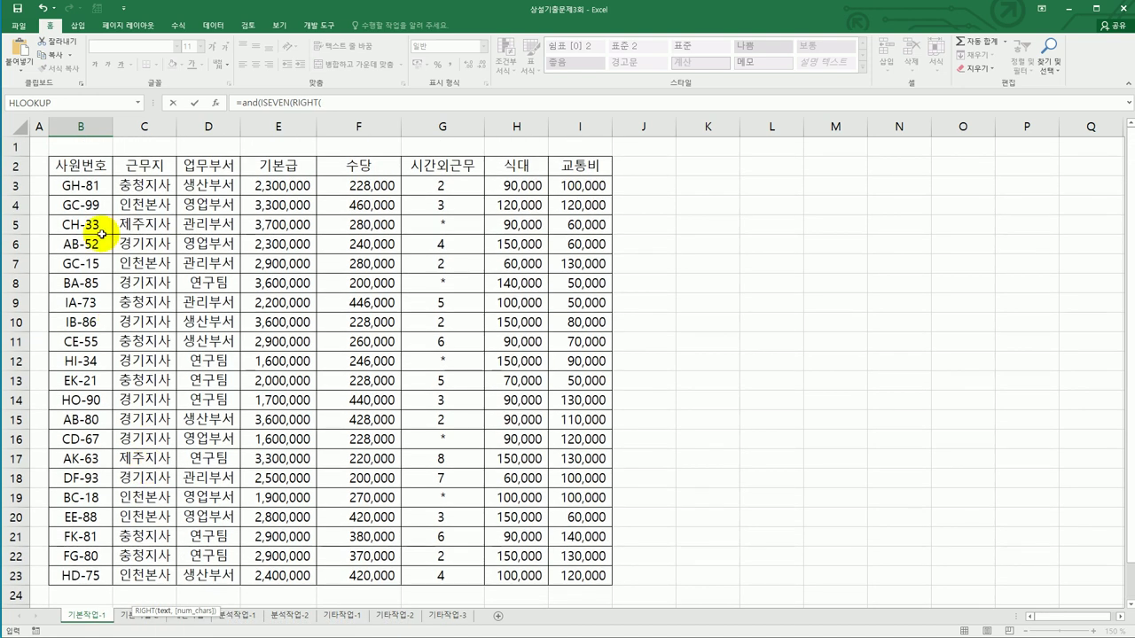
{"action": "left_click", "coordinate": [94, 189]}
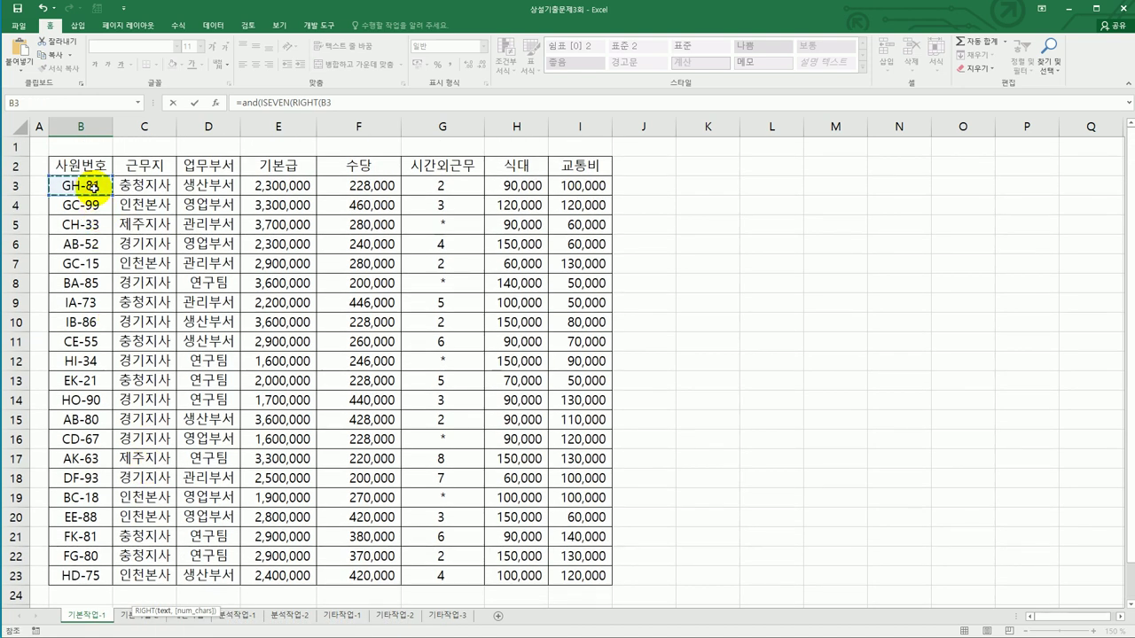
{"action": "type", "text": ",1"}
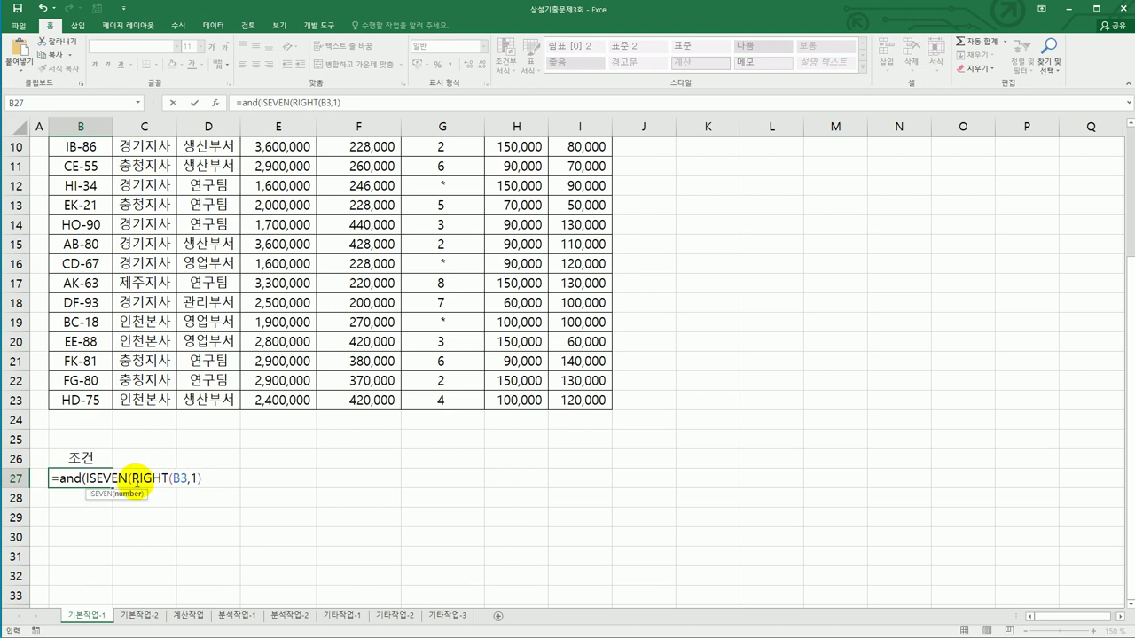
{"action": "type", "text": "))"}
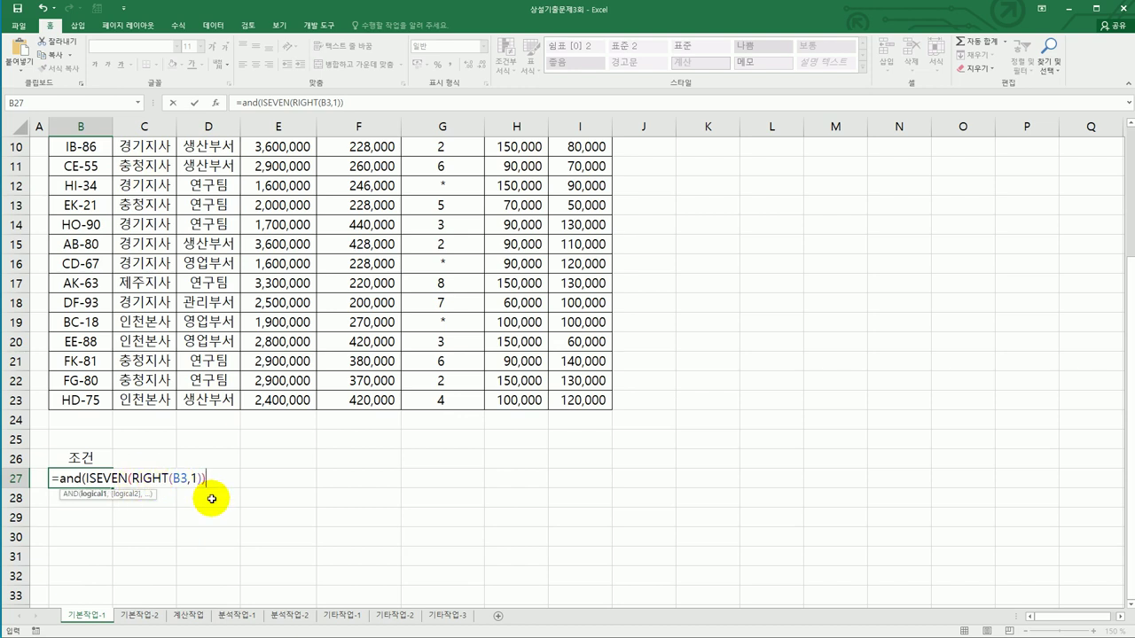
Add H3>=100000 as the second AND condition for 식대 and complete the formula in B27
{"action": "type", "text": ","}
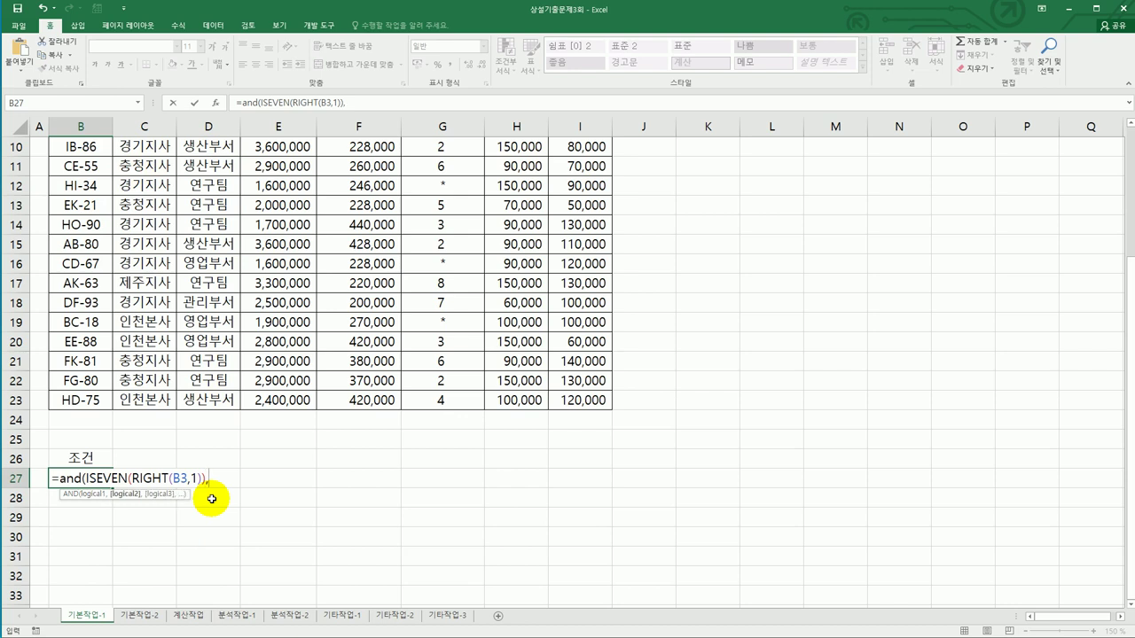
{"action": "scroll", "coordinate": [315, 502], "scroll_direction": "up", "scroll_amount": 3}
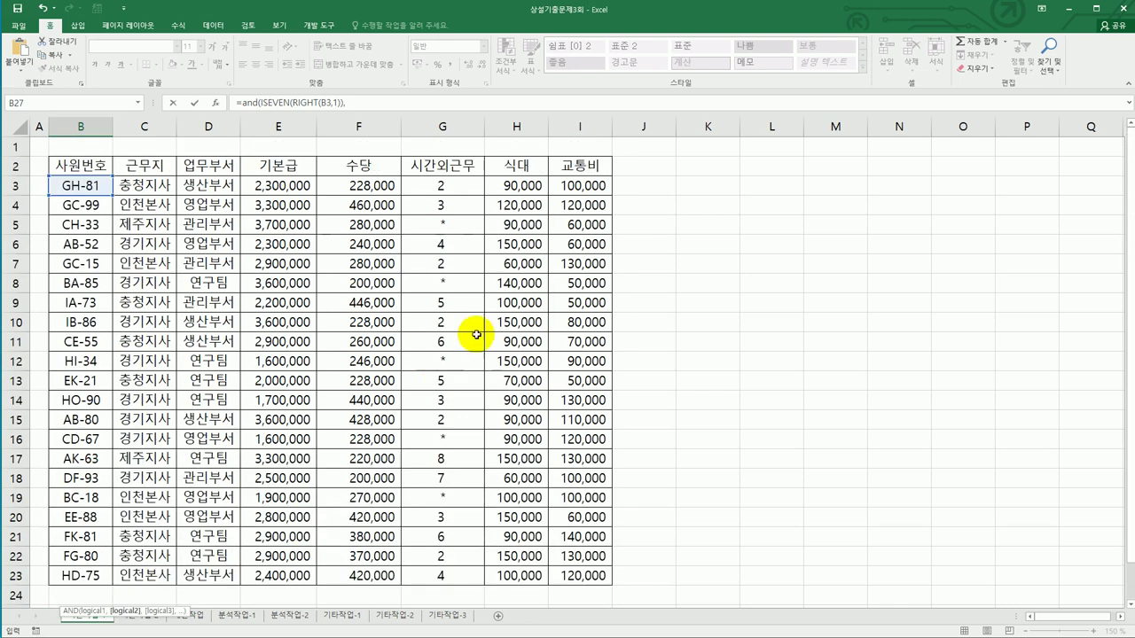
{"action": "left_click", "coordinate": [515, 188]}
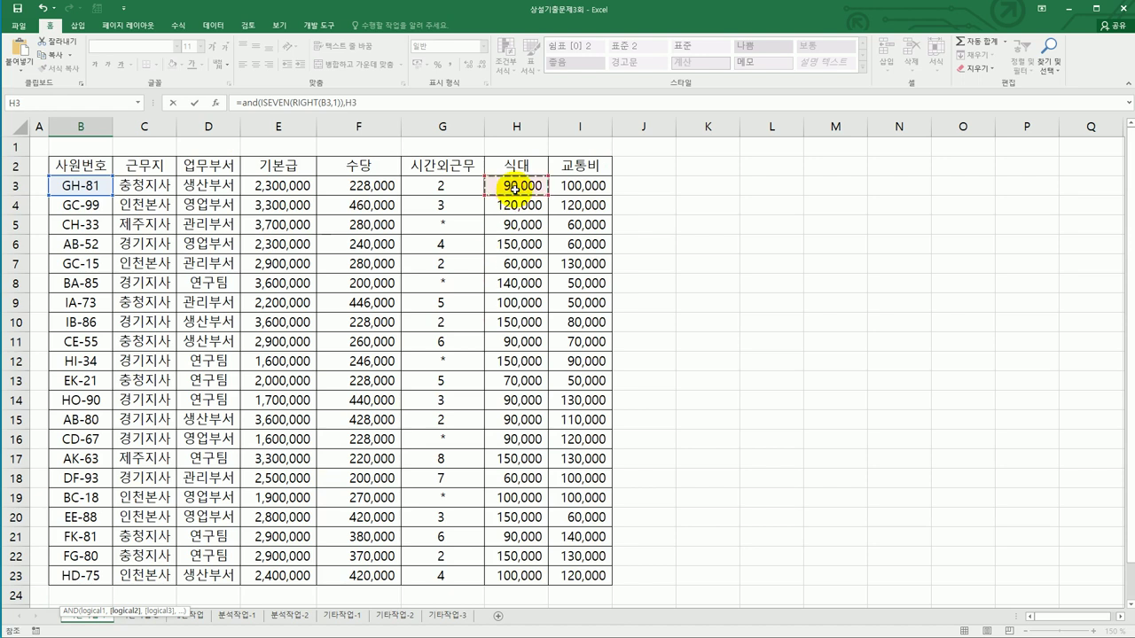
{"action": "type", "text": ">="}
{"action": "scroll", "coordinate": [578, 329], "scroll_direction": "down", "scroll_amount": 3}
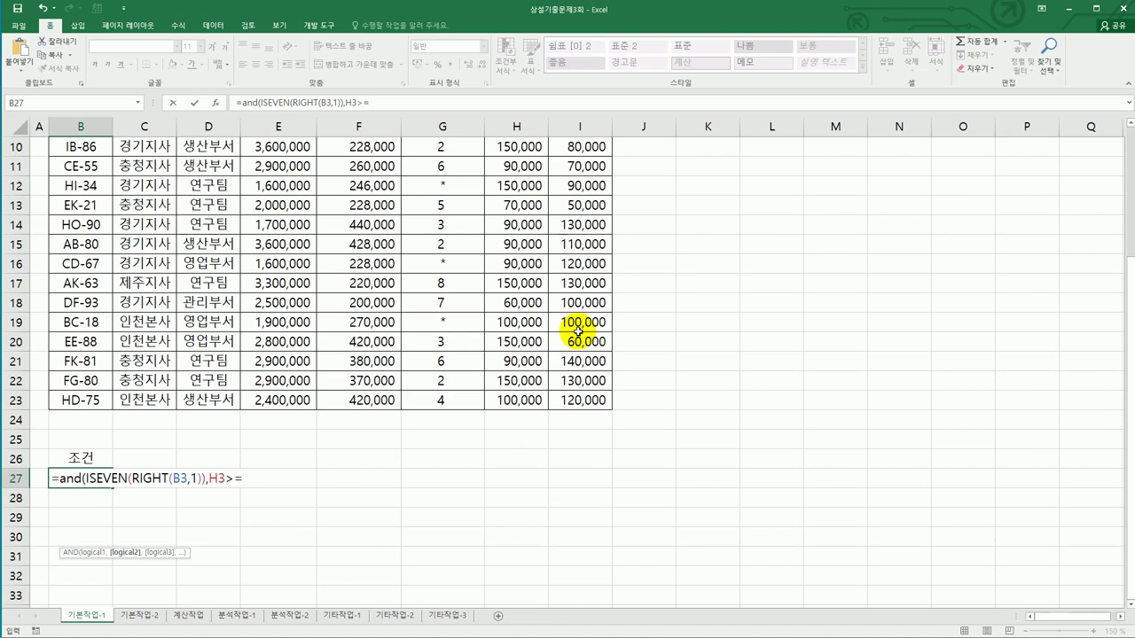
{"action": "type", "text": "100000)"}
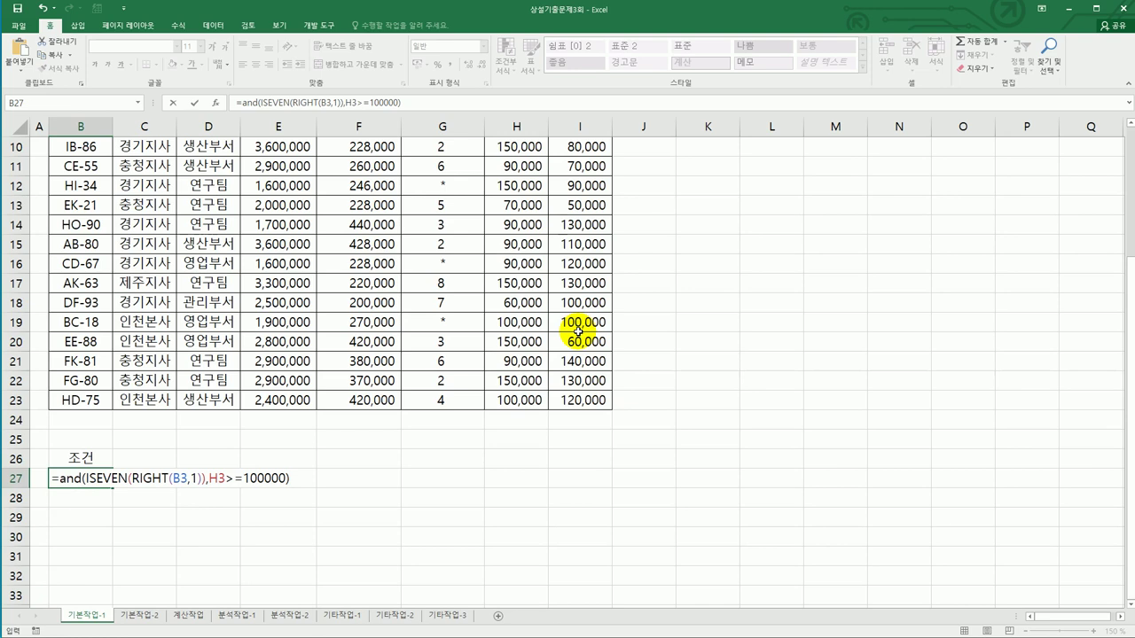
{"action": "key", "text": "ctrl+Return"}
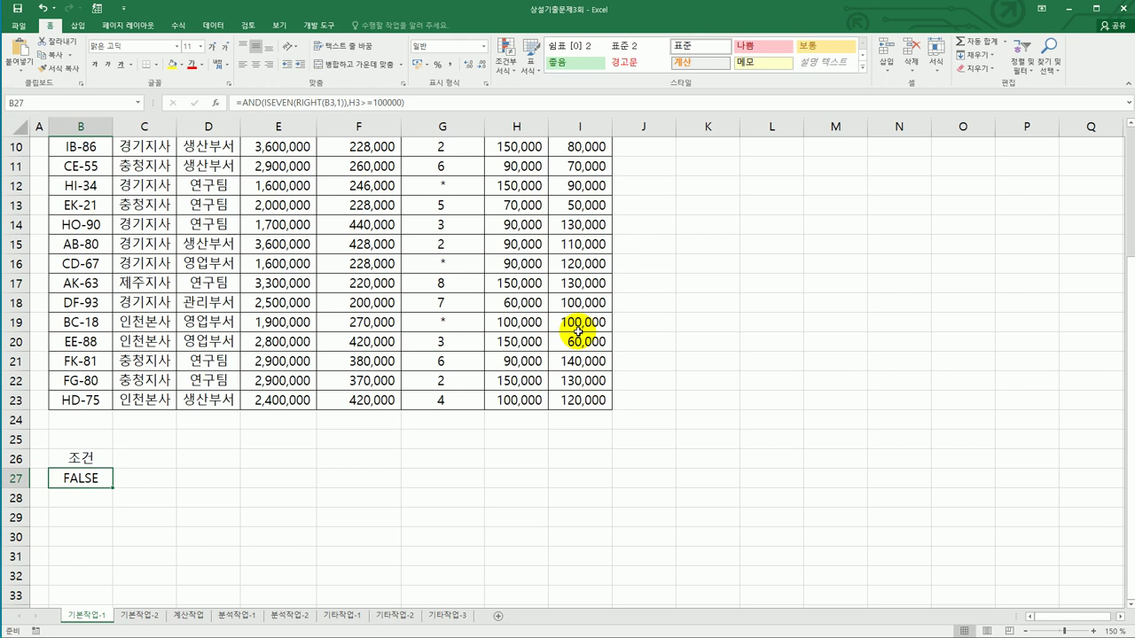
Start an Advanced Filter on the employee table B2:I23 with B26:B27 as the criteria range
{"action": "scroll", "coordinate": [578, 331], "scroll_direction": "up", "scroll_amount": 3}
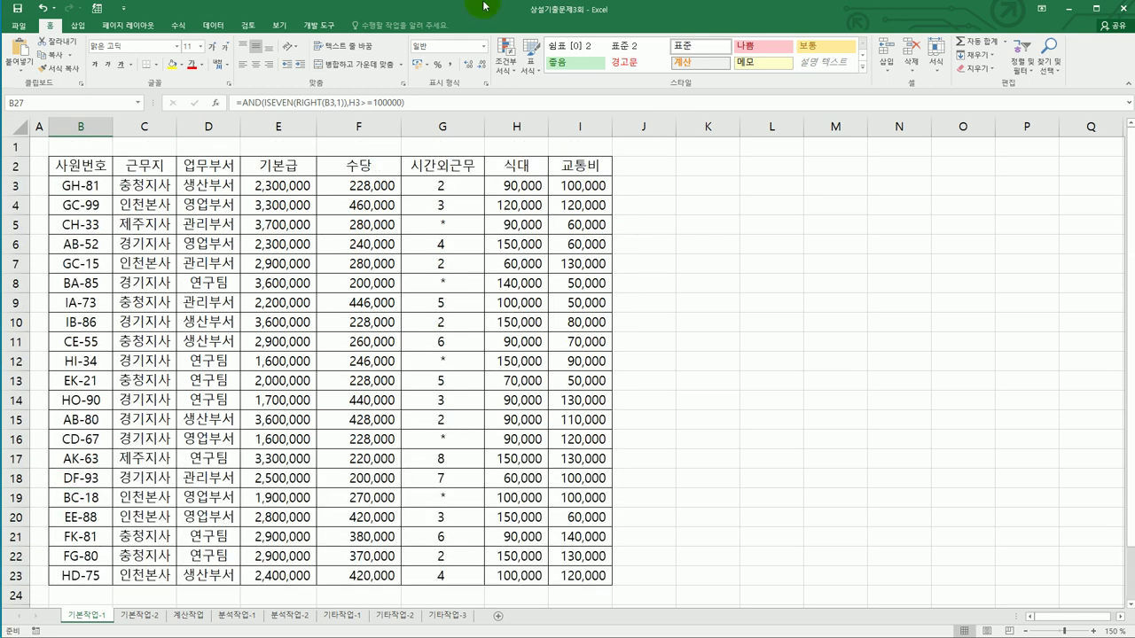
{"action": "left_click", "coordinate": [230, 282]}
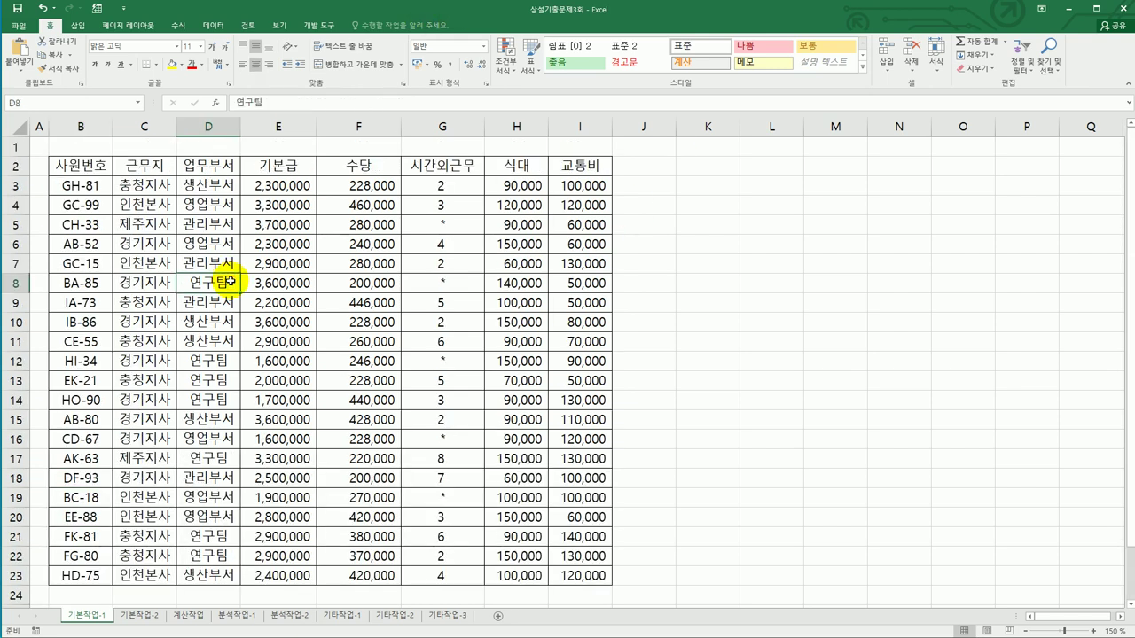
{"action": "left_click", "coordinate": [213, 25]}
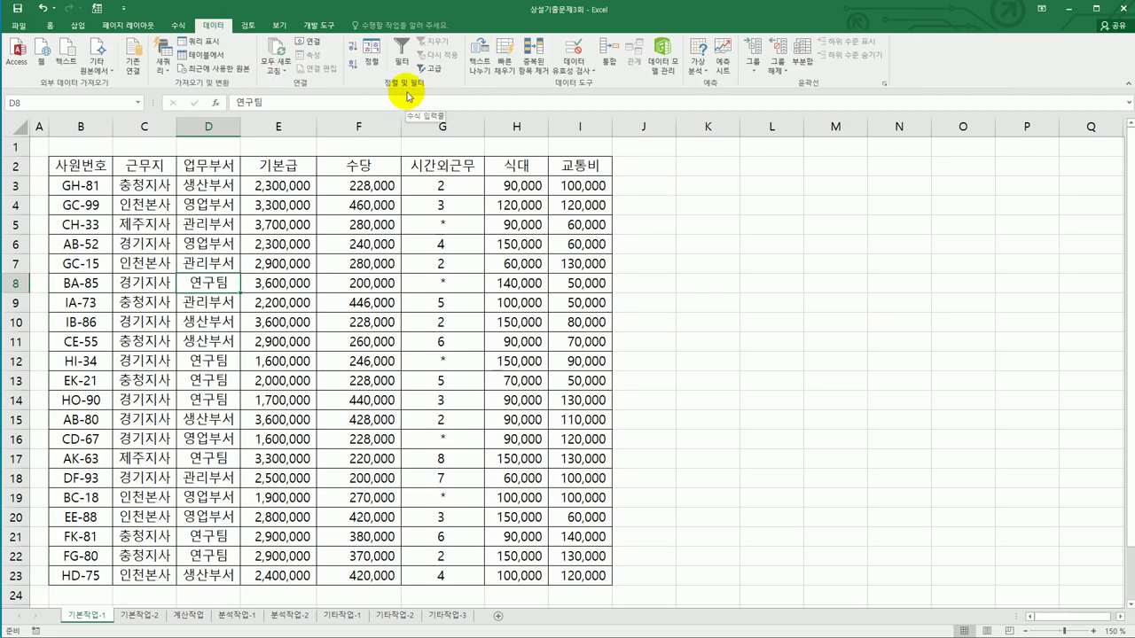
{"action": "left_click", "coordinate": [433, 69]}
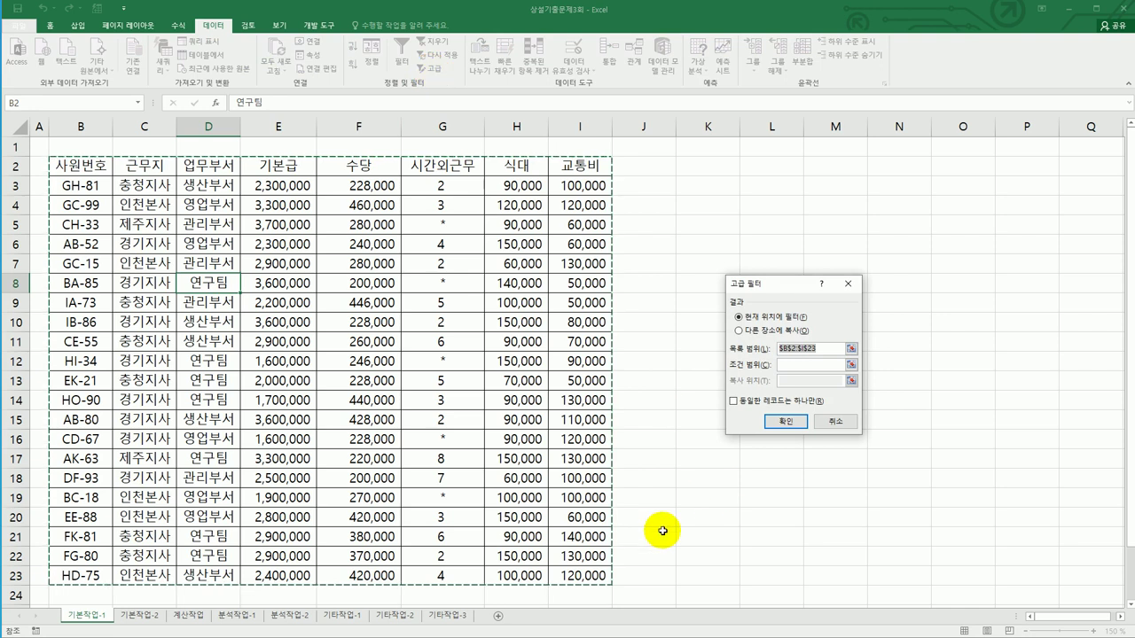
{"action": "left_click", "coordinate": [796, 365]}
{"action": "scroll", "coordinate": [507, 465], "scroll_direction": "down", "scroll_amount": 2}
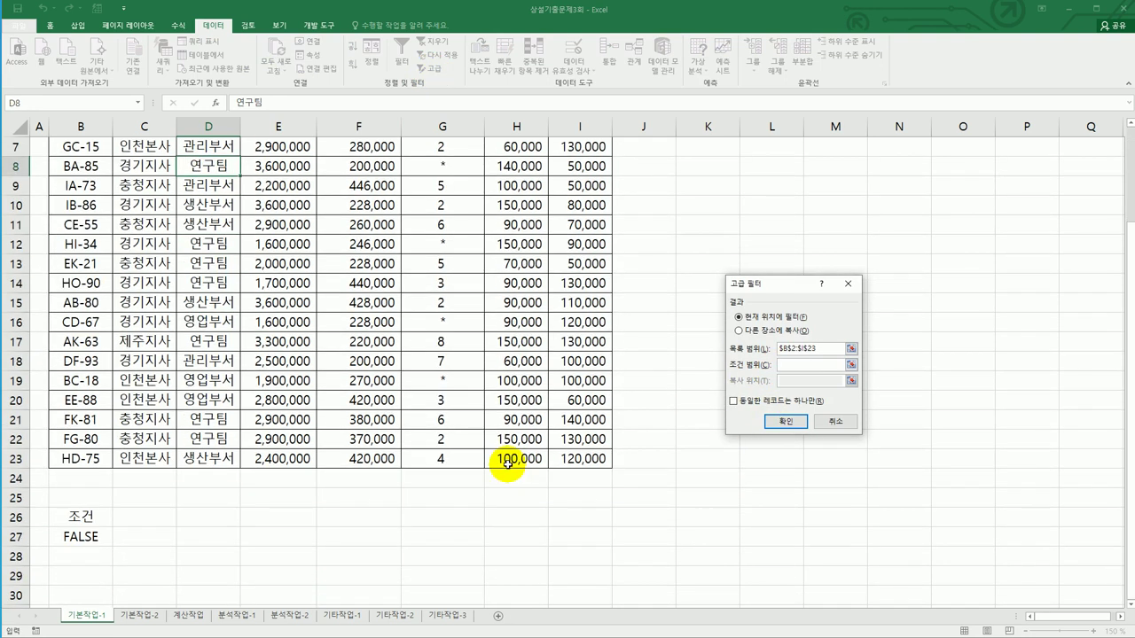
{"action": "left_click_drag", "start_coordinate": [101, 517], "coordinate": [100, 537]}
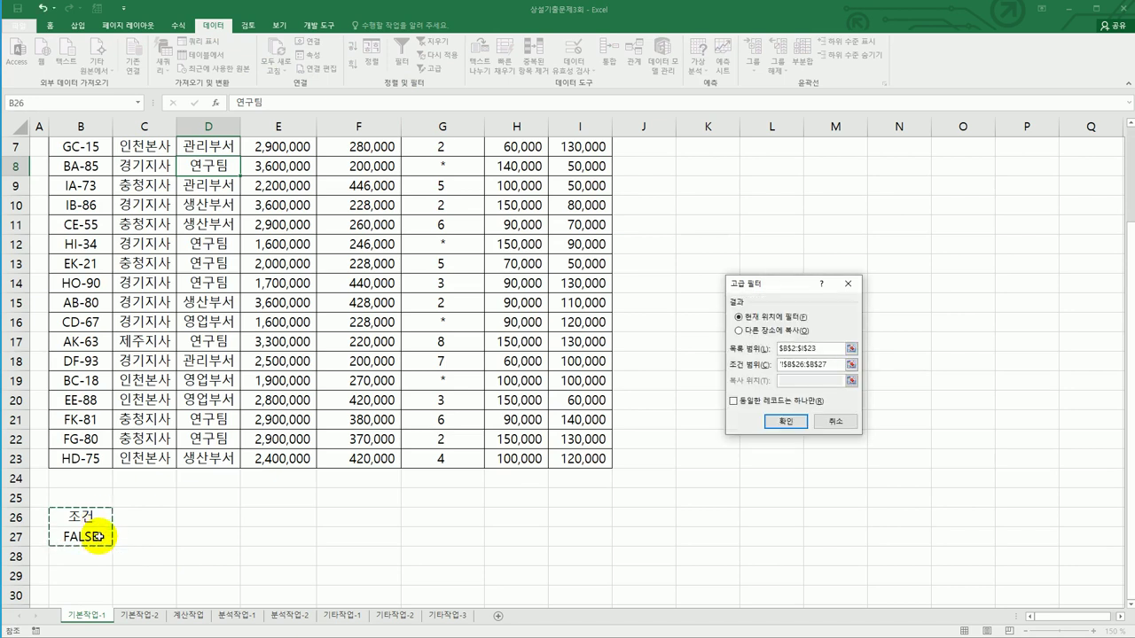
Set the filter to copy its results to another location starting at B30, and run it
{"action": "left_click", "coordinate": [741, 331]}
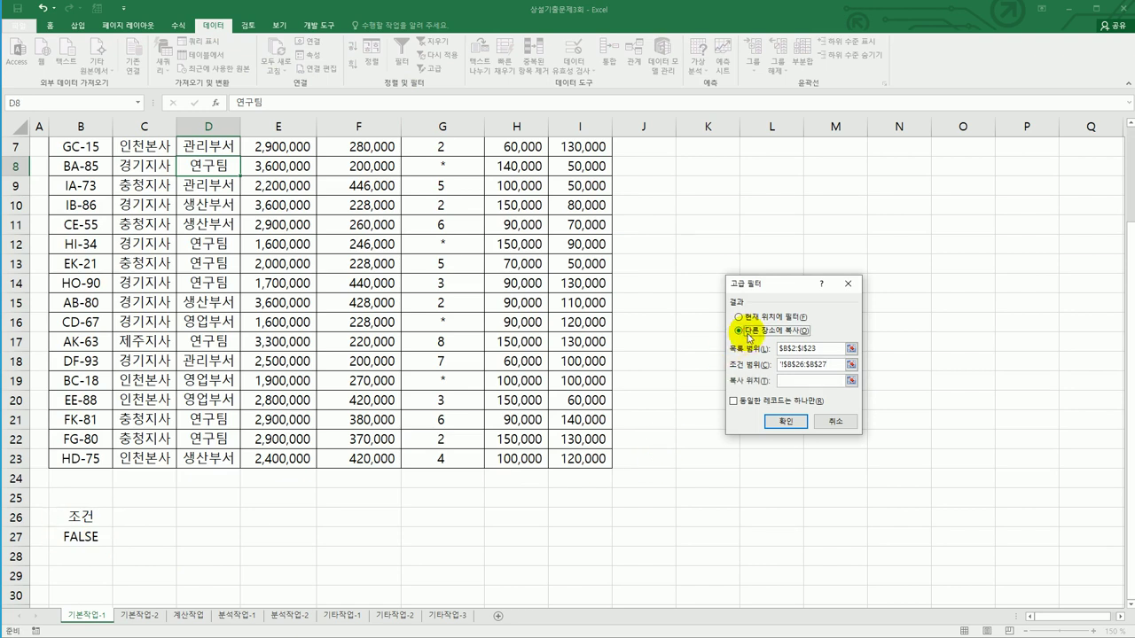
{"action": "left_click", "coordinate": [788, 380]}
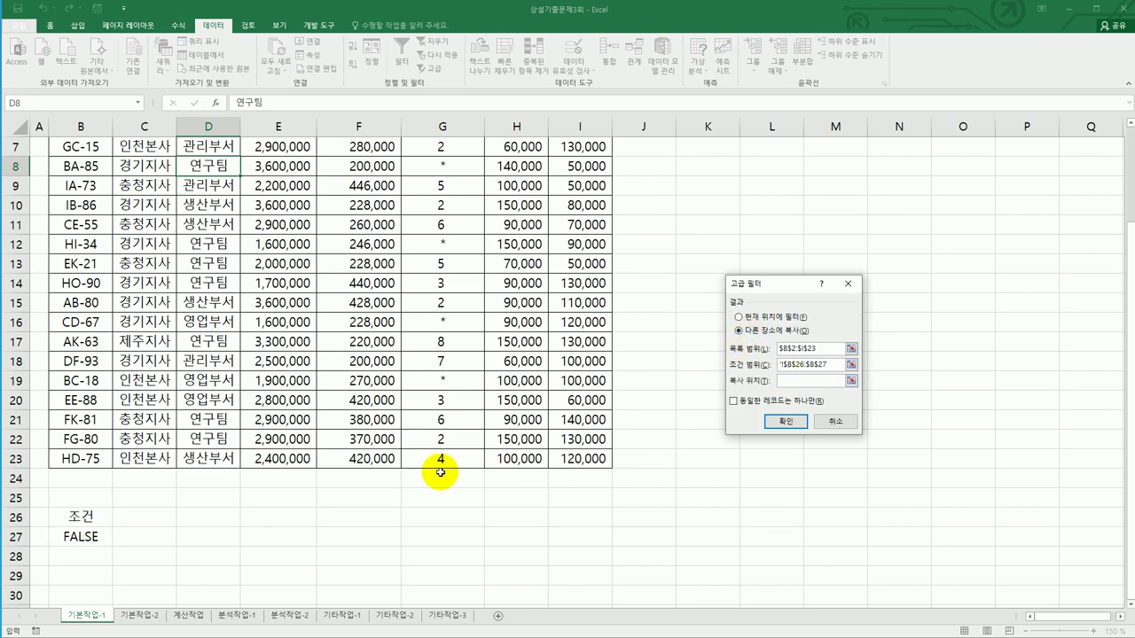
{"action": "scroll", "coordinate": [418, 468], "scroll_direction": "down", "scroll_amount": 2}
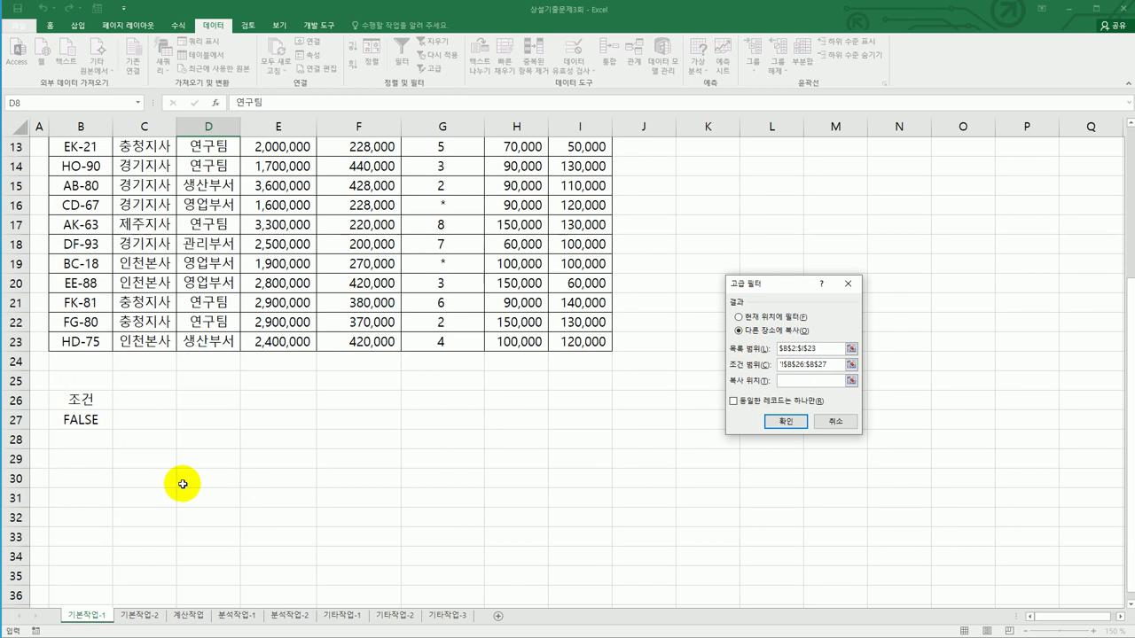
{"action": "left_click", "coordinate": [103, 479]}
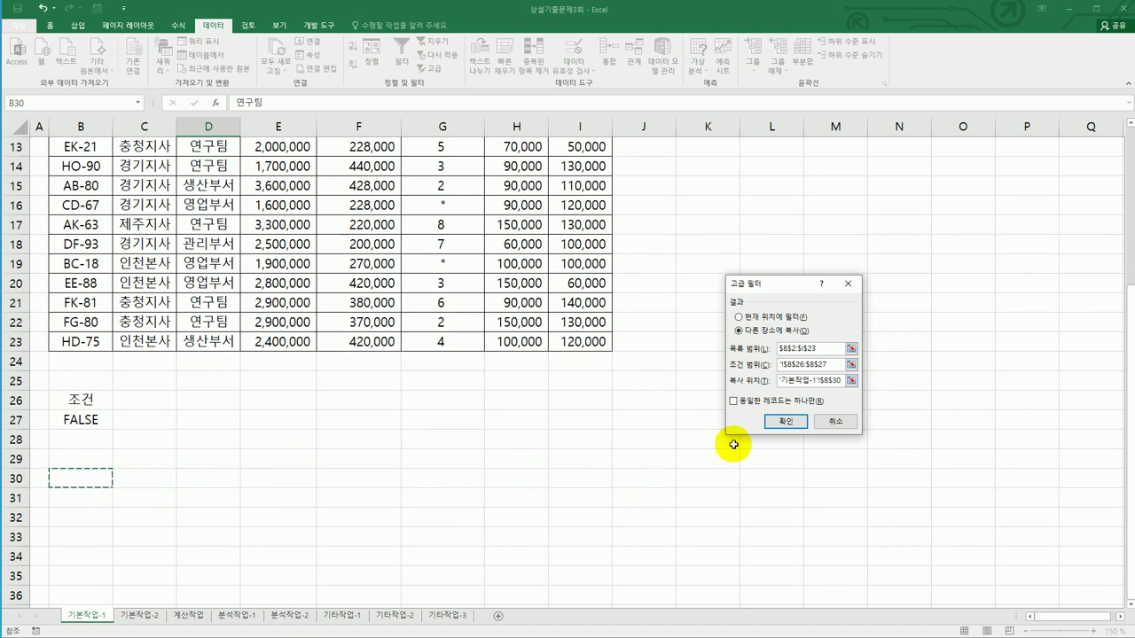
{"action": "left_click", "coordinate": [786, 422]}
Check the 사원번호 and 식대 values in the extracted rows against the filter conditions
{"action": "scroll", "coordinate": [787, 420], "scroll_direction": "down", "scroll_amount": 3}
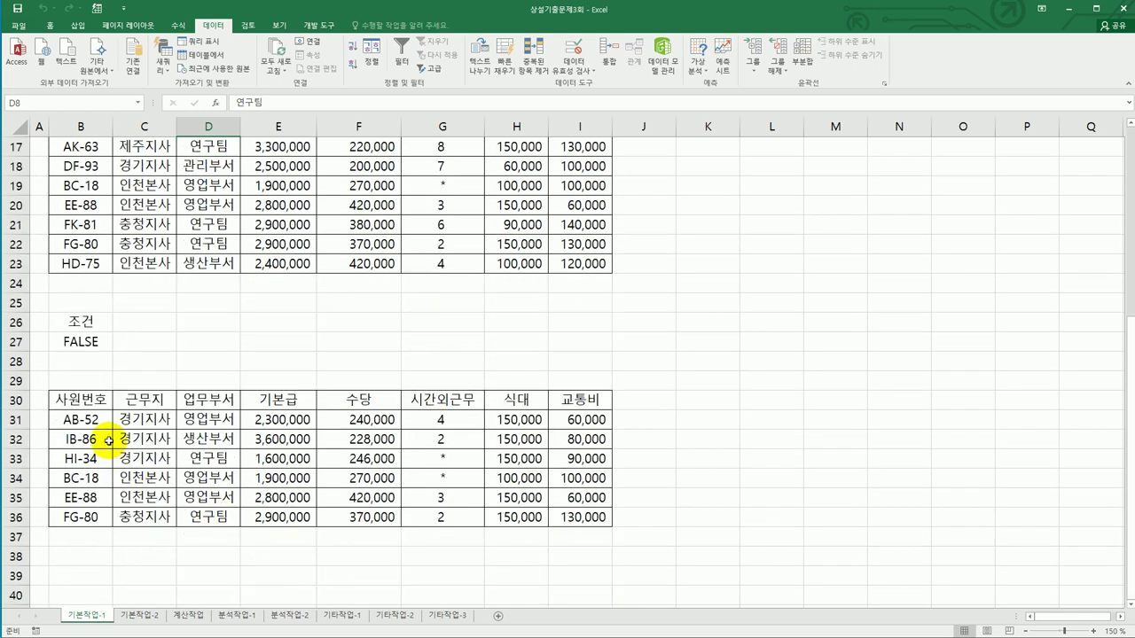
{"action": "left_click_drag", "start_coordinate": [80, 420], "coordinate": [97, 520]}
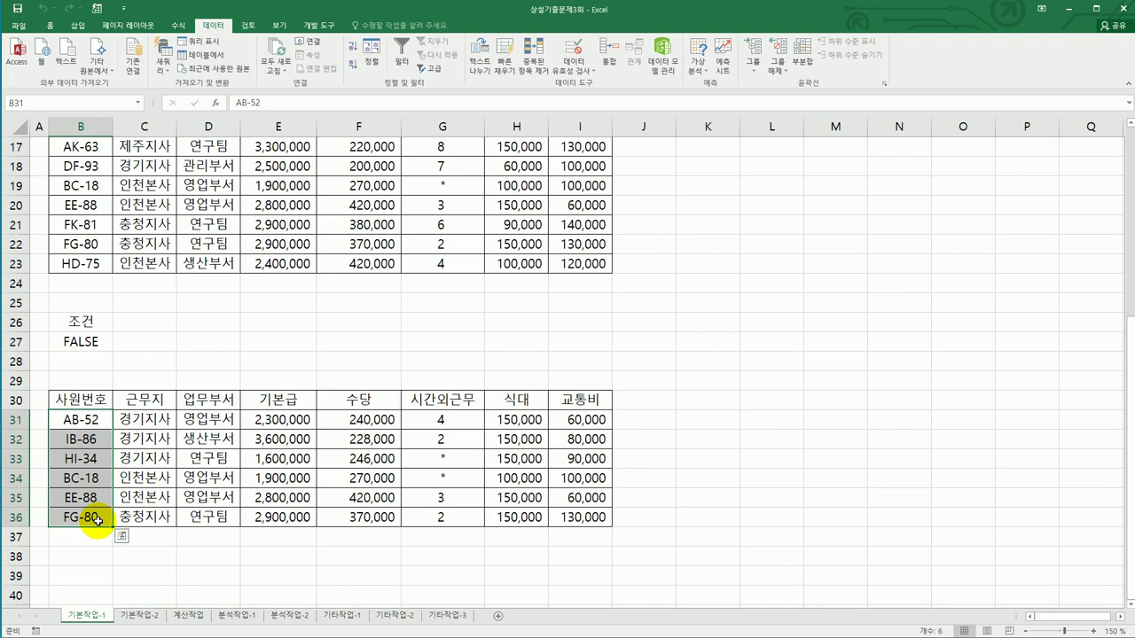
{"action": "left_click_drag", "start_coordinate": [514, 419], "coordinate": [513, 517]}
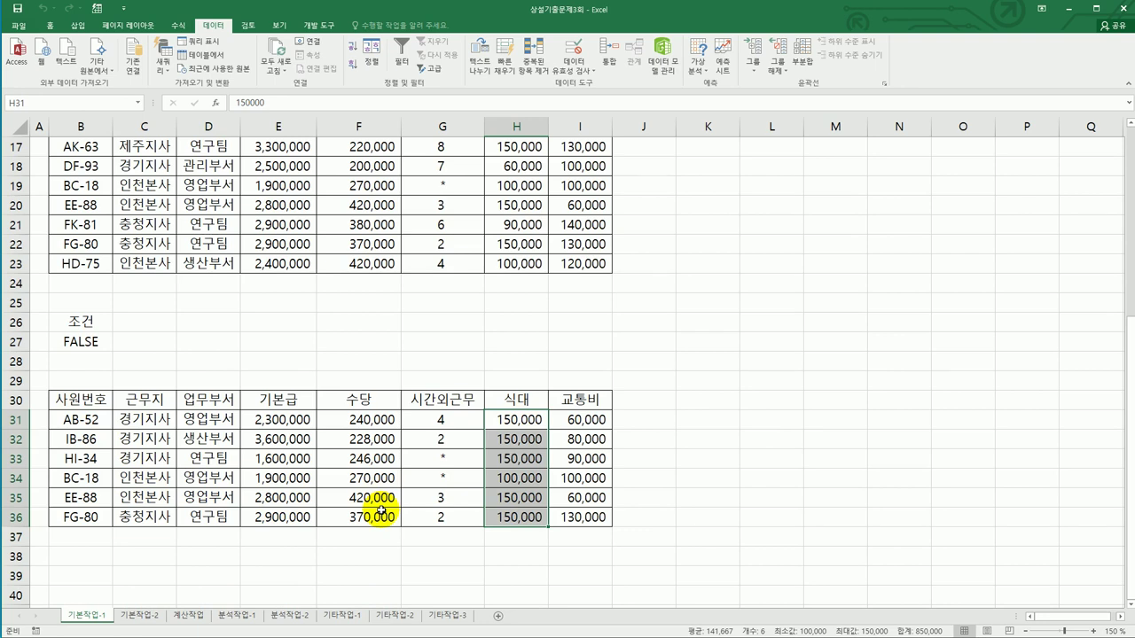
{"action": "scroll", "coordinate": [381, 509], "scroll_direction": "up", "scroll_amount": 5}
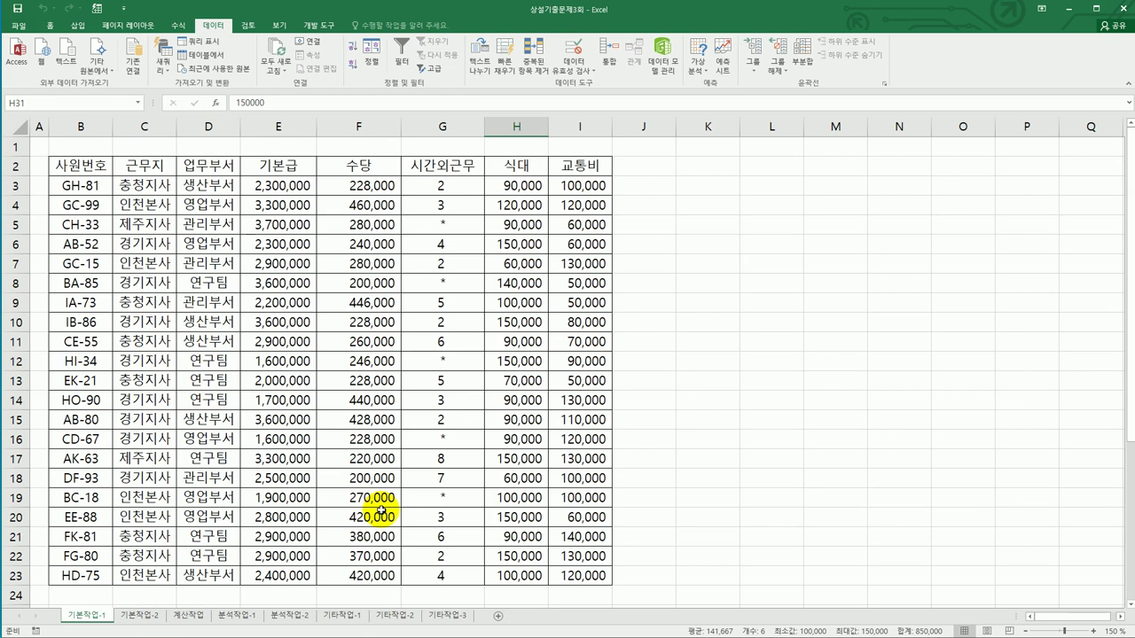
{"action": "left_click_drag", "start_coordinate": [78, 185], "coordinate": [581, 574]}
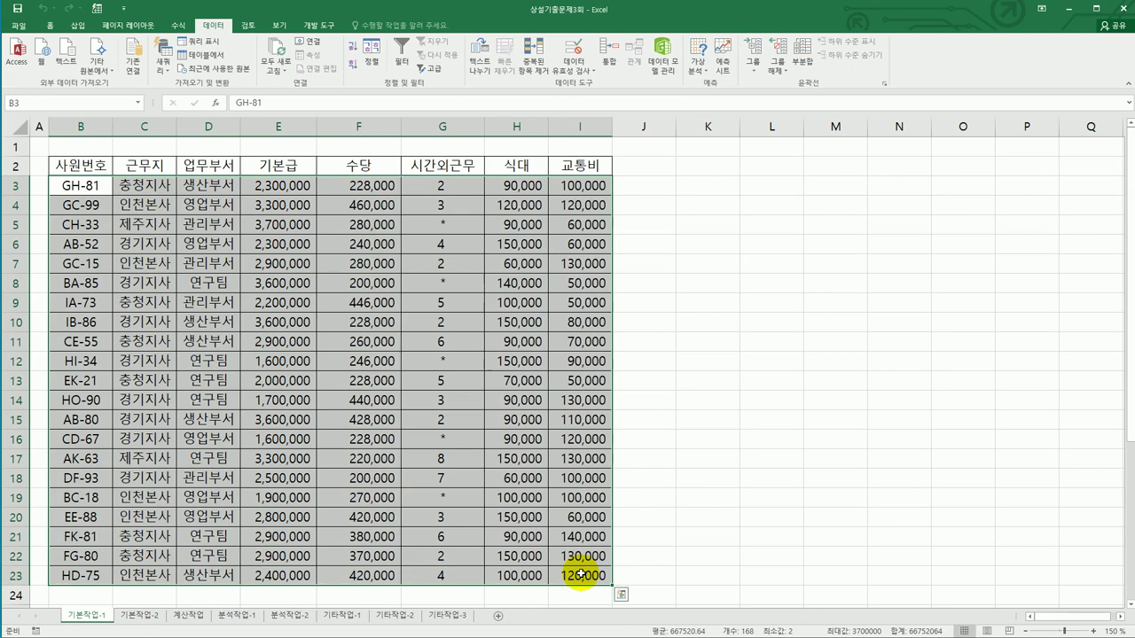
{"action": "left_click", "coordinate": [50, 25]}
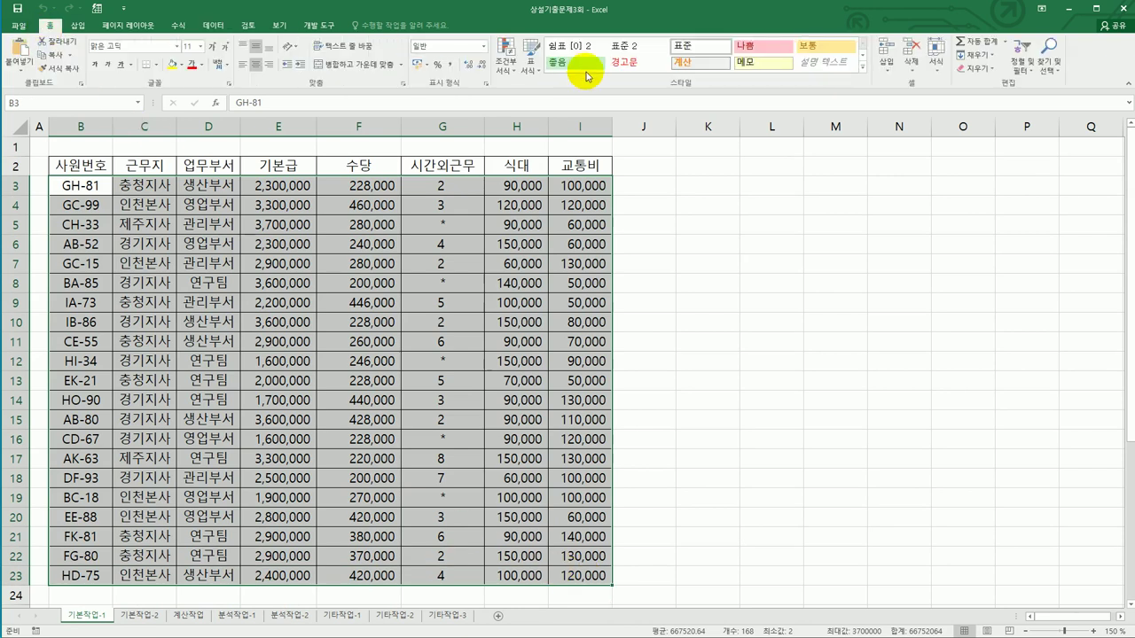
{"action": "left_click", "coordinate": [501, 69]}
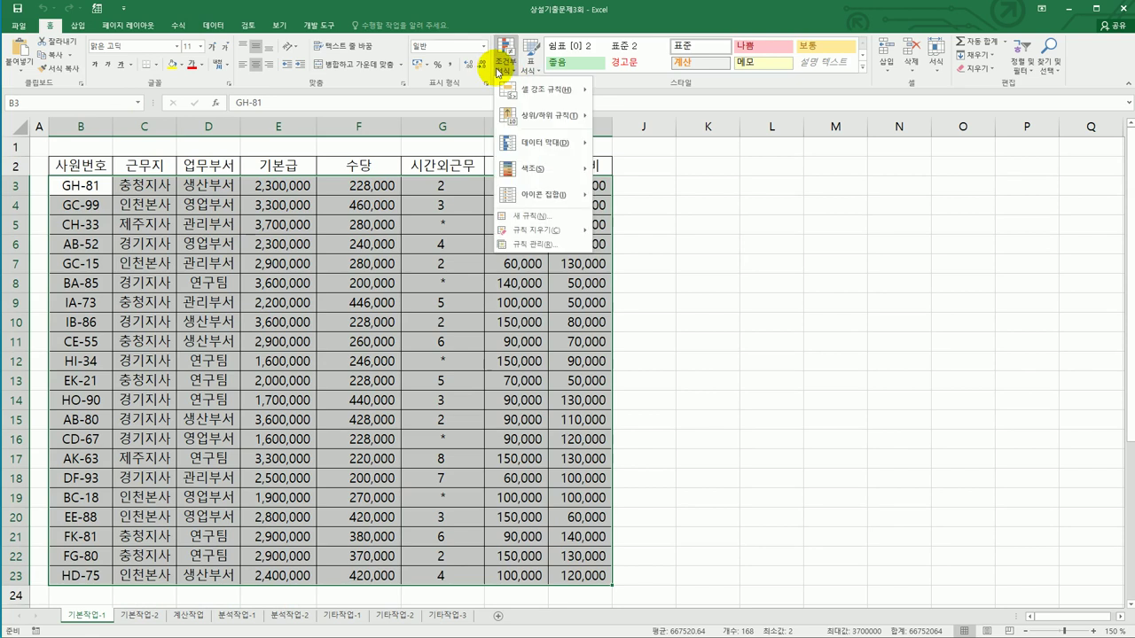
{"action": "left_click", "coordinate": [551, 217]}
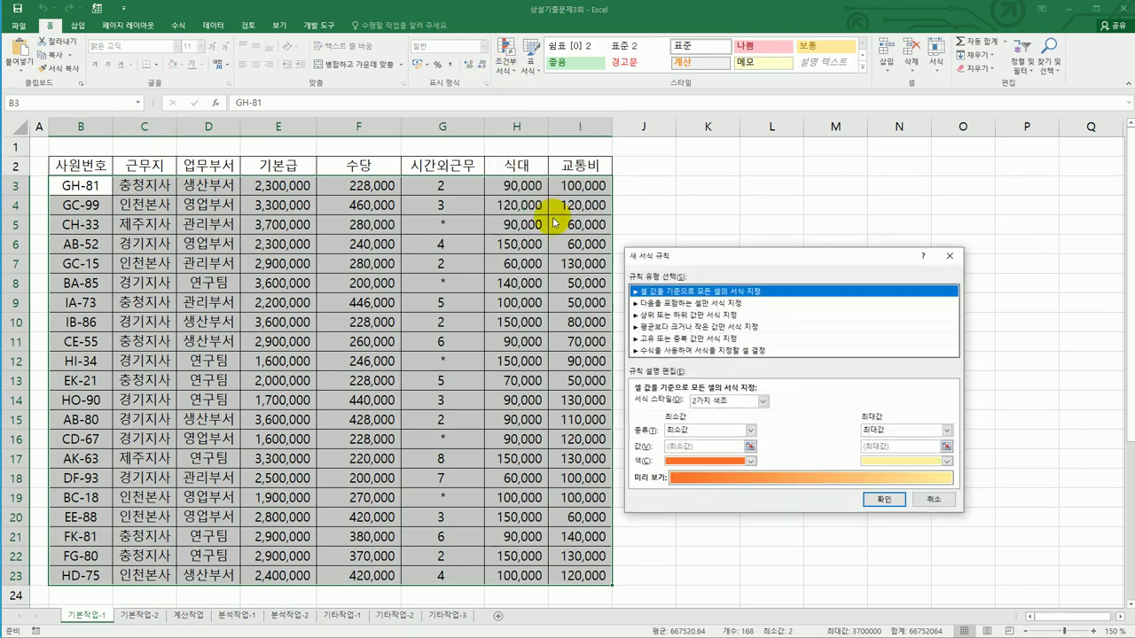
{"action": "left_click", "coordinate": [709, 350]}
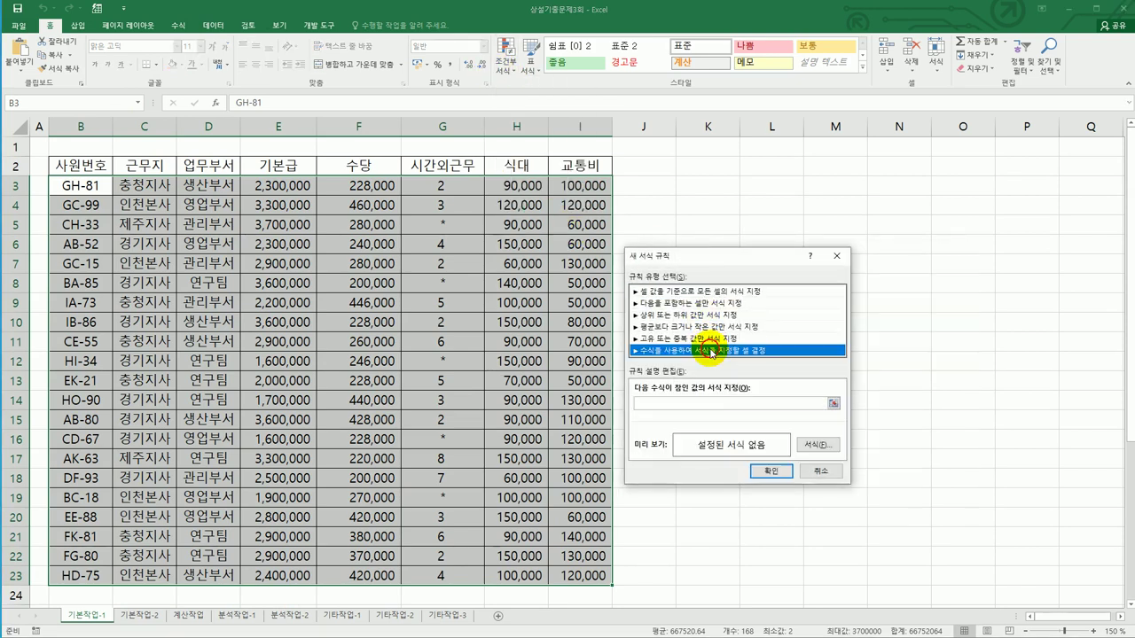
{"action": "left_click", "coordinate": [710, 405]}
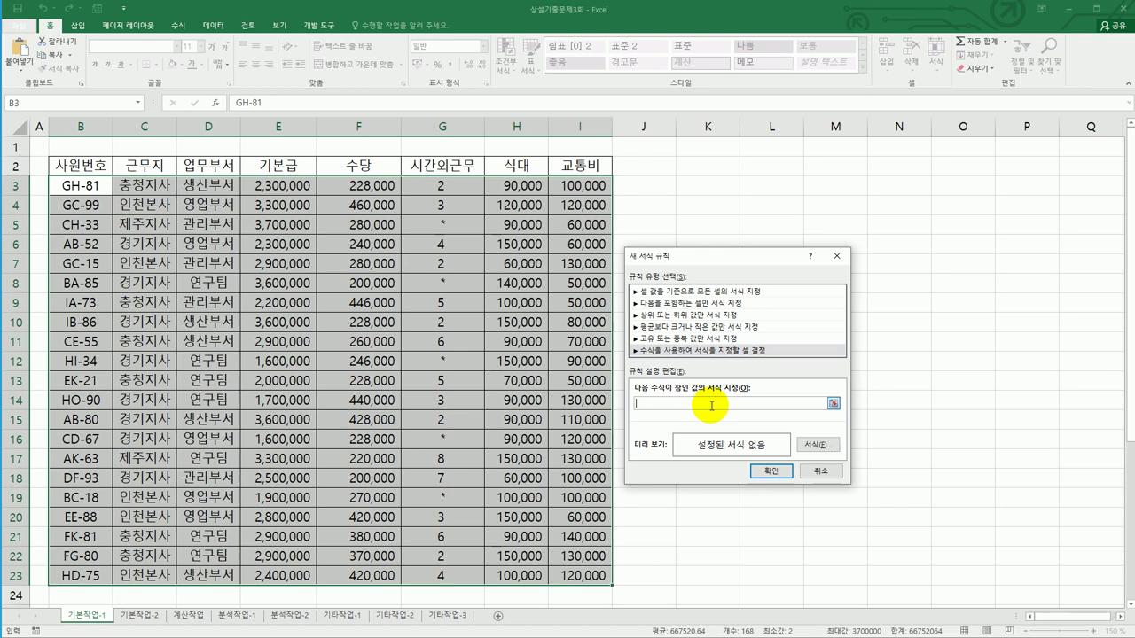
{"action": "type", "text": "=or(rank.eq("}
{"action": "left_click", "coordinate": [368, 190]}
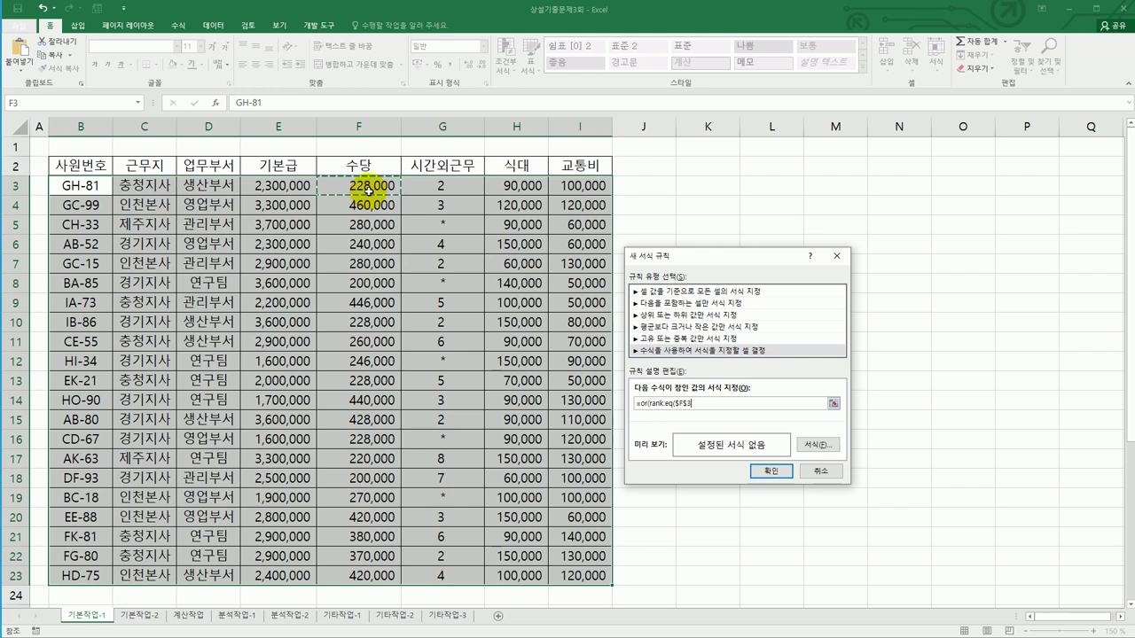
{"action": "key", "text": "F4"}
{"action": "type", "text": ",$F"}
{"action": "left_click_drag", "start_coordinate": [366, 188], "coordinate": [366, 583]}
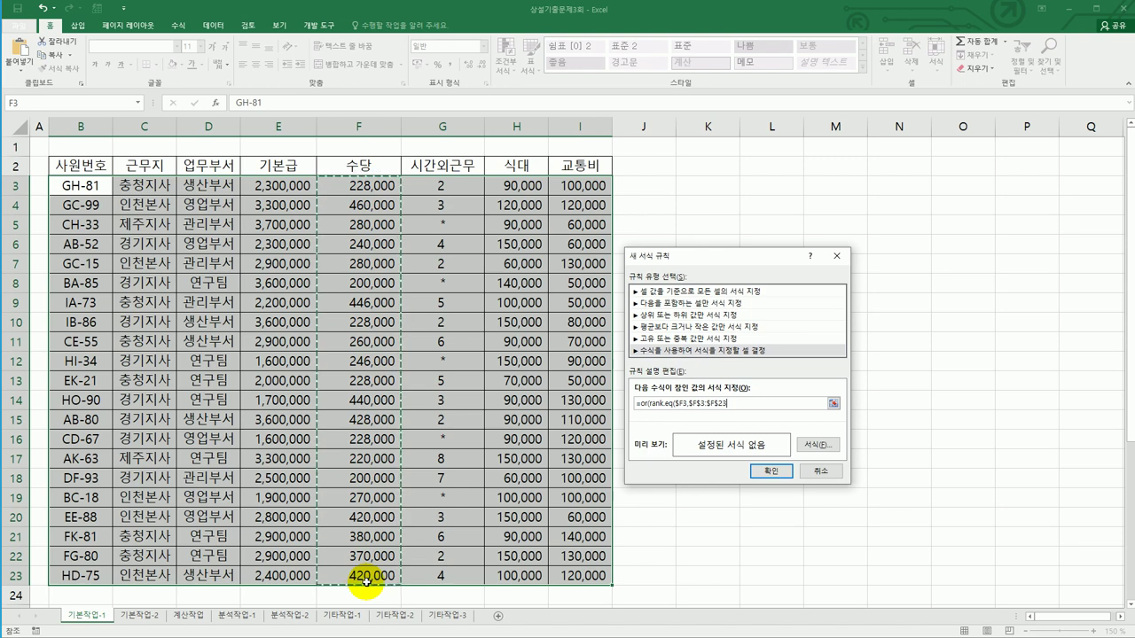
{"action": "type", "text": ",0)<="}
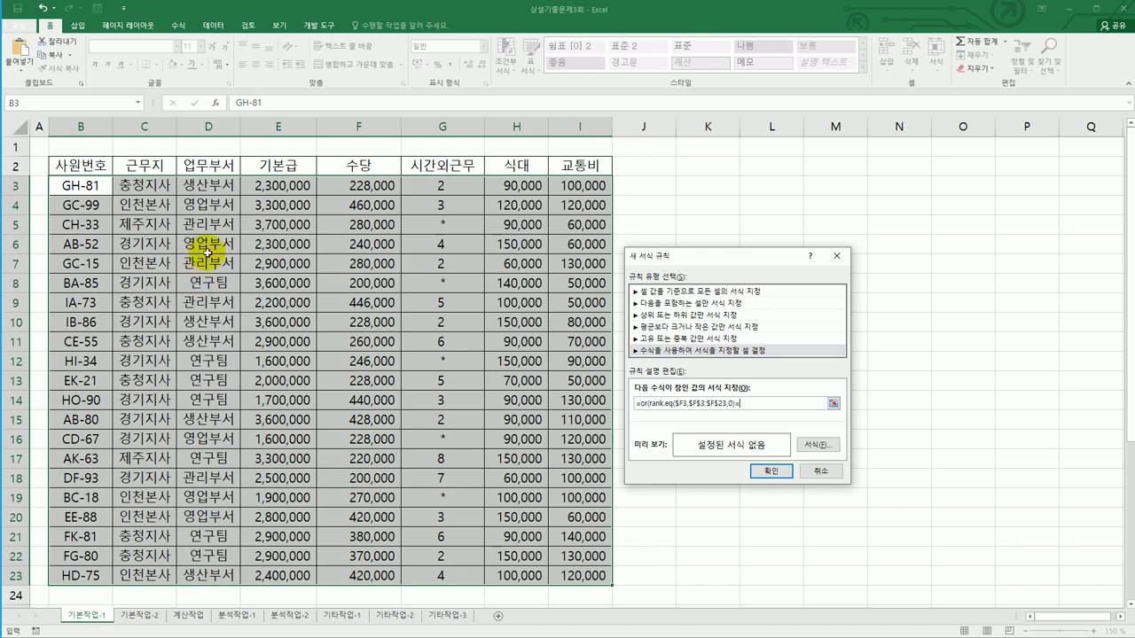
{"action": "left_click", "coordinate": [350, 192]}
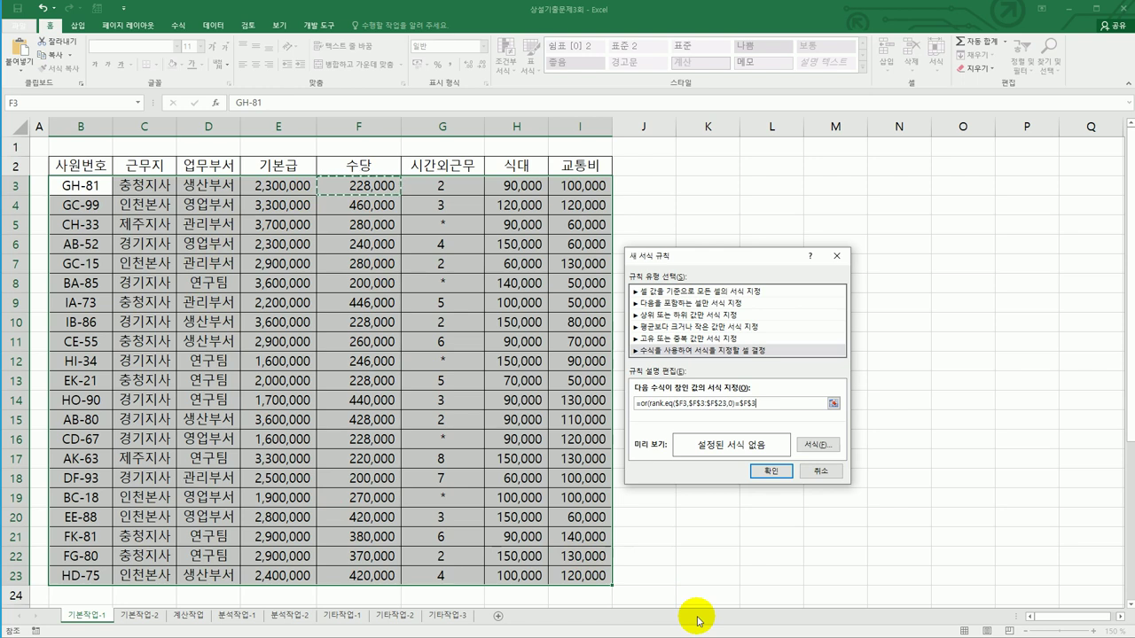
{"action": "key", "text": "F4"}
{"action": "key", "text": "F2"}
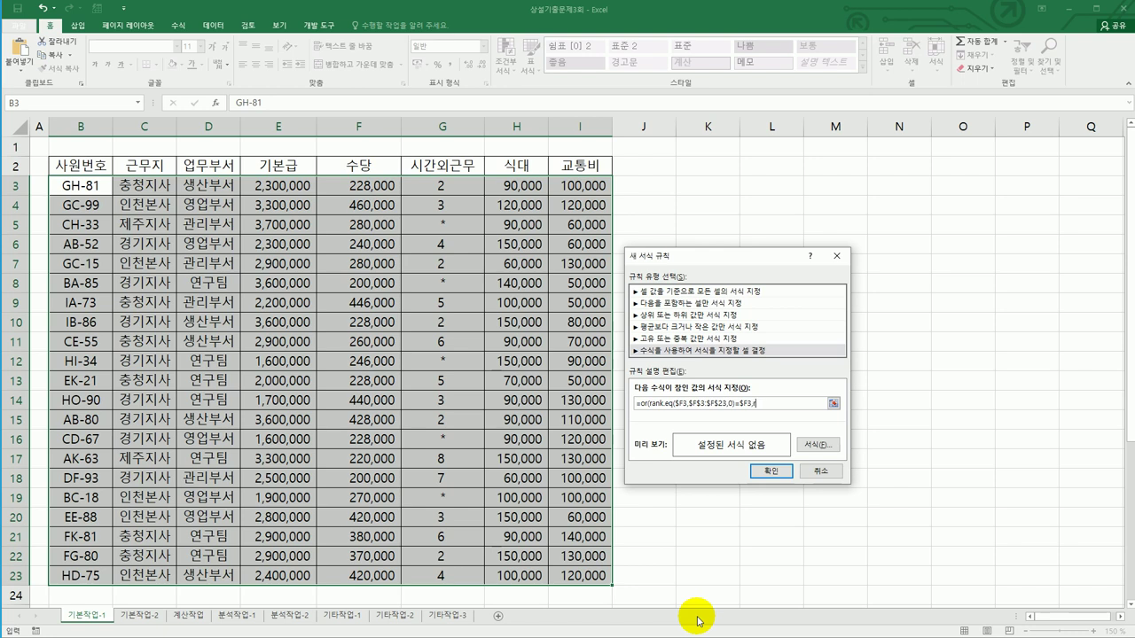
{"action": "type", "text": "nk."}
{"action": "left_click", "coordinate": [363, 185]}
{"action": "key", "text": "F4"}
{"action": "key", "text": "F4"}
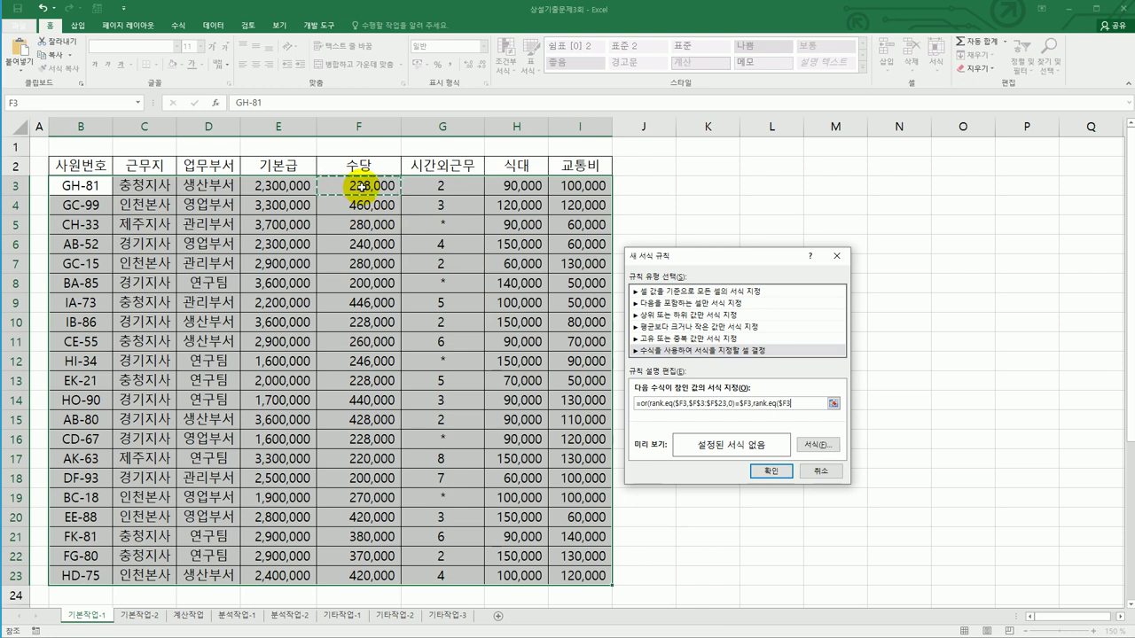
{"action": "key", "text": "F2"}
{"action": "left_click_drag", "start_coordinate": [363, 185], "coordinate": [350, 575]}
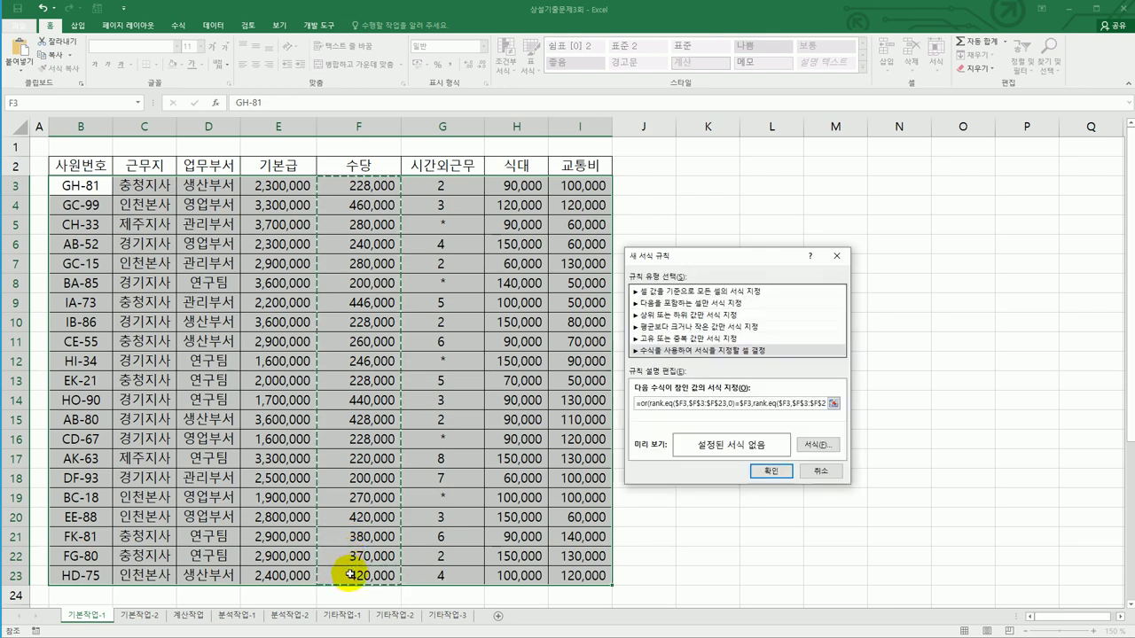
{"action": "key", "text": "F2"}
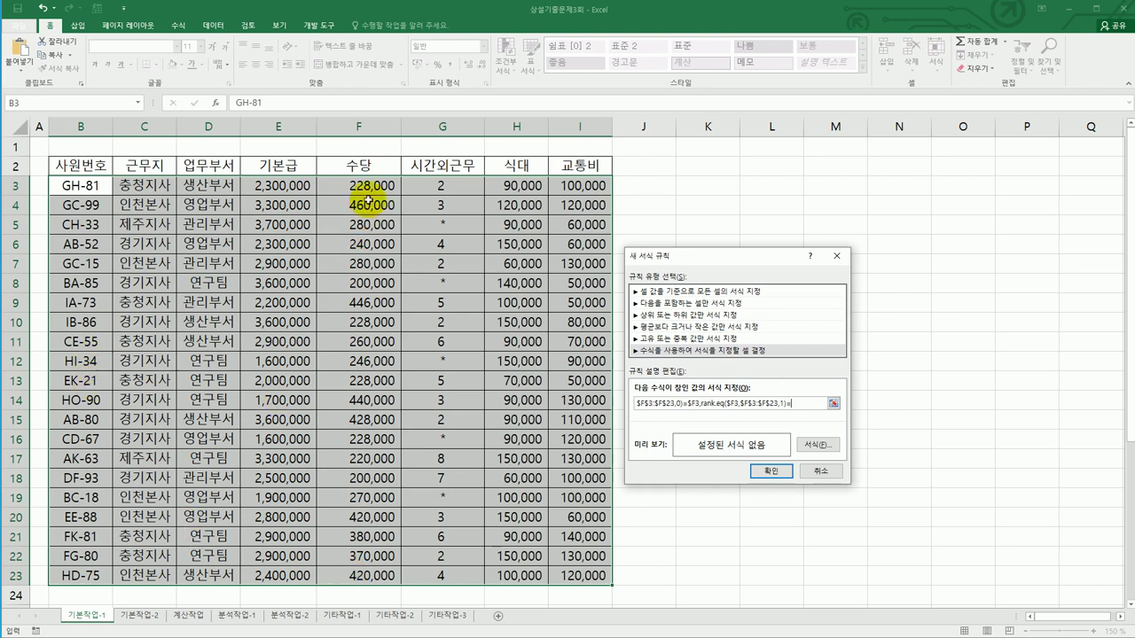
{"action": "left_click", "coordinate": [370, 188]}
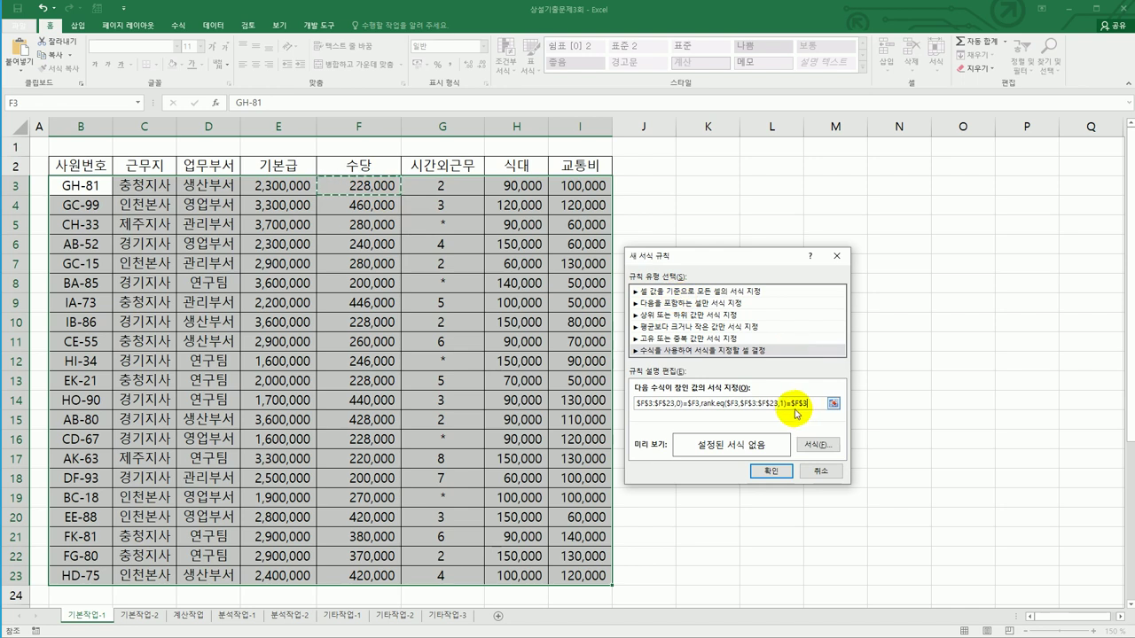
{"action": "left_click_drag", "start_coordinate": [790, 404], "coordinate": [812, 403]}
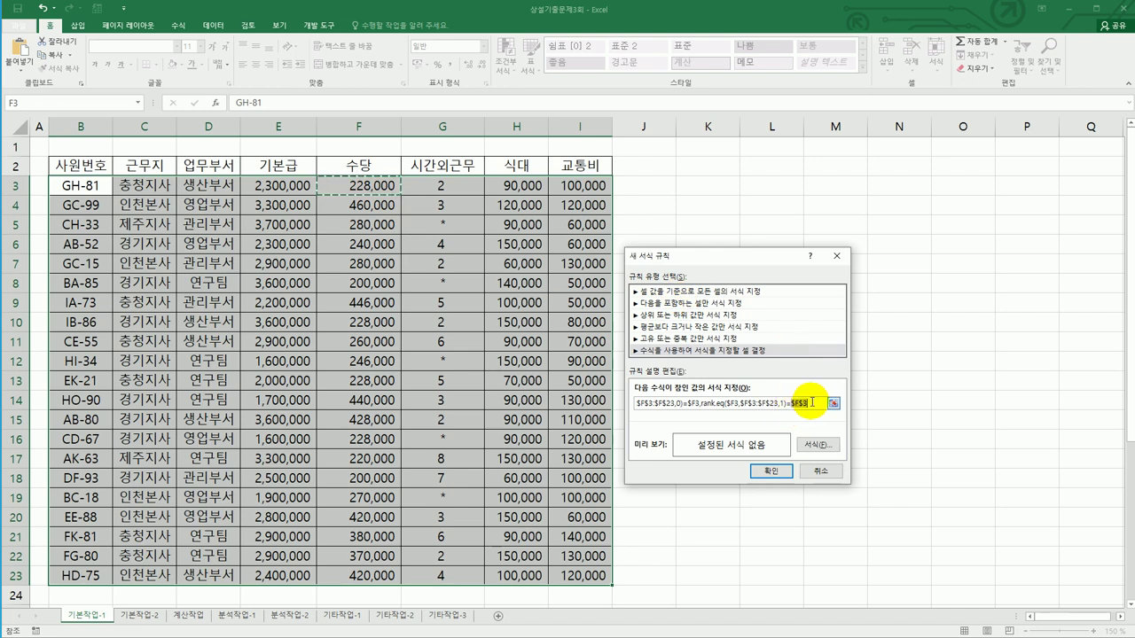
{"action": "key", "text": "shift+Left"}
{"action": "key", "text": "shift+Left"}
{"action": "key", "text": "shift+Left"}
{"action": "key", "text": "shift+Left"}
{"action": "key", "text": "shift+Left"}
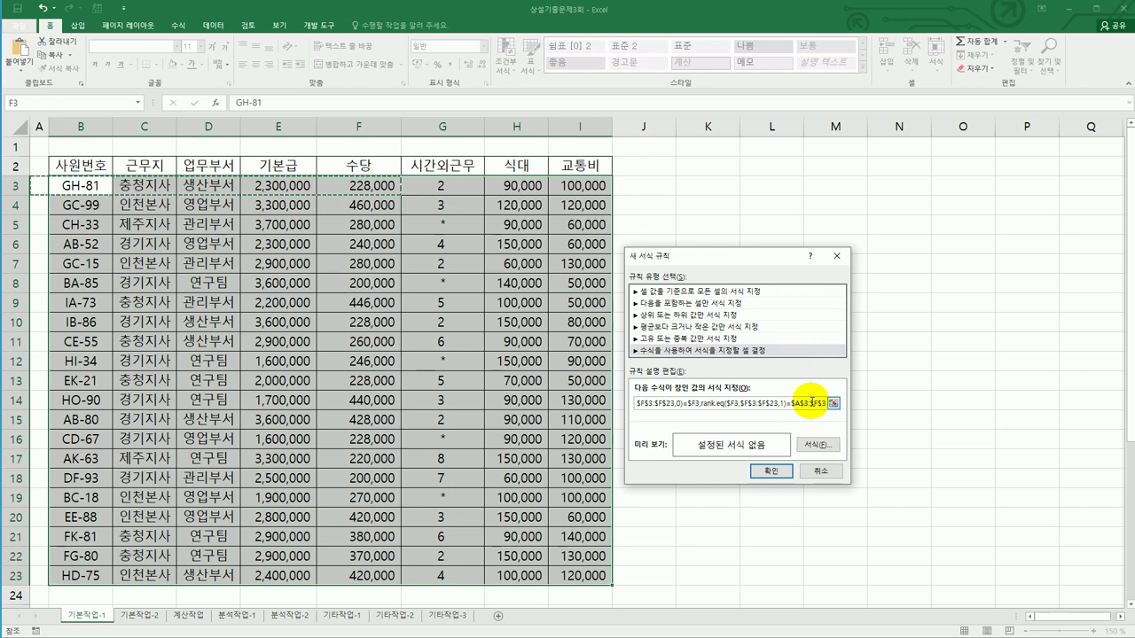
{"action": "left_click", "coordinate": [815, 471]}
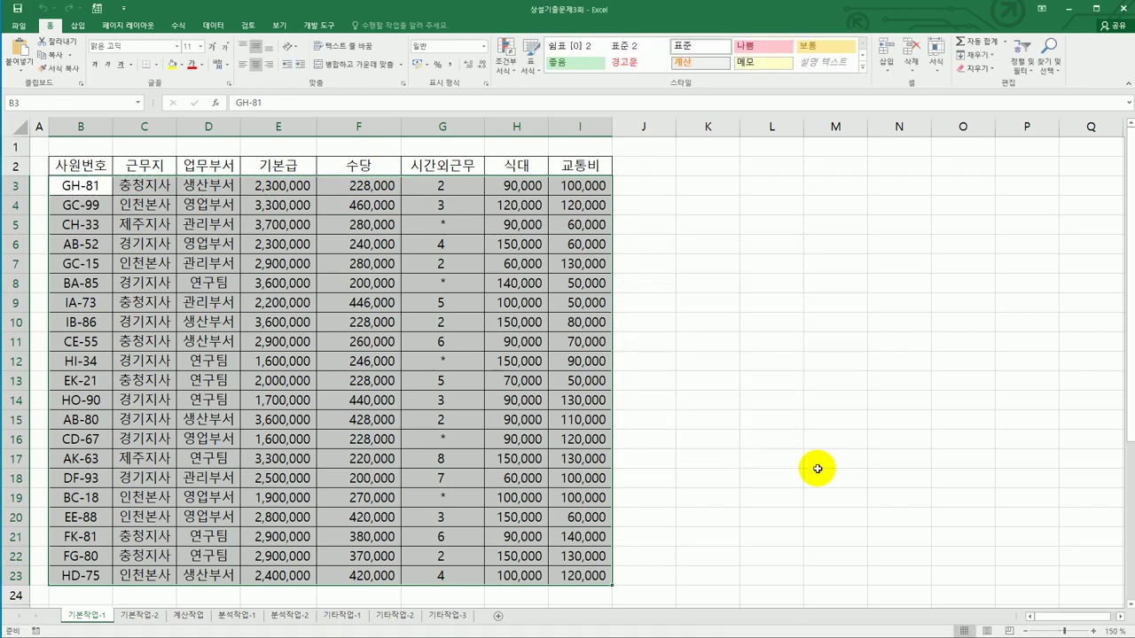
Enter =RANK.EQ(F3,$F$3:$F$23,0) in K3 to rank the first 수당 value in descending order
{"action": "left_click", "coordinate": [724, 185]}
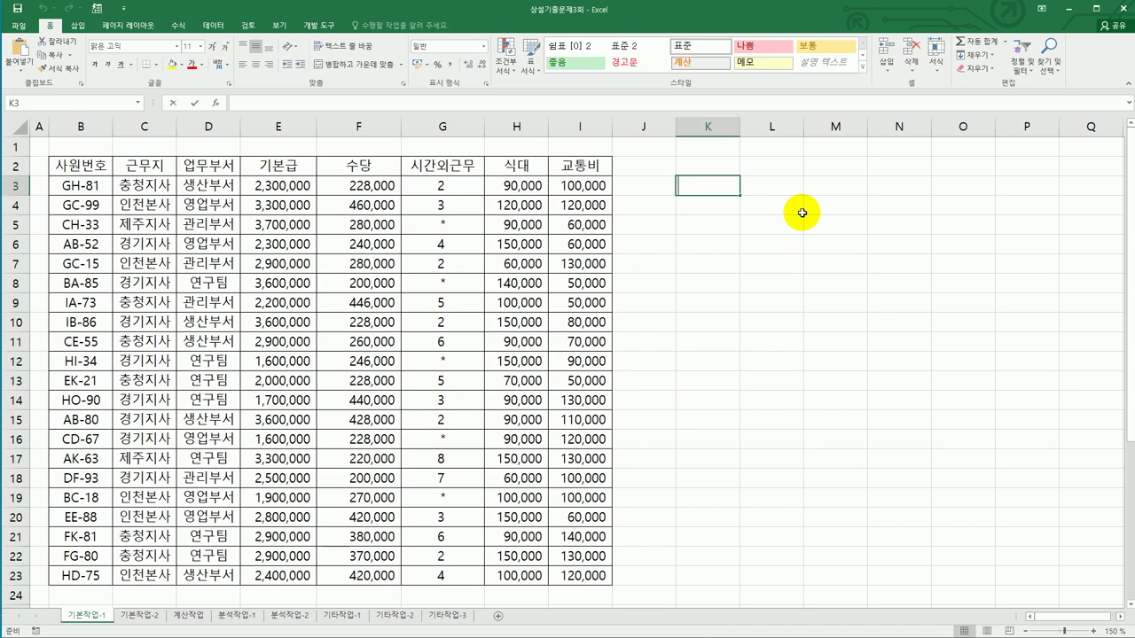
{"action": "type", "text": "=rank.eq("}
{"action": "left_click", "coordinate": [356, 186]}
{"action": "type", "text": ","}
{"action": "left_click_drag", "start_coordinate": [364, 186], "coordinate": [368, 567]}
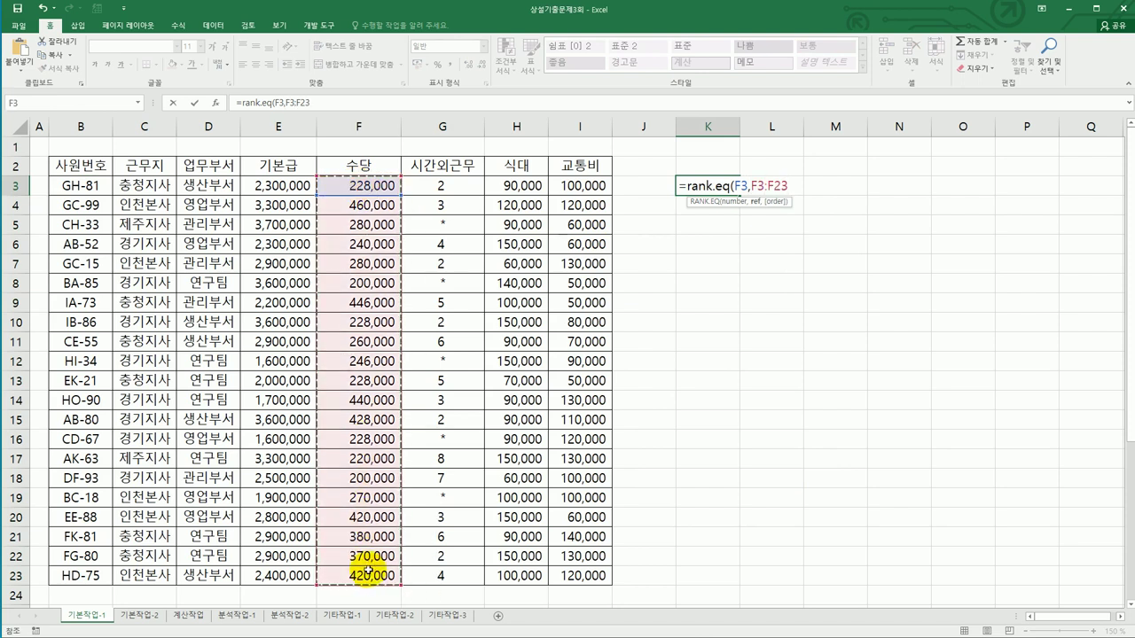
{"action": "key", "text": "F4"}
{"action": "type", "text": ","}
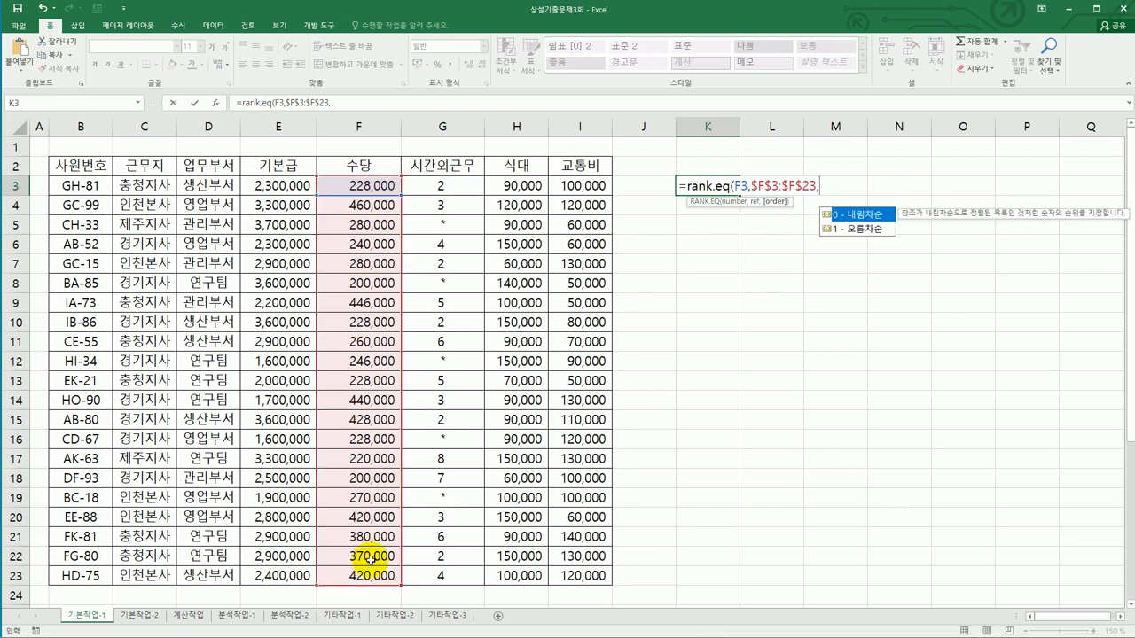
{"action": "double_click", "coordinate": [845, 215]}
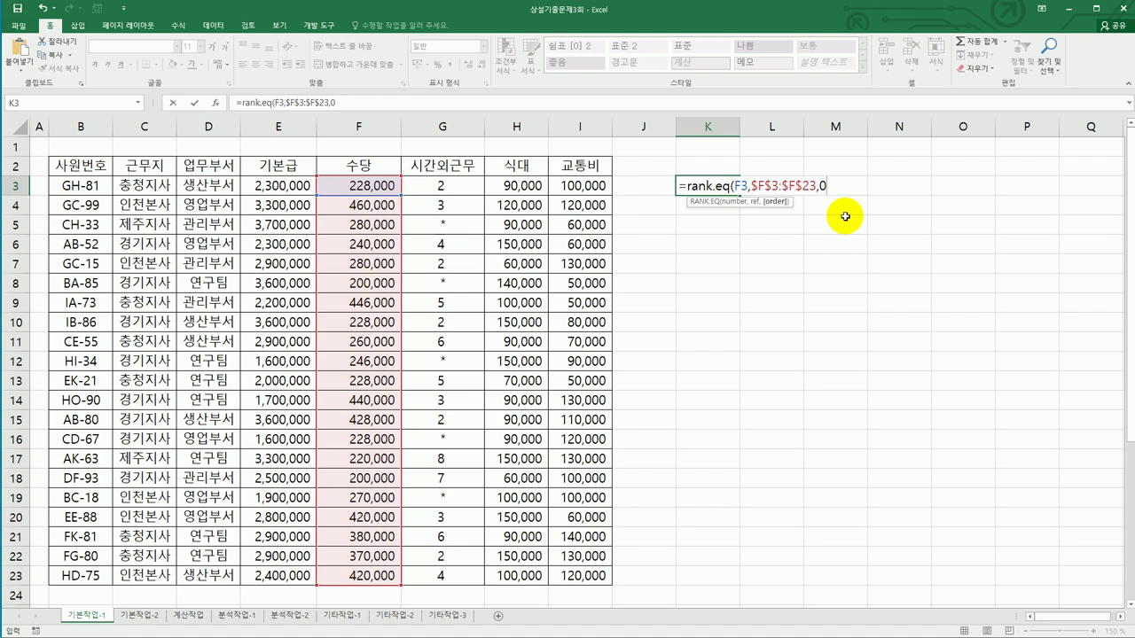
{"action": "type", "text": ")"}
{"action": "key", "text": "Return"}
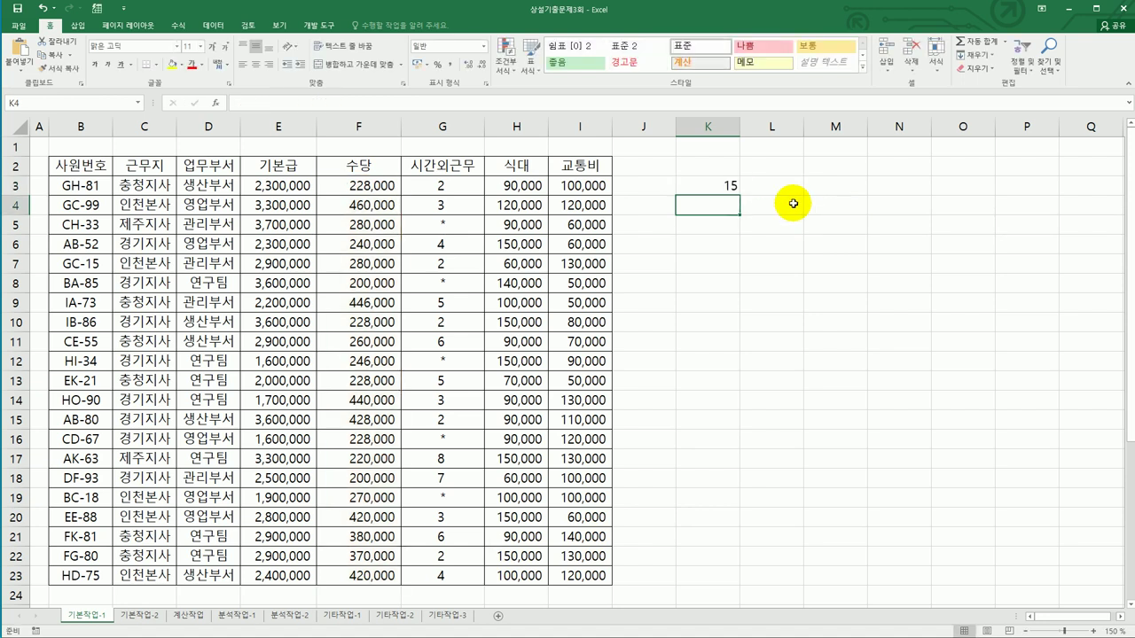
Fill the descending rank formula from K3 down to K23 and compare row 4's 수당 with its rank
{"action": "left_click", "coordinate": [718, 186]}
{"action": "left_click_drag", "start_coordinate": [738, 195], "coordinate": [732, 585]}
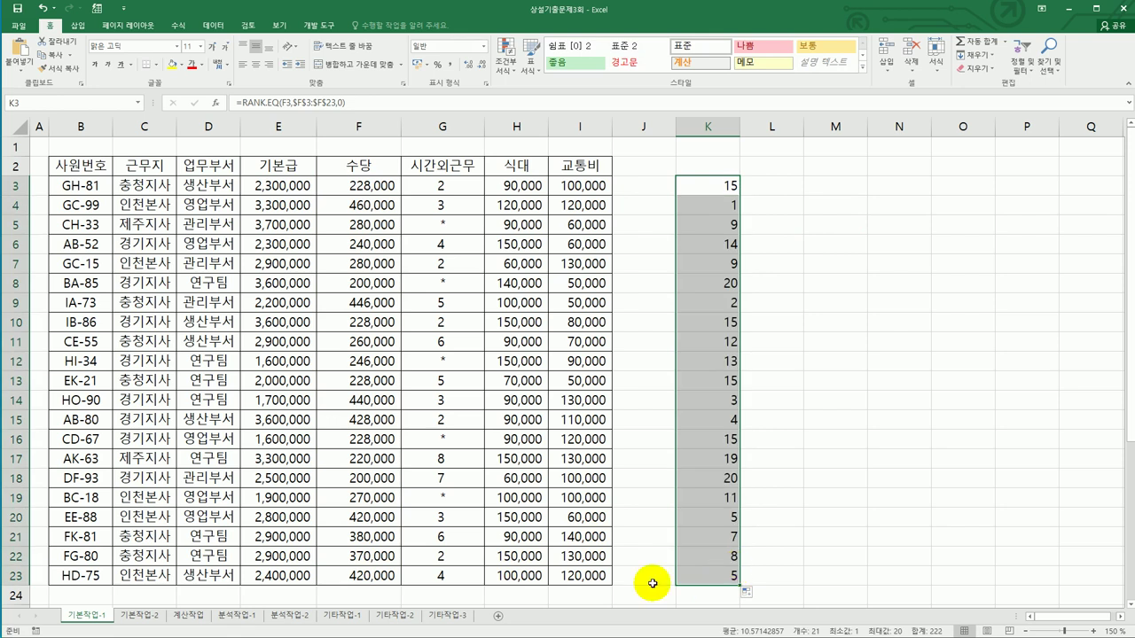
{"action": "left_click", "coordinate": [697, 204]}
{"action": "left_click_drag", "start_coordinate": [342, 213], "coordinate": [701, 204]}
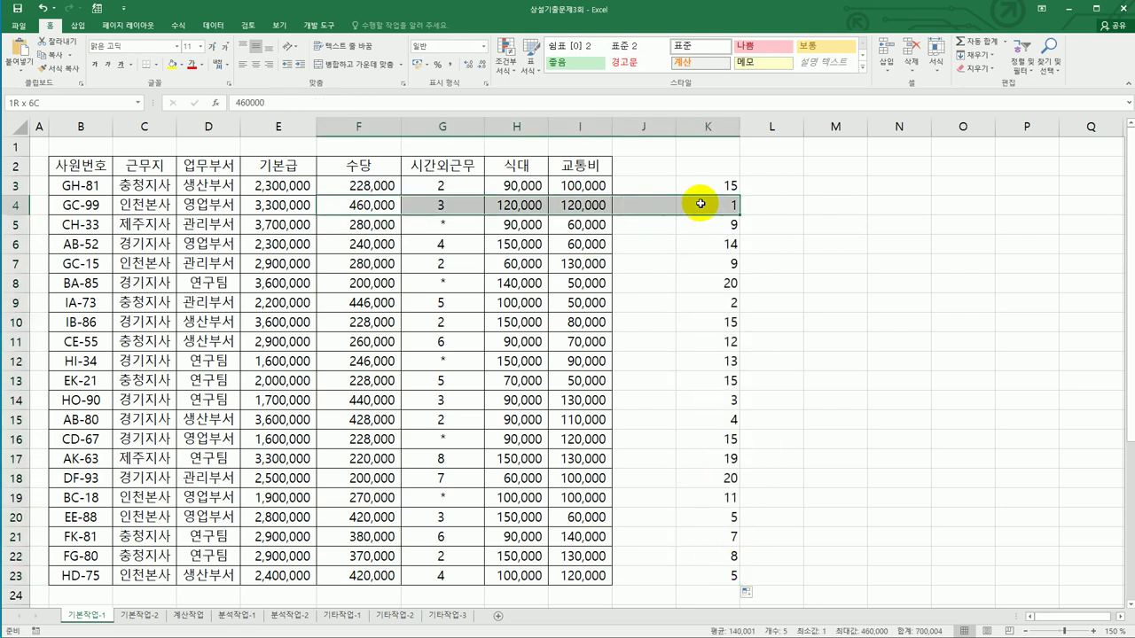
Enter =RANK.EQ(F3,$F$3:$F$23,1) in L3 to rank the first 수당 value in ascending order
{"action": "left_click", "coordinate": [770, 185]}
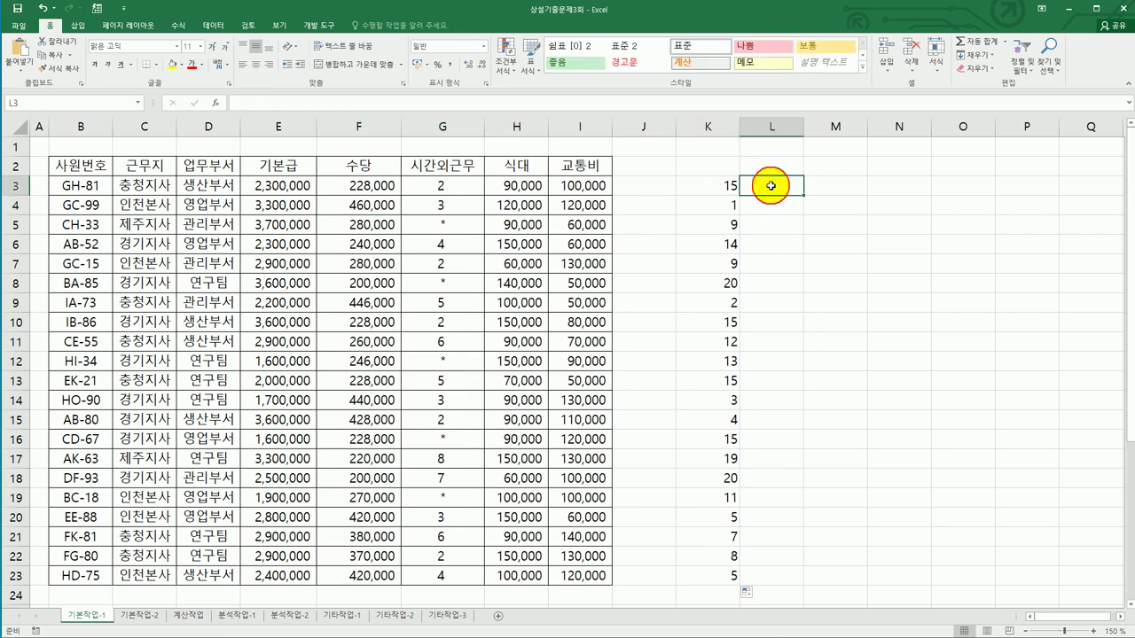
{"action": "type", "text": "=rank."}
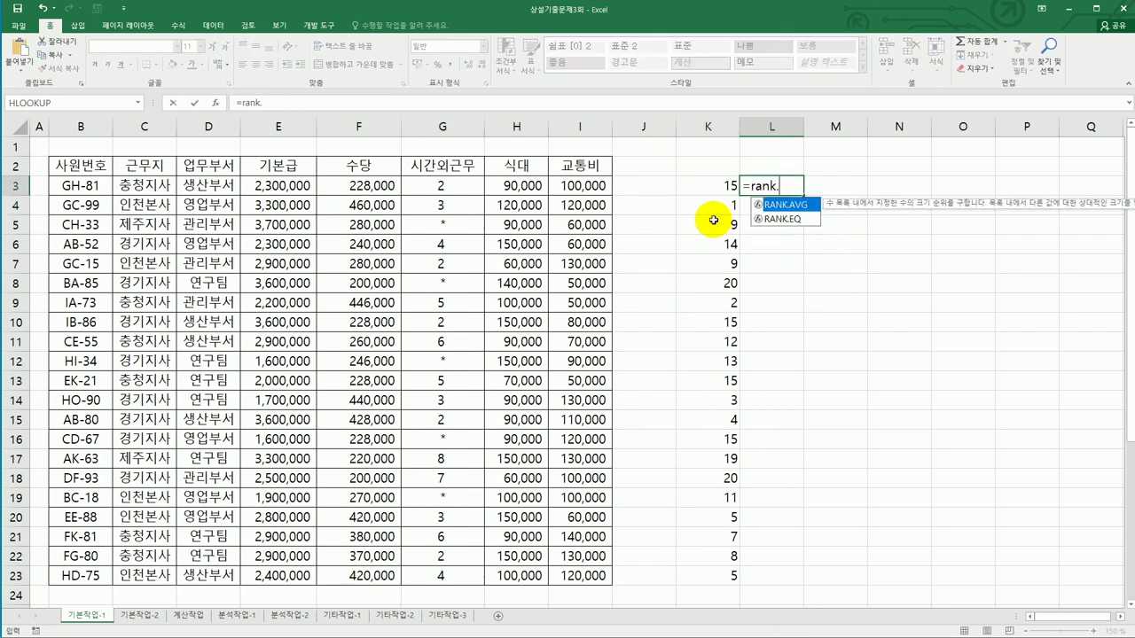
{"action": "type", "text": "eq("}
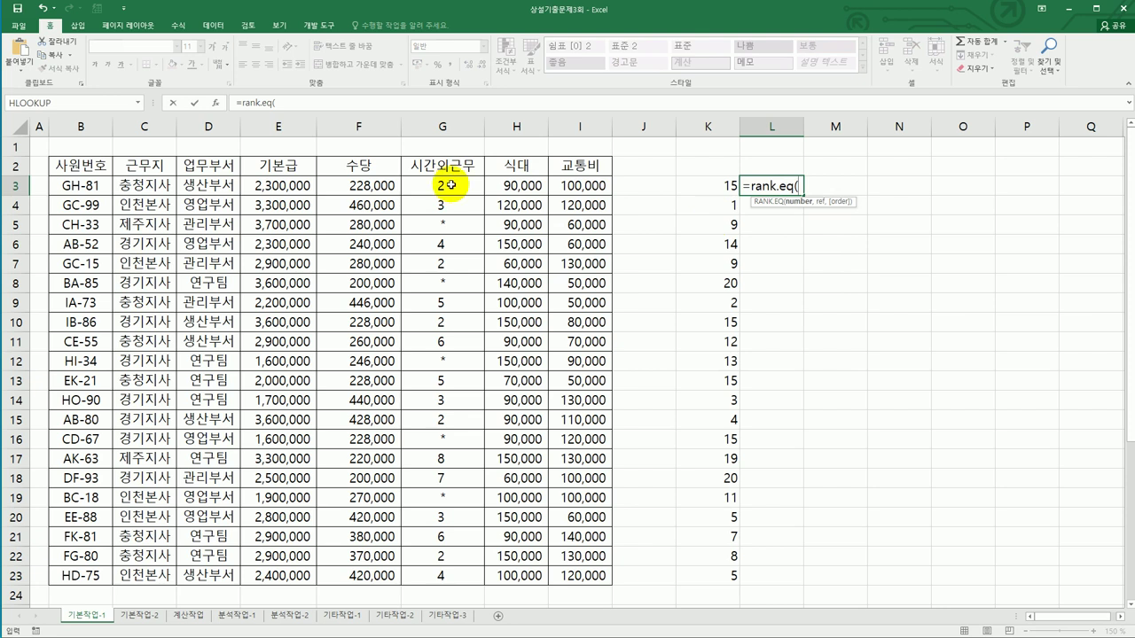
{"action": "left_click", "coordinate": [368, 183]}
{"action": "type", "text": ","}
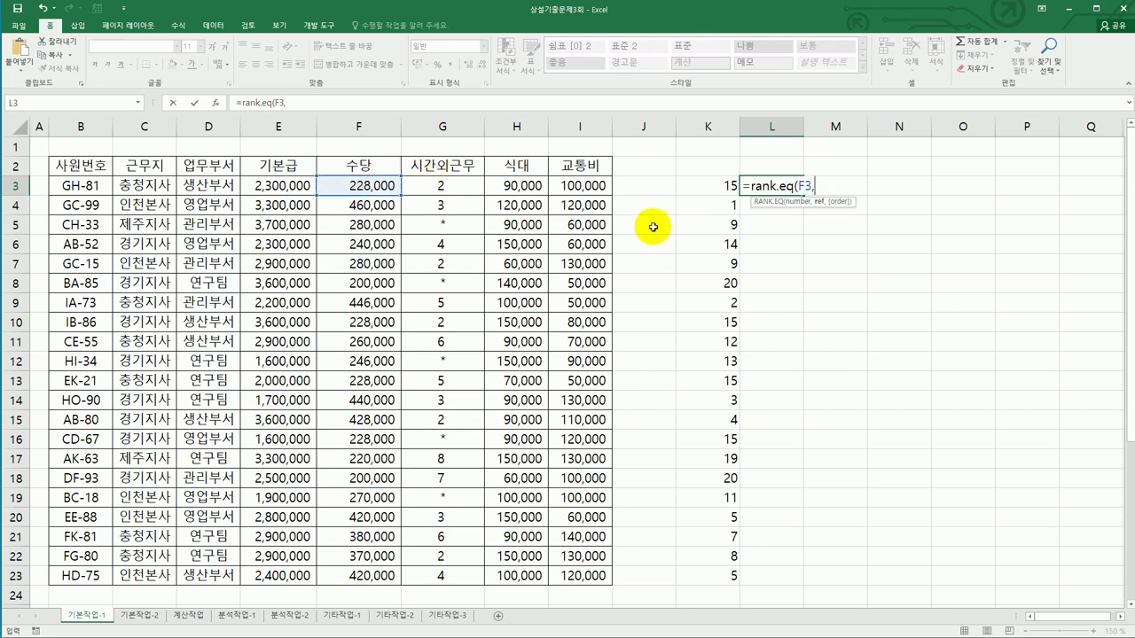
{"action": "left_click_drag", "start_coordinate": [374, 184], "coordinate": [376, 538]}
{"action": "key", "text": "F4"}
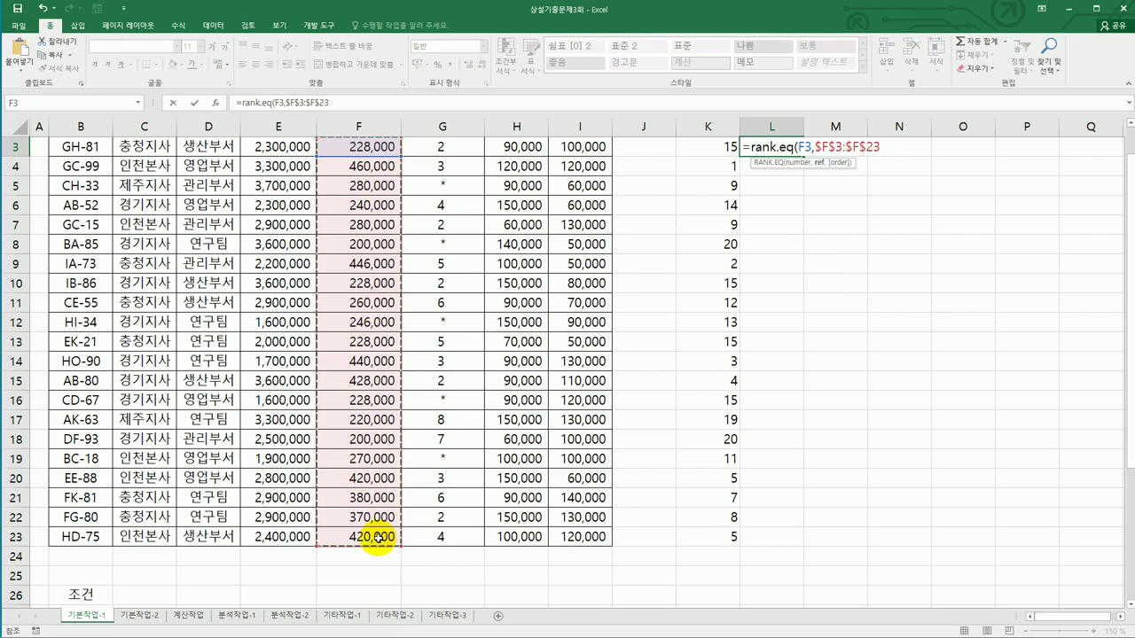
{"action": "type", "text": ",1)"}
{"action": "key", "text": "ctrl+Return"}
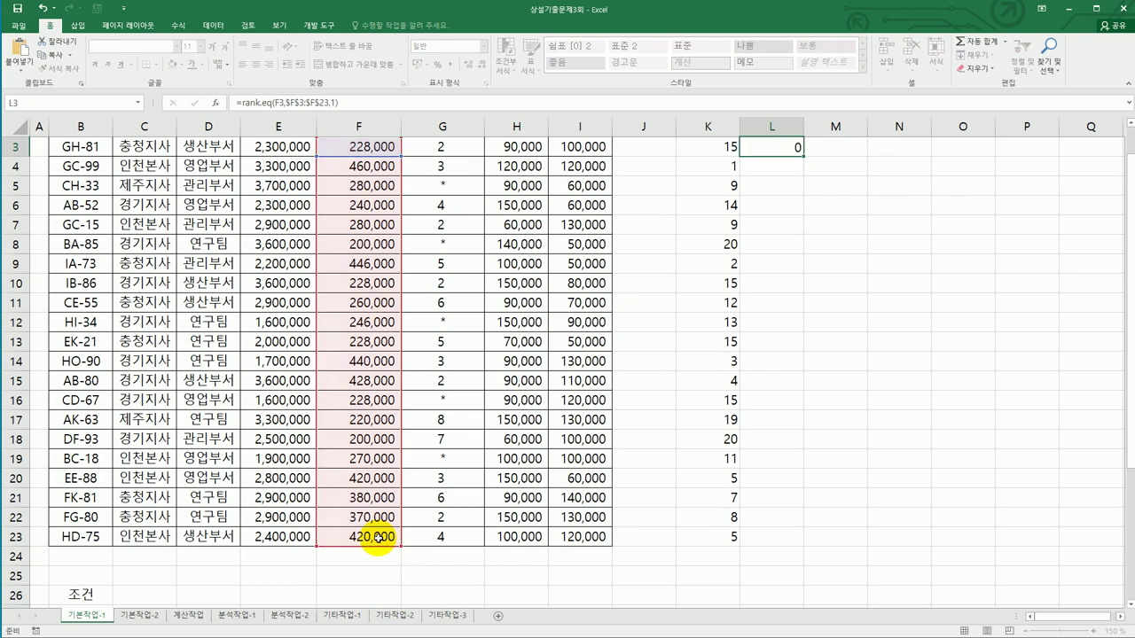
{"action": "key", "text": "Return"}
Fill the ascending rank formula from L3 down to L23 and inspect the rank in L18
{"action": "scroll", "coordinate": [377, 538], "scroll_direction": "up", "scroll_amount": 1}
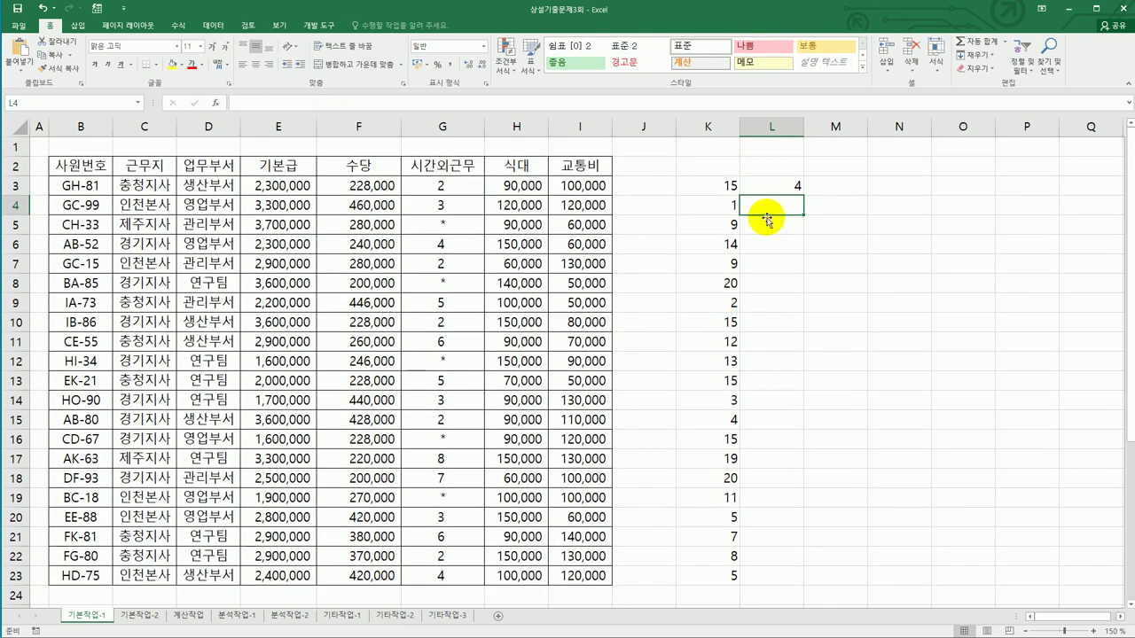
{"action": "left_click", "coordinate": [770, 185]}
{"action": "left_click_drag", "start_coordinate": [803, 194], "coordinate": [784, 579]}
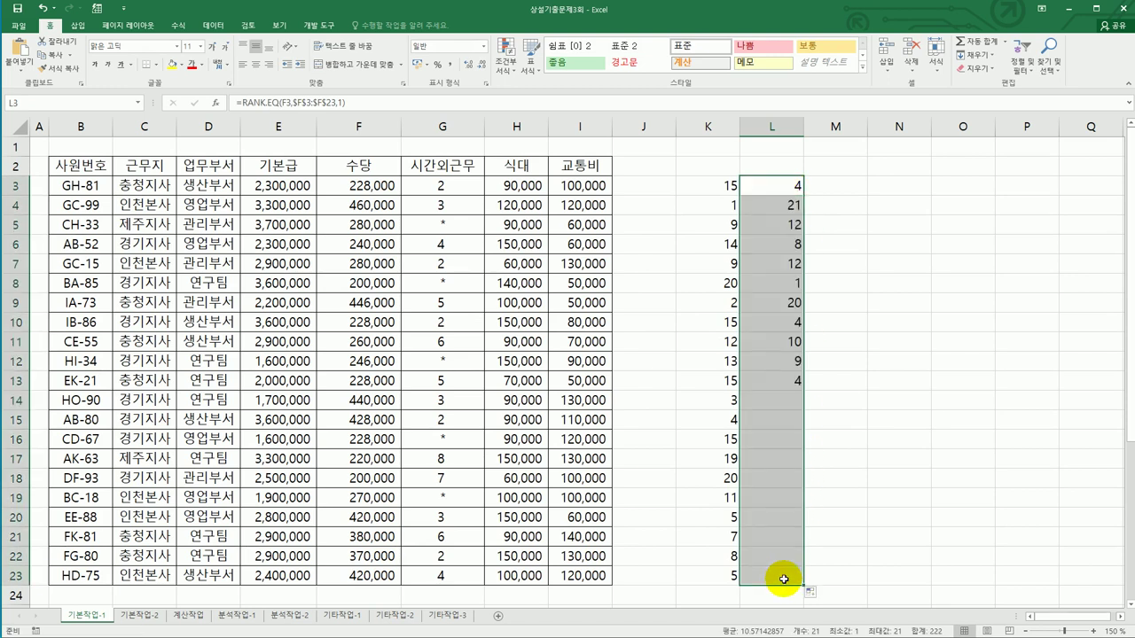
{"action": "left_click", "coordinate": [763, 479]}
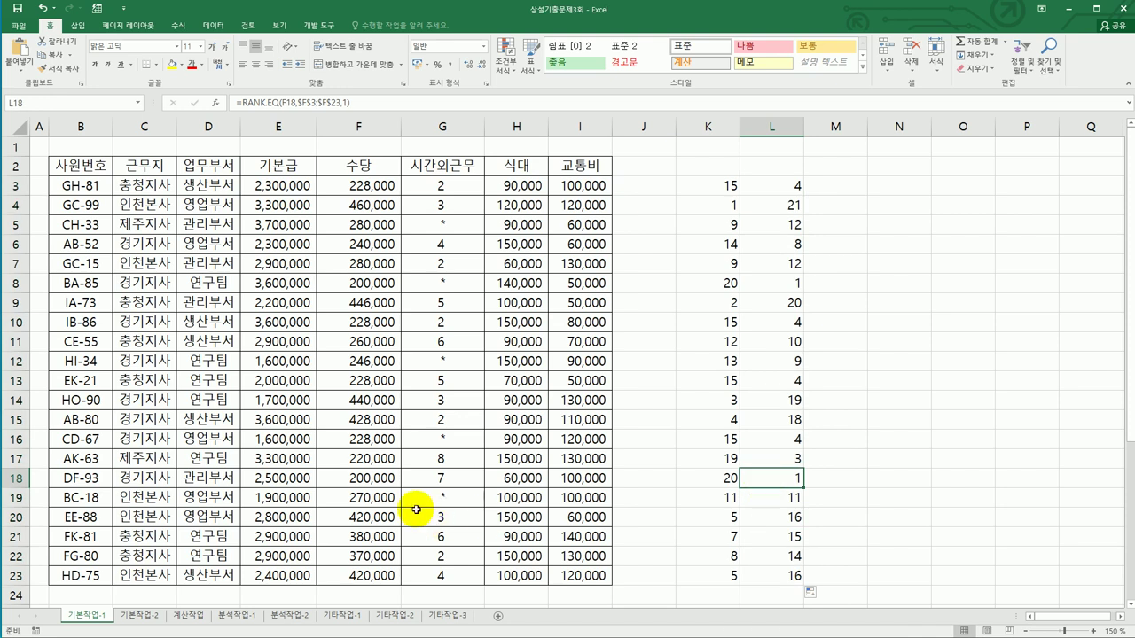
Compare the 수당 values in F18 and F4 with their descending and ascending ranks in columns K and L
{"action": "left_click_drag", "start_coordinate": [375, 470], "coordinate": [770, 473]}
{"action": "left_click", "coordinate": [769, 472]}
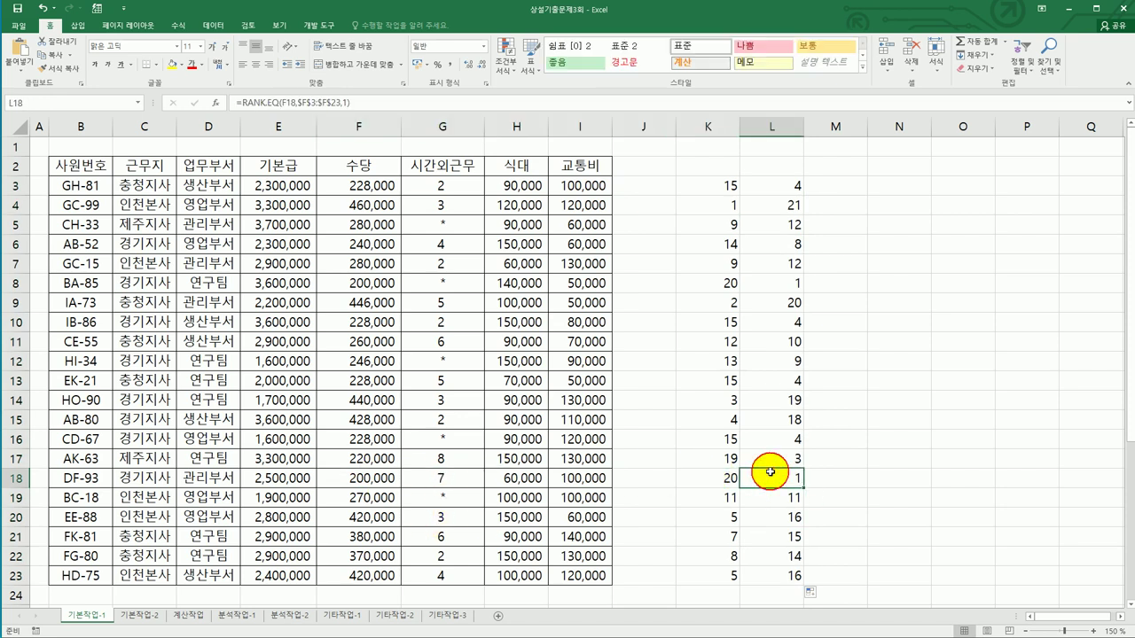
{"action": "left_click", "coordinate": [381, 478]}
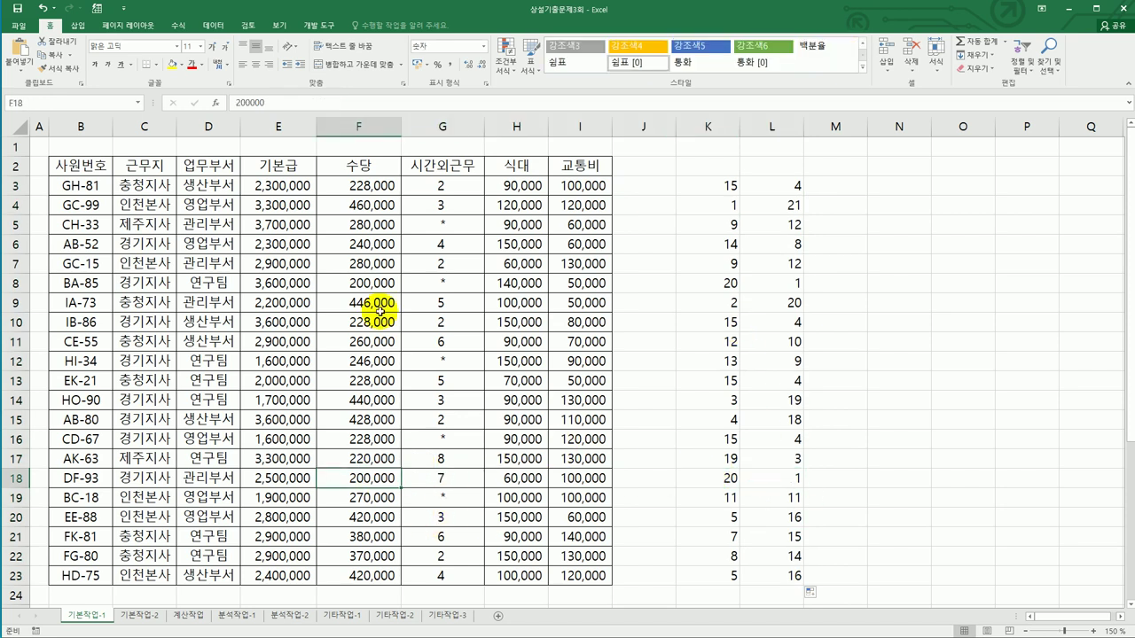
{"action": "left_click", "coordinate": [383, 206], "text": "ctrl"}
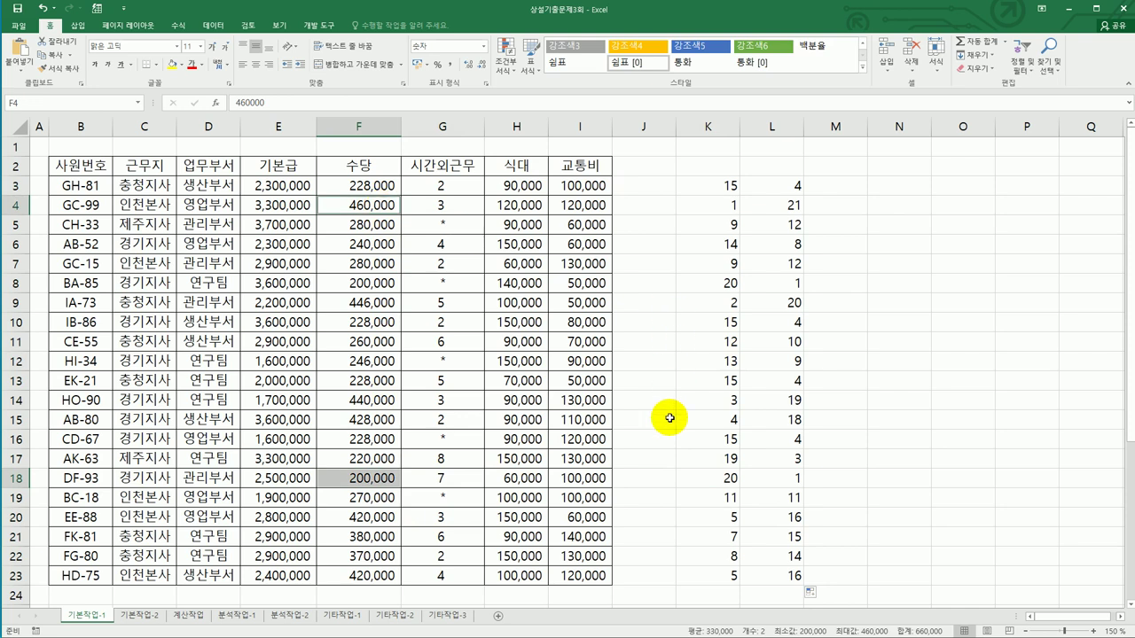
{"action": "mouse_move", "coordinate": [707, 185]}
{"action": "left_mouse_down"}
{"action": "mouse_move", "coordinate": [801, 420]}
{"action": "mouse_move", "coordinate": [801, 576]}
{"action": "left_mouse_up"}
{"action": "left_click", "coordinate": [873, 531]}
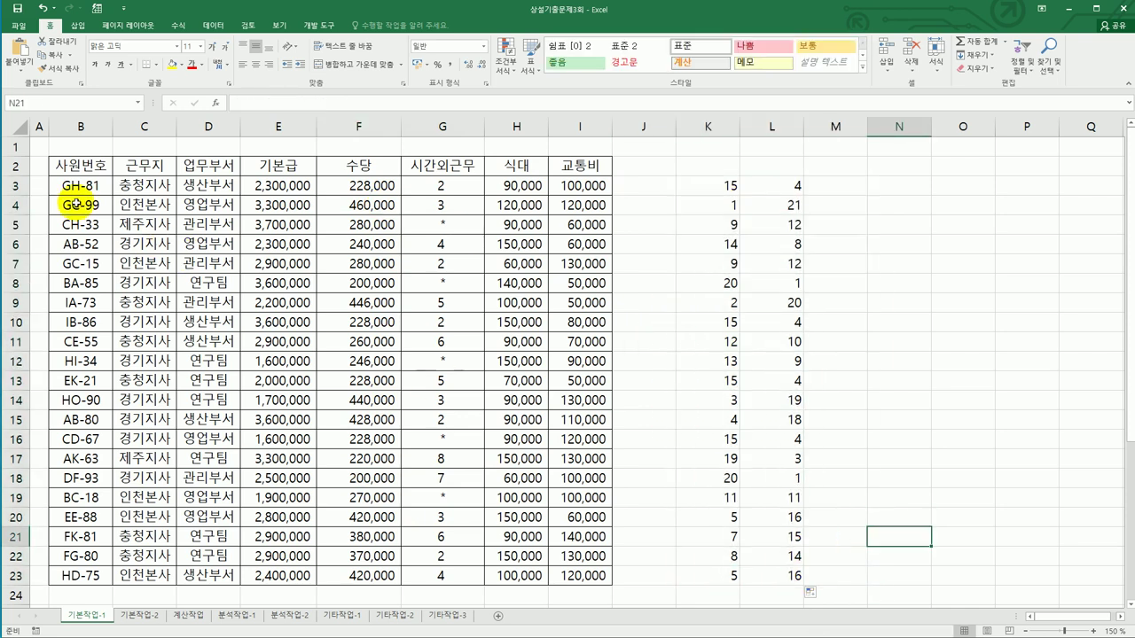
Start a new conditional formatting rule for B3:I23 that uses a formula to determine which cells to format
{"action": "left_click_drag", "start_coordinate": [81, 183], "coordinate": [566, 573]}
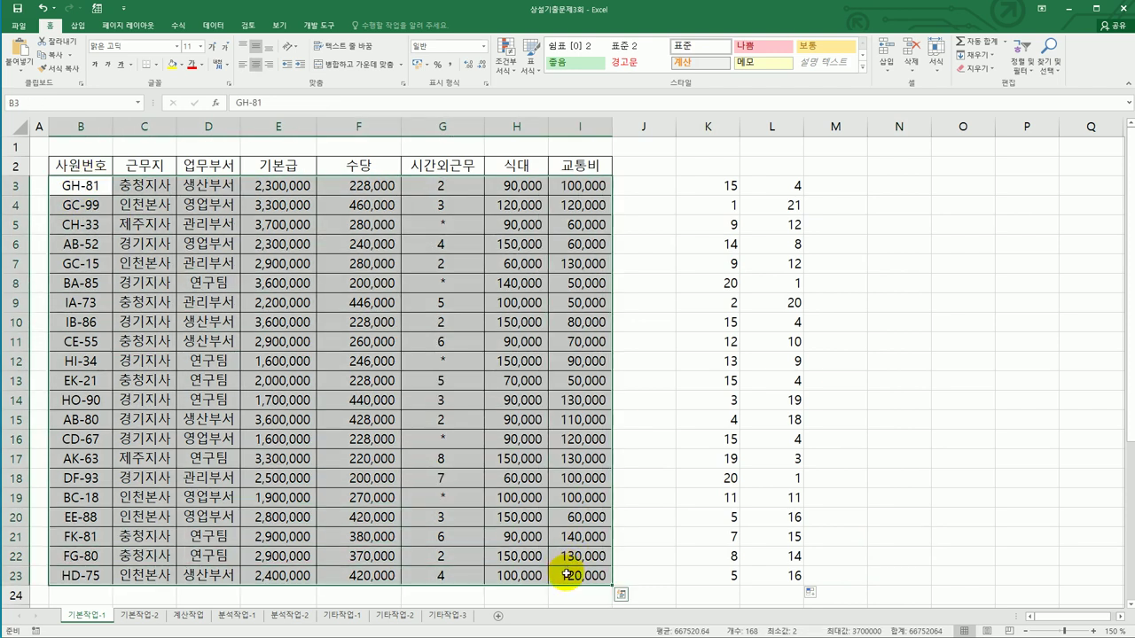
{"action": "left_click", "coordinate": [510, 68]}
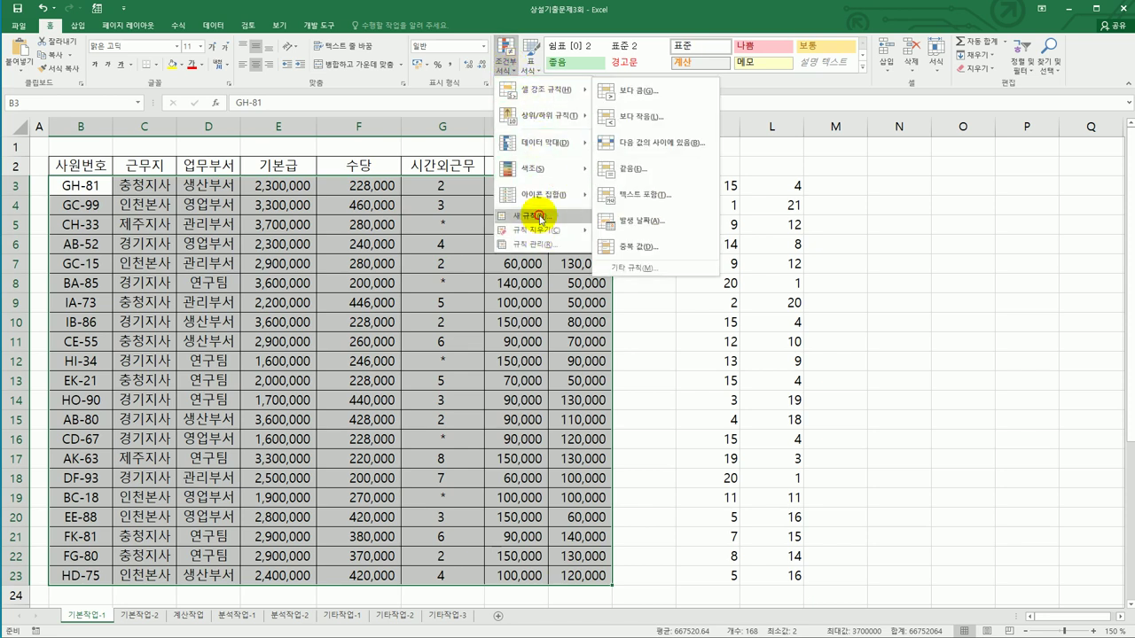
{"action": "left_click", "coordinate": [541, 218]}
{"action": "left_click", "coordinate": [632, 336]}
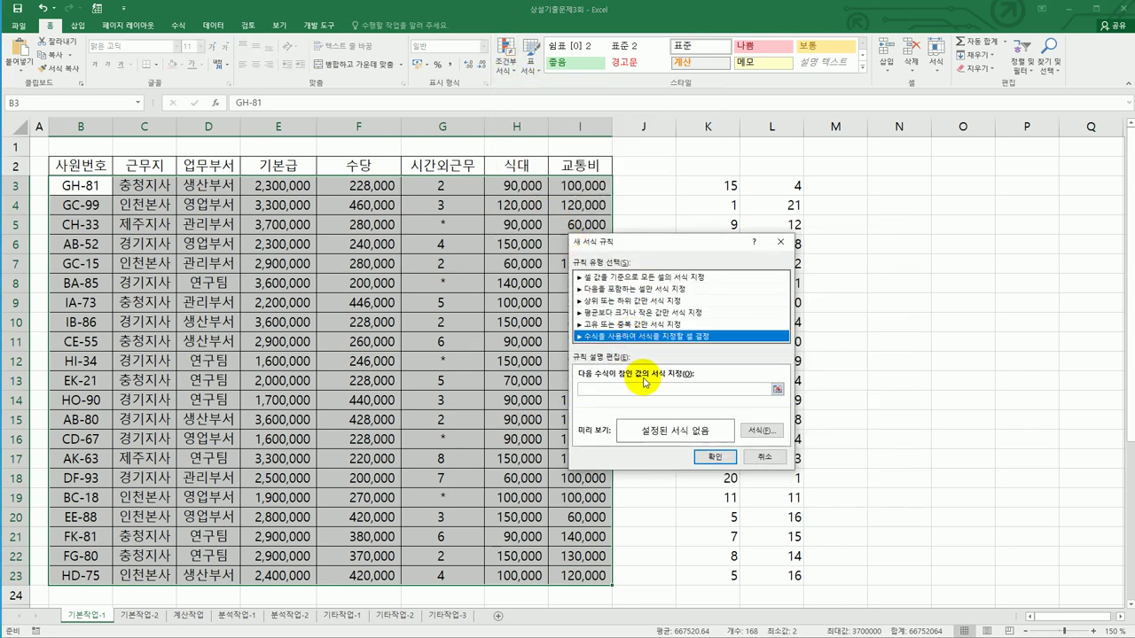
{"action": "left_click", "coordinate": [640, 388]}
{"action": "left_click_drag", "start_coordinate": [660, 243], "coordinate": [552, 298]}
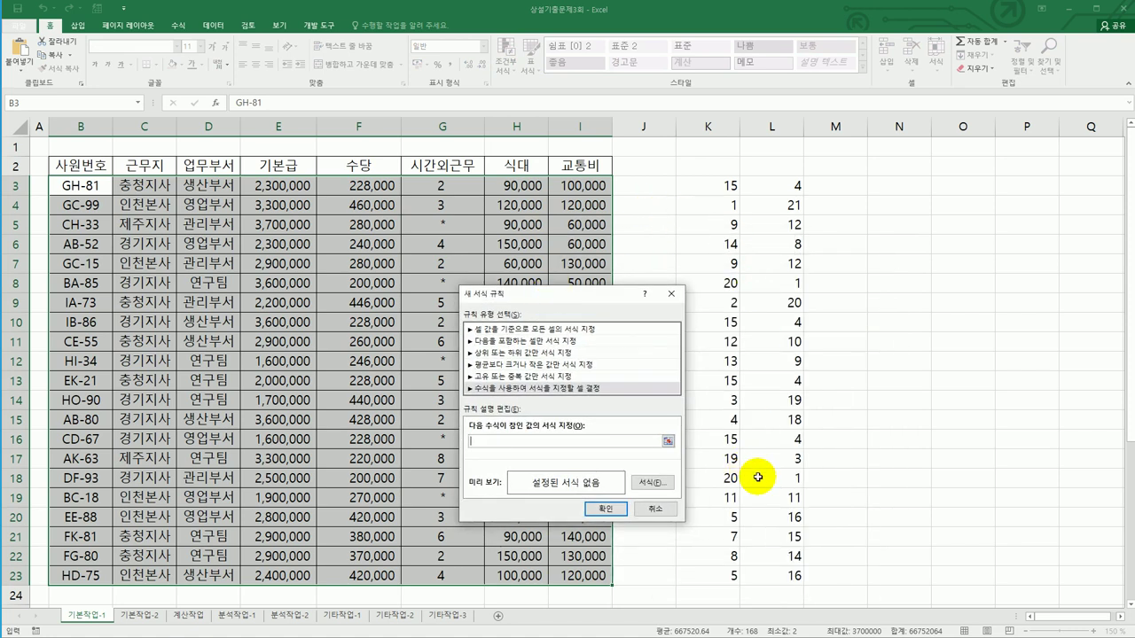
Begin the rule formula with =or(rank.eq($F3,$F$3:$F$23,0)=1 to match the highest 수당
{"action": "type", "text": "=or(rank.eq("}
{"action": "left_click", "coordinate": [377, 186]}
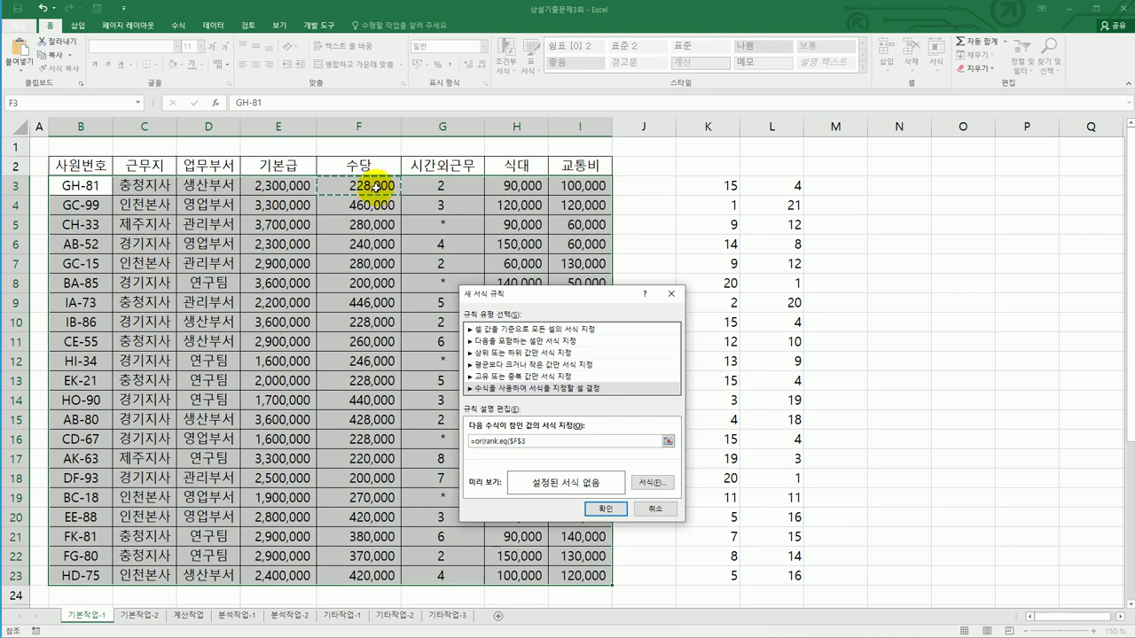
{"action": "key", "text": "F4"}
{"action": "key", "text": "F4"}
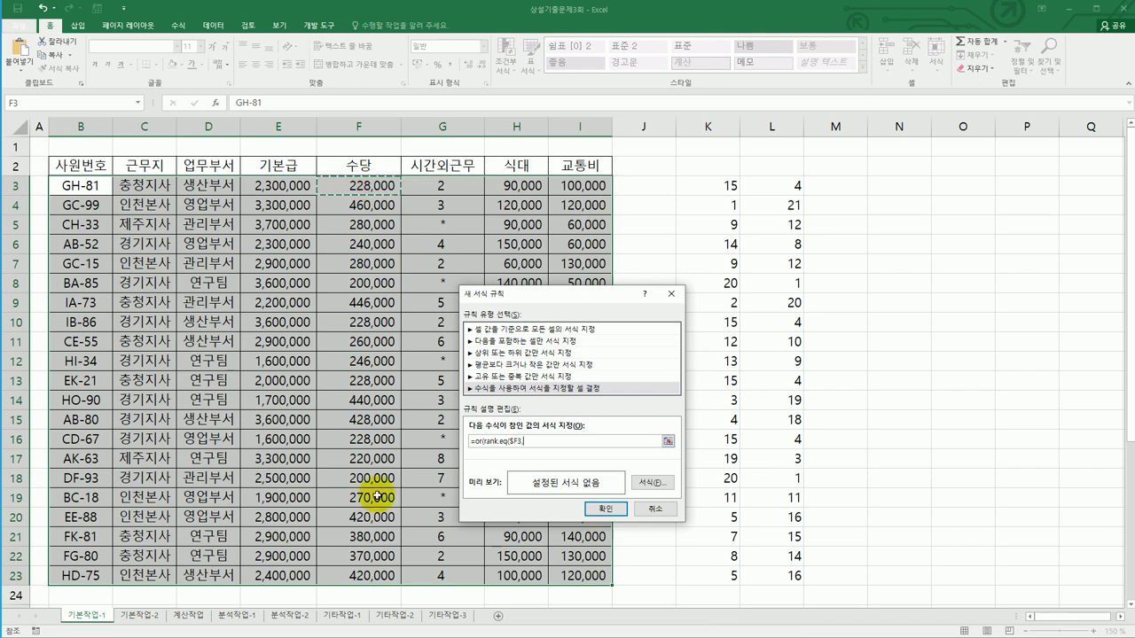
{"action": "type", "text": ","}
{"action": "left_click_drag", "start_coordinate": [350, 185], "coordinate": [357, 571]}
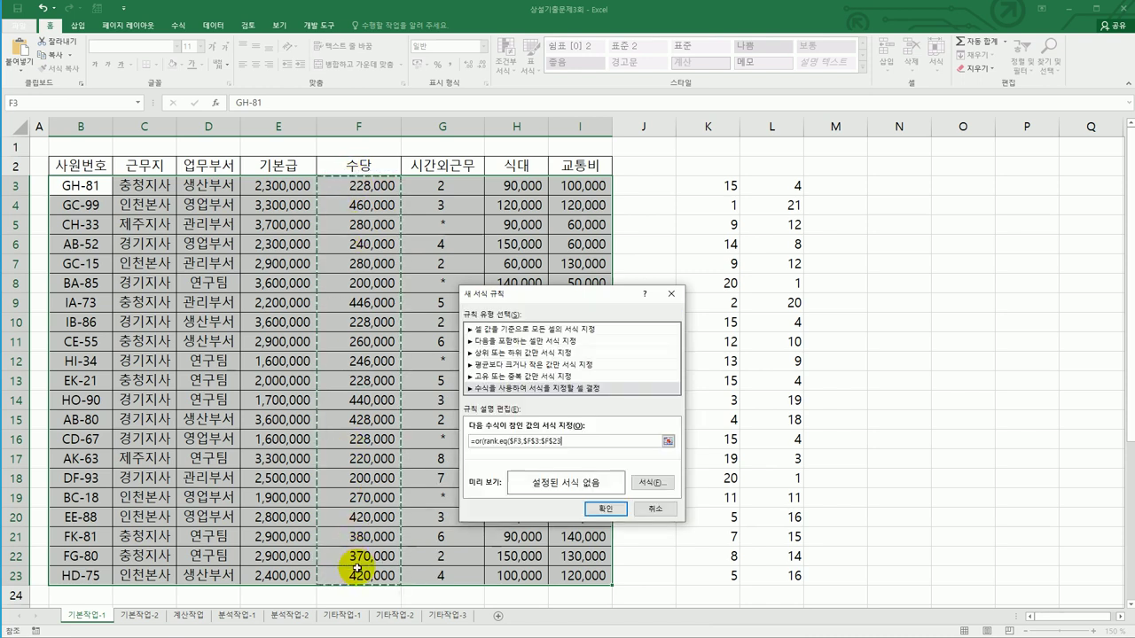
{"action": "type", "text": ")"}
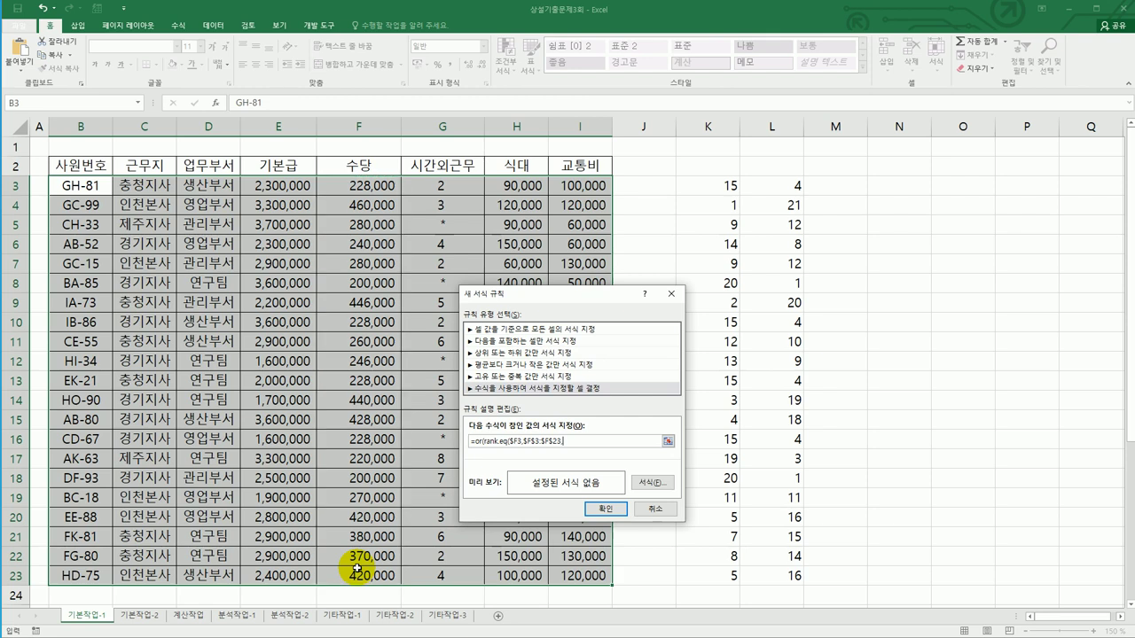
{"action": "type", "text": "0)"}
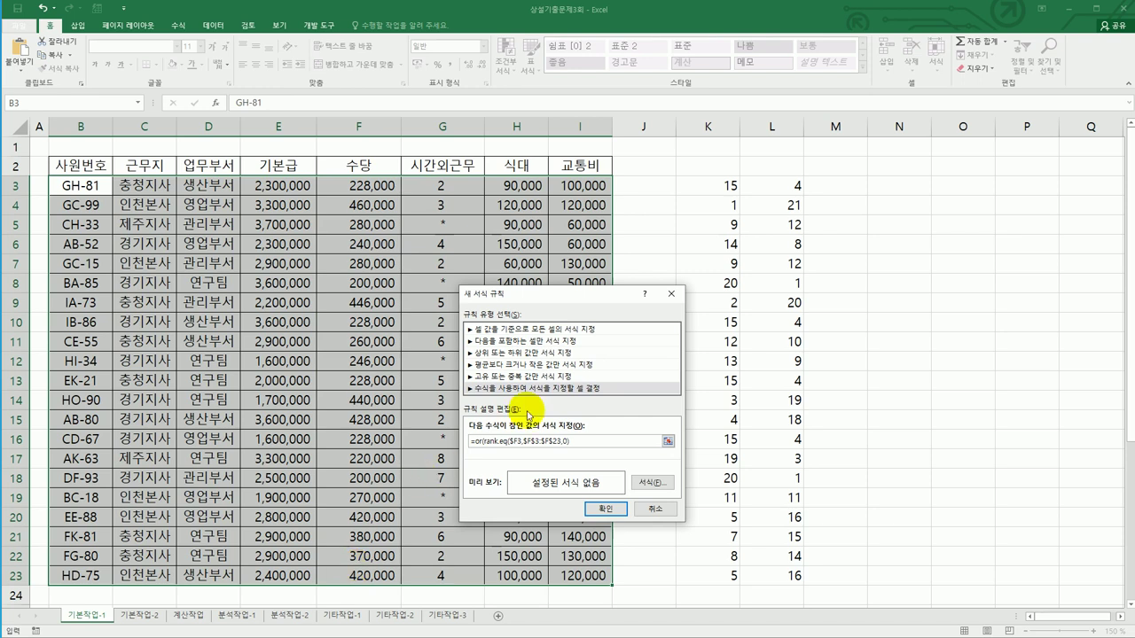
{"action": "type", "text": "=1"}
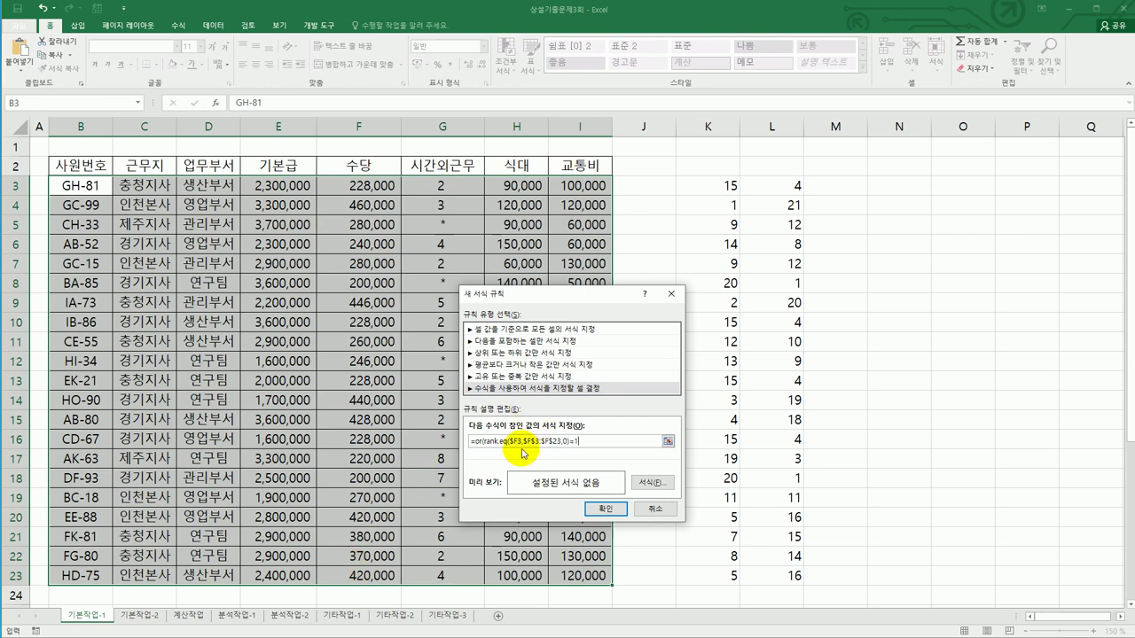
Complete the OR formula with the second condition ,rank.eq($F3,$F$3:$F$23,1)=1) to match the lowest 수당
{"action": "type", "text": ",rank.eq("}
{"action": "left_click", "coordinate": [362, 182]}
{"action": "key", "text": "F4"}
{"action": "key", "text": "F4"}
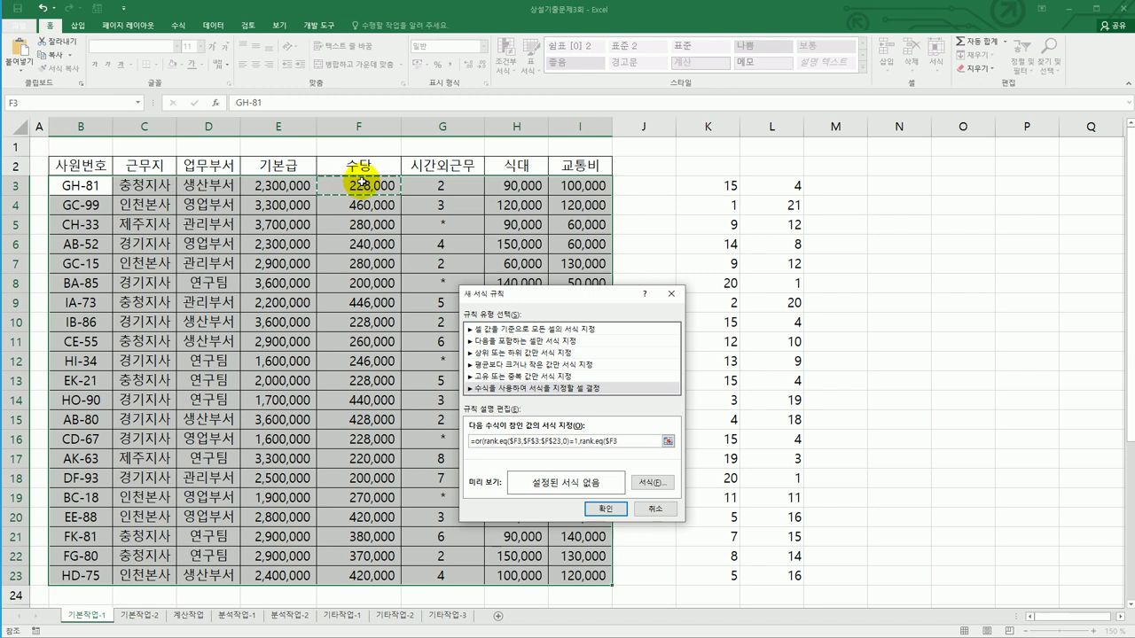
{"action": "type", "text": ","}
{"action": "left_click_drag", "start_coordinate": [362, 184], "coordinate": [372, 577]}
{"action": "type", "text": ")"}
{"action": "type", "text": "1"}
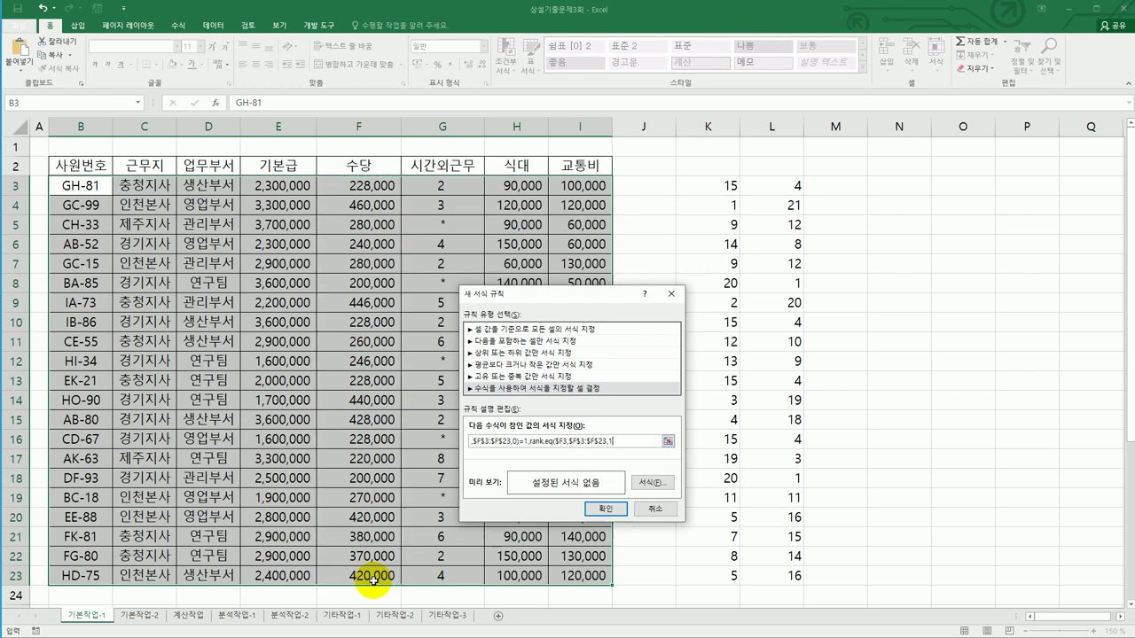
{"action": "type", "text": ")=1)"}
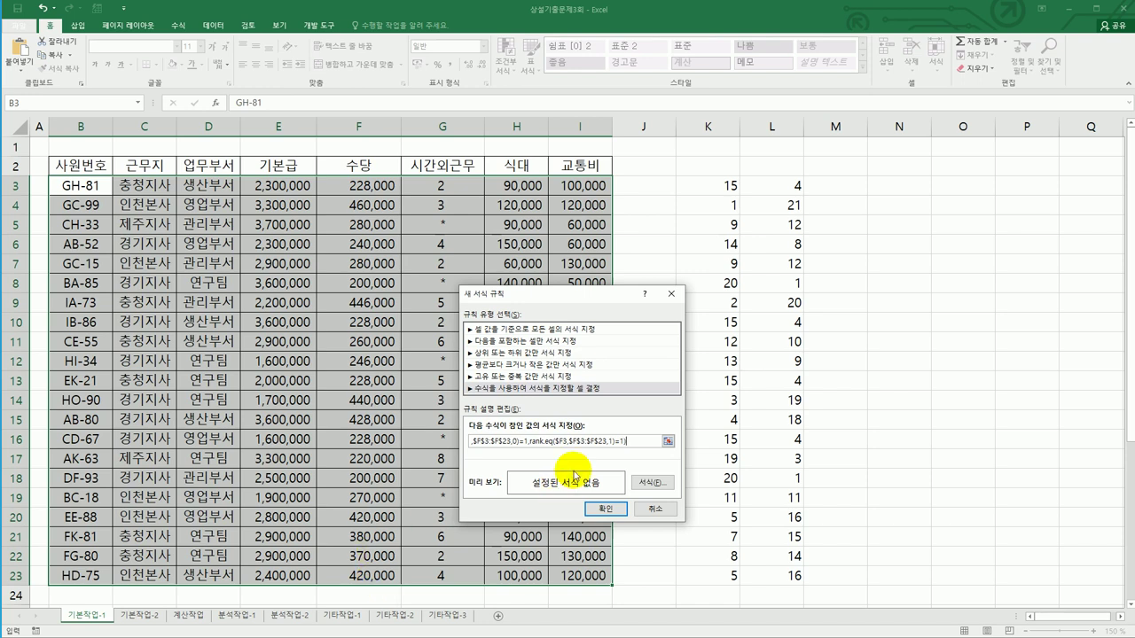
Set the rule's format to the 기울임꼴 font style in standard purple and apply the rule to the table
{"action": "left_click", "coordinate": [650, 483]}
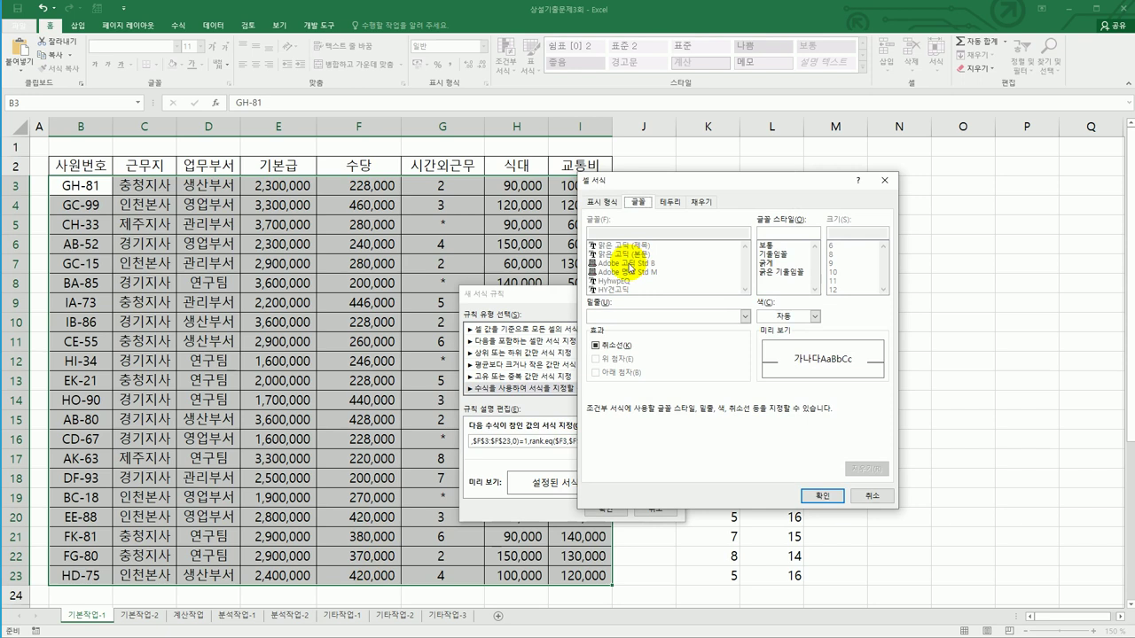
{"action": "left_click", "coordinate": [777, 255]}
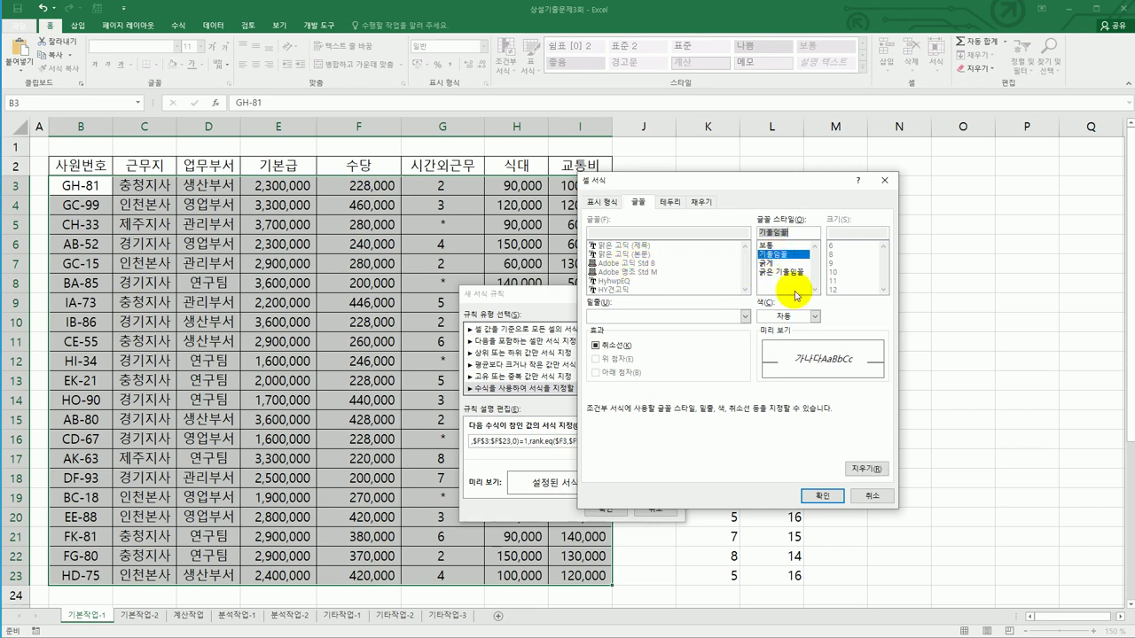
{"action": "left_click", "coordinate": [813, 317]}
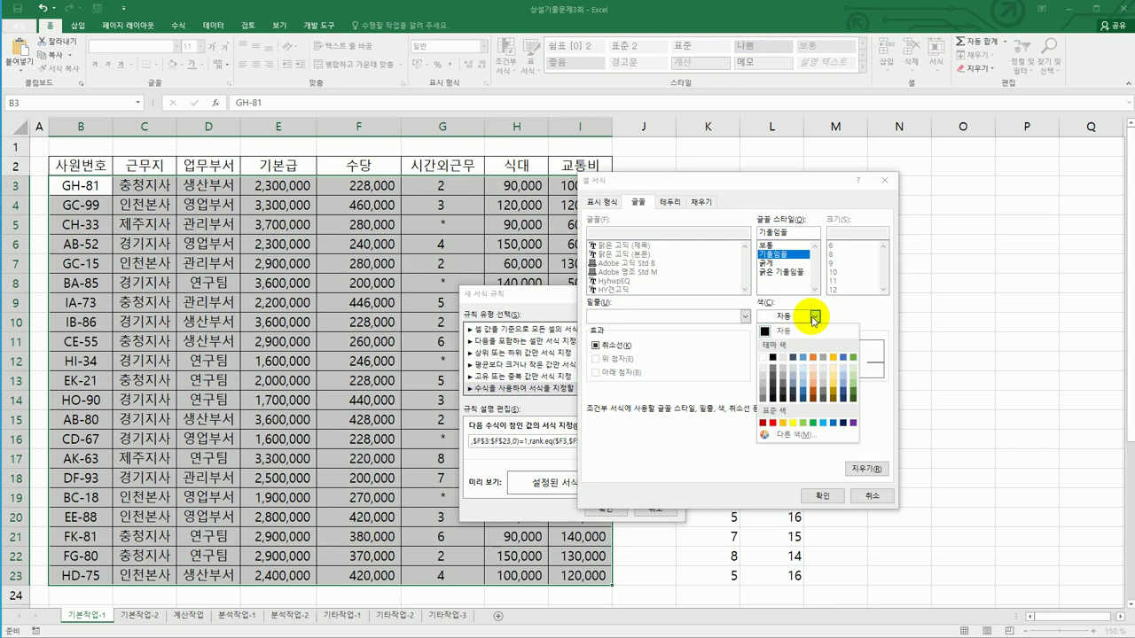
{"action": "left_click", "coordinate": [853, 423]}
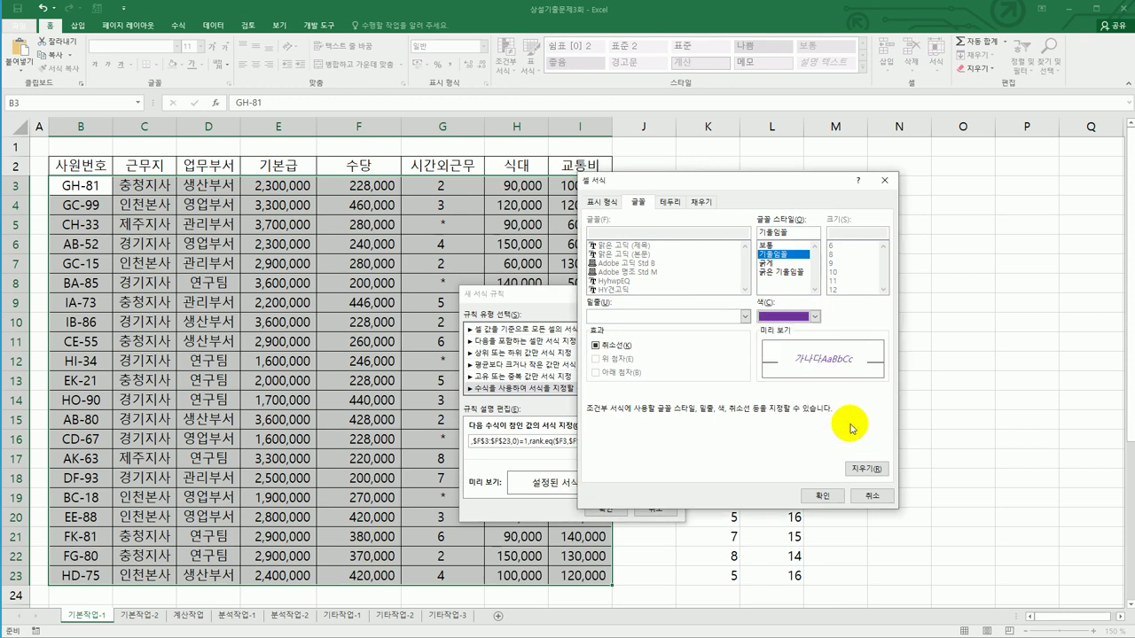
{"action": "left_click", "coordinate": [821, 496]}
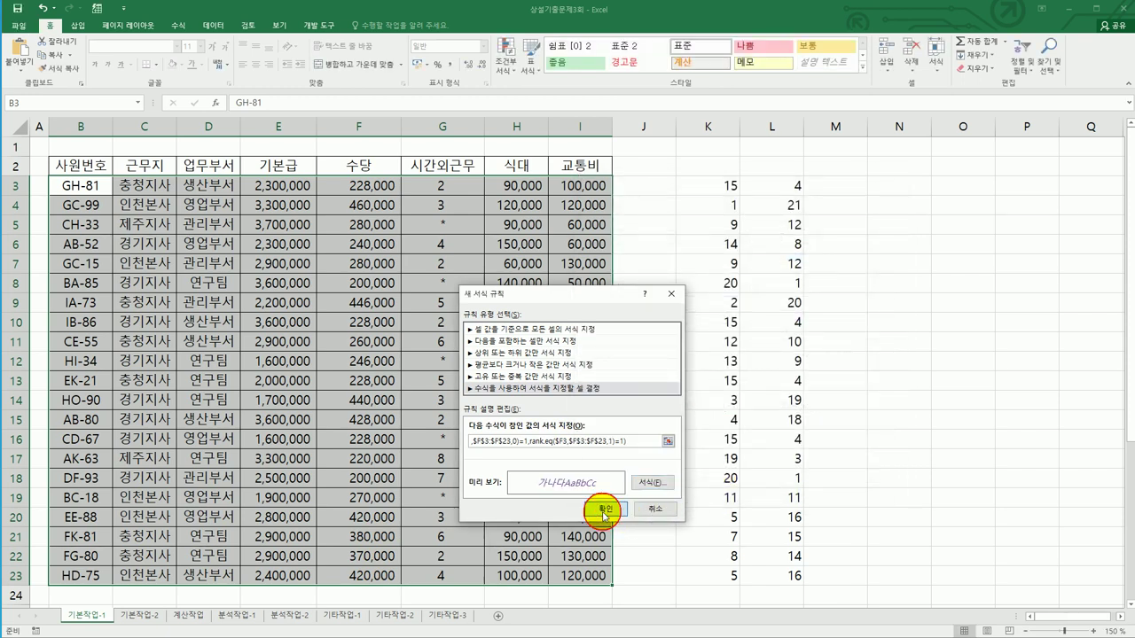
{"action": "left_click", "coordinate": [603, 509]}
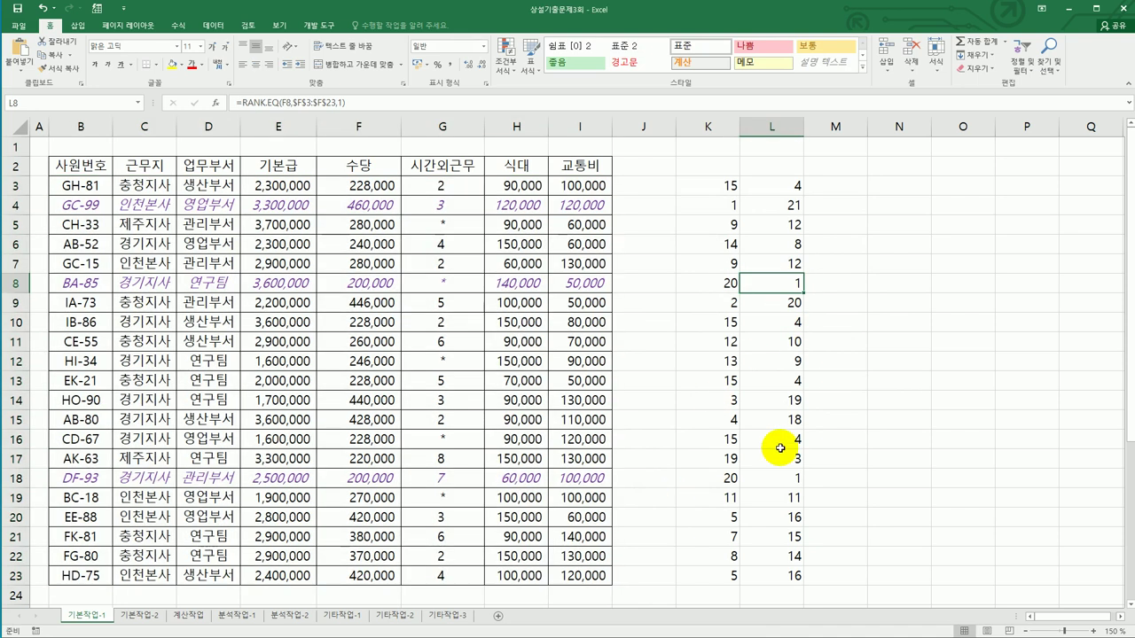
Check the formatted rows 4, 8 and 18 against their 수당 values and the ranks in column L
{"action": "left_click", "coordinate": [792, 286]}
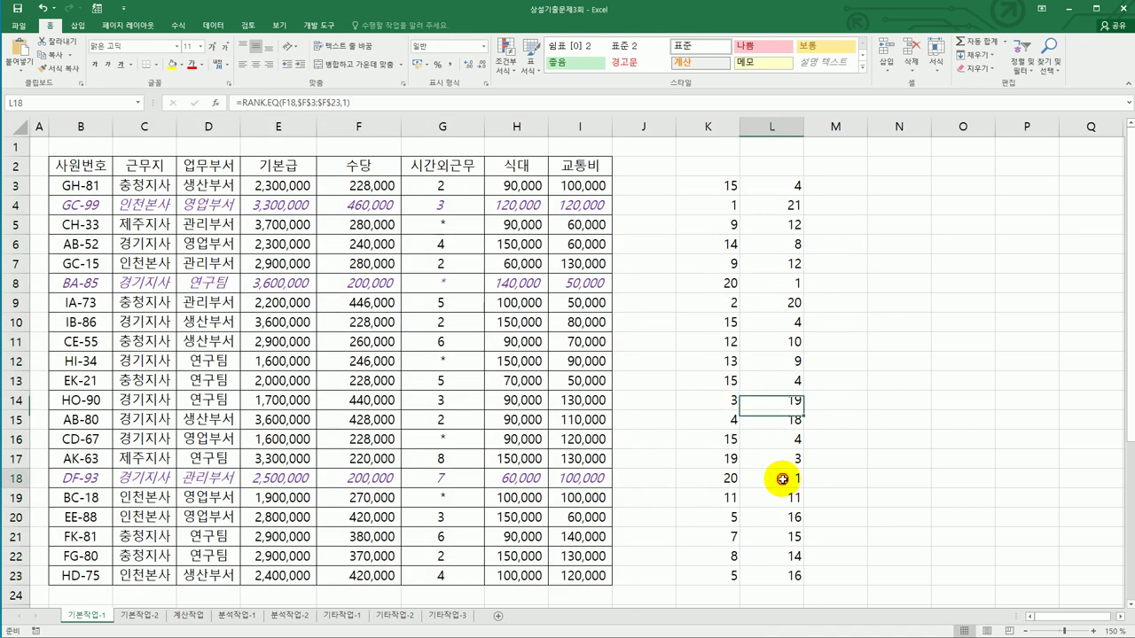
{"action": "left_click_drag", "start_coordinate": [780, 478], "coordinate": [359, 479]}
{"action": "left_click_drag", "start_coordinate": [783, 282], "coordinate": [372, 282]}
{"action": "left_click", "coordinate": [369, 205]}
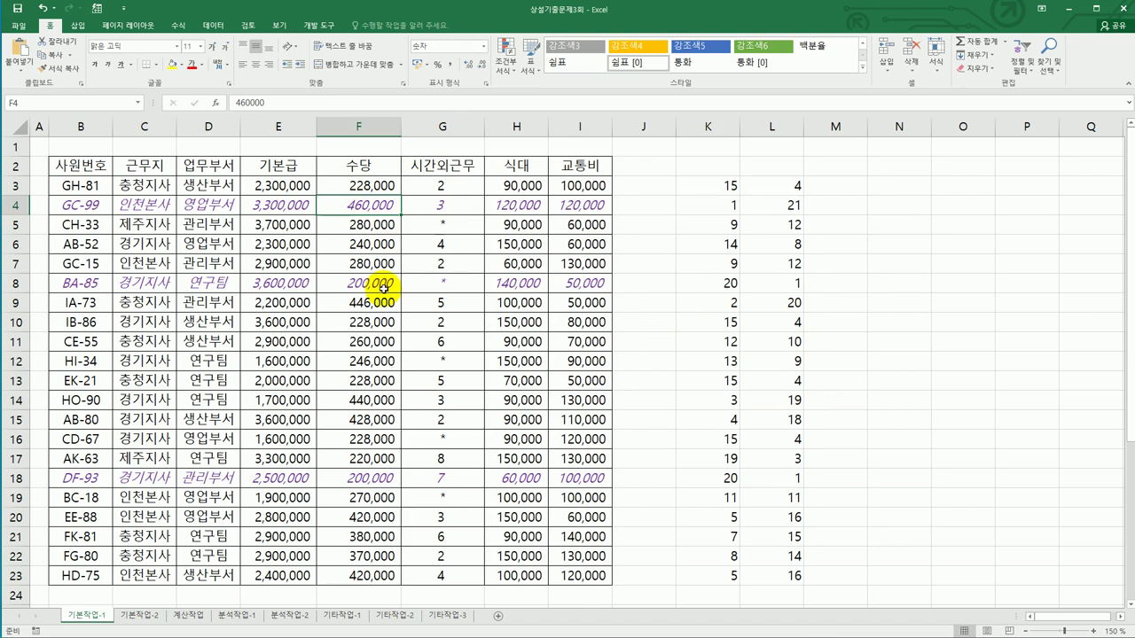
{"action": "left_click_drag", "start_coordinate": [347, 186], "coordinate": [329, 575]}
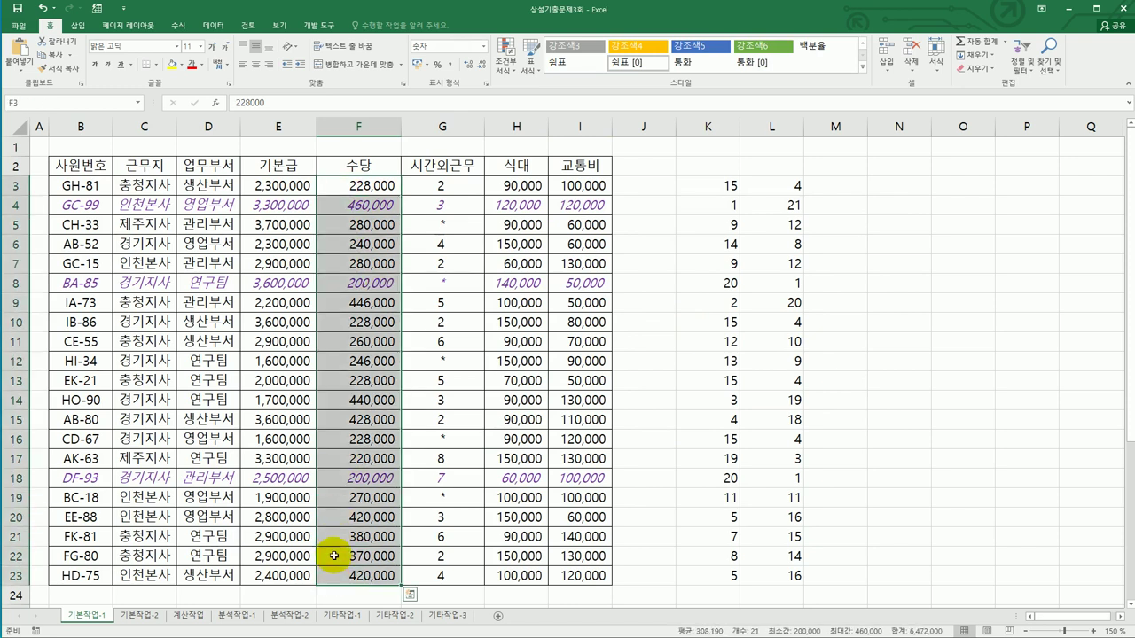
{"action": "left_click", "coordinate": [348, 477]}
{"action": "left_click", "coordinate": [353, 279]}
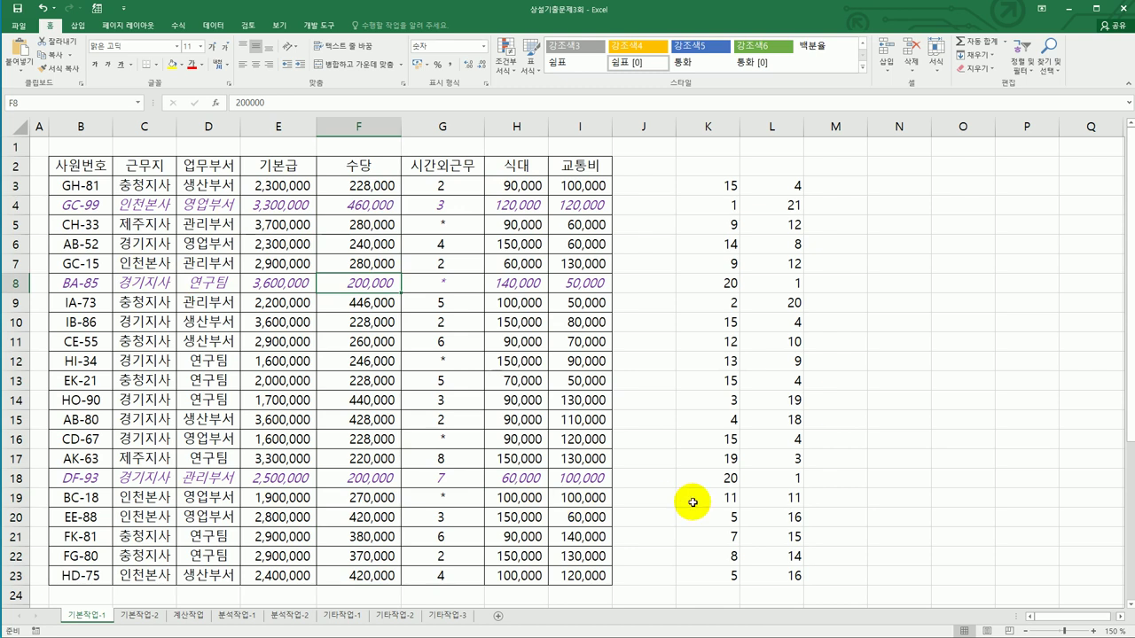
Delete the helper rank formulas in K3:L23
{"action": "left_click_drag", "start_coordinate": [723, 186], "coordinate": [758, 577]}
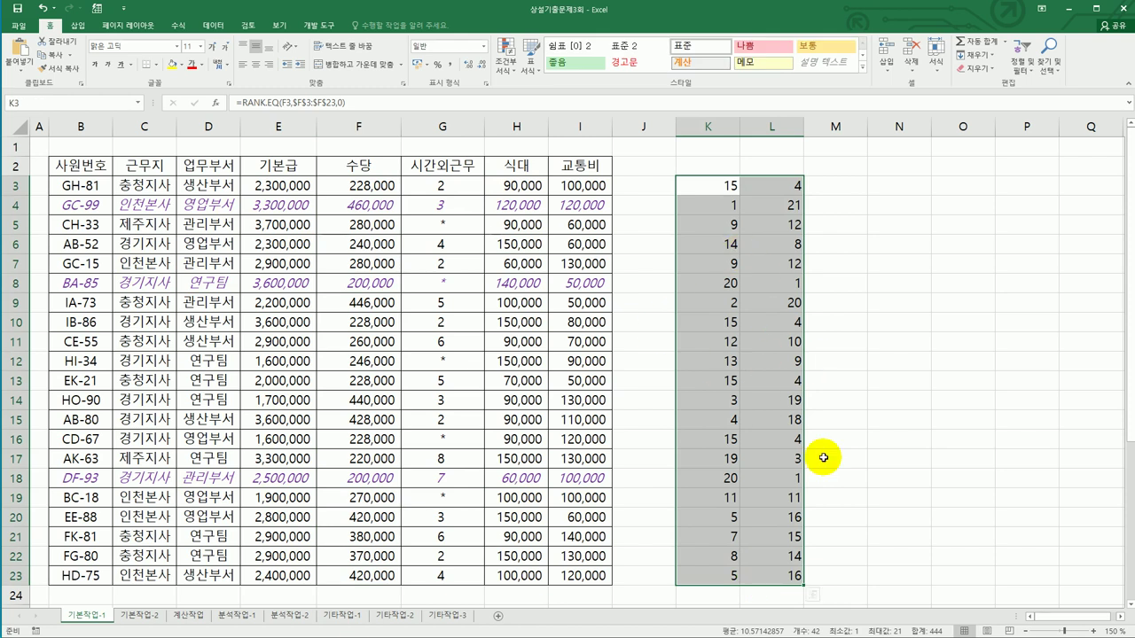
{"action": "key", "text": "Delete"}
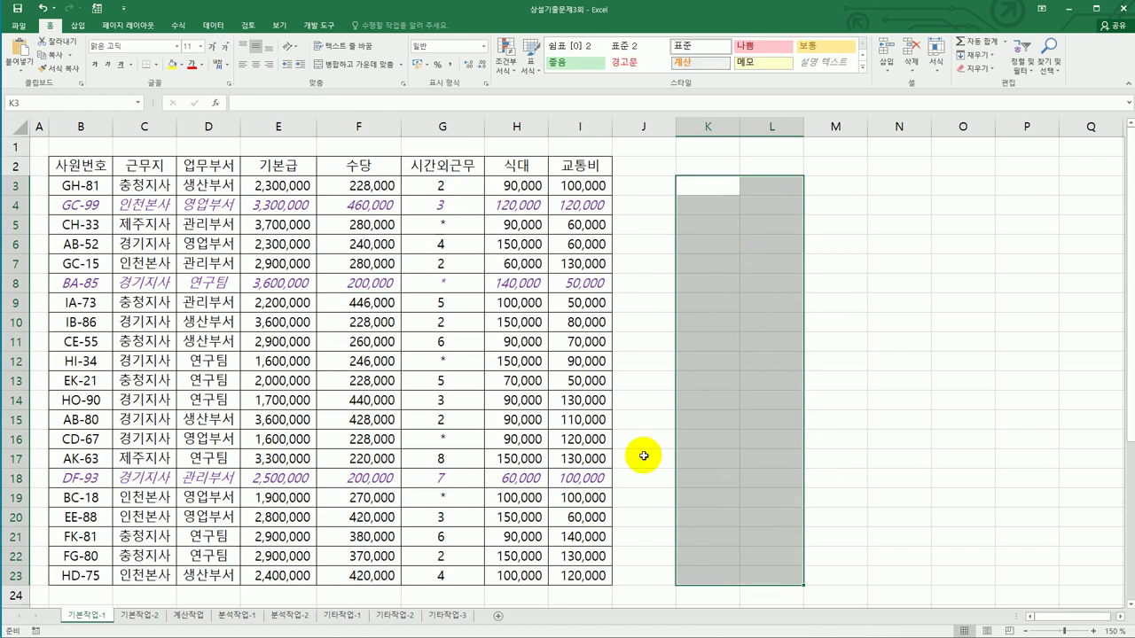
{"action": "left_click", "coordinate": [423, 461]}
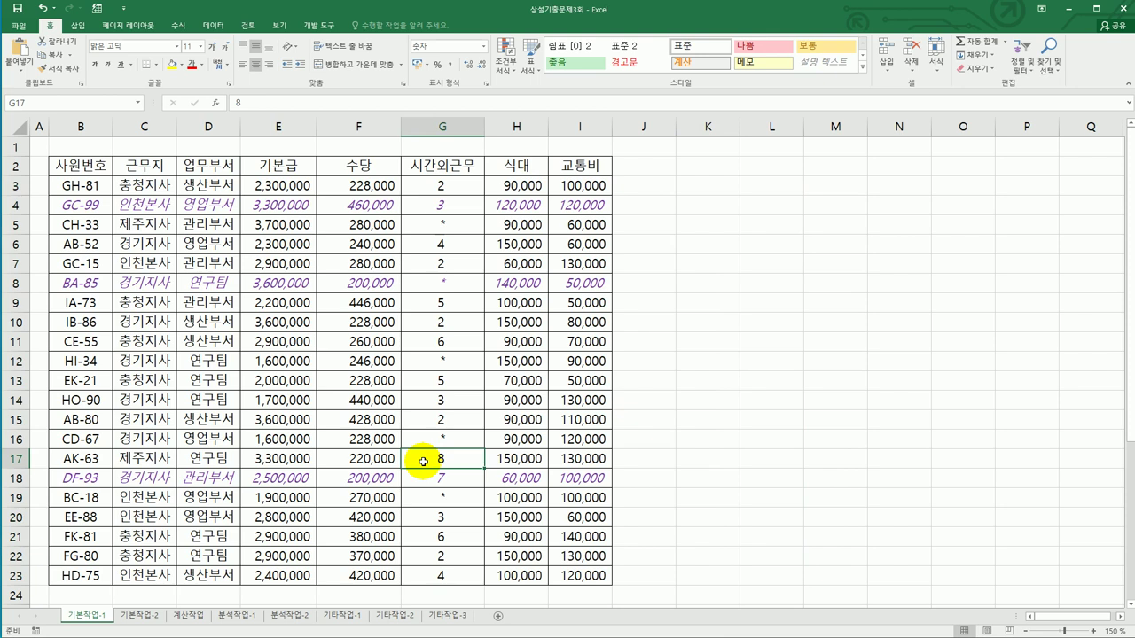
Set A2:H20 on the 기본작업-2 sheet as the print area
{"action": "left_click", "coordinate": [138, 615]}
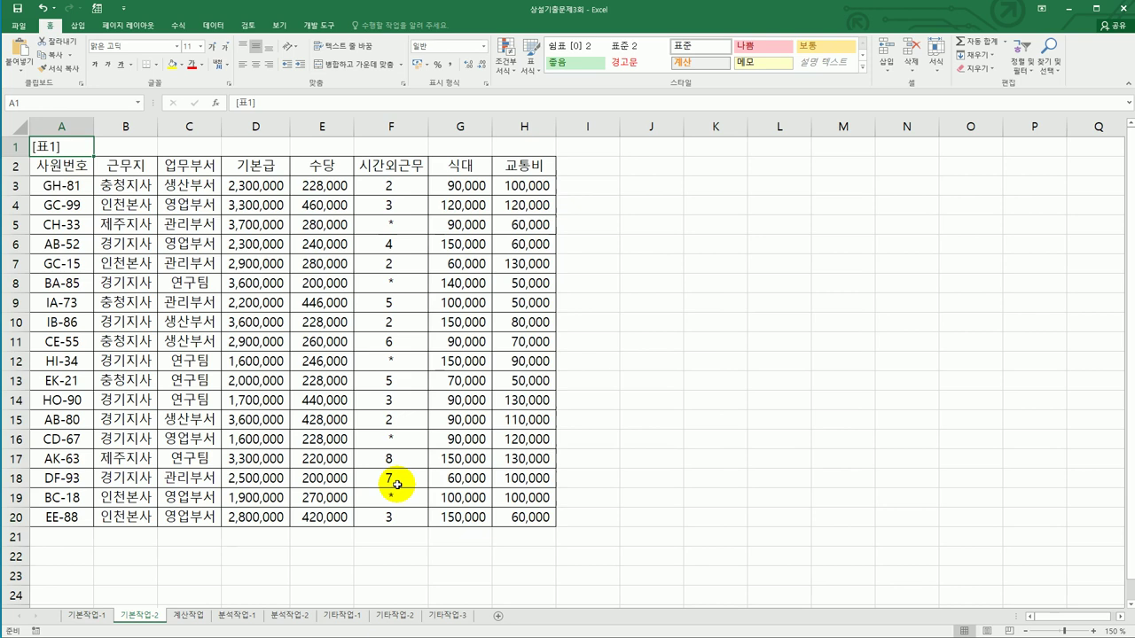
{"action": "left_click_drag", "start_coordinate": [66, 167], "coordinate": [531, 521]}
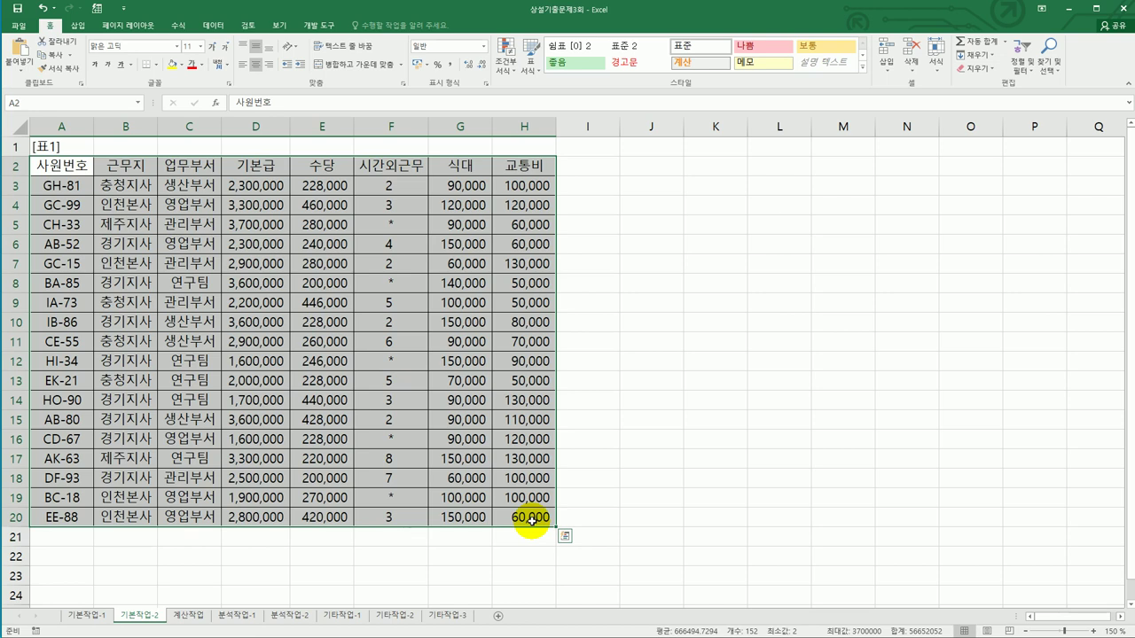
{"action": "left_click", "coordinate": [126, 29]}
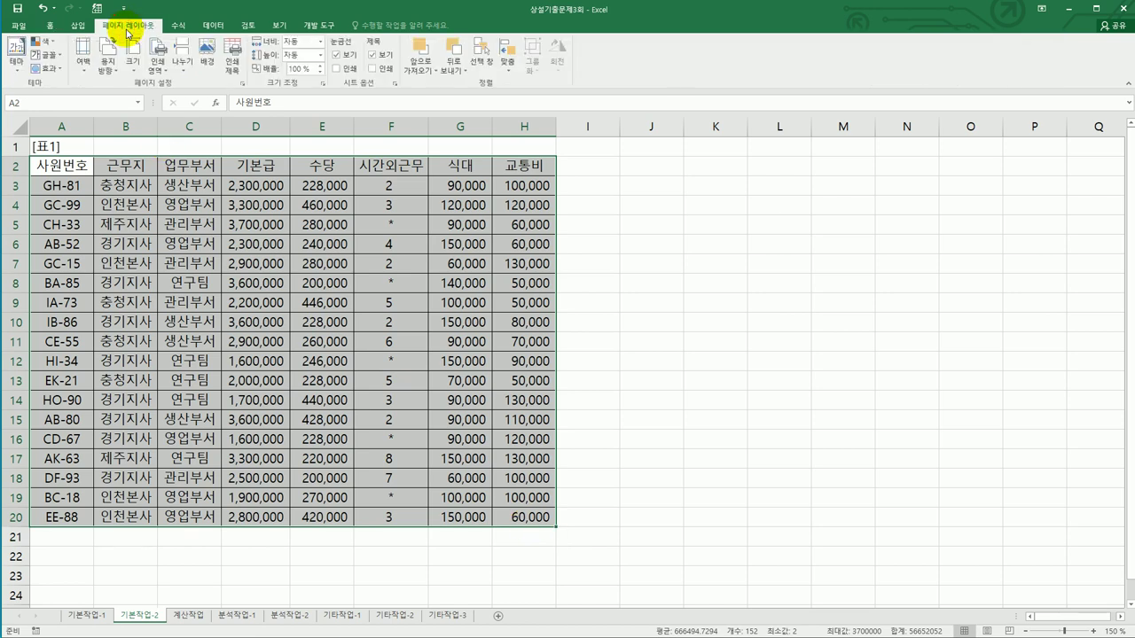
{"action": "left_click", "coordinate": [157, 62]}
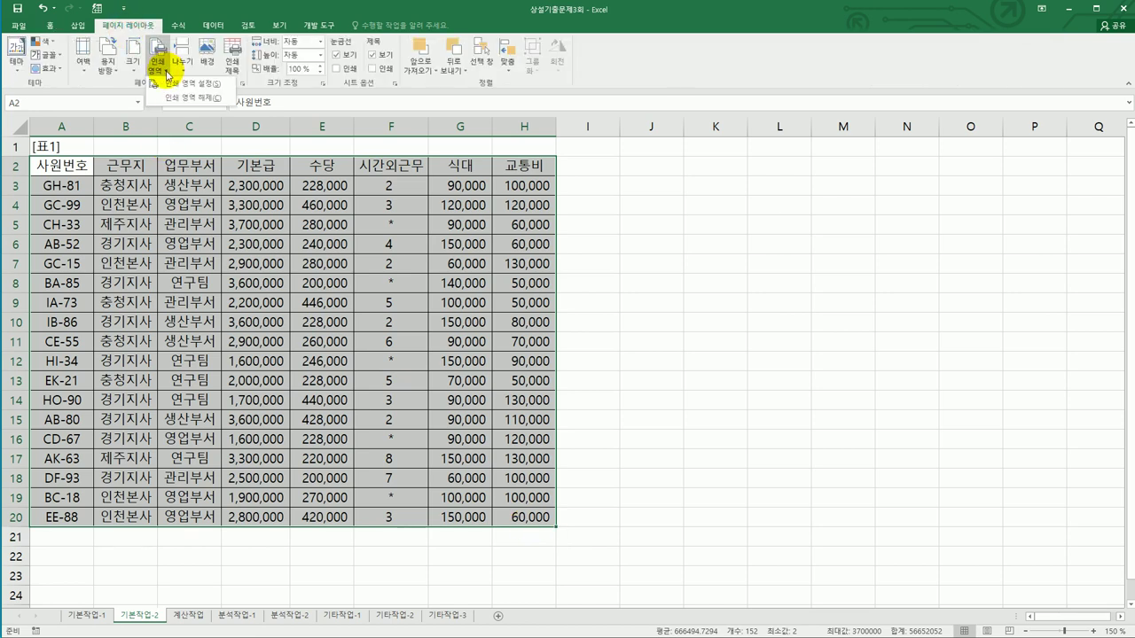
{"action": "left_click", "coordinate": [175, 85]}
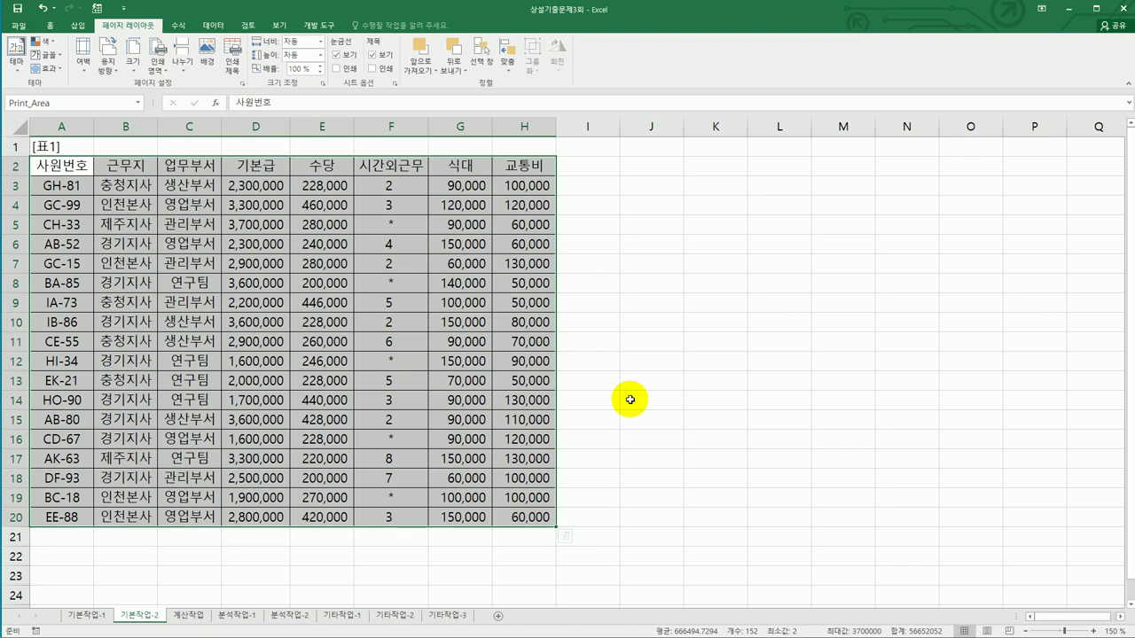
Set the 기본작업-2 sheet's print scaling to 120% and its page orientation to landscape (가로)
{"action": "left_click", "coordinate": [243, 85]}
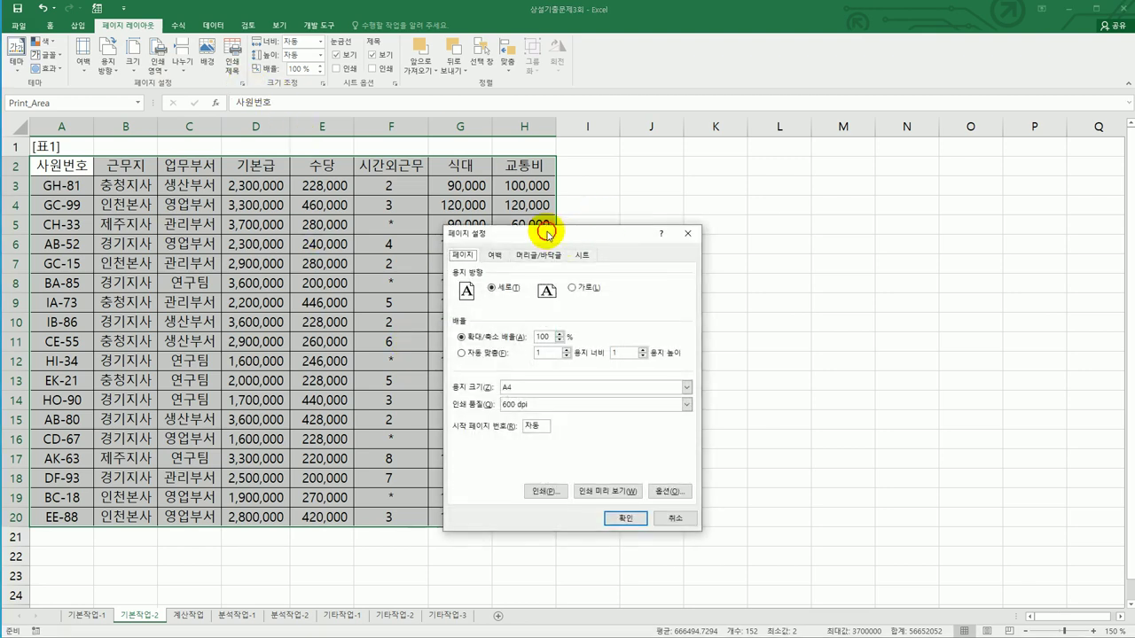
{"action": "left_click_drag", "start_coordinate": [567, 230], "coordinate": [758, 182]}
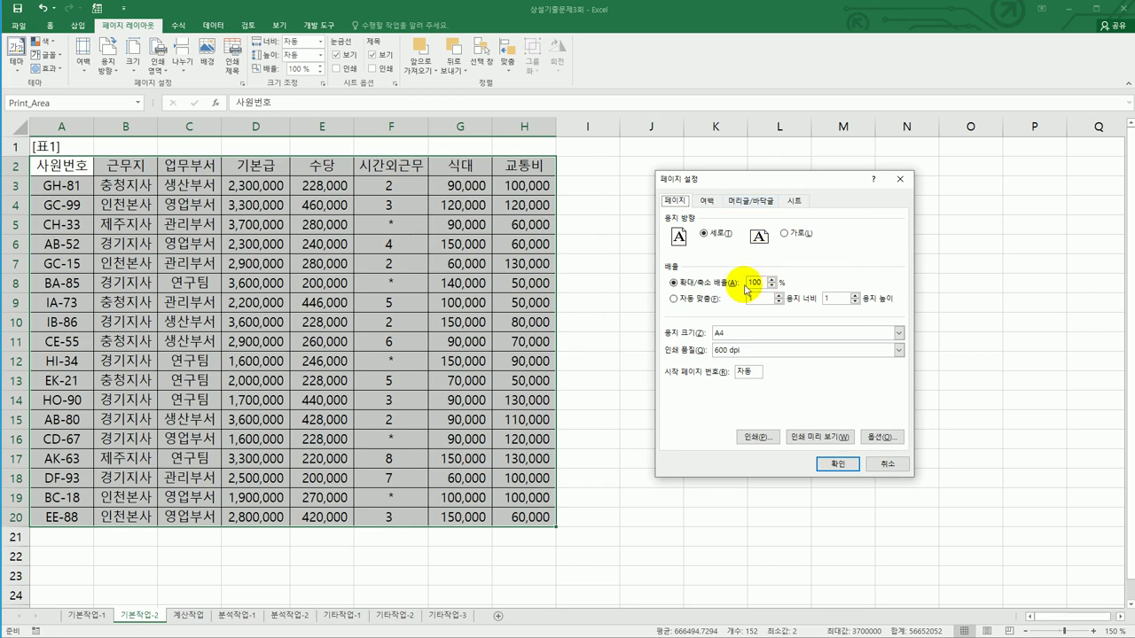
{"action": "left_click_drag", "start_coordinate": [751, 284], "coordinate": [762, 286]}
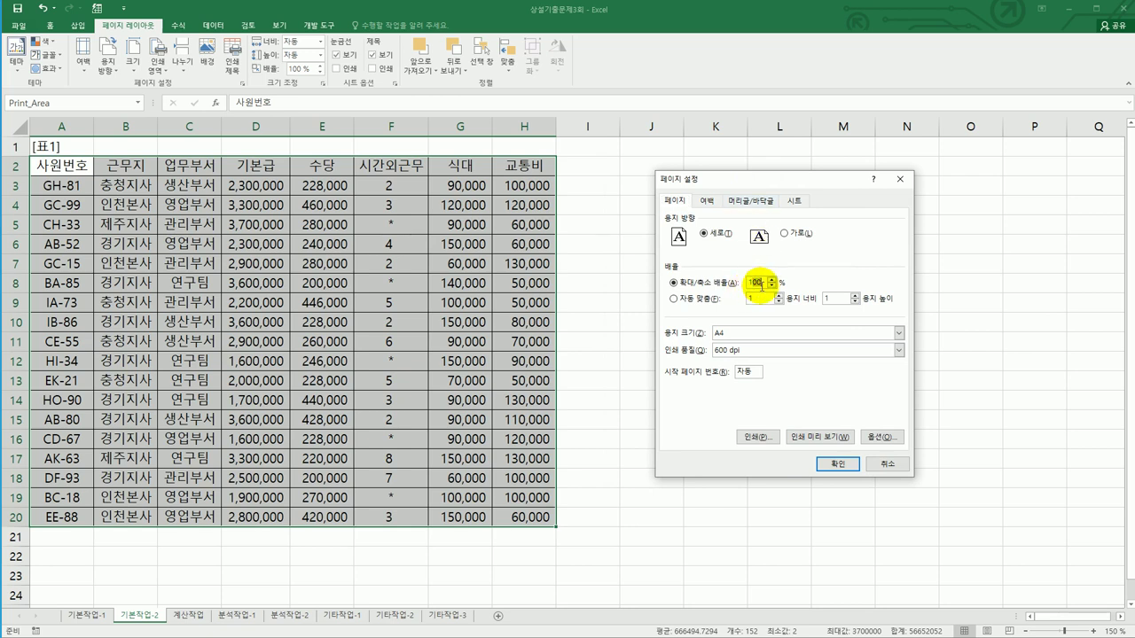
{"action": "type", "text": "120"}
{"action": "left_click", "coordinate": [784, 234]}
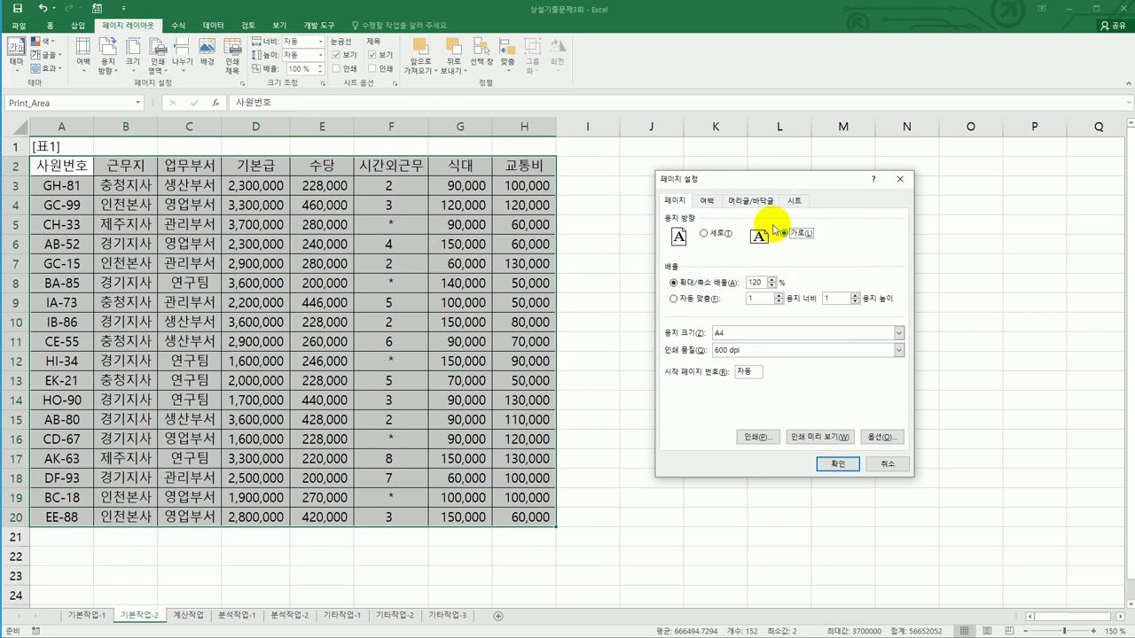
Center the printed table on the page both horizontally and vertically
{"action": "left_click", "coordinate": [708, 201]}
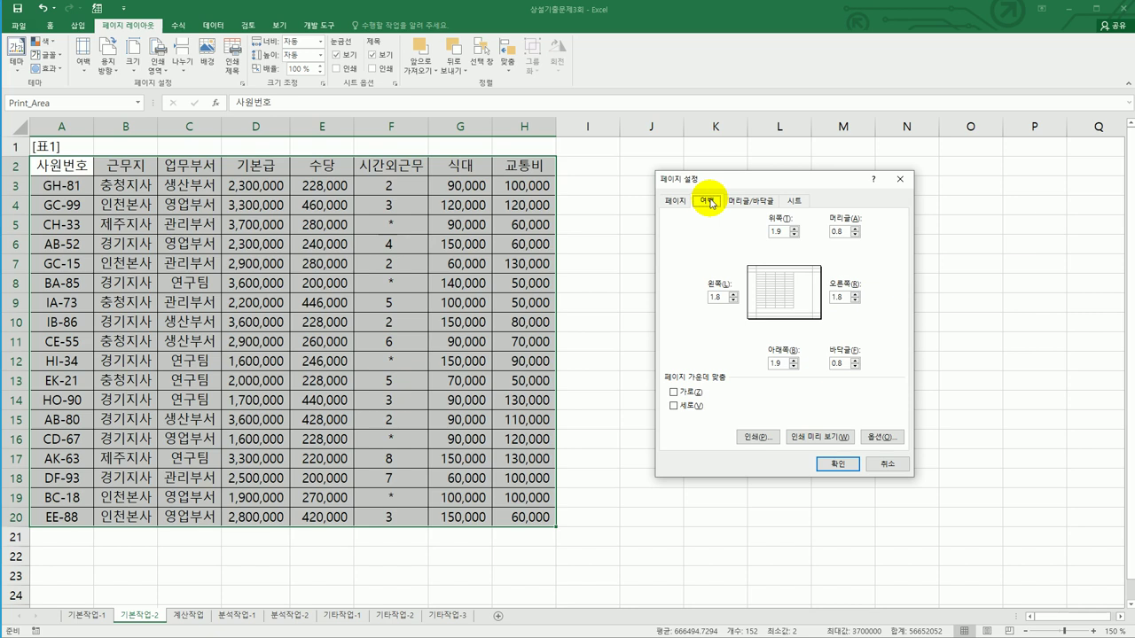
{"action": "left_click", "coordinate": [673, 393]}
{"action": "left_click", "coordinate": [673, 406]}
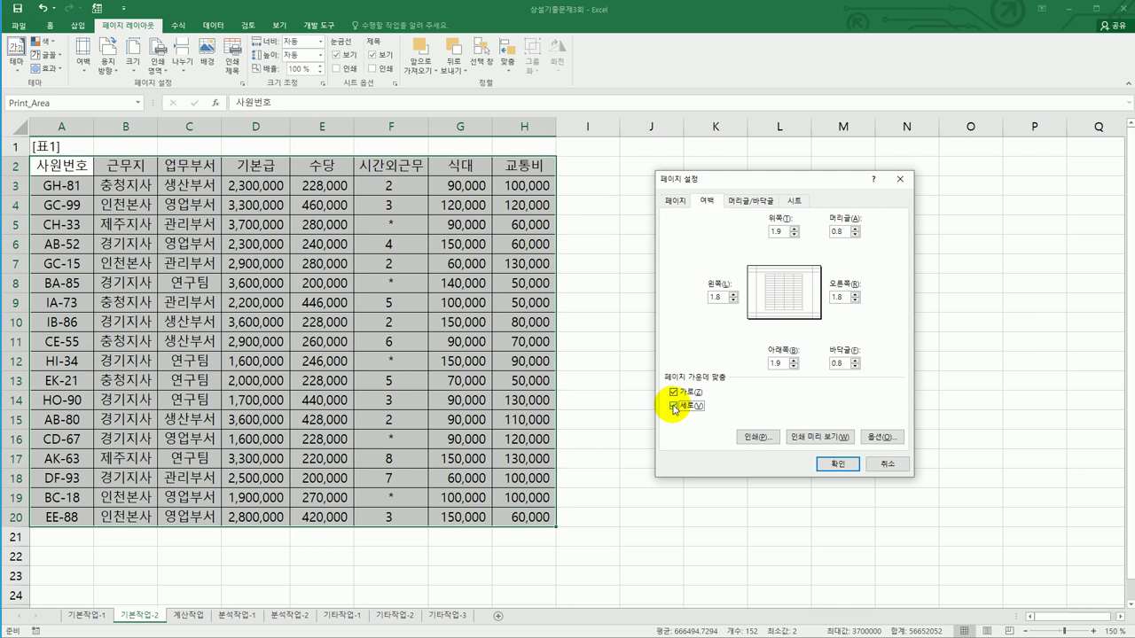
Insert the current date field in the left section of the page header and apply the page setup
{"action": "left_click", "coordinate": [735, 202]}
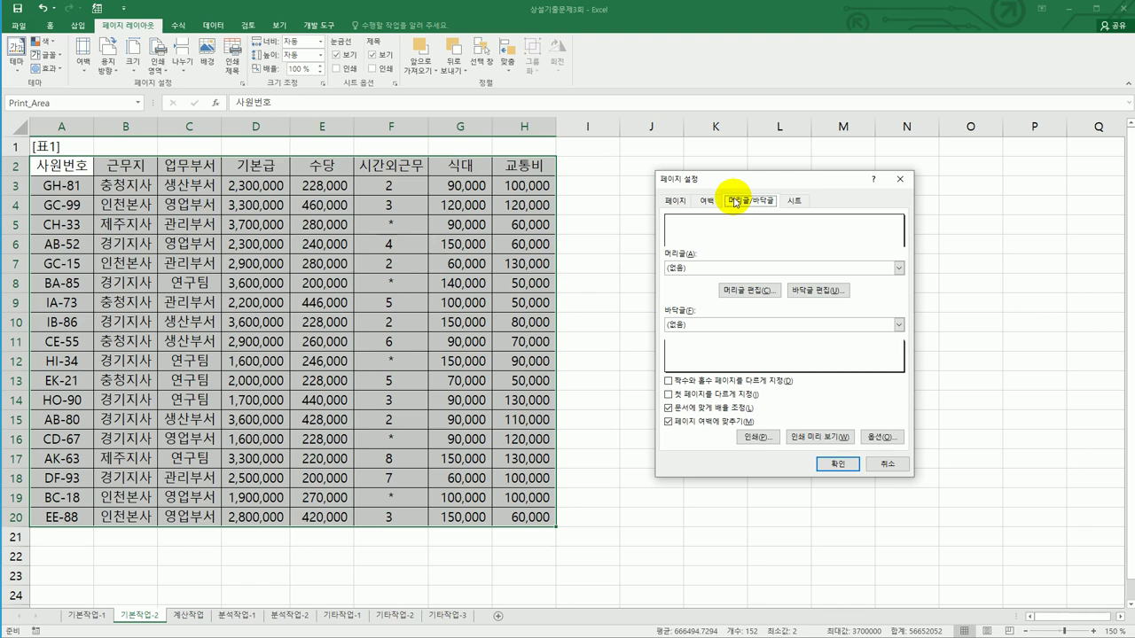
{"action": "left_click", "coordinate": [761, 291]}
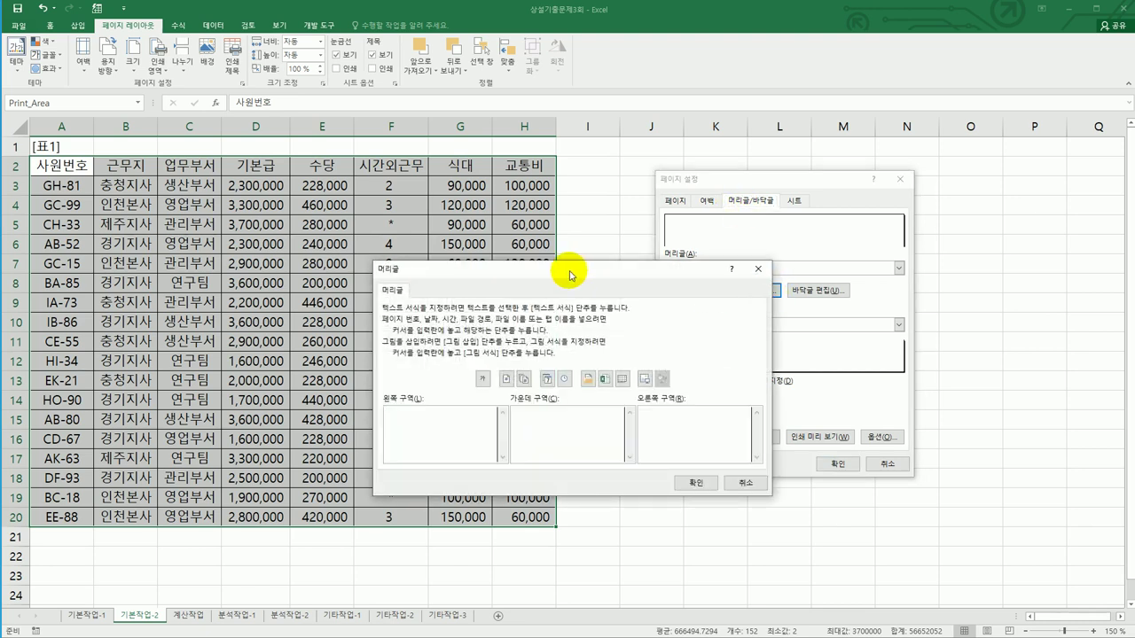
{"action": "left_click", "coordinate": [451, 419]}
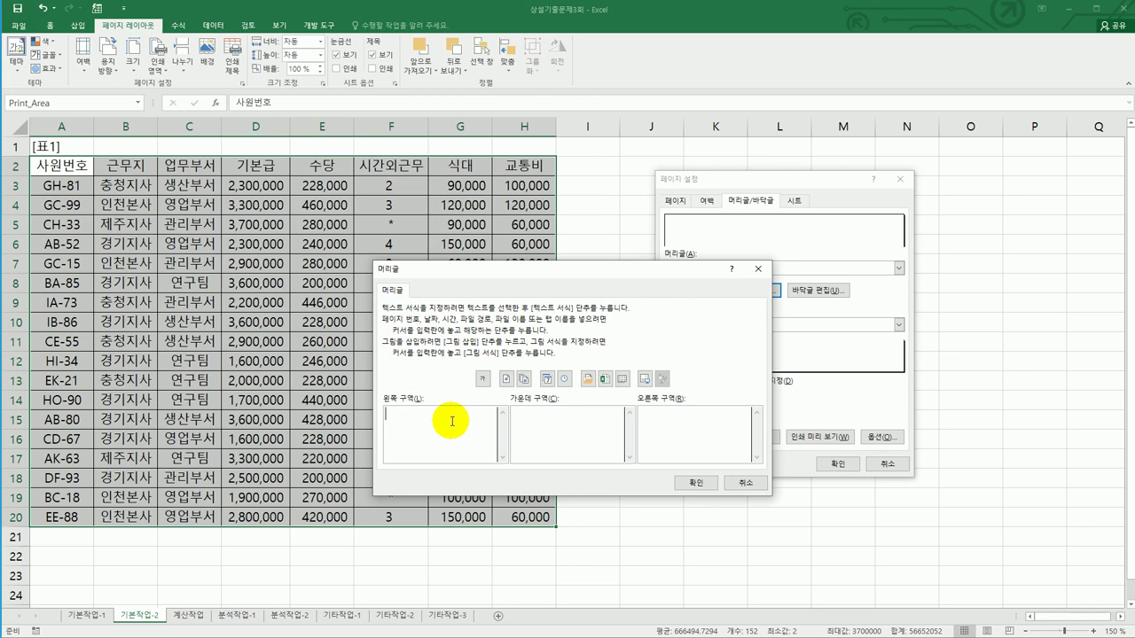
{"action": "left_click", "coordinate": [546, 379]}
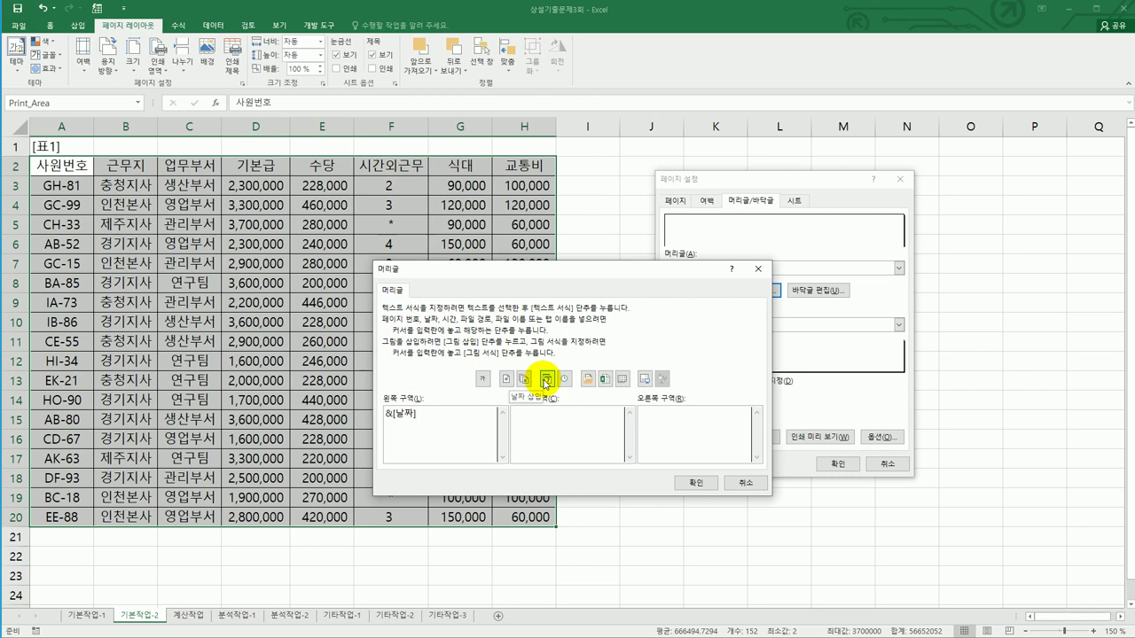
{"action": "left_click", "coordinate": [684, 484]}
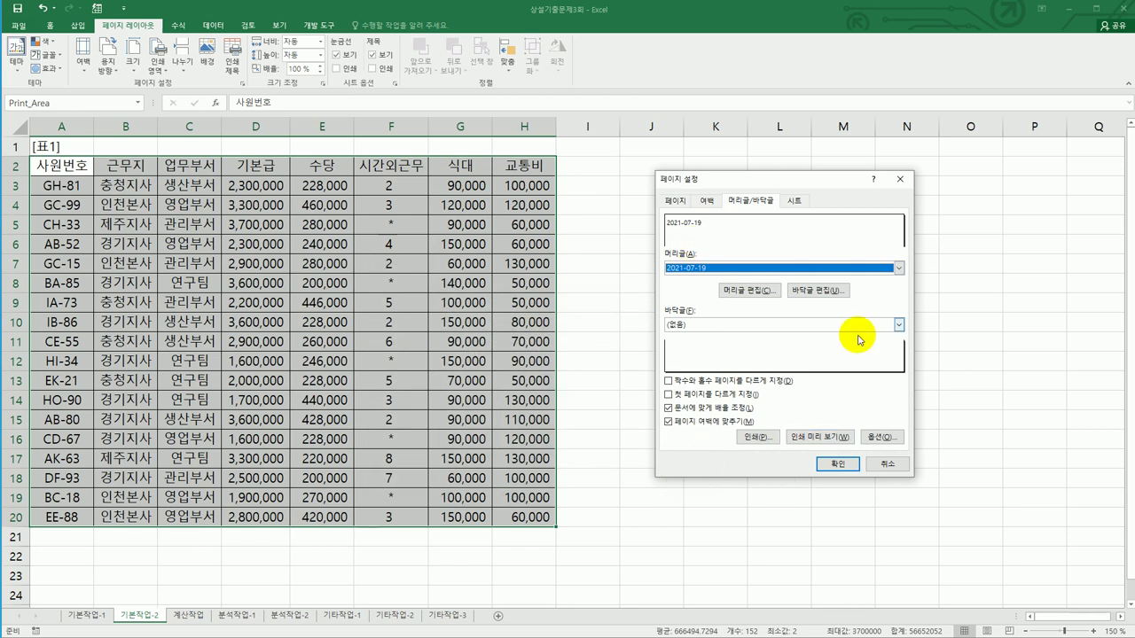
{"action": "left_click", "coordinate": [829, 467]}
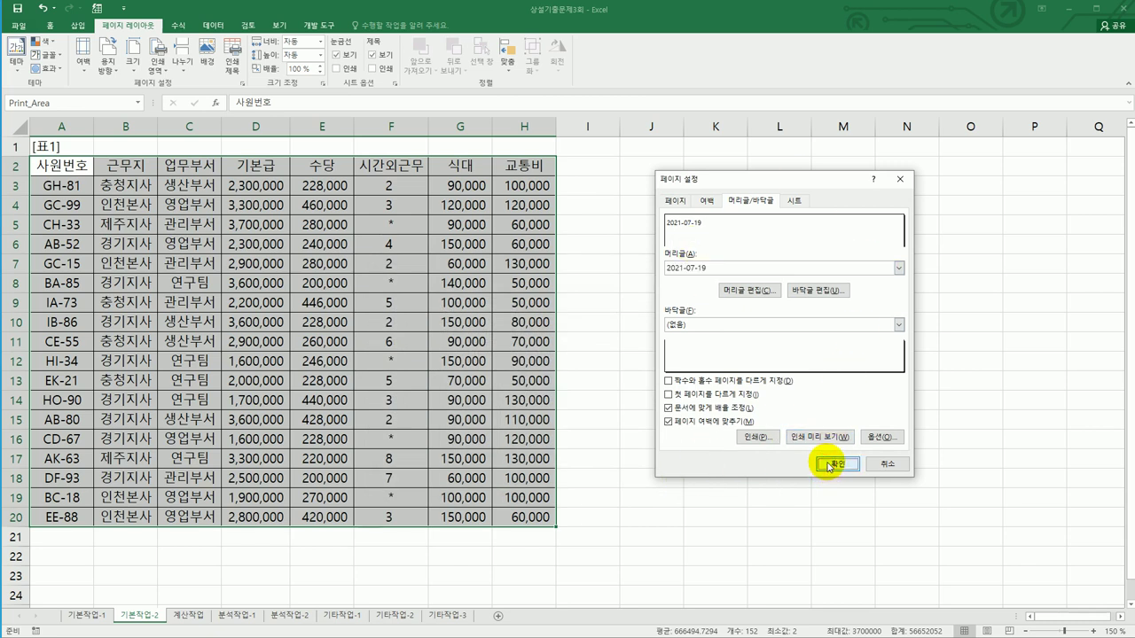
{"action": "left_click", "coordinate": [796, 476]}
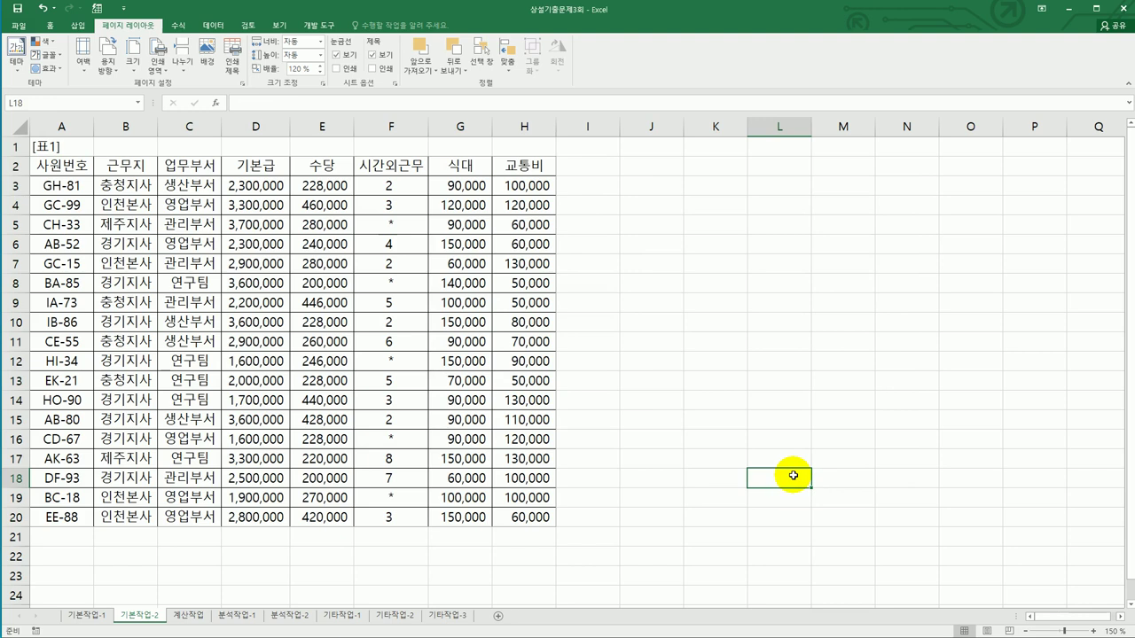
Check the 기본작업-2 page layout in the print preview, then return to the worksheet
{"action": "left_click", "coordinate": [19, 26]}
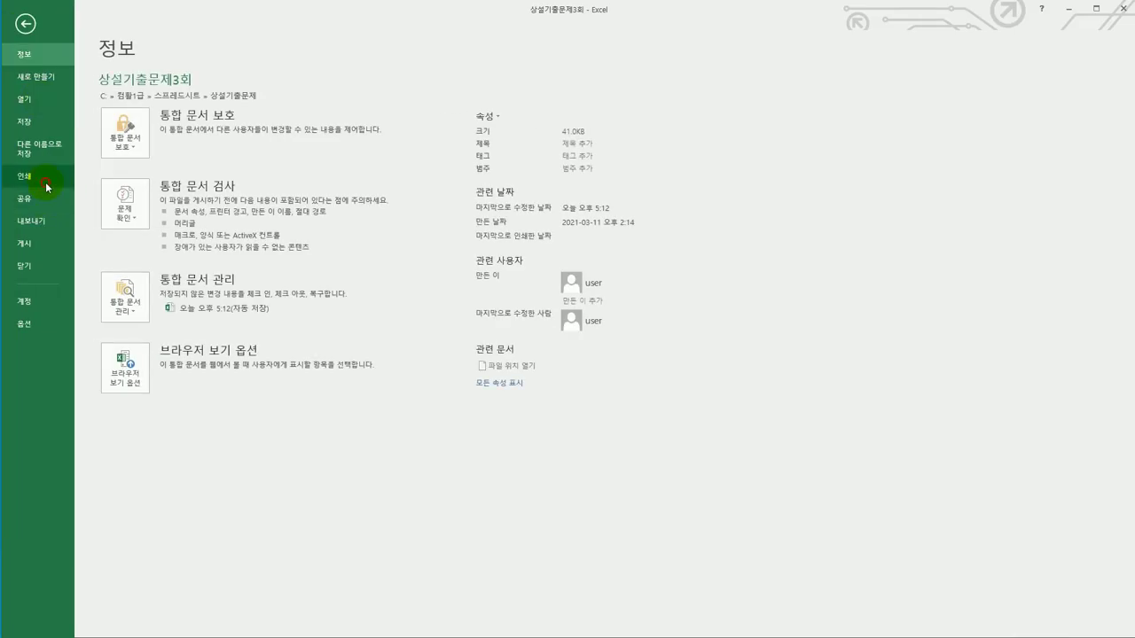
{"action": "left_click", "coordinate": [45, 180]}
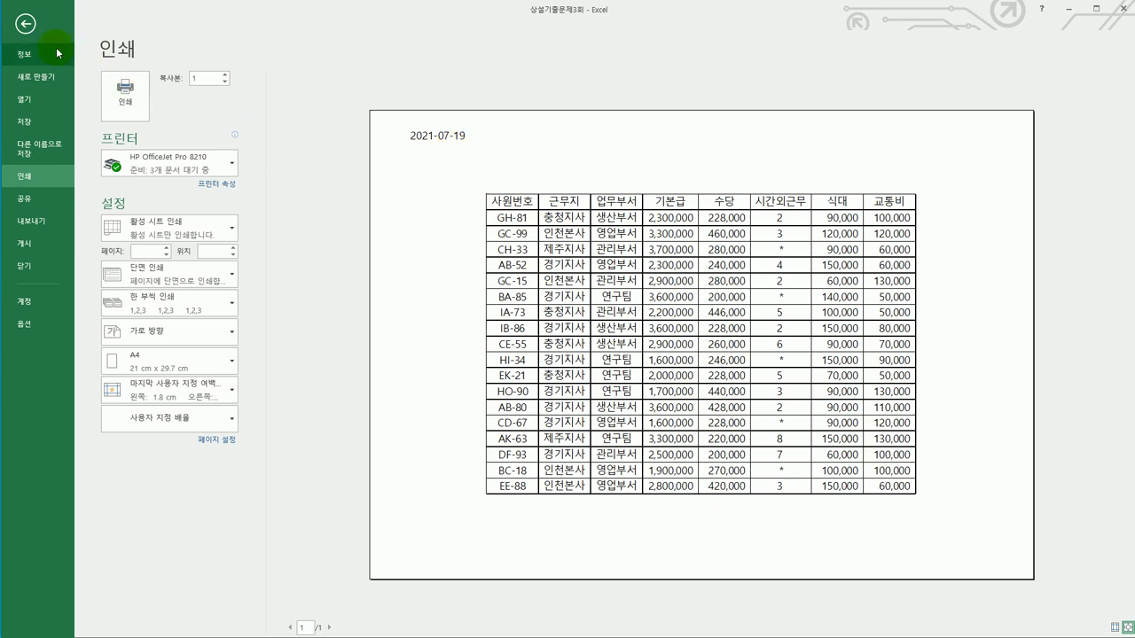
{"action": "left_click", "coordinate": [26, 24]}
{"action": "left_click", "coordinate": [642, 379]}
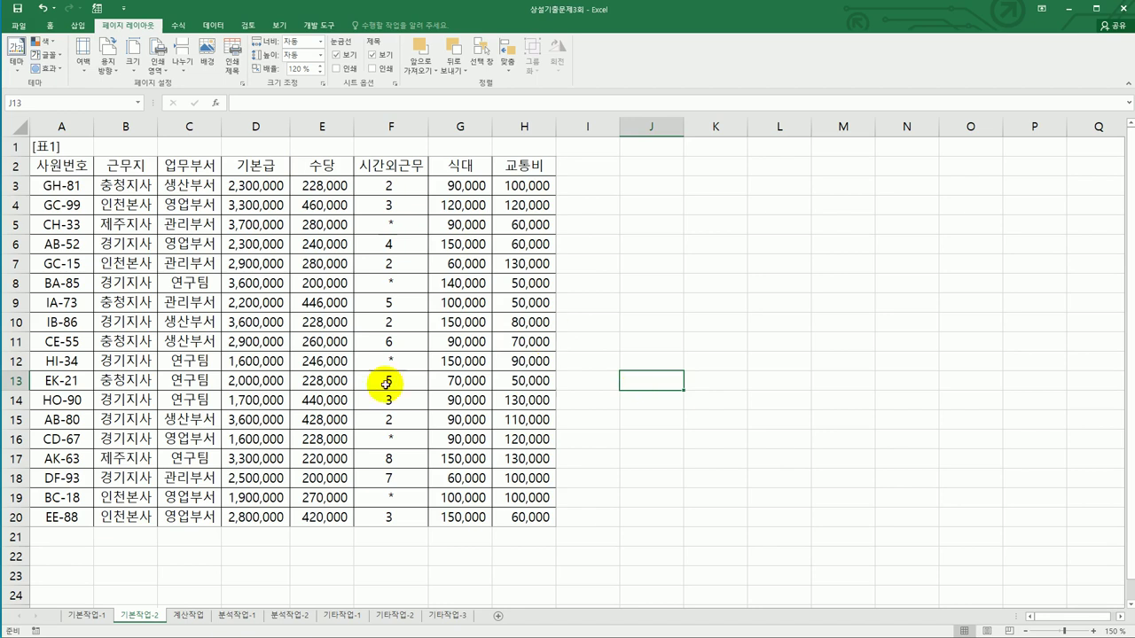
On the 계산작업 sheet, examine the 시간외근무 column of 표1 and the 시간당수당 lookup table in E35:H37
{"action": "left_click", "coordinate": [196, 618]}
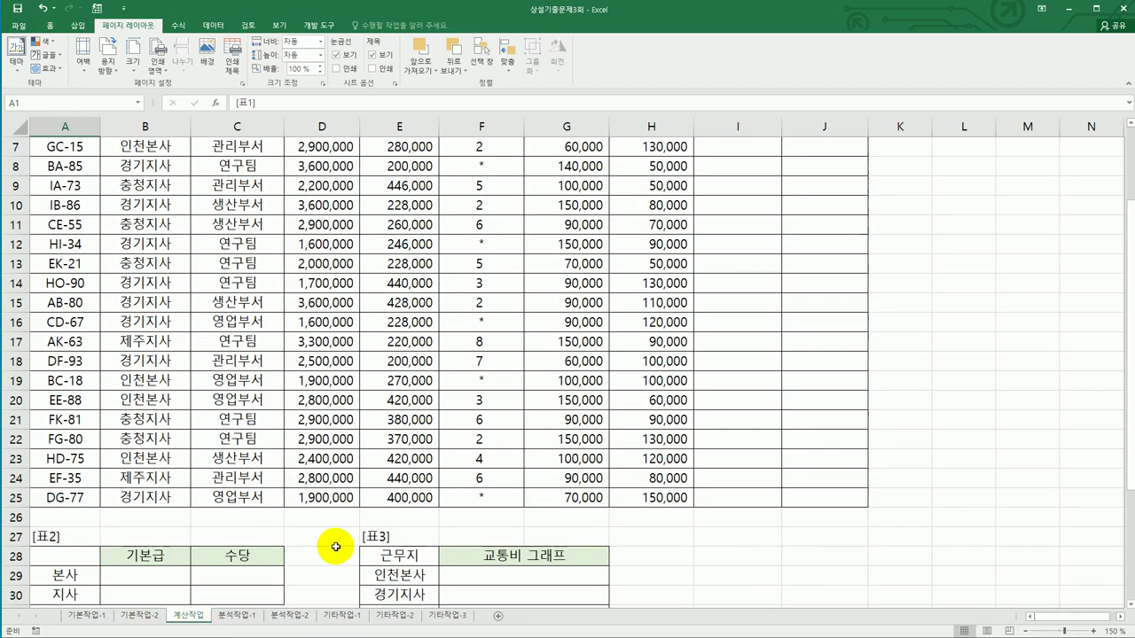
{"action": "scroll", "coordinate": [332, 542], "scroll_direction": "up", "scroll_amount": 2}
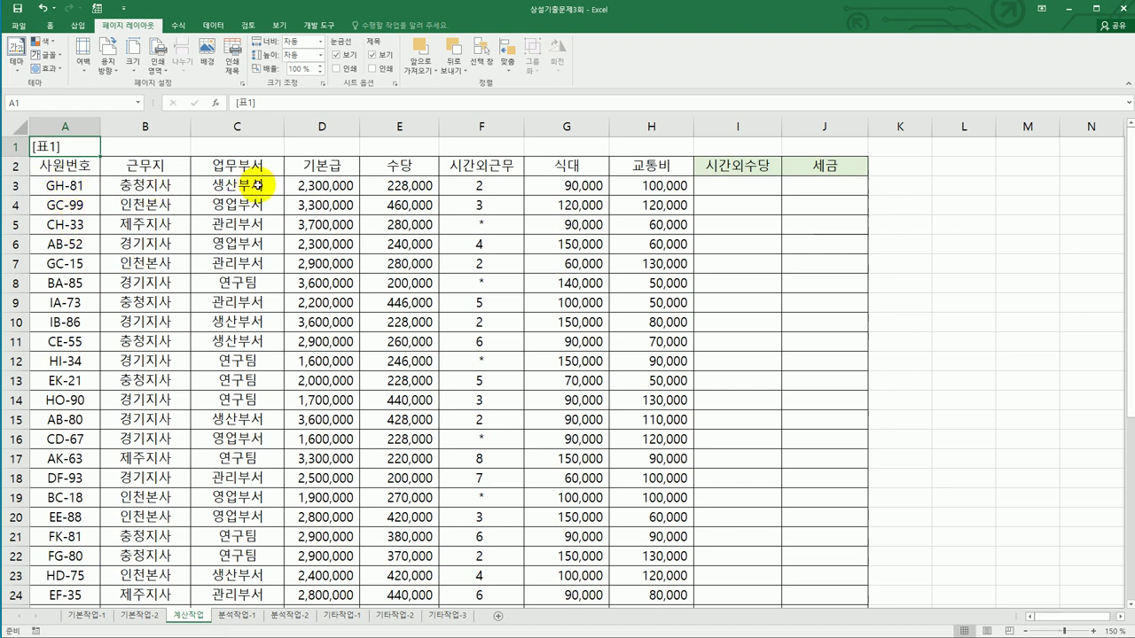
{"action": "left_click", "coordinate": [498, 184]}
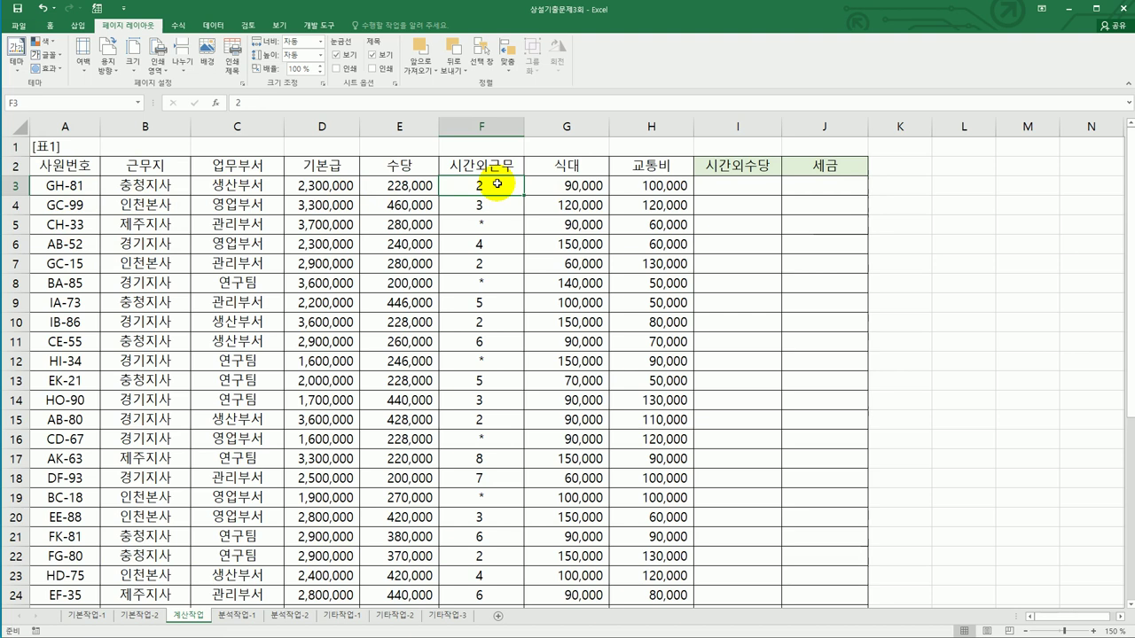
{"action": "scroll", "coordinate": [497, 183], "scroll_direction": "down", "scroll_amount": 3}
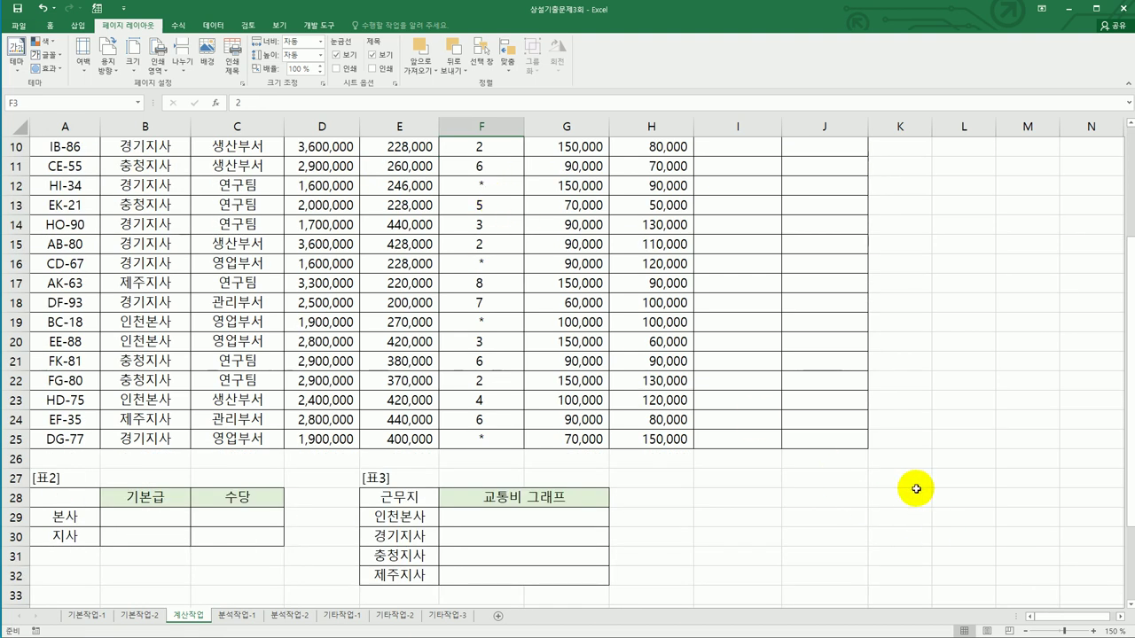
{"action": "scroll", "coordinate": [909, 483], "scroll_direction": "down", "scroll_amount": 4}
{"action": "left_click_drag", "start_coordinate": [409, 404], "coordinate": [652, 439]}
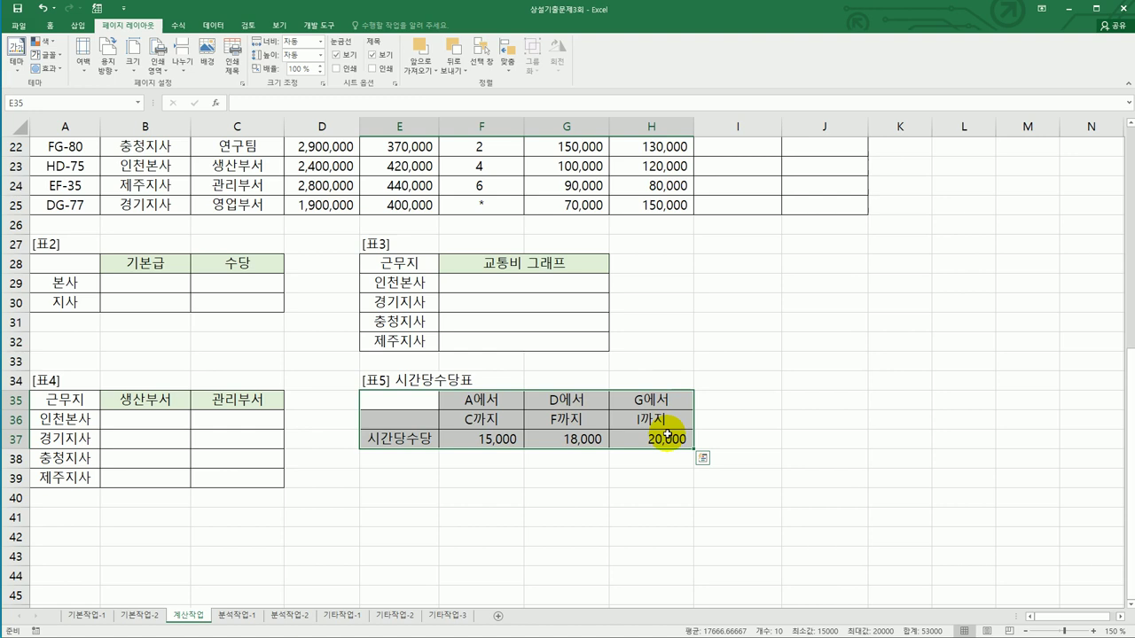
{"action": "scroll", "coordinate": [825, 409], "scroll_direction": "up", "scroll_amount": 7}
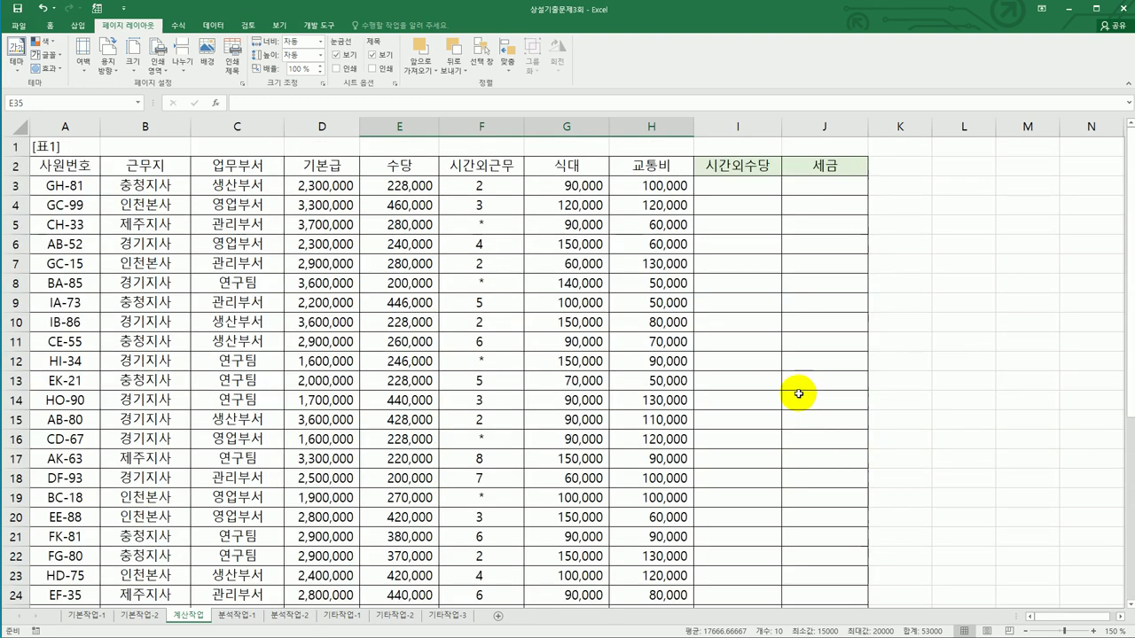
Examine the 표5 letter ranges and hourly rates in F37:H37 as the source for the 시간외수당 column of 표1
{"action": "left_click", "coordinate": [716, 186]}
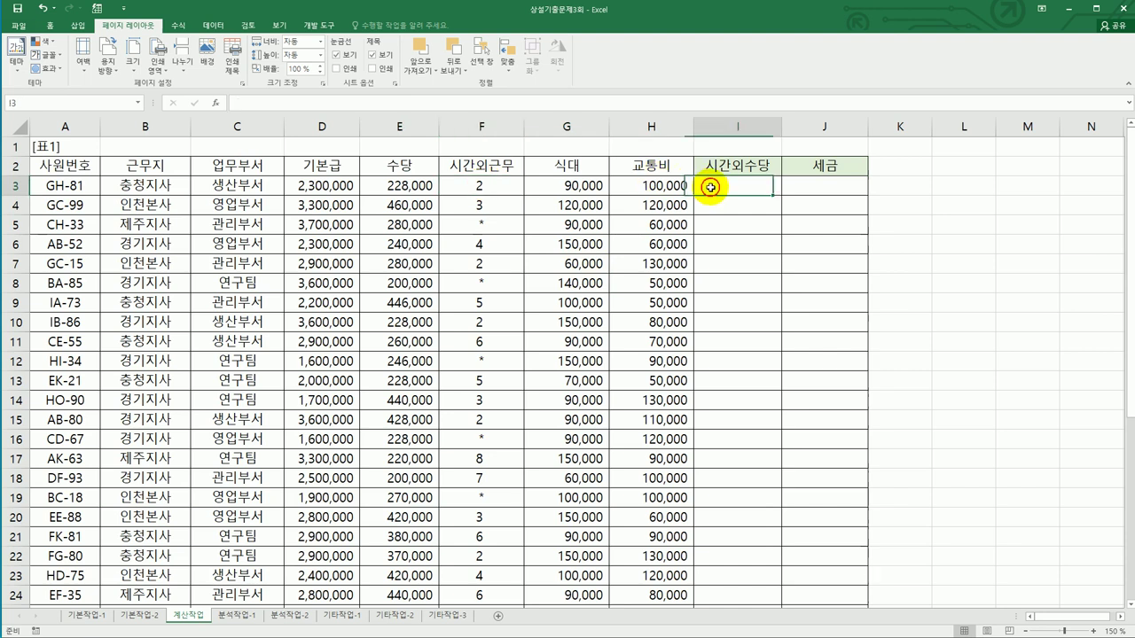
{"action": "scroll", "coordinate": [672, 283], "scroll_direction": "down", "scroll_amount": 6}
{"action": "left_click_drag", "start_coordinate": [483, 459], "coordinate": [653, 497]}
{"action": "left_click_drag", "start_coordinate": [496, 497], "coordinate": [674, 491]}
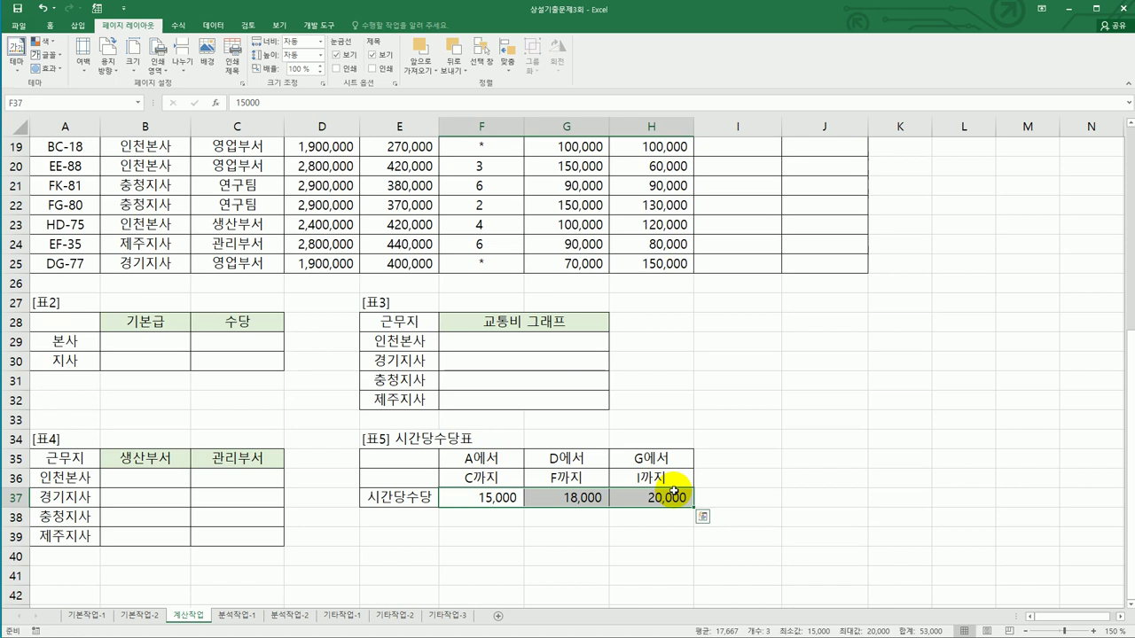
{"action": "scroll", "coordinate": [674, 491], "scroll_direction": "up", "scroll_amount": 1}
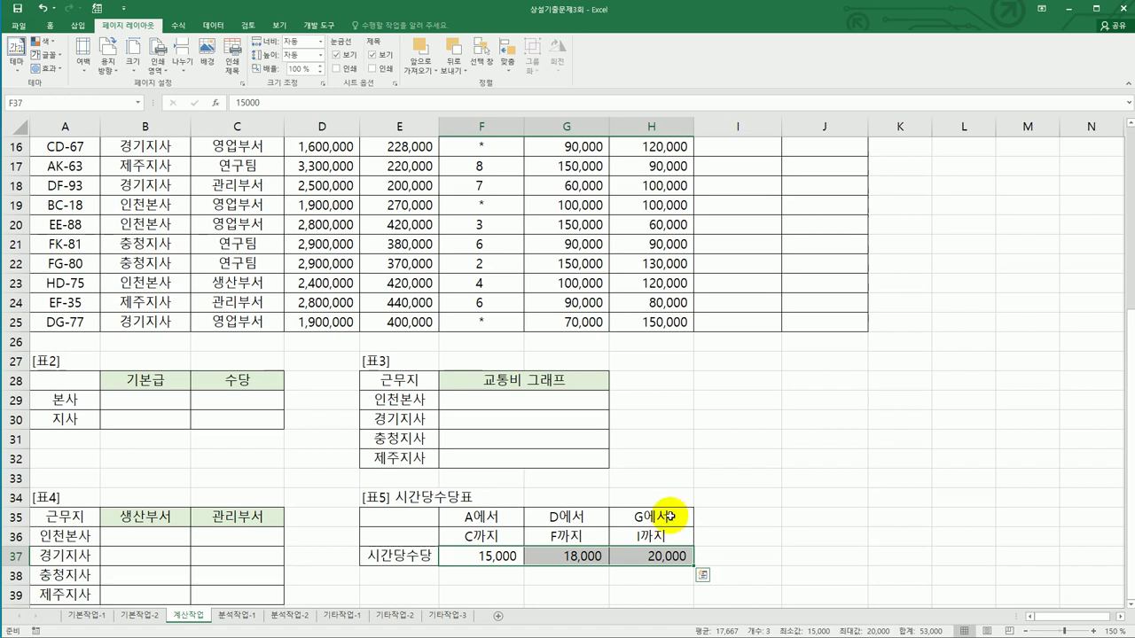
{"action": "scroll", "coordinate": [672, 523], "scroll_direction": "up", "scroll_amount": 5}
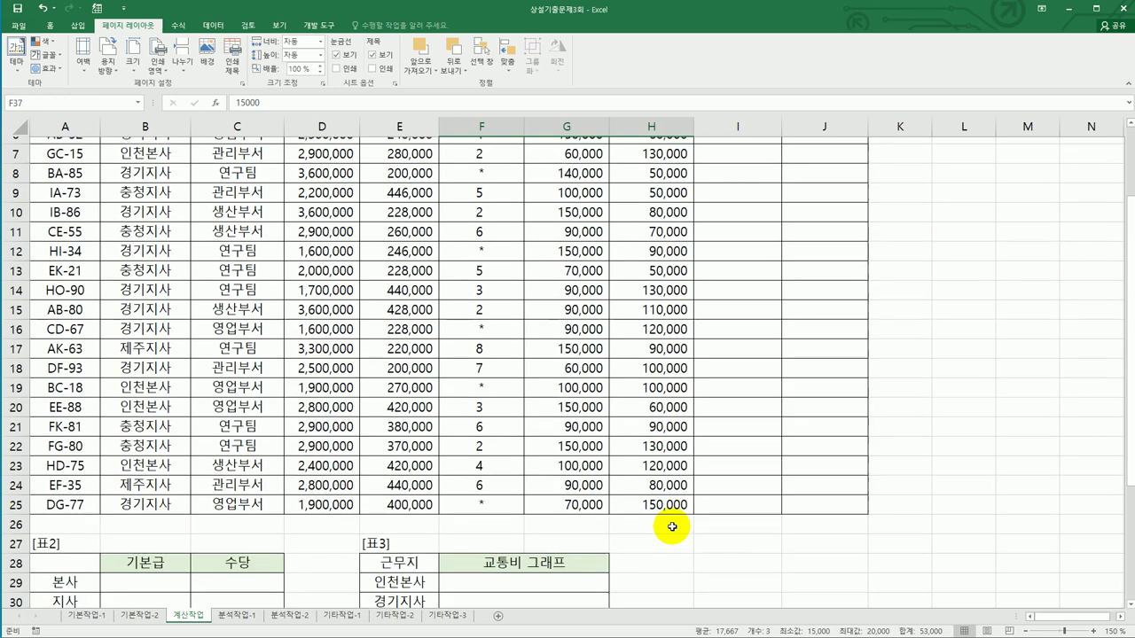
{"action": "scroll", "coordinate": [727, 456], "scroll_direction": "down", "scroll_amount": 4}
{"action": "scroll", "coordinate": [579, 456], "scroll_direction": "up", "scroll_amount": 2}
{"action": "scroll", "coordinate": [579, 459], "scroll_direction": "up", "scroll_amount": 2}
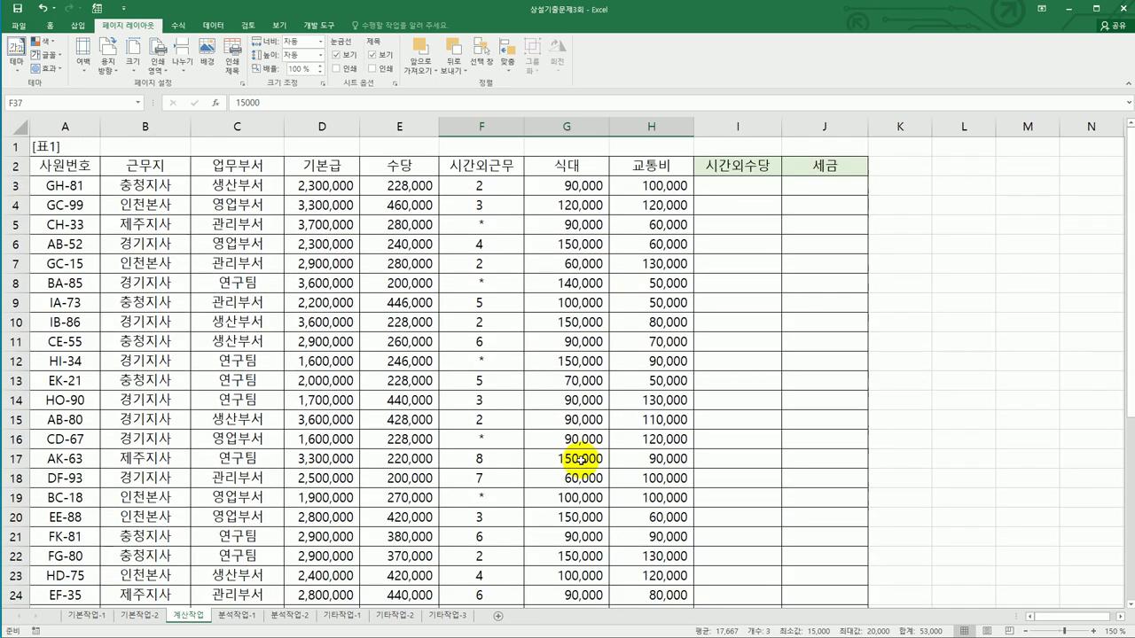
{"action": "scroll", "coordinate": [98, 434], "scroll_direction": "down", "scroll_amount": 2}
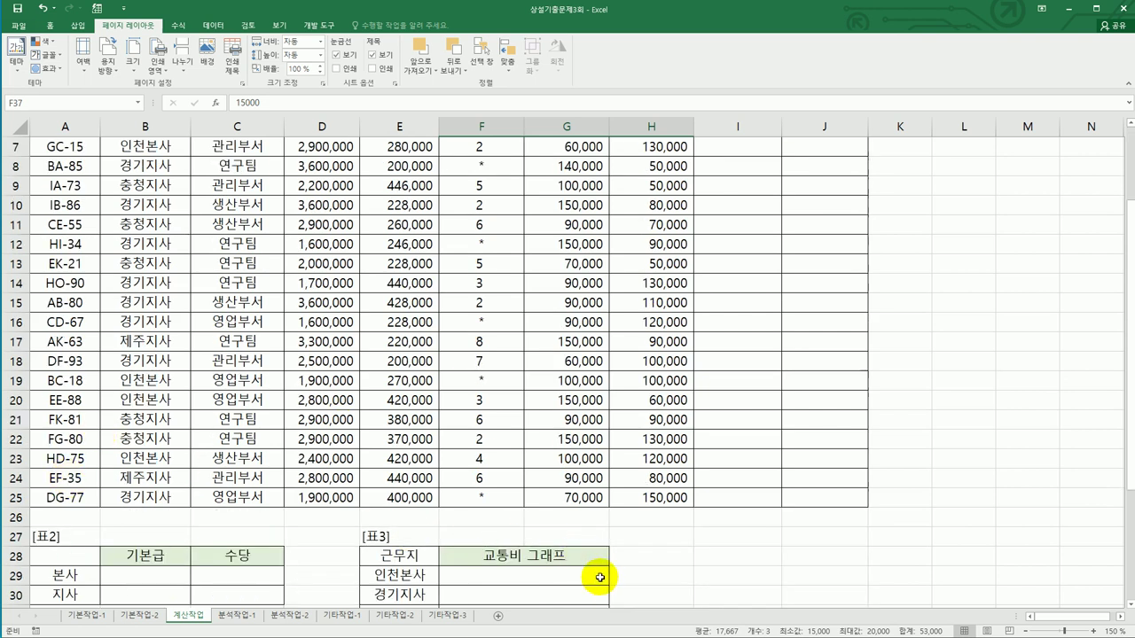
{"action": "scroll", "coordinate": [600, 578], "scroll_direction": "down", "scroll_amount": 3}
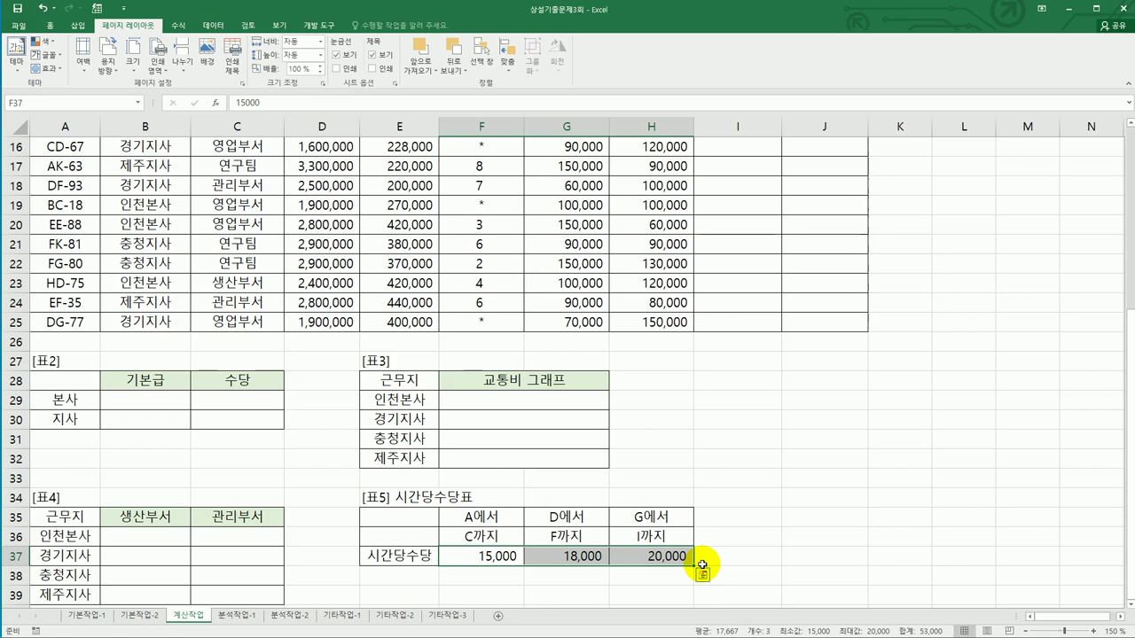
{"action": "scroll", "coordinate": [701, 565], "scroll_direction": "up", "scroll_amount": 5}
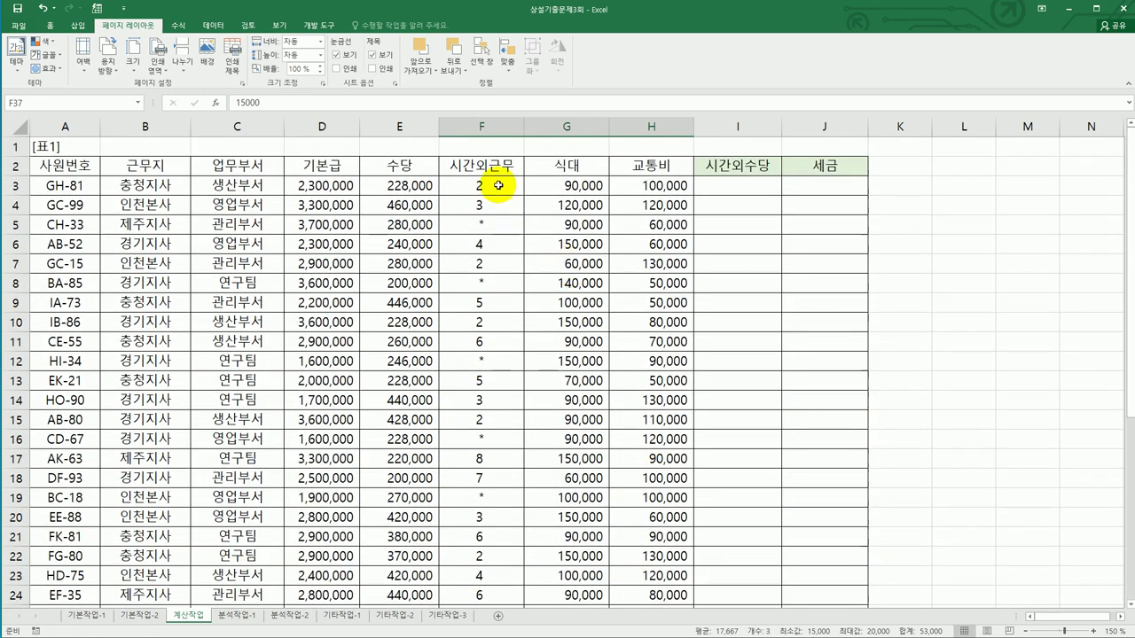
Review the numeric and asterisk 시간외근무 entries and the 사원번호 codes against 표5, ending on cell I3
{"action": "left_click", "coordinate": [498, 185]}
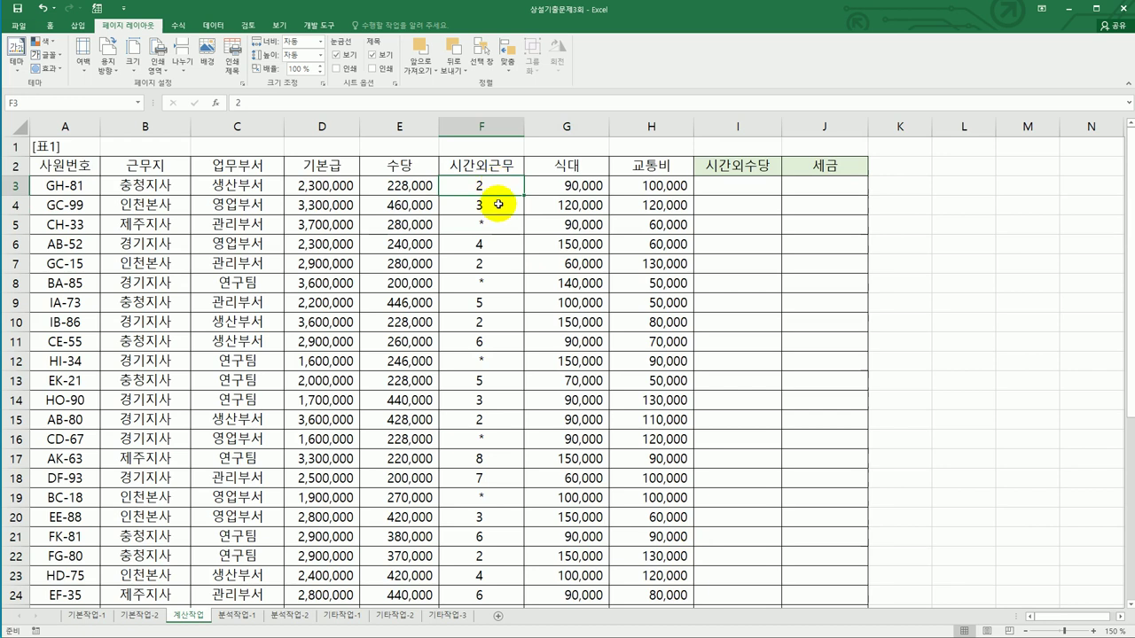
{"action": "left_click", "coordinate": [490, 286]}
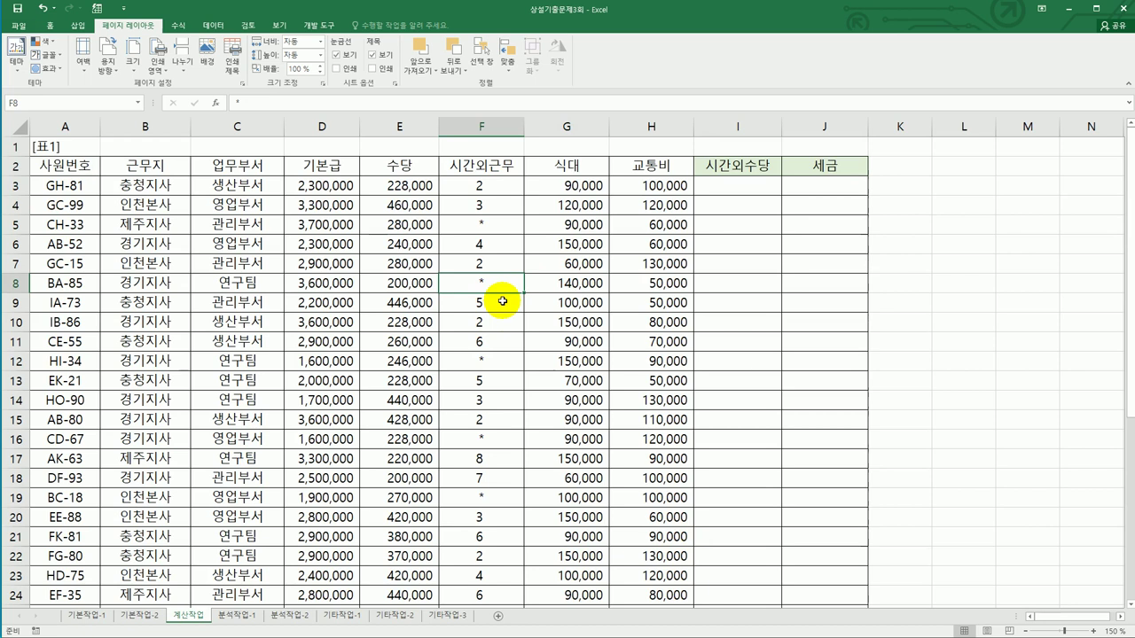
{"action": "scroll", "coordinate": [502, 301], "scroll_direction": "down", "scroll_amount": 6}
{"action": "left_click_drag", "start_coordinate": [417, 457], "coordinate": [656, 498]}
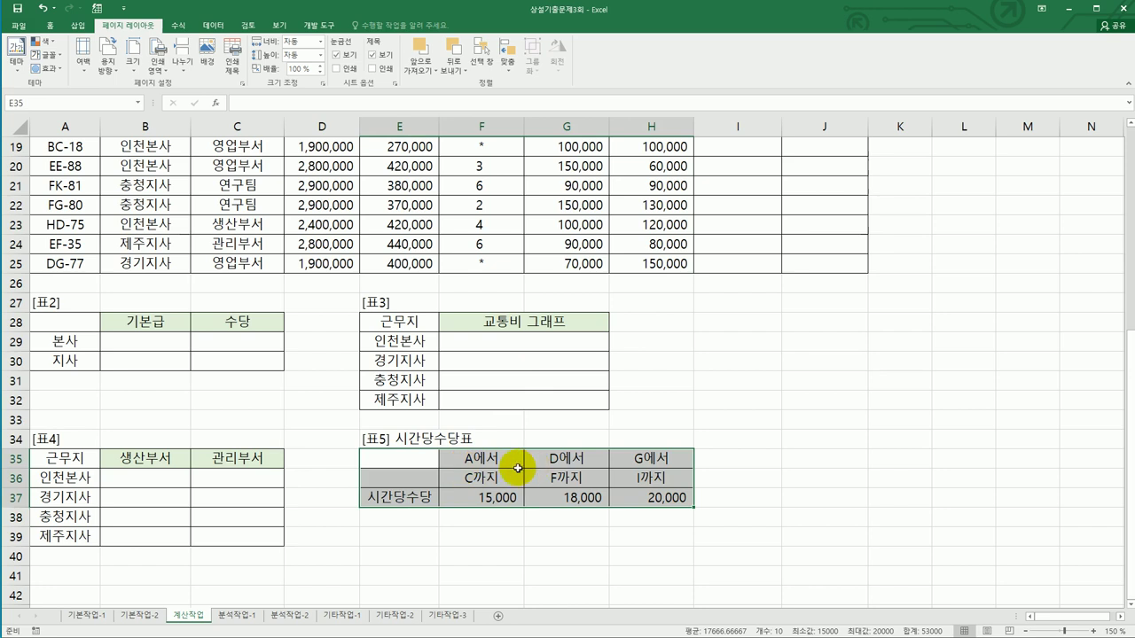
{"action": "scroll", "coordinate": [510, 457], "scroll_direction": "up", "scroll_amount": 1}
{"action": "scroll", "coordinate": [511, 458], "scroll_direction": "up", "scroll_amount": 6}
{"action": "left_click", "coordinate": [71, 190]}
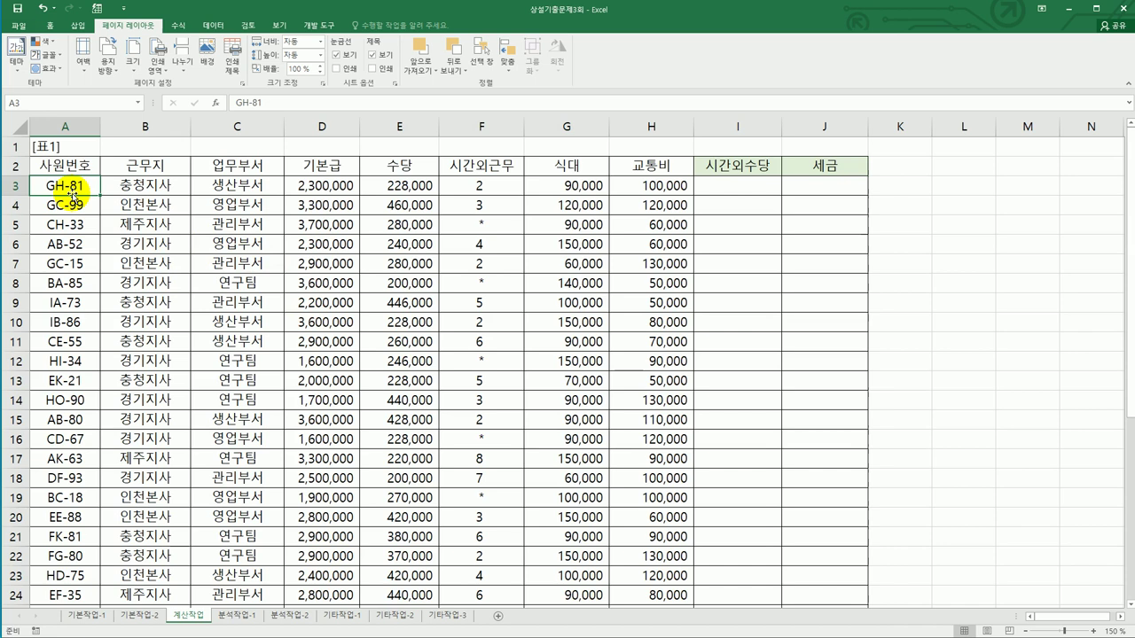
{"action": "left_click", "coordinate": [727, 187]}
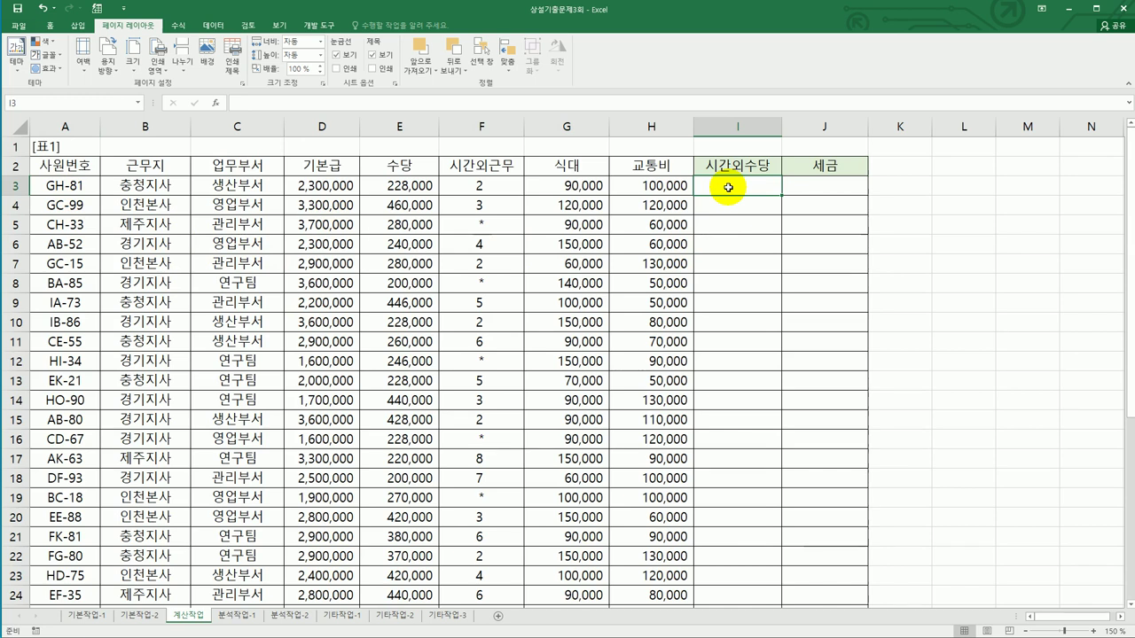
Enter =MID(A3,2,1) in I3 to extract the second letter of the 사원번호
{"action": "type", "text": "="}
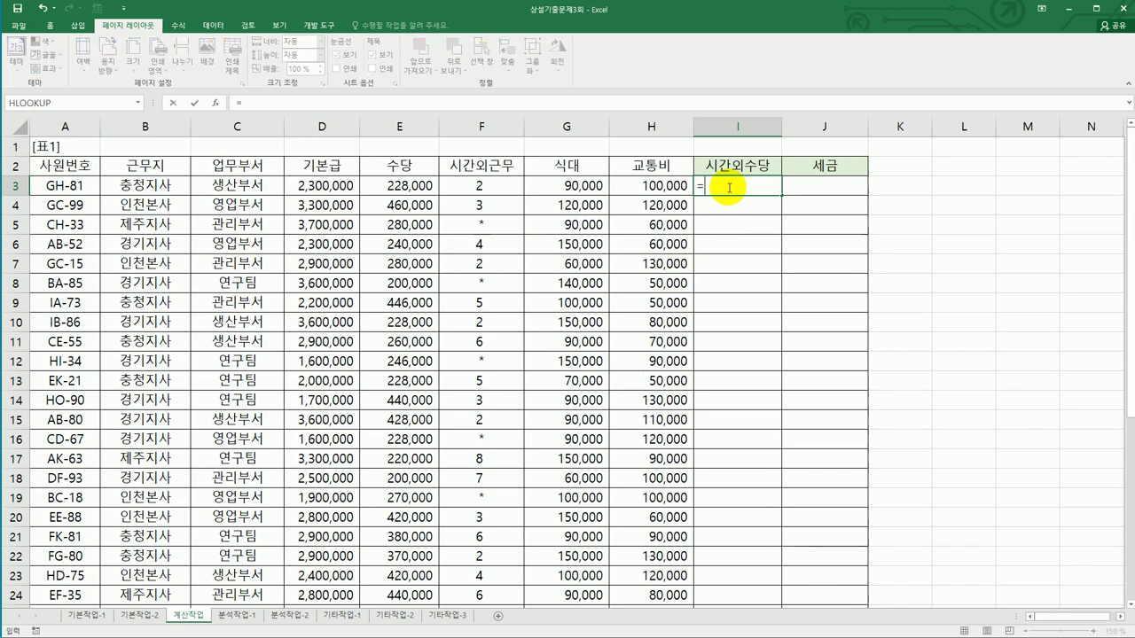
{"action": "type", "text": "mi"}
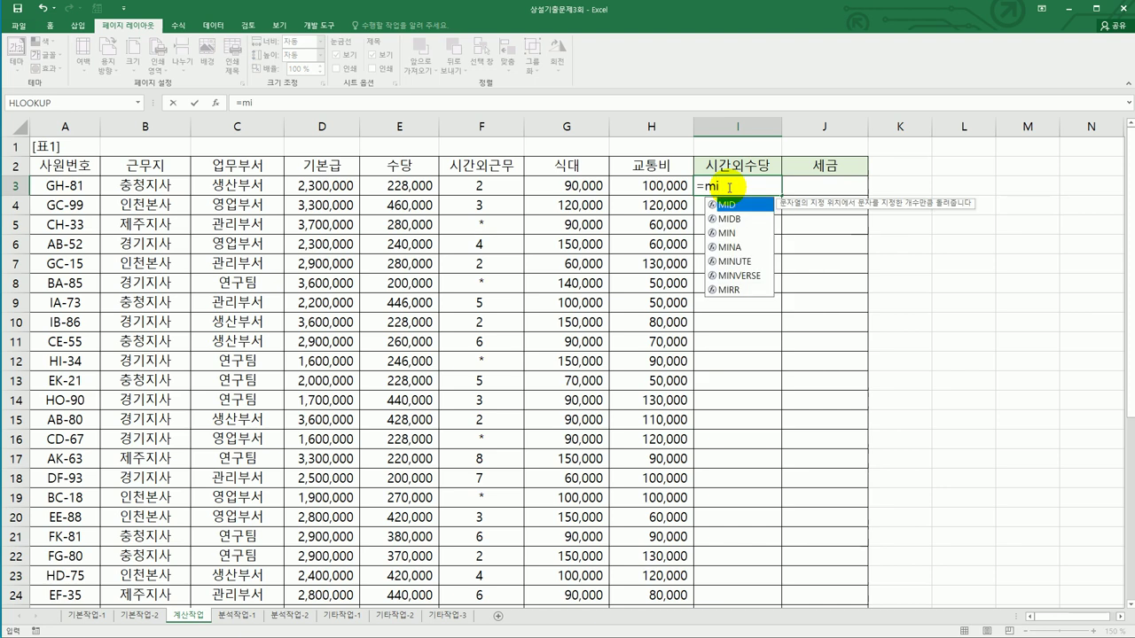
{"action": "double_click", "coordinate": [733, 209]}
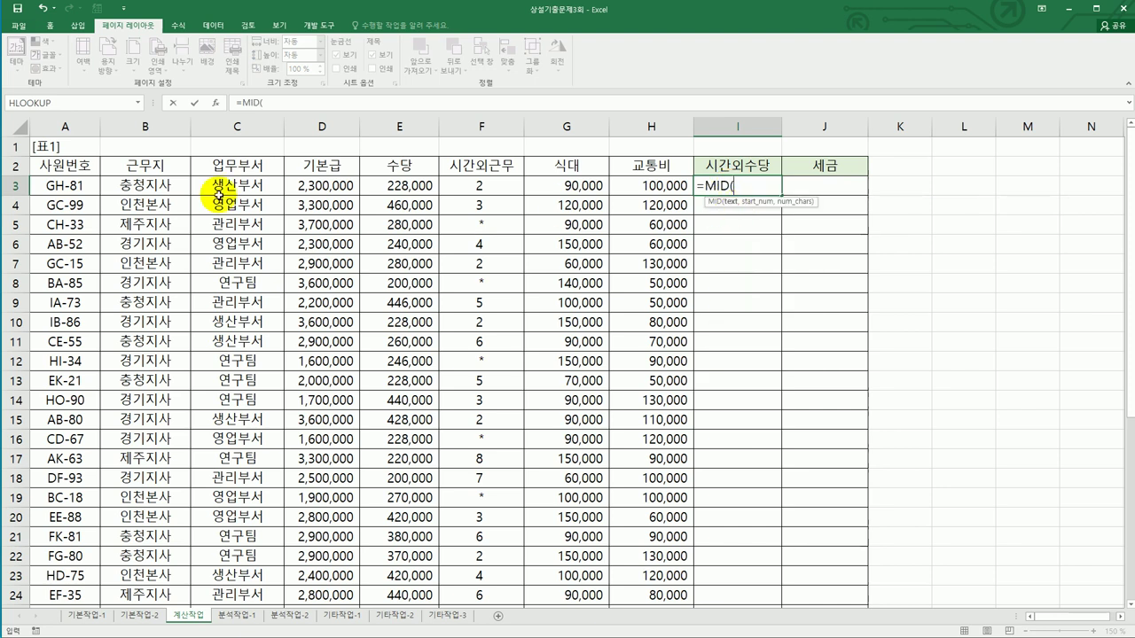
{"action": "left_click", "coordinate": [66, 188]}
{"action": "type", "text": ","}
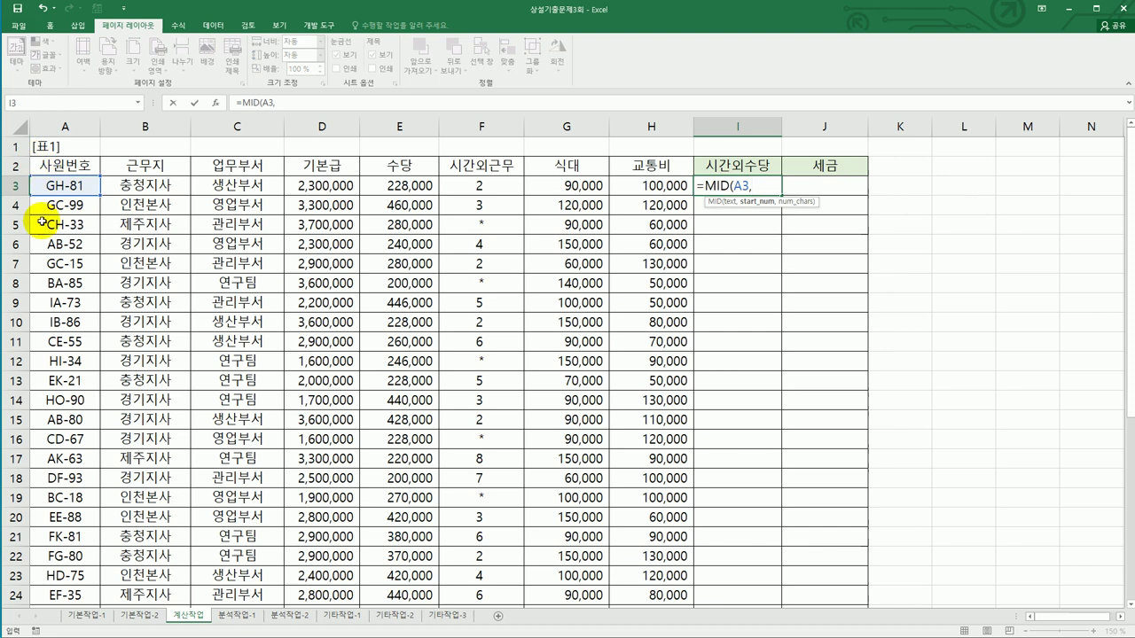
{"action": "type", "text": "2,1"}
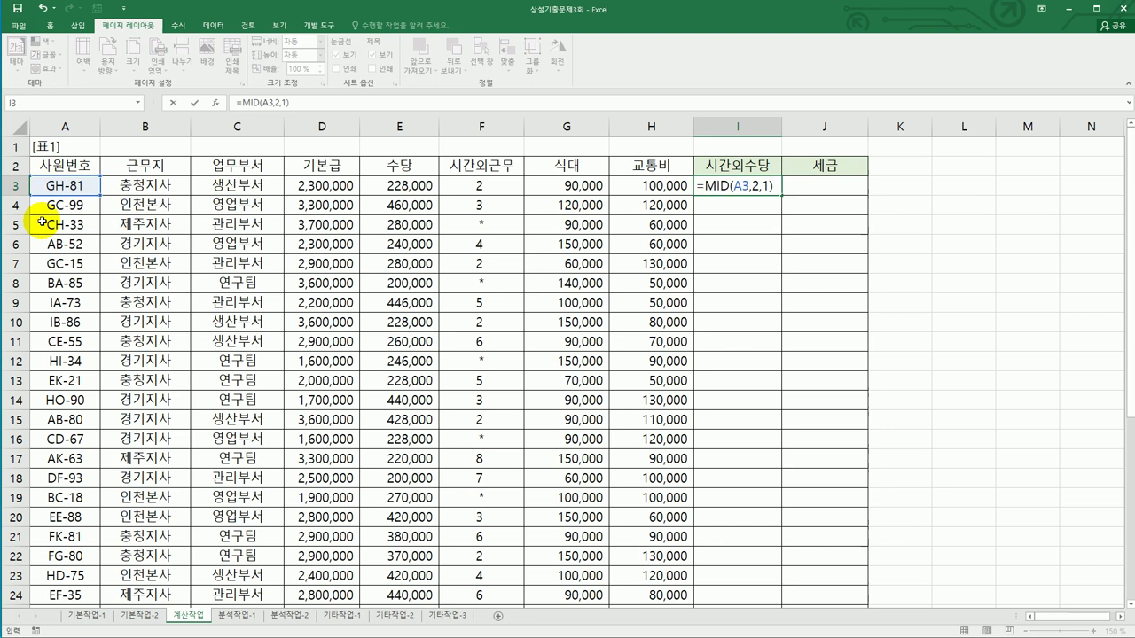
{"action": "key", "text": "Return"}
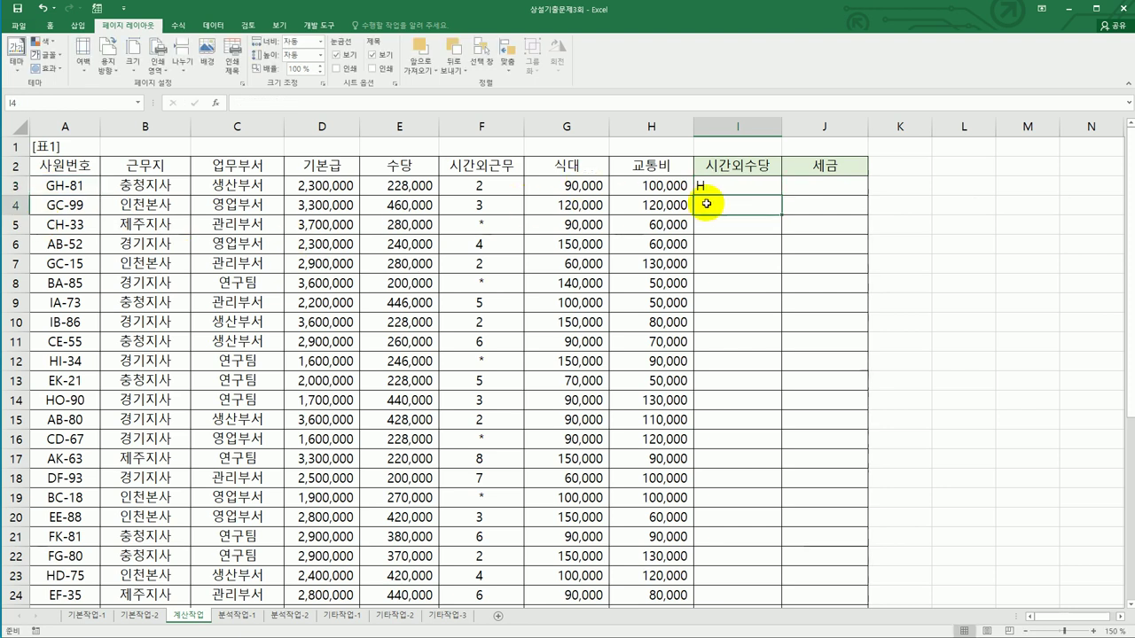
Fill the MID formula from I3 down to I25 and compare the extracted letters with the ranges in 표5
{"action": "left_click", "coordinate": [727, 185]}
{"action": "left_click_drag", "start_coordinate": [781, 196], "coordinate": [761, 580]}
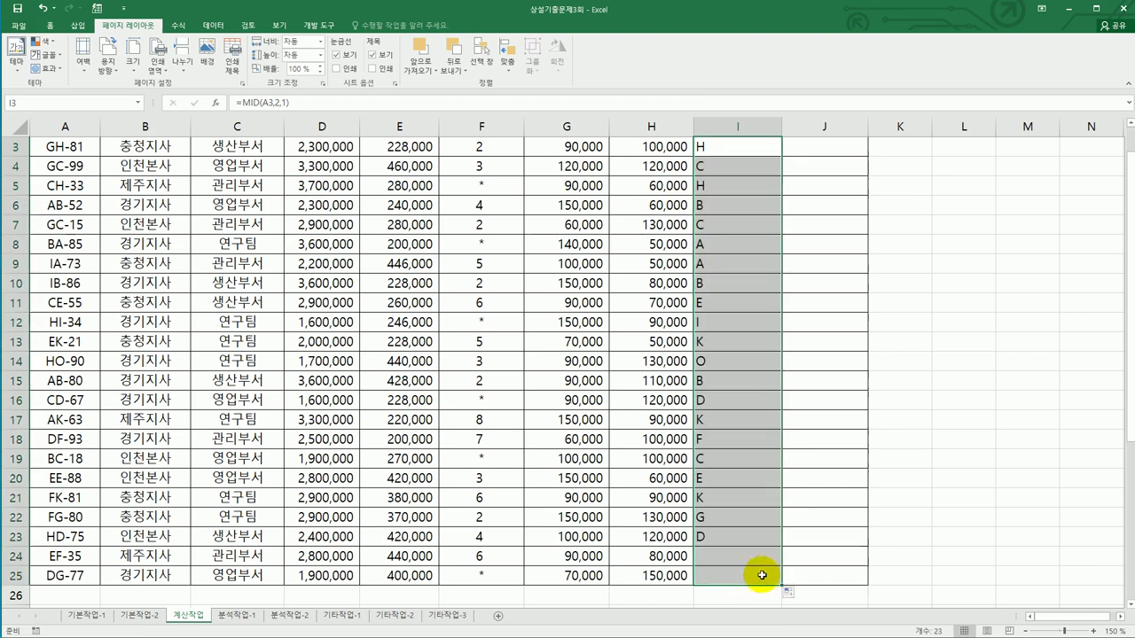
{"action": "scroll", "coordinate": [756, 545], "scroll_direction": "down", "scroll_amount": 3}
{"action": "scroll", "coordinate": [756, 537], "scroll_direction": "down", "scroll_amount": 2}
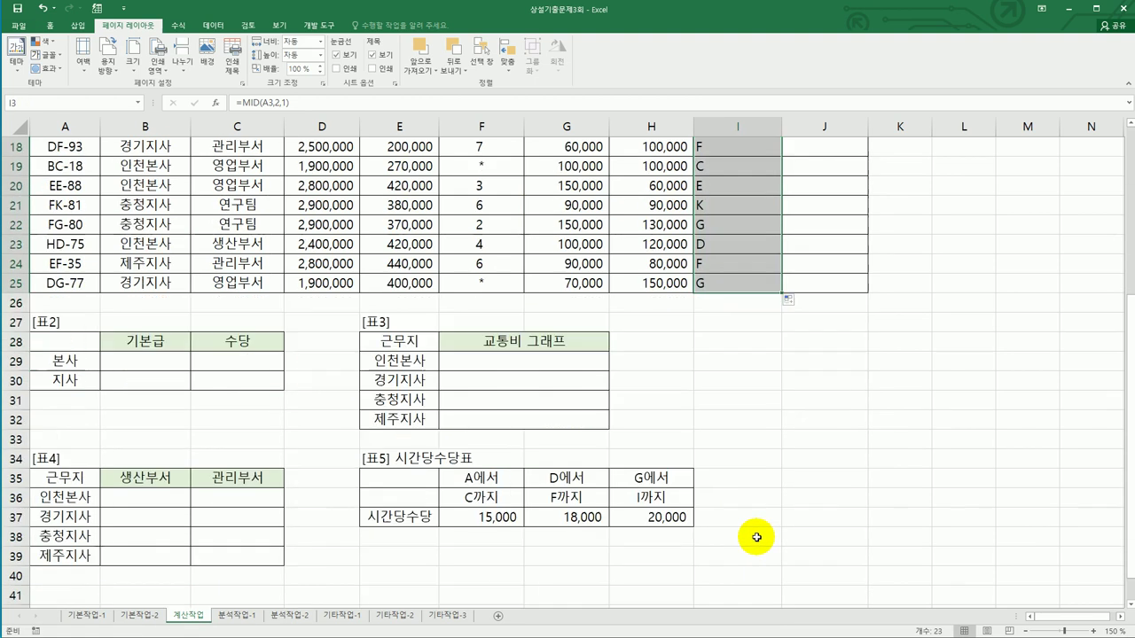
{"action": "scroll", "coordinate": [756, 538], "scroll_direction": "up", "scroll_amount": 5}
{"action": "scroll", "coordinate": [756, 537], "scroll_direction": "up", "scroll_amount": 1}
{"action": "scroll", "coordinate": [757, 538], "scroll_direction": "down", "scroll_amount": 5}
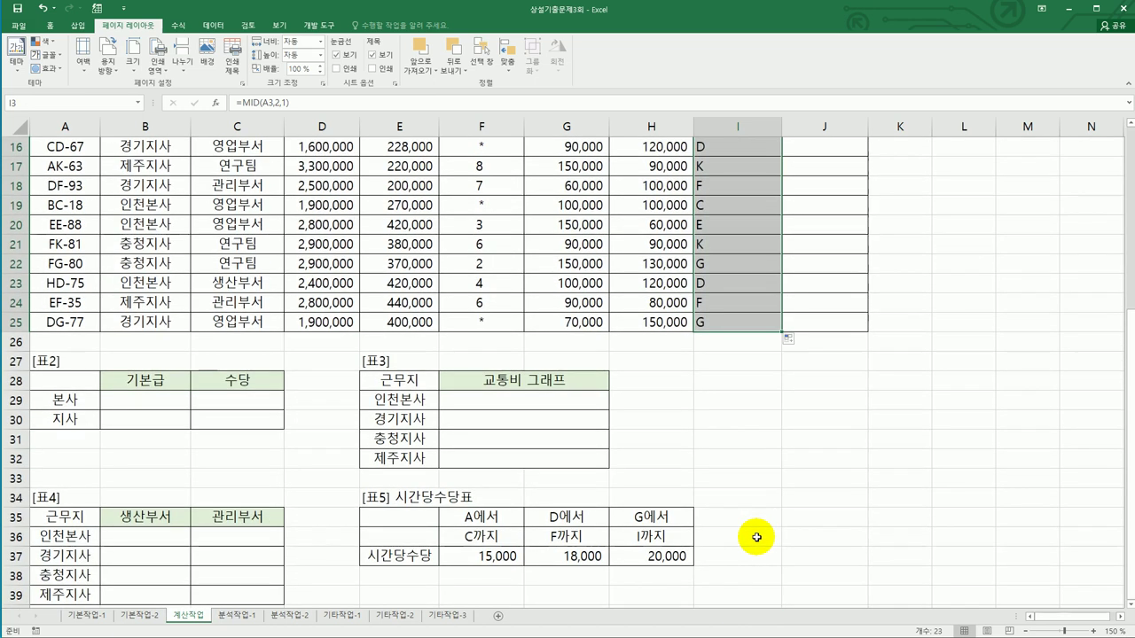
{"action": "scroll", "coordinate": [756, 537], "scroll_direction": "up", "scroll_amount": 5}
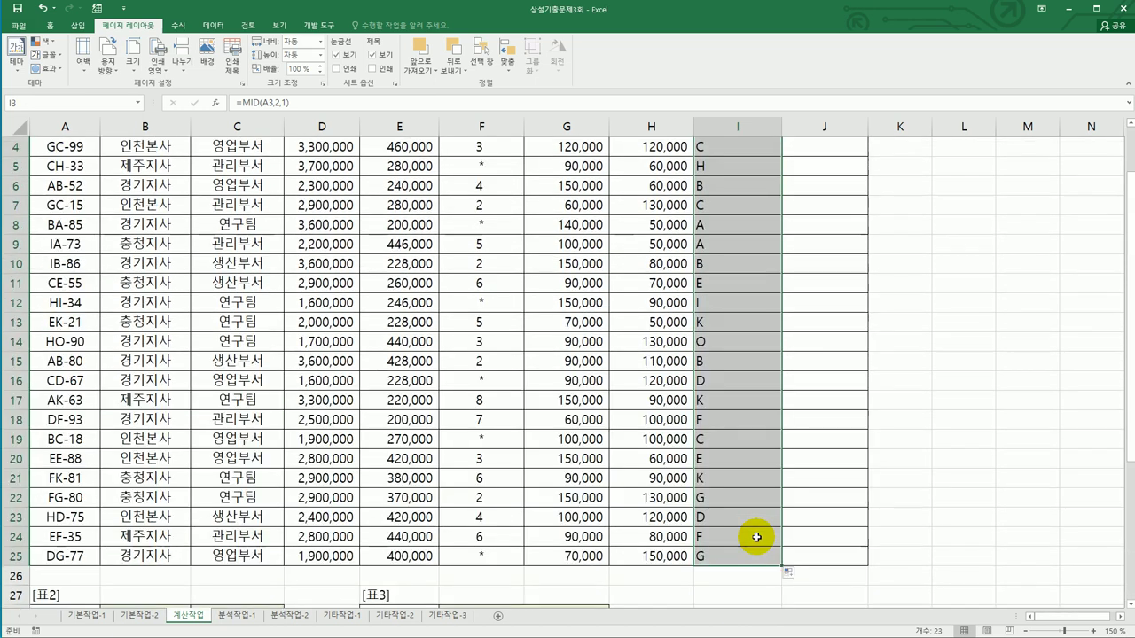
Wrap the MID expression in I3 in an HLOOKUP function as its lookup value
{"action": "left_click", "coordinate": [717, 189]}
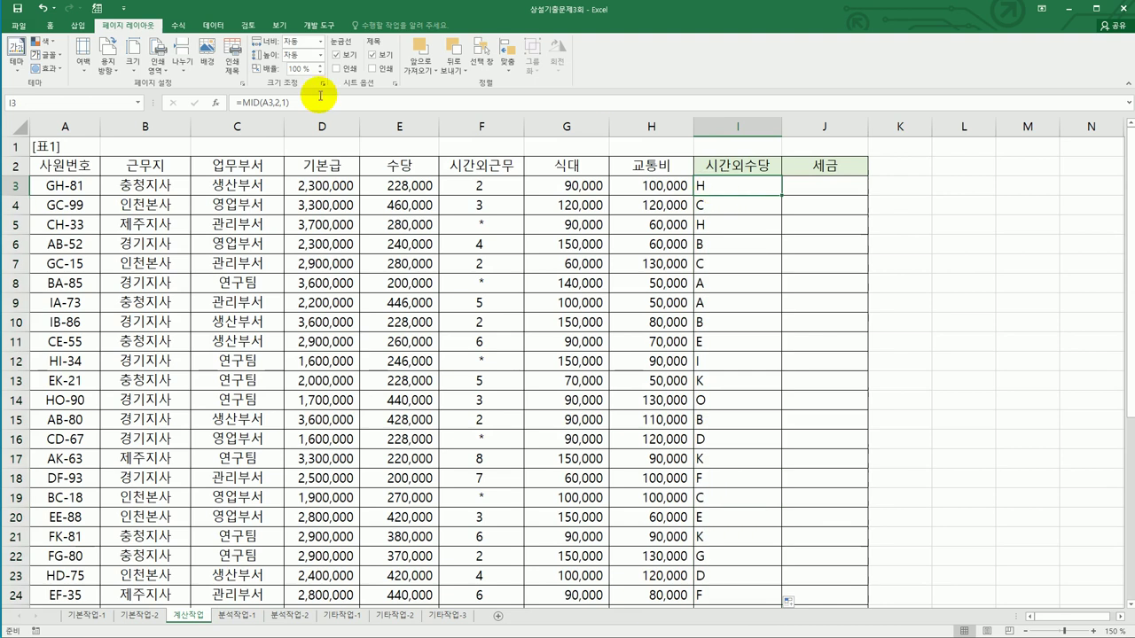
{"action": "left_click", "coordinate": [241, 104]}
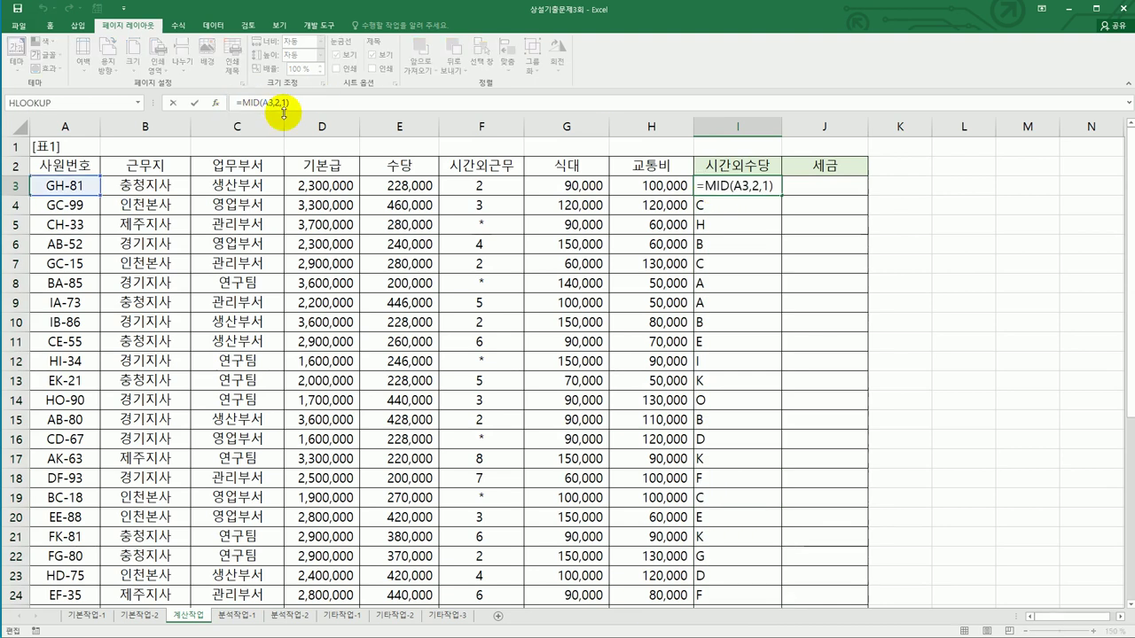
{"action": "type", "text": "hl"}
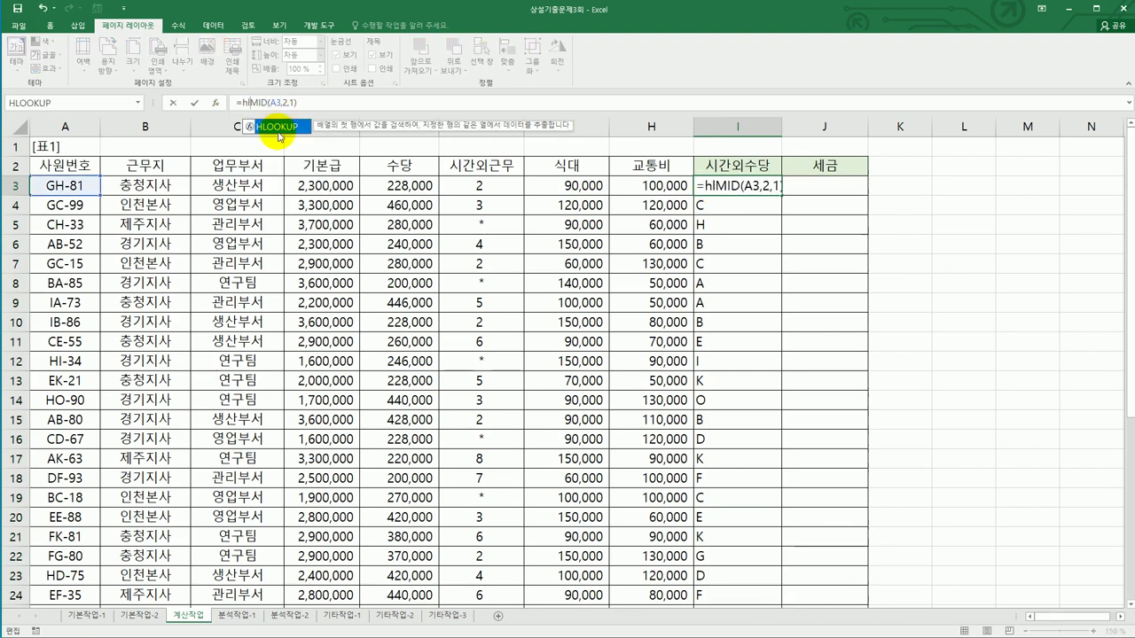
{"action": "double_click", "coordinate": [280, 130]}
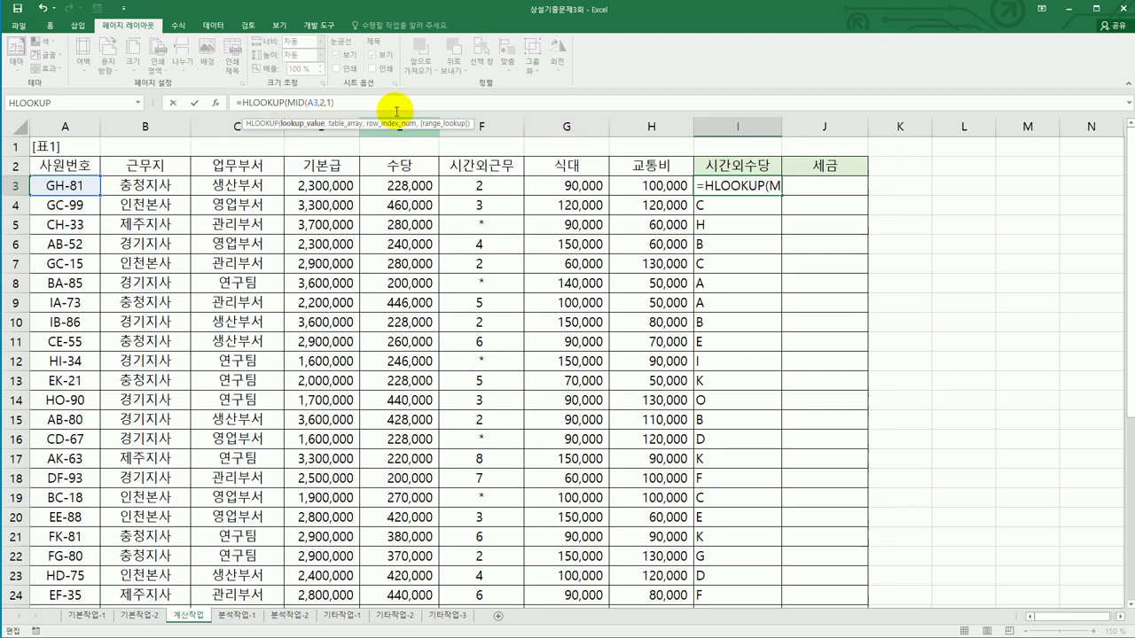
{"action": "left_click", "coordinate": [366, 102]}
{"action": "type", "text": ","}
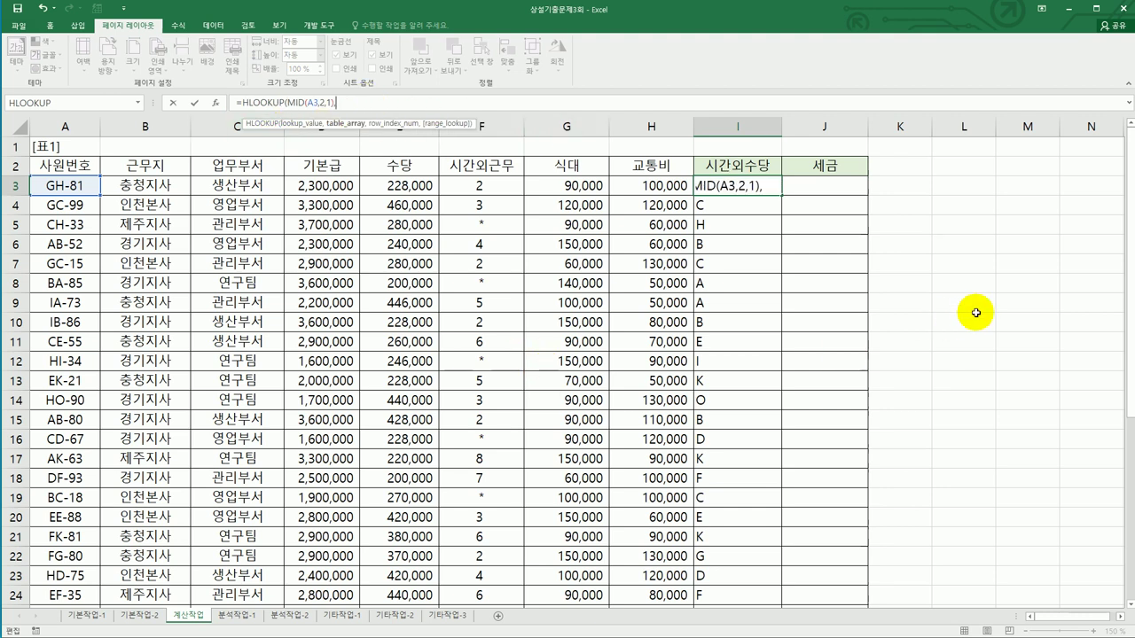
Complete the HLOOKUP in I3 with the absolute 표5 range $F$35:$H$37 and row index 3
{"action": "scroll", "coordinate": [1129, 333], "scroll_direction": "down", "scroll_amount": 4}
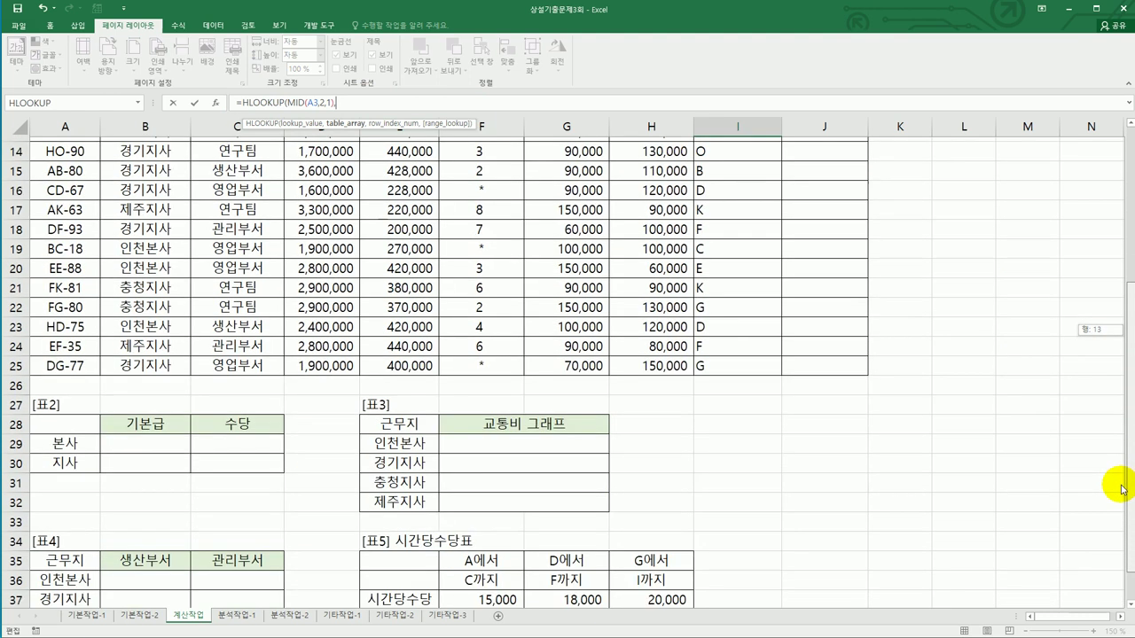
{"action": "left_click_drag", "start_coordinate": [497, 564], "coordinate": [670, 601]}
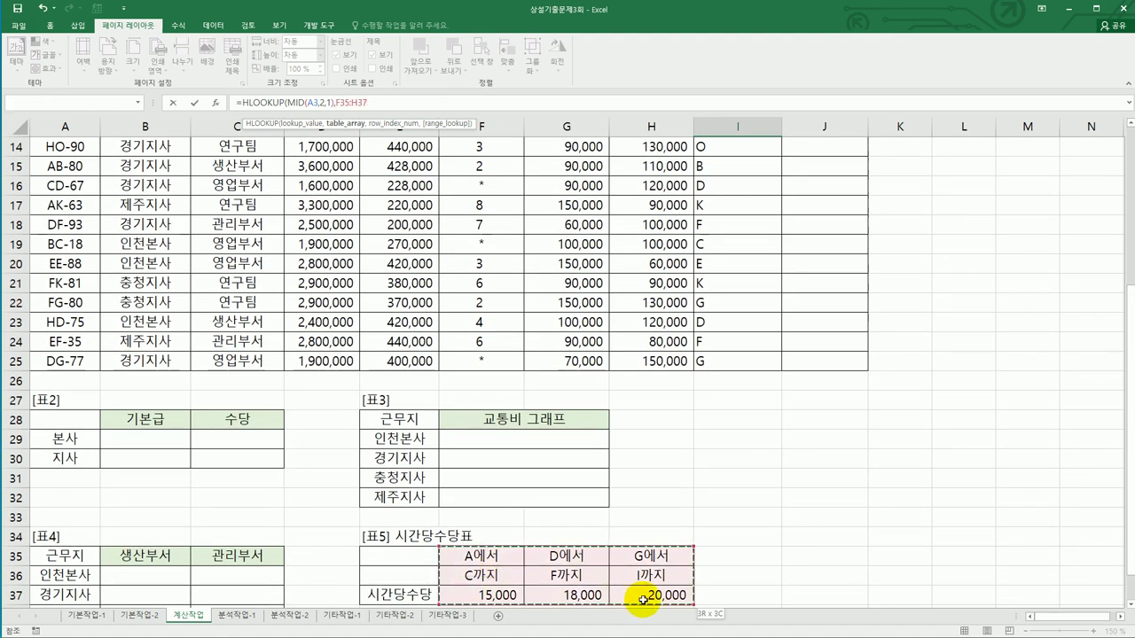
{"action": "key", "text": "F4"}
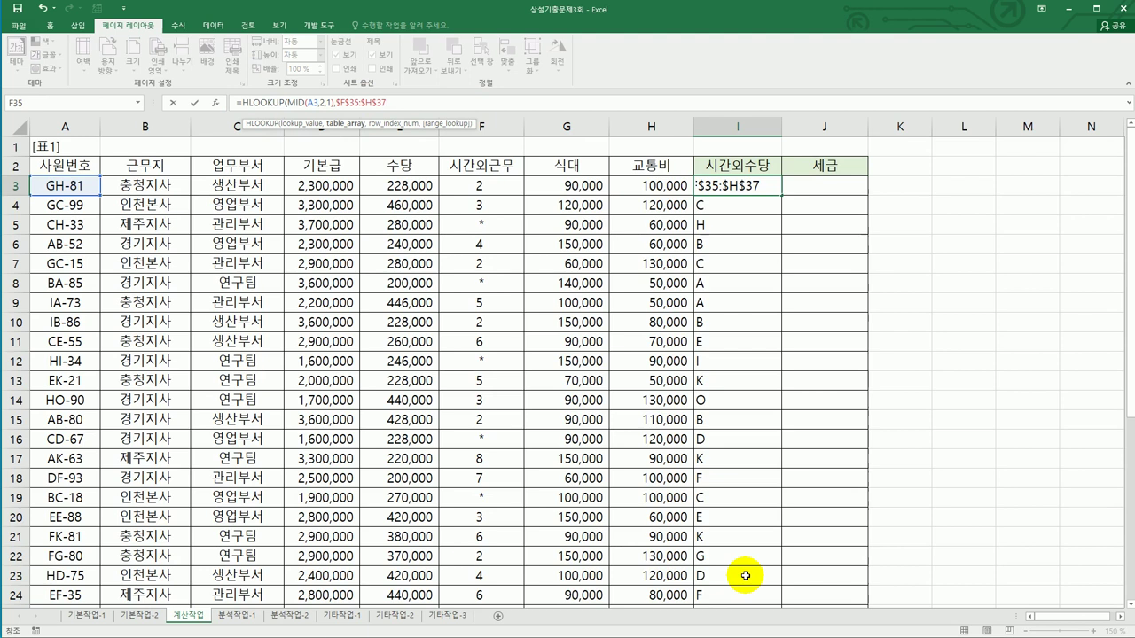
{"action": "type", "text": ","}
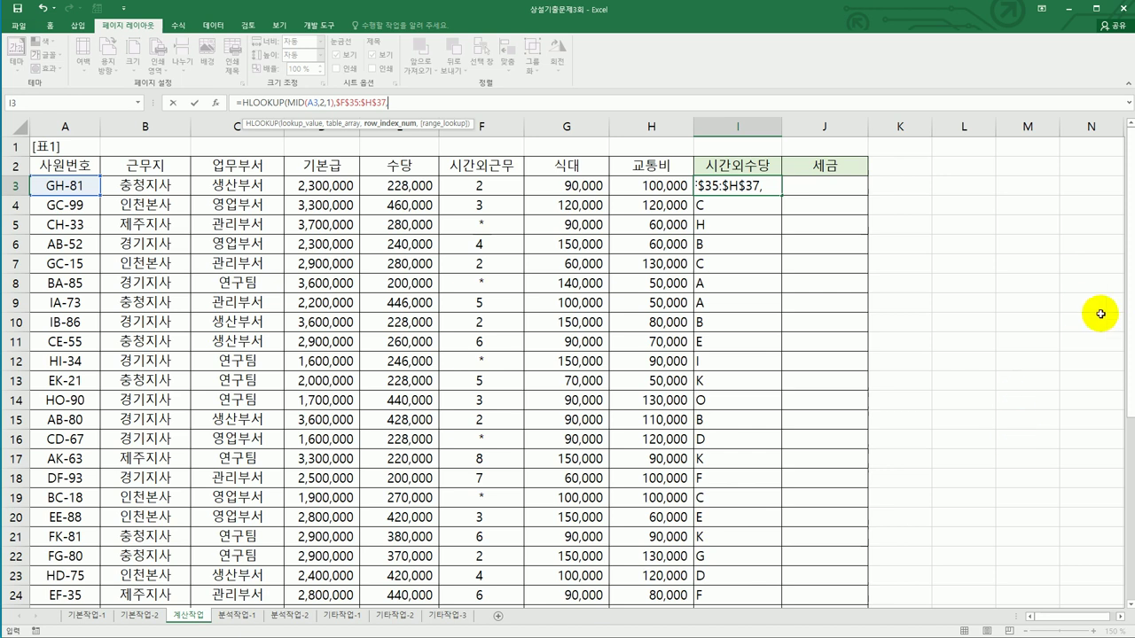
{"action": "left_click_drag", "start_coordinate": [1126, 246], "coordinate": [1109, 531]}
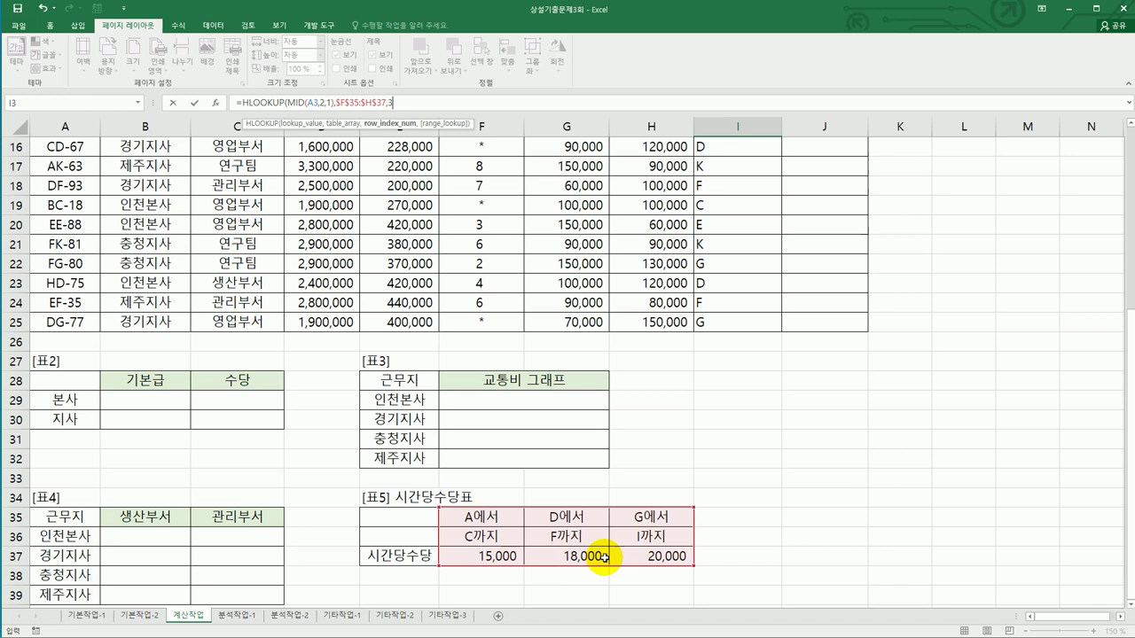
{"action": "type", "text": ")"}
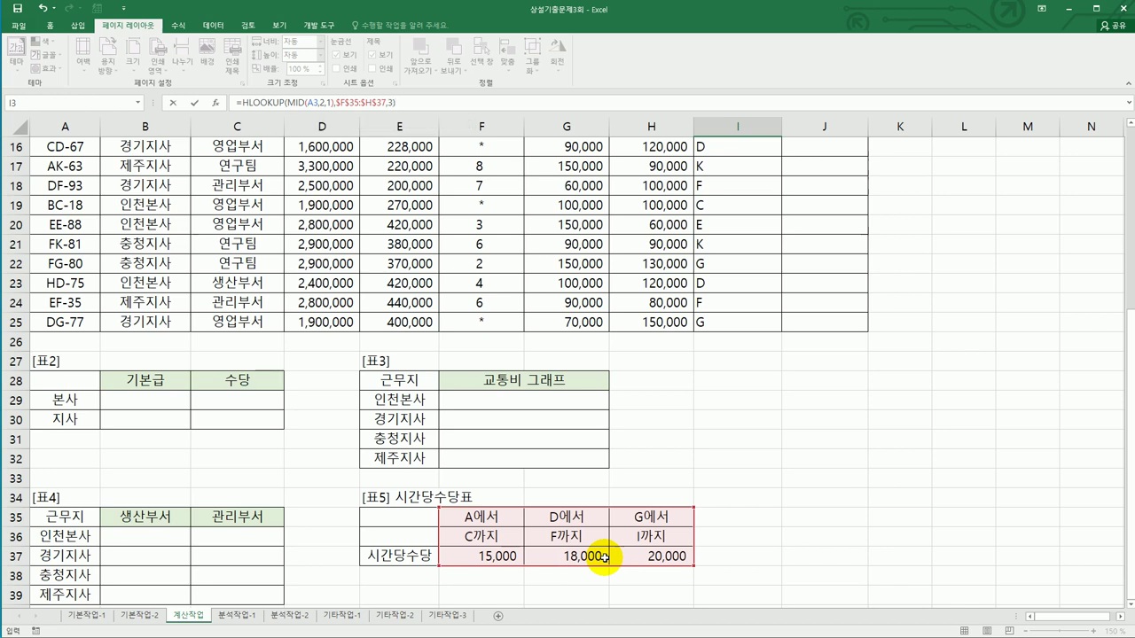
{"action": "key", "text": "Return"}
Fill the HLOOKUP formula from I3 down to I25 and check the rates against 표5
{"action": "scroll", "coordinate": [604, 557], "scroll_direction": "up", "scroll_amount": 1}
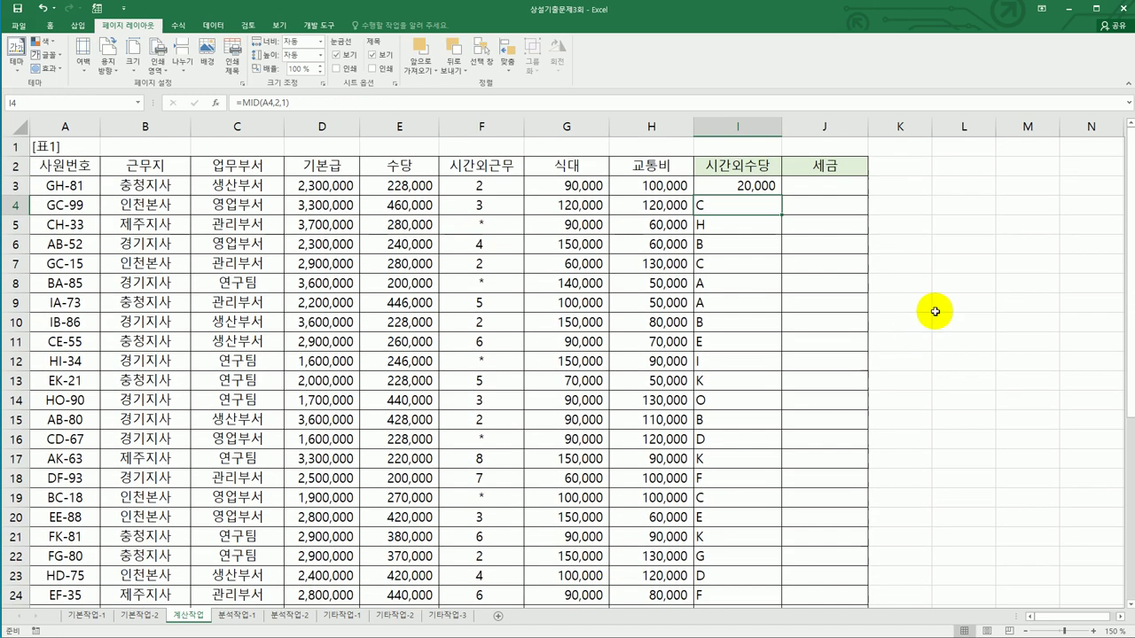
{"action": "left_click", "coordinate": [775, 189]}
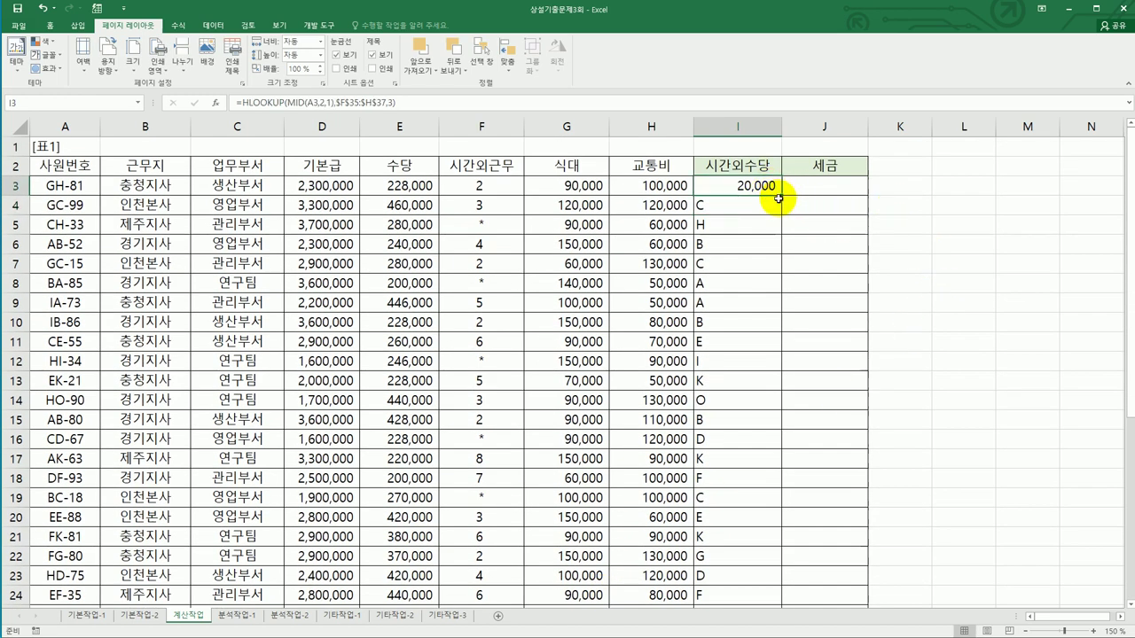
{"action": "left_click_drag", "start_coordinate": [778, 197], "coordinate": [734, 581]}
{"action": "scroll", "coordinate": [801, 524], "scroll_direction": "up", "scroll_amount": 1}
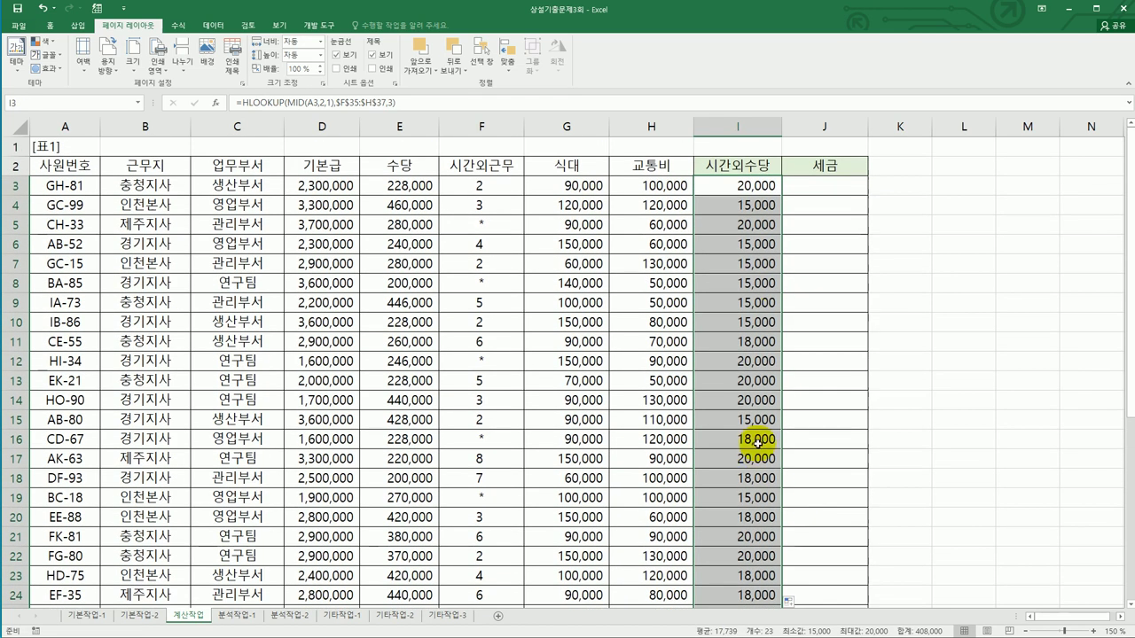
{"action": "scroll", "coordinate": [756, 476], "scroll_direction": "down", "scroll_amount": 3}
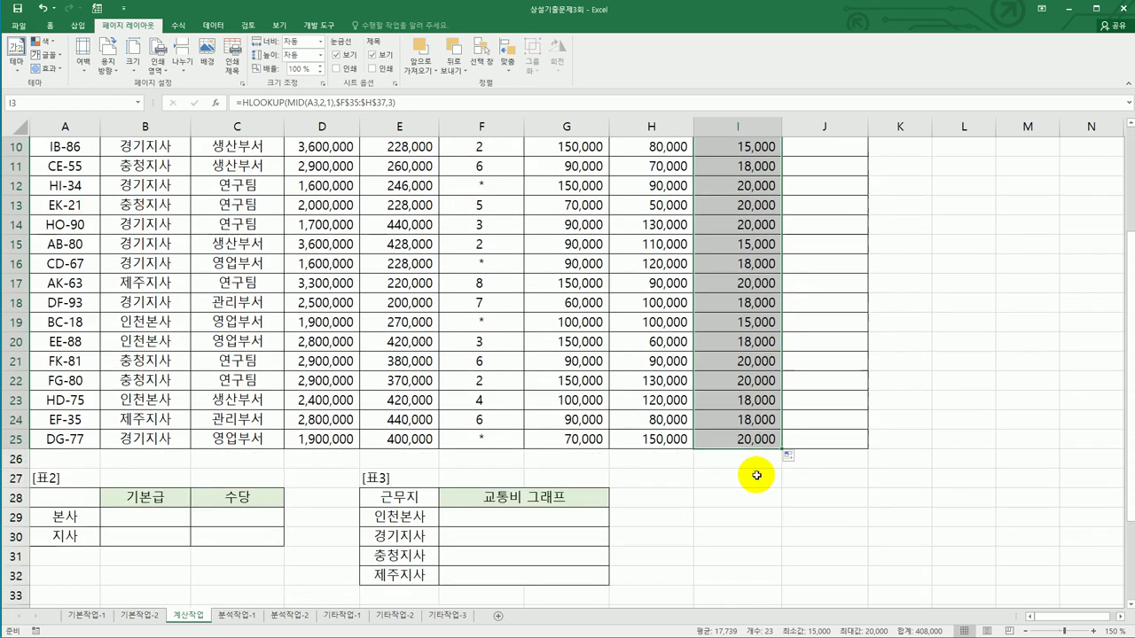
{"action": "scroll", "coordinate": [756, 476], "scroll_direction": "down", "scroll_amount": 2}
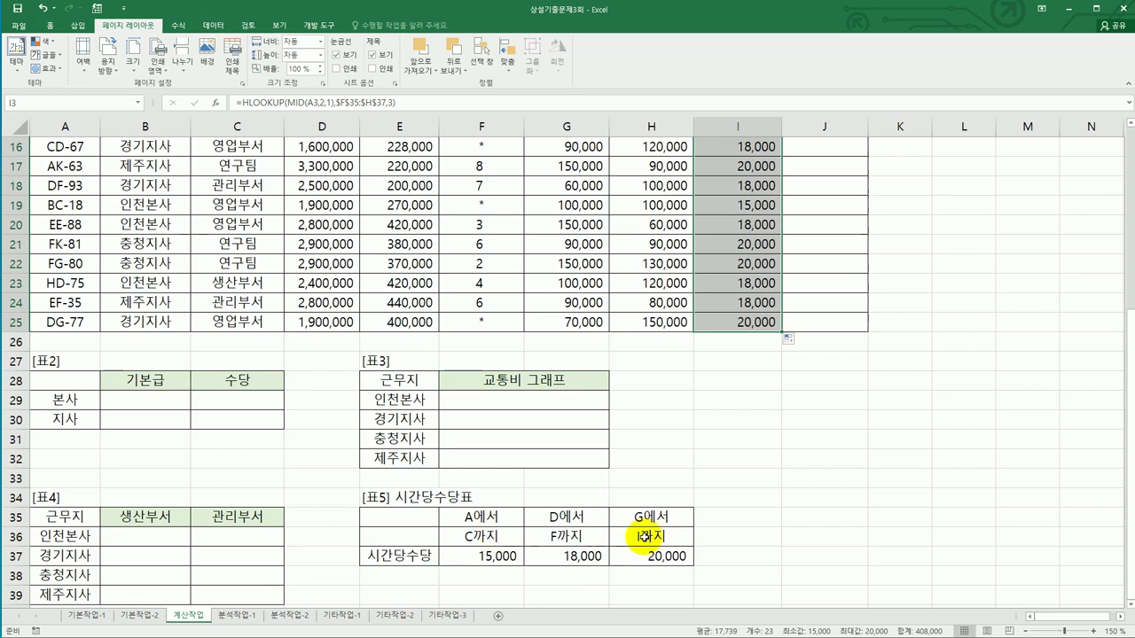
{"action": "scroll", "coordinate": [645, 536], "scroll_direction": "up", "scroll_amount": 5}
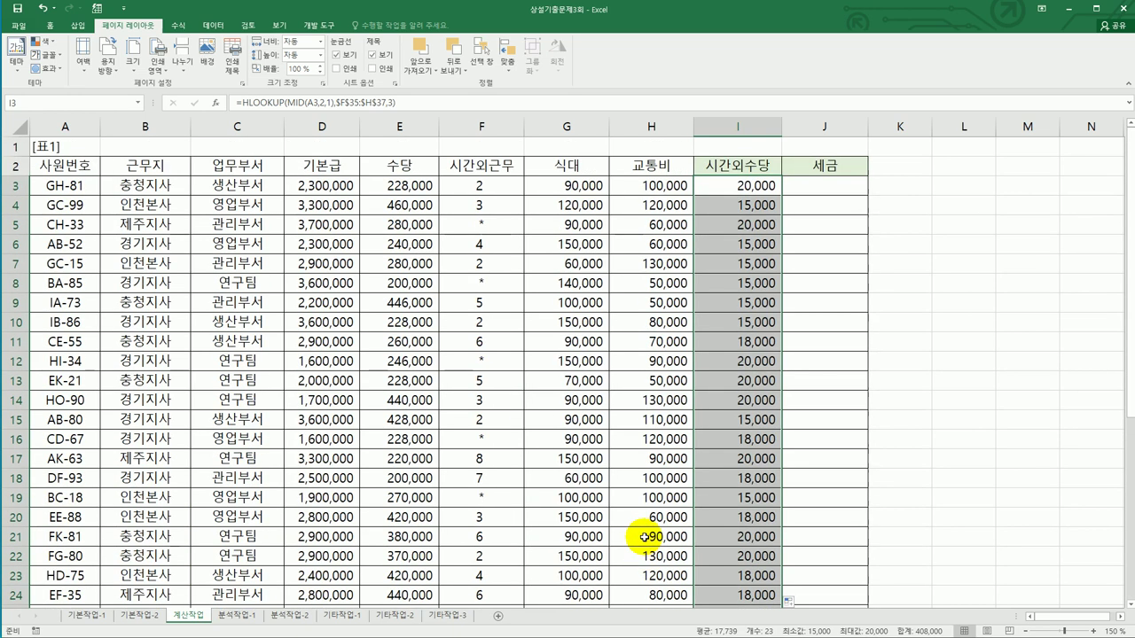
{"action": "left_click", "coordinate": [749, 183]}
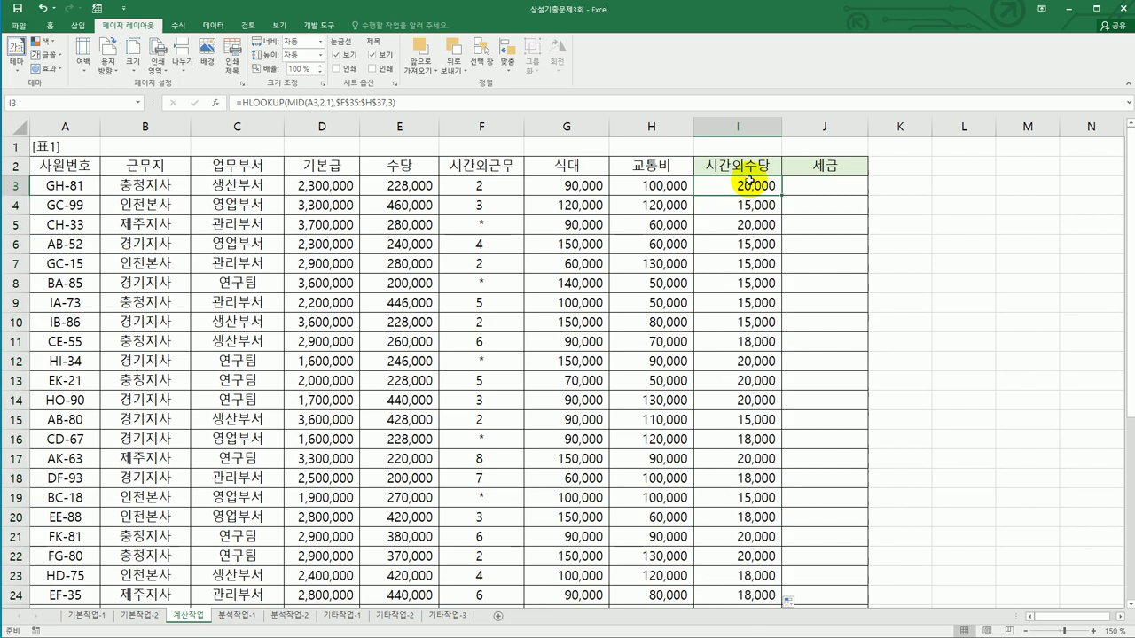
{"action": "left_click", "coordinate": [413, 101]}
{"action": "key", "text": "Home"}
{"action": "type", "text": "*"}
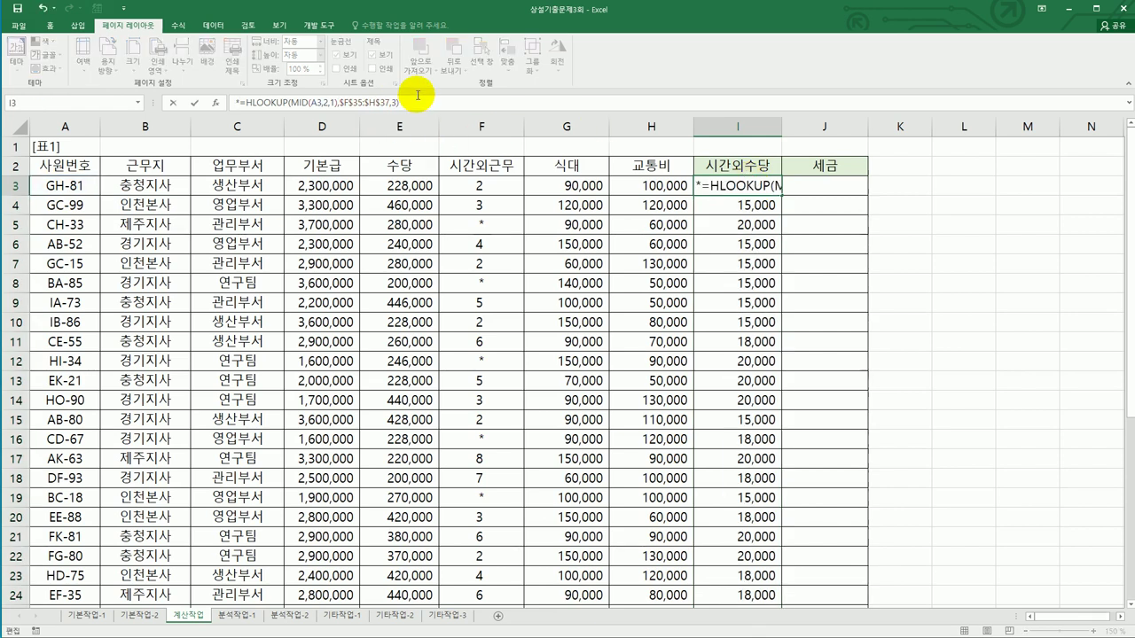
{"action": "left_click", "coordinate": [475, 185]}
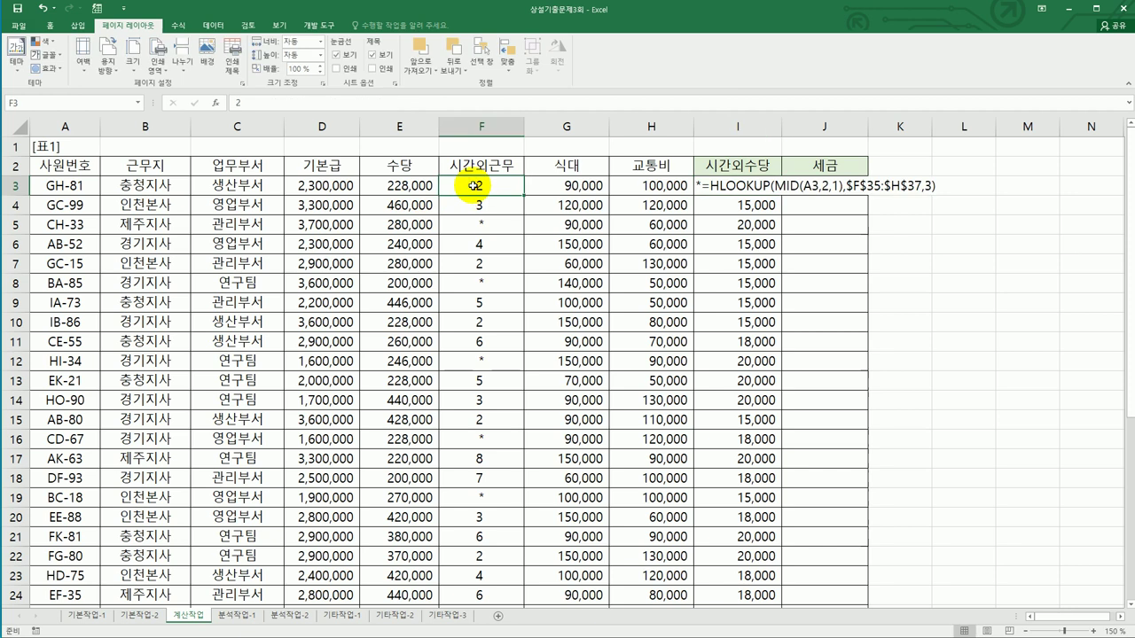
Remove the stray leading asterisk from the I3 formula and multiply the HLOOKUP by the 시간외근무 value in F3
{"action": "left_click", "coordinate": [703, 184]}
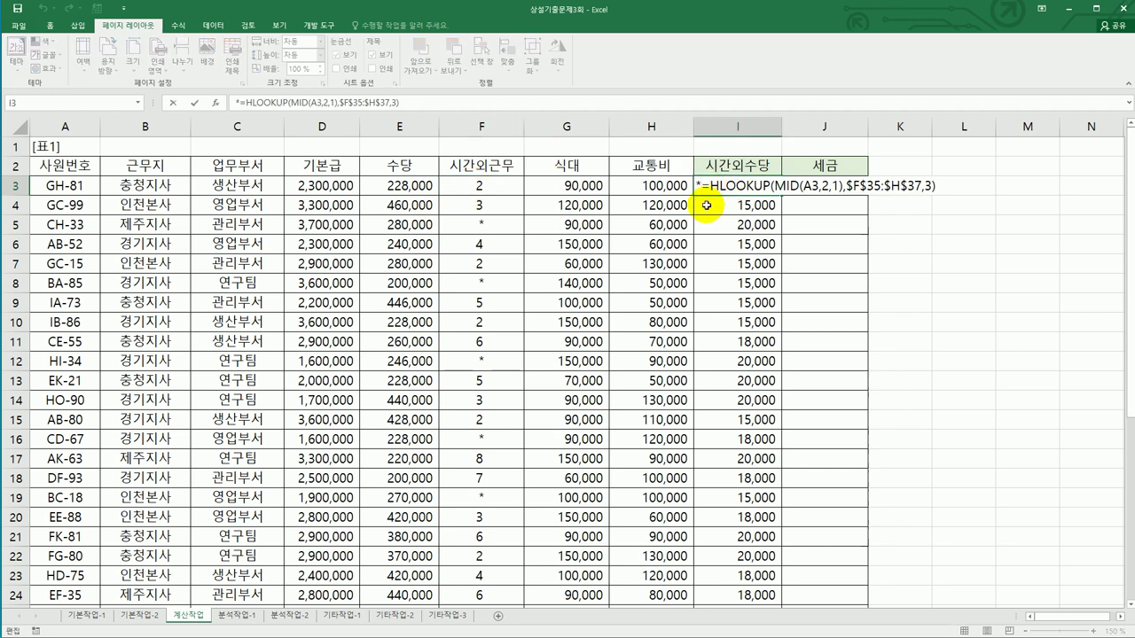
{"action": "double_click", "coordinate": [703, 183]}
{"action": "key", "text": "BackSpace"}
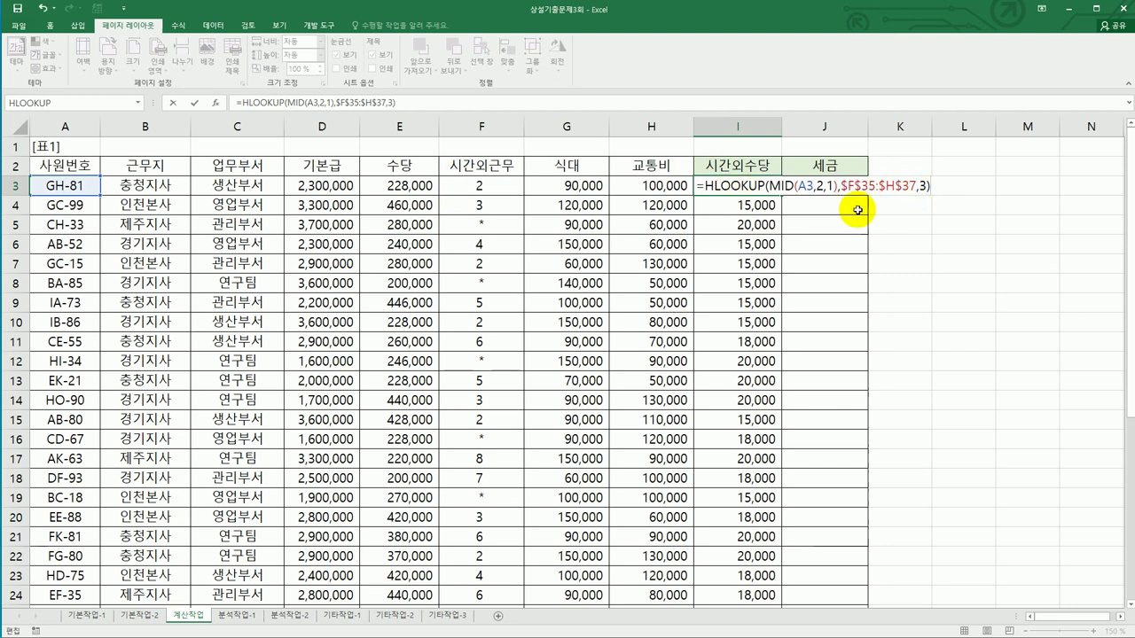
{"action": "key", "text": "End"}
{"action": "type", "text": "*"}
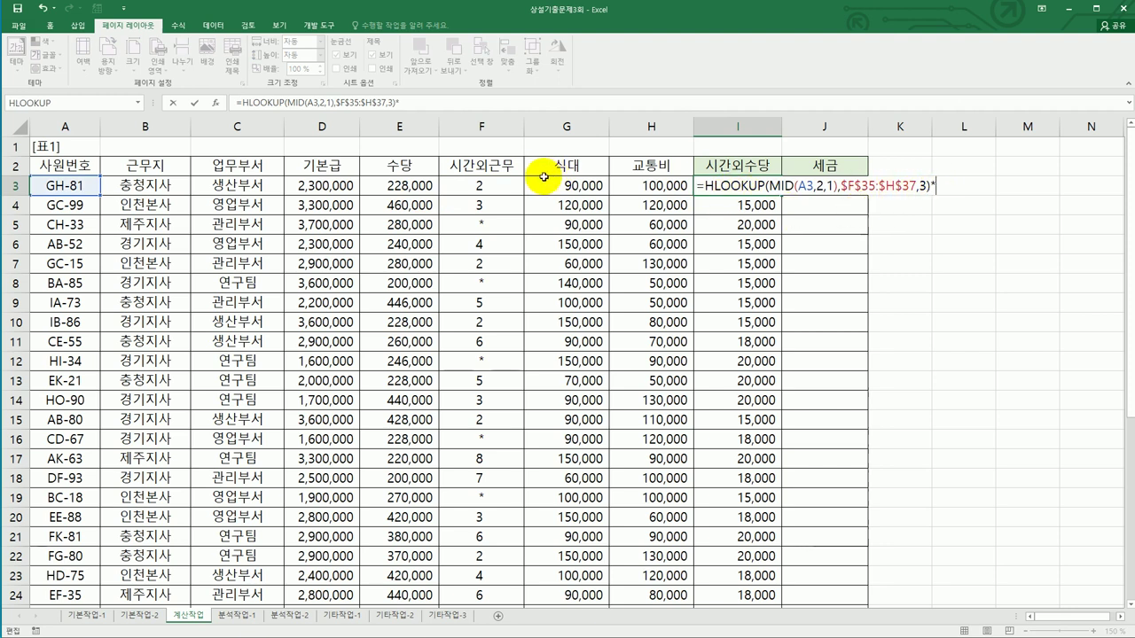
{"action": "left_click", "coordinate": [490, 187]}
{"action": "key", "text": "Return"}
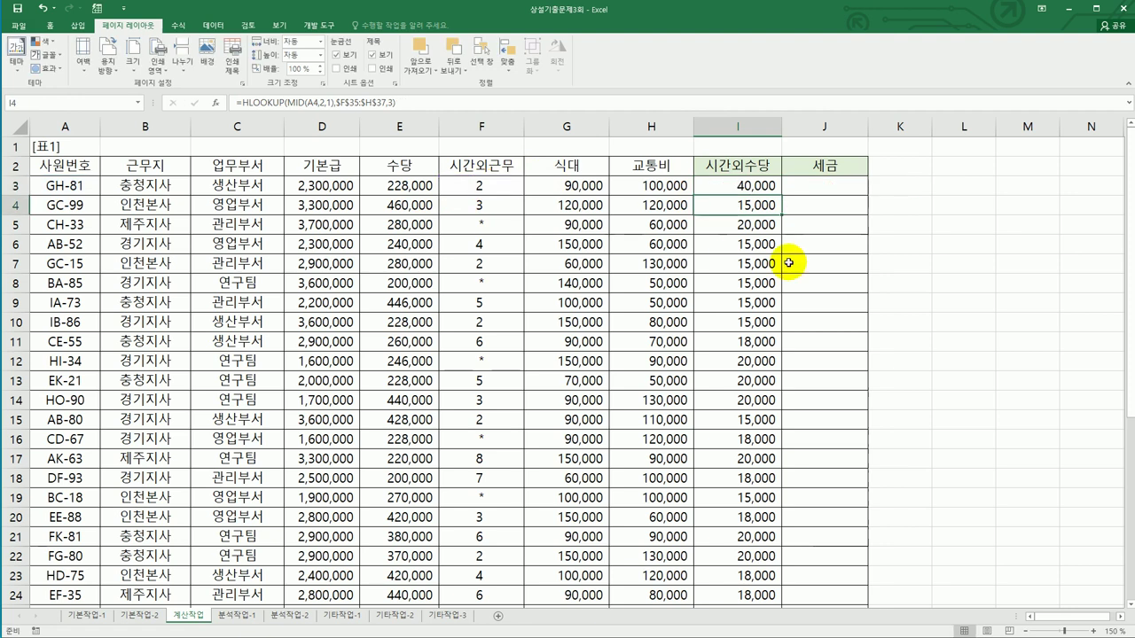
Fill the I3 formula down to I25 and examine the rows whose 시간외근무 entry is an asterisk
{"action": "left_click", "coordinate": [764, 188]}
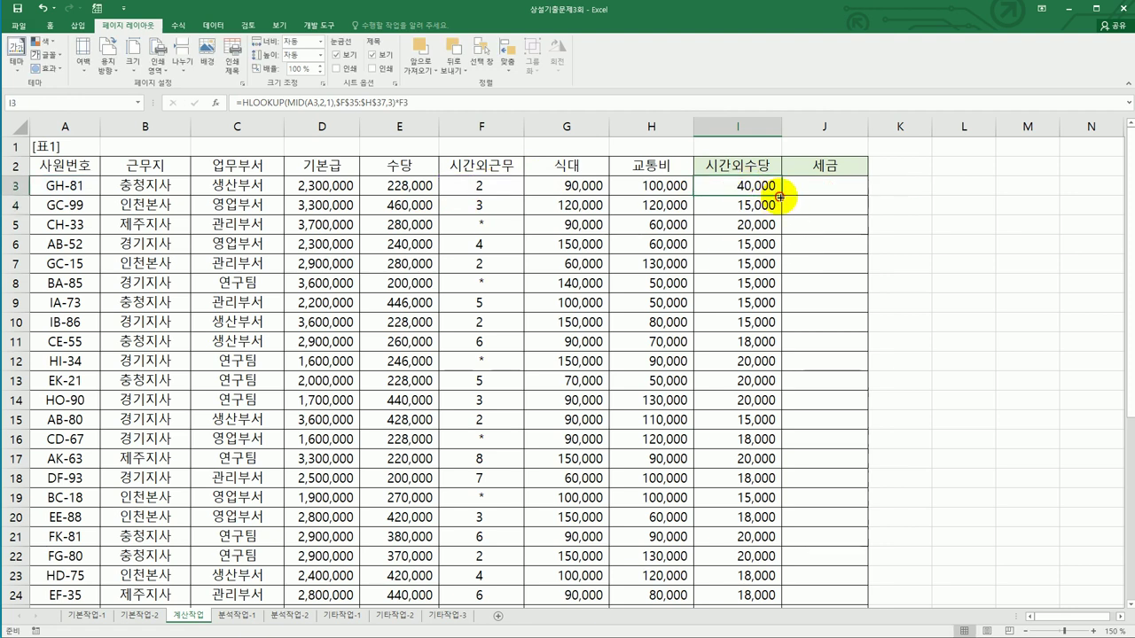
{"action": "double_click", "coordinate": [774, 199]}
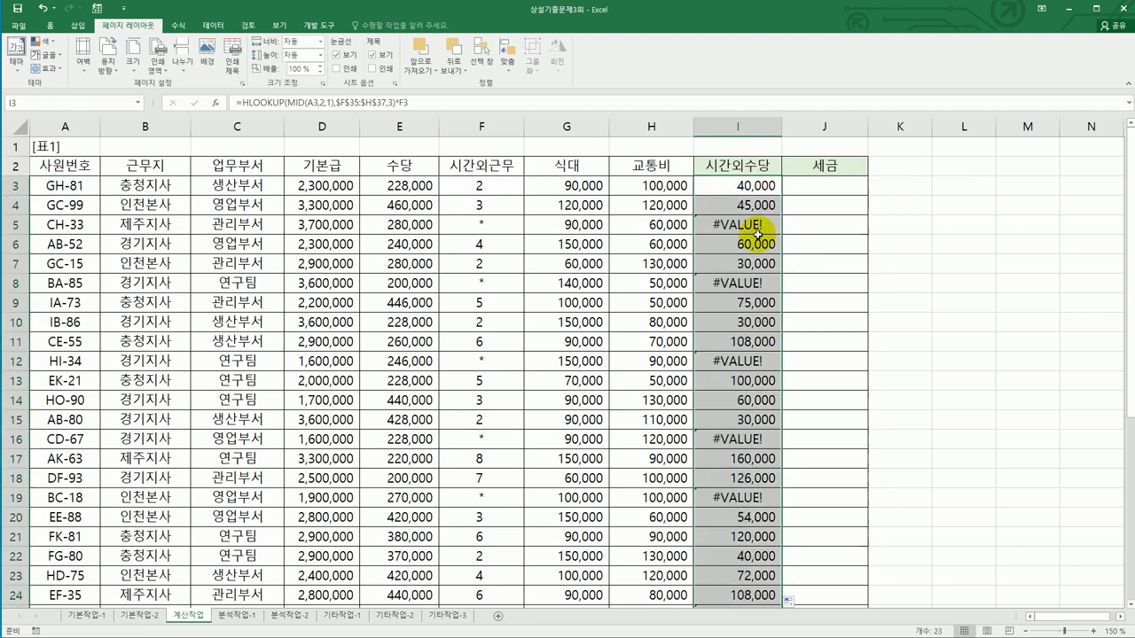
{"action": "left_click", "coordinate": [751, 228]}
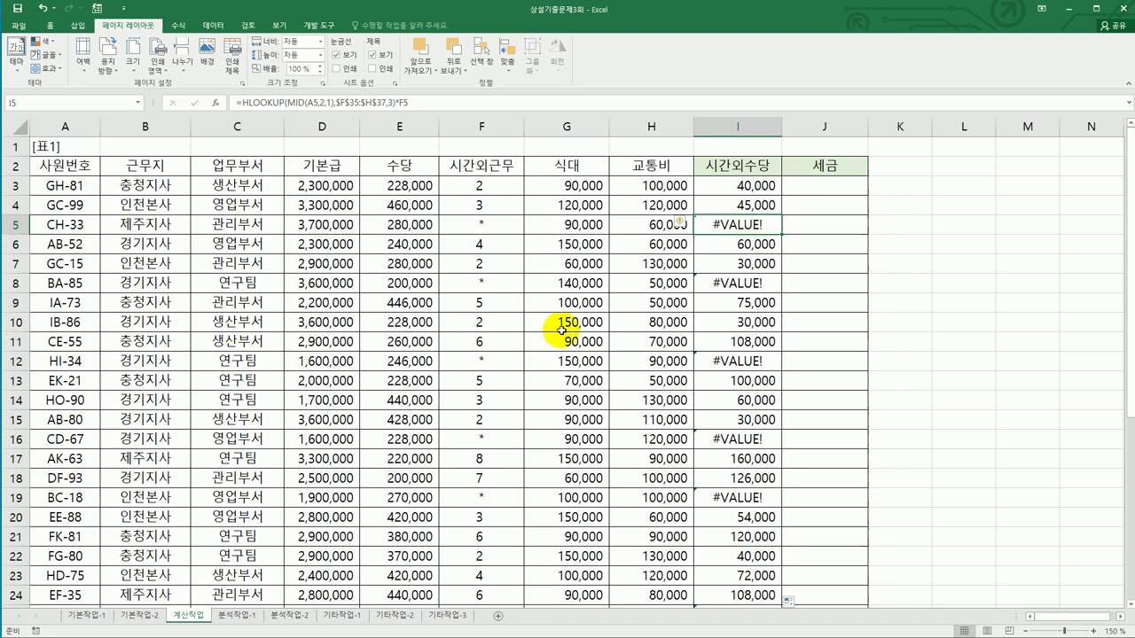
{"action": "left_click", "coordinate": [486, 222]}
{"action": "left_click", "coordinate": [481, 284]}
{"action": "left_click", "coordinate": [482, 361]}
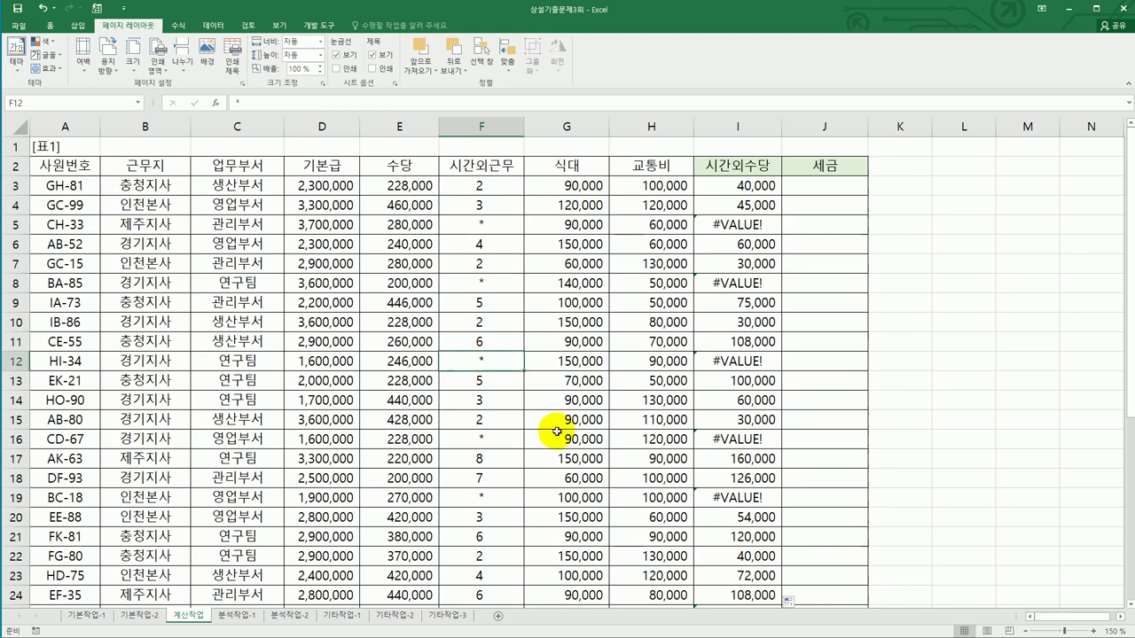
Wrap the I3 formula in an IFERROR function that returns 0 on error
{"action": "left_click", "coordinate": [731, 183]}
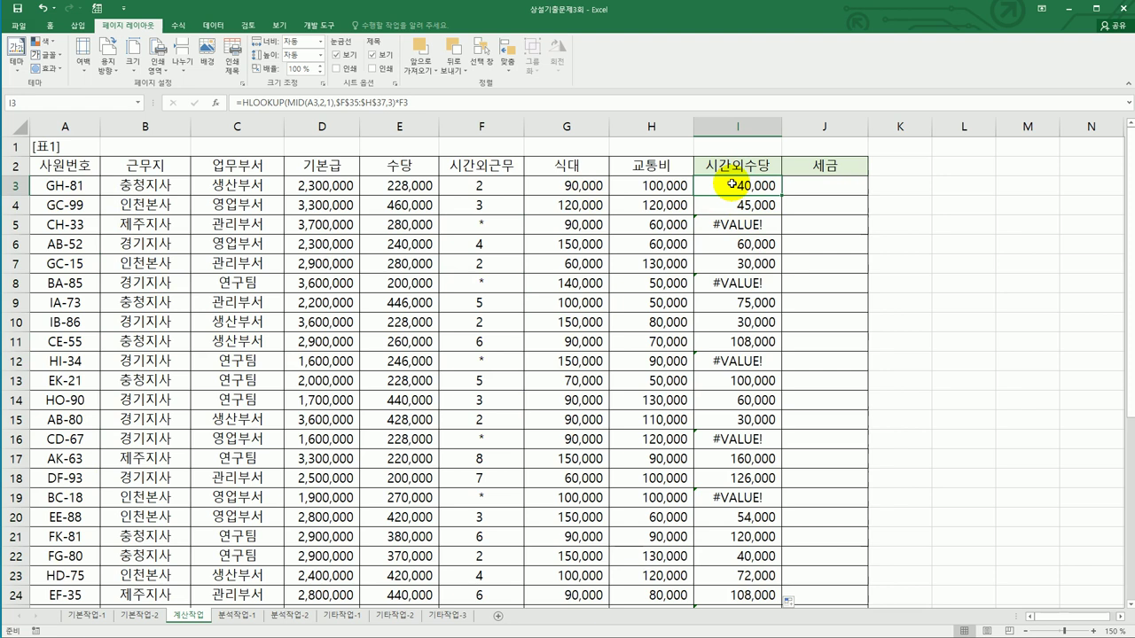
{"action": "left_click", "coordinate": [239, 103]}
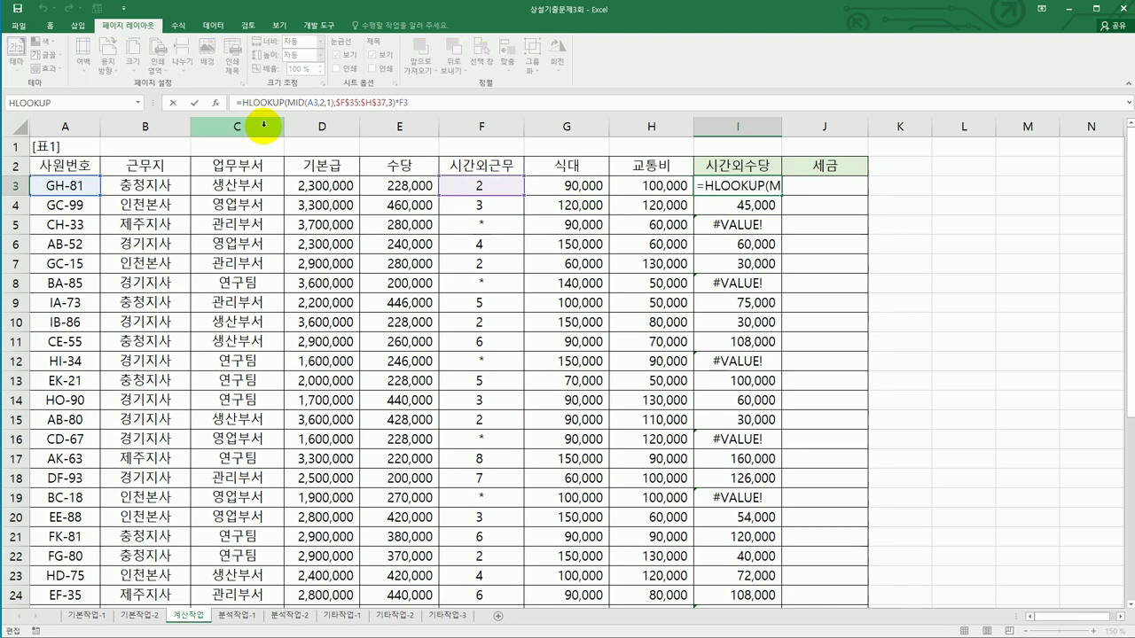
{"action": "type", "text": "if"}
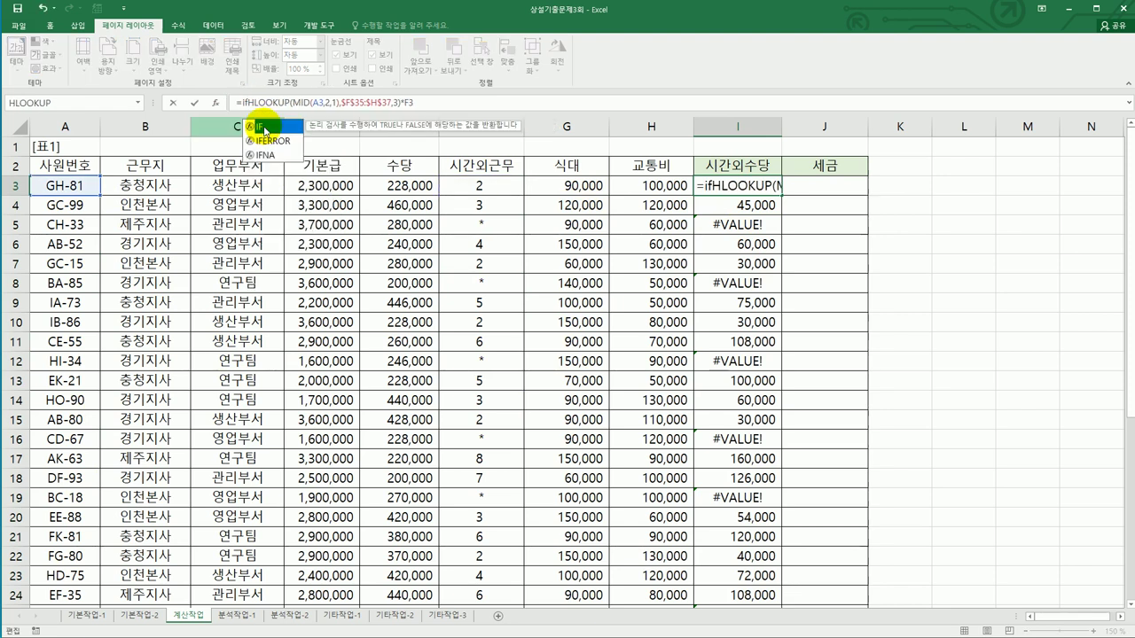
{"action": "double_click", "coordinate": [271, 140]}
{"action": "left_click", "coordinate": [443, 103]}
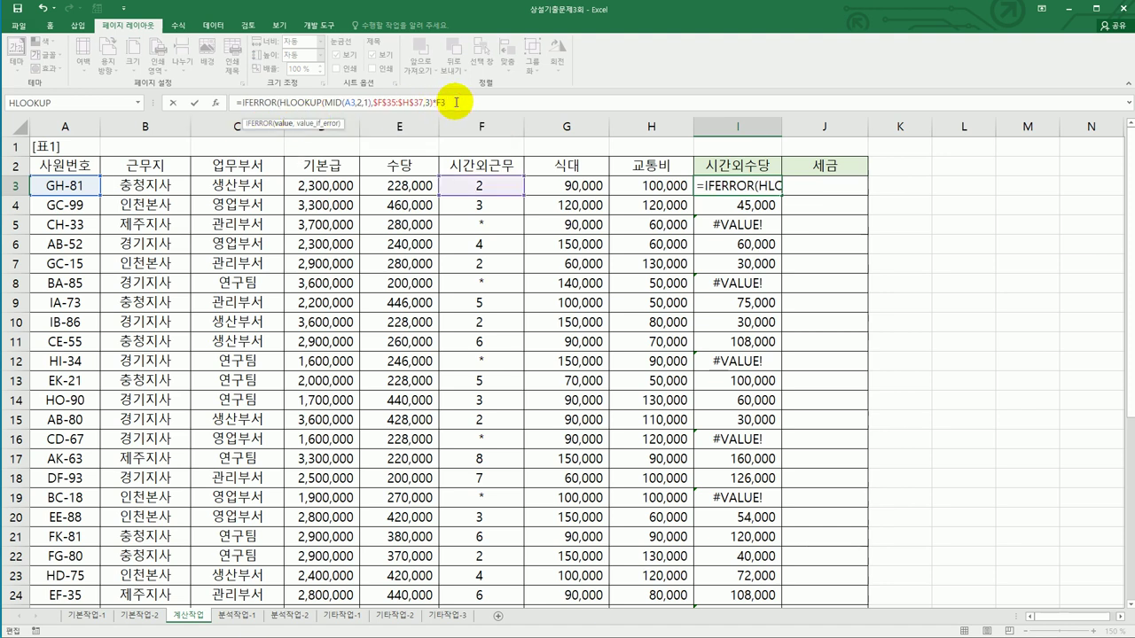
{"action": "type", "text": ",0"}
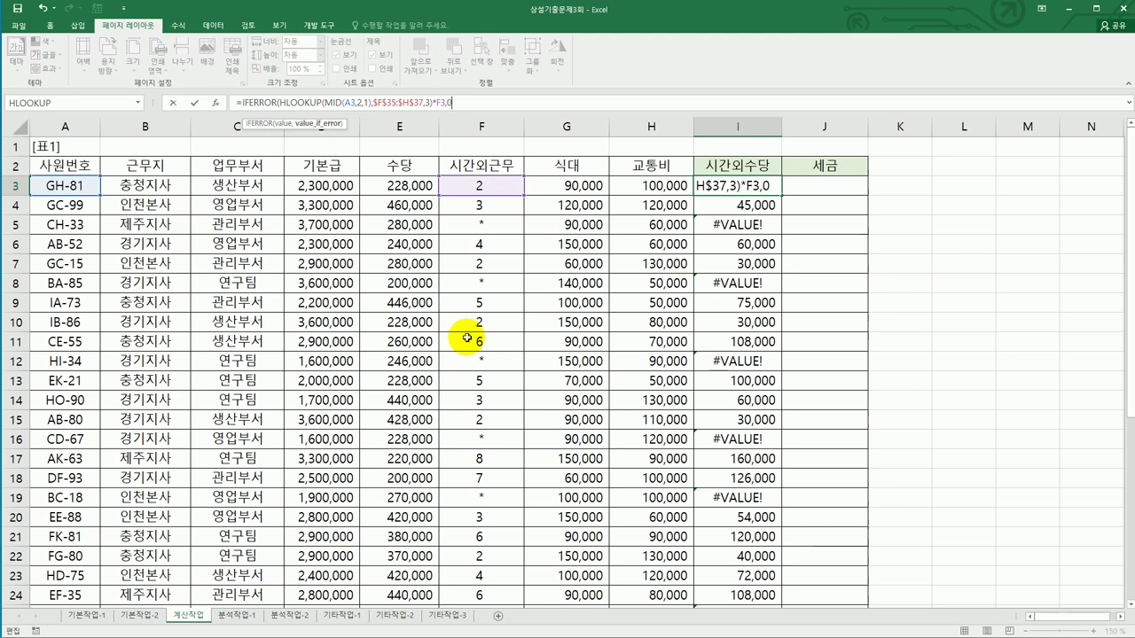
{"action": "key", "text": "Return"}
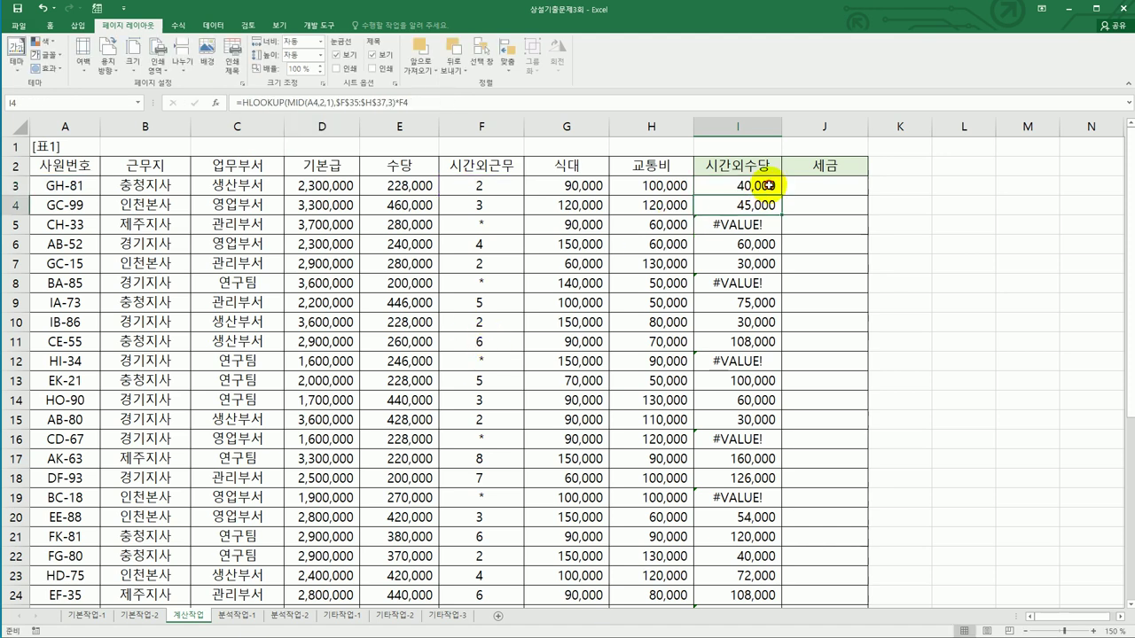
Fill the IFERROR formula from I3 down to I25 and check the 시간외수당 column
{"action": "left_click", "coordinate": [767, 185]}
{"action": "double_click", "coordinate": [779, 195]}
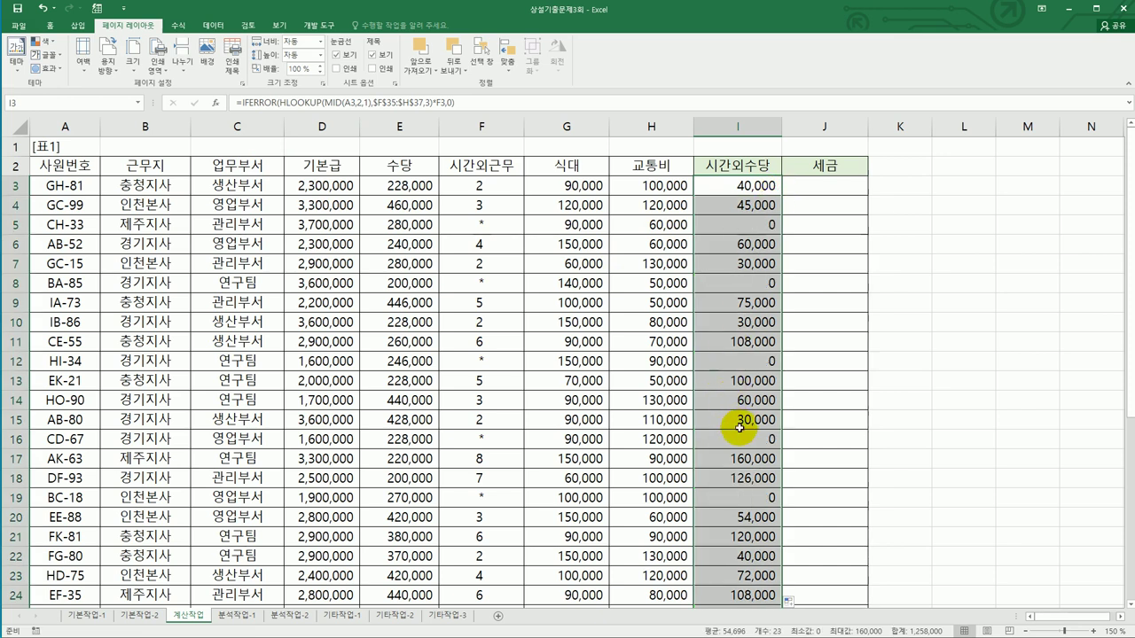
{"action": "scroll", "coordinate": [739, 428], "scroll_direction": "down", "scroll_amount": 2}
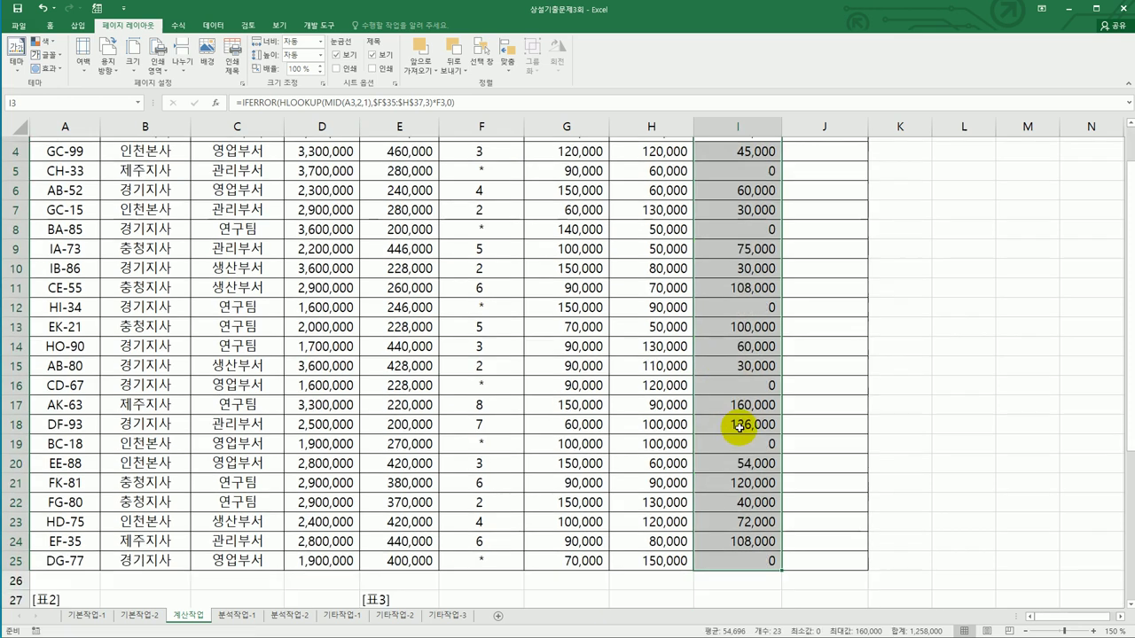
{"action": "scroll", "coordinate": [739, 429], "scroll_direction": "up", "scroll_amount": 2}
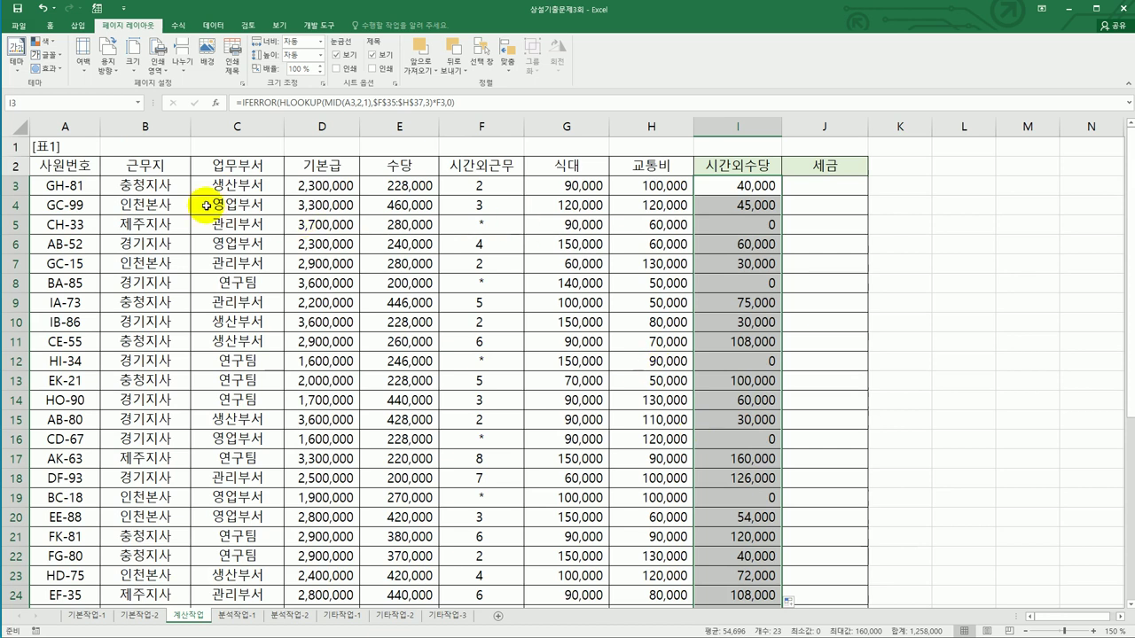
Examine the 근무지, 기본급, 수당 and 시간외근무 columns of 표1 and the 본사/지사 layout of 표2
{"action": "left_click", "coordinate": [172, 189]}
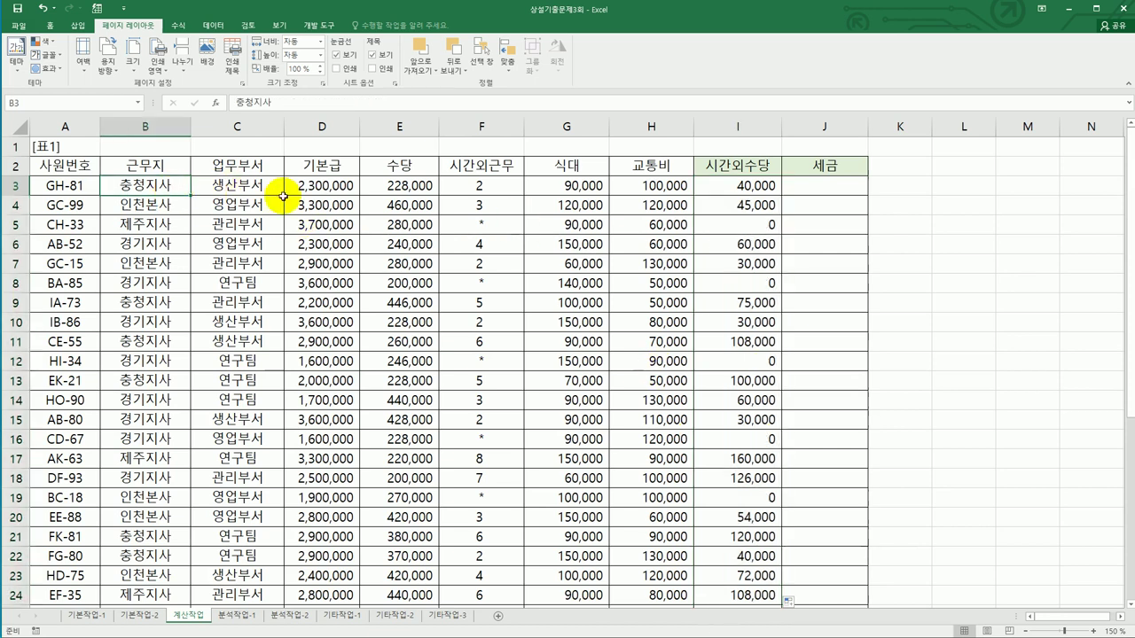
{"action": "left_click", "coordinate": [315, 186]}
{"action": "left_click", "coordinate": [393, 186]}
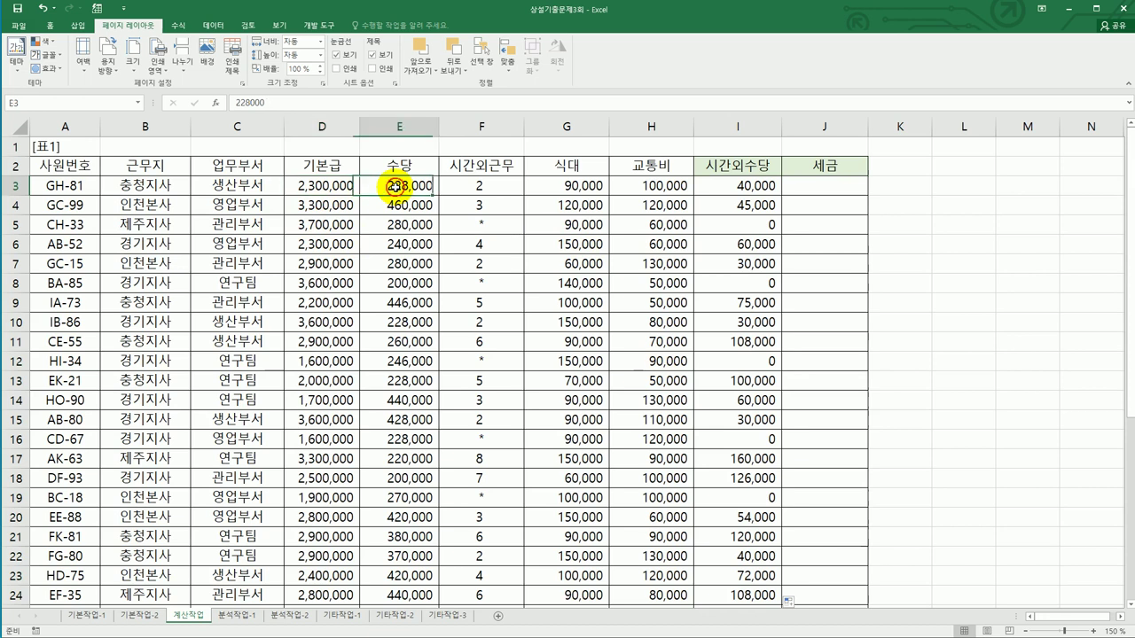
{"action": "left_click", "coordinate": [487, 186]}
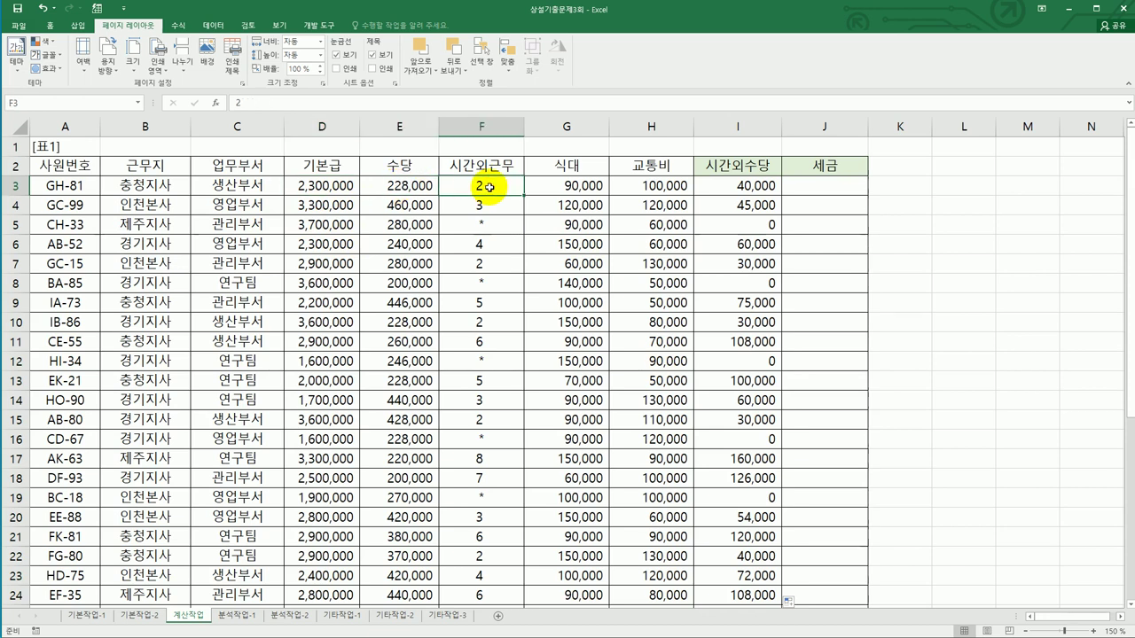
{"action": "scroll", "coordinate": [495, 259], "scroll_direction": "down", "scroll_amount": 4}
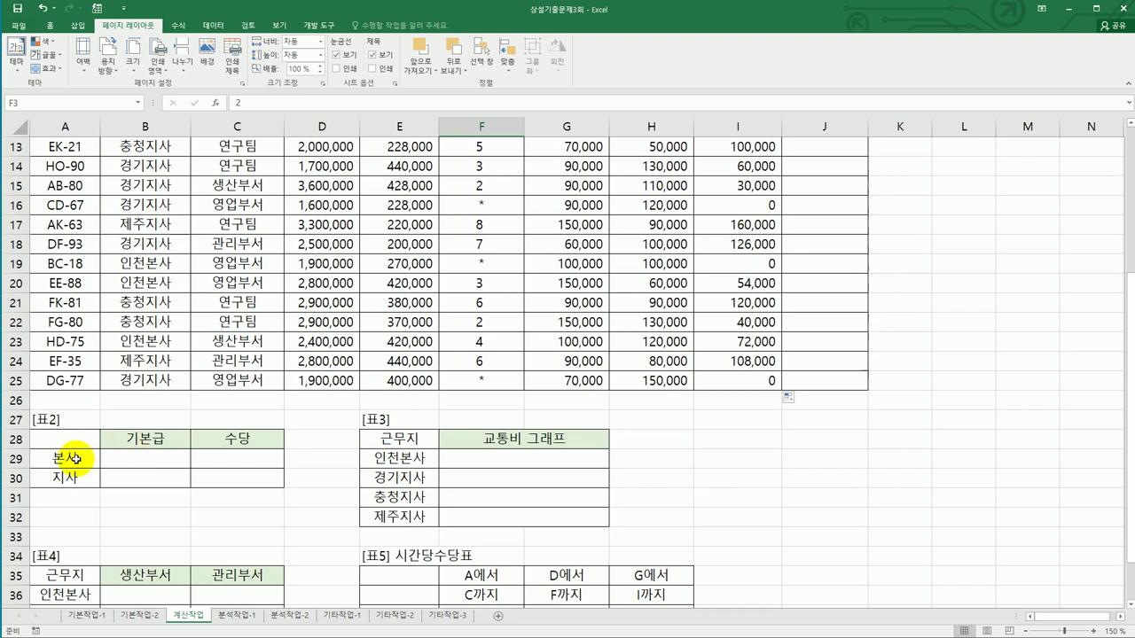
{"action": "left_click", "coordinate": [75, 459]}
{"action": "left_click", "coordinate": [69, 477]}
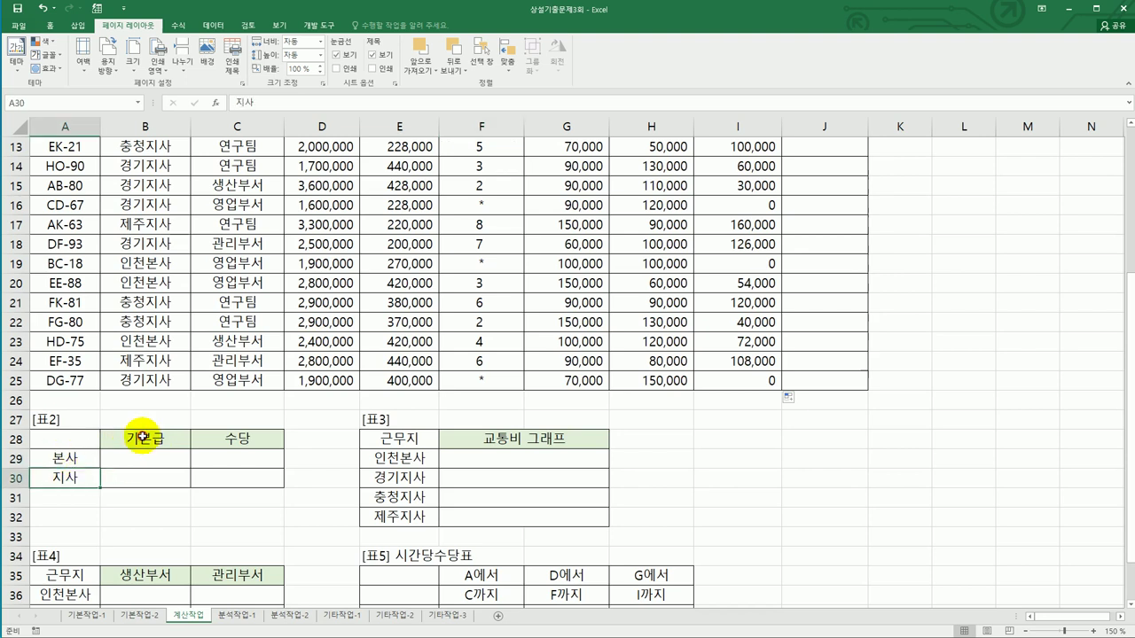
{"action": "left_click", "coordinate": [142, 436]}
{"action": "left_click", "coordinate": [252, 436]}
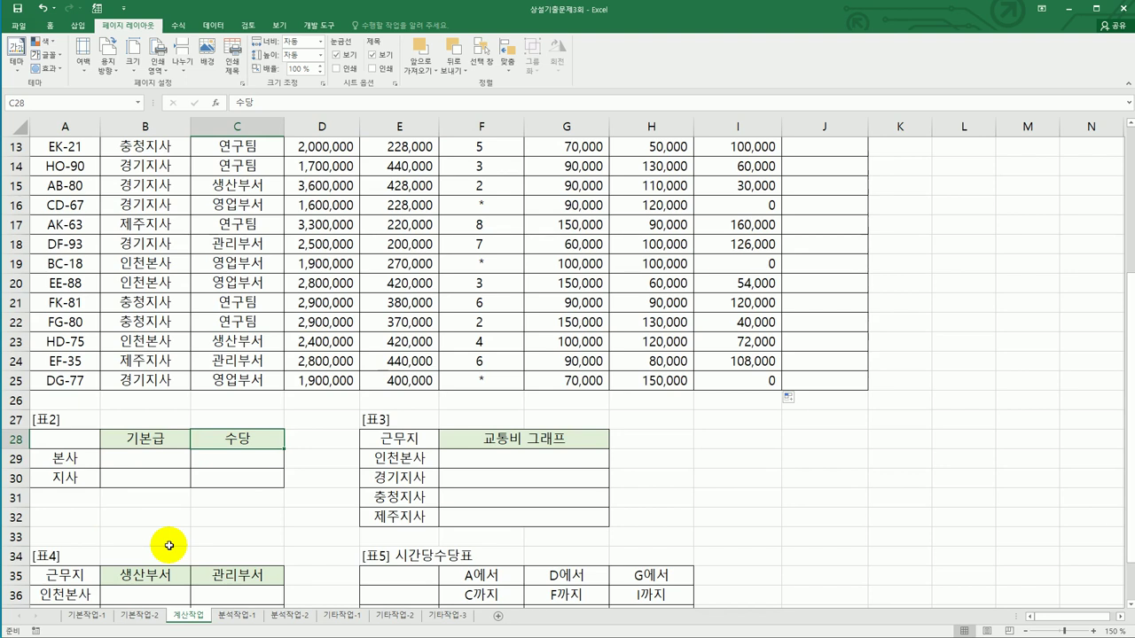
{"action": "left_click_drag", "start_coordinate": [164, 457], "coordinate": [217, 473]}
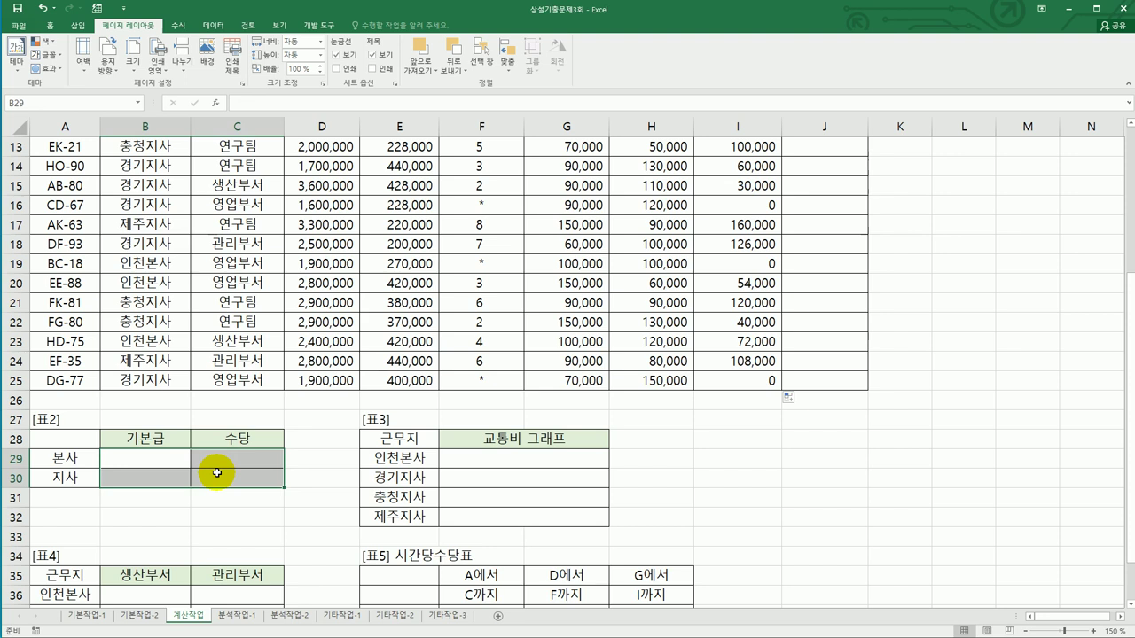
{"action": "scroll", "coordinate": [217, 473], "scroll_direction": "up", "scroll_amount": 1}
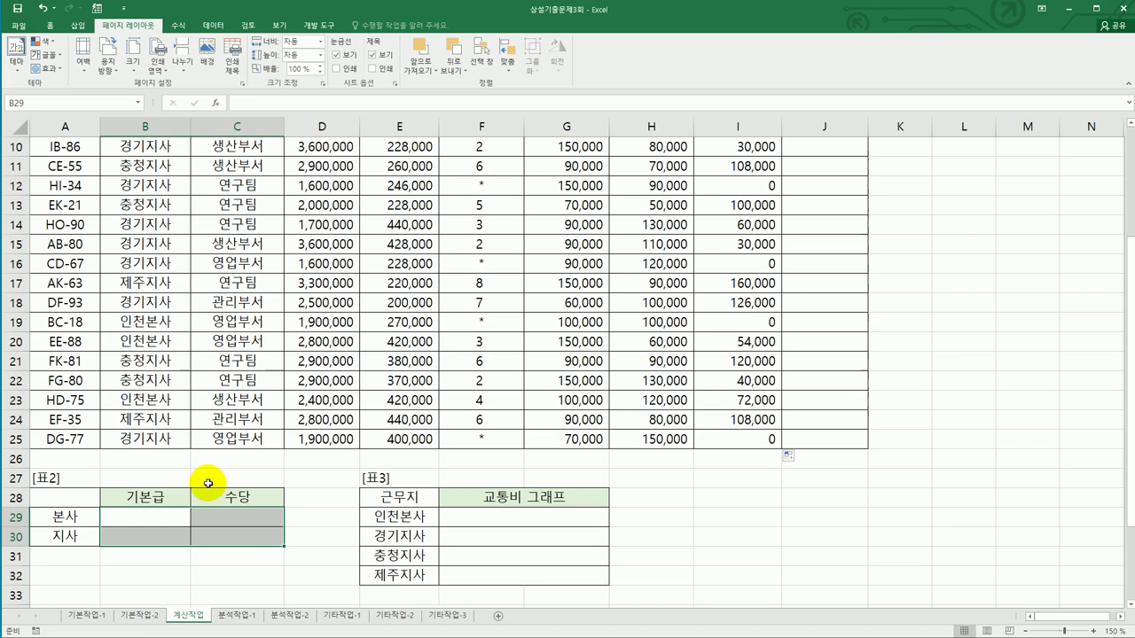
{"action": "left_click", "coordinate": [173, 512]}
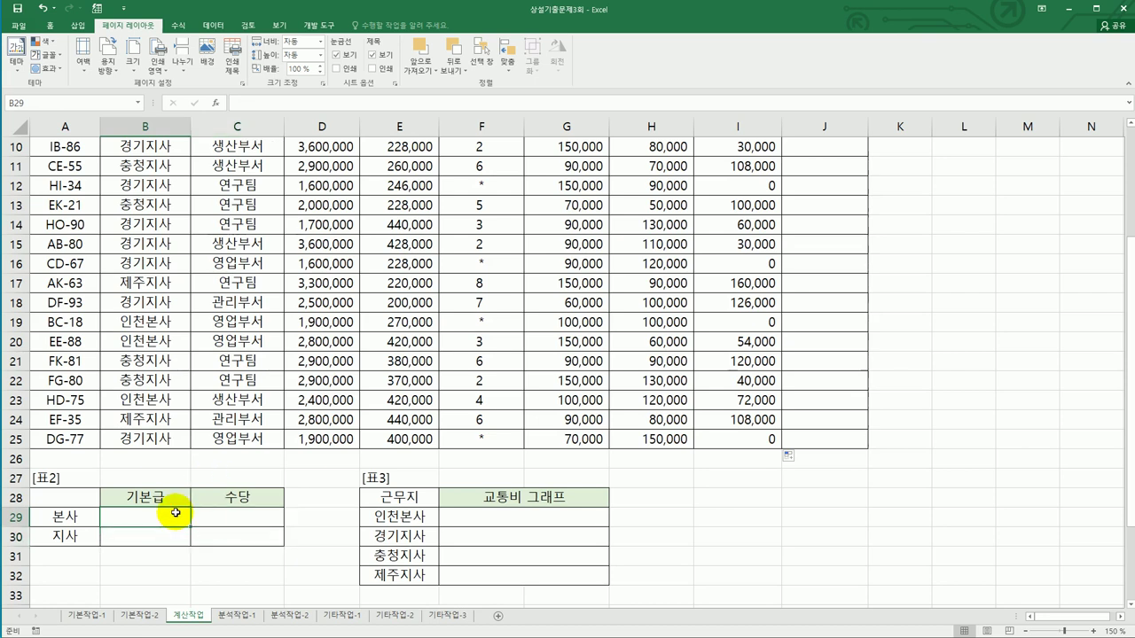
{"action": "scroll", "coordinate": [175, 513], "scroll_direction": "down", "scroll_amount": 1}
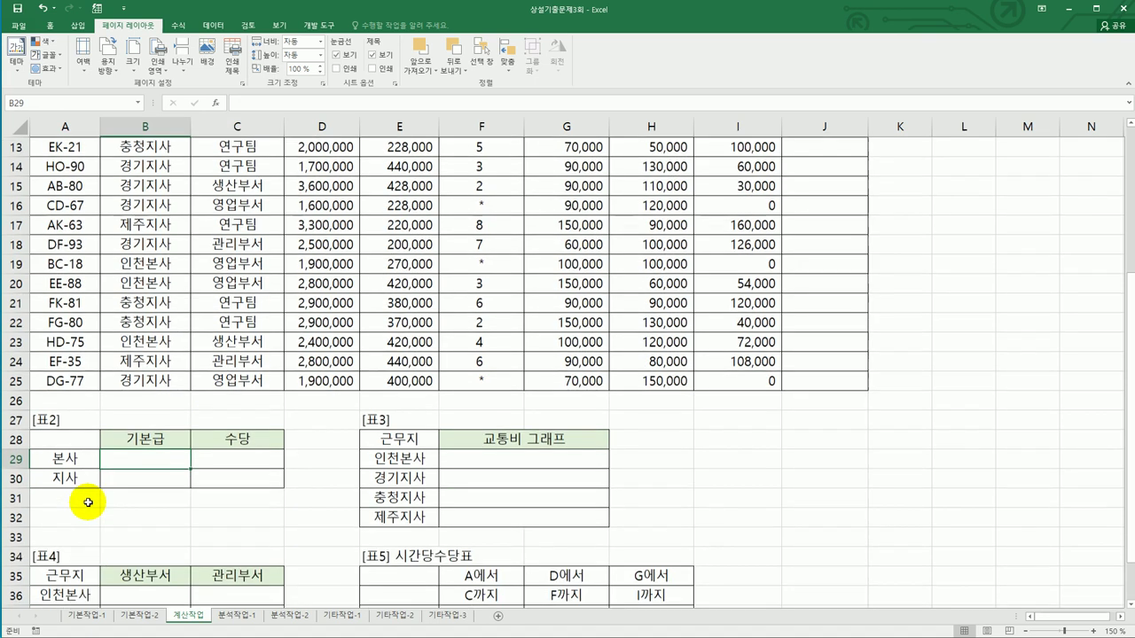
Compare the 근무지 entries in B3:B25 with the 본사 and 지사 labels of 표2 and check the 시간외근무 entries
{"action": "scroll", "coordinate": [203, 381], "scroll_direction": "up", "scroll_amount": 3}
{"action": "scroll", "coordinate": [203, 381], "scroll_direction": "up", "scroll_amount": 1}
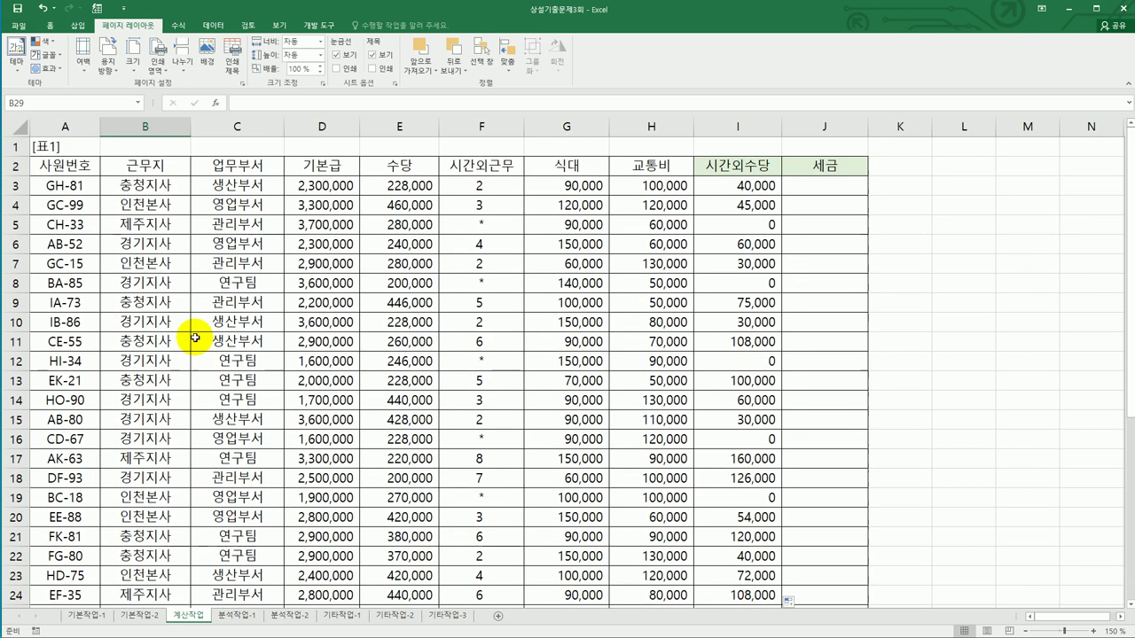
{"action": "left_click_drag", "start_coordinate": [147, 185], "coordinate": [156, 550]}
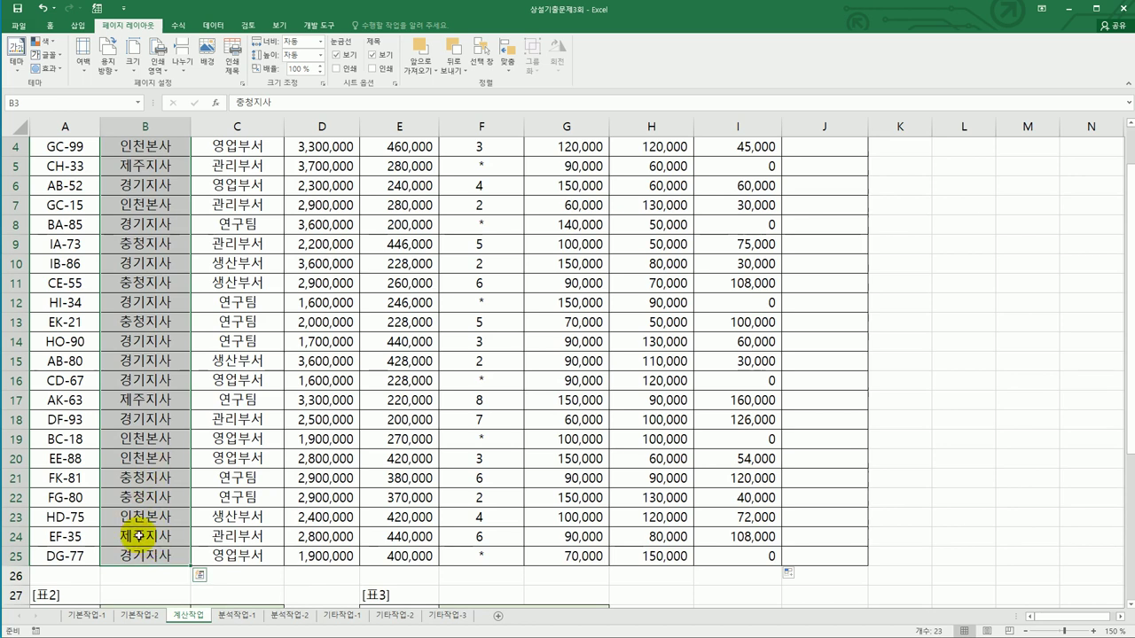
{"action": "scroll", "coordinate": [139, 537], "scroll_direction": "down", "scroll_amount": 2}
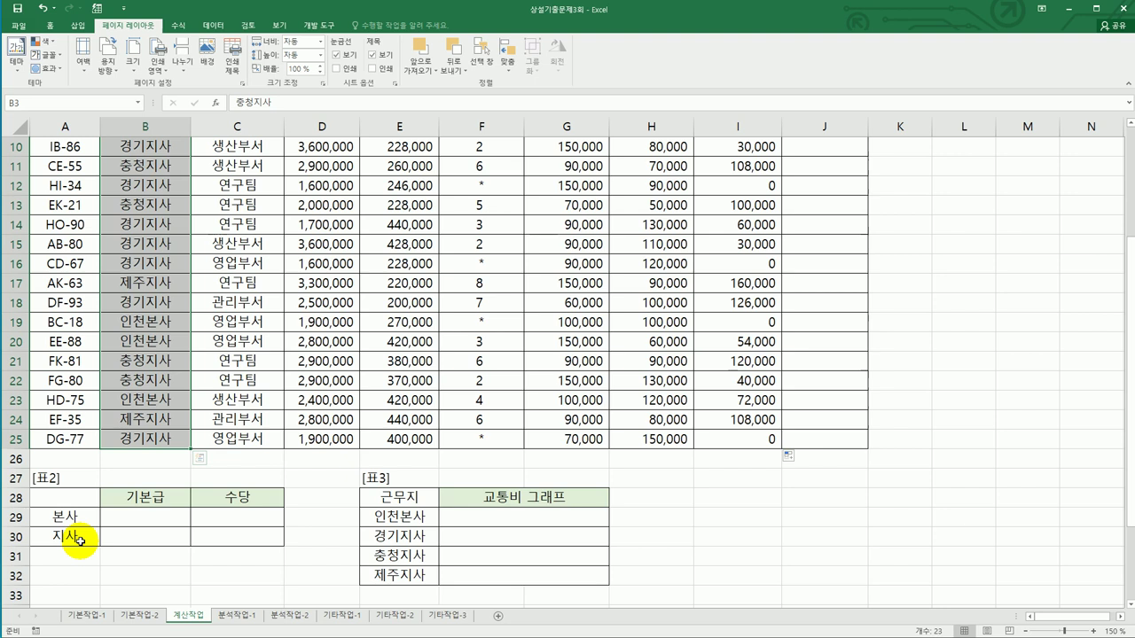
{"action": "scroll", "coordinate": [297, 523], "scroll_direction": "up", "scroll_amount": 3}
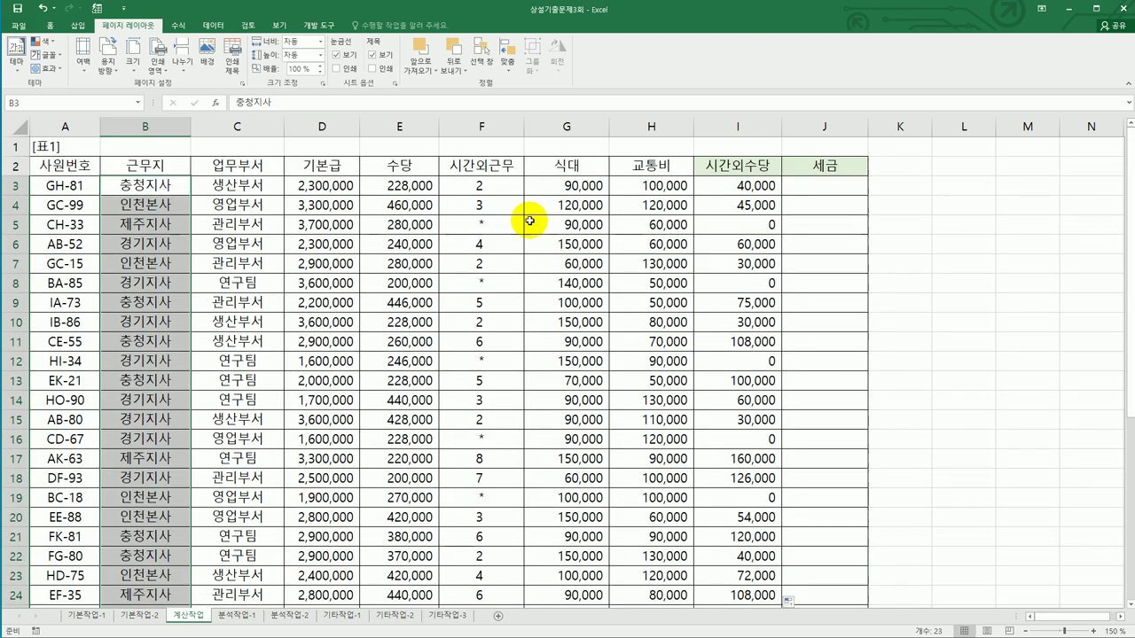
{"action": "left_click_drag", "start_coordinate": [499, 187], "coordinate": [495, 222]}
{"action": "left_click", "coordinate": [495, 222]}
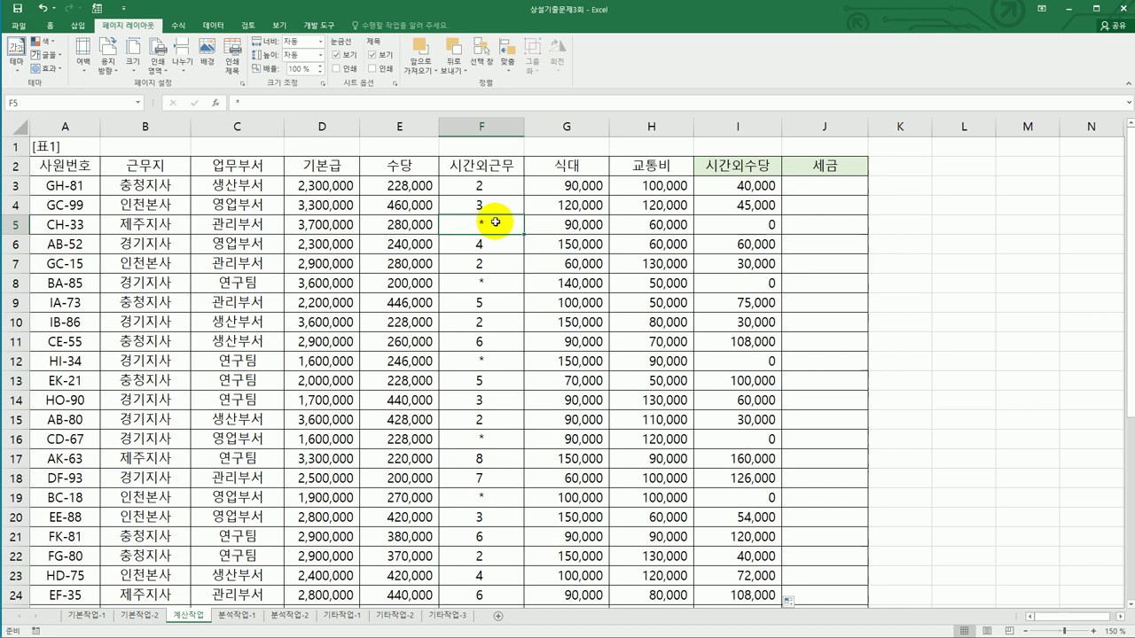
Start the 본사 기본급 formula in B29 with a MAX function, an opening condition parenthesis and a nested RIGHT function
{"action": "scroll", "coordinate": [470, 248], "scroll_direction": "down", "scroll_amount": 3}
{"action": "left_click", "coordinate": [147, 520]}
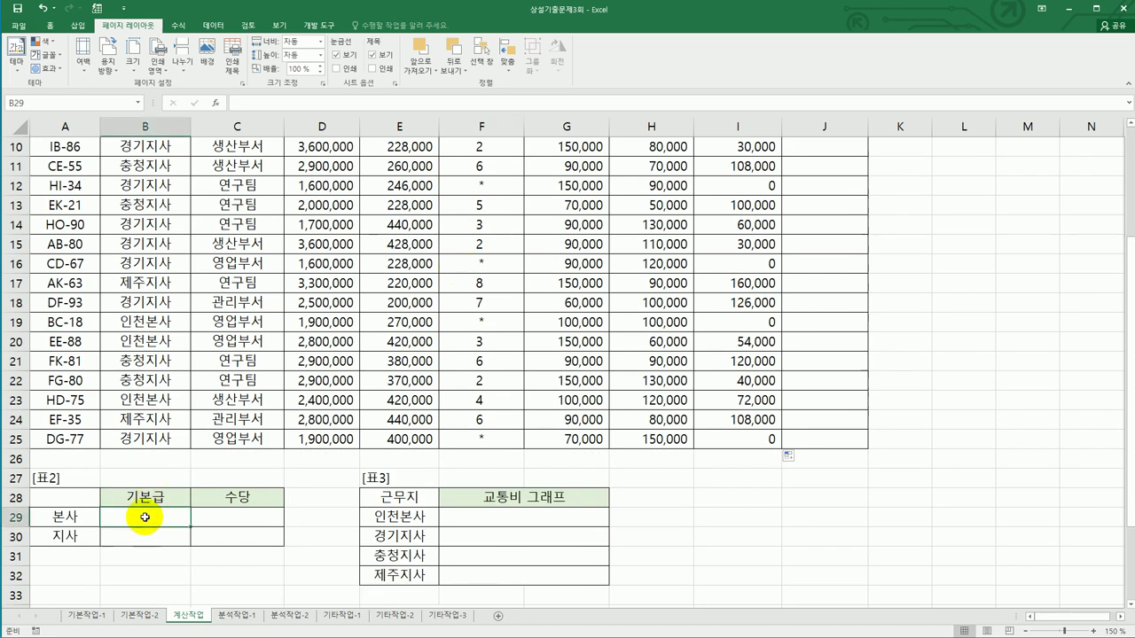
{"action": "type", "text": "="}
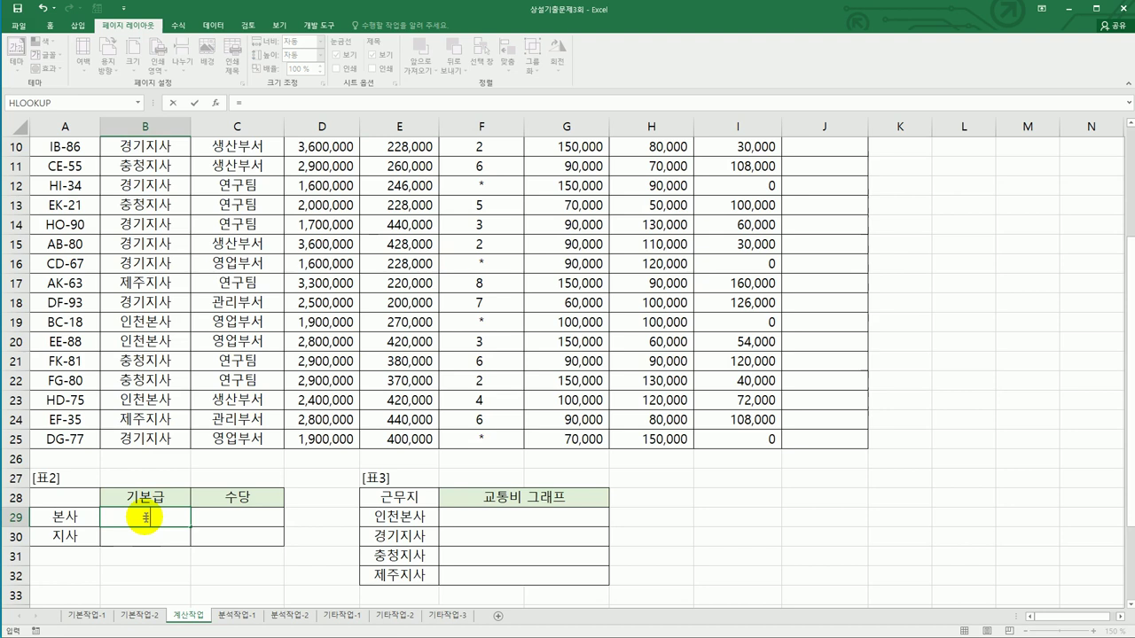
{"action": "type", "text": "ma"}
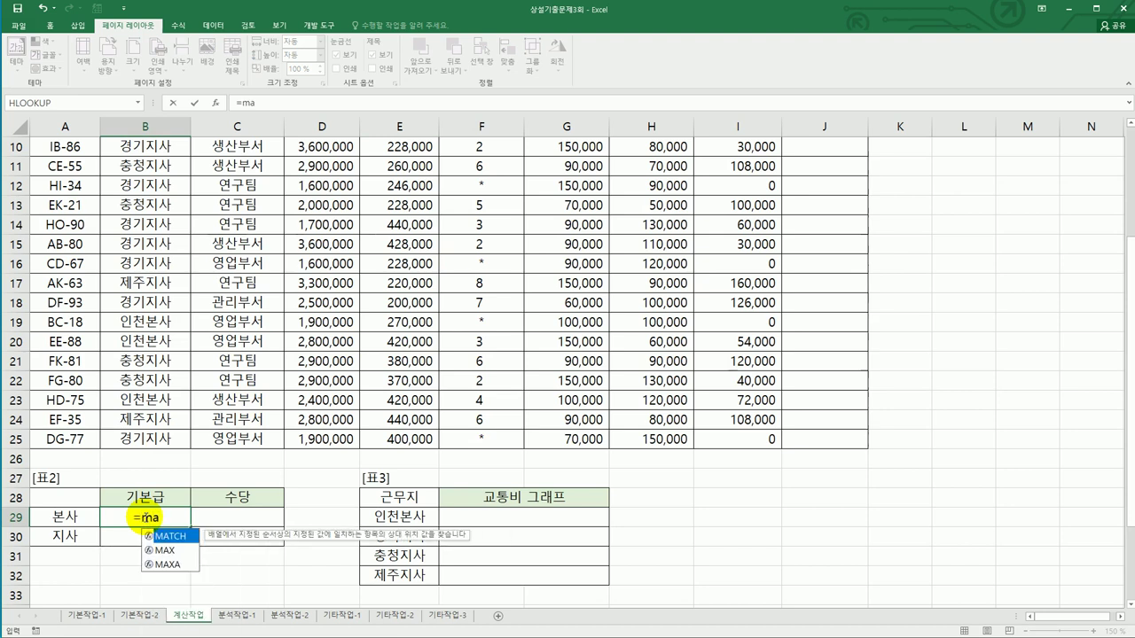
{"action": "double_click", "coordinate": [158, 552]}
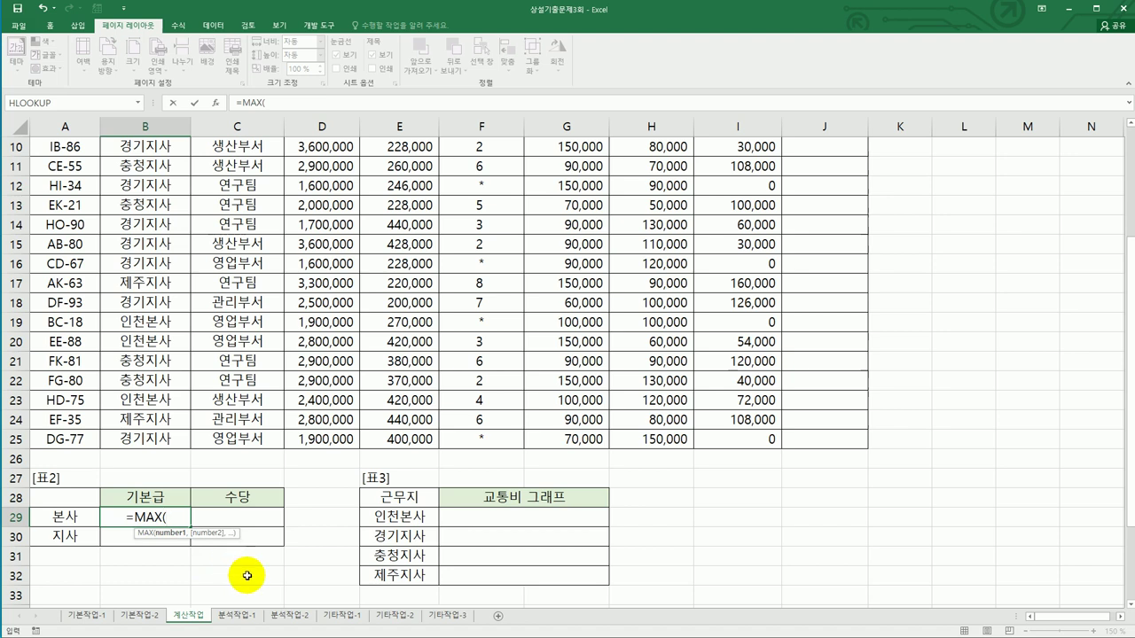
{"action": "type", "text": "("}
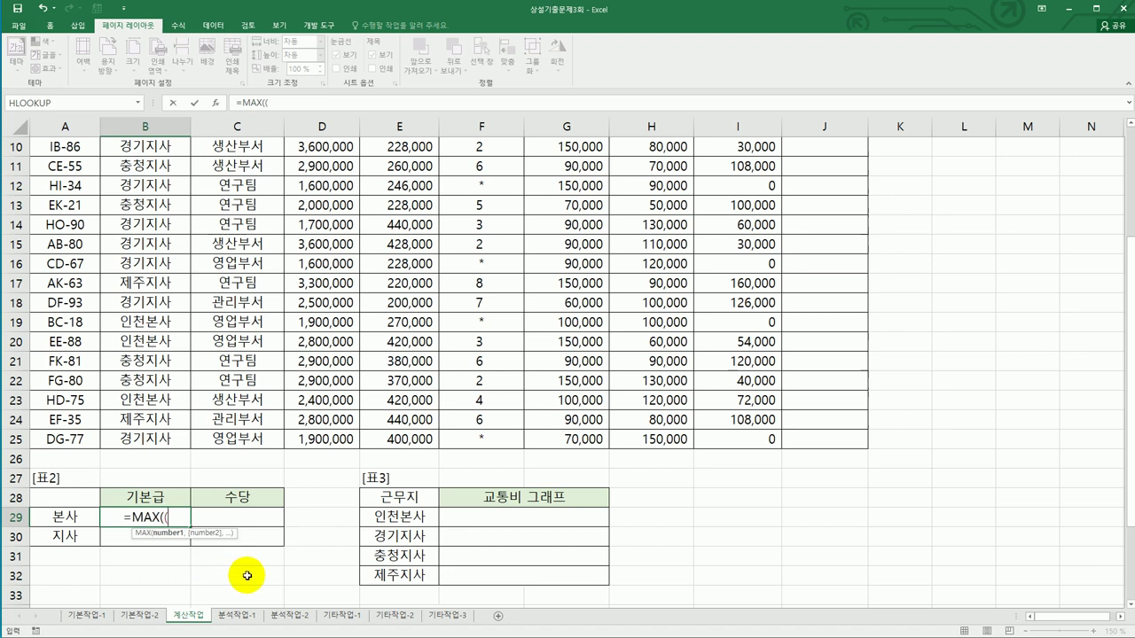
{"action": "type", "text": "ri"}
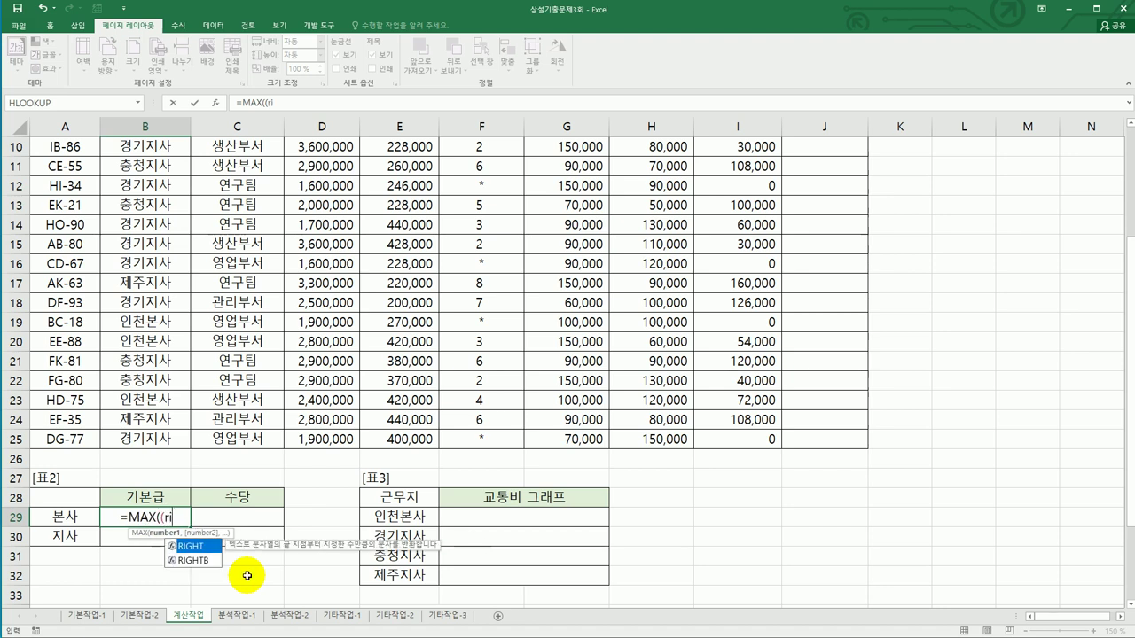
{"action": "type", "text": "ght("}
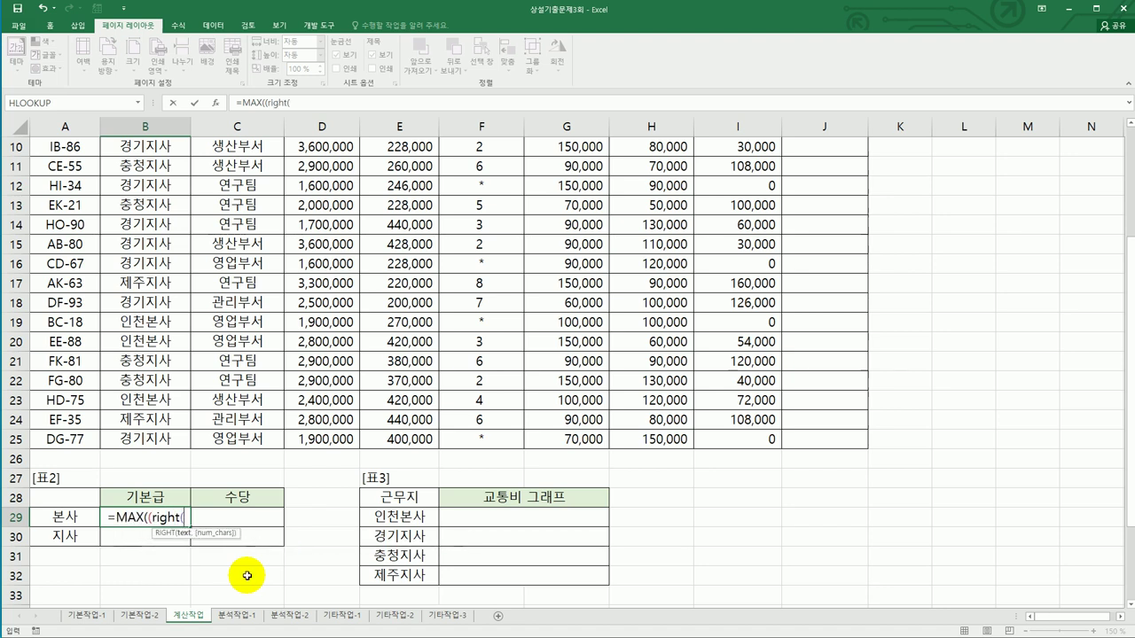
Complete the first condition in the B29 formula as RIGHT($B$3:$B$25,2)=$A29, keeping only column A of the label reference fixed
{"action": "scroll", "coordinate": [240, 390], "scroll_direction": "up", "scroll_amount": 3}
{"action": "left_click_drag", "start_coordinate": [149, 180], "coordinate": [128, 574]}
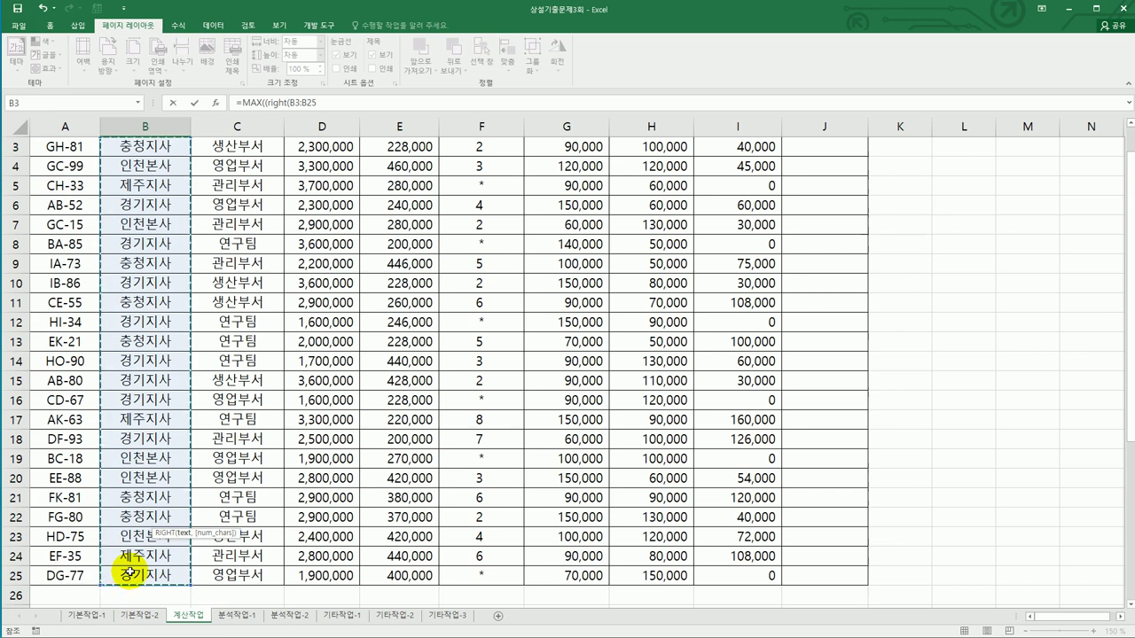
{"action": "key", "text": "F4"}
{"action": "scroll", "coordinate": [129, 573], "scroll_direction": "down", "scroll_amount": 5}
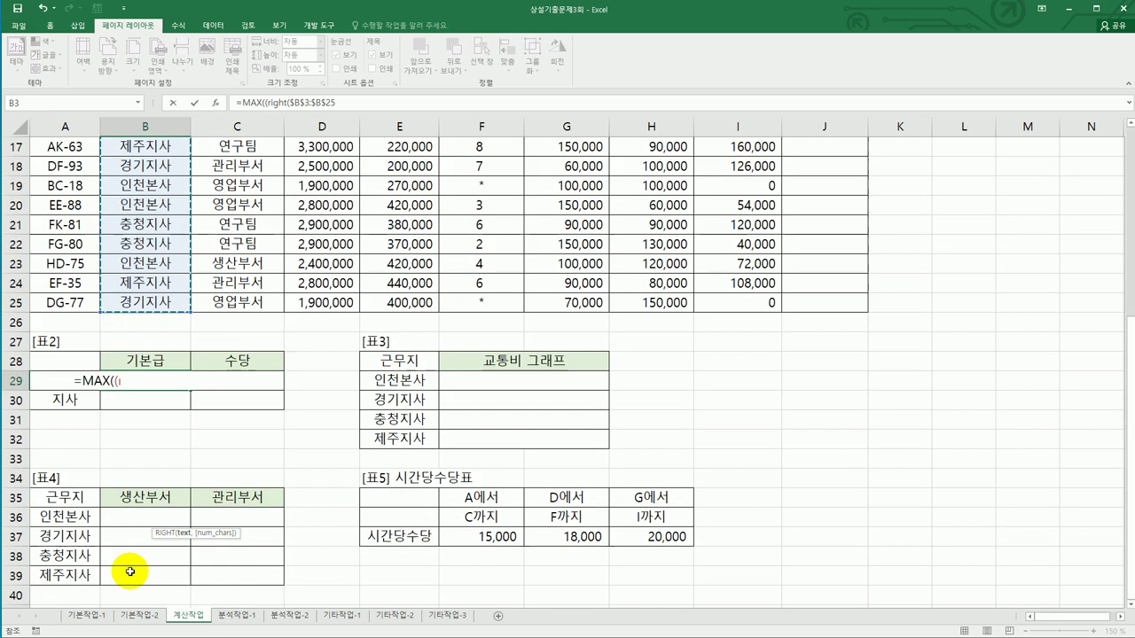
{"action": "type", "text": ","}
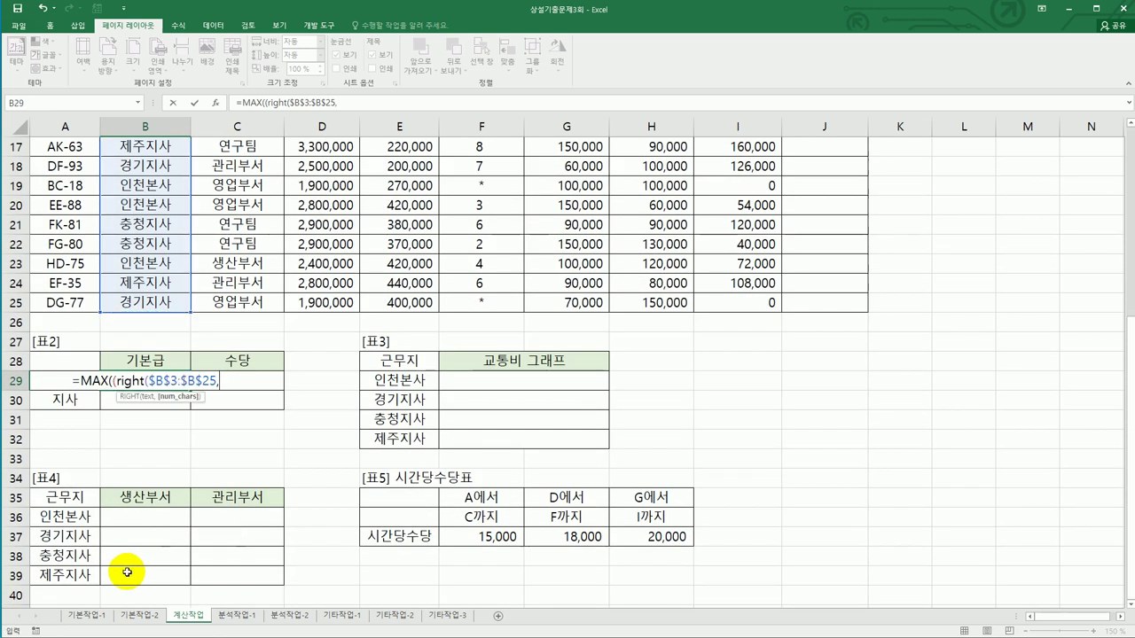
{"action": "type", "text": "2)="}
{"action": "key", "text": "Left"}
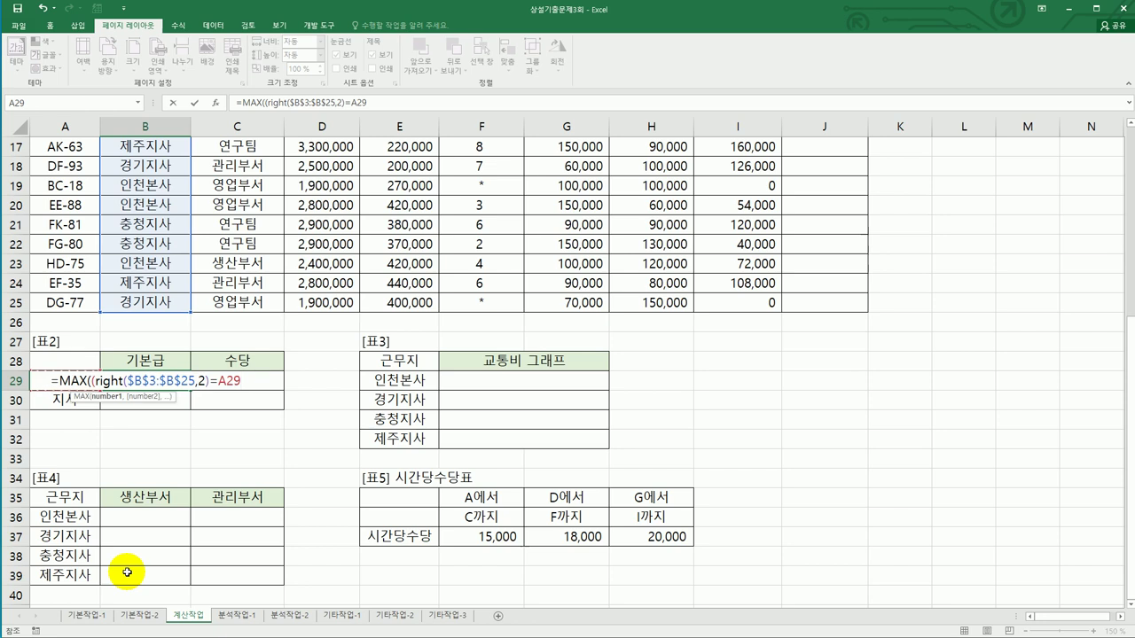
{"action": "key", "text": "F4"}
{"action": "key", "text": "F4"}
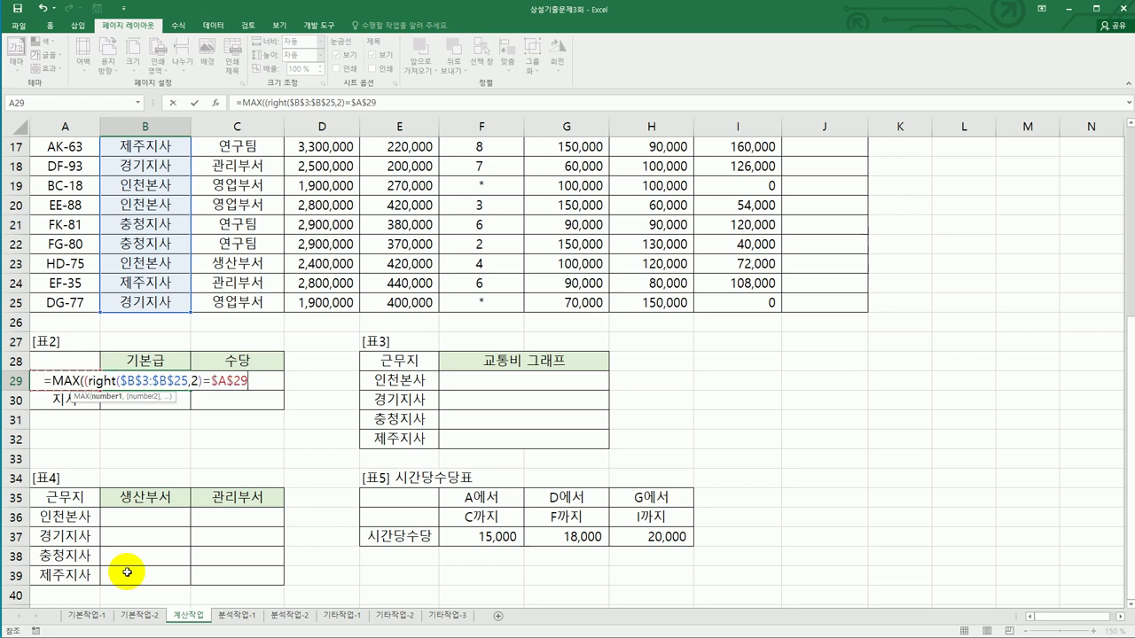
{"action": "key", "text": "F4"}
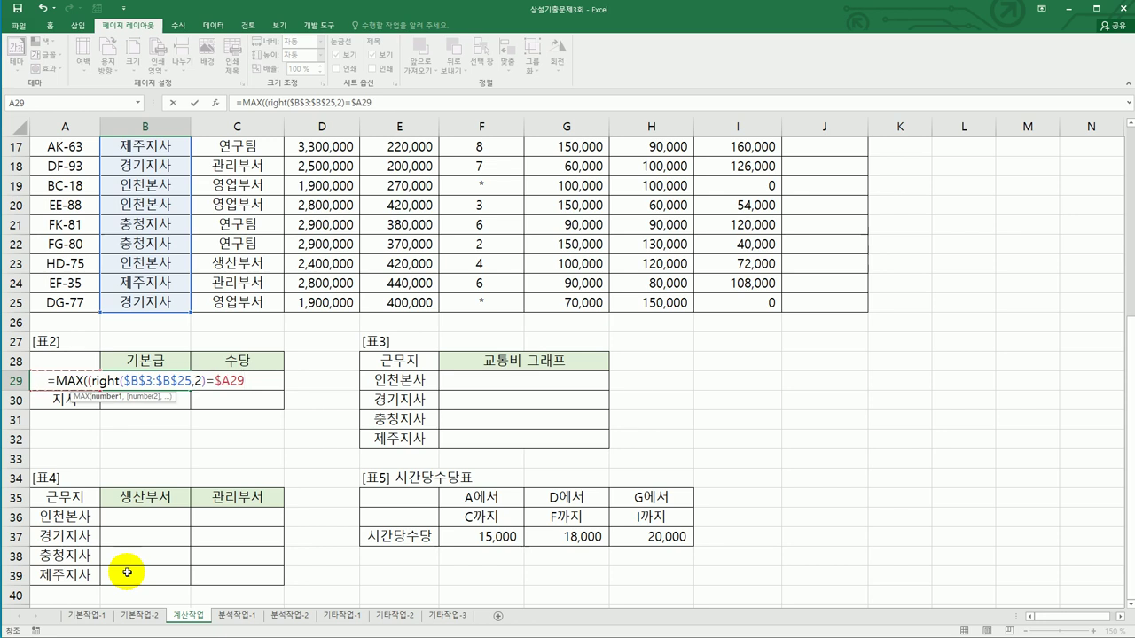
{"action": "type", "text": ")"}
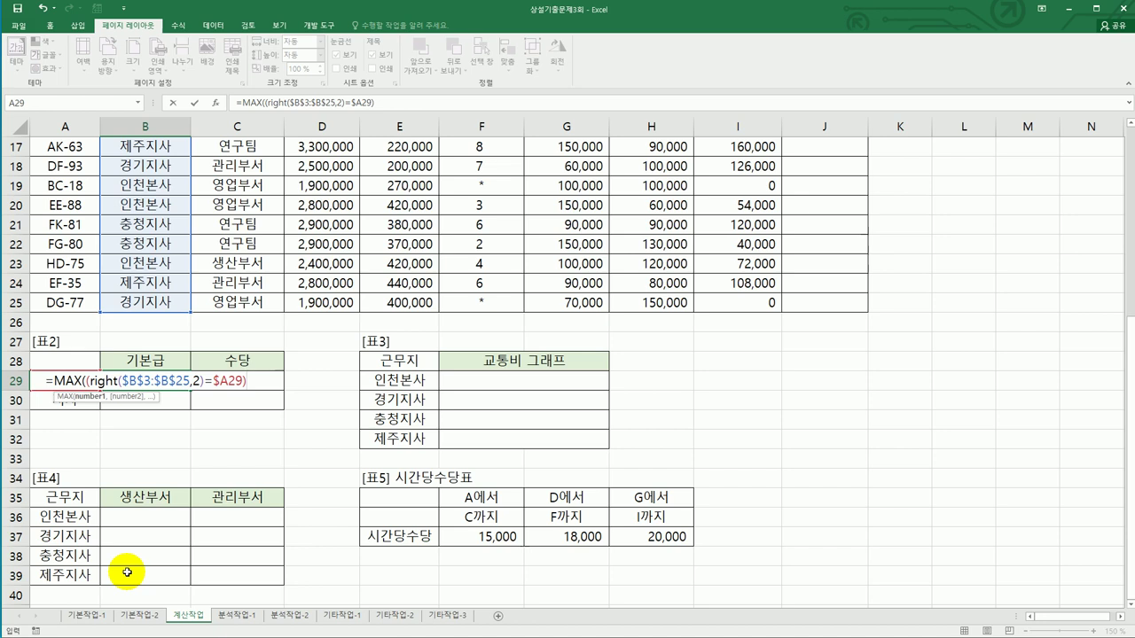
Multiply the condition in B29 by ISNUMBER($F$3:$F$25) to restrict it to numeric 시간외근무 entries
{"action": "type", "text": "*"}
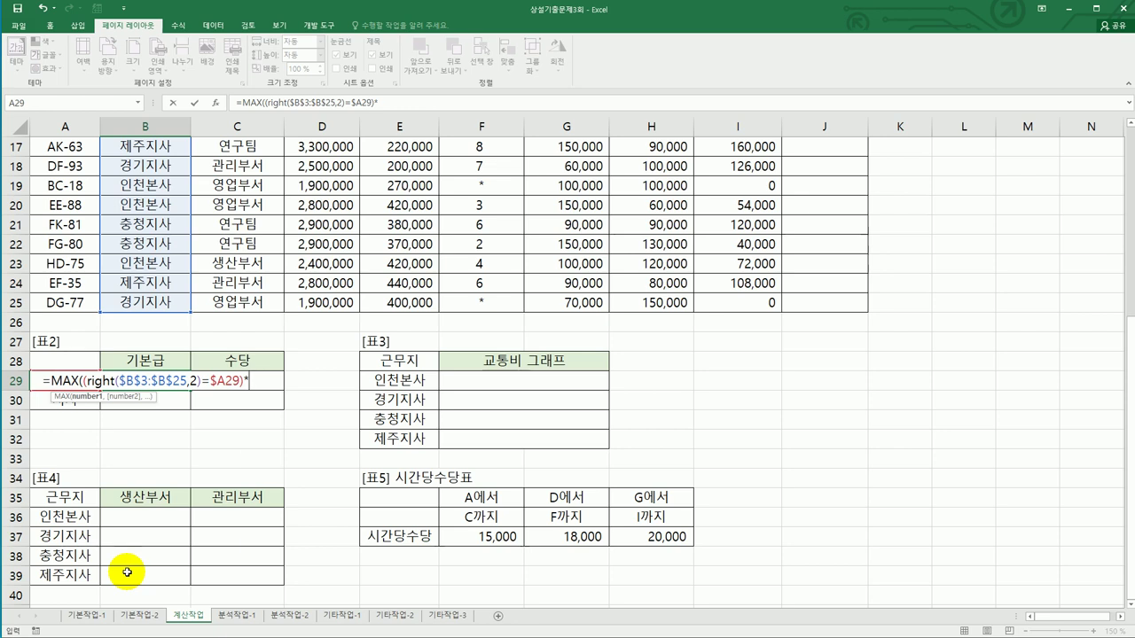
{"action": "type", "text": "isn"}
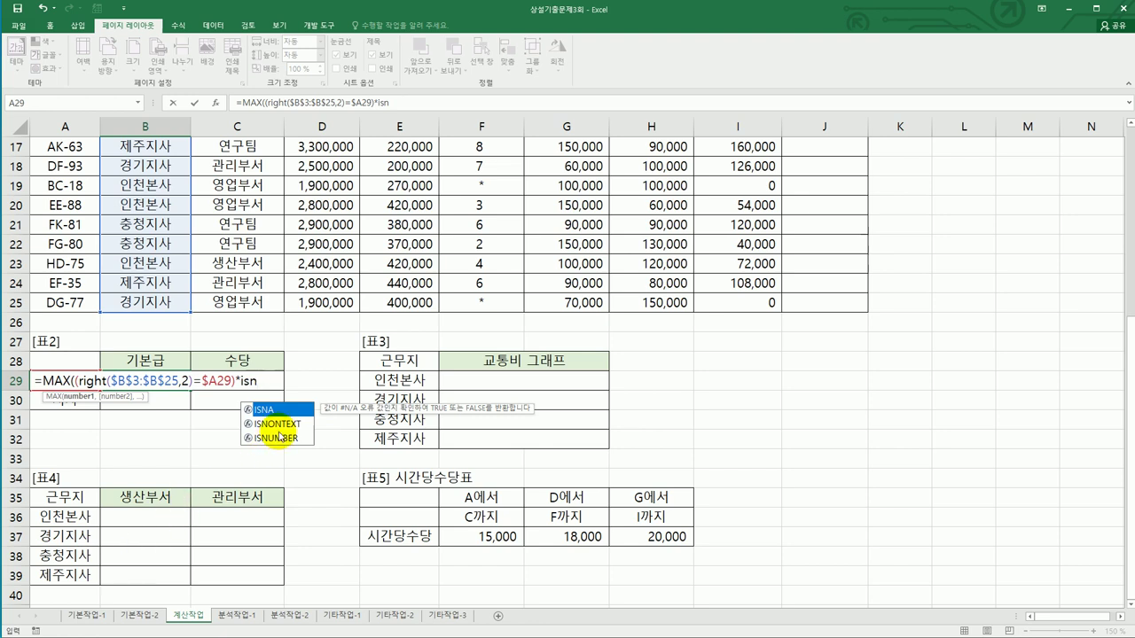
{"action": "left_click", "coordinate": [281, 437]}
{"action": "double_click", "coordinate": [280, 437]}
{"action": "scroll", "coordinate": [572, 362], "scroll_direction": "up", "scroll_amount": 2}
{"action": "scroll", "coordinate": [571, 361], "scroll_direction": "up", "scroll_amount": 4}
{"action": "left_click_drag", "start_coordinate": [487, 190], "coordinate": [471, 577]}
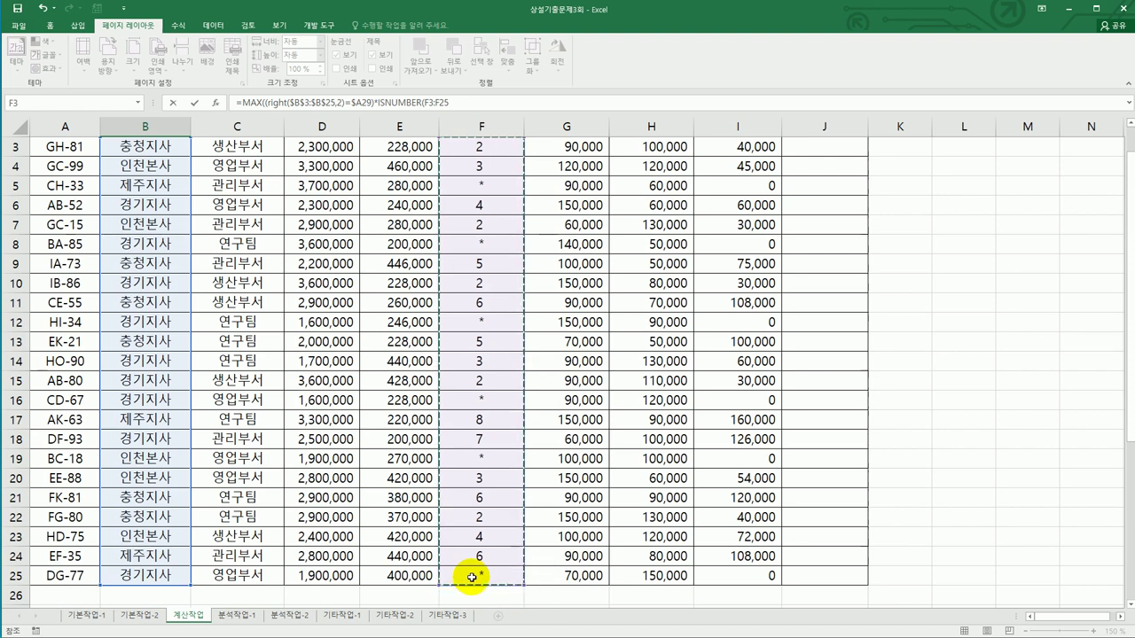
{"action": "key", "text": "F4"}
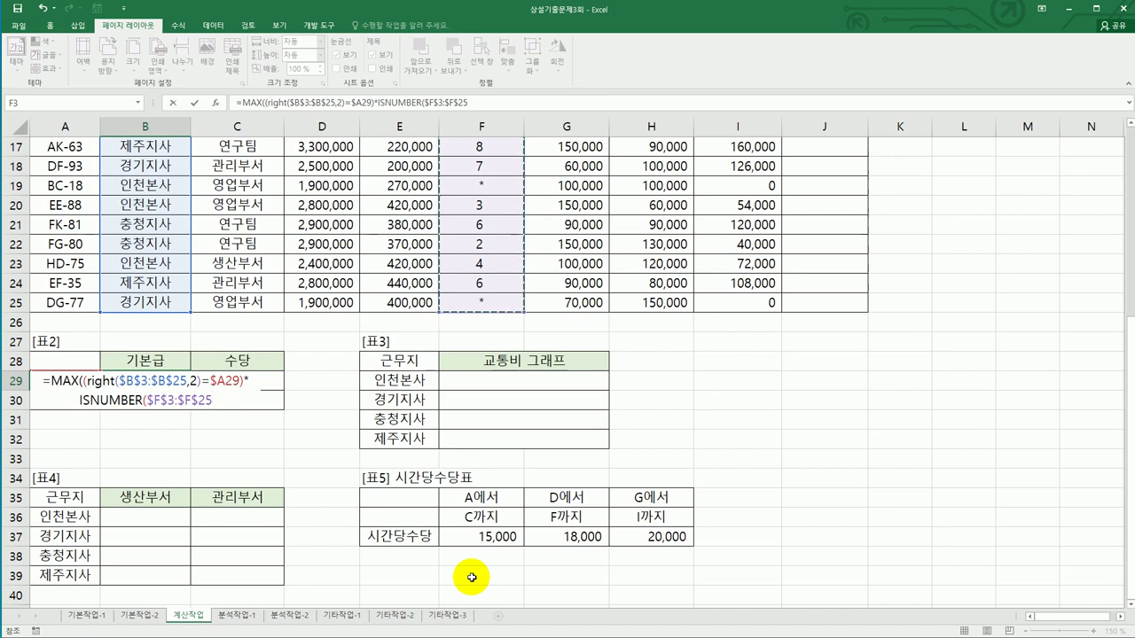
{"action": "type", "text": ")"}
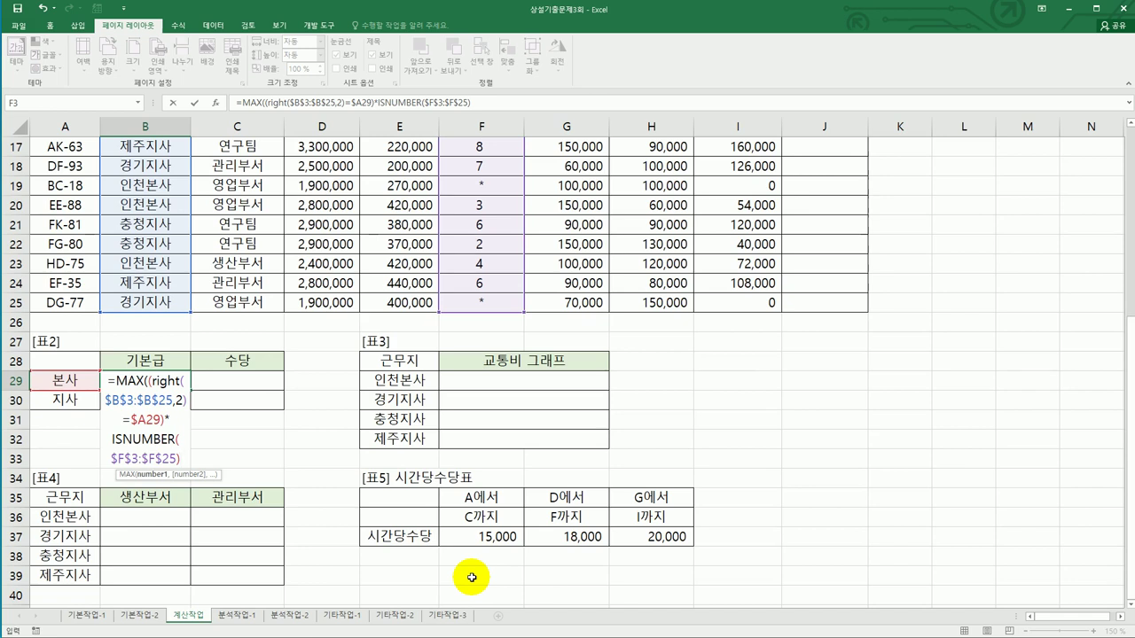
Multiply the B29 conditions by the 기본급 range D$3:D$25 with only its rows fixed, and close the MAX function
{"action": "type", "text": "*"}
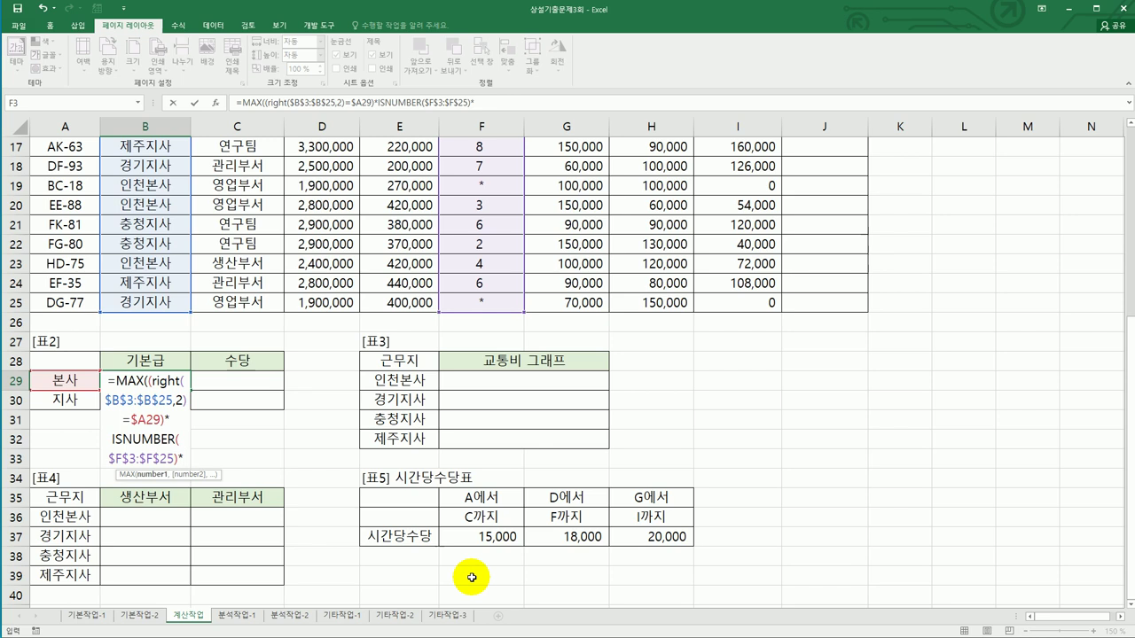
{"action": "scroll", "coordinate": [470, 496], "scroll_direction": "up", "scroll_amount": 6}
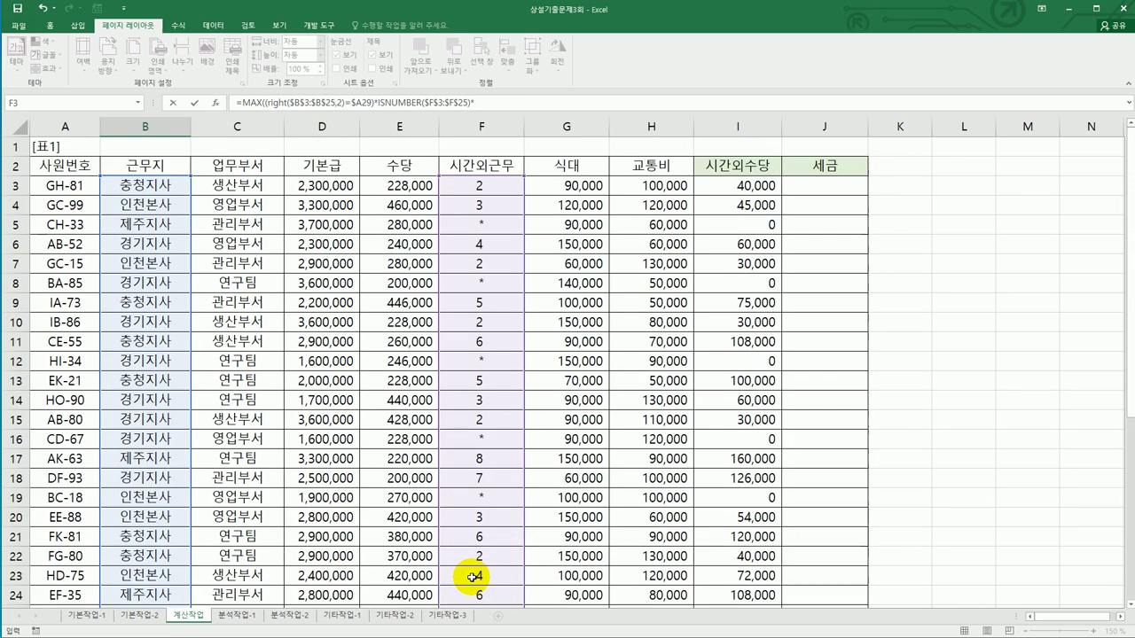
{"action": "left_click_drag", "start_coordinate": [321, 185], "coordinate": [315, 575]}
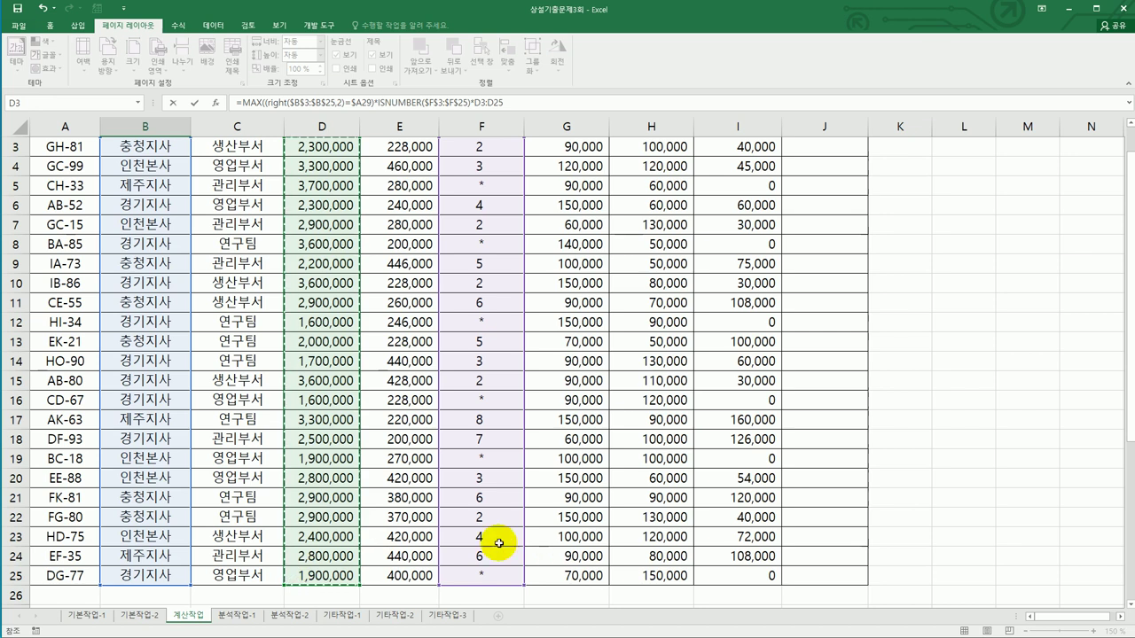
{"action": "scroll", "coordinate": [498, 544], "scroll_direction": "down", "scroll_amount": 2}
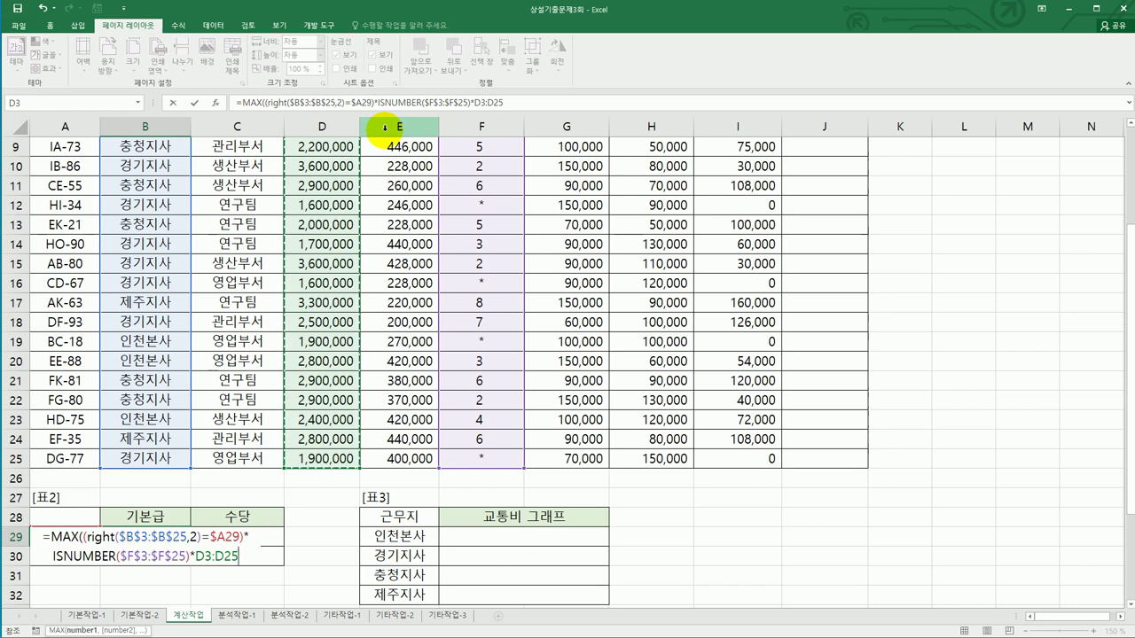
{"action": "key", "text": "F4"}
{"action": "key", "text": "F4"}
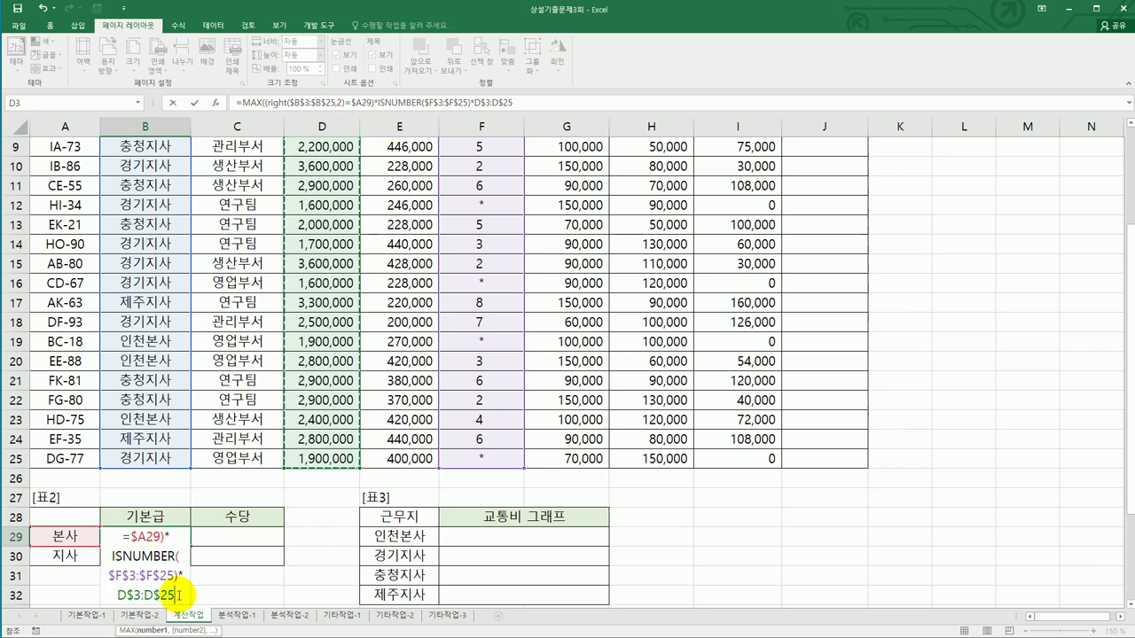
{"action": "type", "text": ")"}
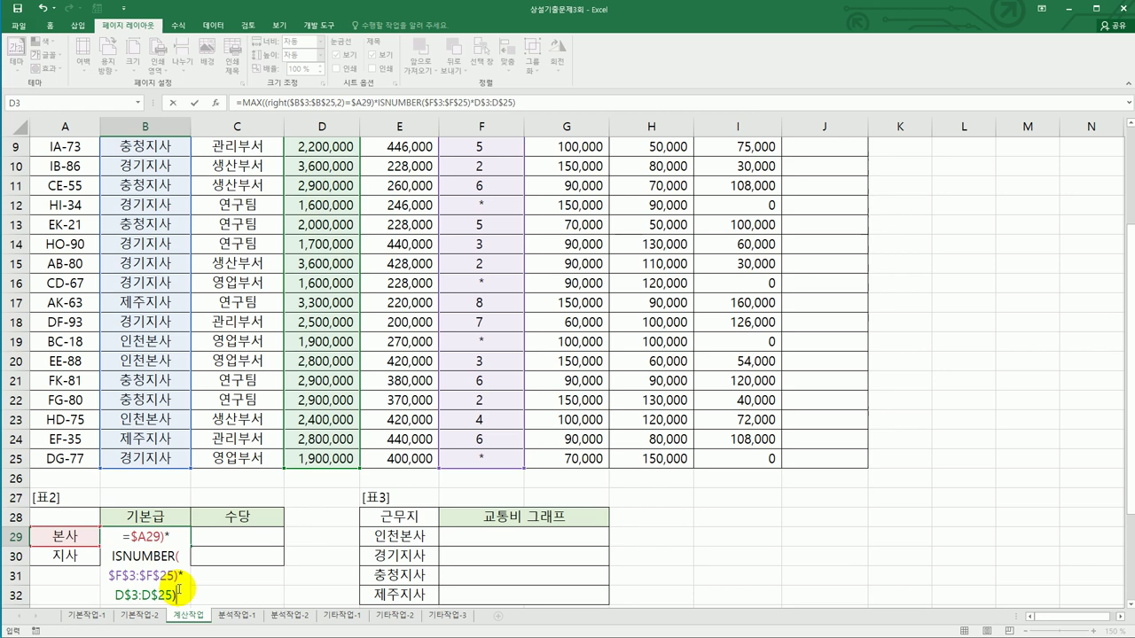
Enter the B29 formula as an array formula, fill it across B29:C30 of 표2 and check C30
{"action": "key", "text": "ctrl+shift+Return"}
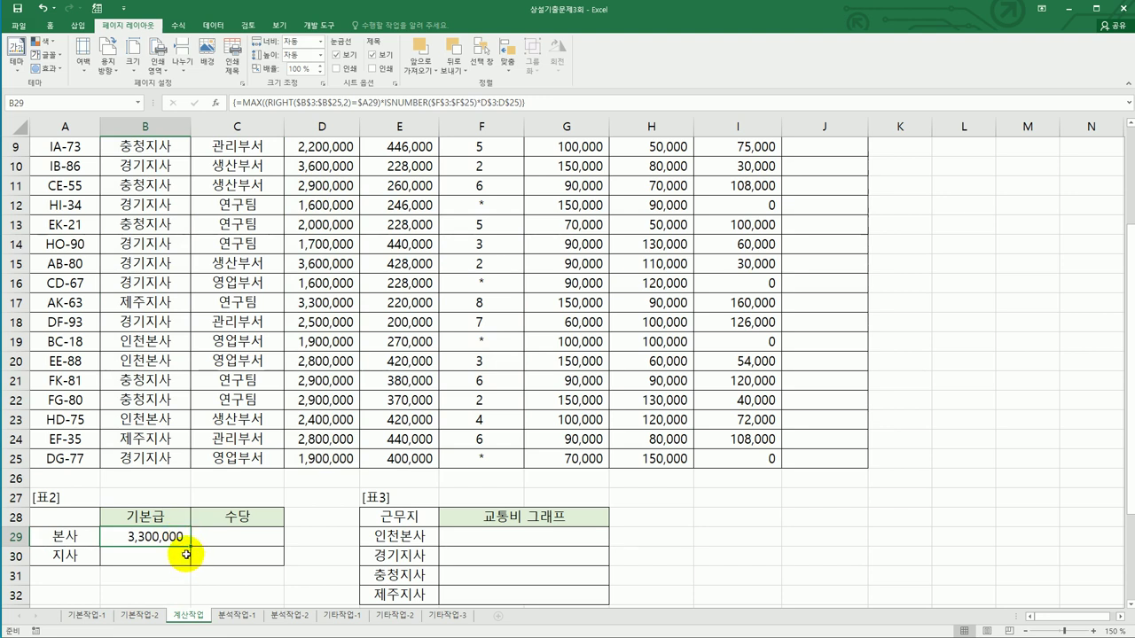
{"action": "left_click_drag", "start_coordinate": [189, 549], "coordinate": [267, 568]}
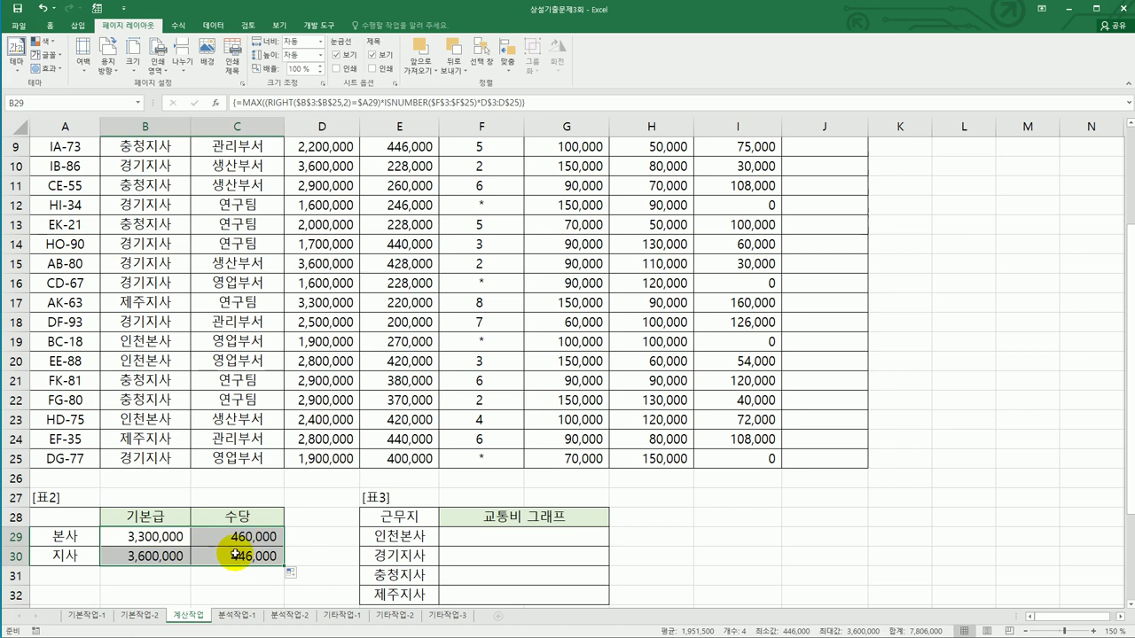
{"action": "left_click", "coordinate": [235, 555]}
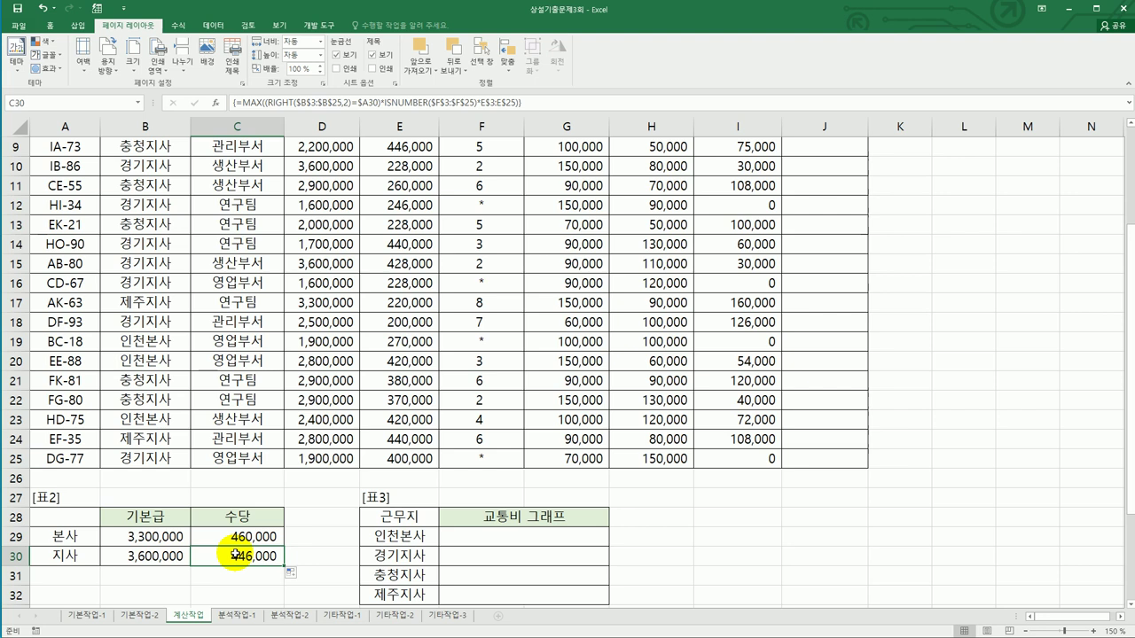
Start an AVERAGEIF formula in the first 교통비 그래프 cell (F29) of 표3 and open its function arguments
{"action": "scroll", "coordinate": [233, 555], "scroll_direction": "up", "scroll_amount": 3}
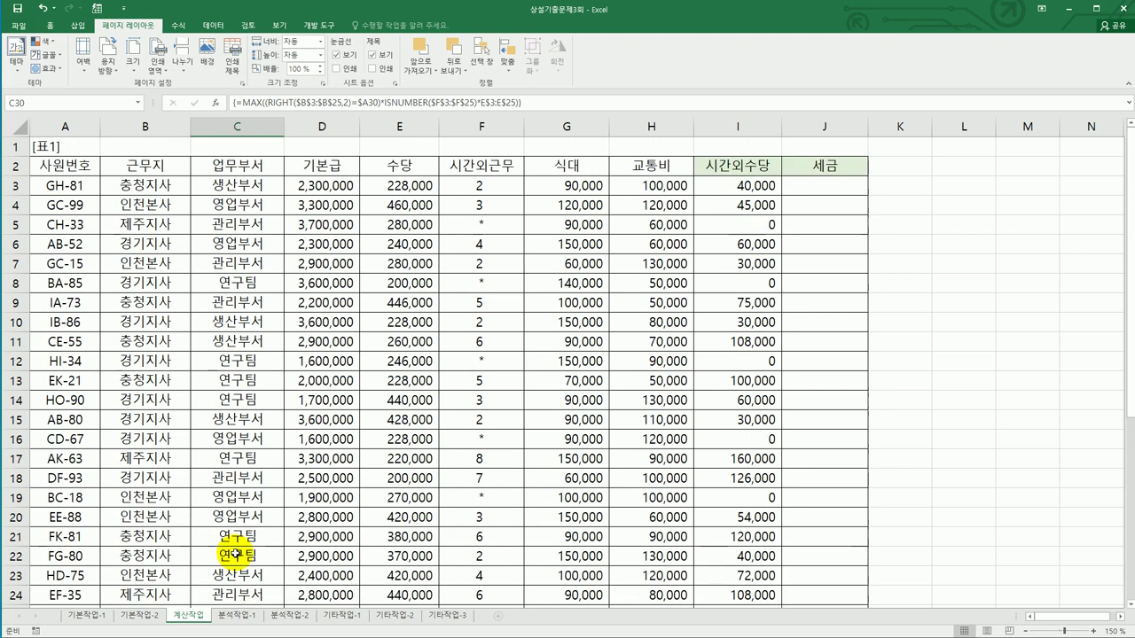
{"action": "left_click", "coordinate": [125, 188]}
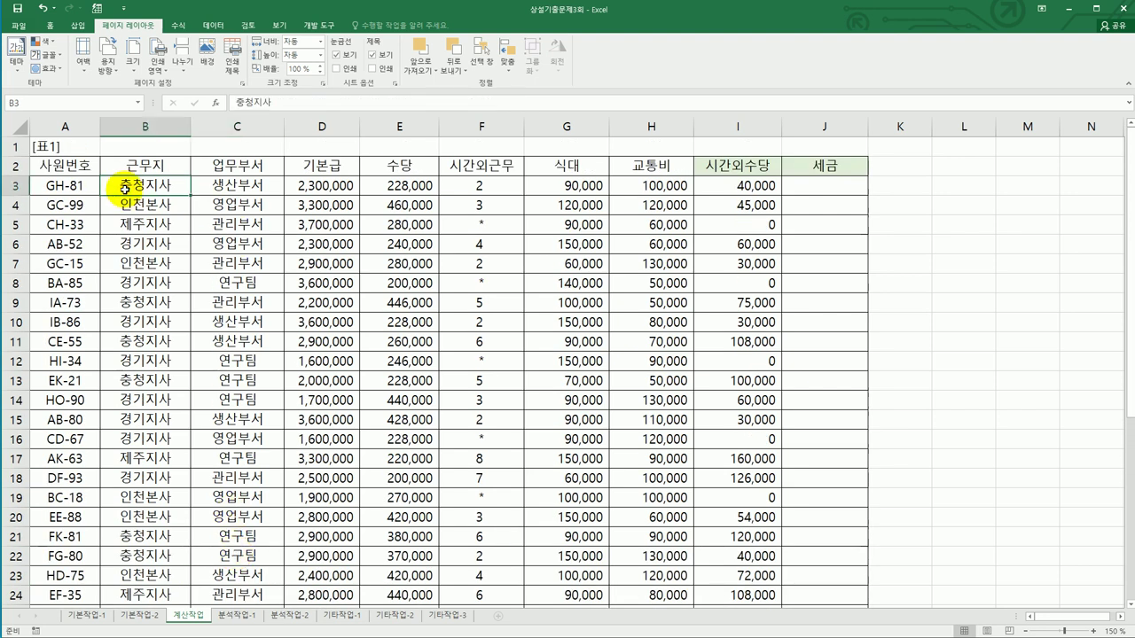
{"action": "left_click", "coordinate": [663, 187]}
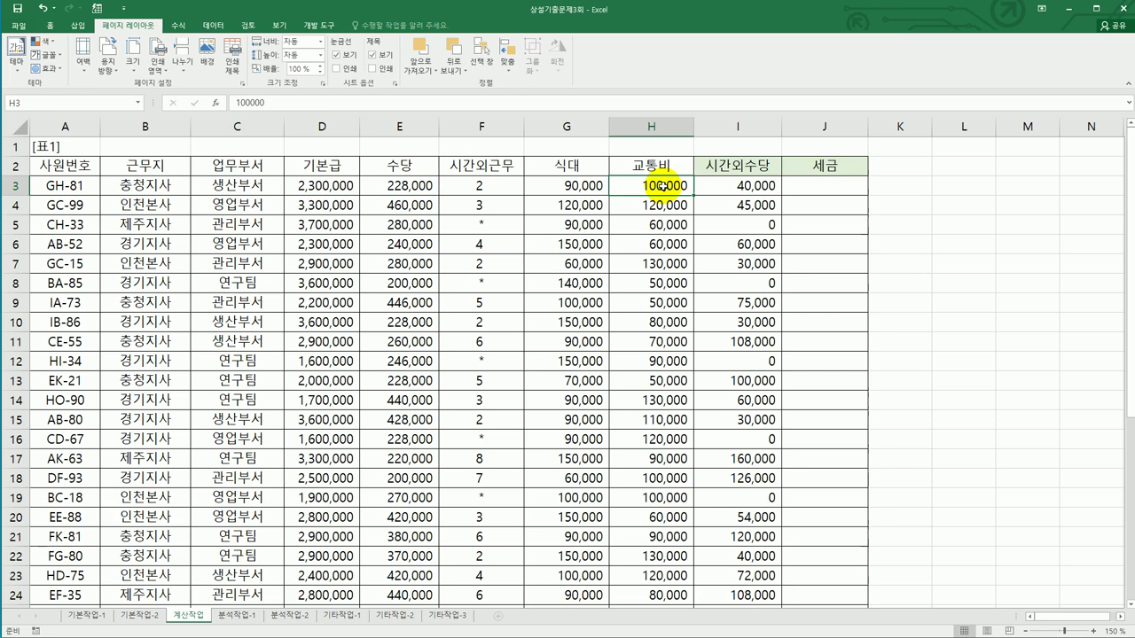
{"action": "scroll", "coordinate": [653, 261], "scroll_direction": "down", "scroll_amount": 4}
{"action": "left_click_drag", "start_coordinate": [562, 465], "coordinate": [561, 517]}
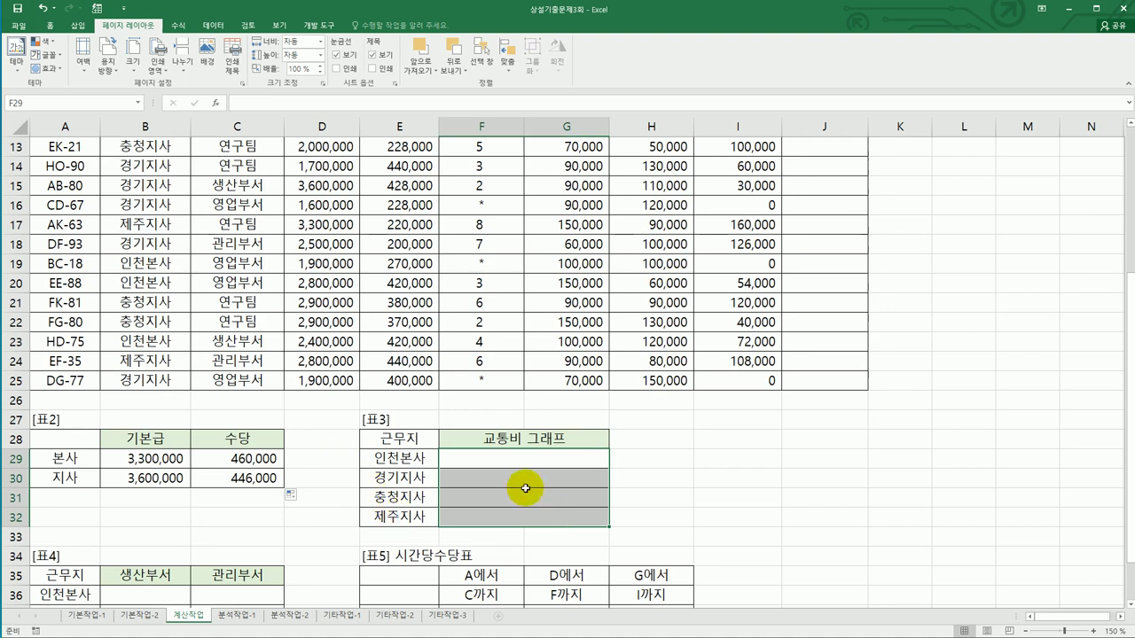
{"action": "left_click", "coordinate": [518, 459]}
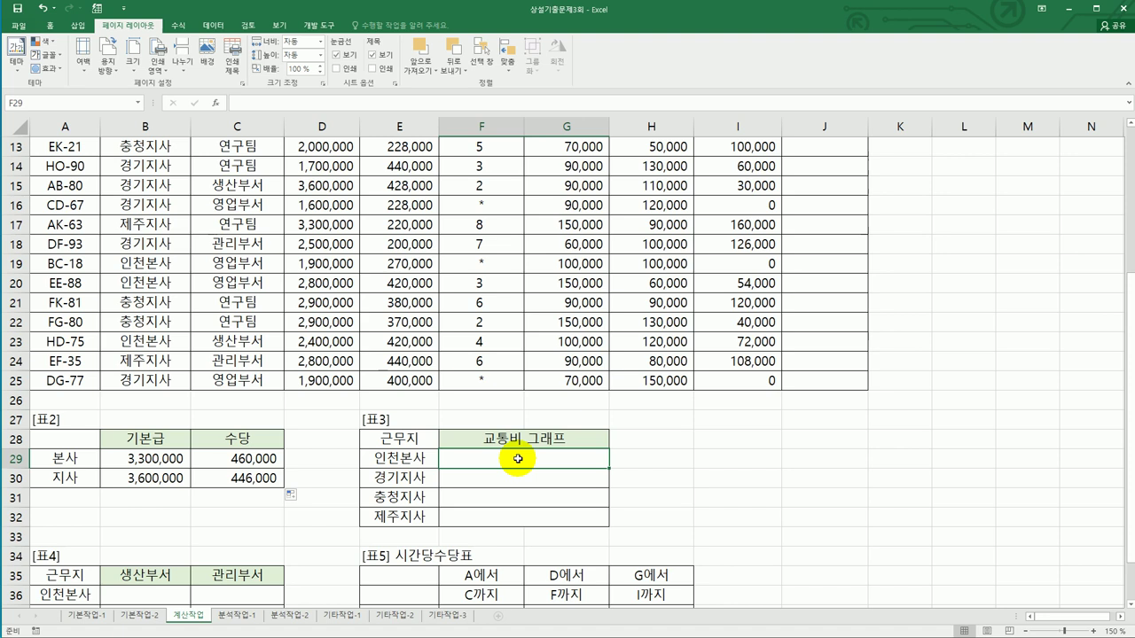
{"action": "type", "text": "=av"}
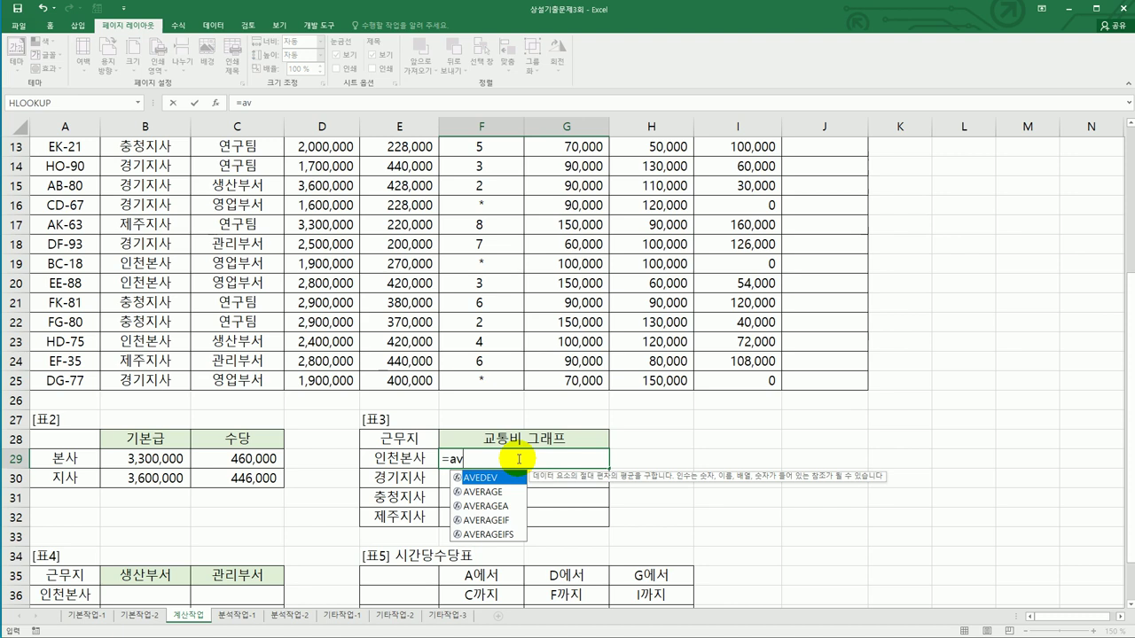
{"action": "double_click", "coordinate": [484, 523]}
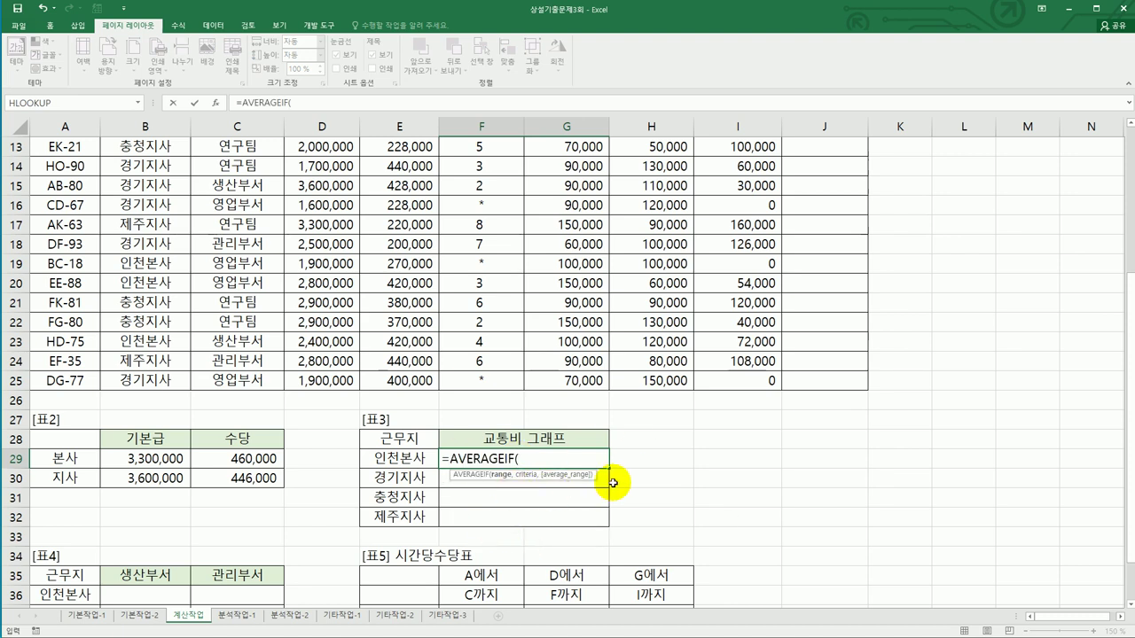
{"action": "left_click", "coordinate": [215, 103]}
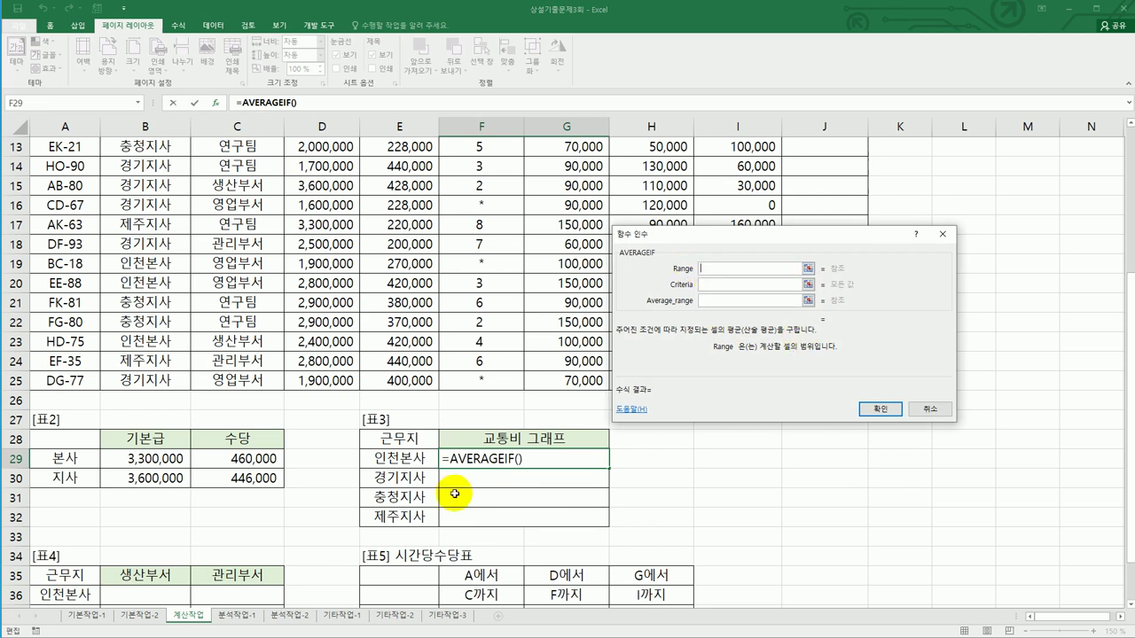
Set the AVERAGEIF range to the 근무지 cells $B$3:$B$25 as an absolute reference and the criteria to E29
{"action": "scroll", "coordinate": [425, 510], "scroll_direction": "up", "scroll_amount": 4}
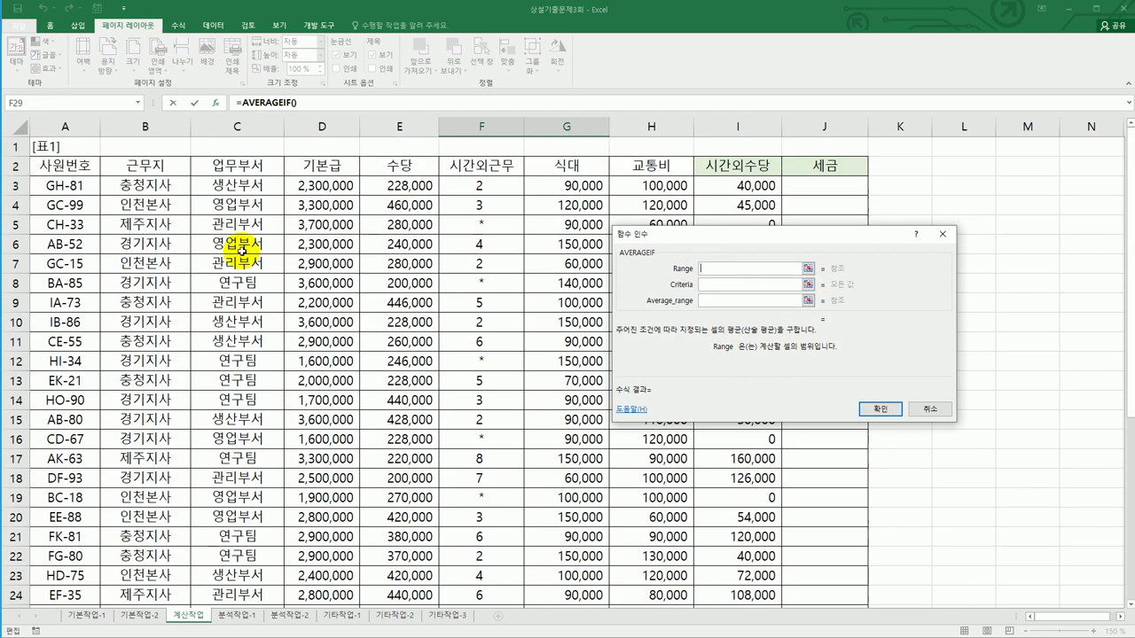
{"action": "left_click", "coordinate": [158, 186]}
{"action": "left_click_drag", "start_coordinate": [158, 186], "coordinate": [139, 573]}
{"action": "scroll", "coordinate": [578, 560], "scroll_direction": "down", "scroll_amount": 2}
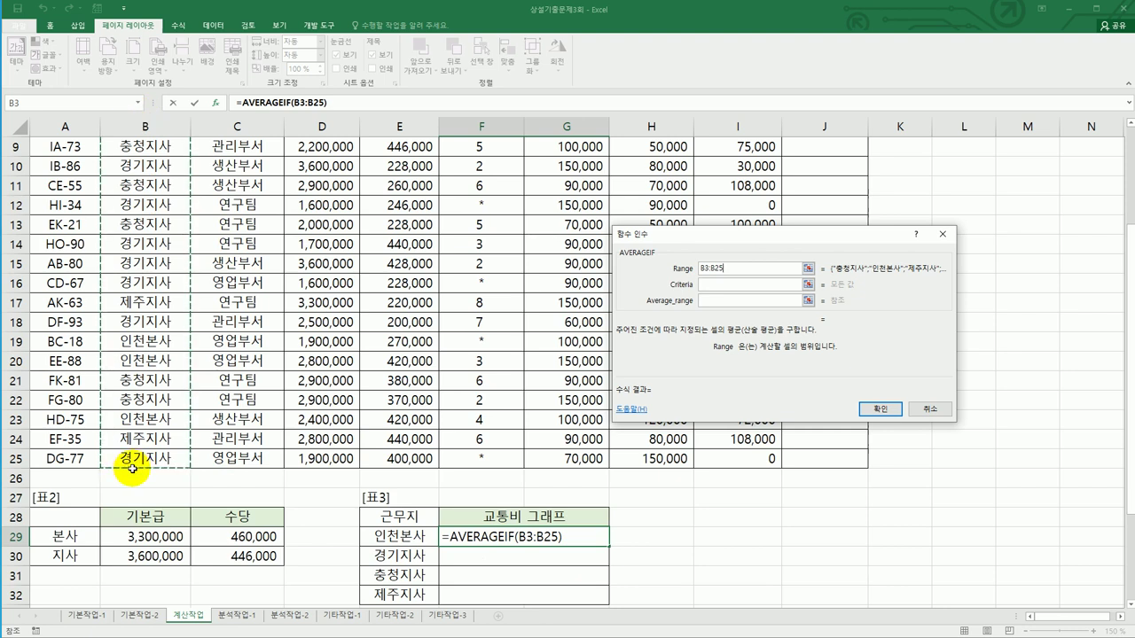
{"action": "key", "text": "F4"}
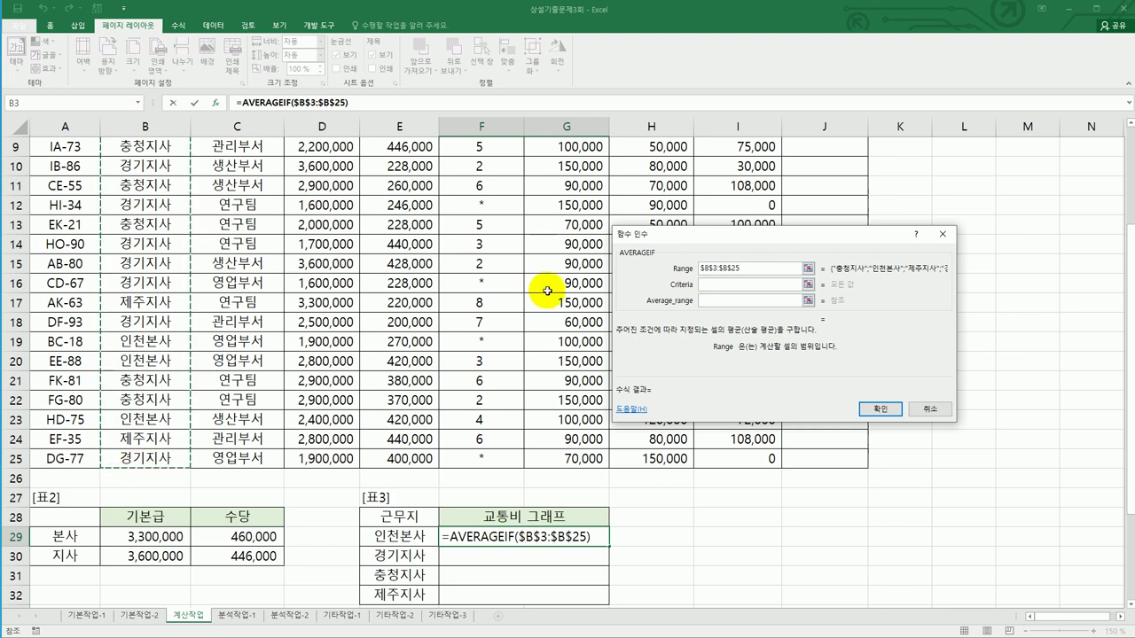
{"action": "left_click", "coordinate": [705, 284]}
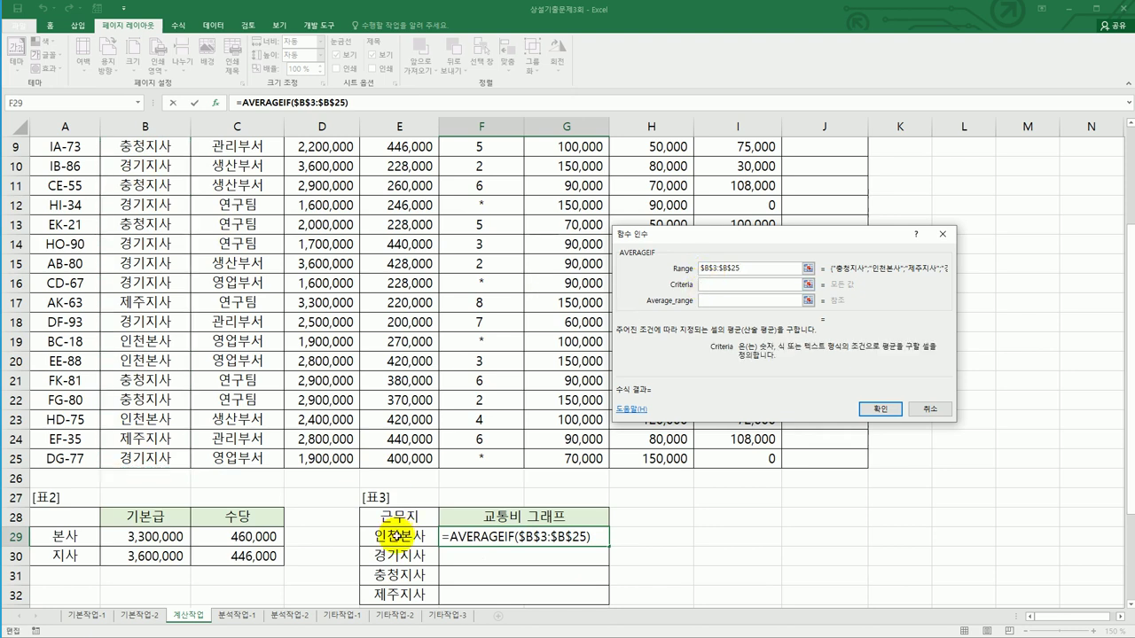
{"action": "left_click", "coordinate": [396, 537]}
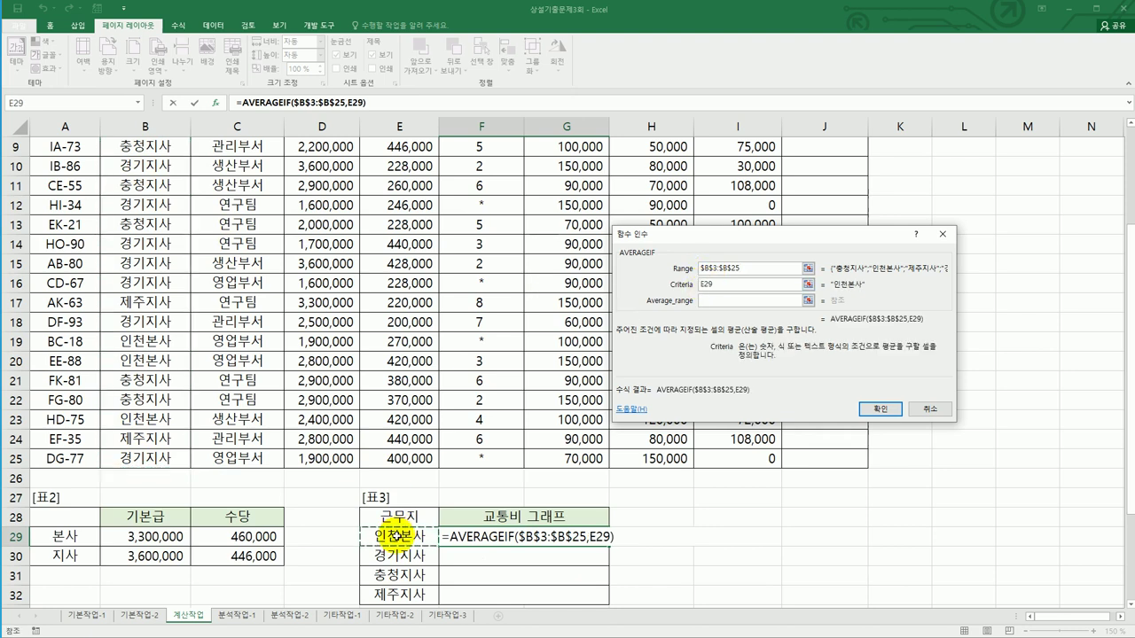
Set the average range to the absolute 교통비 cells $H$3:$H$25, confirm the function, and fill the formula down to F32
{"action": "left_click", "coordinate": [717, 301]}
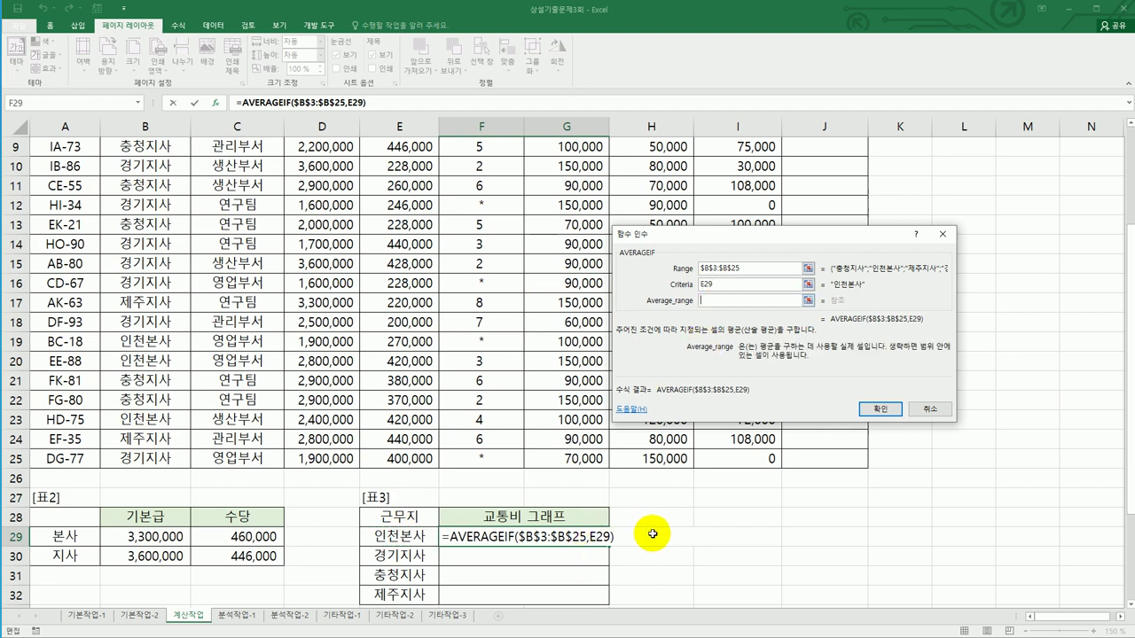
{"action": "scroll", "coordinate": [649, 535], "scroll_direction": "up", "scroll_amount": 2}
{"action": "scroll", "coordinate": [652, 535], "scroll_direction": "up", "scroll_amount": 1}
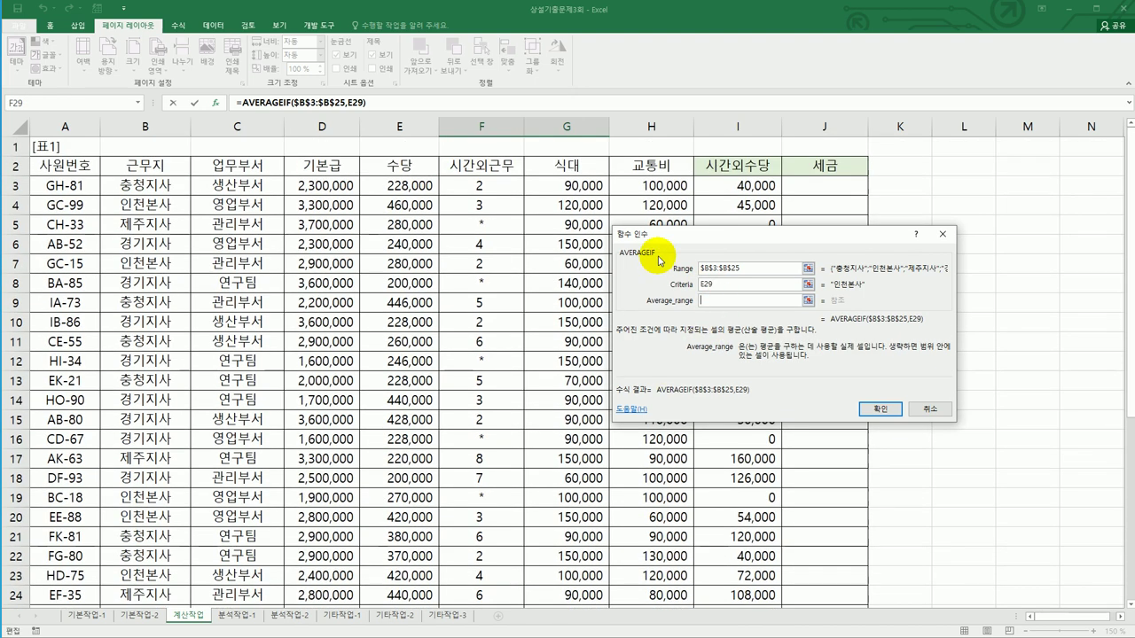
{"action": "left_click_drag", "start_coordinate": [653, 188], "coordinate": [636, 569]}
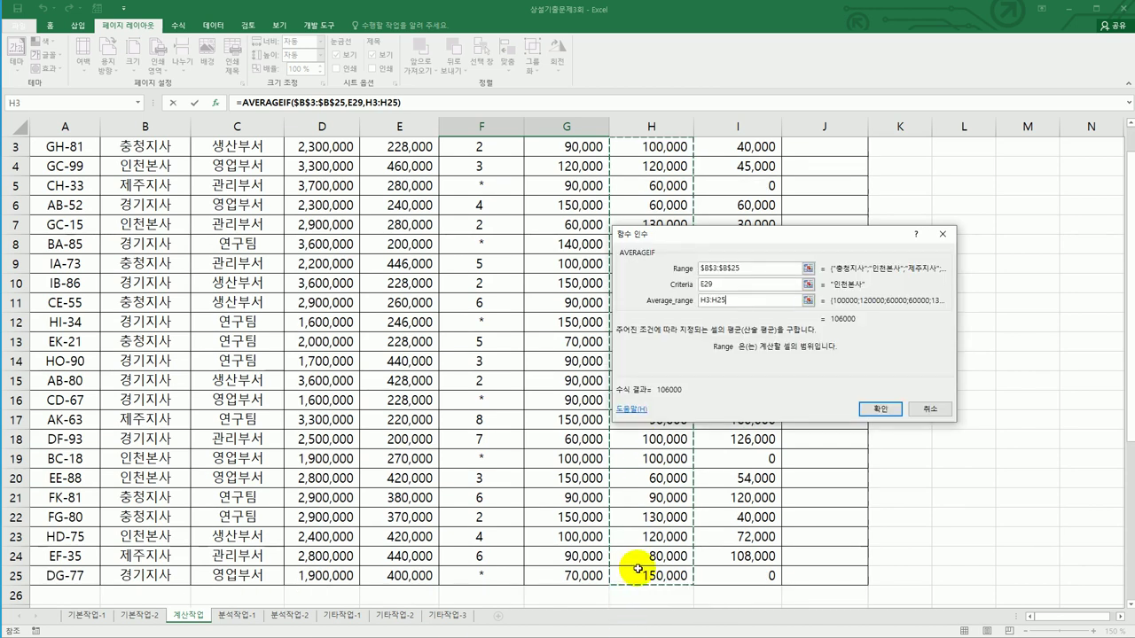
{"action": "scroll", "coordinate": [636, 568], "scroll_direction": "down", "scroll_amount": 5}
{"action": "key", "text": "F4"}
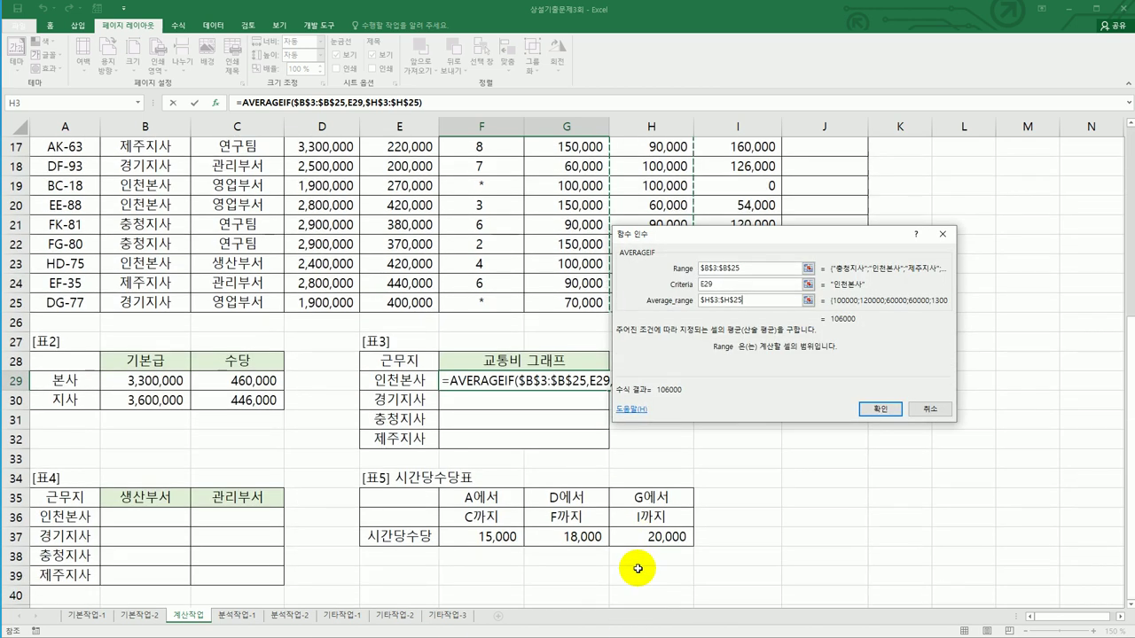
{"action": "left_click", "coordinate": [878, 408]}
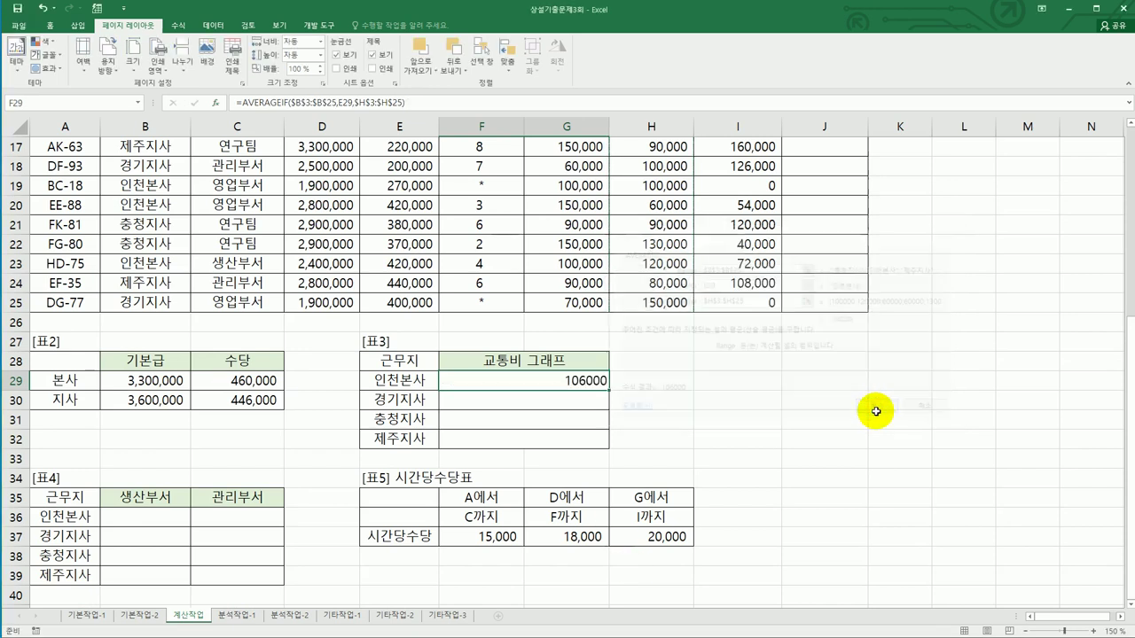
{"action": "left_click_drag", "start_coordinate": [609, 389], "coordinate": [609, 449]}
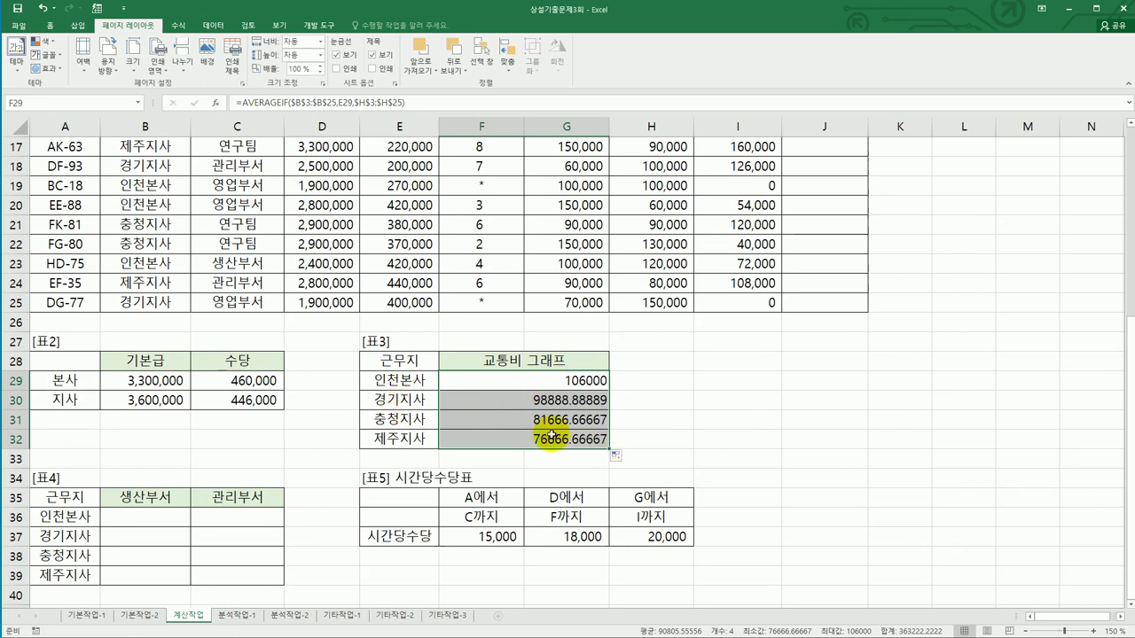
Wrap the F29 AVERAGEIF formula in QUOTIENT with a divisor of 10000 and fill it down to F32
{"action": "left_click", "coordinate": [540, 382]}
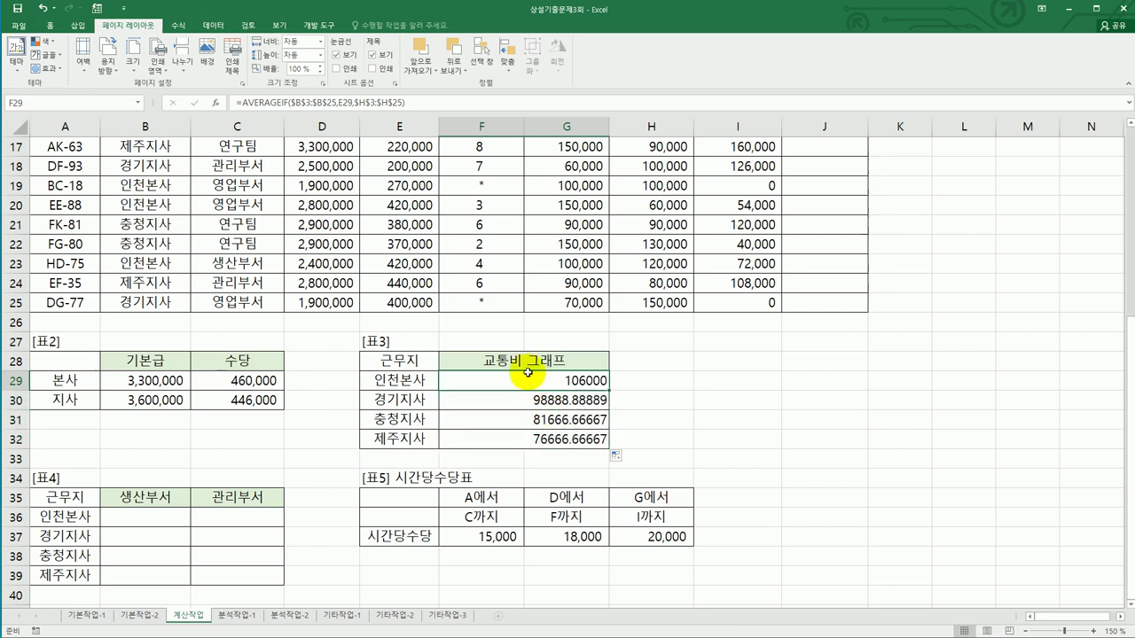
{"action": "left_click", "coordinate": [241, 103]}
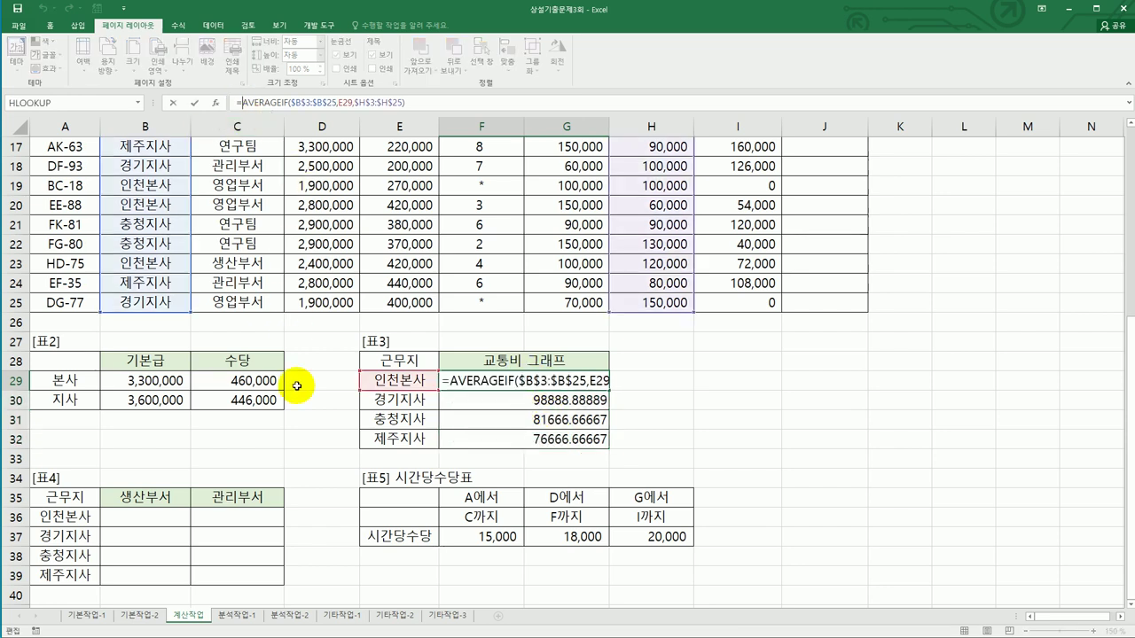
{"action": "type", "text": "q"}
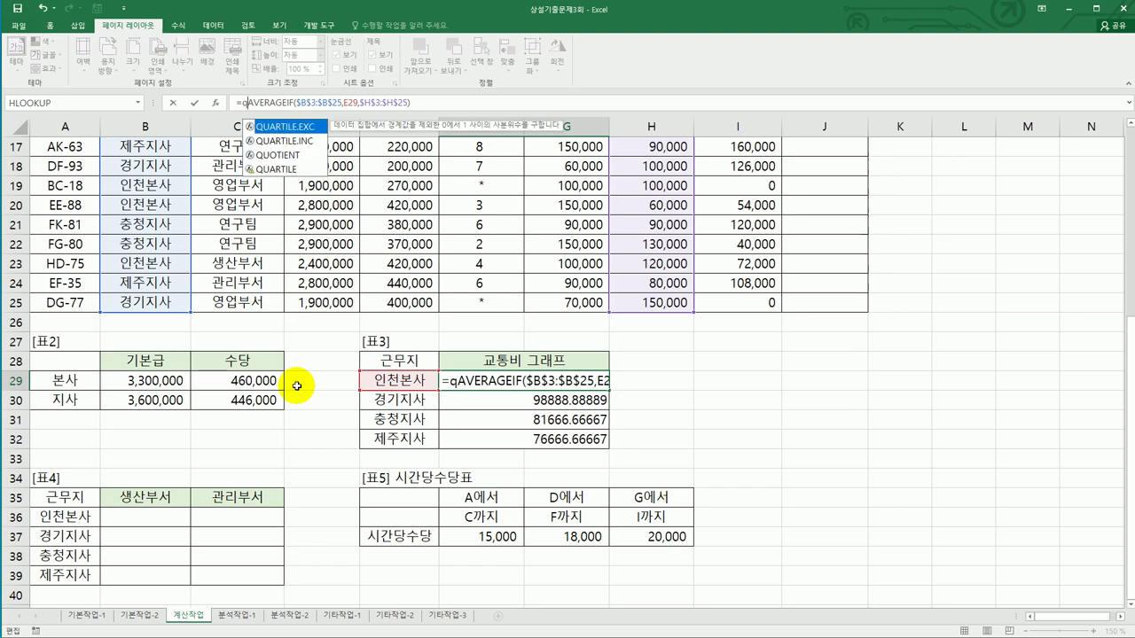
{"action": "left_click", "coordinate": [288, 158]}
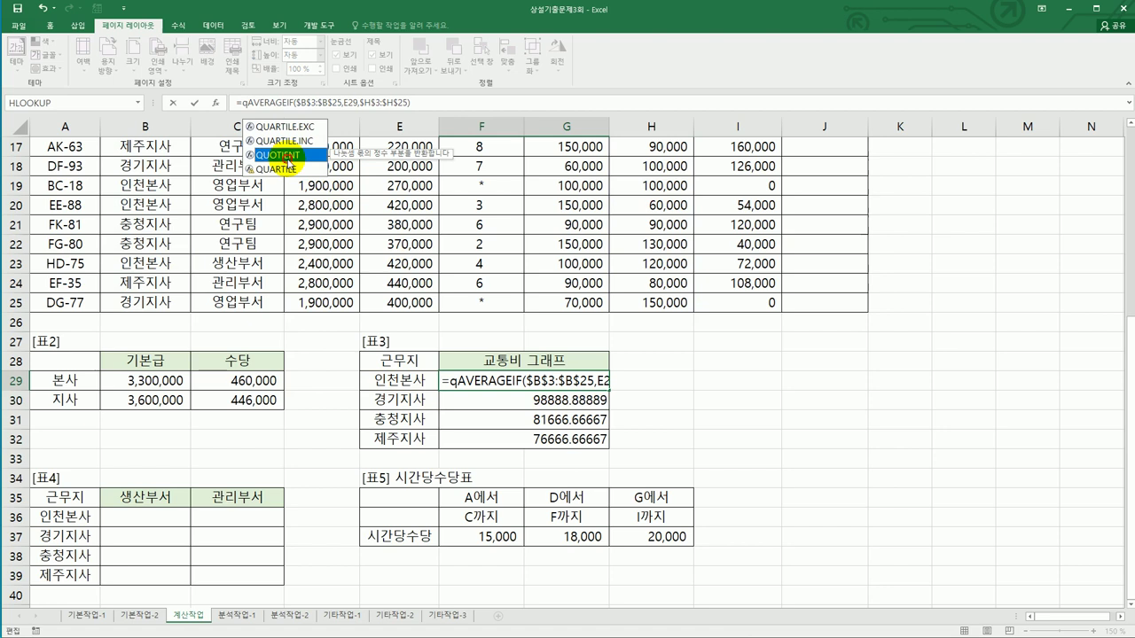
{"action": "double_click", "coordinate": [288, 156]}
{"action": "left_click", "coordinate": [465, 105]}
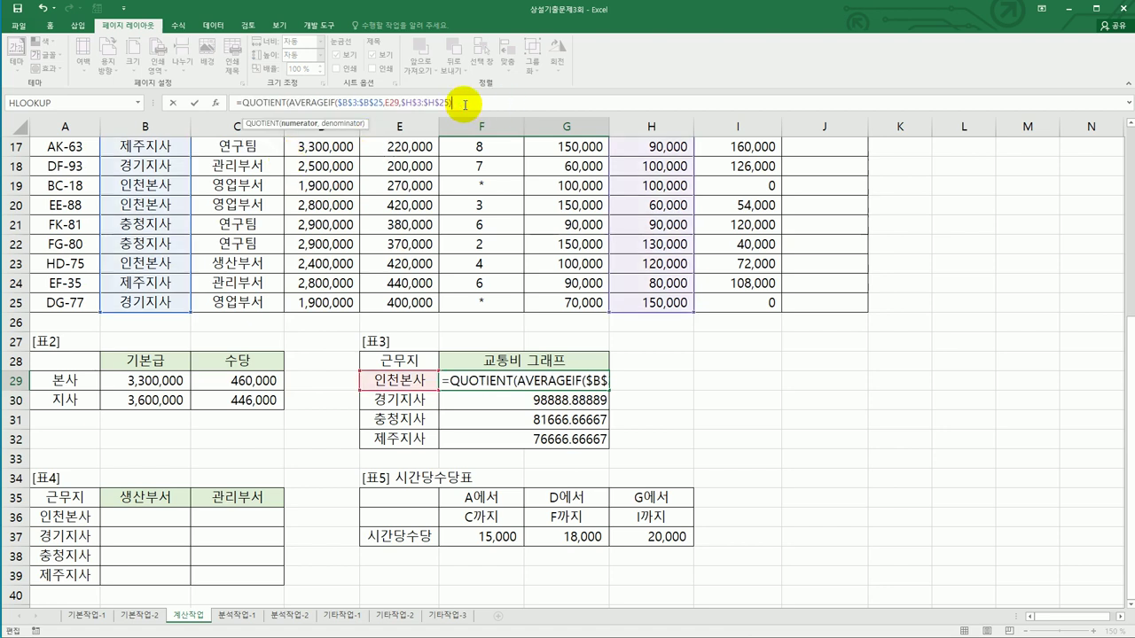
{"action": "type", "text": ","}
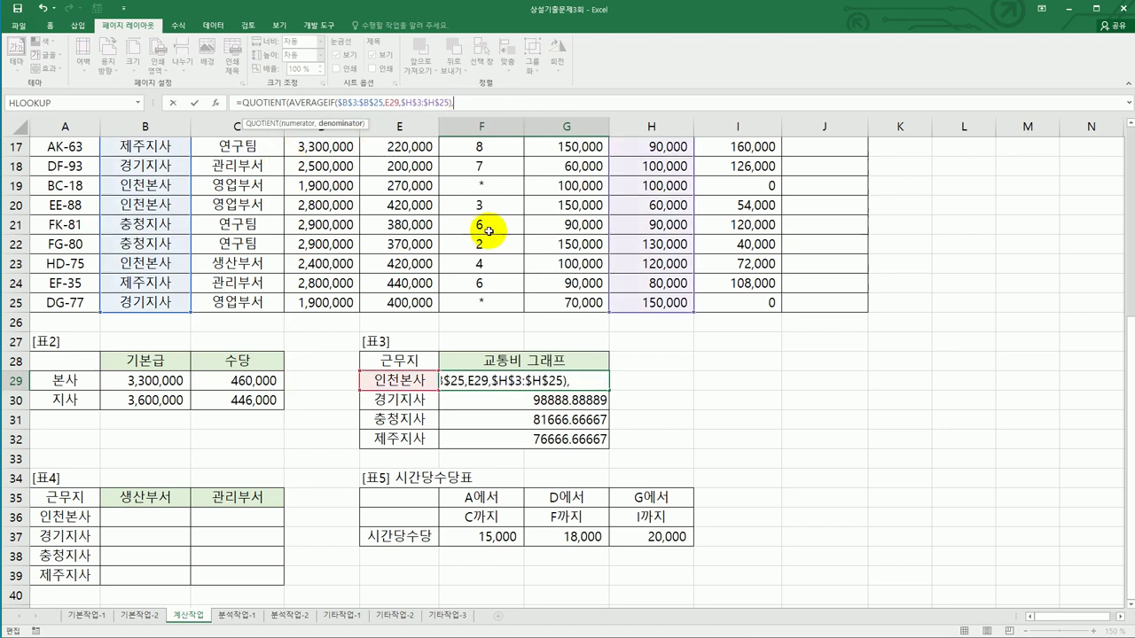
{"action": "type", "text": "10000"}
{"action": "key", "text": "Return"}
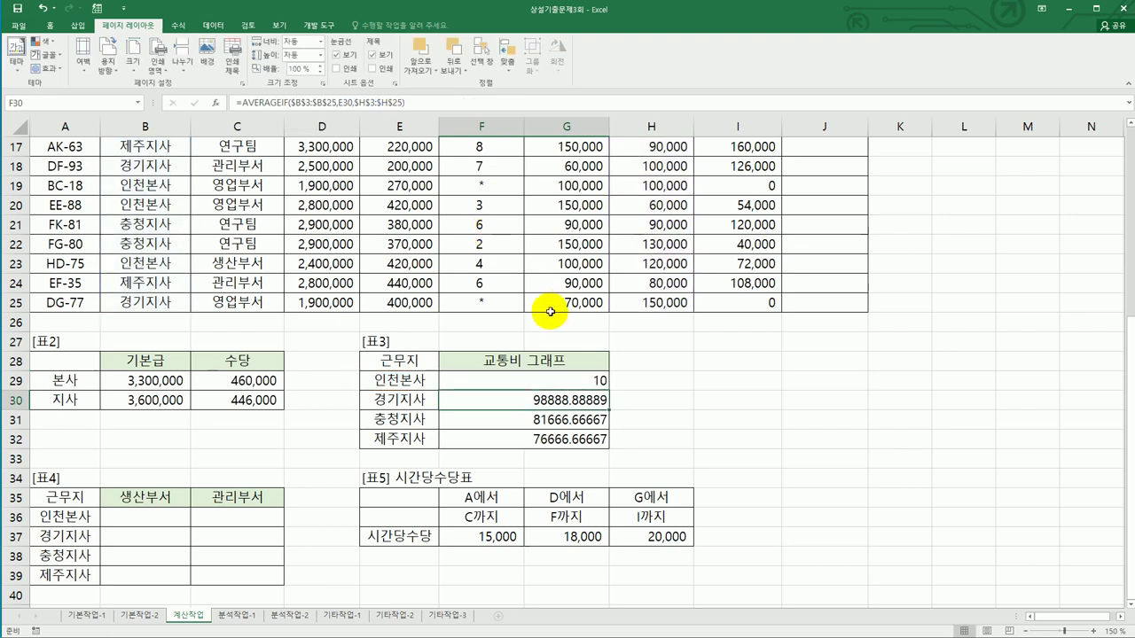
{"action": "left_click", "coordinate": [592, 385]}
{"action": "left_click_drag", "start_coordinate": [608, 391], "coordinate": [608, 447]}
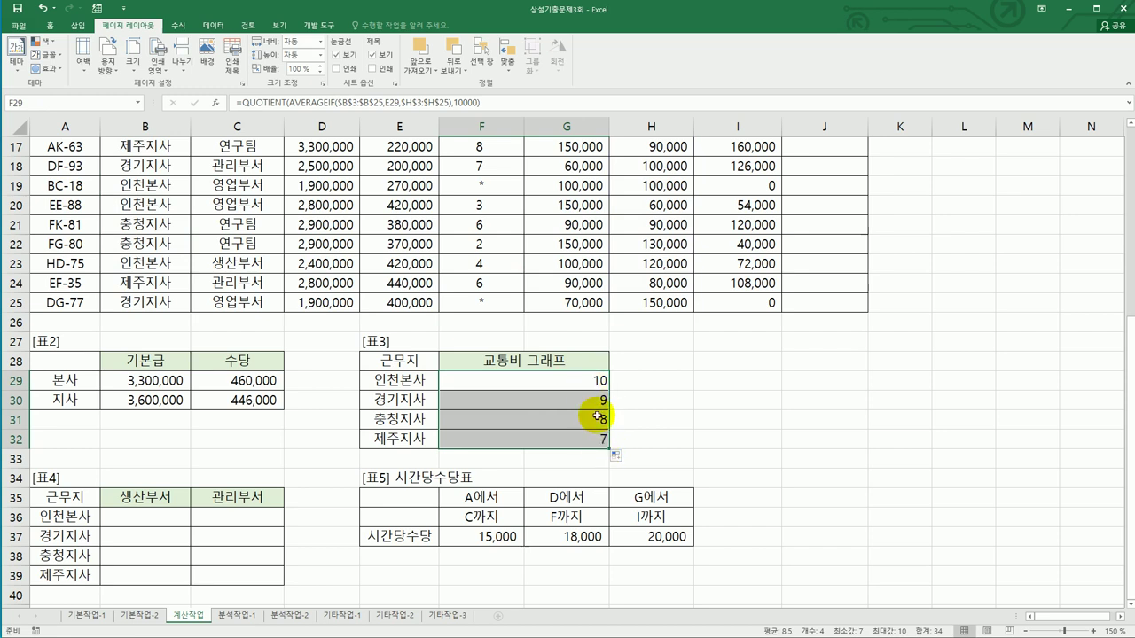
Insert the REPT function in front of QUOTIENT in the F29 formula
{"action": "left_click", "coordinate": [603, 382]}
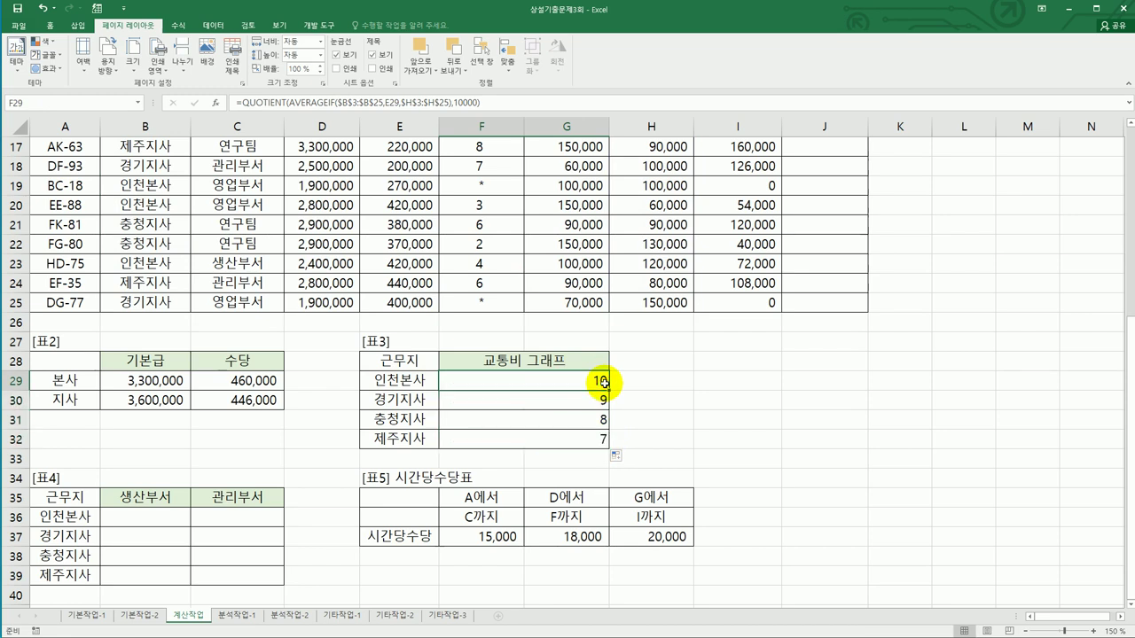
{"action": "left_click", "coordinate": [243, 101]}
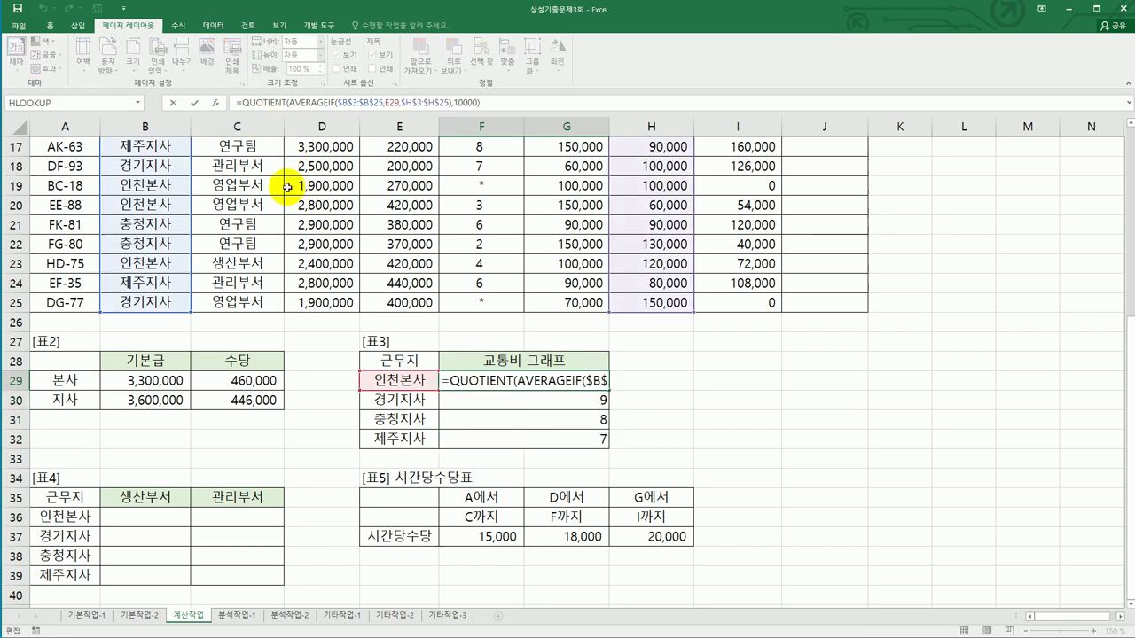
{"action": "type", "text": "re"}
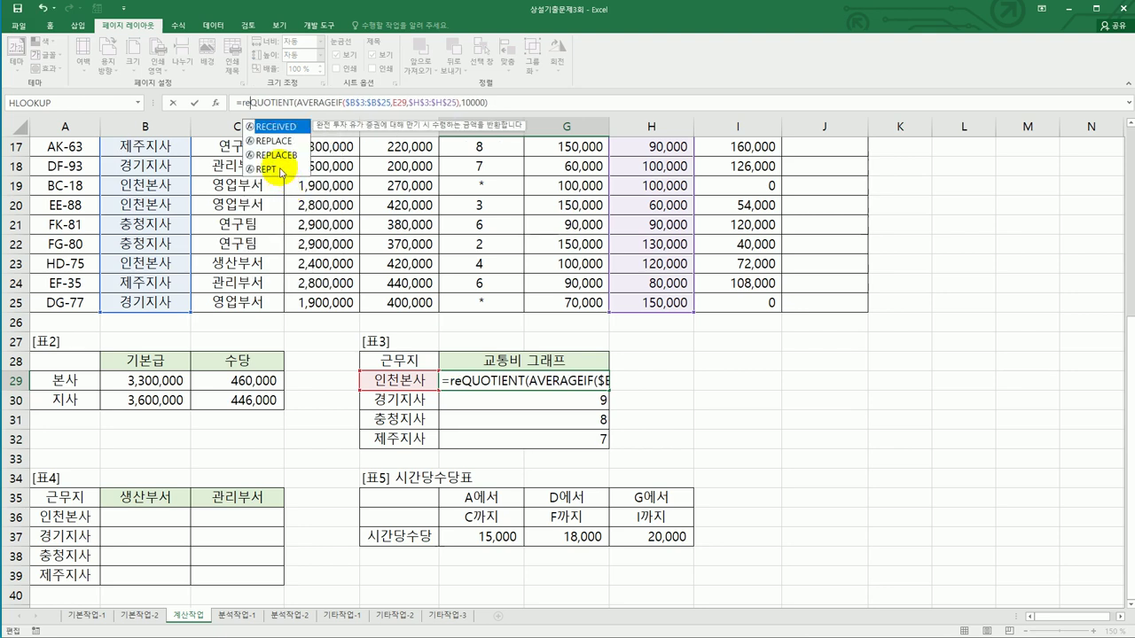
{"action": "double_click", "coordinate": [279, 168]}
Enter the special character "▶" as the REPT text, keep the QUOTIENT expression as the repeat count, and close the outer parenthesis
{"action": "type", "text": "\"a"}
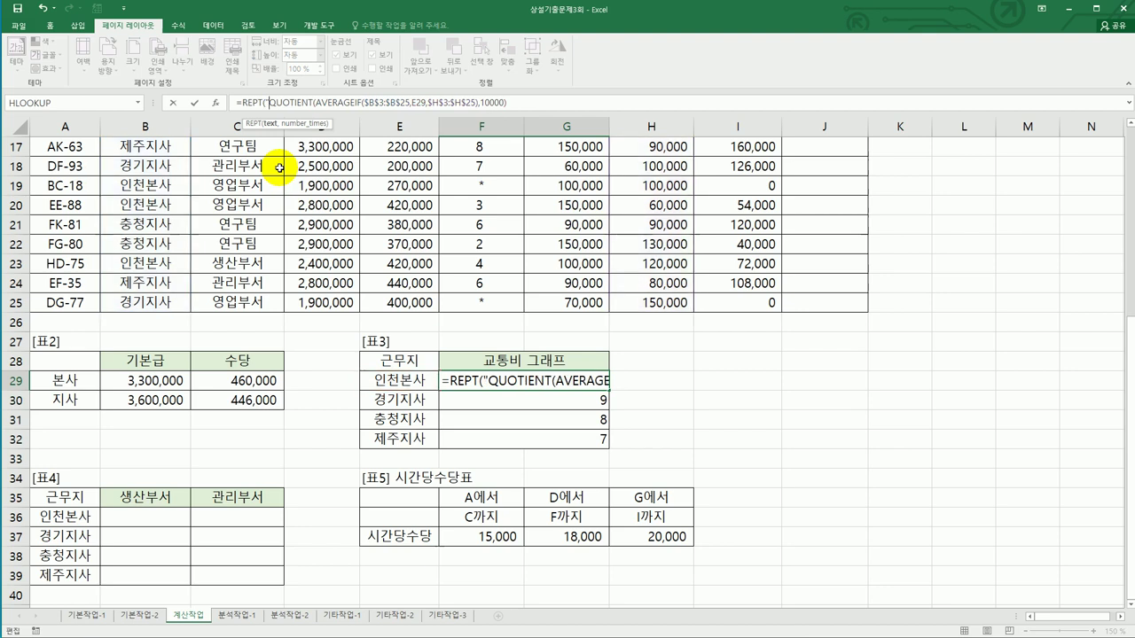
{"action": "key", "text": "BackSpace"}
{"action": "key", "text": "Hangul"}
{"action": "type", "text": "ㅁ"}
{"action": "key", "text": "Hangul_Hanja"}
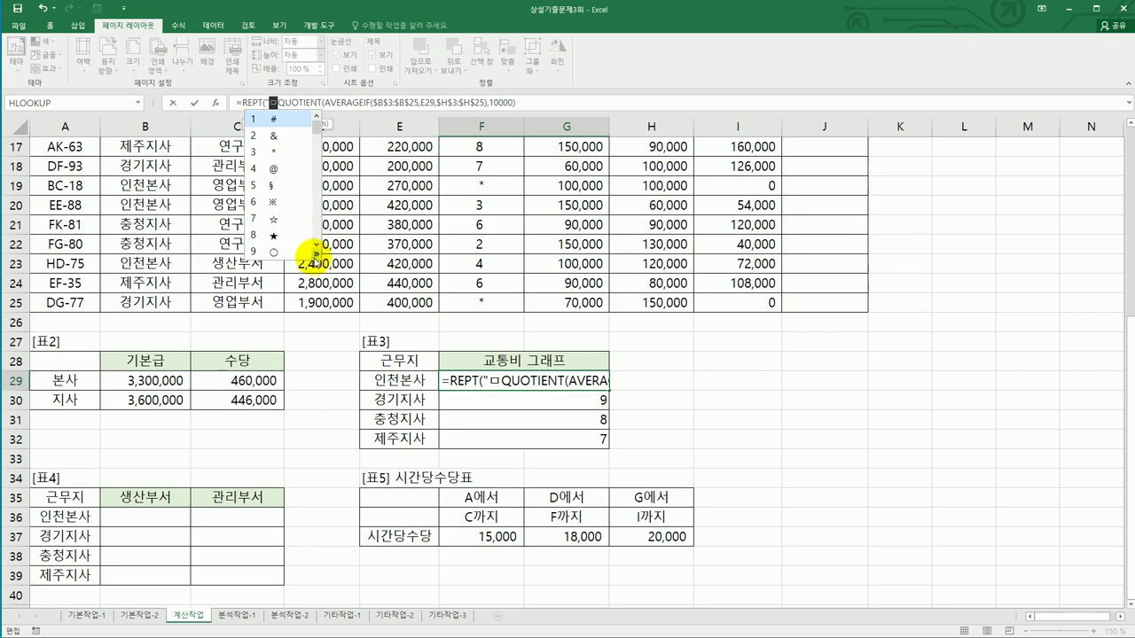
{"action": "left_click", "coordinate": [311, 253]}
{"action": "left_click", "coordinate": [400, 139]}
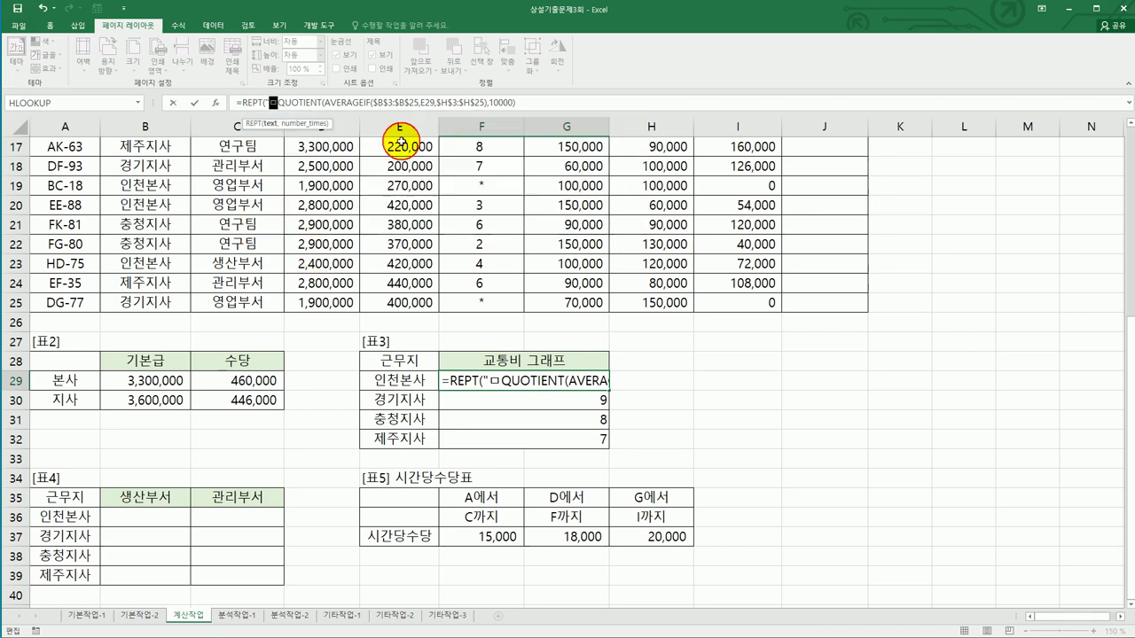
{"action": "type", "text": "\","}
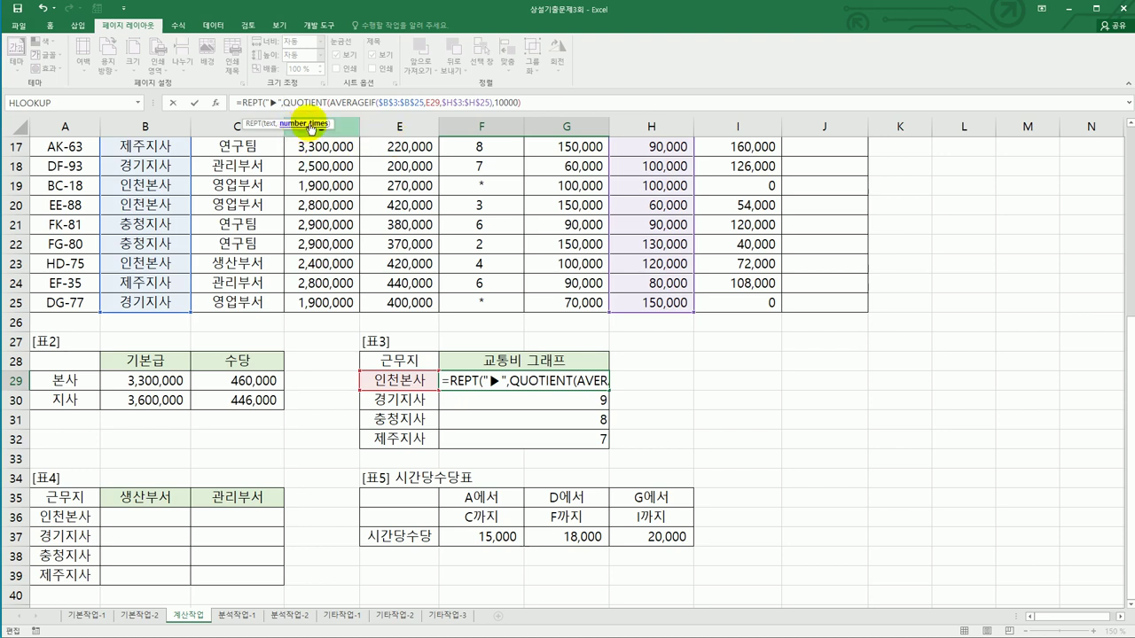
{"action": "left_click", "coordinate": [531, 101]}
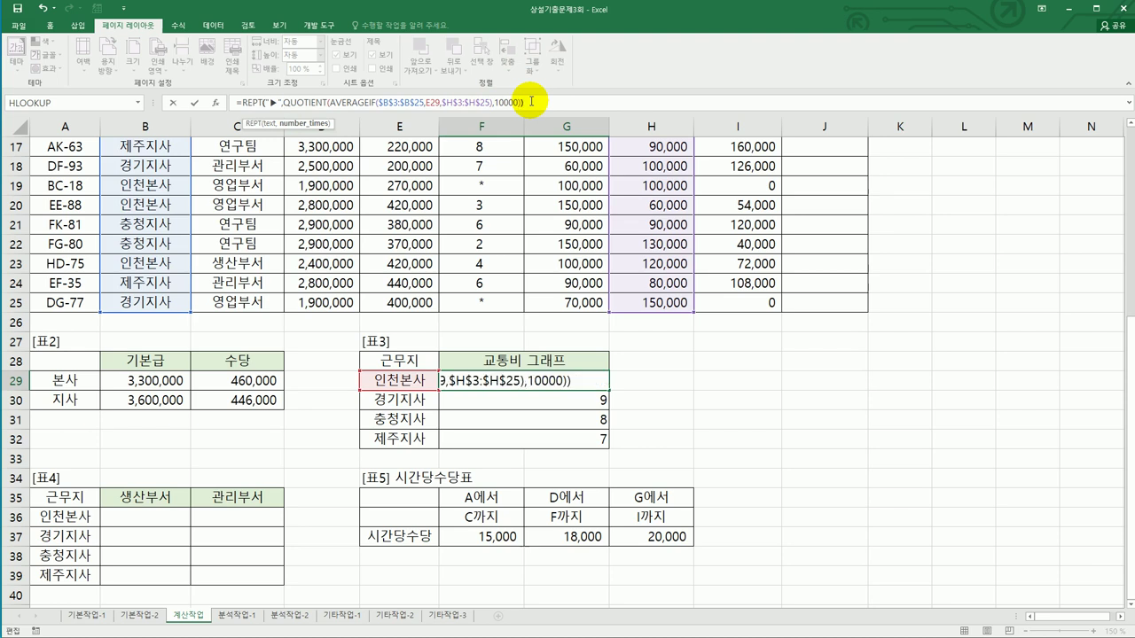
Confirm the REPT formula in F29 and fill it down the 교통비 그래프 column to F32
{"action": "key", "text": "Return"}
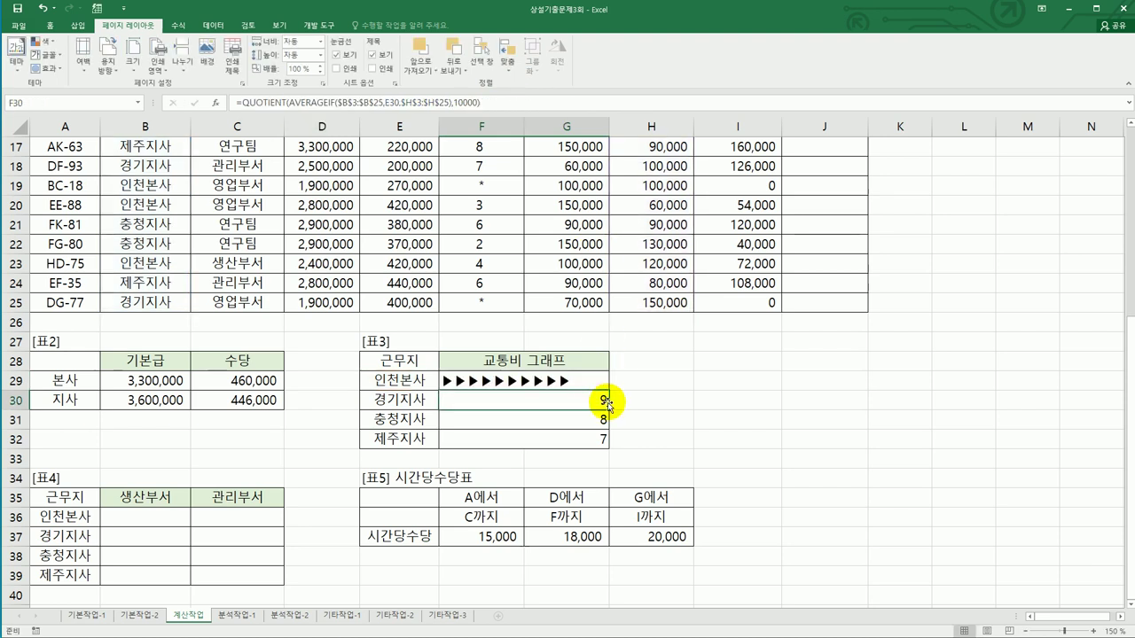
{"action": "left_click", "coordinate": [606, 380]}
{"action": "left_click_drag", "start_coordinate": [608, 390], "coordinate": [603, 443]}
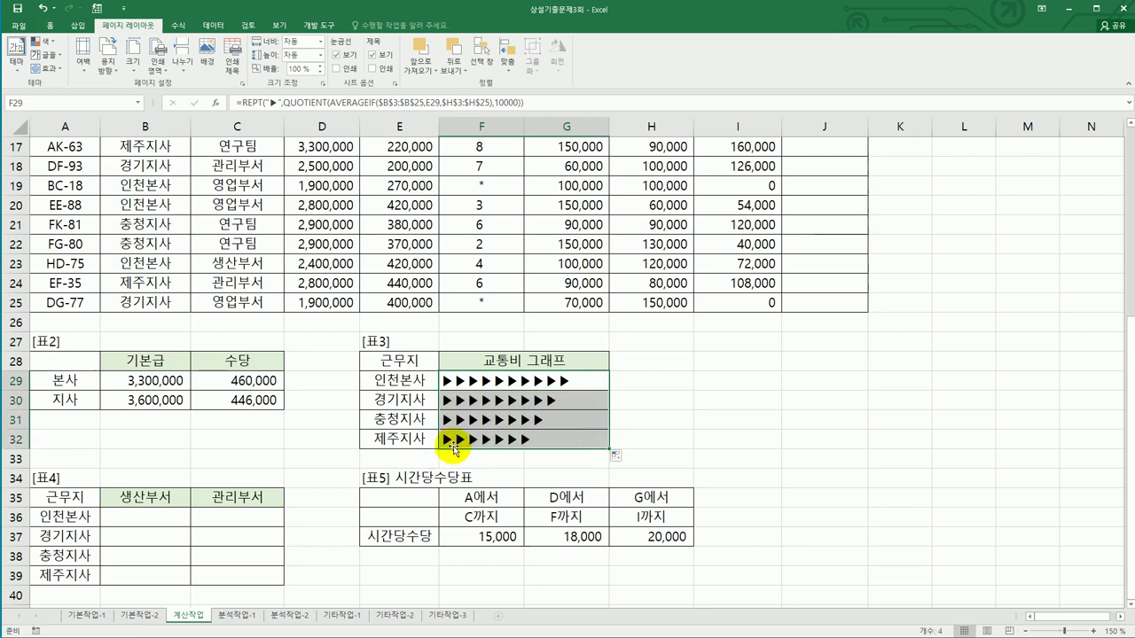
{"action": "left_click", "coordinate": [501, 440]}
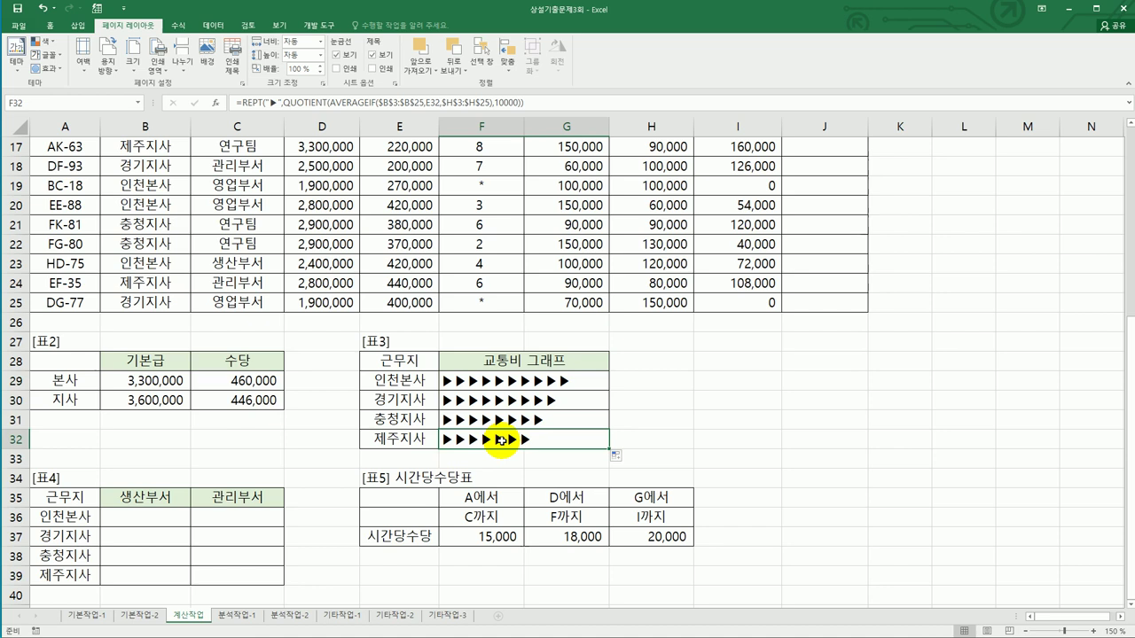
Examine the 근무지, 업무부서 and 기본급 columns of 표1 and the empty 생산부서 and 관리부서 cells of 표4
{"action": "scroll", "coordinate": [499, 438], "scroll_direction": "up", "scroll_amount": 6}
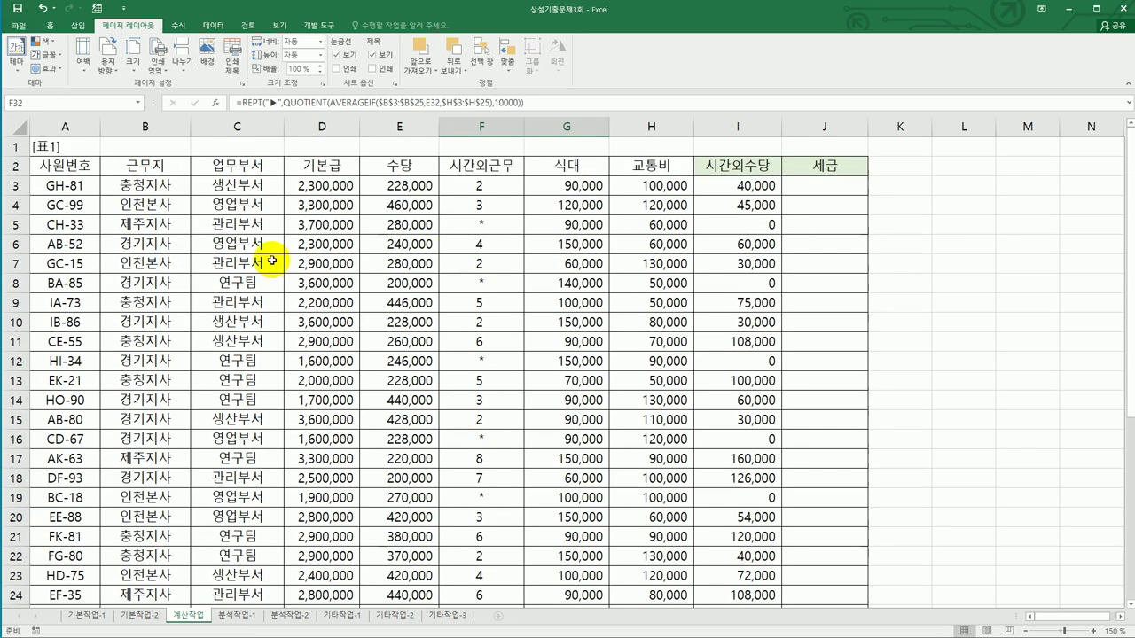
{"action": "left_click", "coordinate": [277, 263]}
{"action": "left_click", "coordinate": [177, 207]}
{"action": "left_click", "coordinate": [227, 211]}
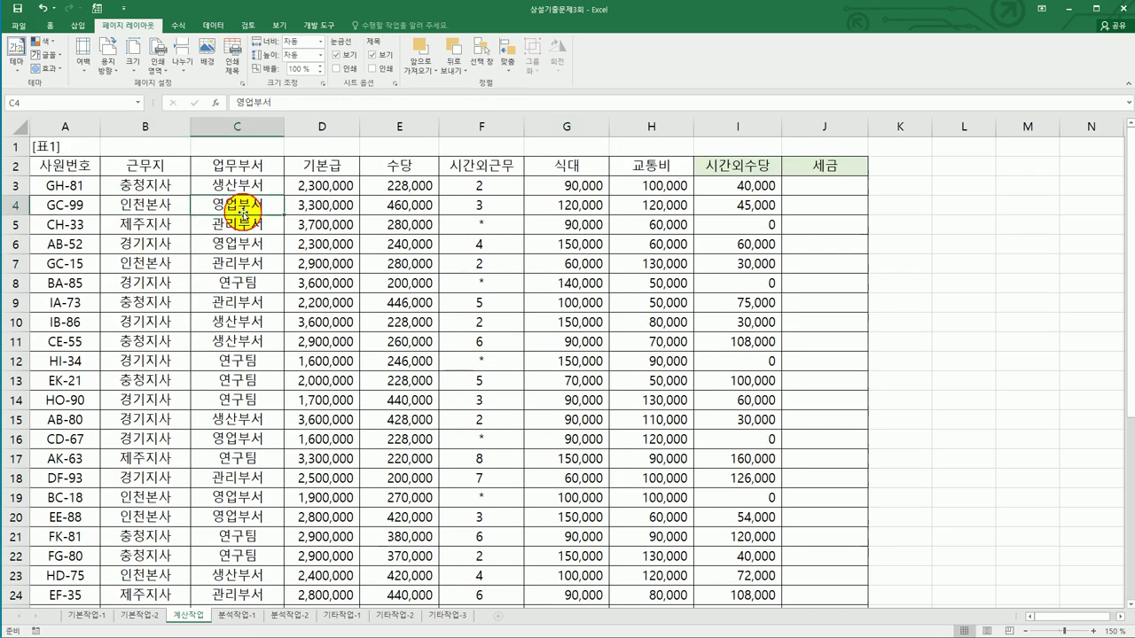
{"action": "left_click", "coordinate": [295, 210]}
{"action": "scroll", "coordinate": [801, 354], "scroll_direction": "down", "scroll_amount": 6}
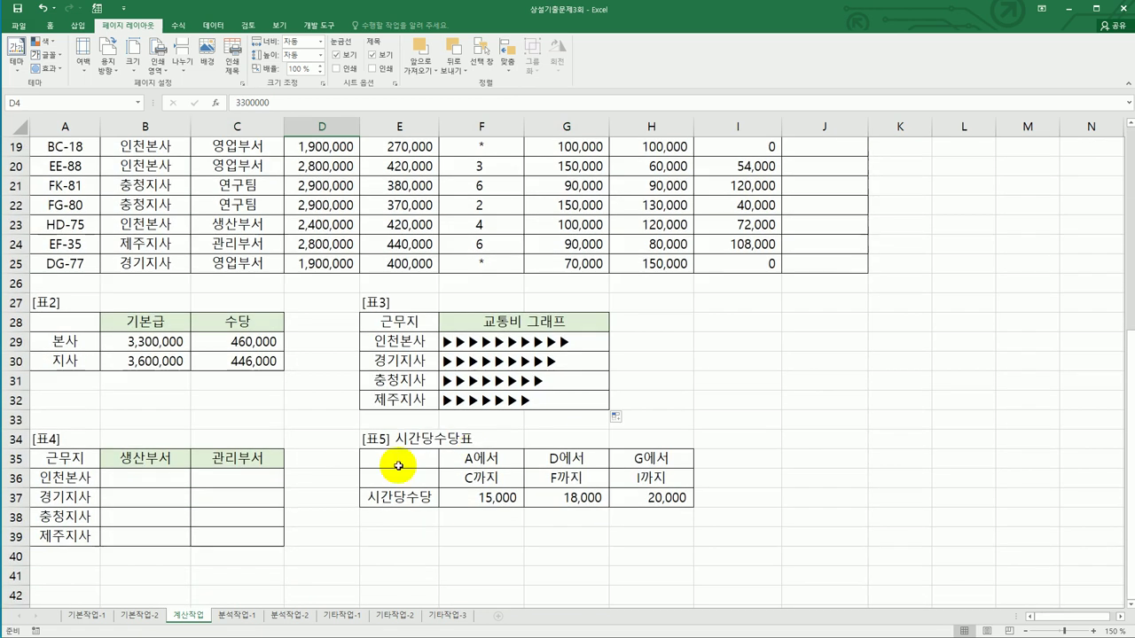
{"action": "left_click", "coordinate": [117, 482]}
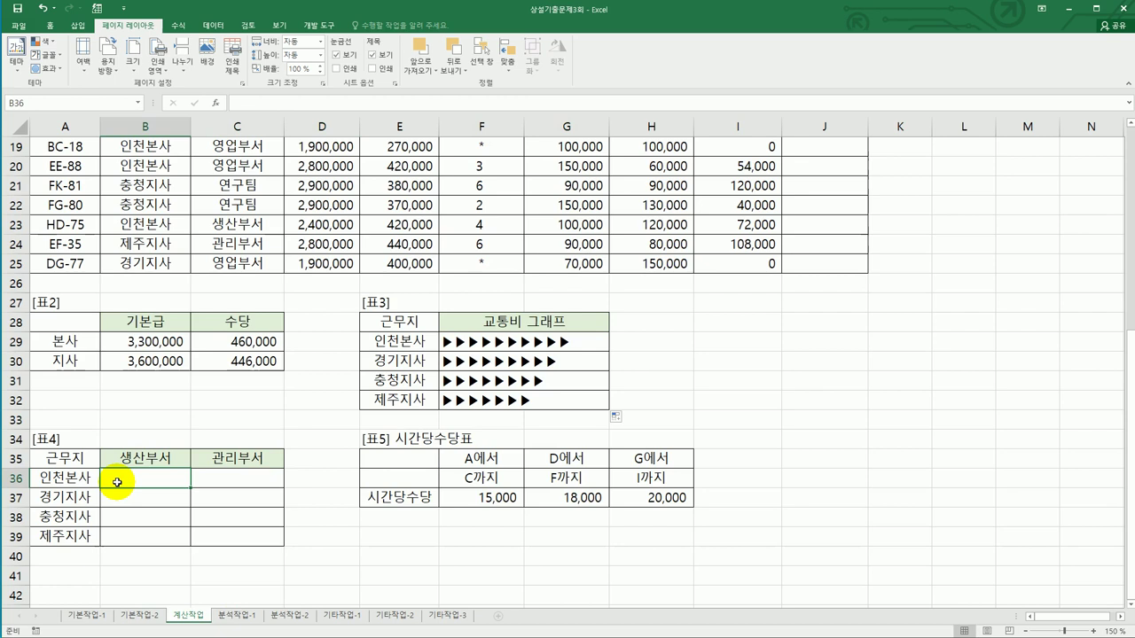
{"action": "left_click", "coordinate": [213, 485]}
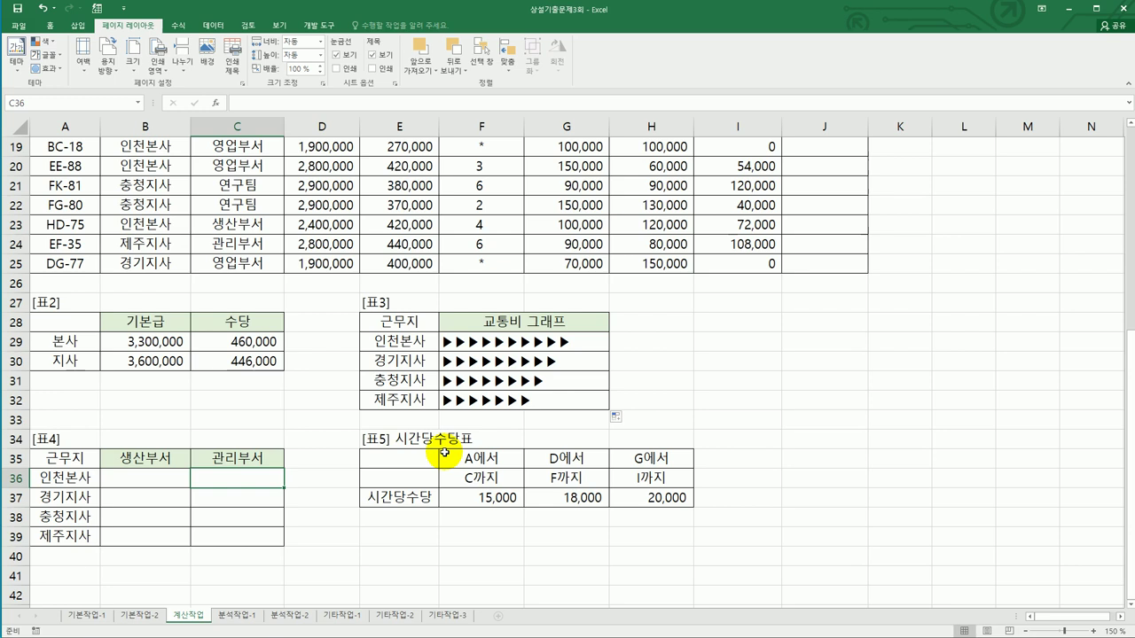
Start a formula in B36 of 표4 with COUNT and a nested IF, opening a parenthesis for the first condition
{"action": "left_click", "coordinate": [147, 480]}
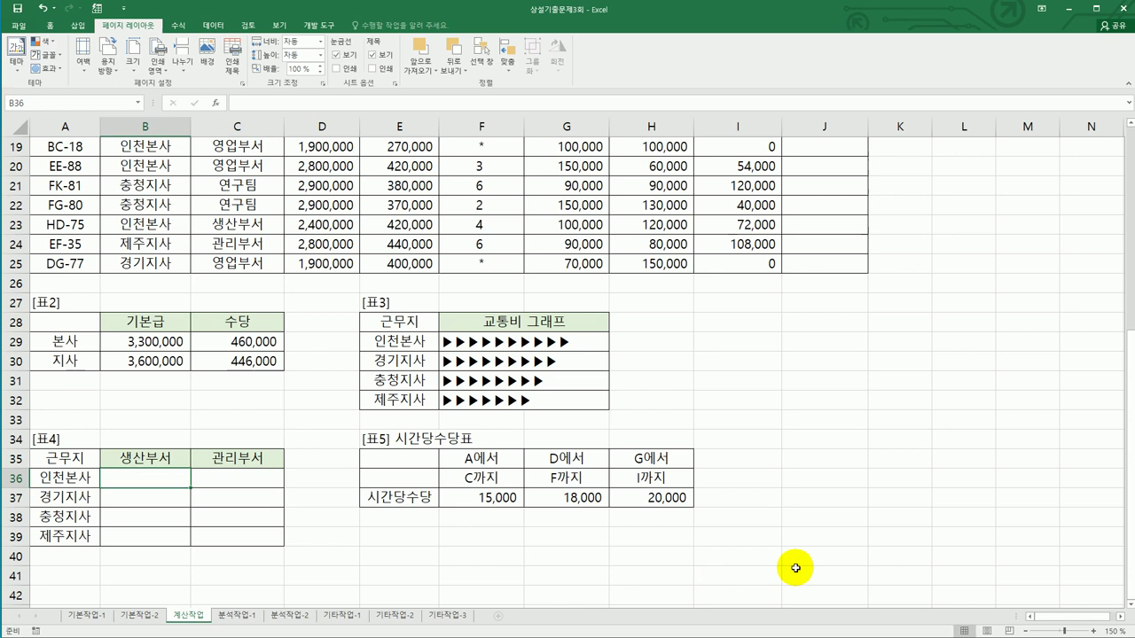
{"action": "type", "text": "="}
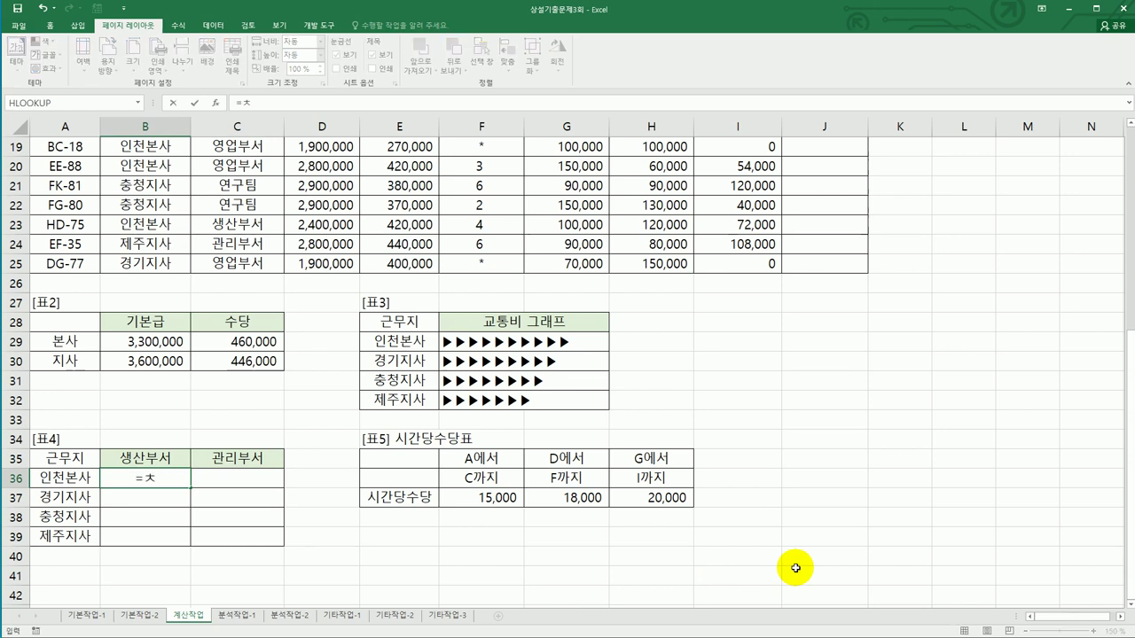
{"action": "type", "text": "coun"}
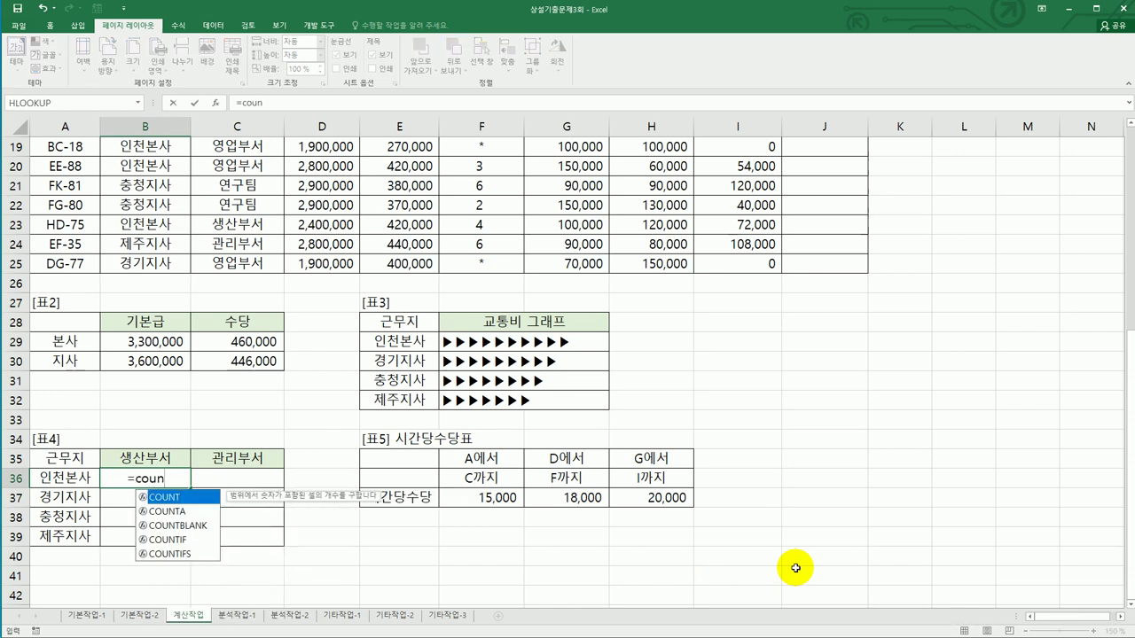
{"action": "key", "text": "Tab"}
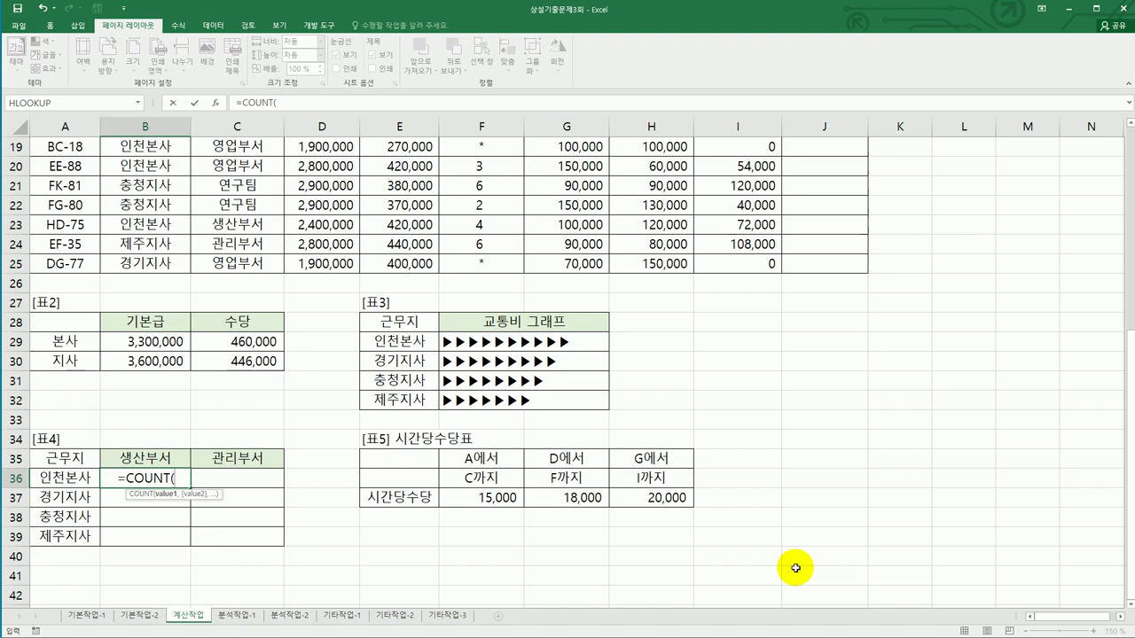
{"action": "type", "text": "if"}
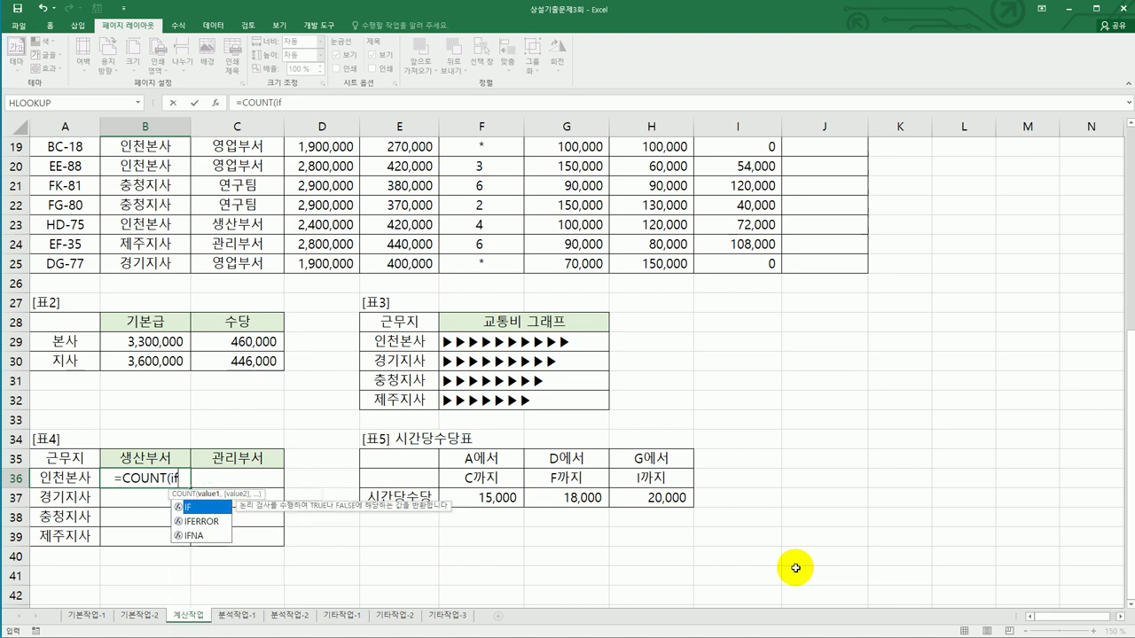
{"action": "type", "text": "(("}
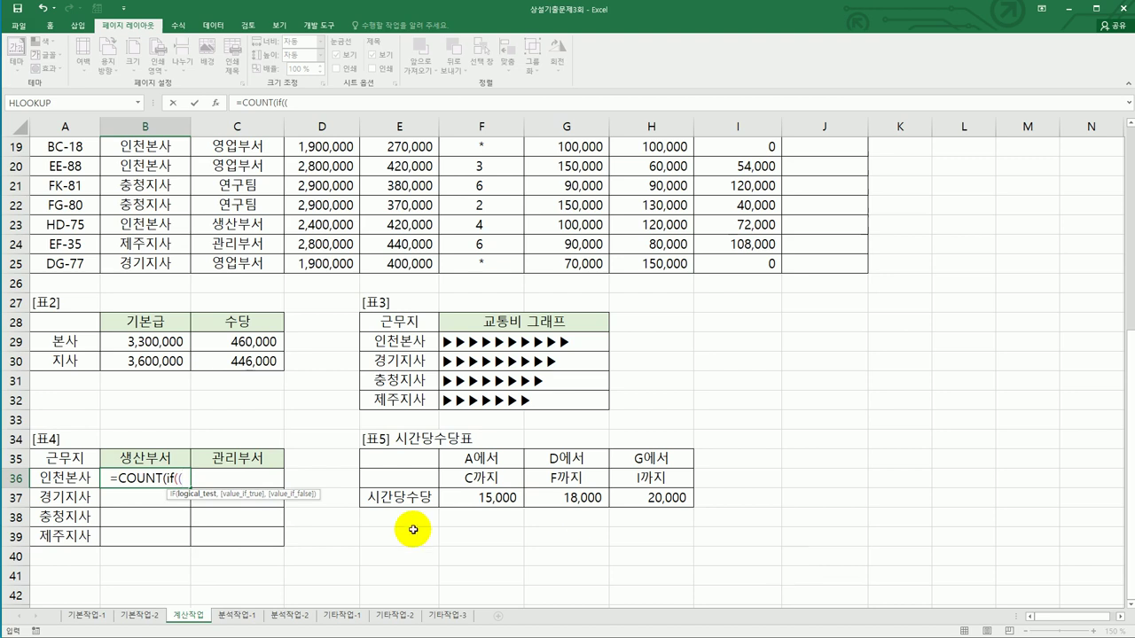
Enter the first IF condition as the absolute 근무지 range $B$3:$B$25 equal to $A36, followed by a multiplication sign
{"action": "scroll", "coordinate": [417, 524], "scroll_direction": "up", "scroll_amount": 6}
{"action": "left_click_drag", "start_coordinate": [168, 188], "coordinate": [153, 576]}
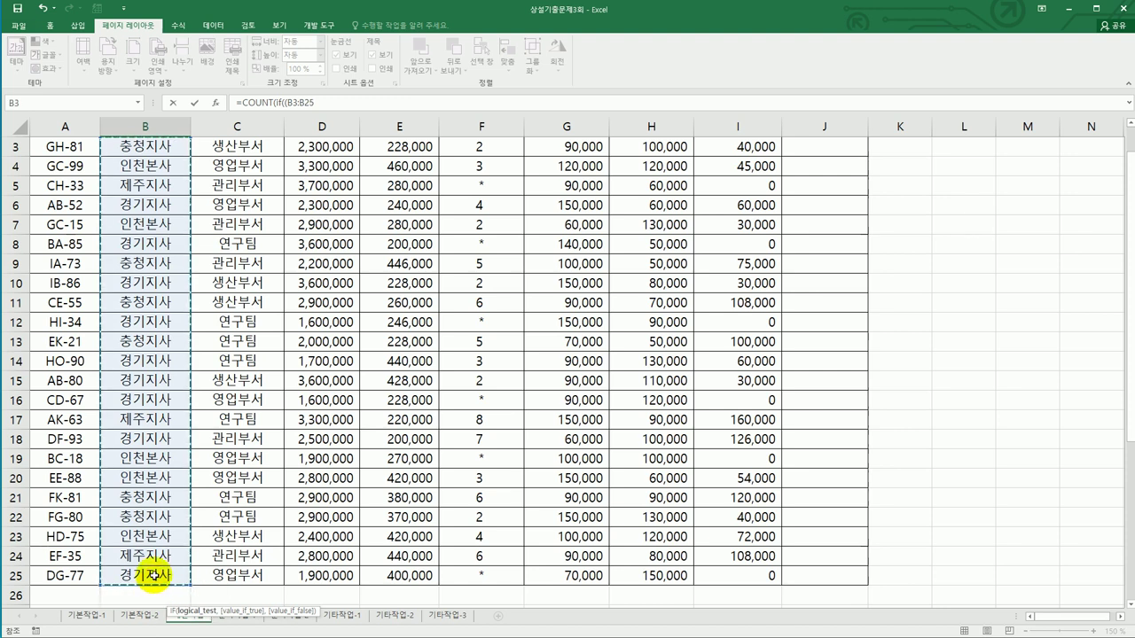
{"action": "key", "text": "F4"}
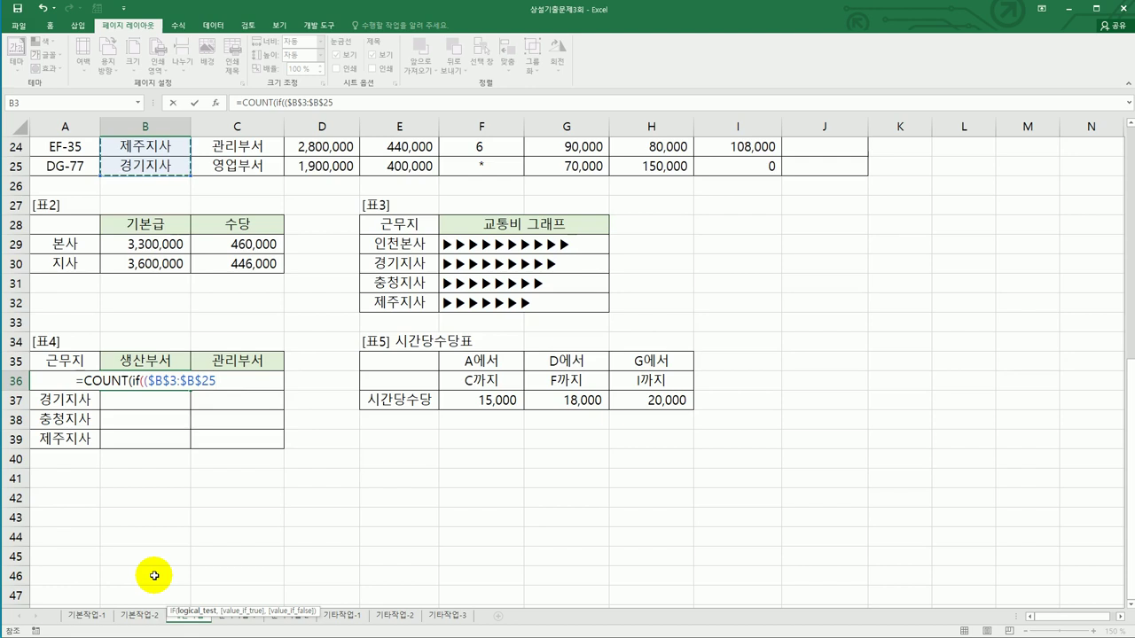
{"action": "type", "text": "="}
{"action": "key", "text": "Left"}
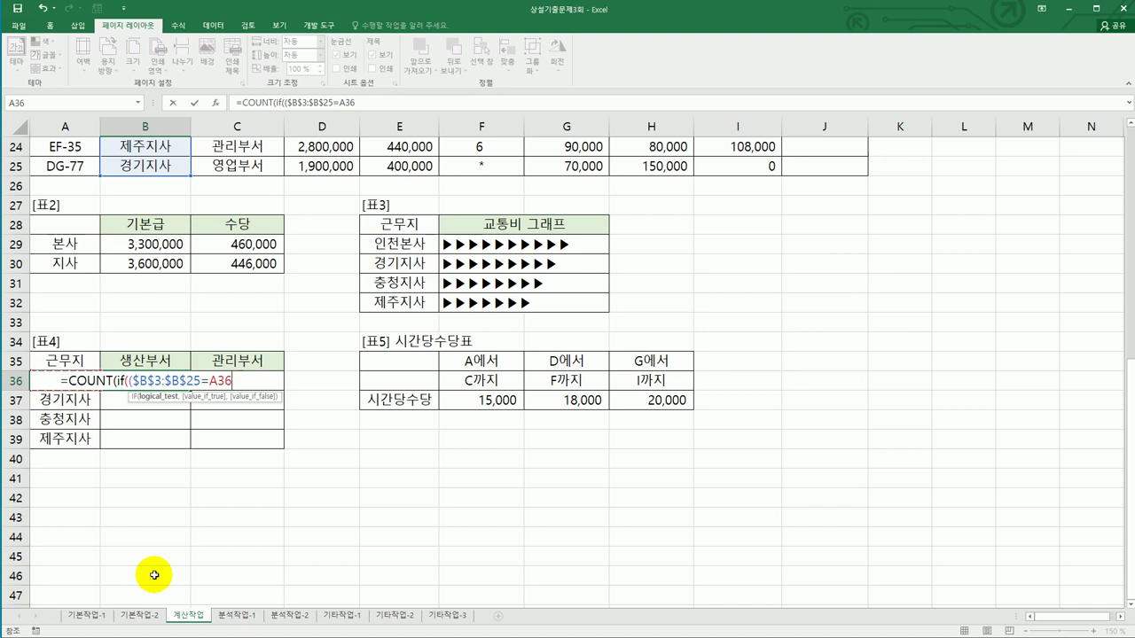
{"action": "key", "text": "F4"}
{"action": "key", "text": "F4"}
{"action": "key", "text": "F4"}
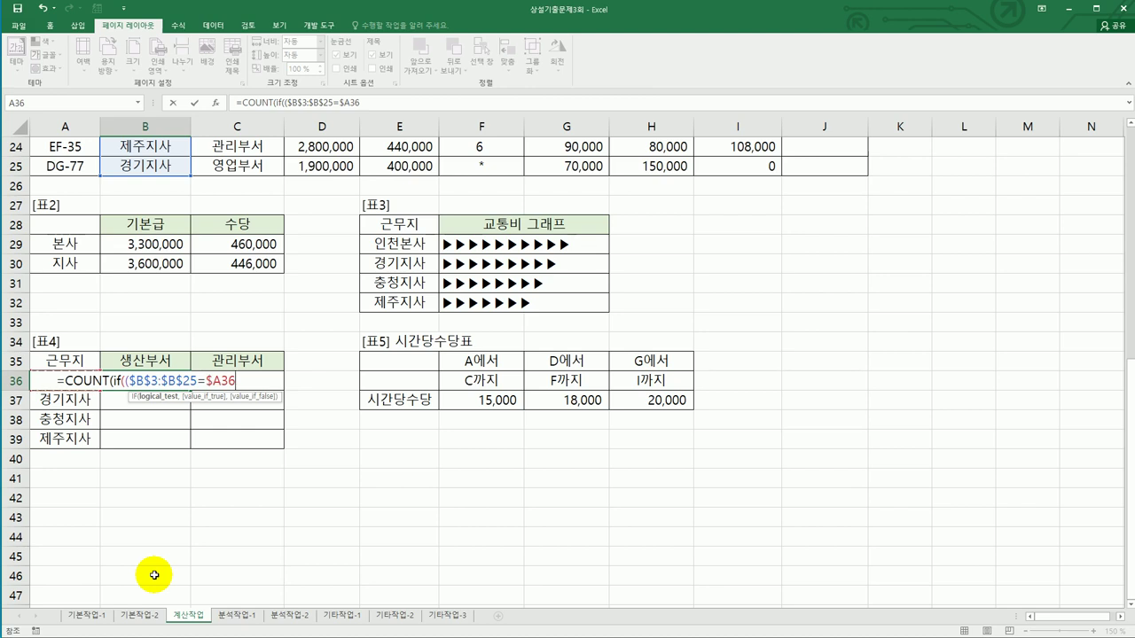
{"action": "type", "text": ")*"}
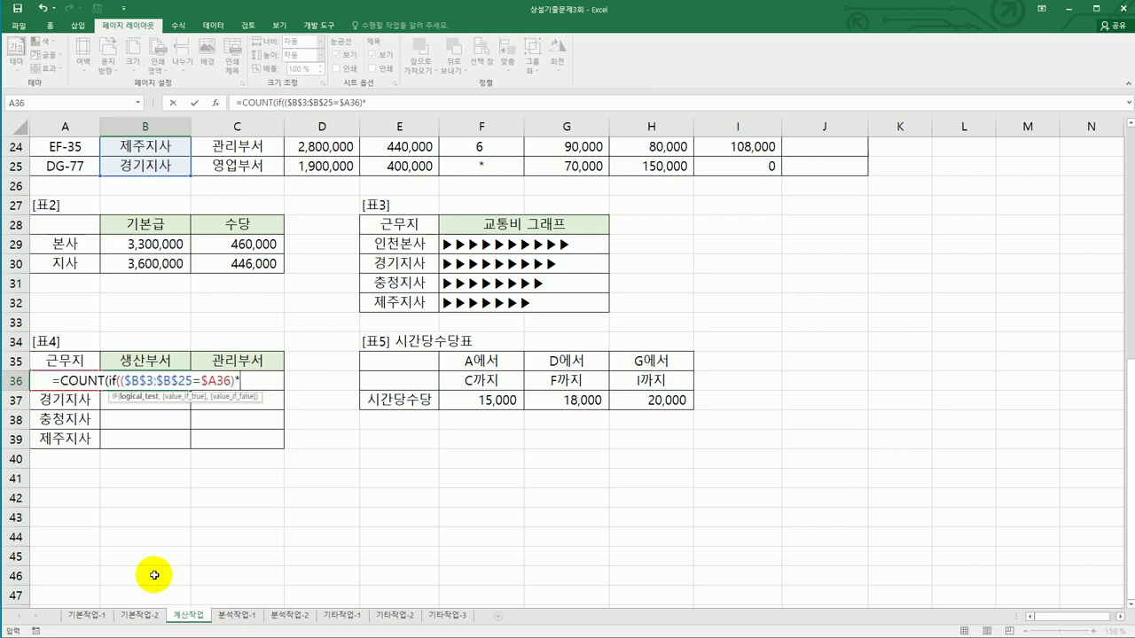
Add the second condition in parentheses, matching the absolute 업무부서 range $C$3:$C$25 to B$35
{"action": "type", "text": "("}
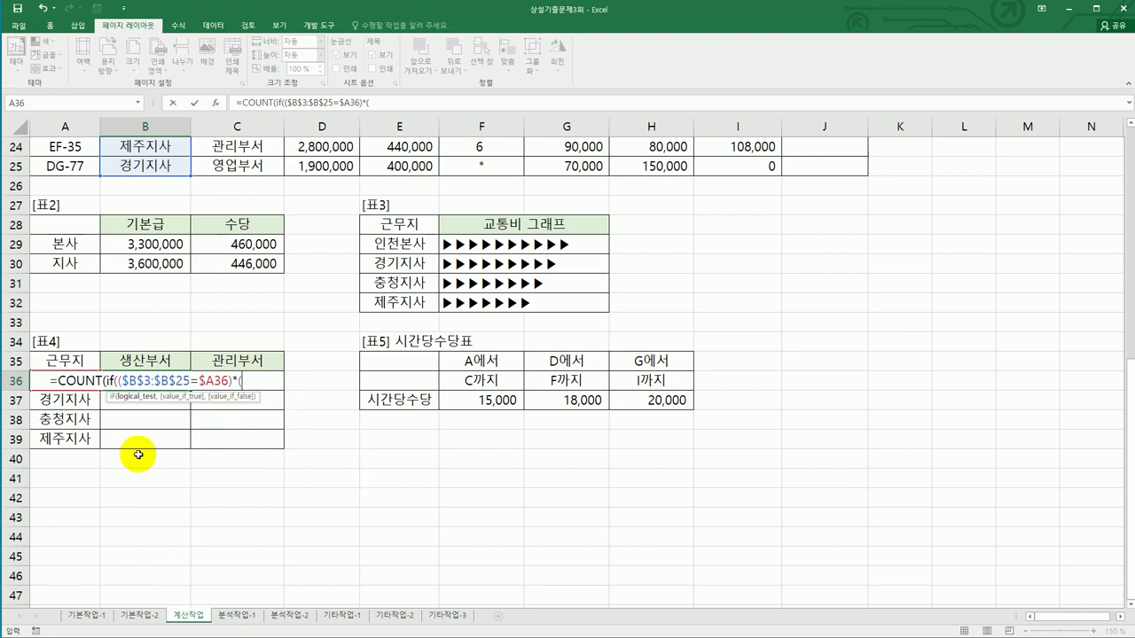
{"action": "scroll", "coordinate": [372, 483], "scroll_direction": "up", "scroll_amount": 4}
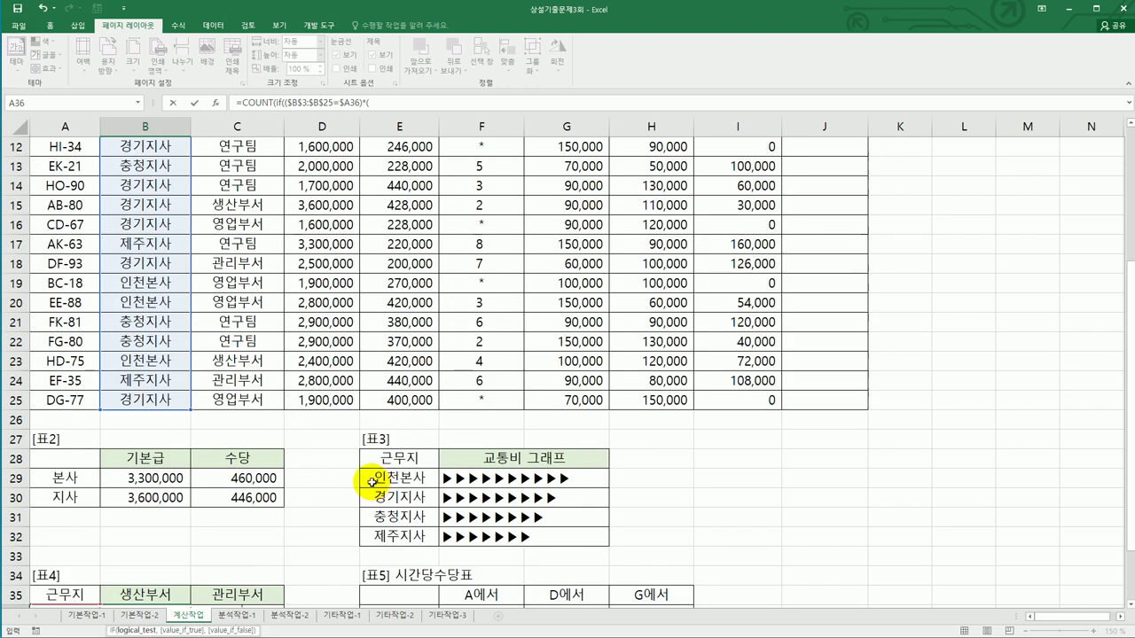
{"action": "scroll", "coordinate": [372, 484], "scroll_direction": "up", "scroll_amount": 4}
{"action": "left_click_drag", "start_coordinate": [264, 190], "coordinate": [244, 580]}
{"action": "key", "text": "F4"}
{"action": "scroll", "coordinate": [245, 579], "scroll_direction": "down", "scroll_amount": 6}
{"action": "scroll", "coordinate": [245, 579], "scroll_direction": "down", "scroll_amount": 1}
{"action": "type", "text": "="}
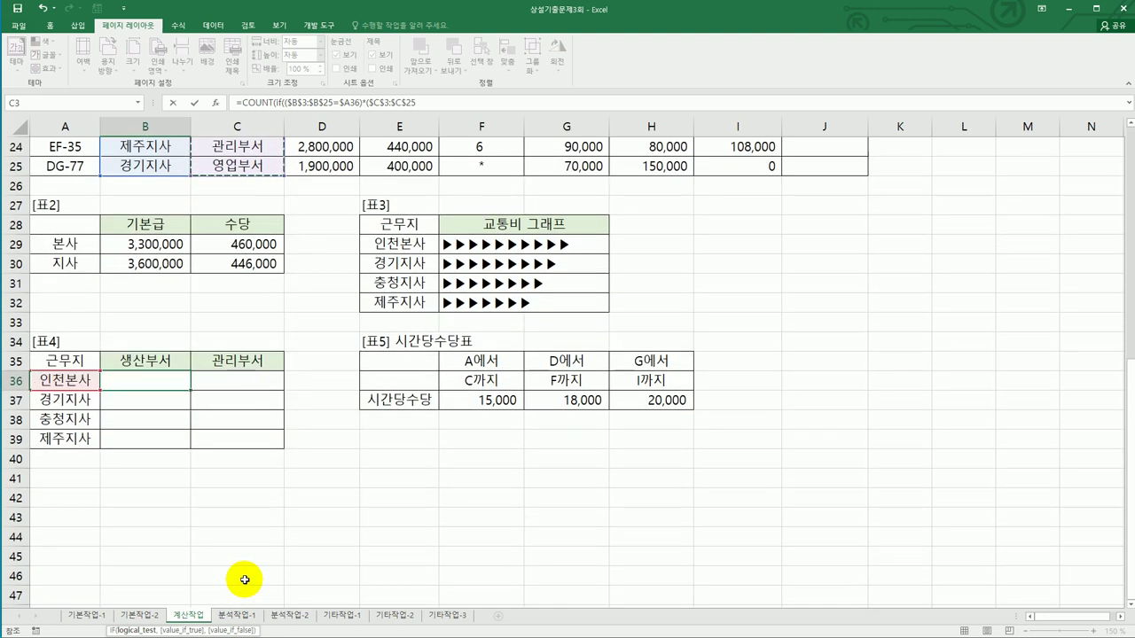
{"action": "left_click", "coordinate": [168, 359]}
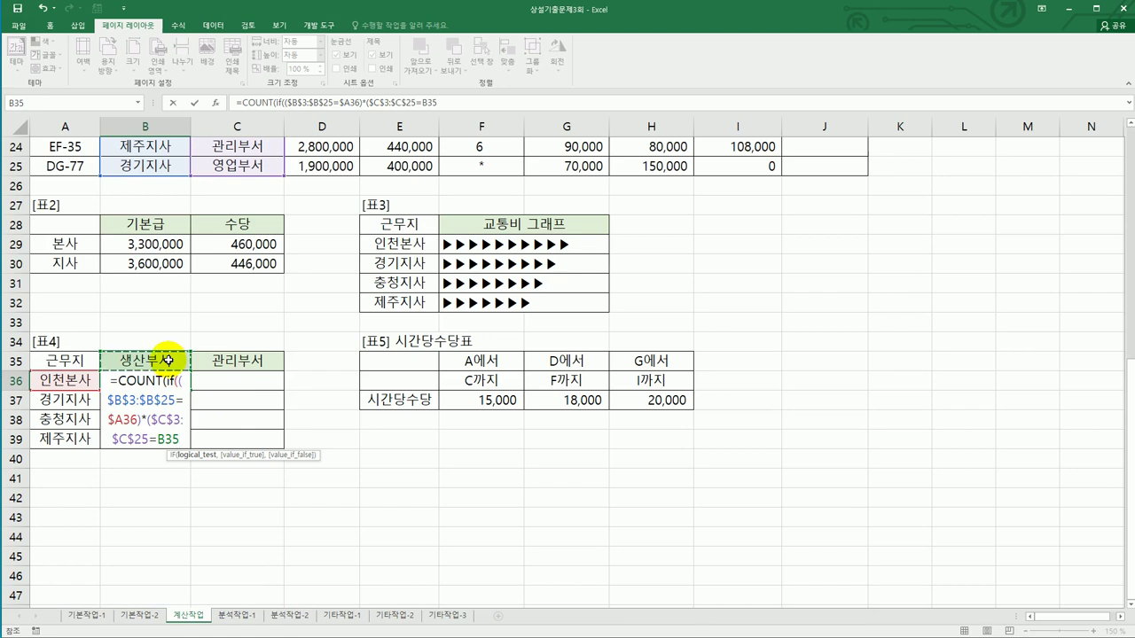
{"action": "key", "text": "F4"}
{"action": "key", "text": "F4"}
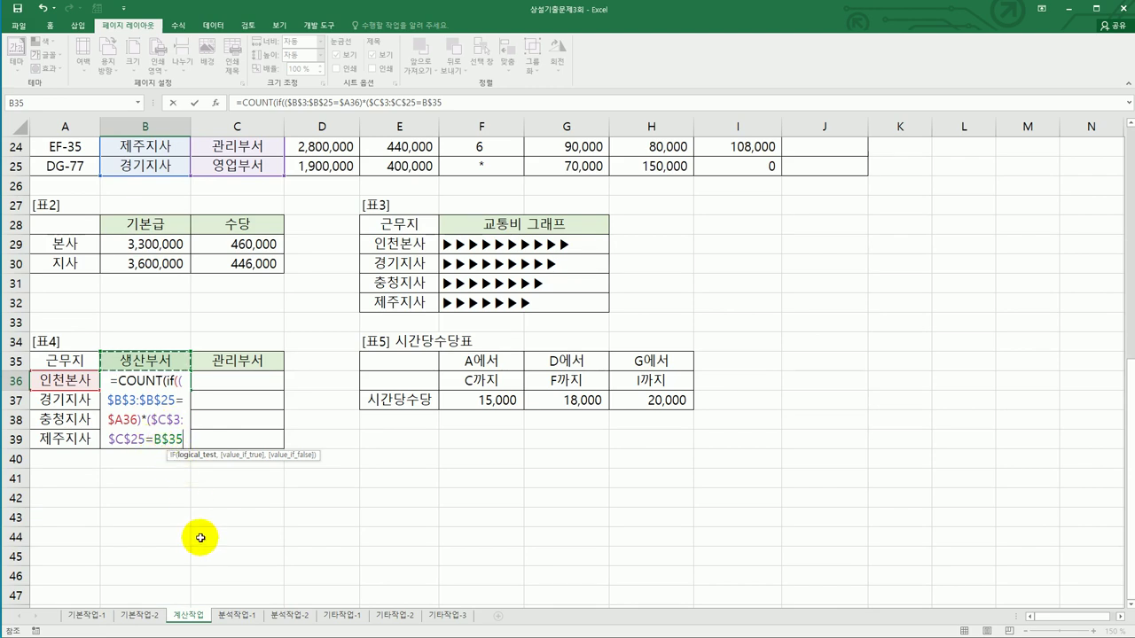
{"action": "type", "text": ")"}
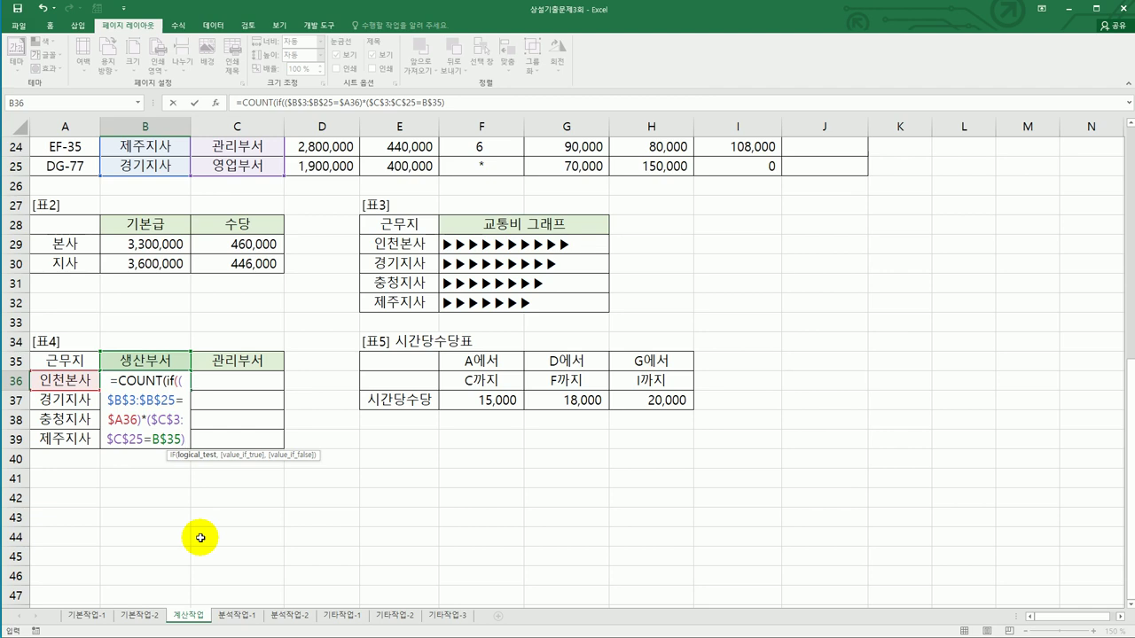
Multiply by a third condition requiring the absolute 기본급 range $D$3:$D$25 to be >=2500000, and close its parenthesis
{"action": "type", "text": "*("}
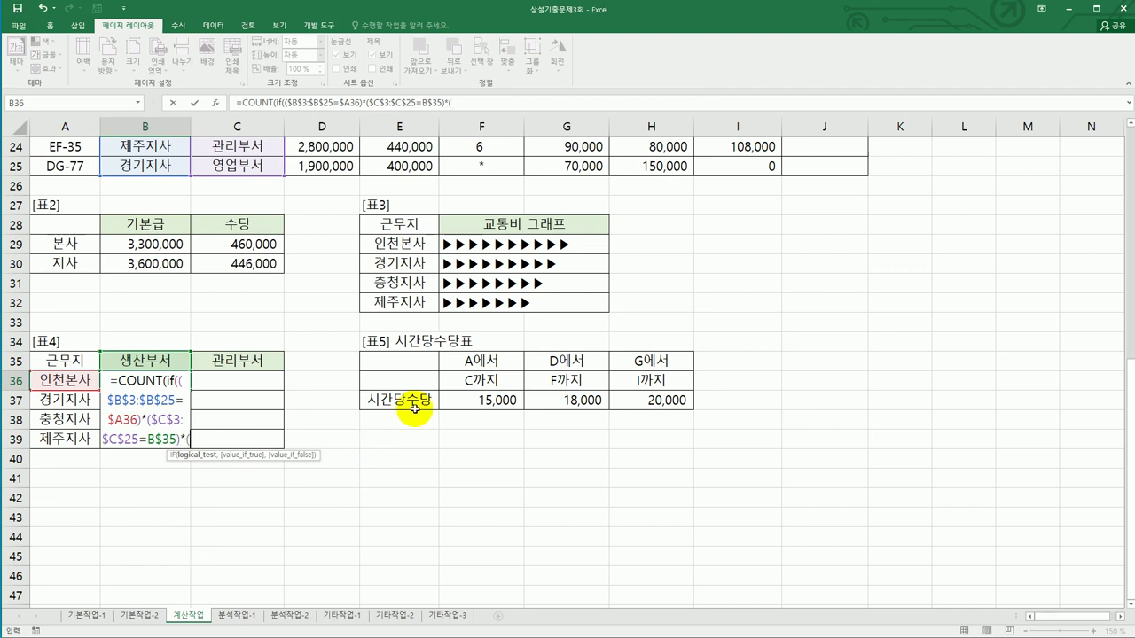
{"action": "scroll", "coordinate": [411, 417], "scroll_direction": "up", "scroll_amount": 3}
{"action": "scroll", "coordinate": [410, 416], "scroll_direction": "up", "scroll_amount": 4}
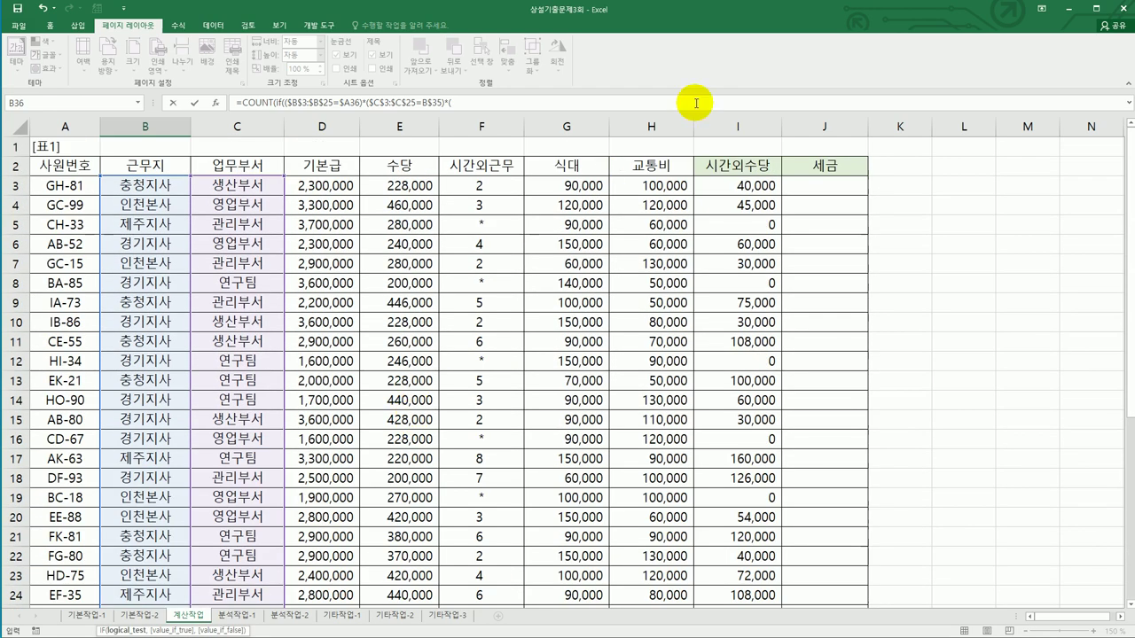
{"action": "left_click_drag", "start_coordinate": [351, 185], "coordinate": [322, 572]}
{"action": "key", "text": "F4"}
{"action": "scroll", "coordinate": [323, 577], "scroll_direction": "down", "scroll_amount": 7}
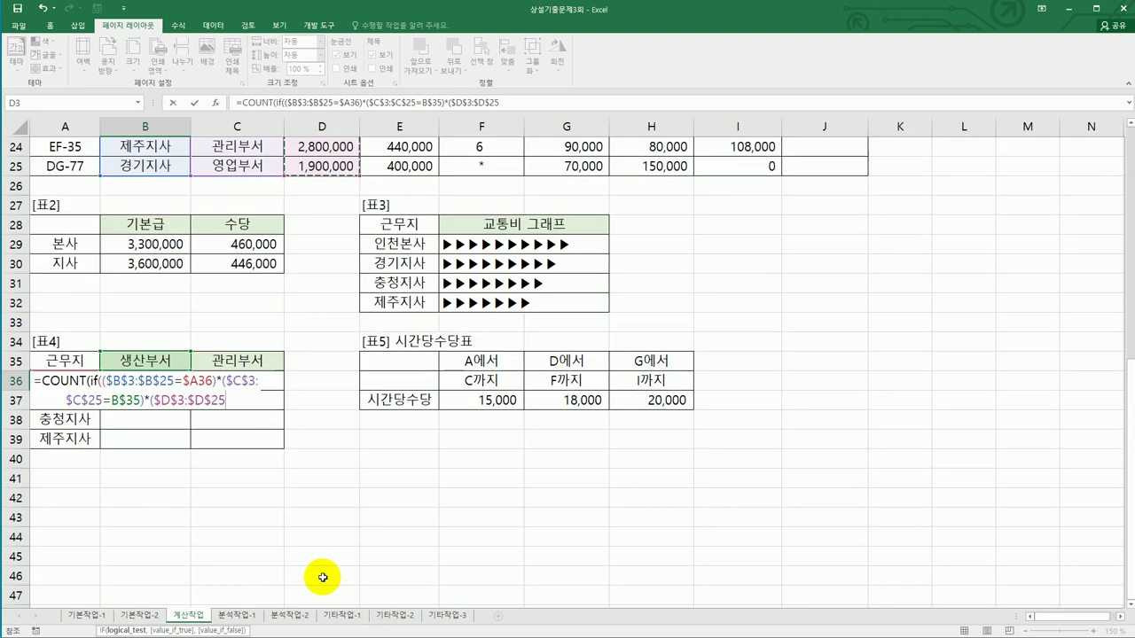
{"action": "type", "text": ">=2"}
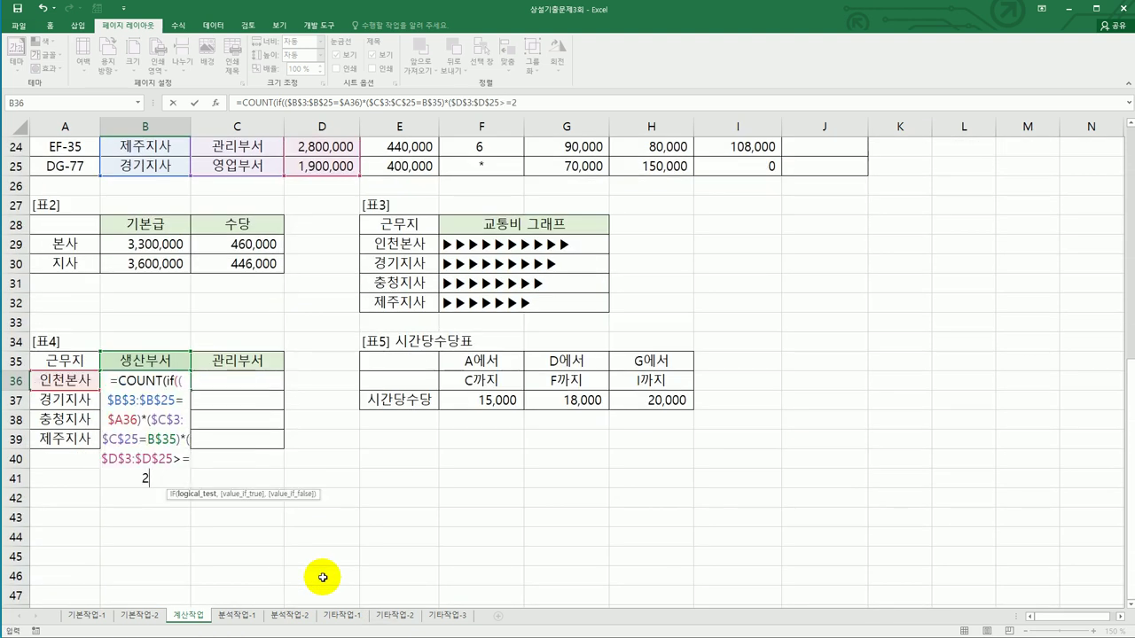
{"action": "type", "text": "500000"}
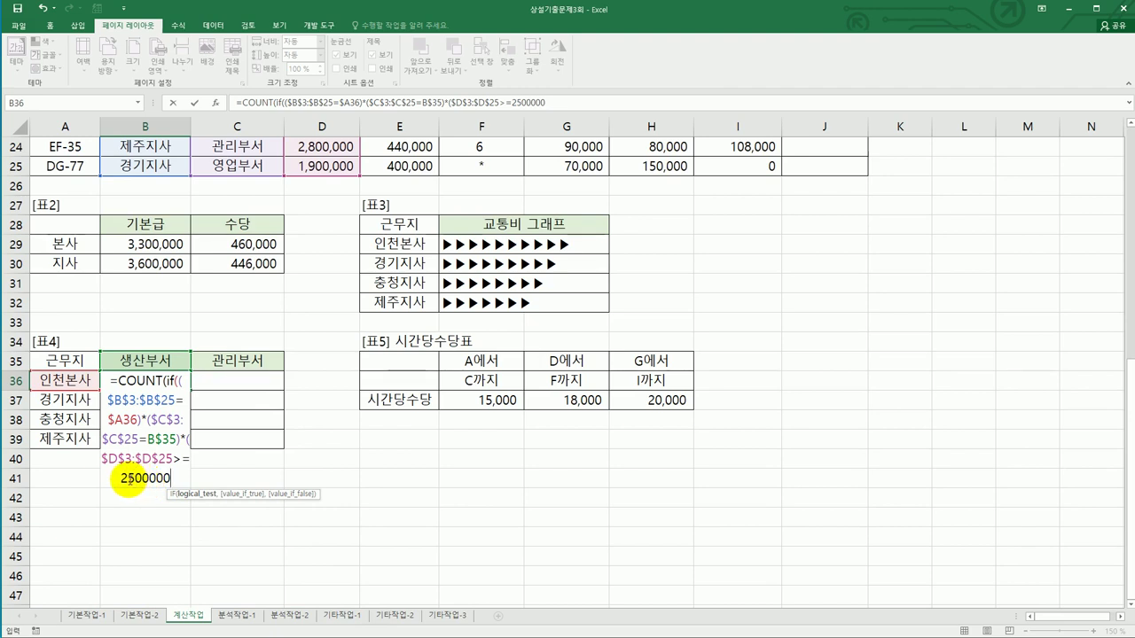
{"action": "type", "text": ")"}
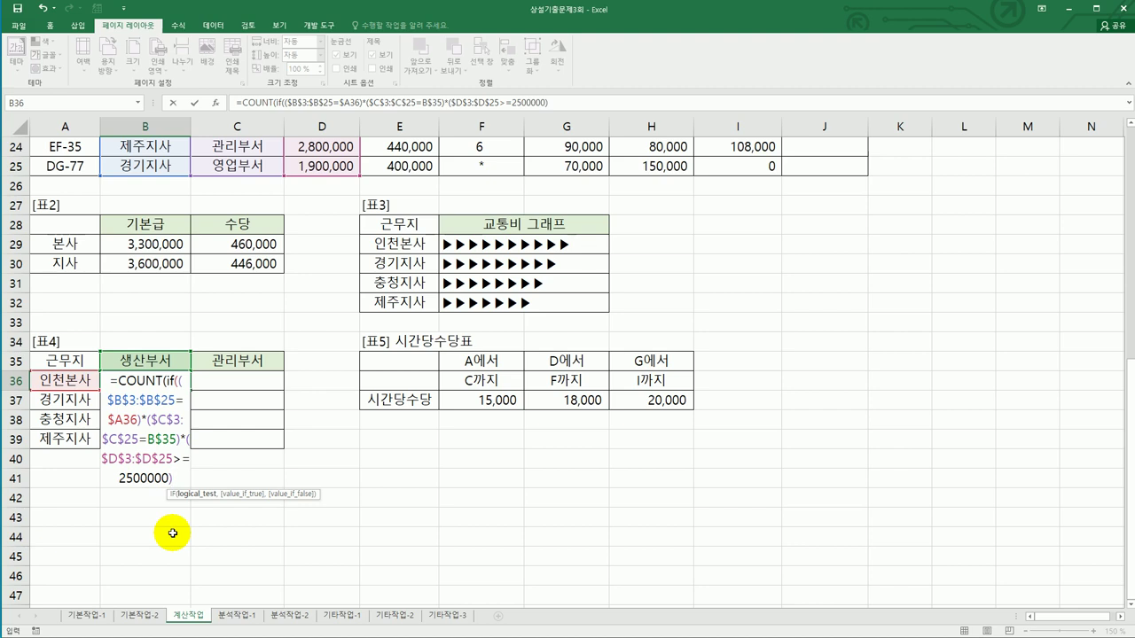
Finish the B36 formula with 1 as IF's true value, append &"명", and enter it as an array formula
{"action": "type", "text": ","}
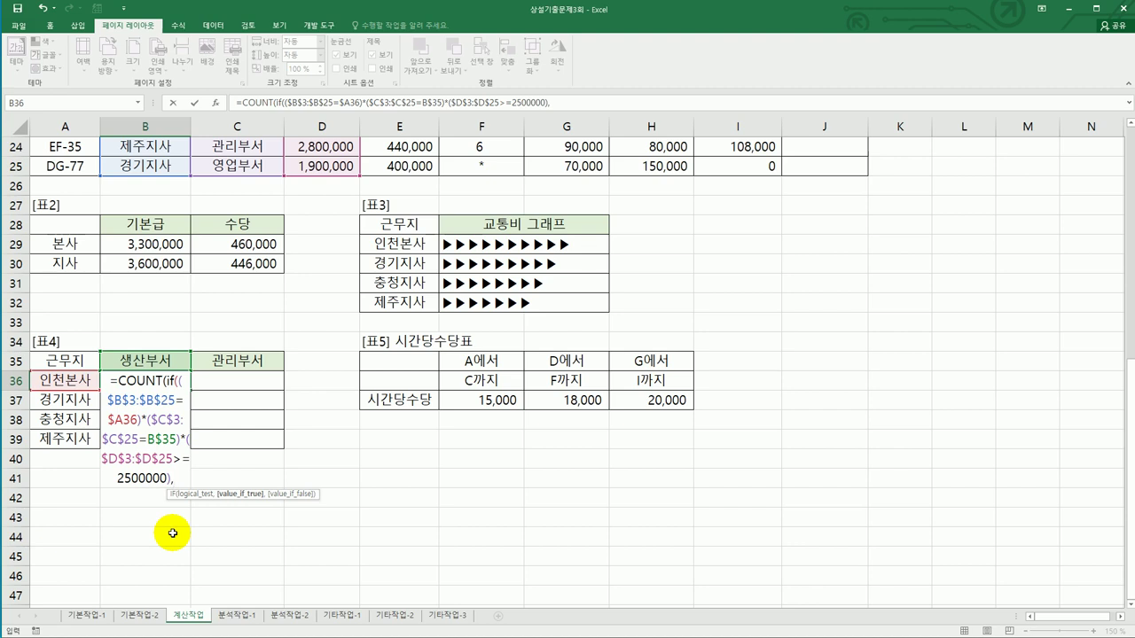
{"action": "type", "text": "1)"}
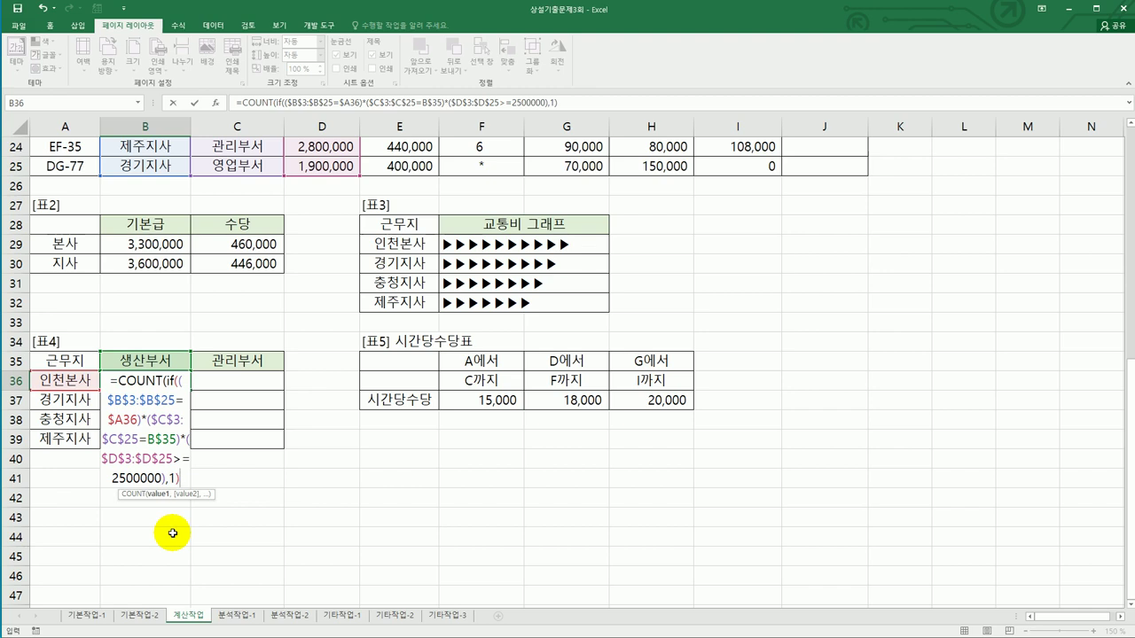
{"action": "type", "text": ")"}
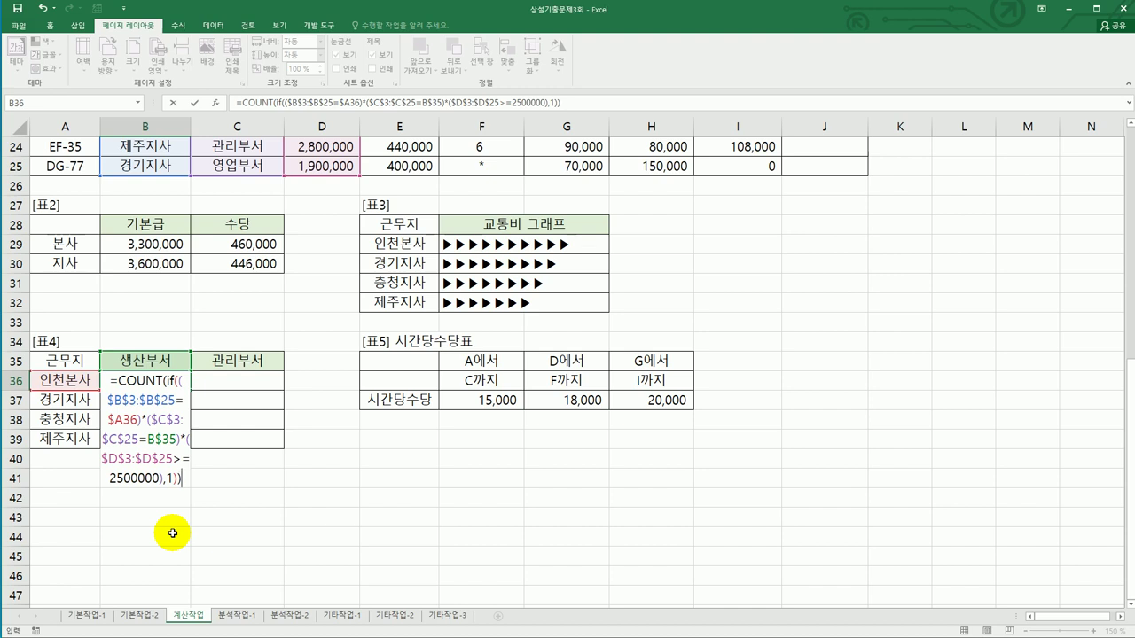
{"action": "type", "text": "&"}
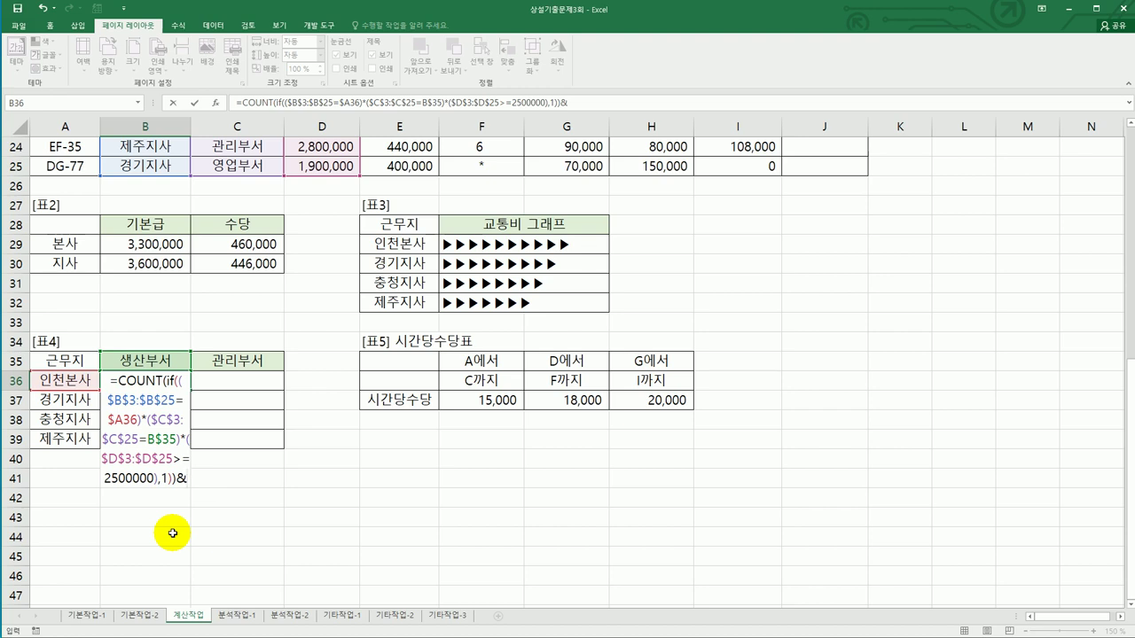
{"action": "type", "text": "\""}
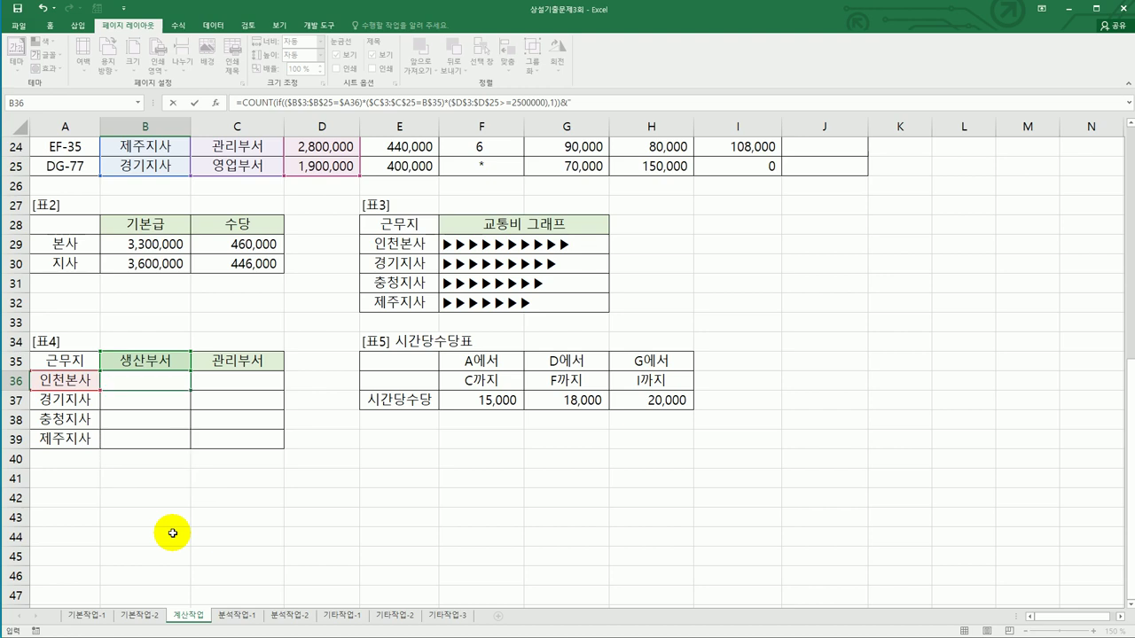
{"action": "type", "text": "며ㅇ\""}
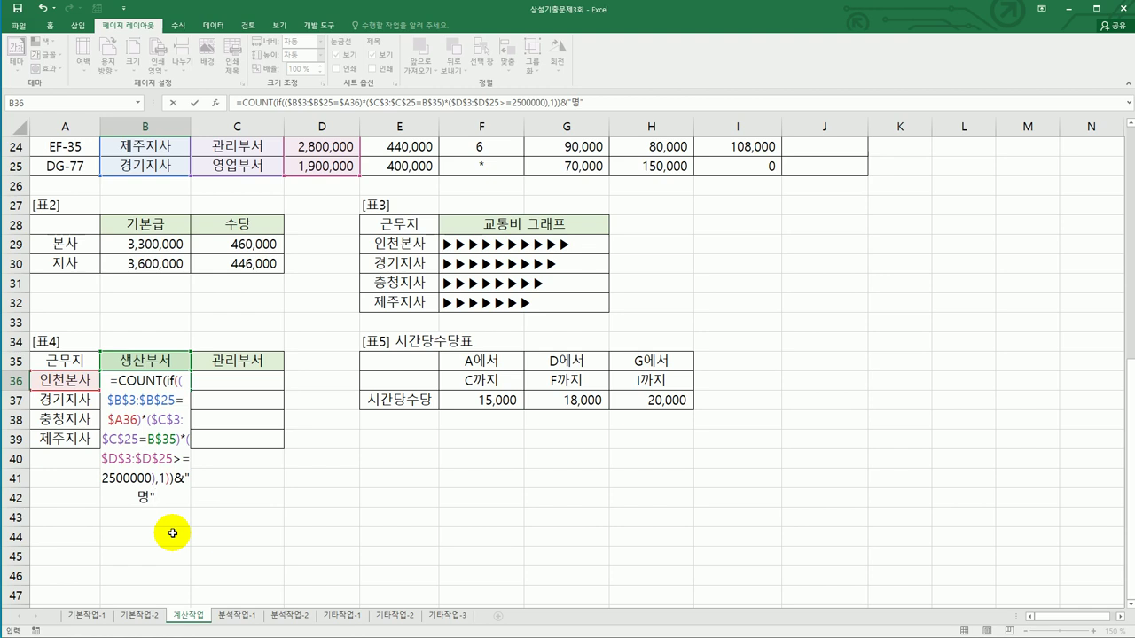
{"action": "key", "text": "ctrl+shift+Return"}
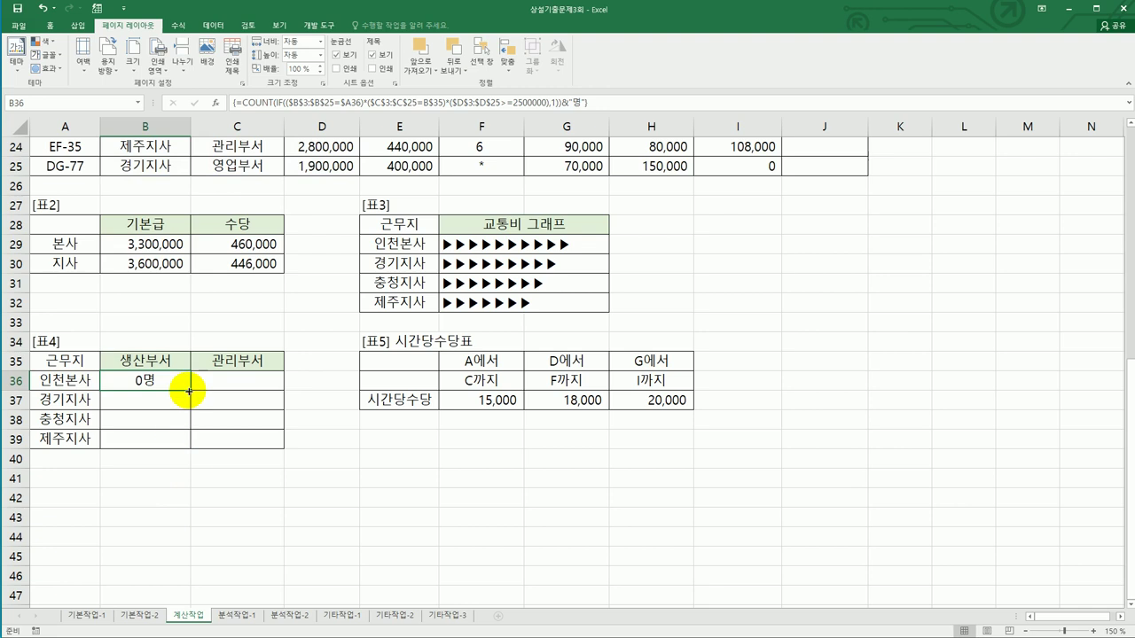
Copy the B36 array formula to the rest of 표4, covering B36:C39
{"action": "left_click_drag", "start_coordinate": [190, 390], "coordinate": [190, 446]}
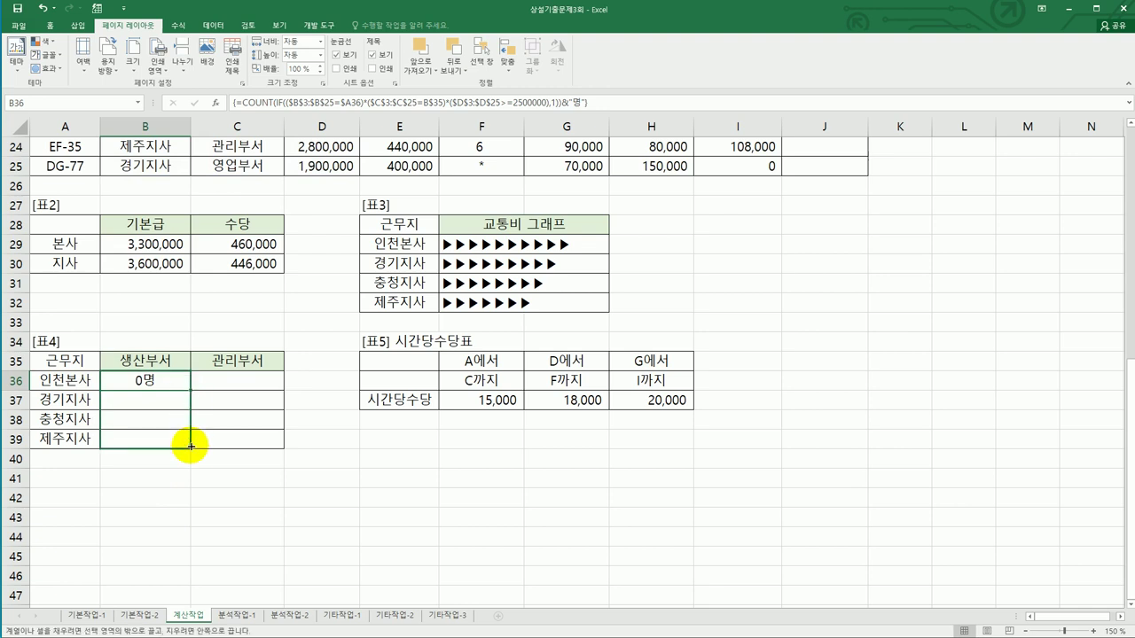
{"action": "left_click_drag", "start_coordinate": [191, 446], "coordinate": [191, 446]}
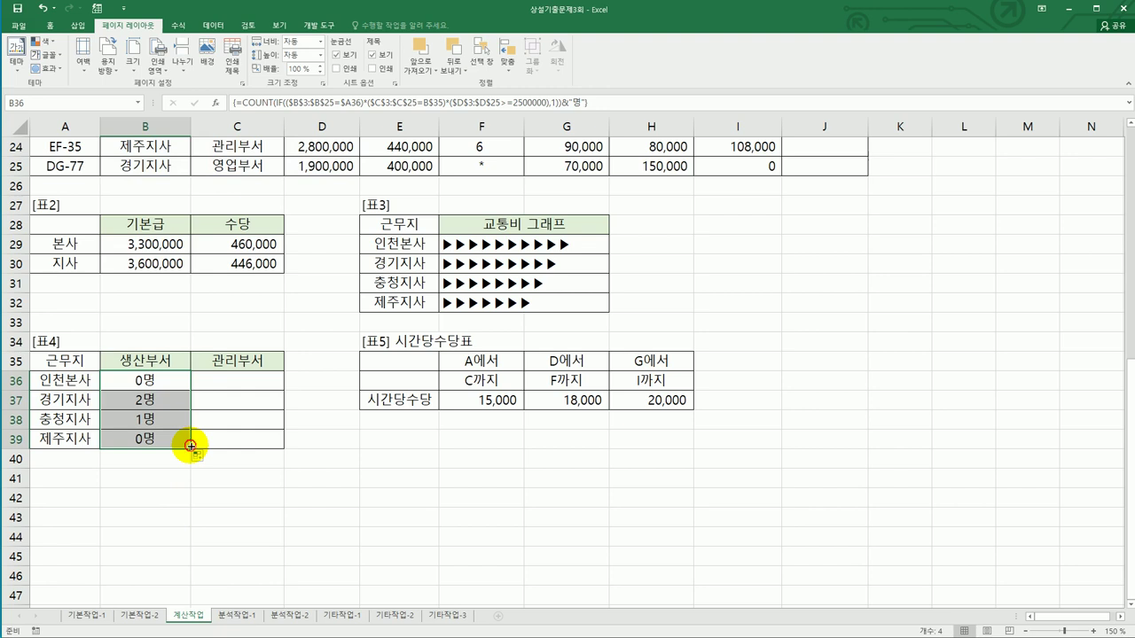
{"action": "left_click_drag", "start_coordinate": [190, 446], "coordinate": [241, 444]}
{"action": "left_click", "coordinate": [241, 439]}
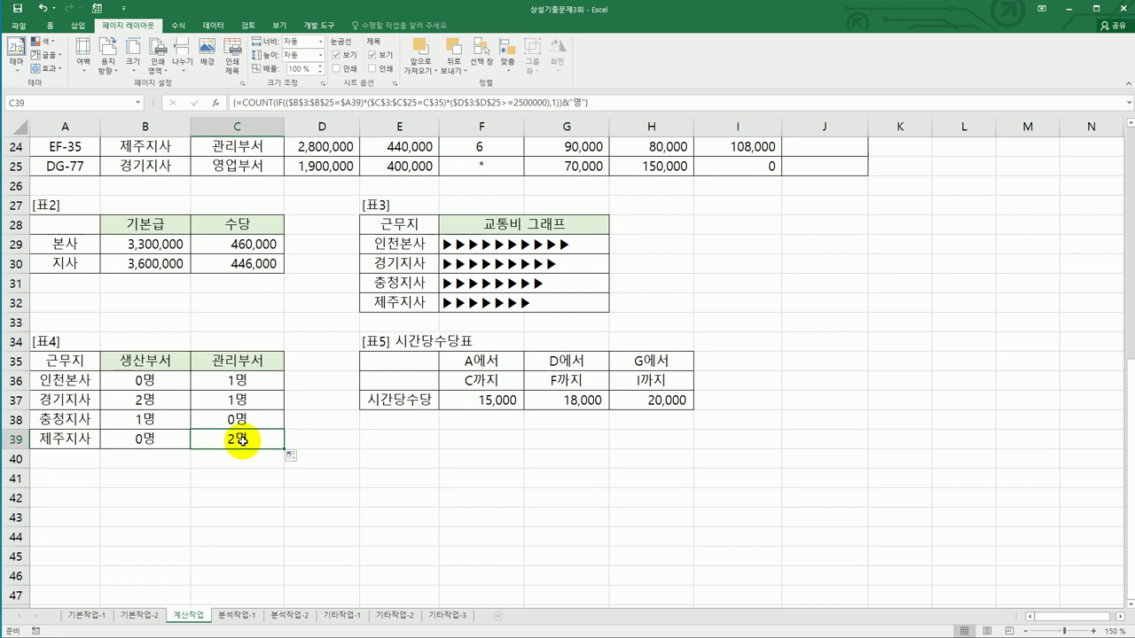
Select J3 under 세금 in 표1, open the Visual Basic editor and insert a new module
{"action": "scroll", "coordinate": [241, 439], "scroll_direction": "up", "scroll_amount": 8}
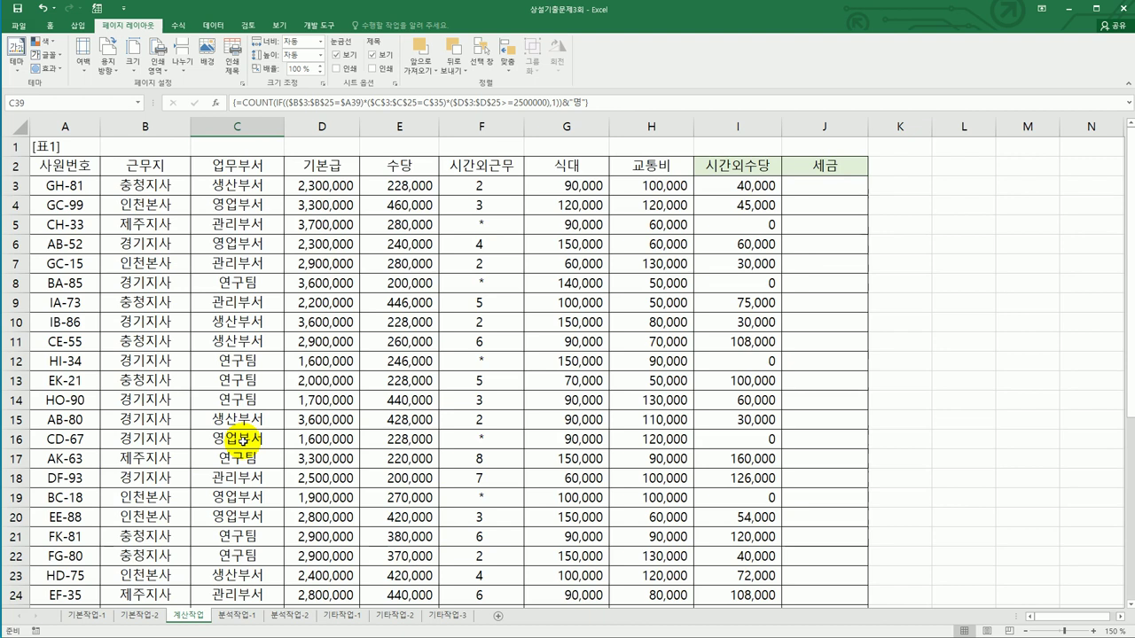
{"action": "left_click", "coordinate": [849, 184]}
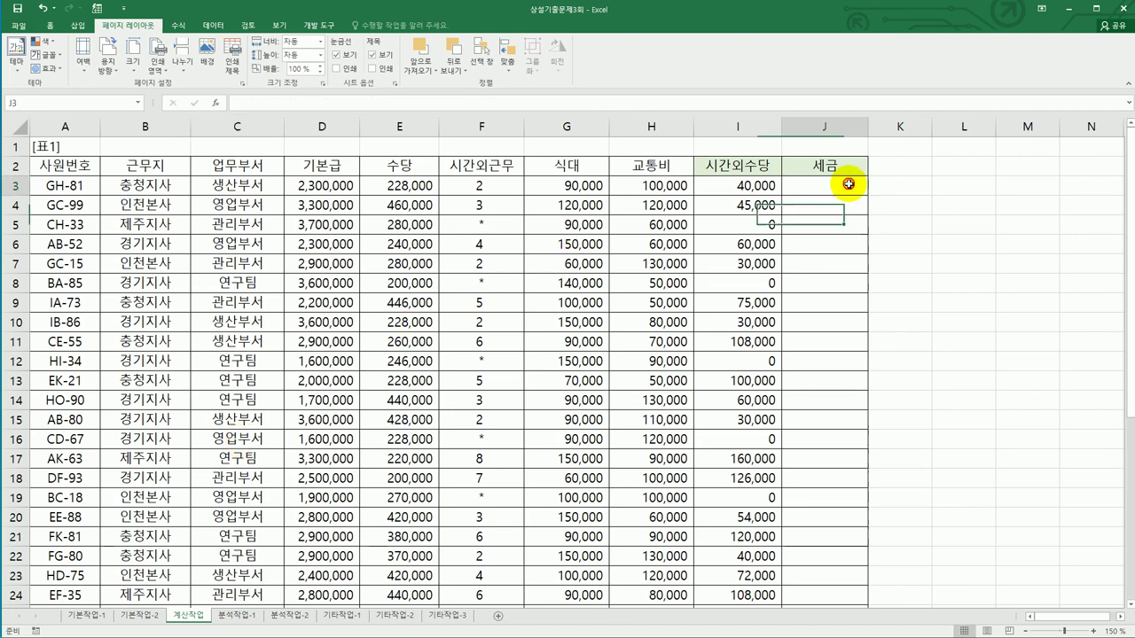
{"action": "scroll", "coordinate": [847, 185], "scroll_direction": "down", "scroll_amount": 3}
{"action": "scroll", "coordinate": [846, 186], "scroll_direction": "up", "scroll_amount": 3}
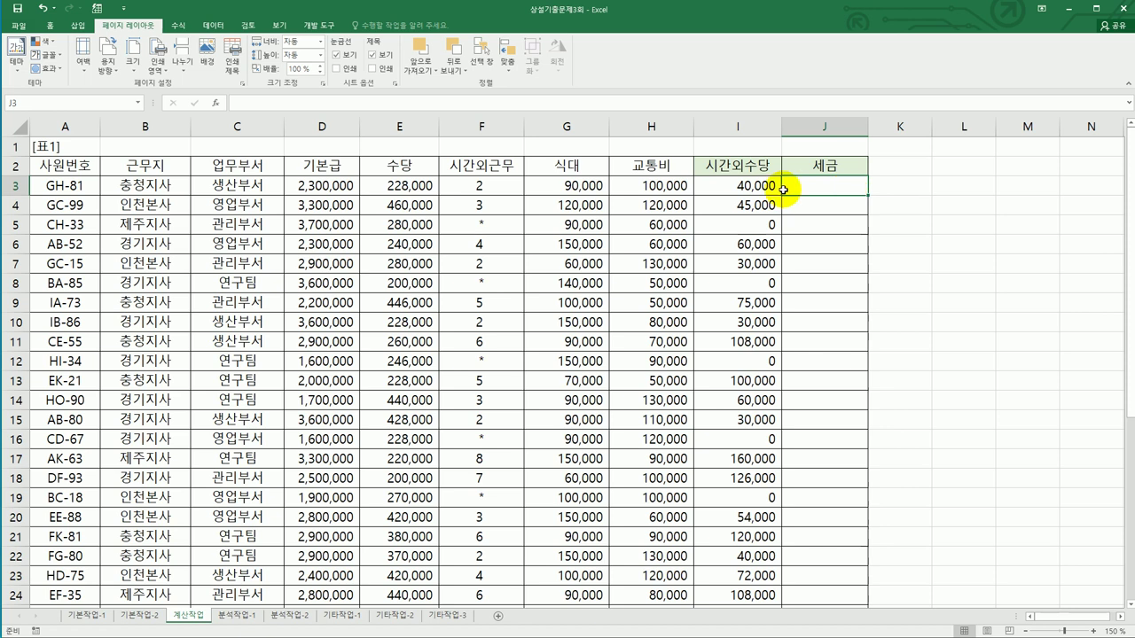
{"action": "left_click", "coordinate": [319, 26]}
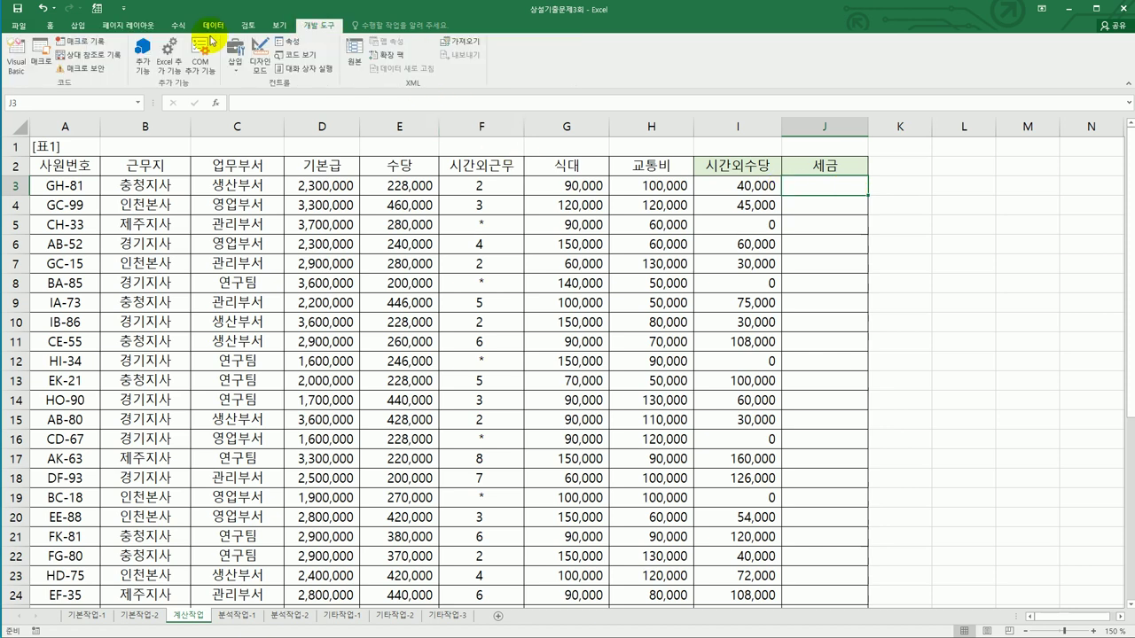
{"action": "left_click", "coordinate": [11, 70]}
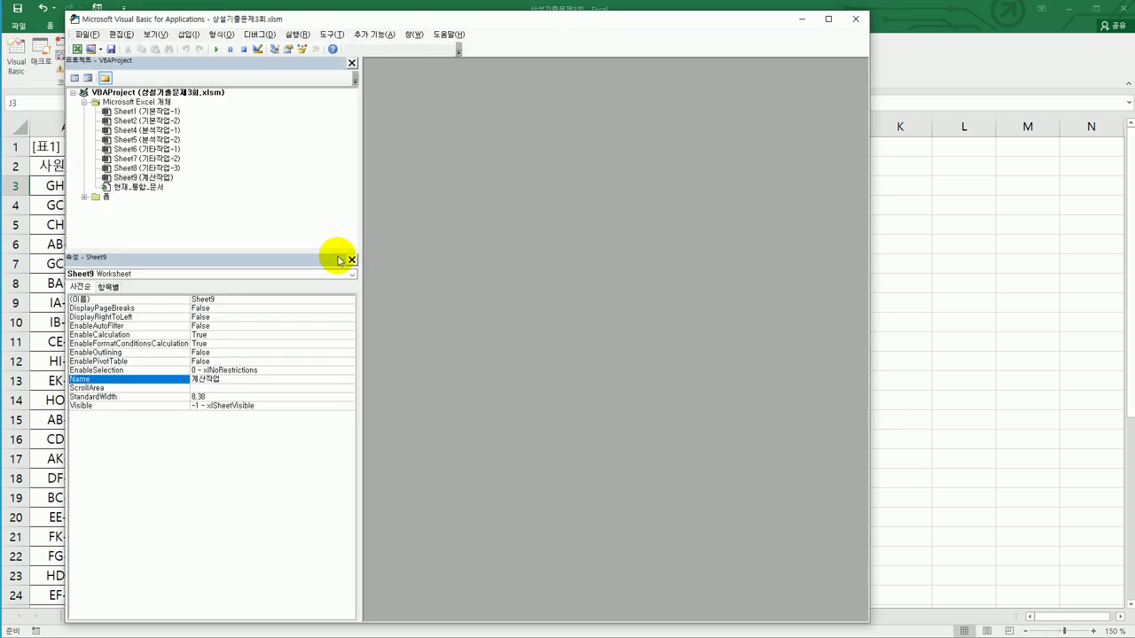
{"action": "left_click", "coordinate": [192, 35]}
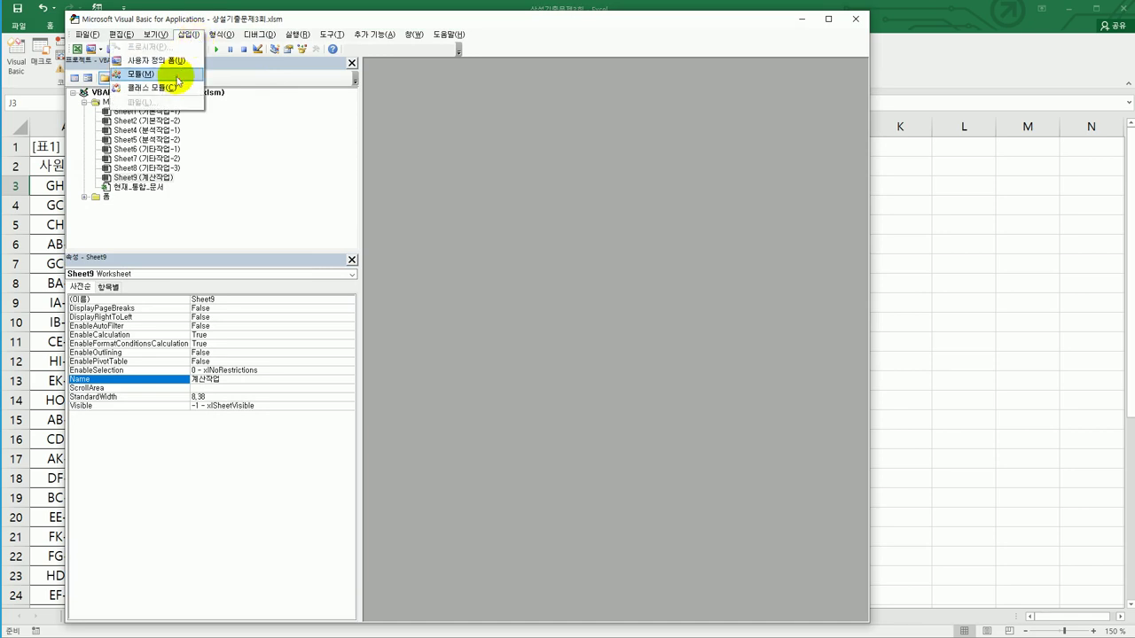
{"action": "left_click", "coordinate": [175, 74]}
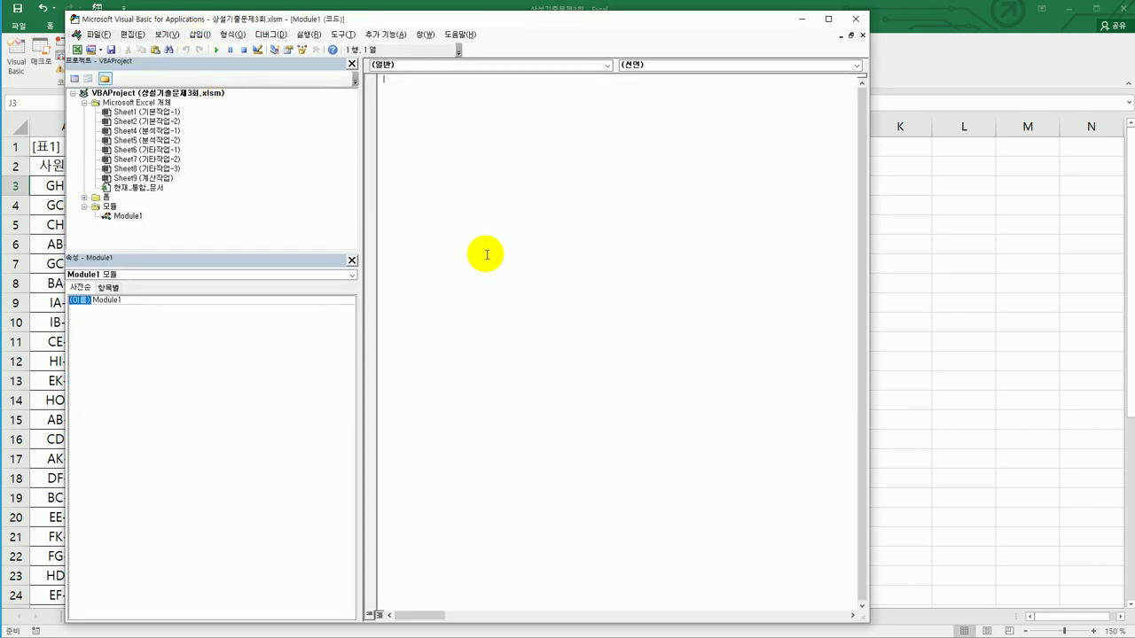
Declare Public Function fn세금(기본급, 수당) and make it return (기본급 + 수당) * 0.12 if 기본급 >= 3000000
{"action": "type", "text": "public function fn세금(기본급, 수당)"}
{"action": "key", "text": "Return"}
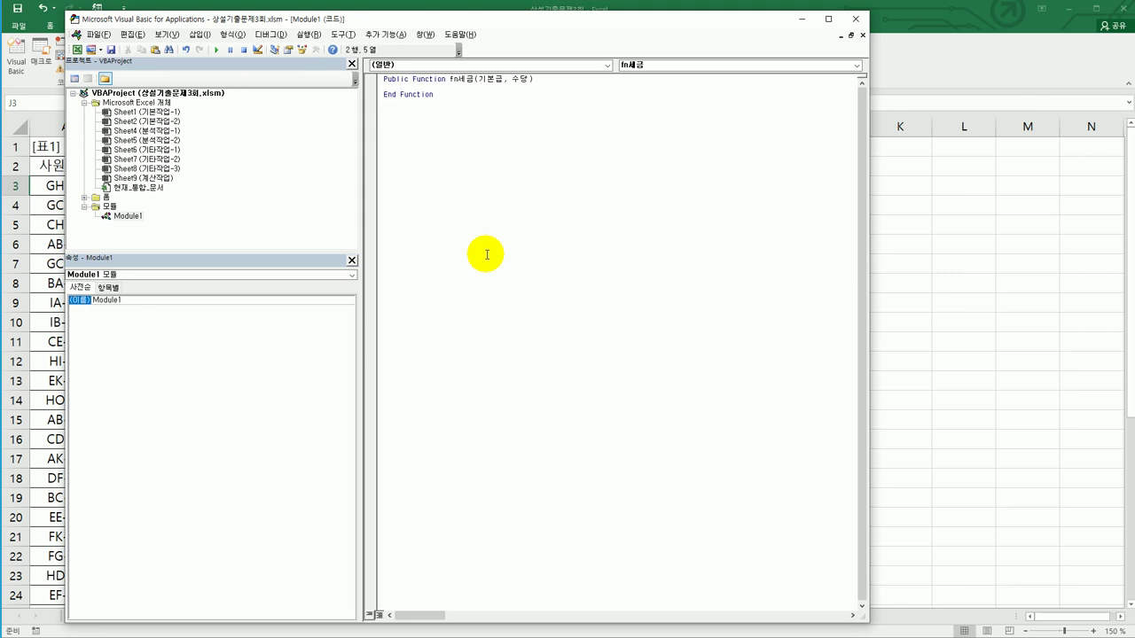
{"action": "type", "text": "If"}
{"action": "type", "text": "기본급 >=3000000 then"}
{"action": "key", "text": "Return"}
{"action": "type", "text": "fn"}
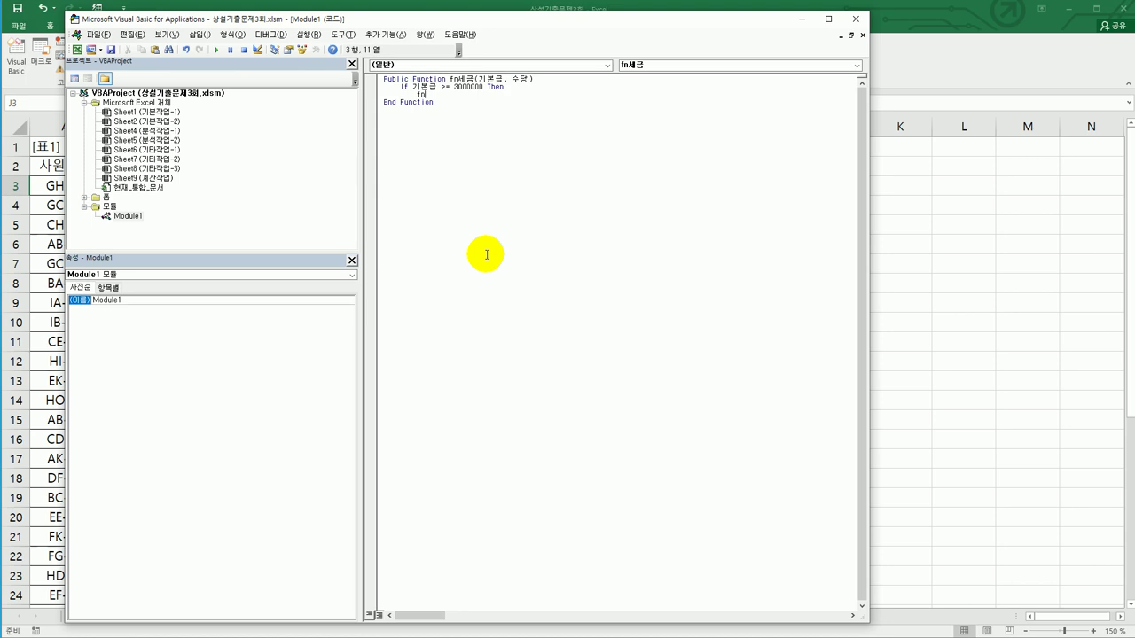
{"action": "type", "text": "세금 = (기본금 + 수당) *0.12"}
{"action": "key", "text": "Return"}
Add an ElseIf branch for 기본급 >= 2500000 that sets fn세금 = (기본급 + 수당) * 0.07
{"action": "type", "text": "else"}
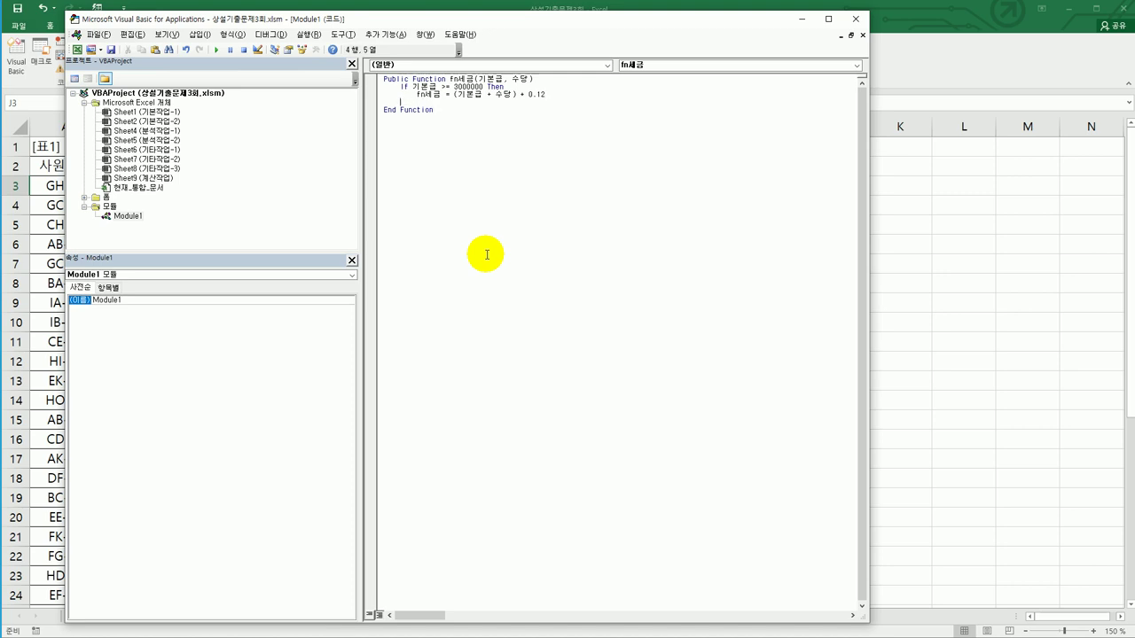
{"action": "type", "text": "if 기본급 >="}
{"action": "type", "text": "2500000 Then"}
{"action": "key", "text": "Return"}
{"action": "type", "text": "fn세"}
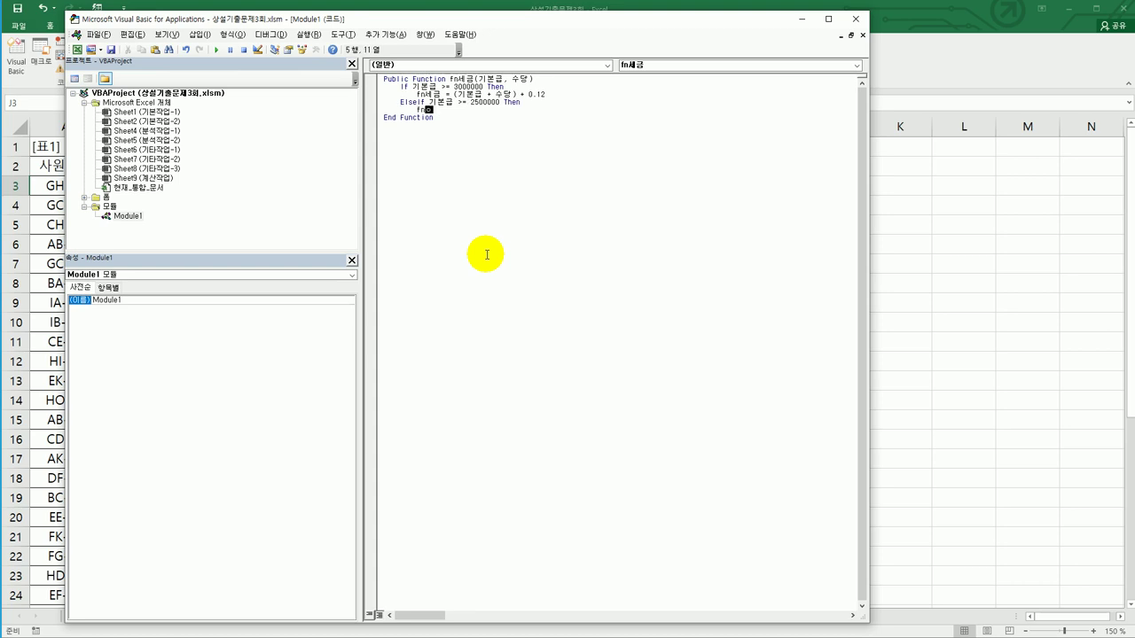
{"action": "type", "text": "금 ="}
{"action": "type", "text": "(righ"}
{"action": "key", "text": "BackSpace"}
{"action": "key", "text": "BackSpace"}
{"action": "key", "text": "BackSpace"}
{"action": "key", "text": "BackSpace"}
{"action": "type", "text": "기본급 + 수당) * 0.07"}
{"action": "key", "text": "Return"}
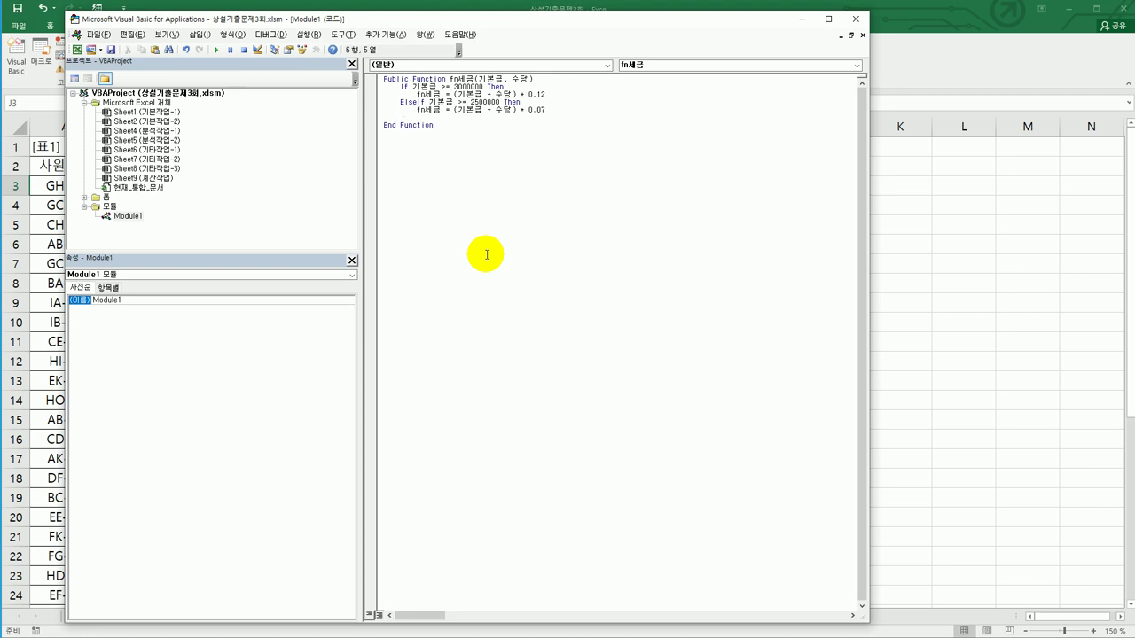
Add an Else branch reusing the previous branch's calculation line, with its rate changed to 0.03
{"action": "type", "text": "Else"}
{"action": "key", "text": "Return"}
{"action": "key", "text": "Up"}
{"action": "key", "text": "Up"}
{"action": "key", "text": "shift+End"}
{"action": "key", "text": "ctrl+c"}
{"action": "key", "text": "Down"}
{"action": "key", "text": "Down"}
{"action": "key", "text": "ctrl+v"}
{"action": "key", "text": "shift+Left"}
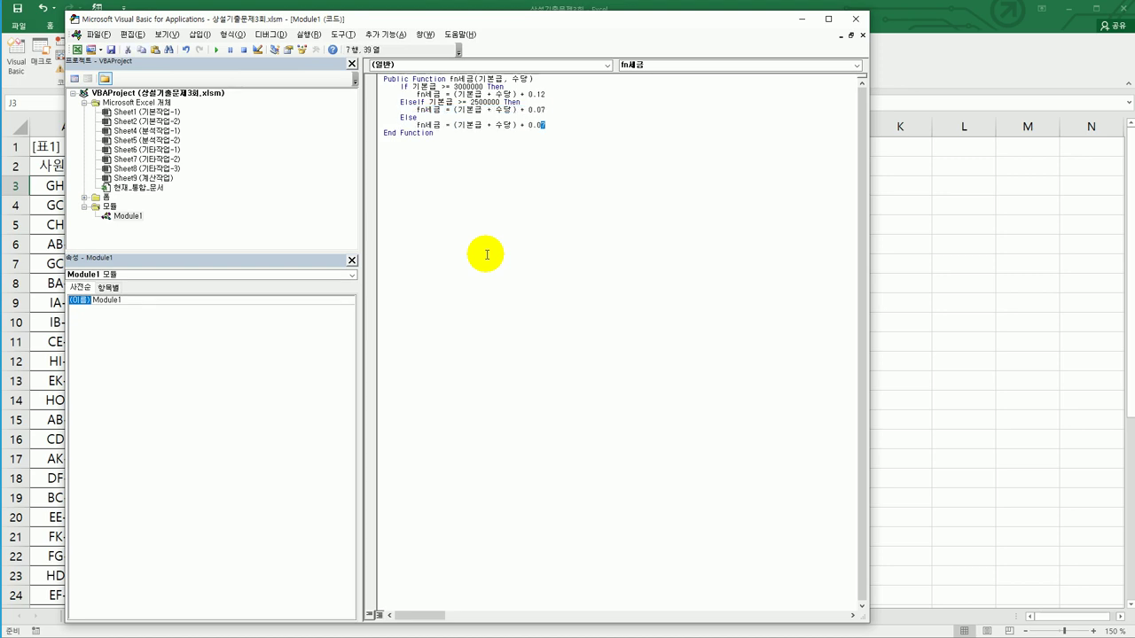
{"action": "type", "text": "3"}
Close the condition block with End If and set it off with blank lines inside the function
{"action": "key", "text": "Return"}
{"action": "key", "text": "BackSpace"}
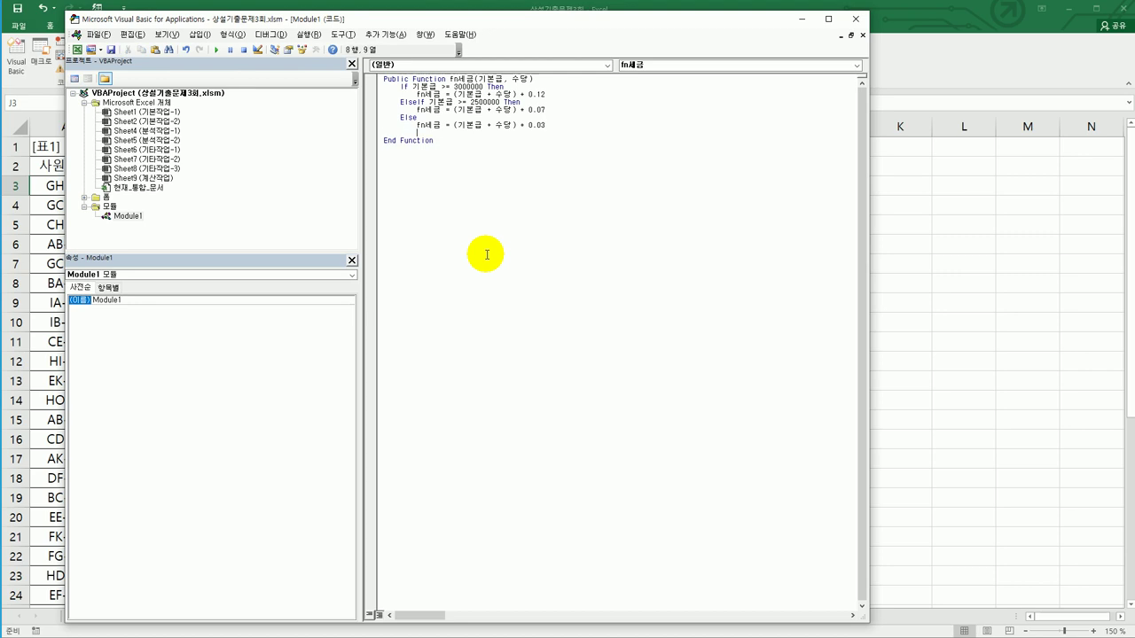
{"action": "type", "text": "end if"}
{"action": "key", "text": "Return"}
{"action": "key", "text": "Up"}
{"action": "key", "text": "Up"}
{"action": "key", "text": "Up"}
{"action": "key", "text": "End"}
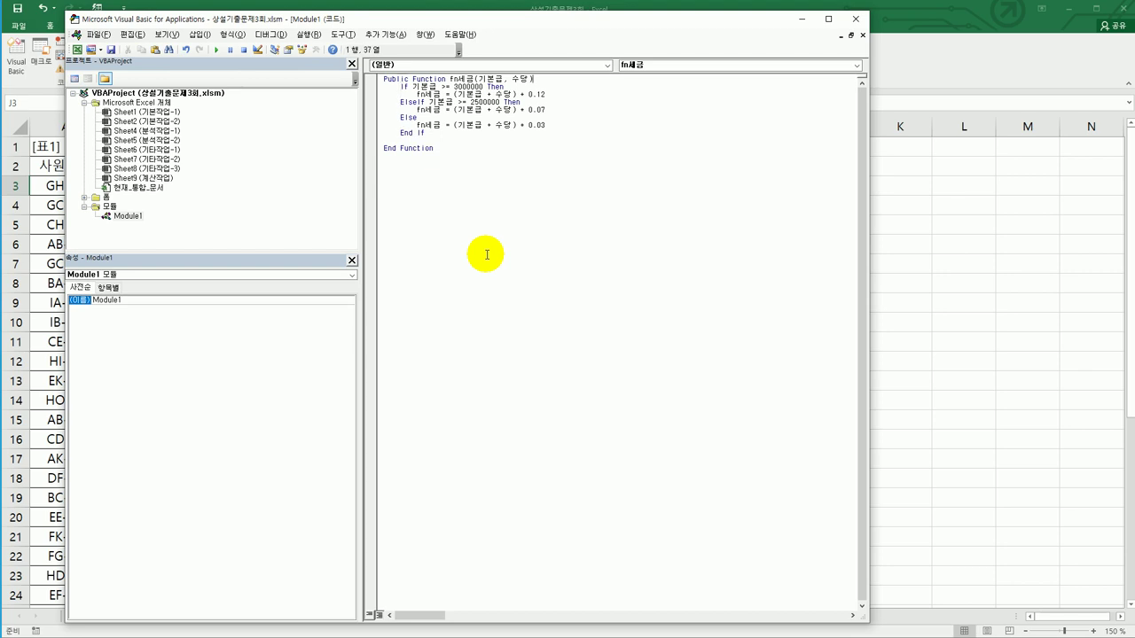
{"action": "key", "text": "Return"}
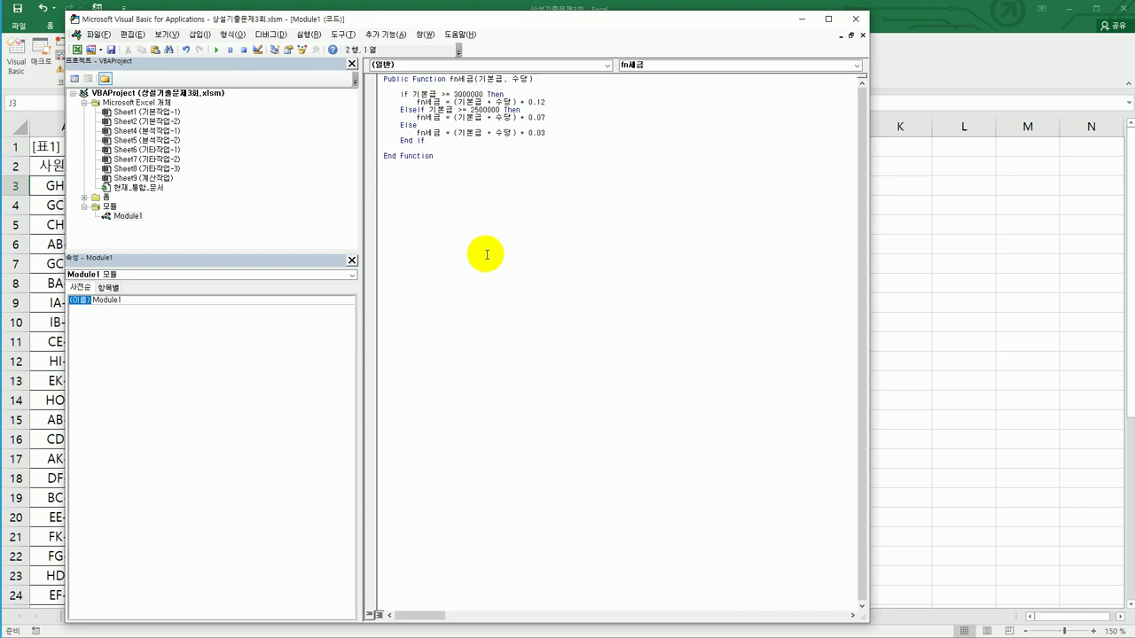
Return to the worksheet and insert the user-defined function fn세금 in J3
{"action": "left_click", "coordinate": [855, 20]}
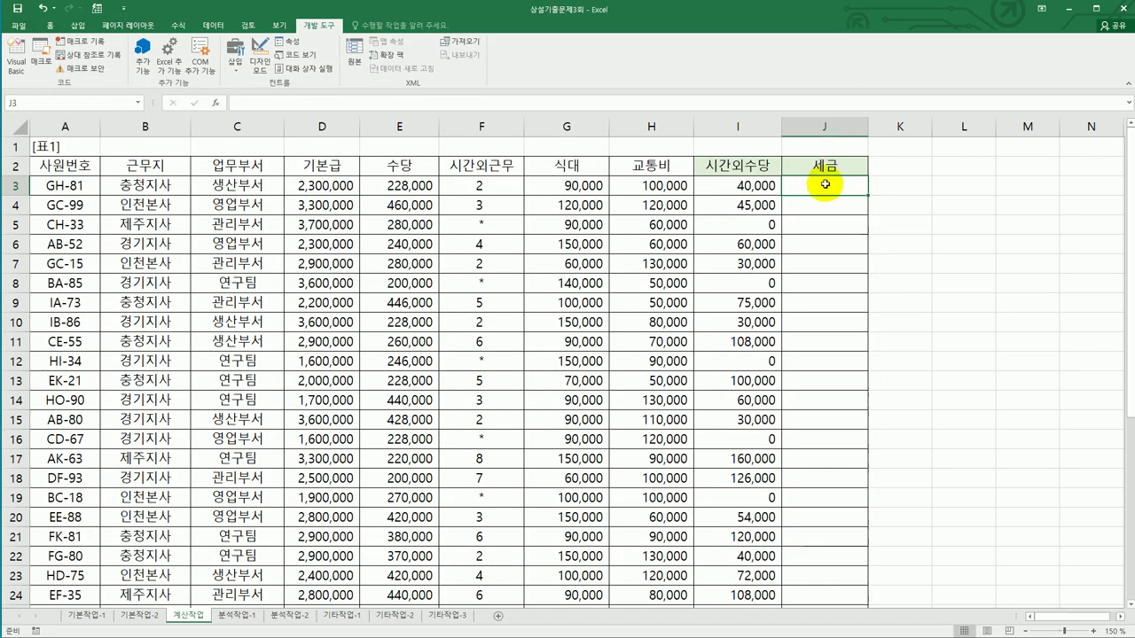
{"action": "left_click", "coordinate": [218, 104]}
{"action": "left_click_drag", "start_coordinate": [719, 202], "coordinate": [476, 223]}
{"action": "left_click", "coordinate": [502, 281]}
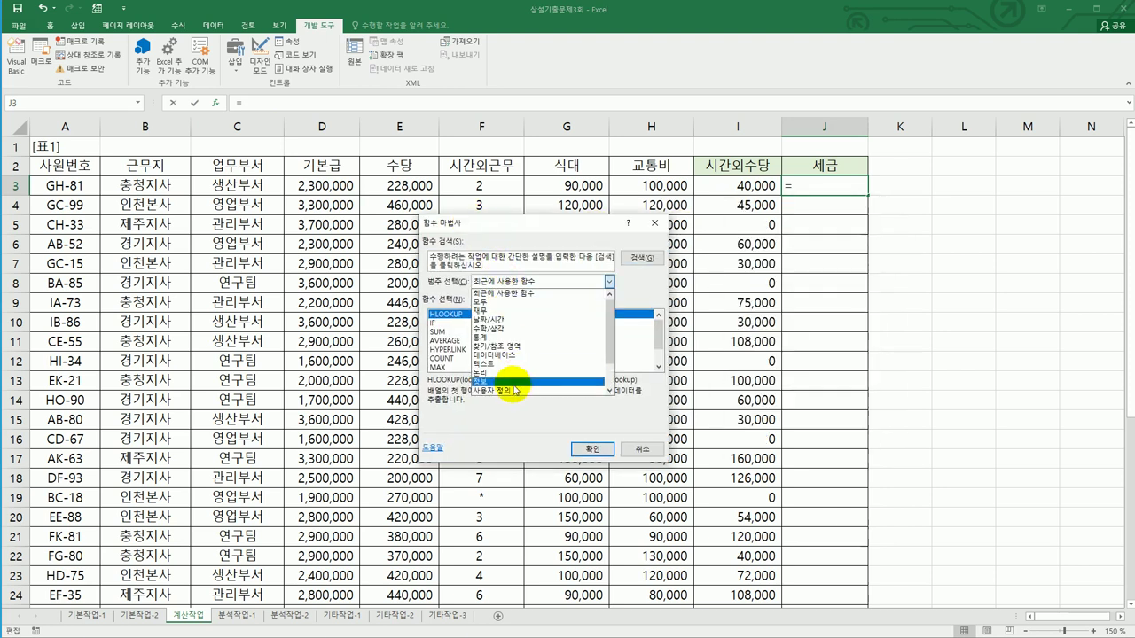
{"action": "left_click", "coordinate": [512, 391]}
{"action": "left_click", "coordinate": [585, 448]}
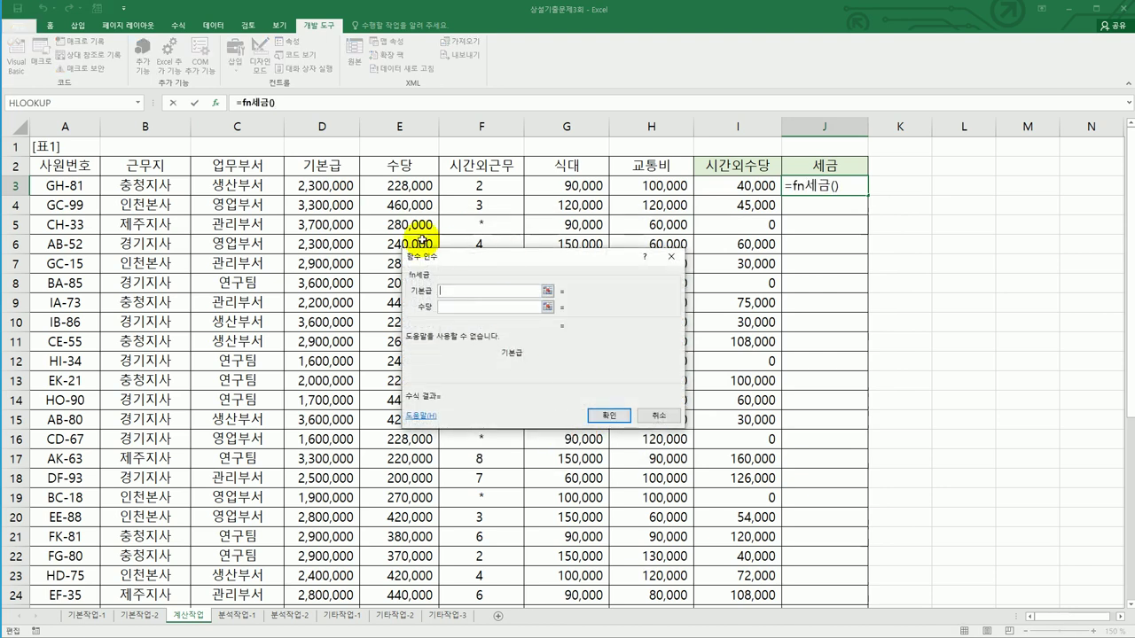
Set the 기본급 argument to D3 and 수당 to E3, and fill the formula down the 세금 column to J25
{"action": "left_click", "coordinate": [326, 184]}
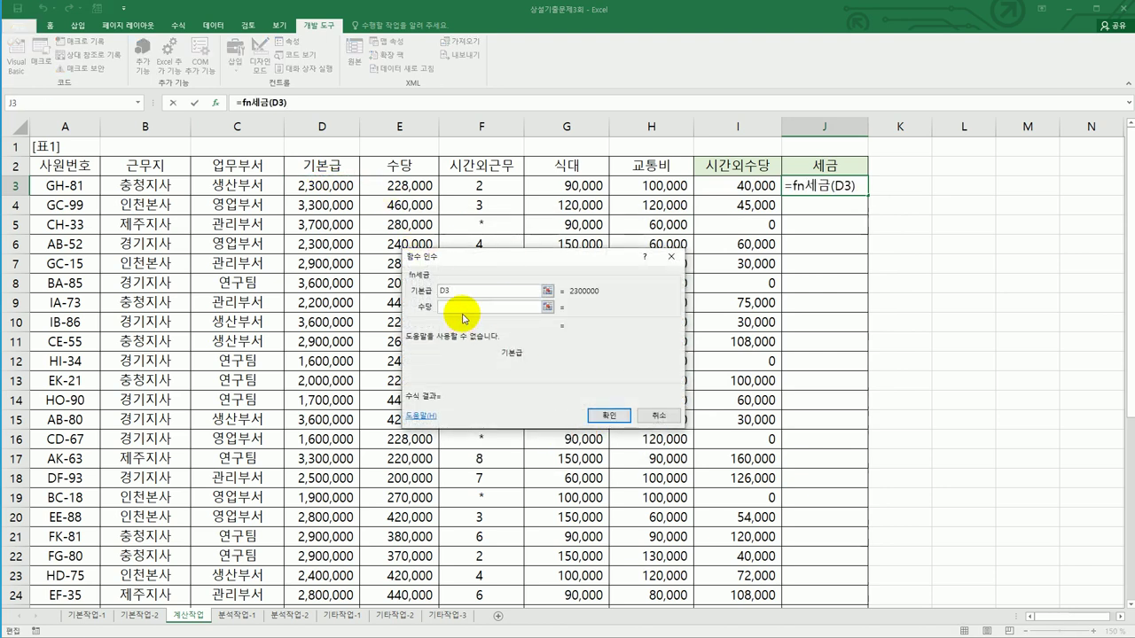
{"action": "left_click", "coordinate": [470, 306]}
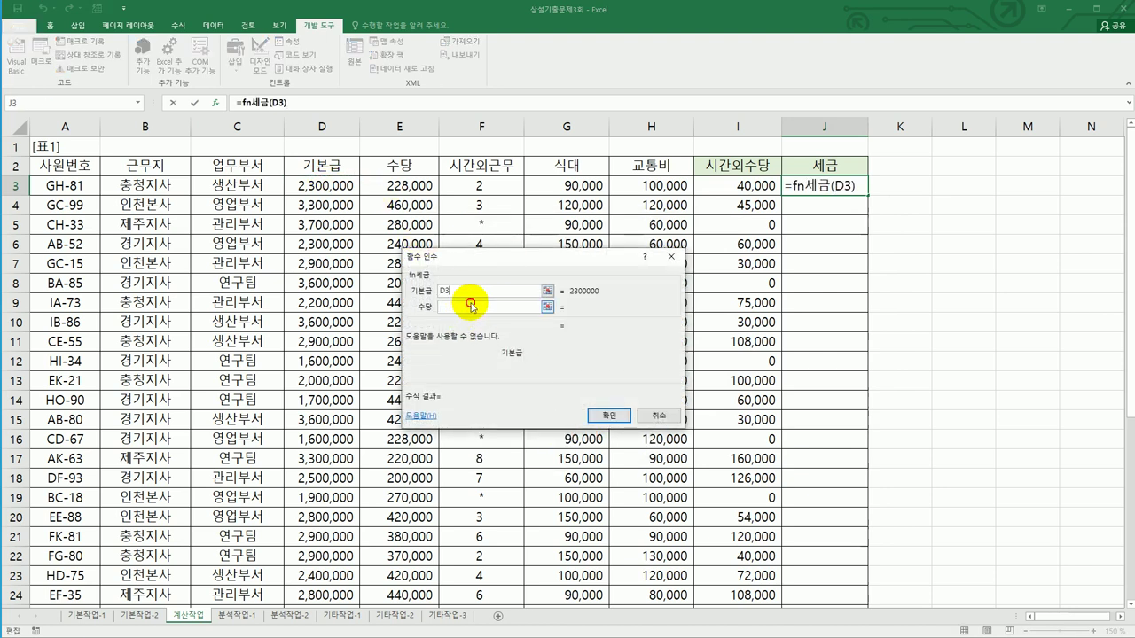
{"action": "left_click", "coordinate": [413, 186]}
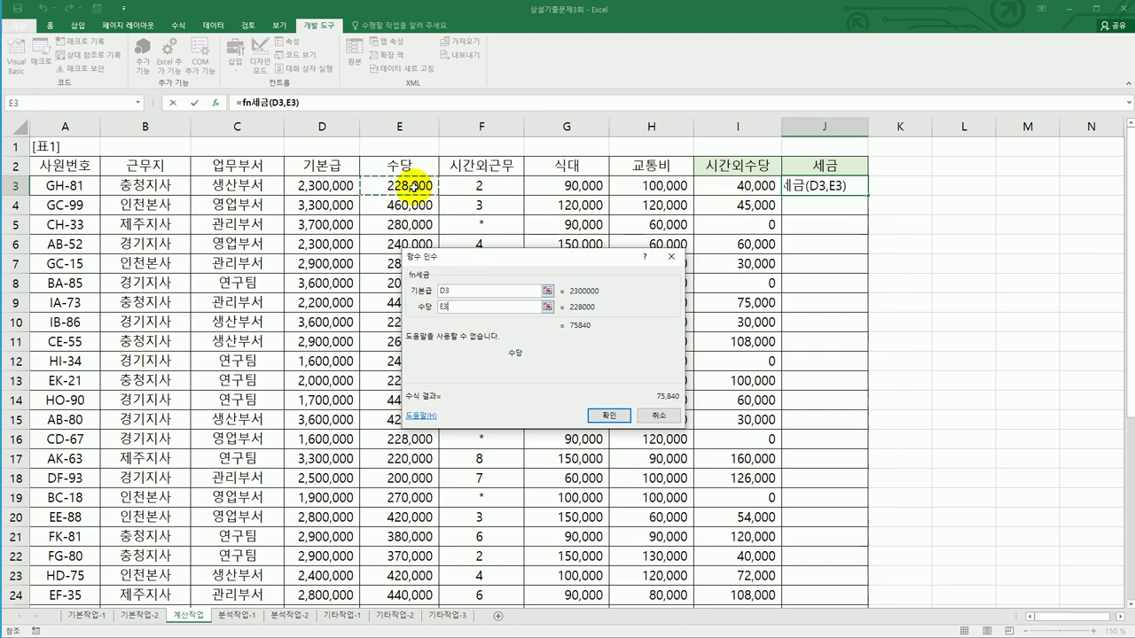
{"action": "left_click", "coordinate": [603, 416]}
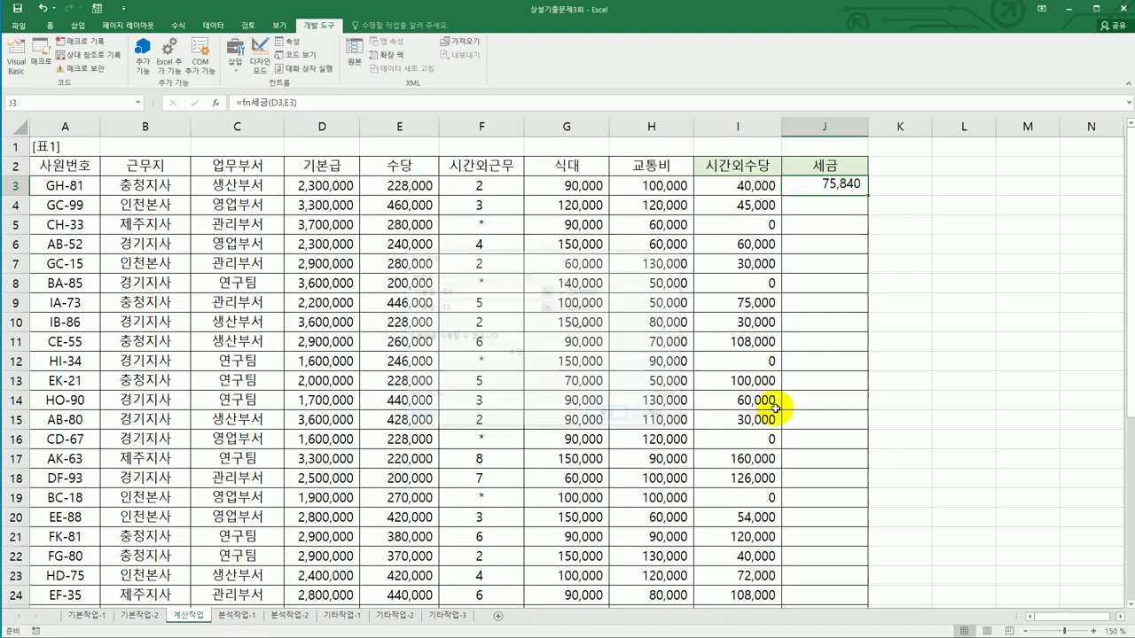
{"action": "double_click", "coordinate": [867, 194]}
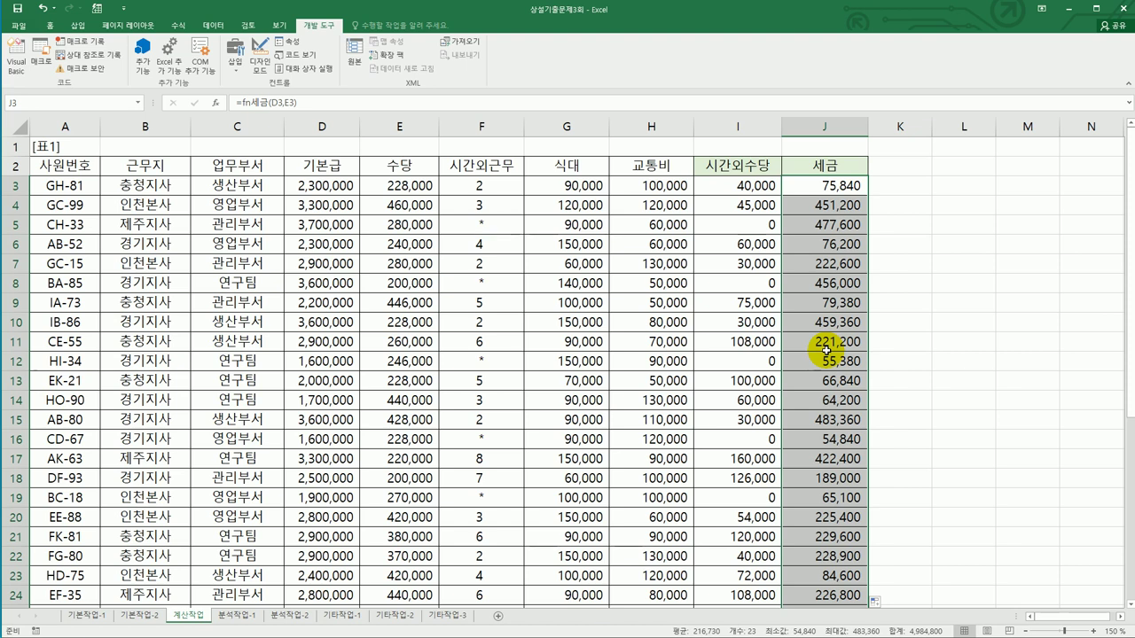
{"action": "scroll", "coordinate": [826, 350], "scroll_direction": "down", "scroll_amount": 3}
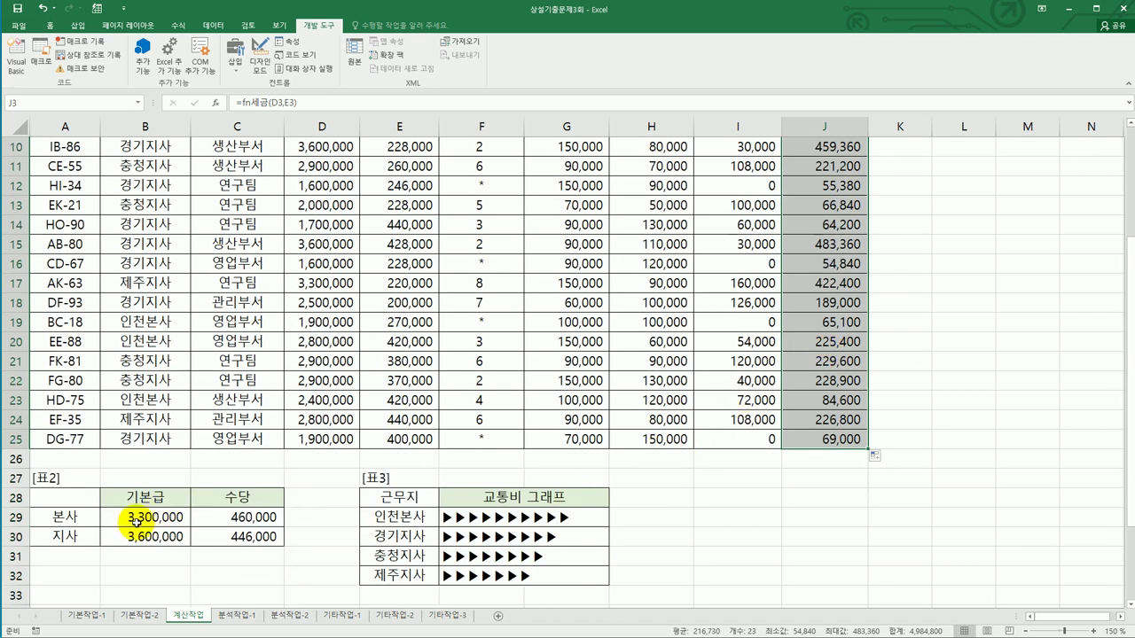
Start a PivotTable at cell B5 on 분석작업-1, set it to use an external data source and open the connection selection
{"action": "left_click", "coordinate": [135, 521]}
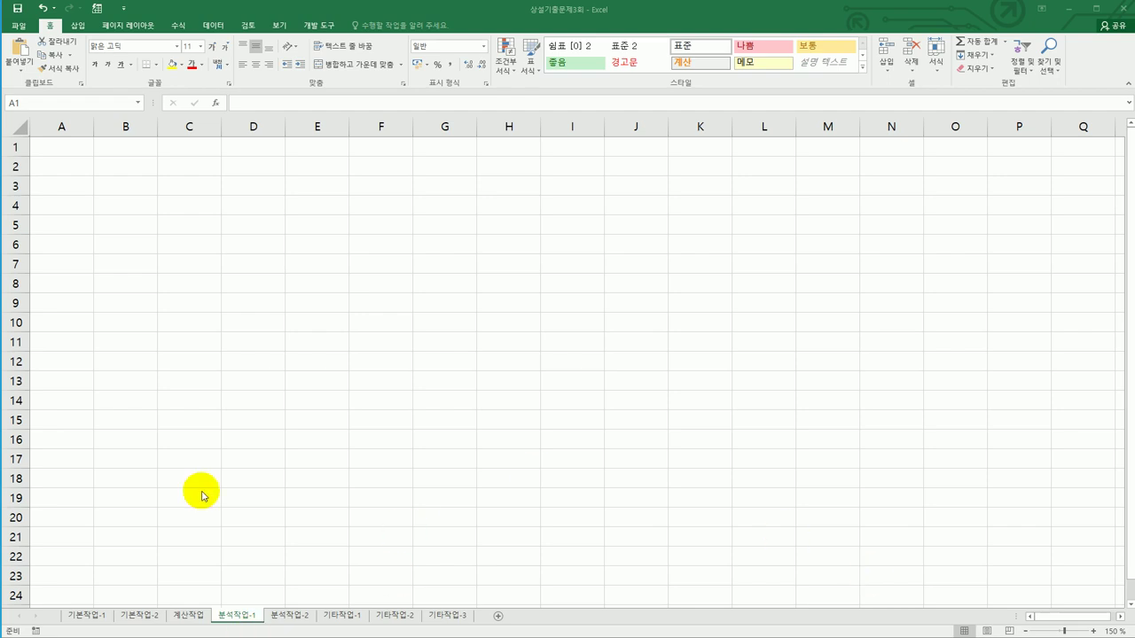
{"action": "left_click", "coordinate": [135, 190]}
{"action": "left_click", "coordinate": [128, 229]}
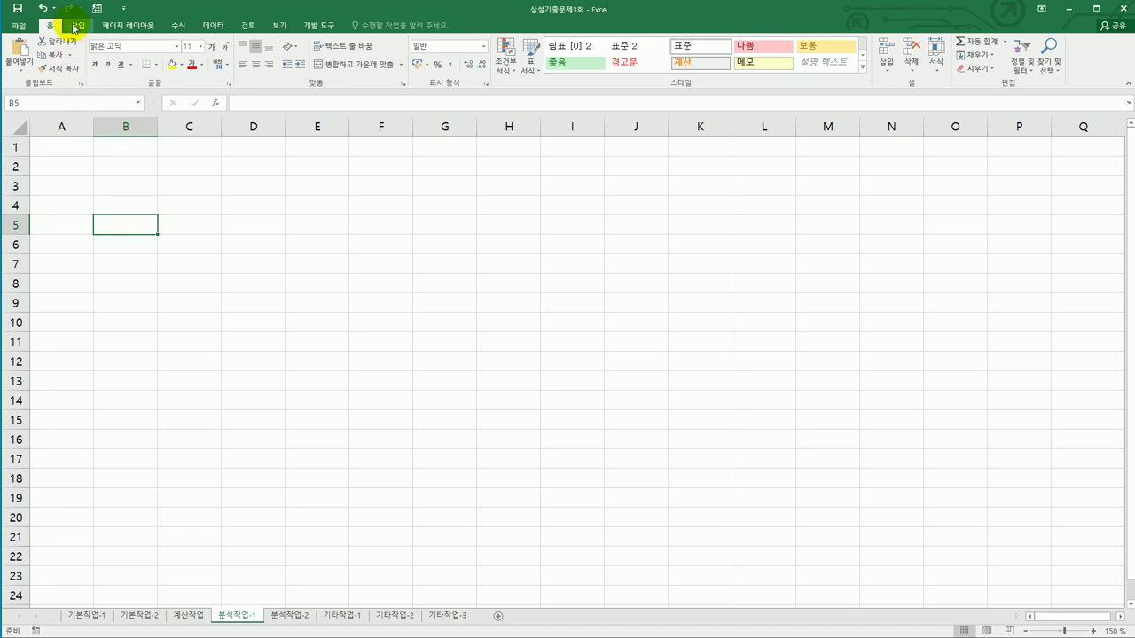
{"action": "left_click", "coordinate": [76, 26]}
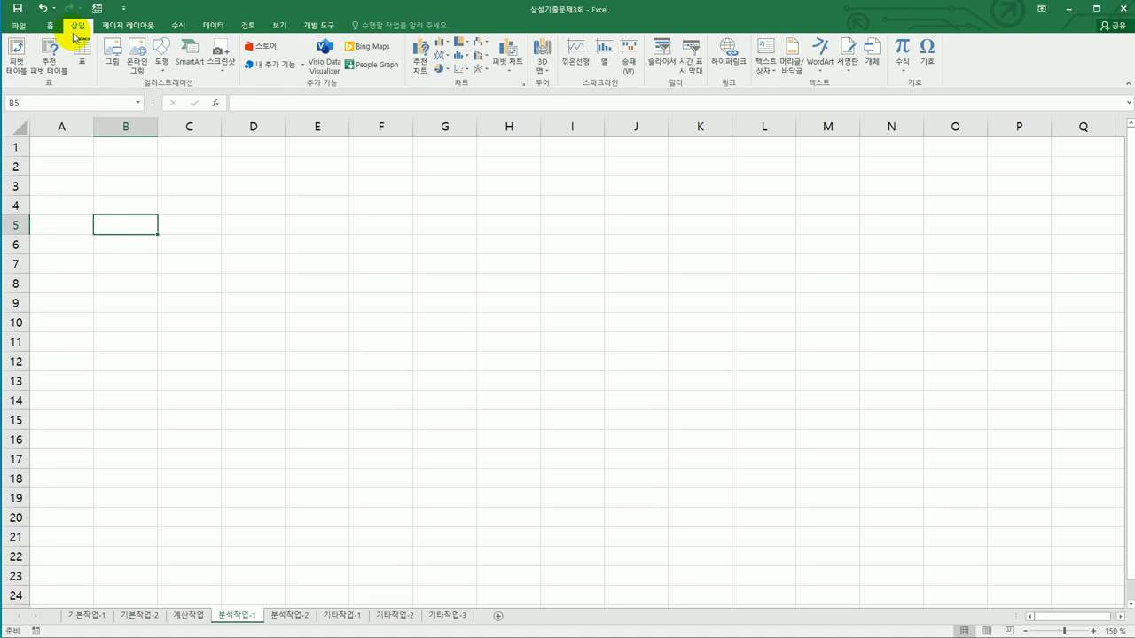
{"action": "left_click", "coordinate": [13, 60]}
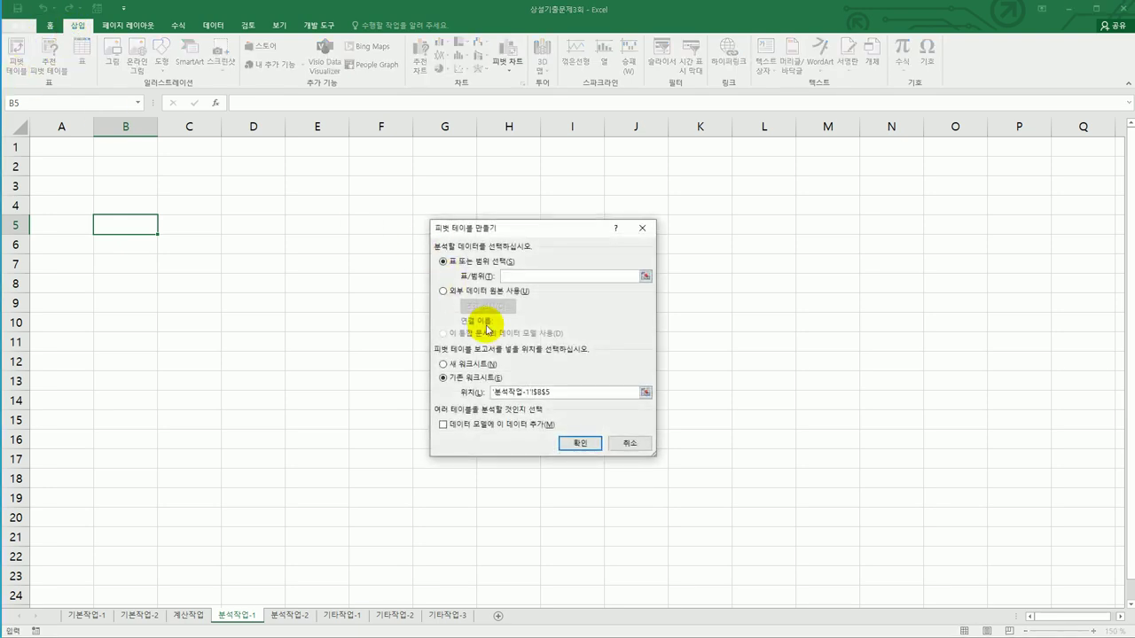
{"action": "left_click", "coordinate": [455, 296]}
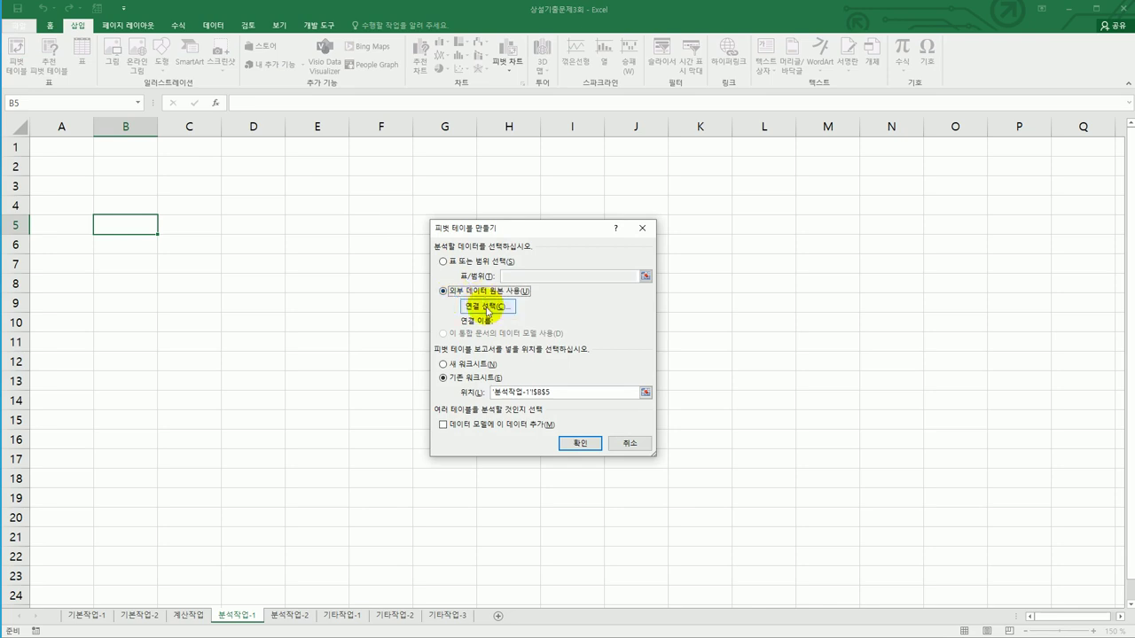
{"action": "left_click", "coordinate": [487, 308]}
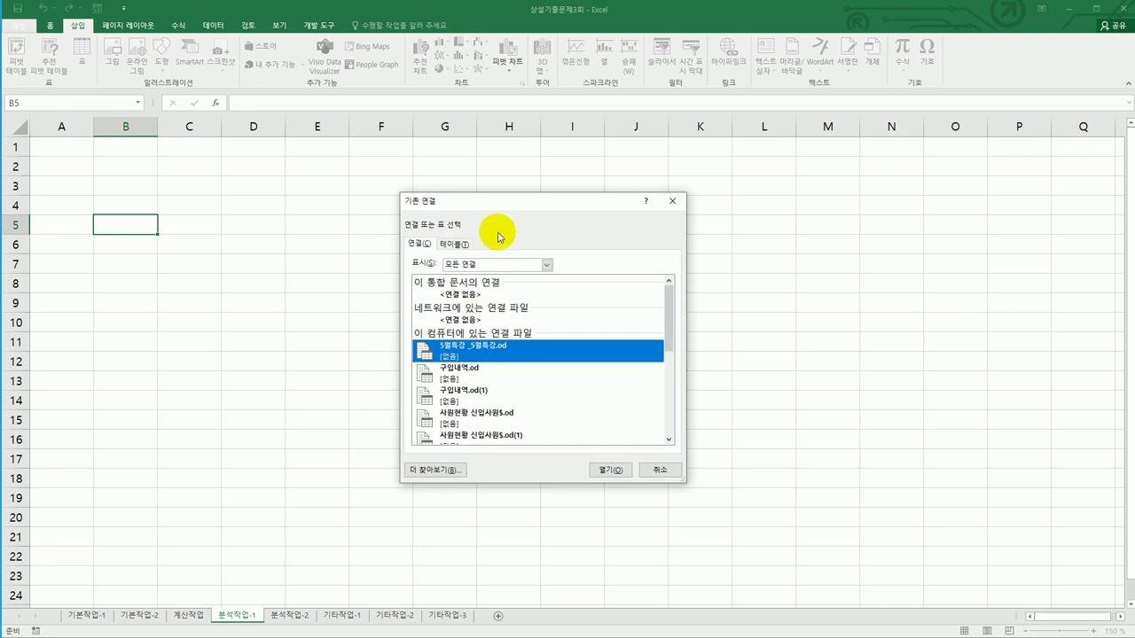
Browse for more data sources and go to the 상설기출문제 folder inside 컴활1급 and 스프레드시트 on drive C
{"action": "left_click_drag", "start_coordinate": [502, 203], "coordinate": [805, 196]}
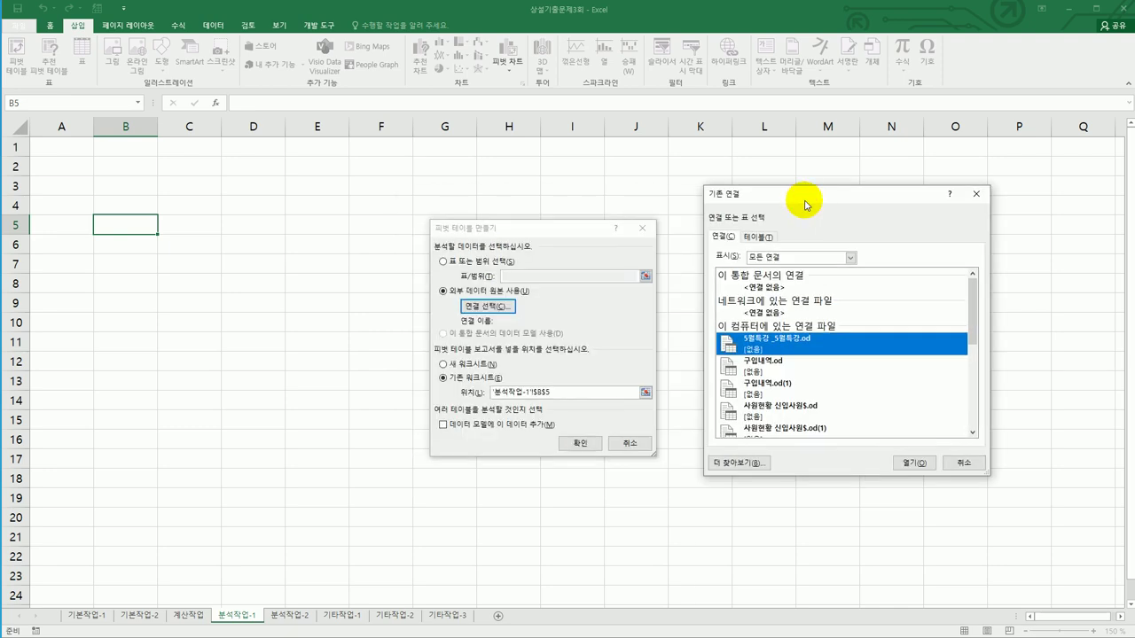
{"action": "left_click", "coordinate": [737, 462]}
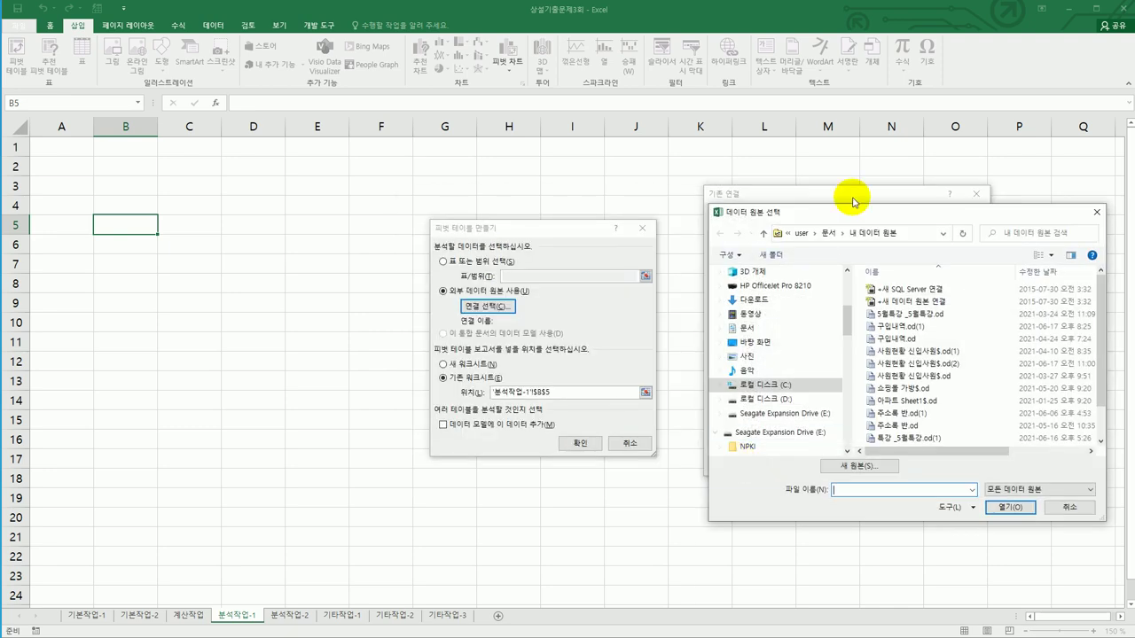
{"action": "left_click_drag", "start_coordinate": [836, 218], "coordinate": [613, 201]}
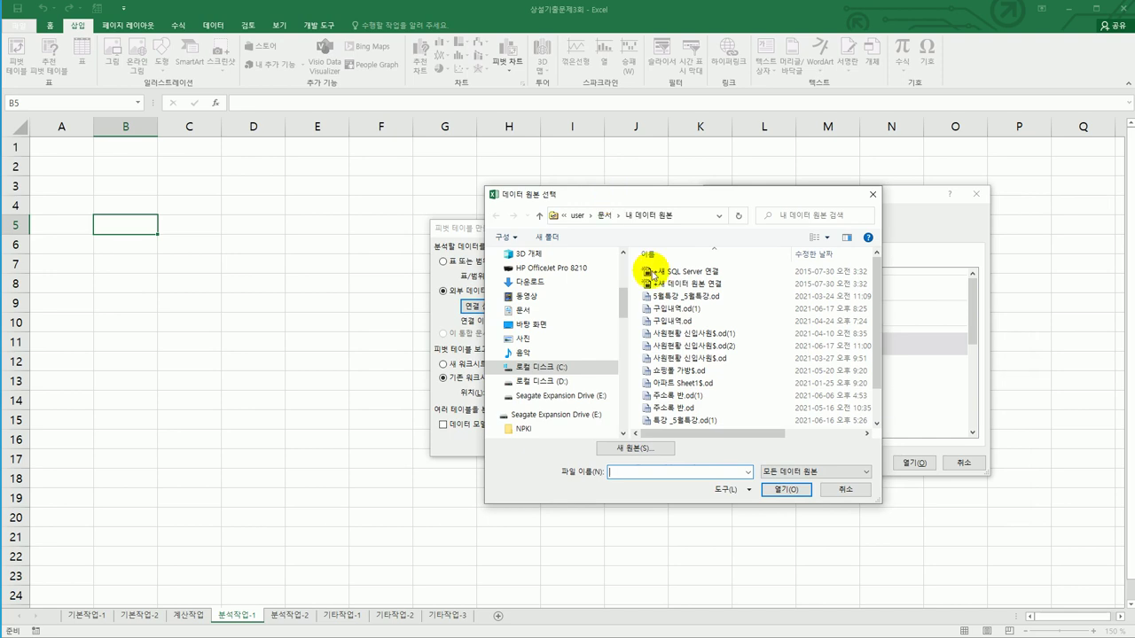
{"action": "left_click", "coordinate": [575, 367]}
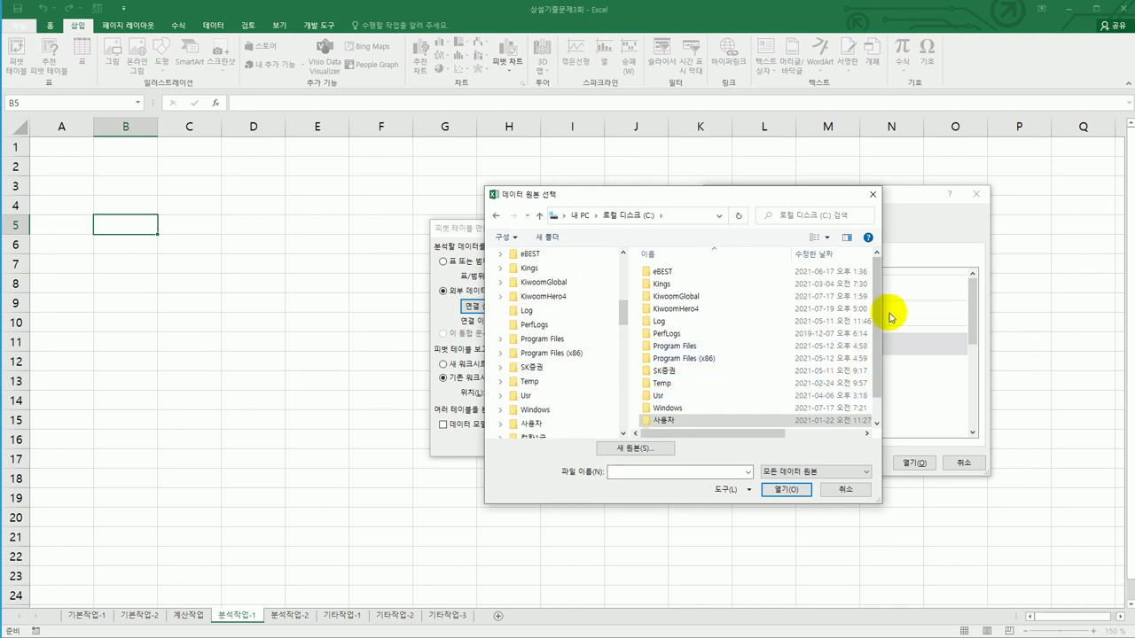
{"action": "left_click_drag", "start_coordinate": [876, 310], "coordinate": [879, 359]}
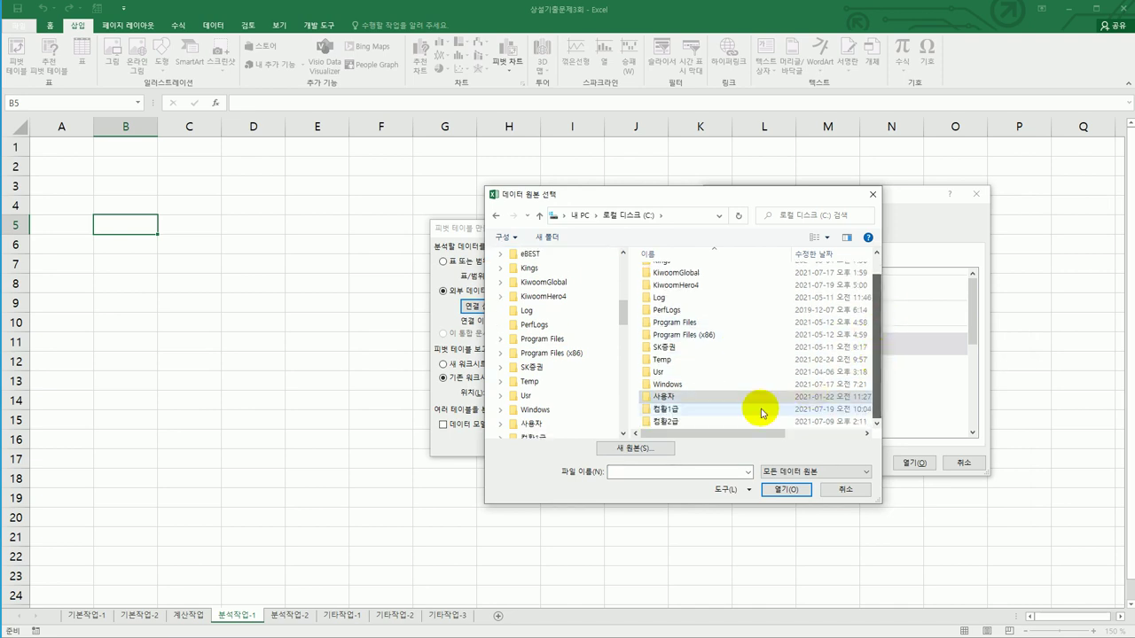
{"action": "double_click", "coordinate": [752, 408]}
{"action": "double_click", "coordinate": [693, 285]}
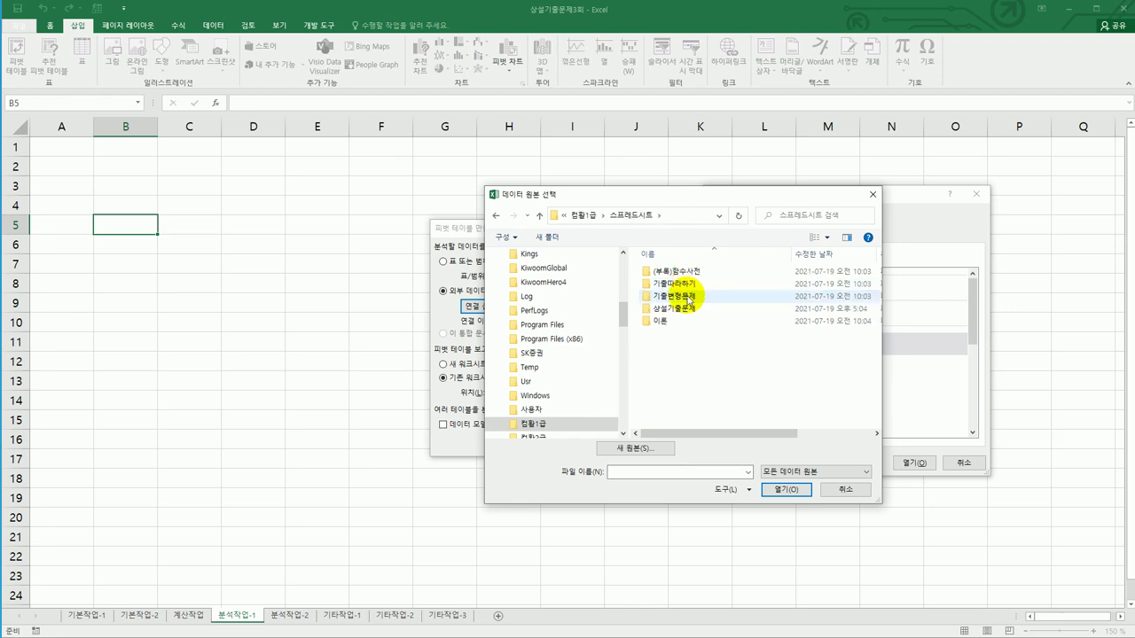
{"action": "double_click", "coordinate": [688, 311]}
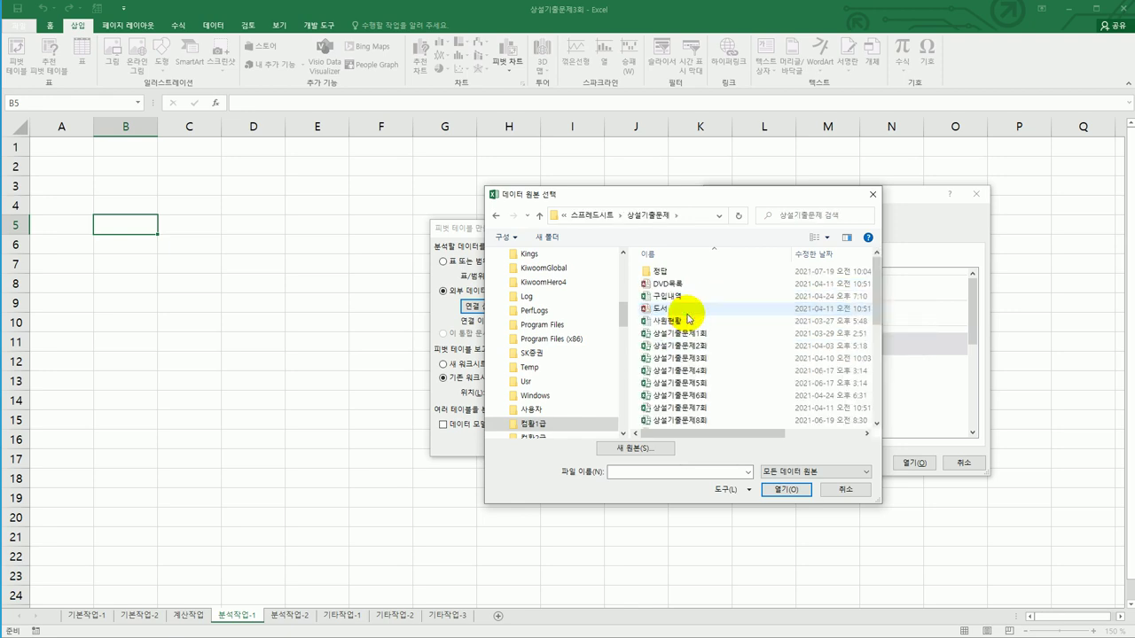
Open the 사원현황 workbook in the 상설기출문제 folder as the PivotTable's data source
{"action": "scroll", "coordinate": [688, 318], "scroll_direction": "down", "scroll_amount": 7}
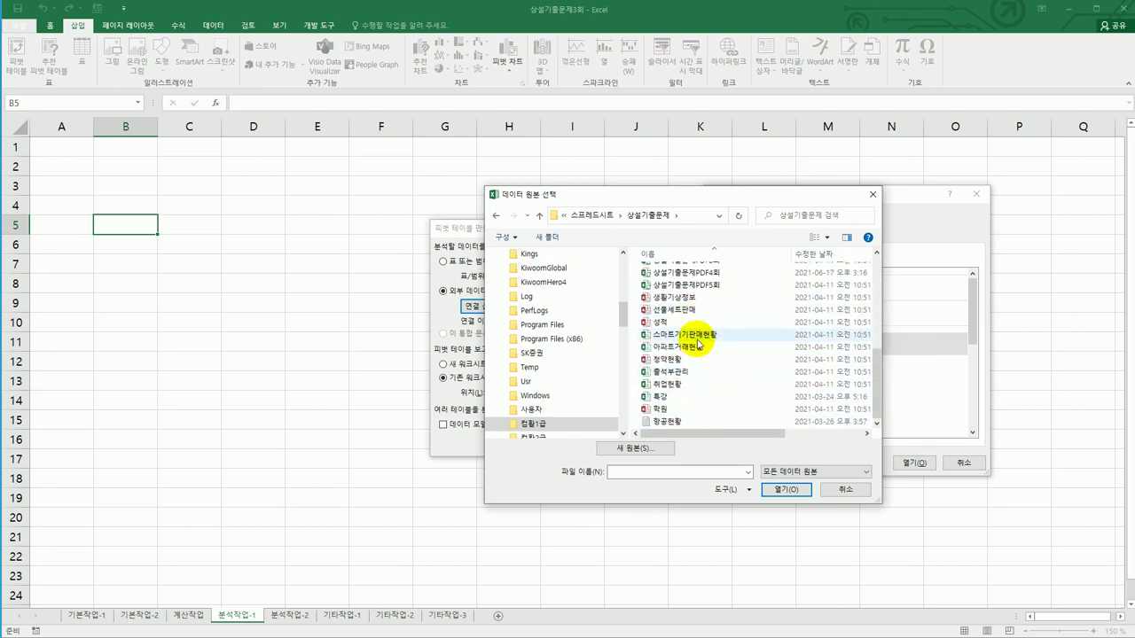
{"action": "scroll", "coordinate": [702, 390], "scroll_direction": "up", "scroll_amount": 1}
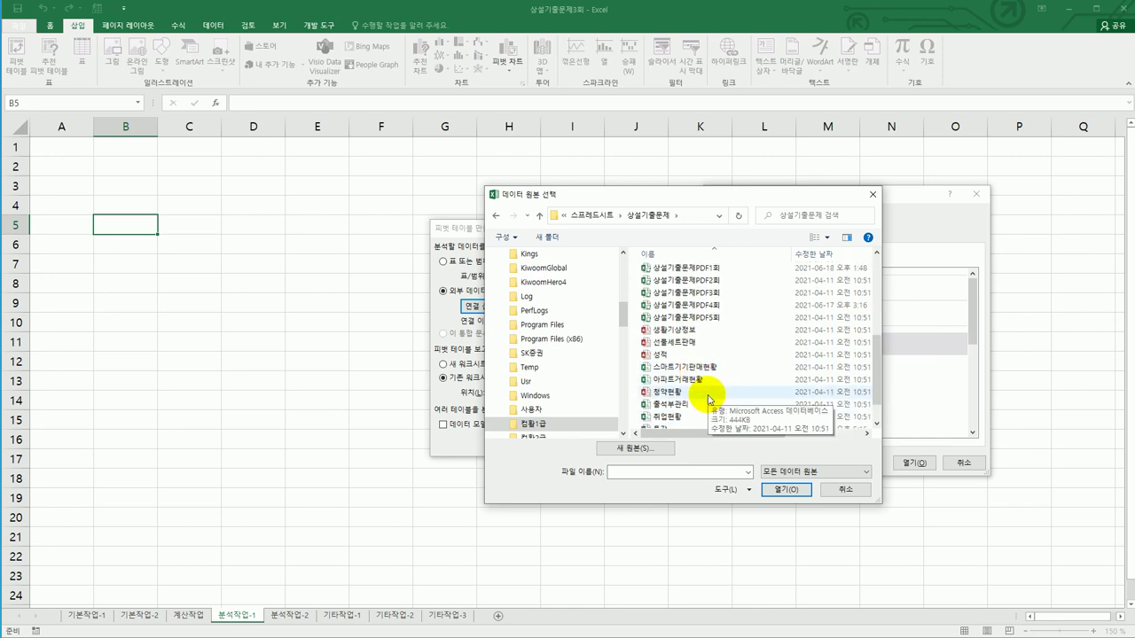
{"action": "scroll", "coordinate": [700, 372], "scroll_direction": "up", "scroll_amount": 5}
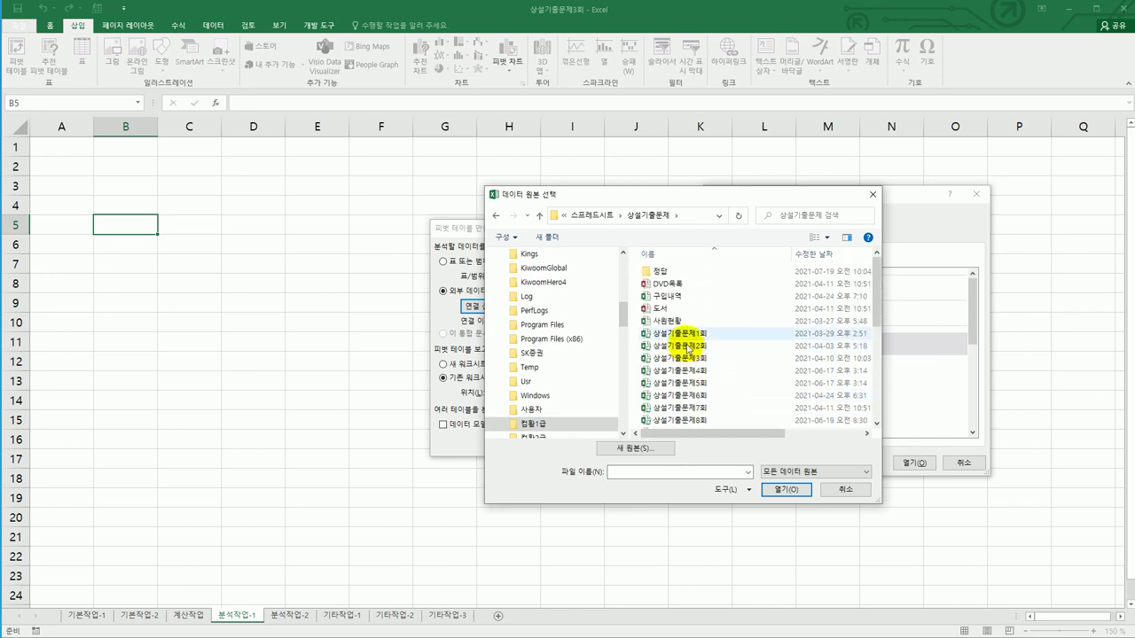
{"action": "left_click", "coordinate": [676, 322]}
{"action": "left_click", "coordinate": [785, 489]}
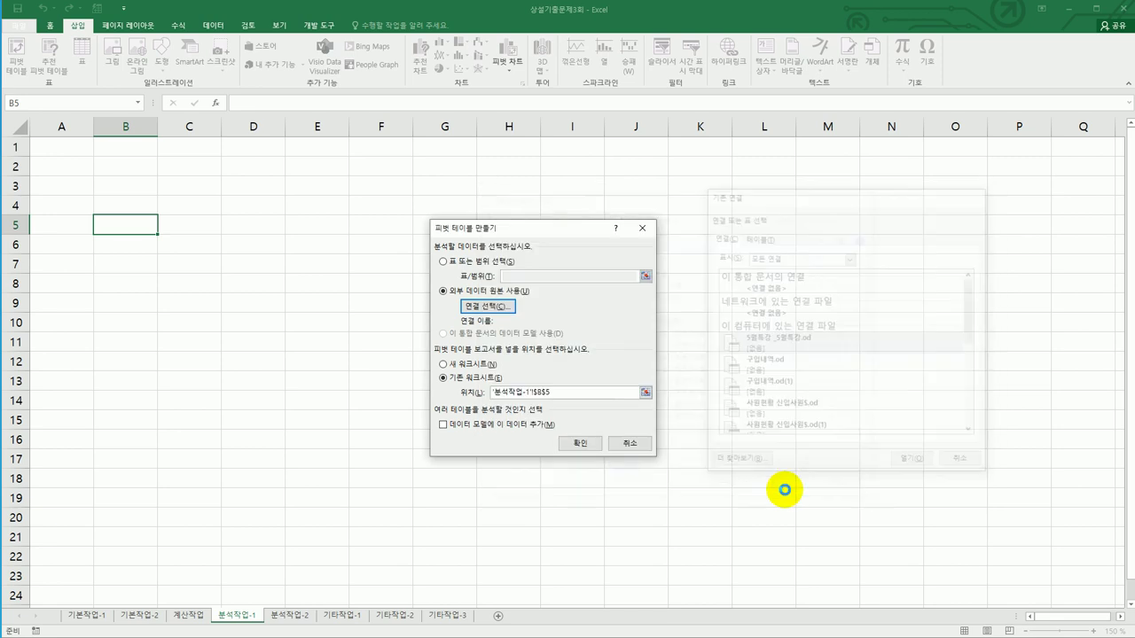
Choose the 신입사원$ table with column headers in its first row and create the PivotTable at B5 of the existing worksheet
{"action": "left_click_drag", "start_coordinate": [887, 514], "coordinate": [794, 315]}
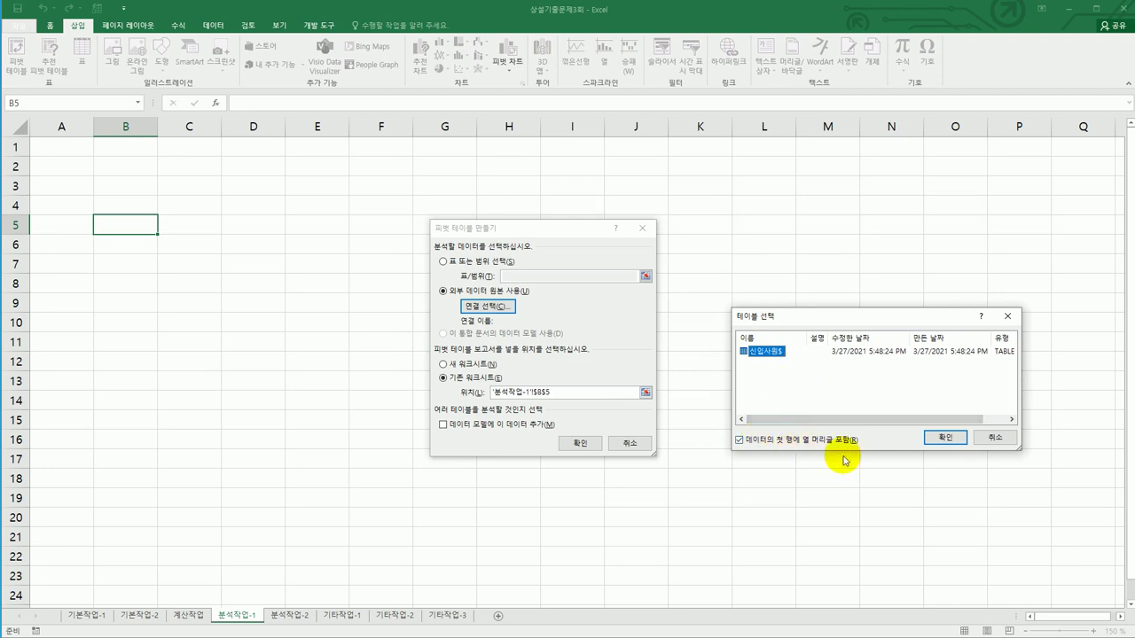
{"action": "left_click", "coordinate": [942, 439]}
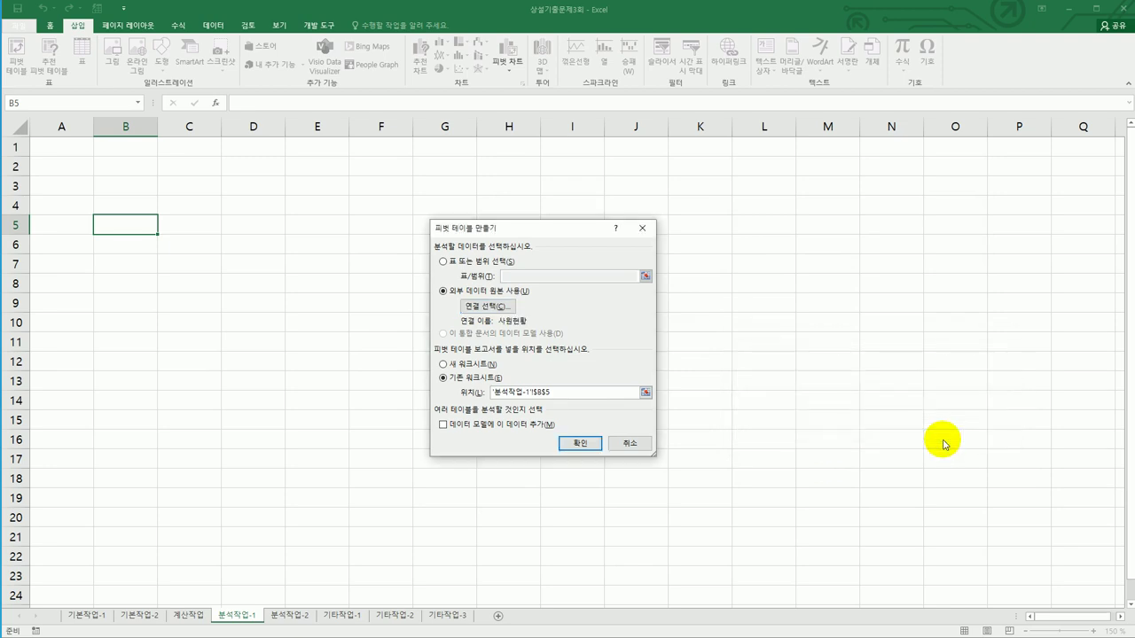
{"action": "left_click_drag", "start_coordinate": [523, 235], "coordinate": [552, 228]}
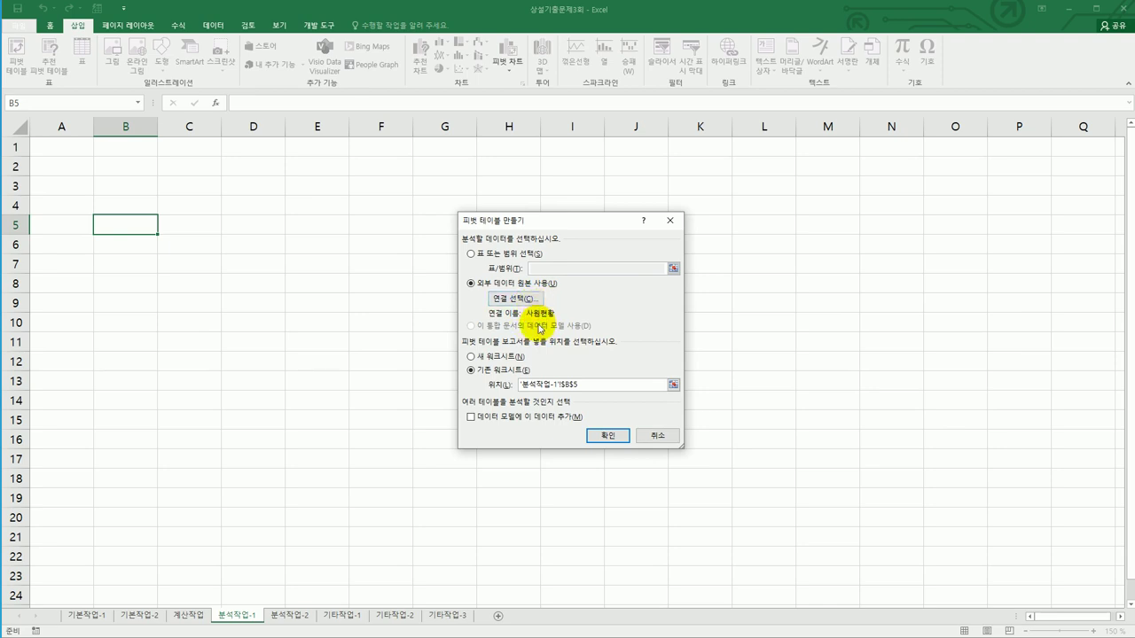
{"action": "left_click", "coordinate": [612, 436]}
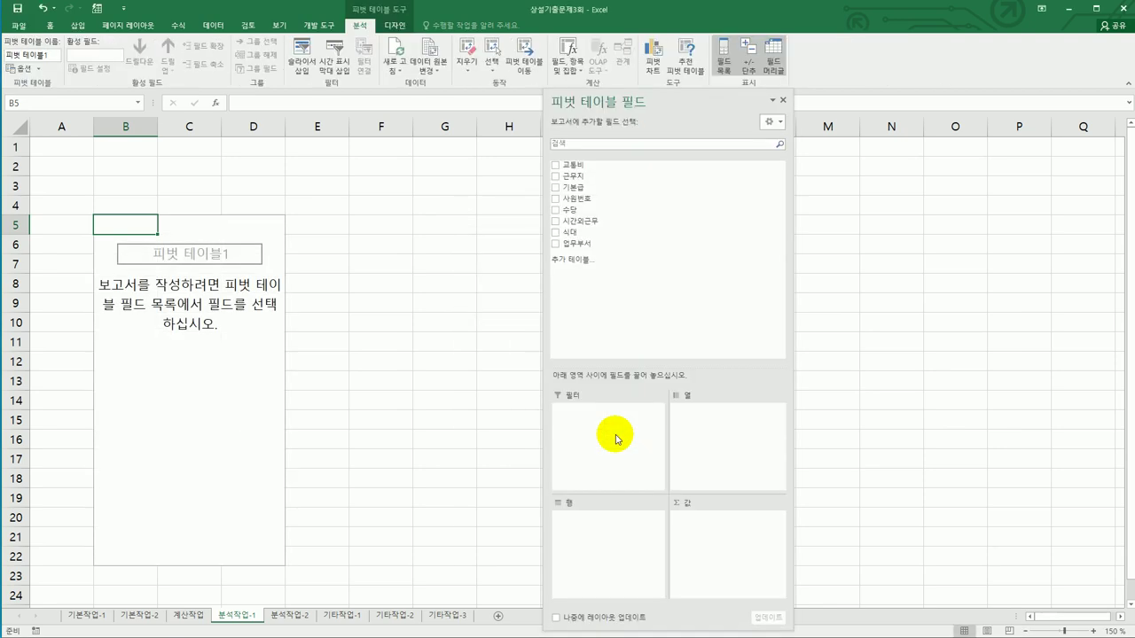
Place 근무지 as filter, 업무부서 as rows, and 기본급 and 수당 as summed values, and close the field list
{"action": "left_click_drag", "start_coordinate": [595, 177], "coordinate": [608, 439]}
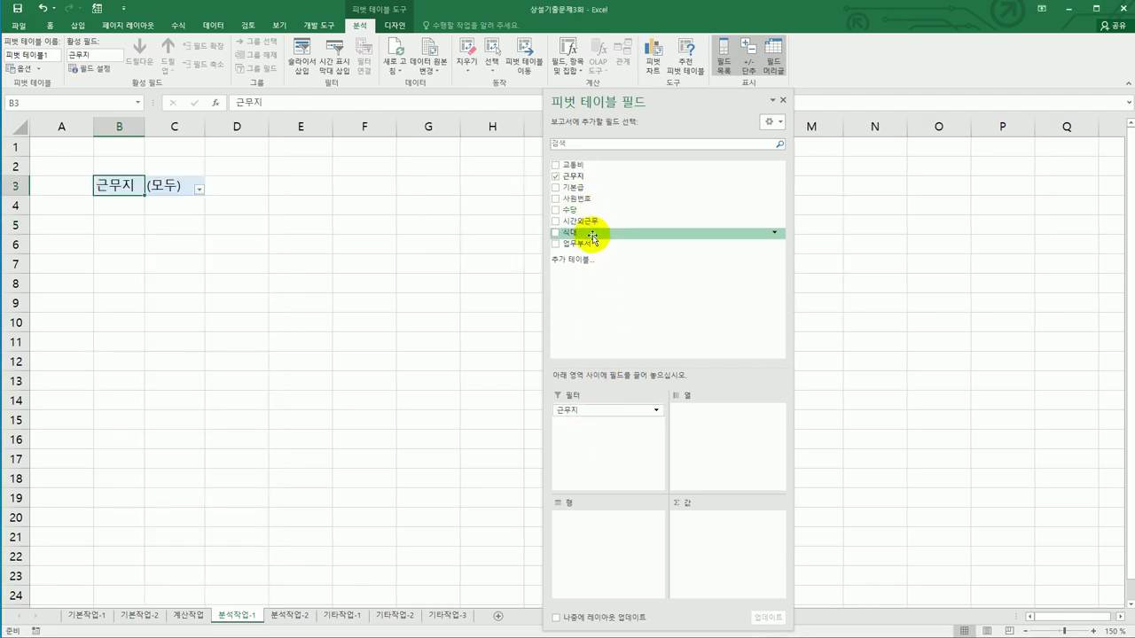
{"action": "left_click_drag", "start_coordinate": [592, 248], "coordinate": [597, 537]}
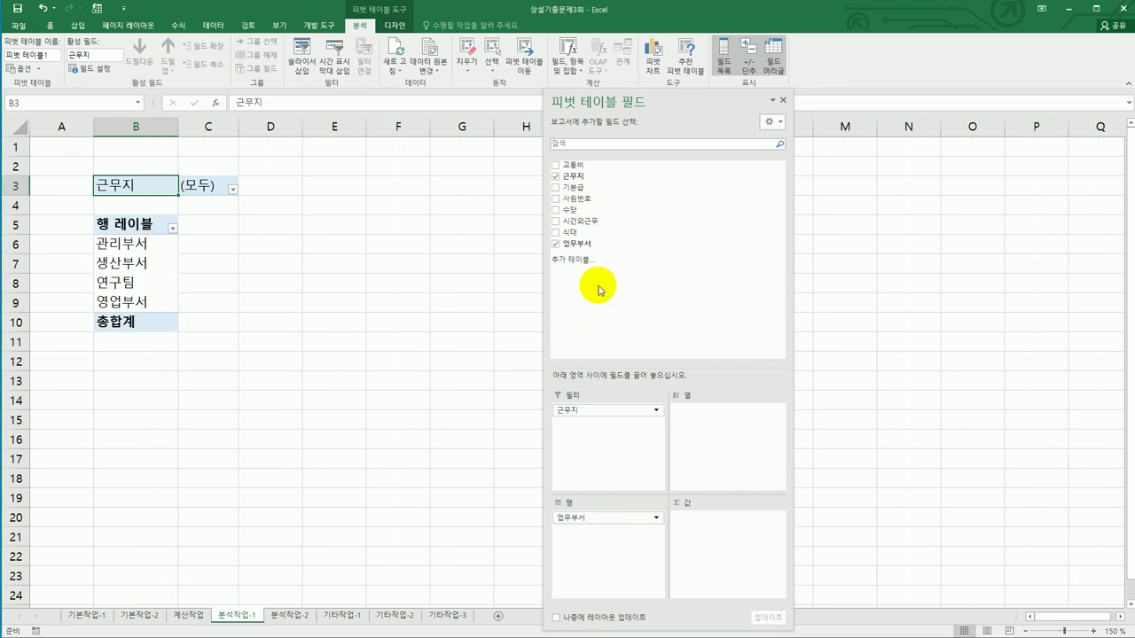
{"action": "left_click_drag", "start_coordinate": [581, 190], "coordinate": [708, 558]}
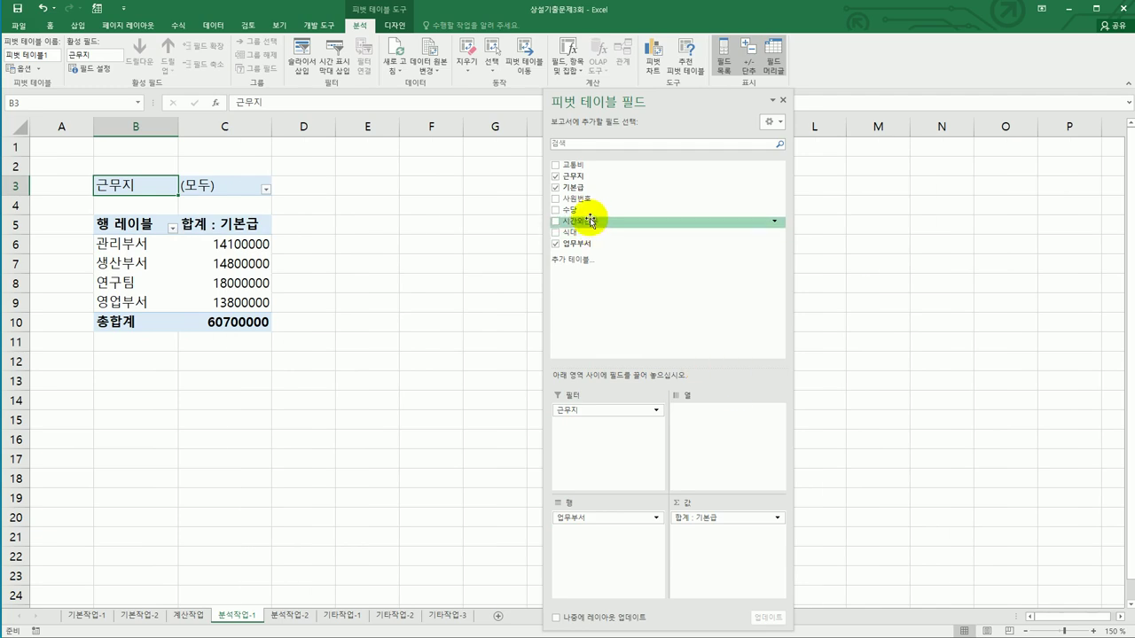
{"action": "left_click_drag", "start_coordinate": [588, 211], "coordinate": [717, 573]}
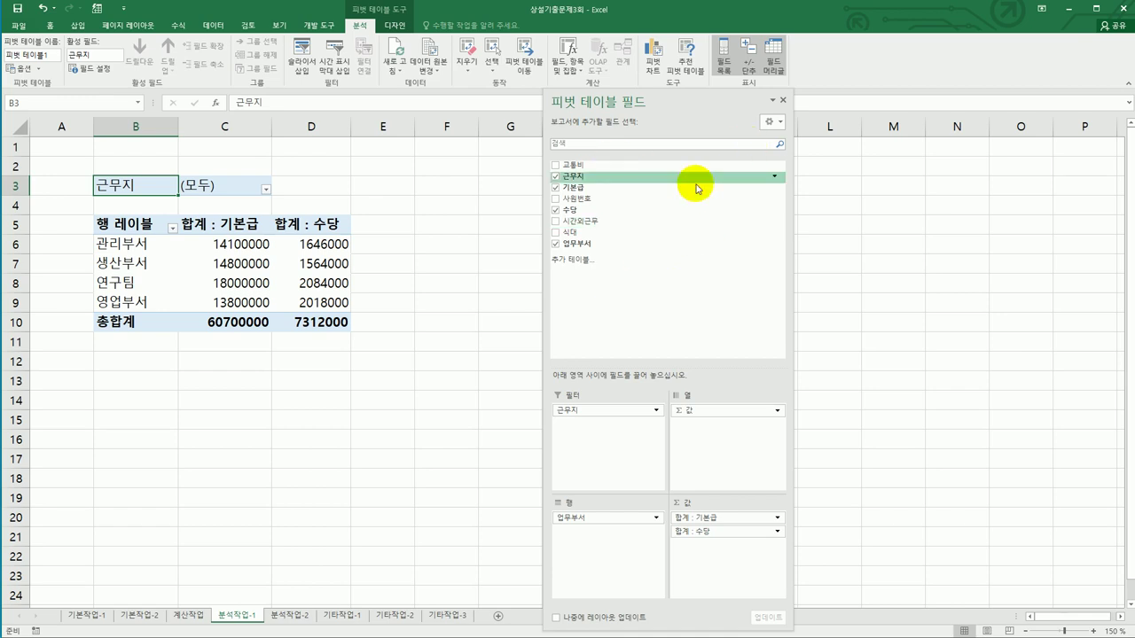
{"action": "left_click", "coordinate": [783, 101]}
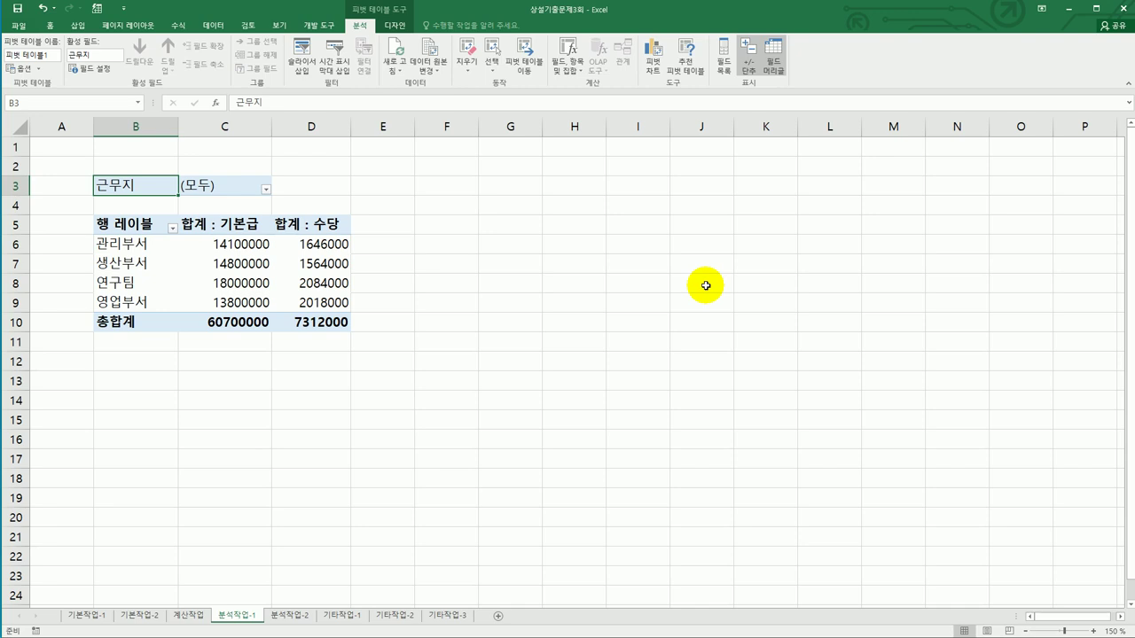
Change the PivotTable's report layout to outline form (개요 형식으로 표시)
{"action": "left_click", "coordinate": [391, 27]}
{"action": "left_click", "coordinate": [71, 68]}
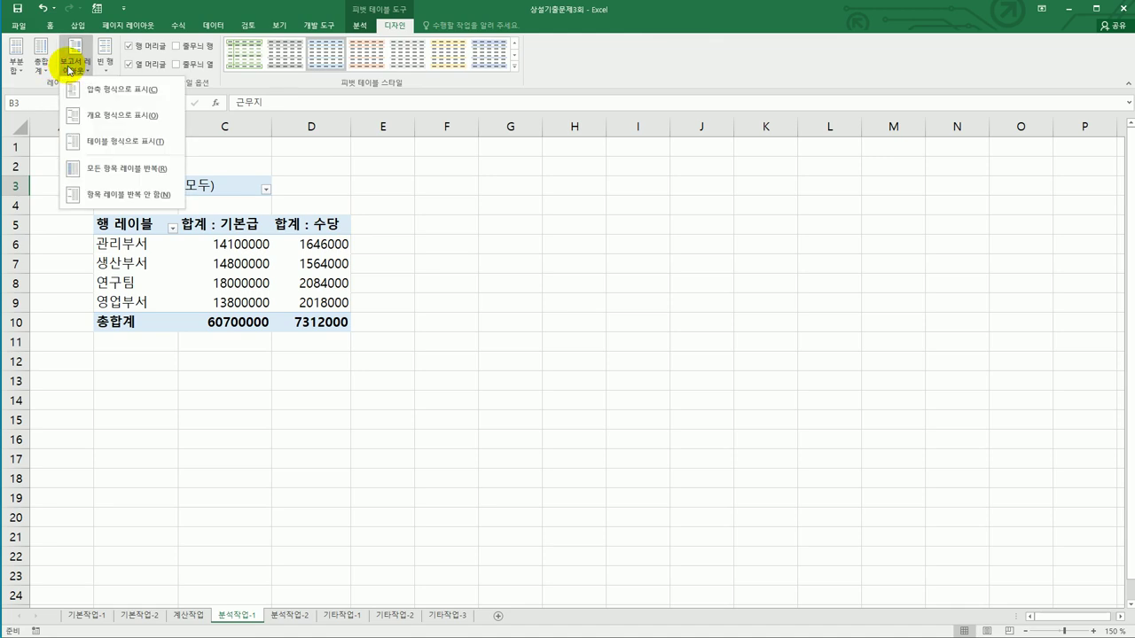
{"action": "left_click", "coordinate": [94, 115]}
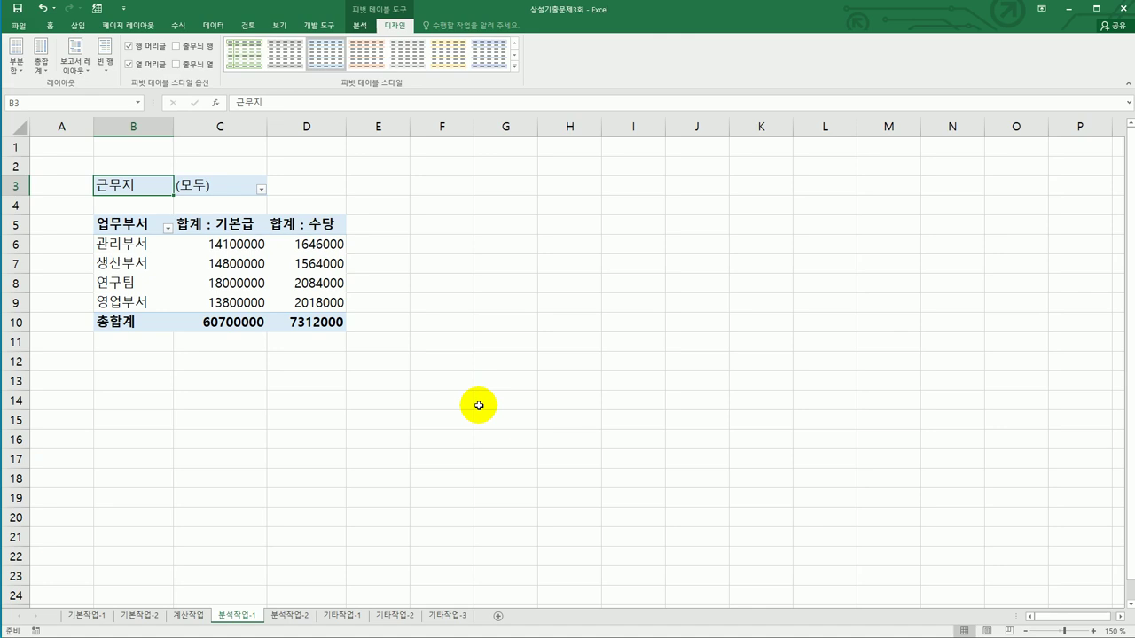
Select D7 in the 합계 : 수당 column and bring up the PivotTable analysis commands
{"action": "left_click", "coordinate": [328, 259]}
{"action": "left_click", "coordinate": [359, 25]}
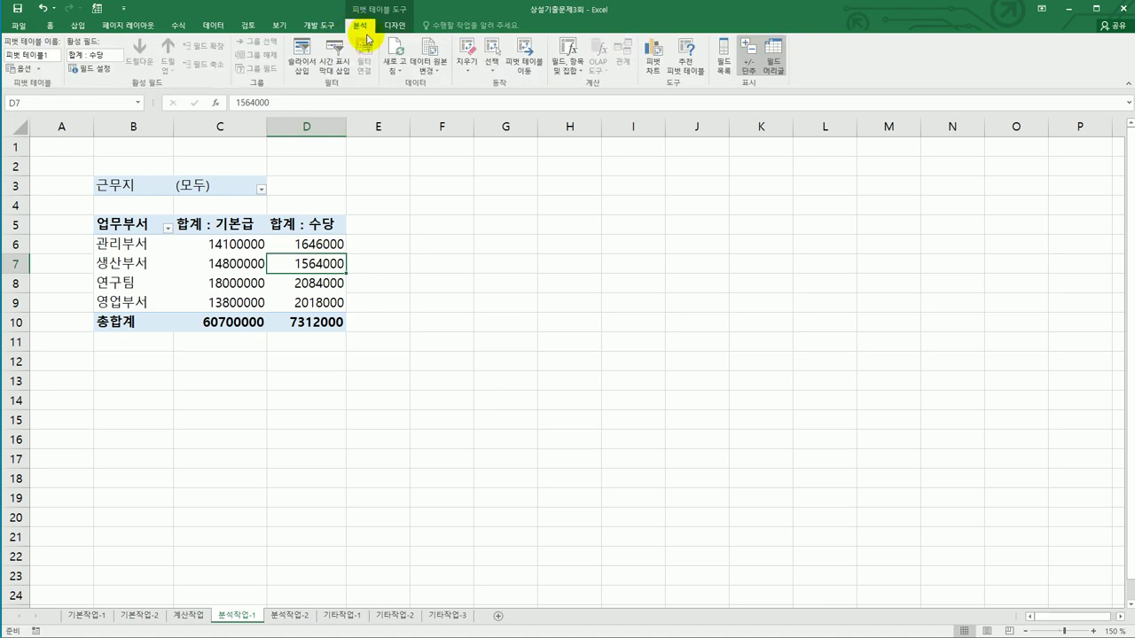
Start a new calculated field in the pivot table and name it 시간외근무+식대
{"action": "left_click", "coordinate": [577, 71]}
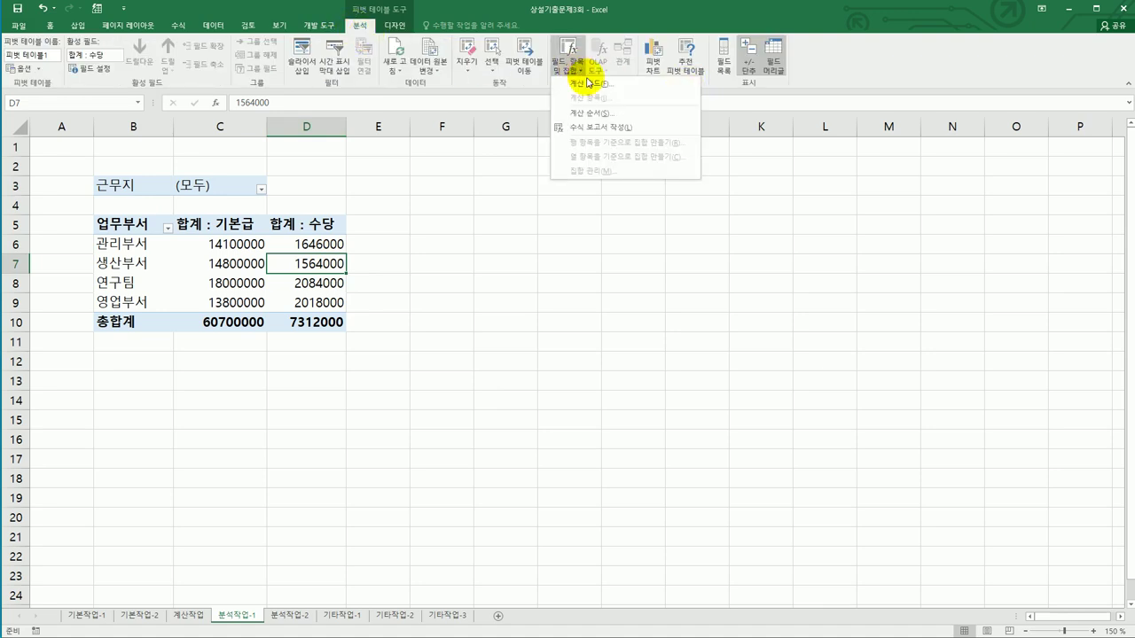
{"action": "left_click", "coordinate": [592, 86]}
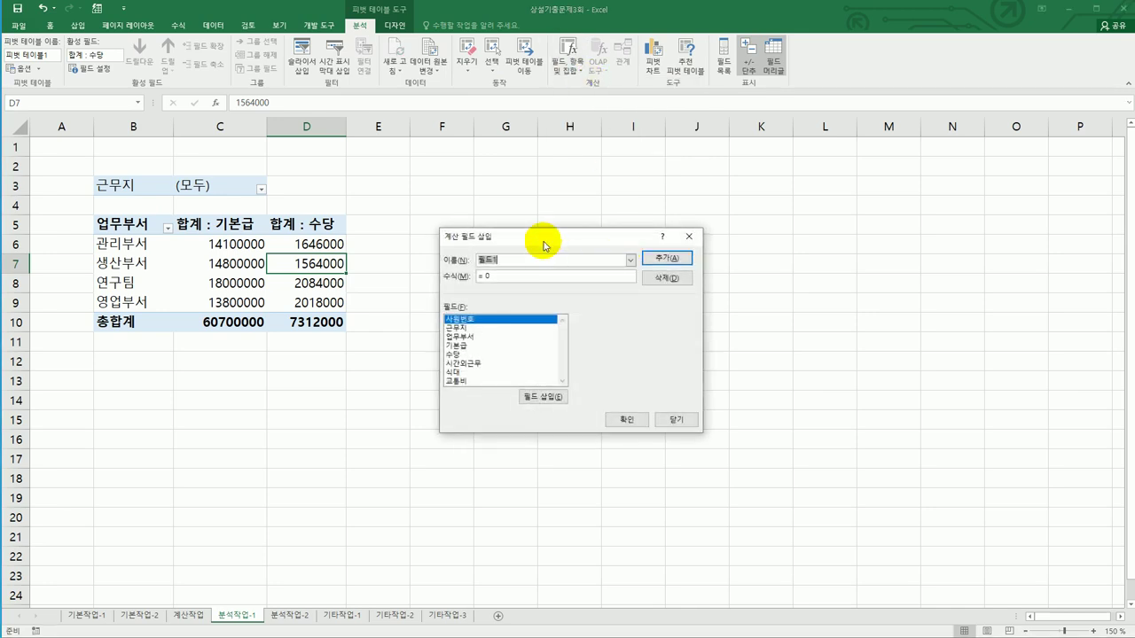
{"action": "type", "text": "시간ㅇ"}
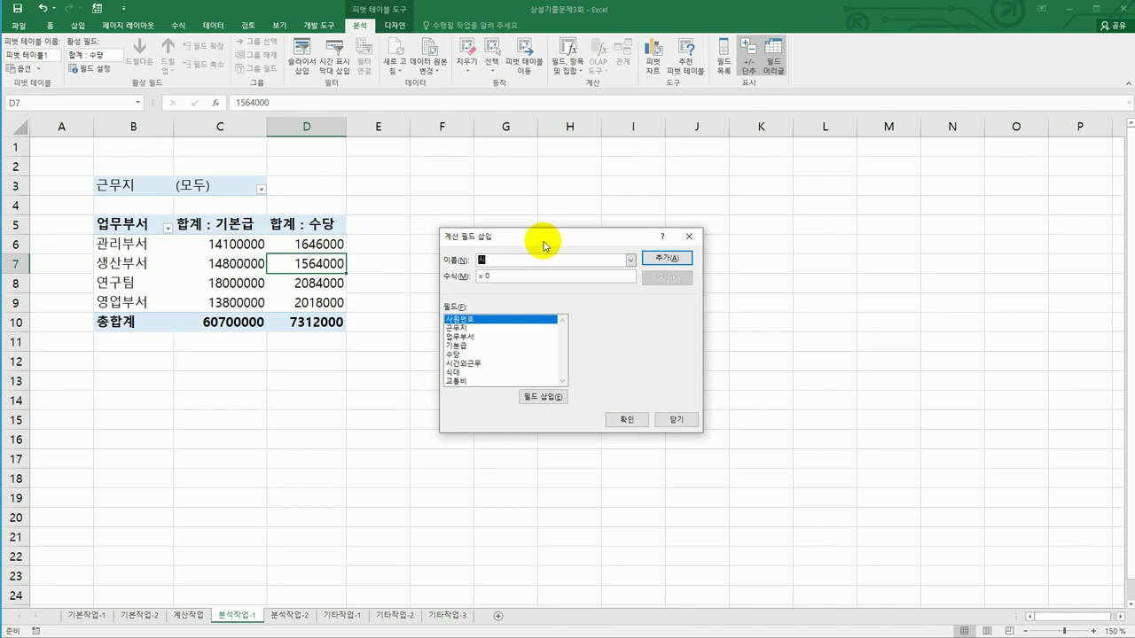
{"action": "type", "text": "외근무"}
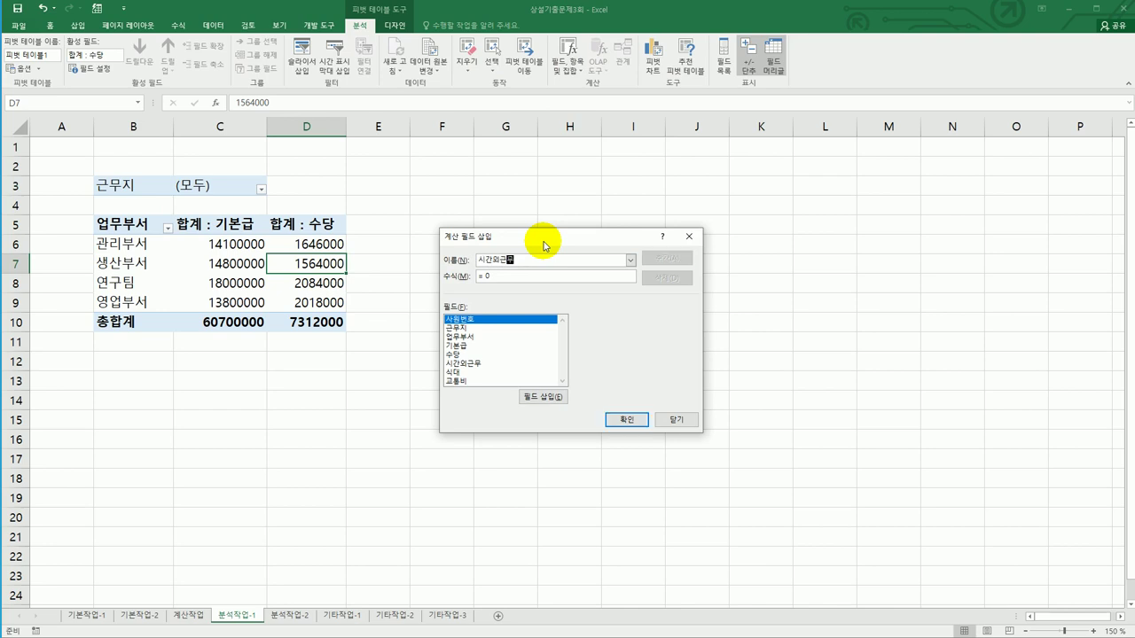
{"action": "type", "text": "-"}
{"action": "type", "text": "식대"}
{"action": "key", "text": "Tab"}
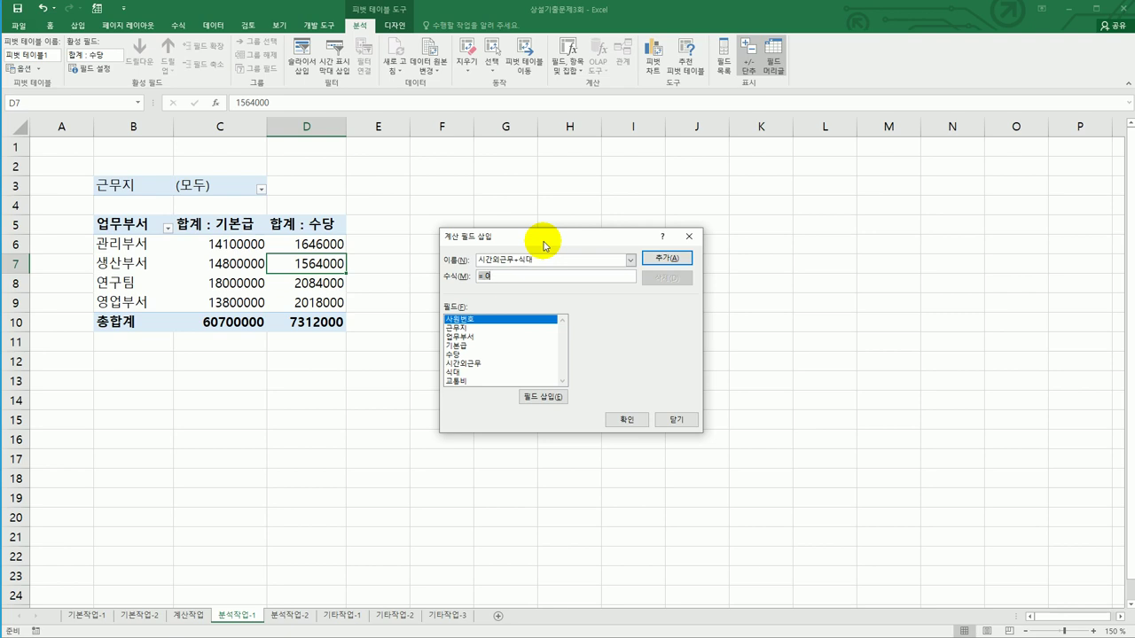
Define the calculated field's formula as = 시간외근무+ 식대 and add the field to the pivot table
{"action": "type", "text": "="}
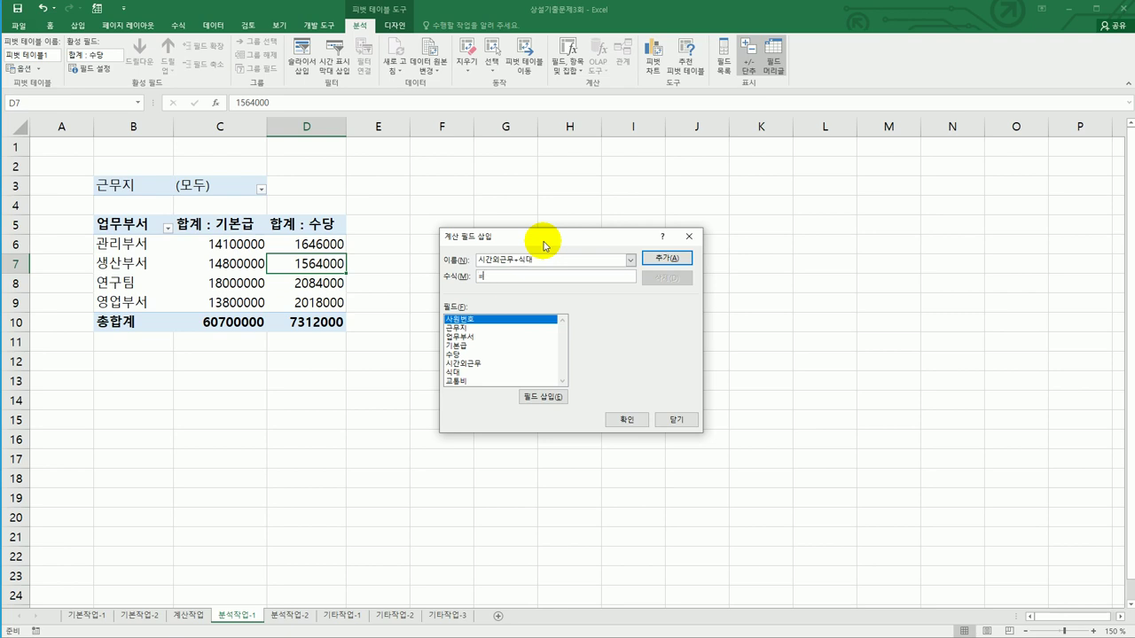
{"action": "left_click", "coordinate": [490, 363]}
{"action": "double_click", "coordinate": [490, 364]}
{"action": "type", "text": "+"}
{"action": "left_click", "coordinate": [480, 373]}
{"action": "double_click", "coordinate": [480, 373]}
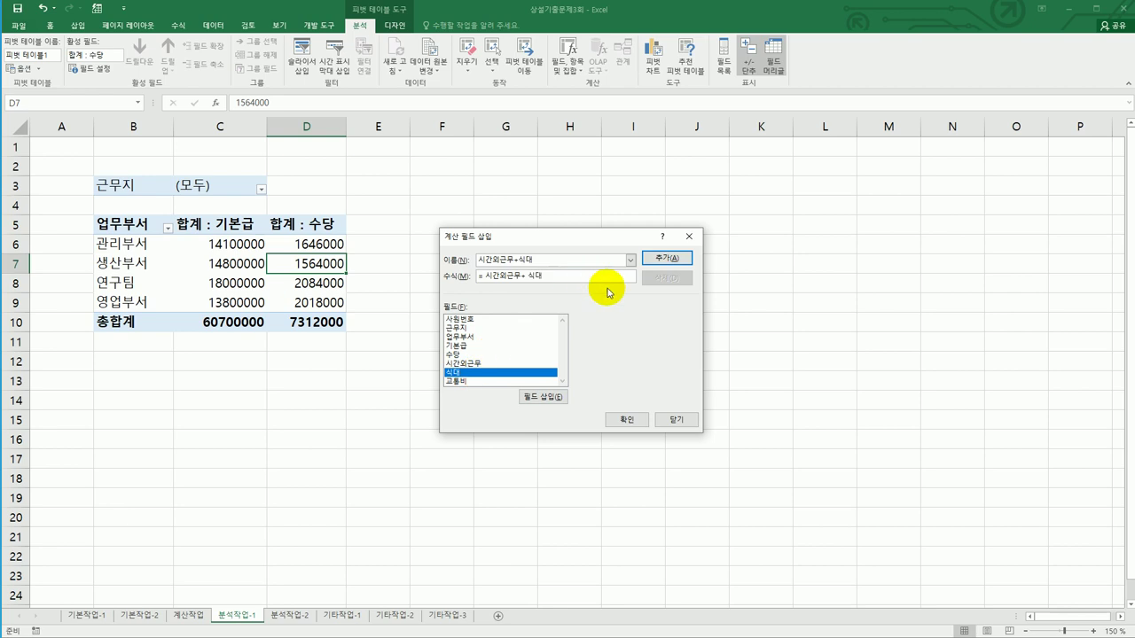
{"action": "left_click", "coordinate": [661, 258]}
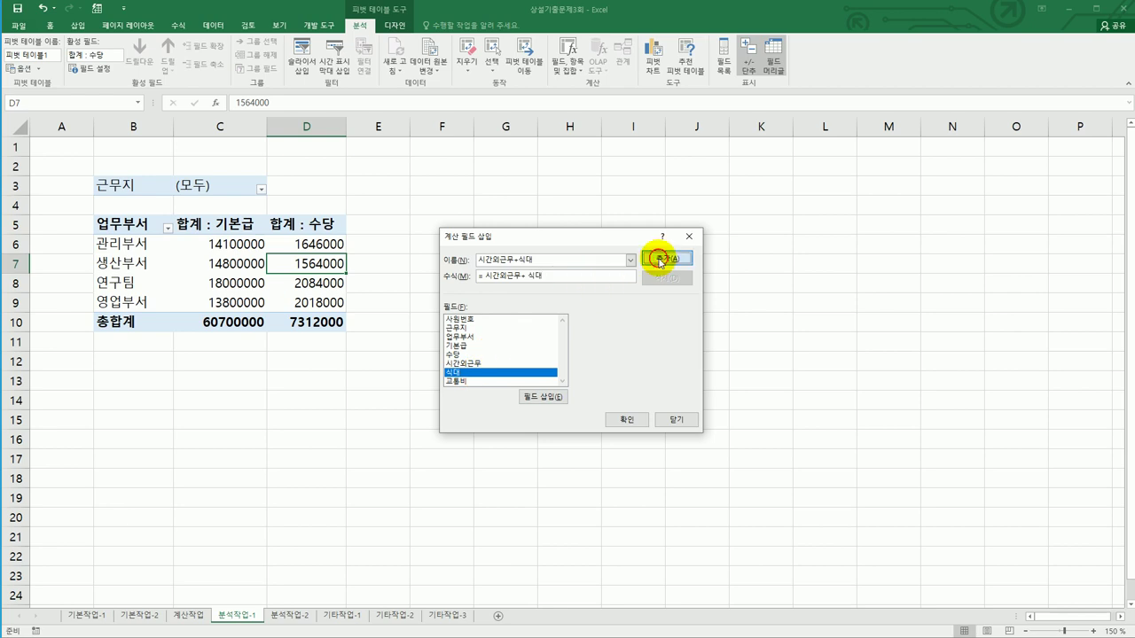
{"action": "left_click", "coordinate": [628, 421]}
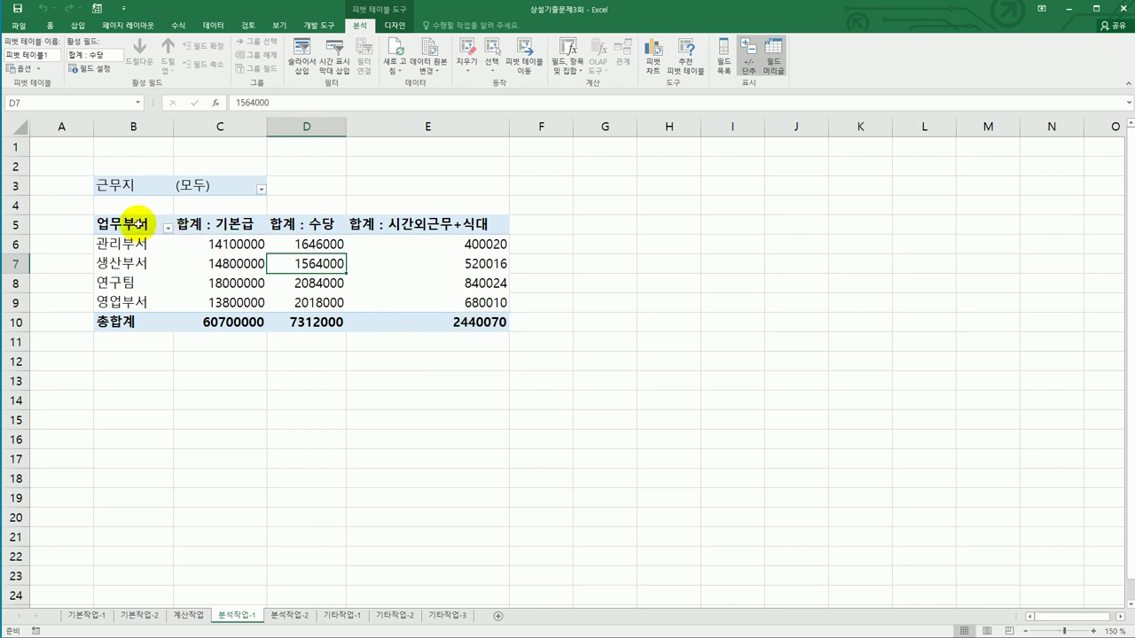
Sort the pivot table's 업무부서 row field in descending order by 합계 : 기본급
{"action": "left_click", "coordinate": [140, 224]}
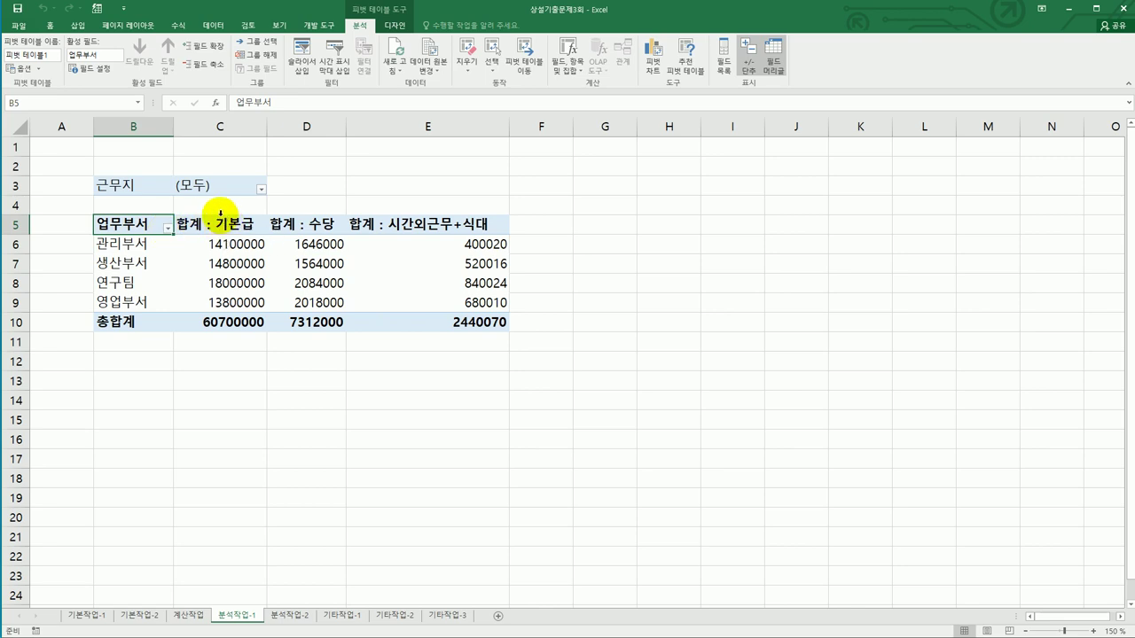
{"action": "left_click", "coordinate": [168, 230]}
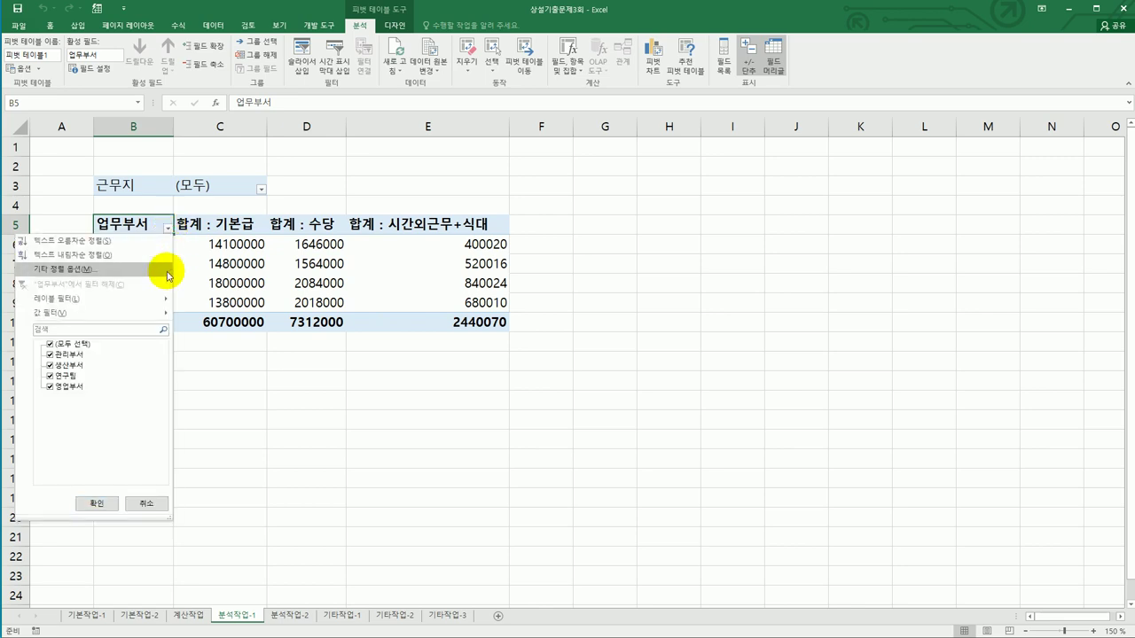
{"action": "left_click", "coordinate": [165, 268]}
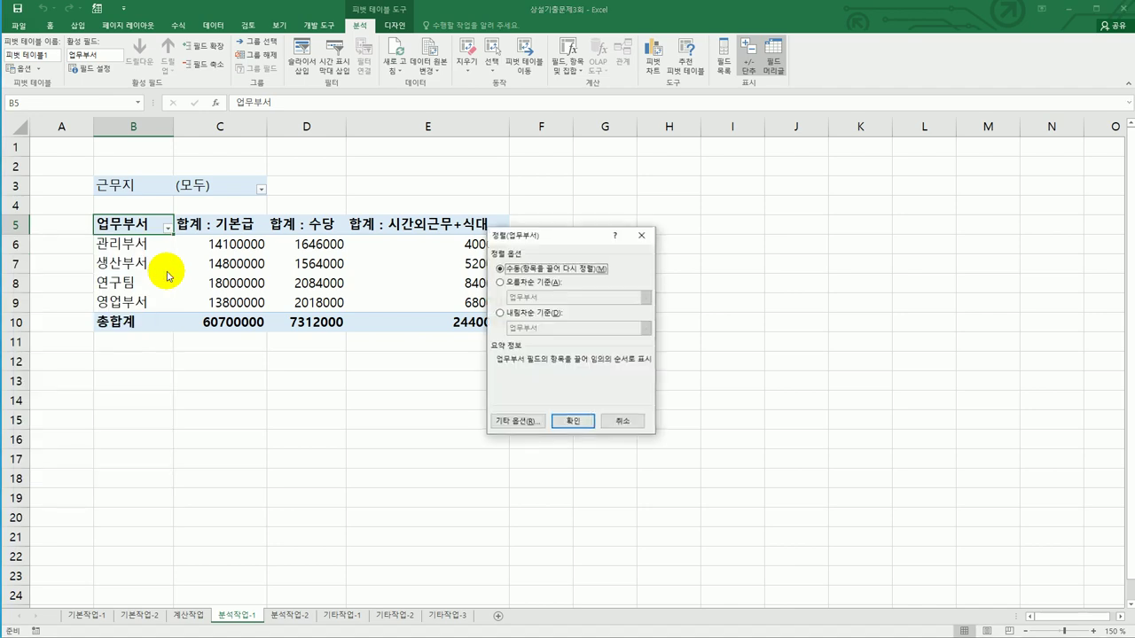
{"action": "left_click", "coordinate": [535, 315]}
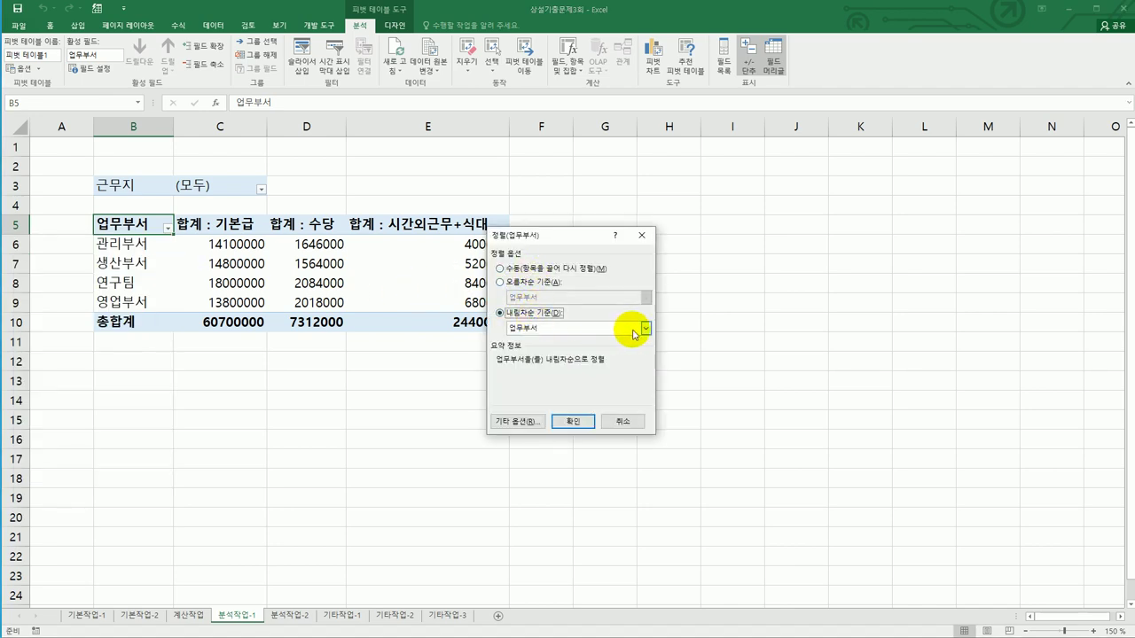
{"action": "left_click", "coordinate": [645, 329]}
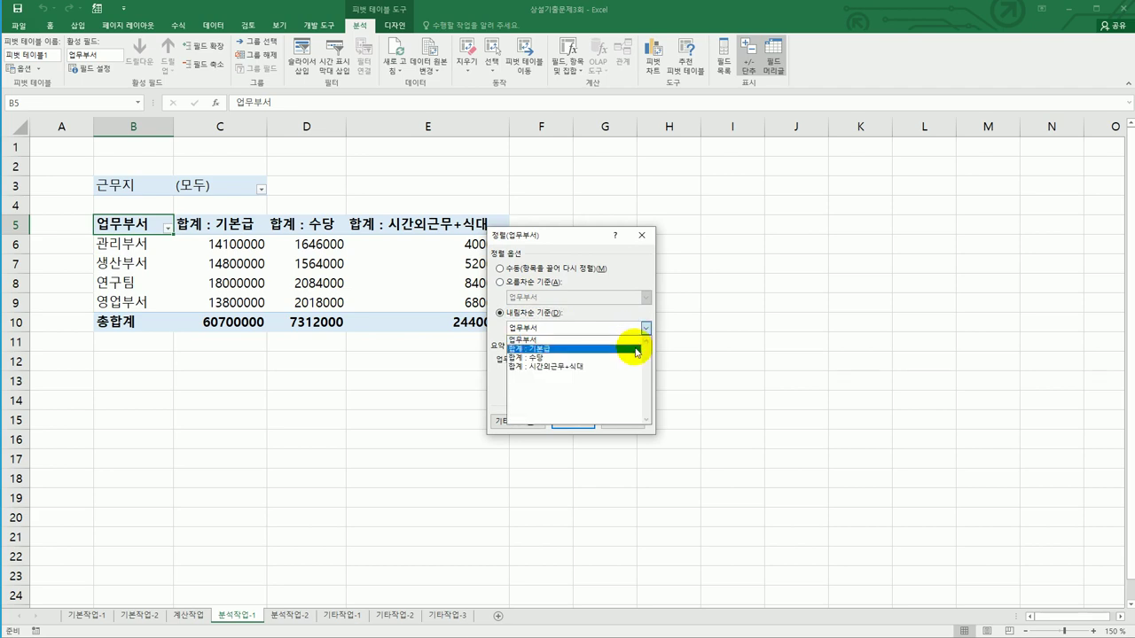
{"action": "left_click", "coordinate": [636, 349]}
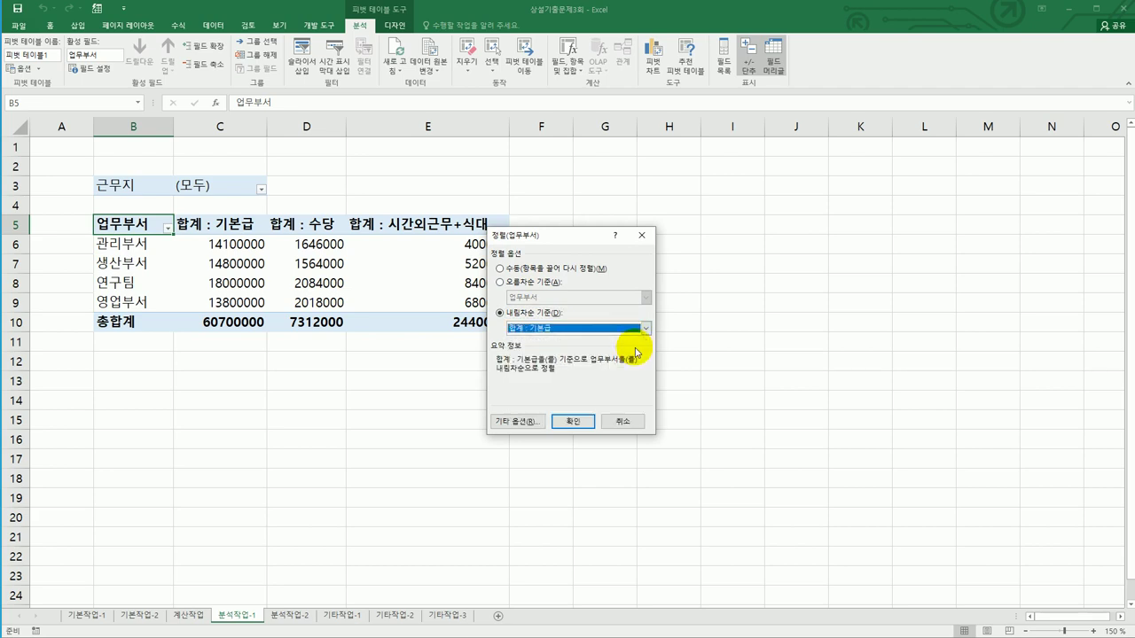
{"action": "left_click", "coordinate": [565, 425]}
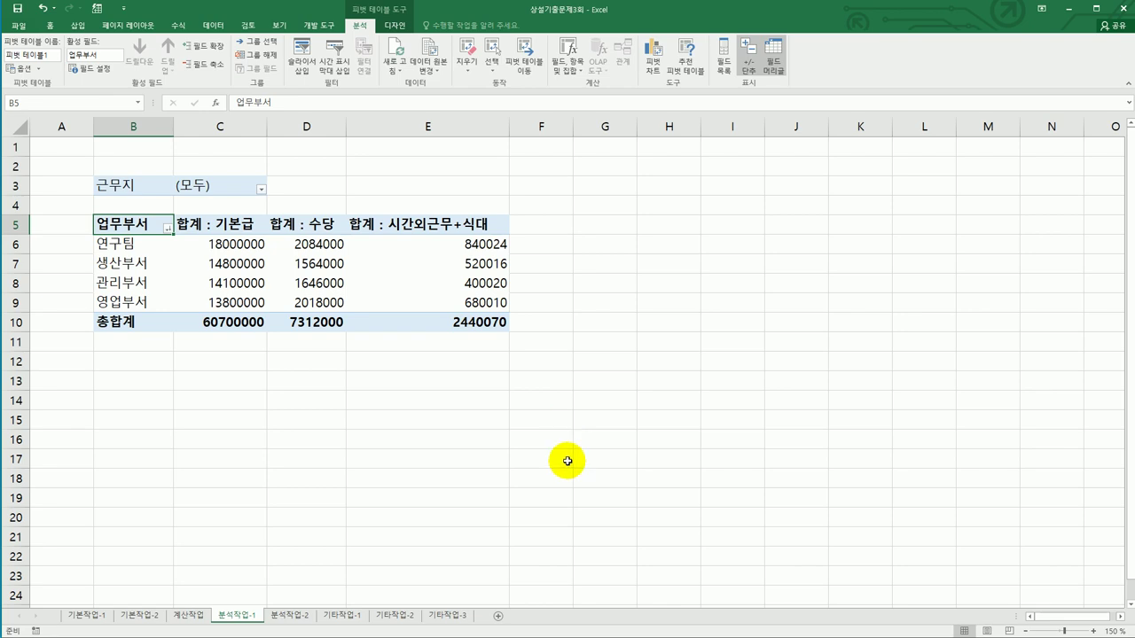
Format the 합계 : 기본급 value field with the 숫자 category and the 1000 단위 구분 기호 separator
{"action": "left_click", "coordinate": [226, 224]}
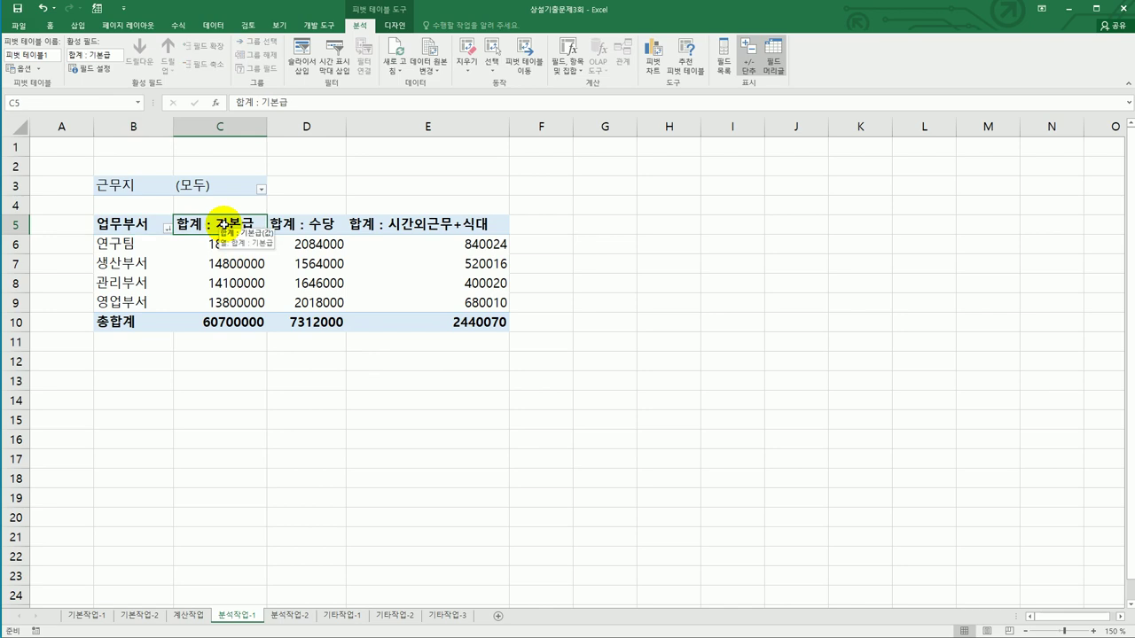
{"action": "double_click", "coordinate": [222, 223]}
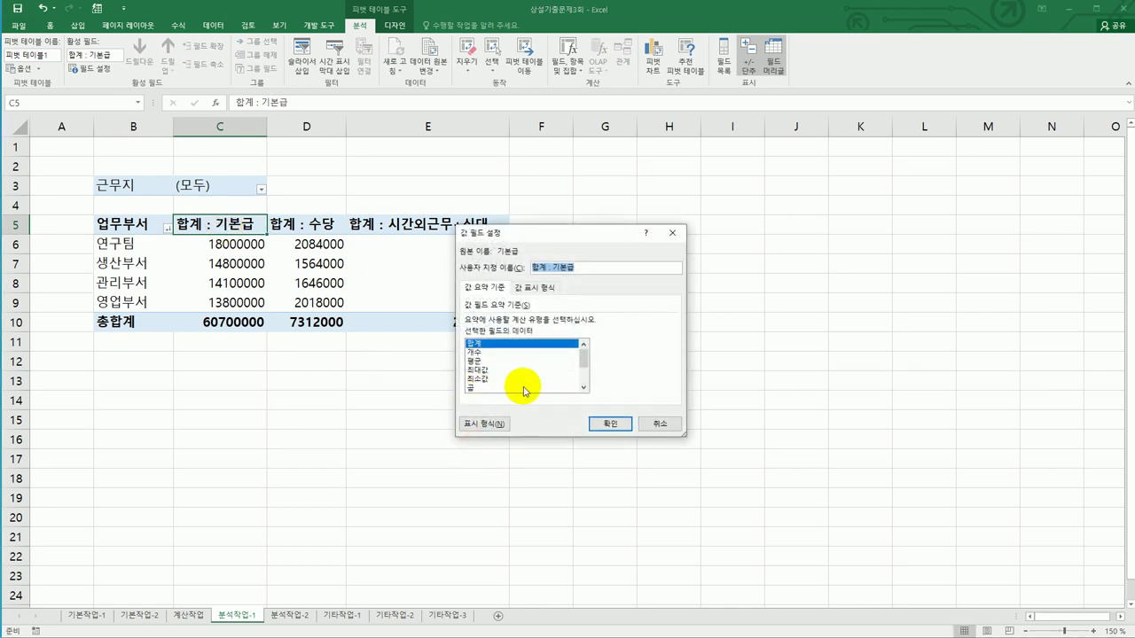
{"action": "left_click", "coordinate": [499, 425]}
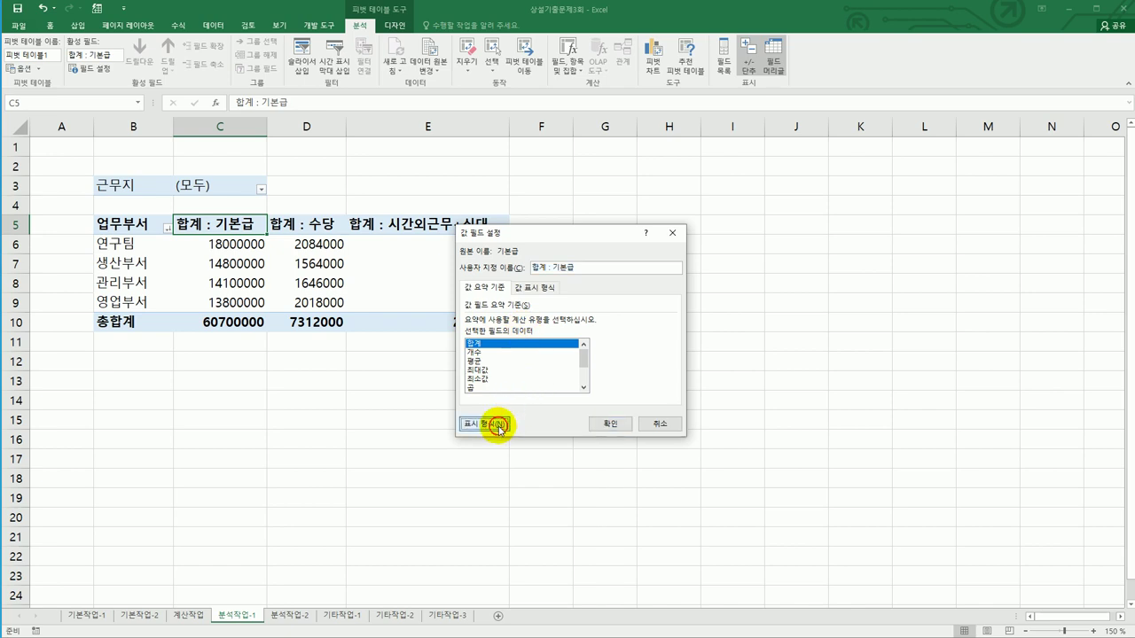
{"action": "left_click_drag", "start_coordinate": [581, 192], "coordinate": [735, 184]}
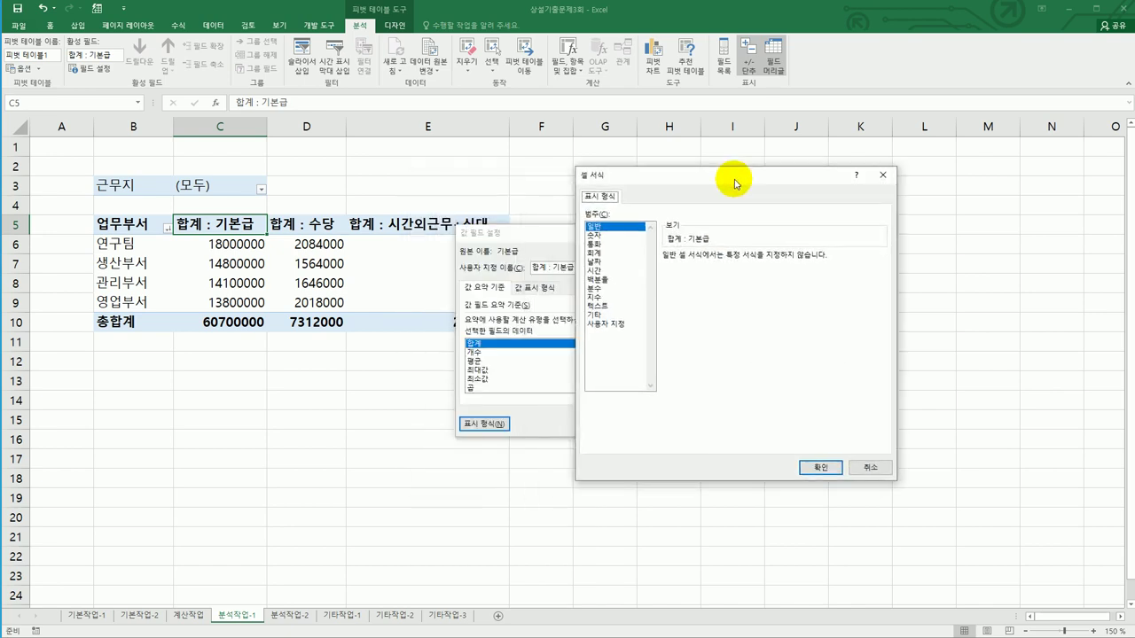
{"action": "left_click", "coordinate": [614, 234]}
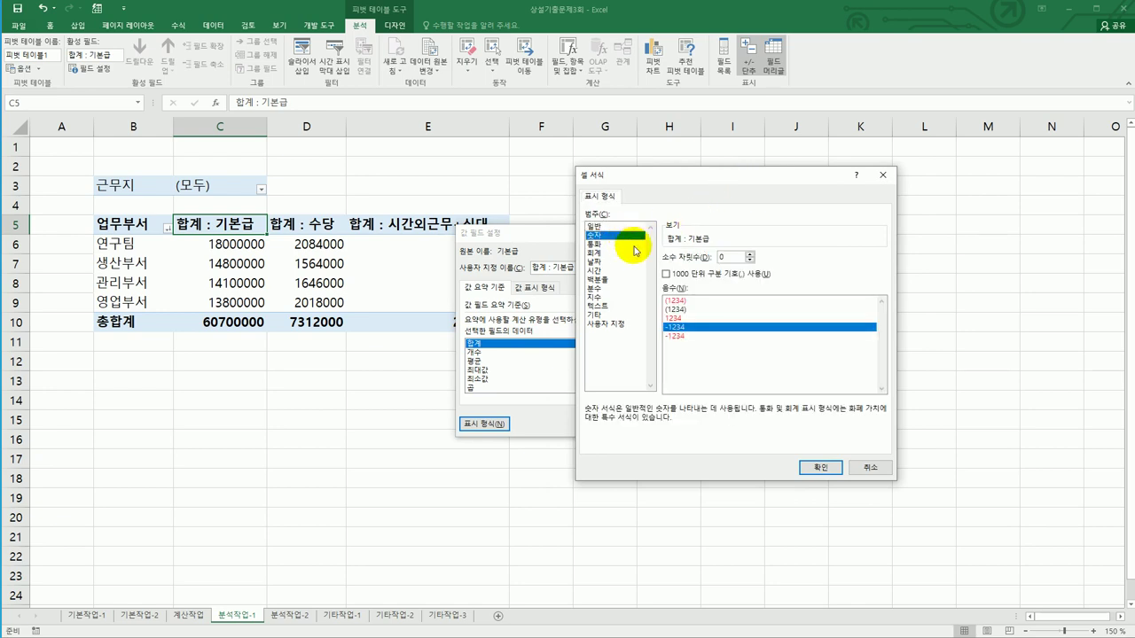
{"action": "left_click", "coordinate": [705, 275]}
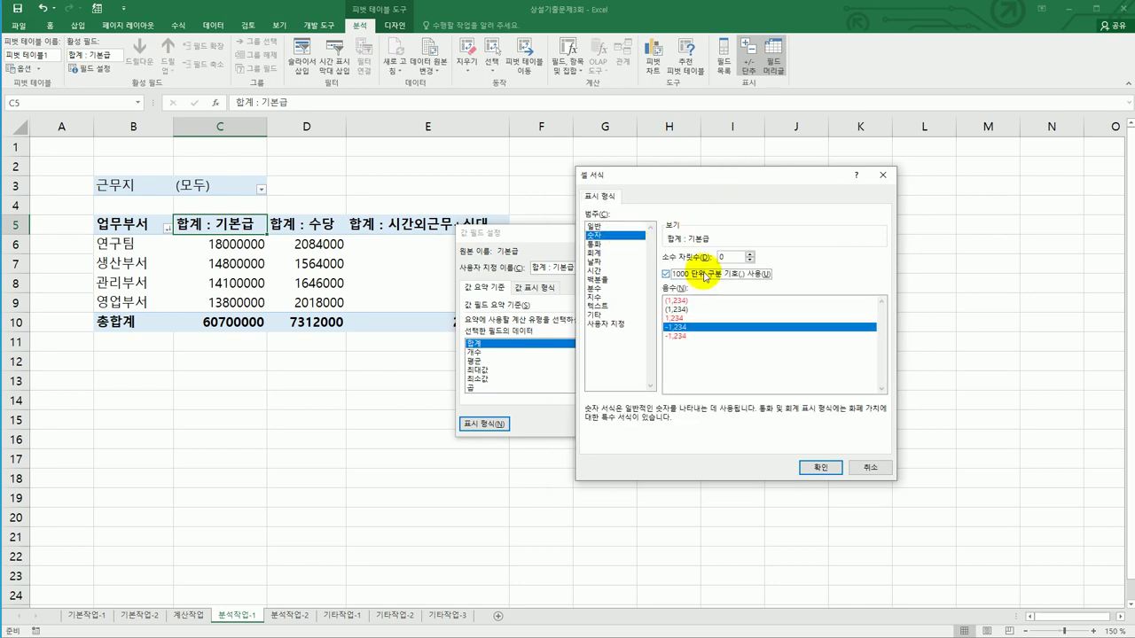
{"action": "left_click", "coordinate": [830, 471]}
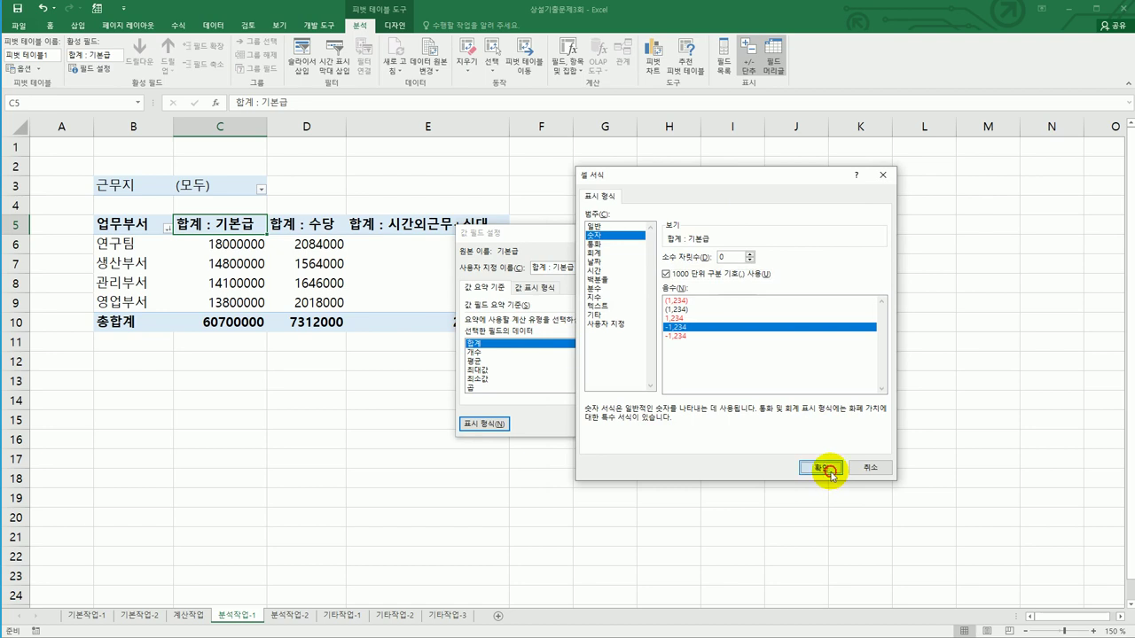
{"action": "left_click", "coordinate": [618, 425]}
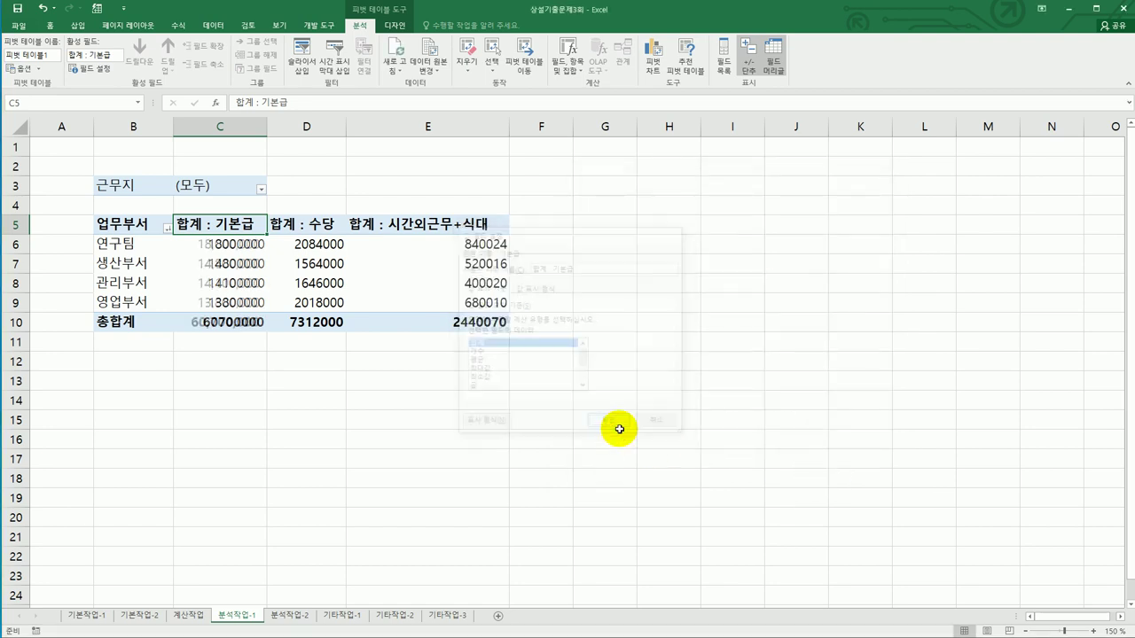
Format the 합계 : 수당 value field with the 숫자 category and the 1000 단위 구분 기호 separator
{"action": "left_click", "coordinate": [296, 225]}
{"action": "double_click", "coordinate": [295, 225]}
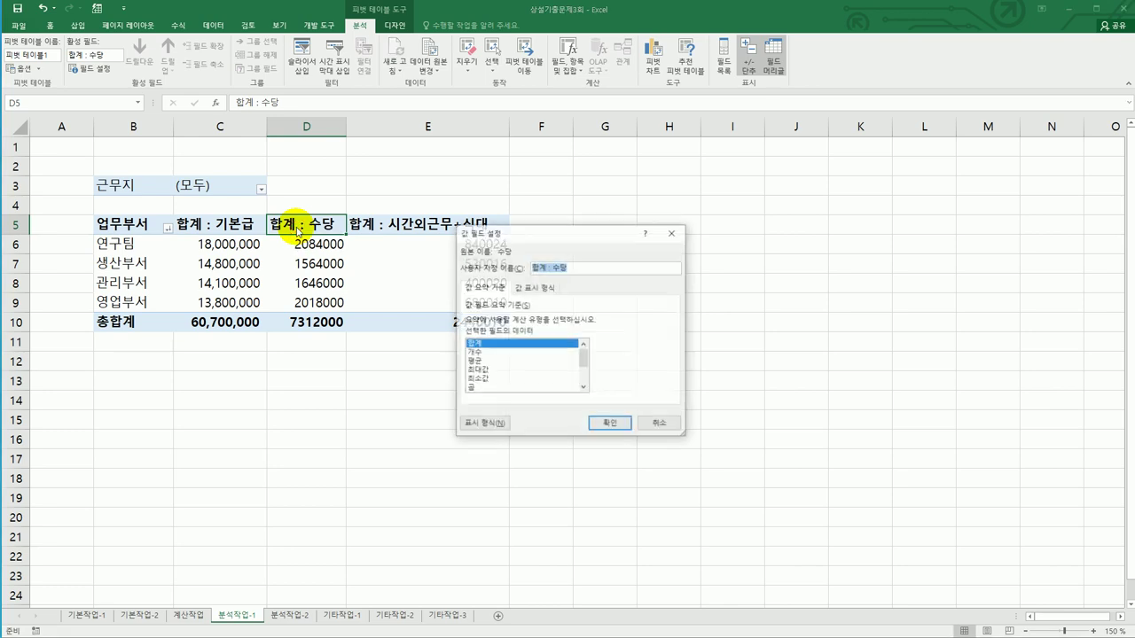
{"action": "left_click", "coordinate": [485, 423]}
{"action": "left_click_drag", "start_coordinate": [588, 186], "coordinate": [750, 185]}
{"action": "left_click", "coordinate": [637, 240]}
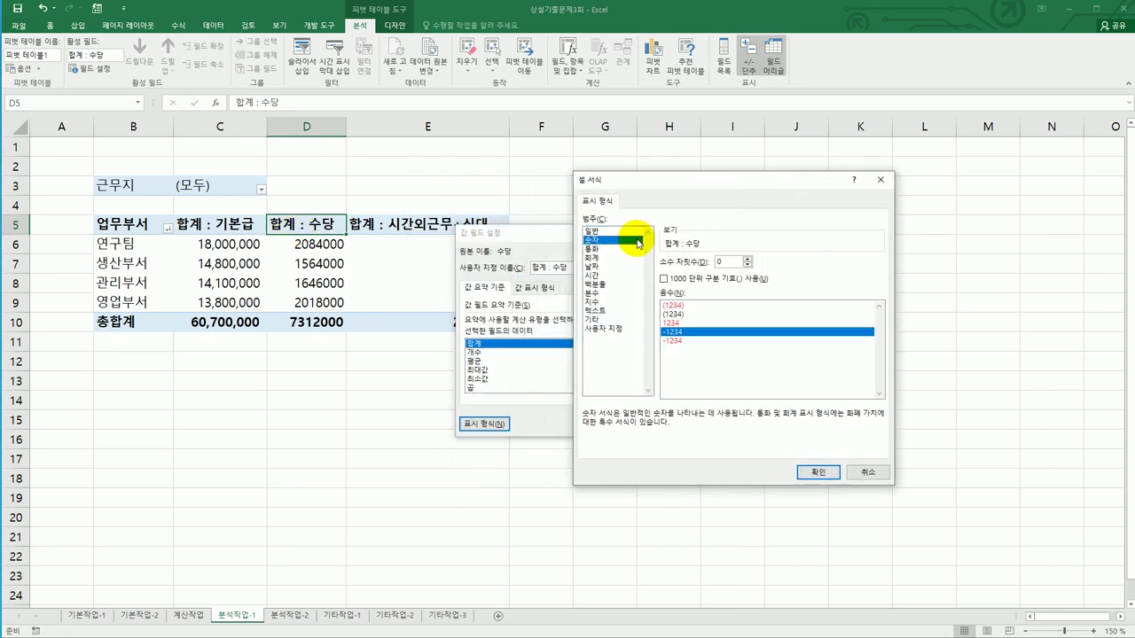
{"action": "left_click", "coordinate": [712, 284]}
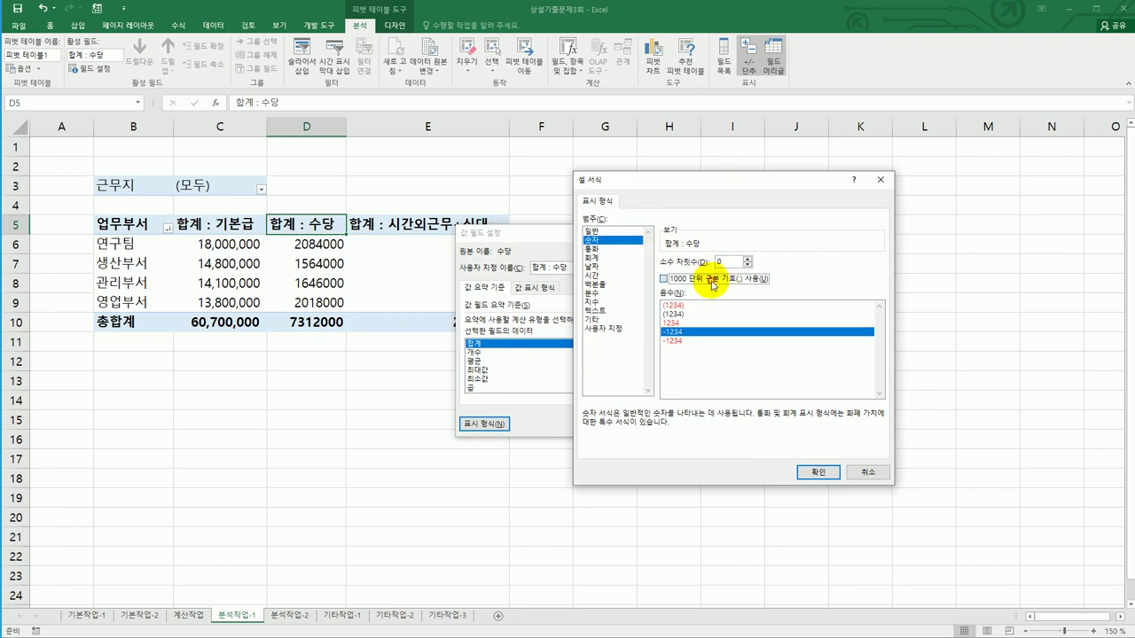
{"action": "left_click", "coordinate": [807, 472]}
{"action": "left_click", "coordinate": [610, 425]}
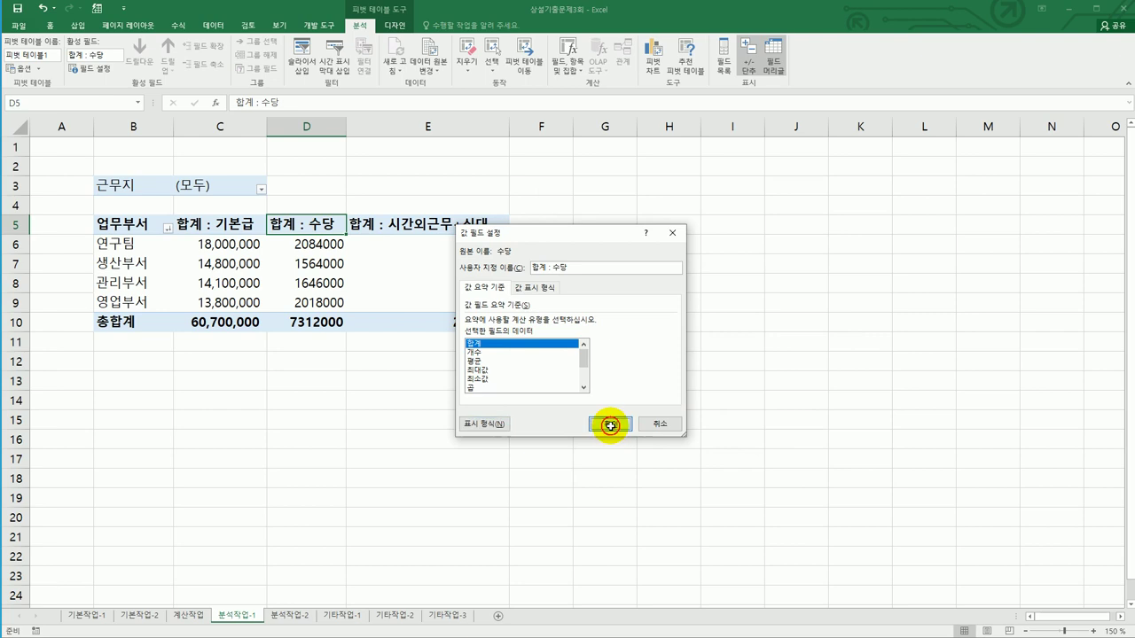
Format the 합계 : 시간외근무+식대 value field with the 숫자 category and the 1000 단위 구분 기호 separator
{"action": "left_click", "coordinate": [429, 223]}
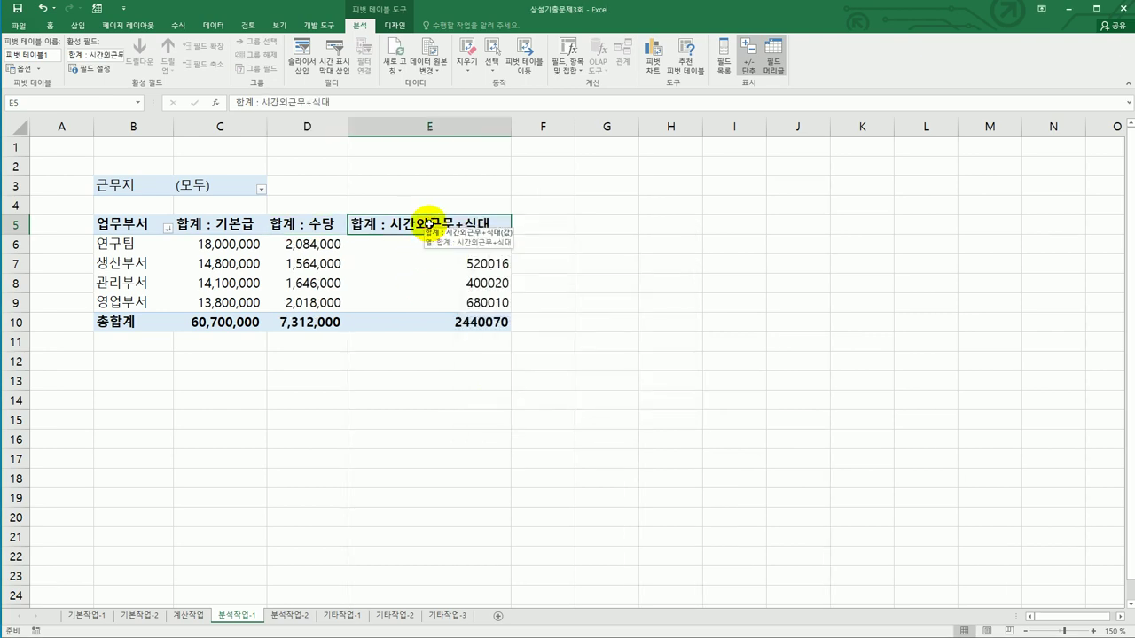
{"action": "double_click", "coordinate": [429, 223]}
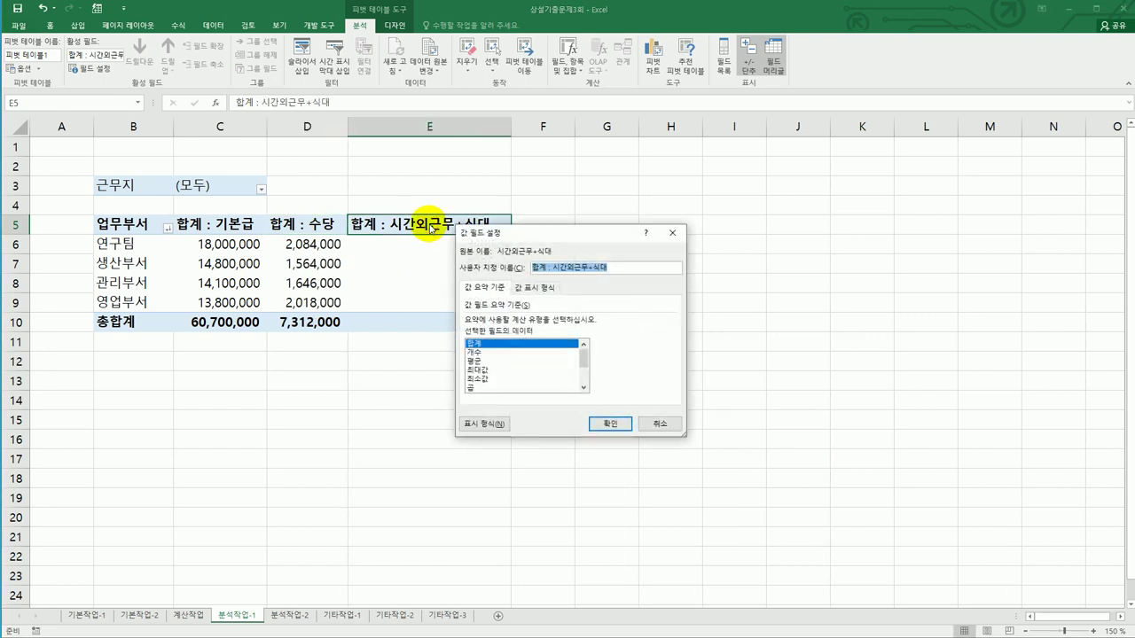
{"action": "left_click", "coordinate": [475, 425]}
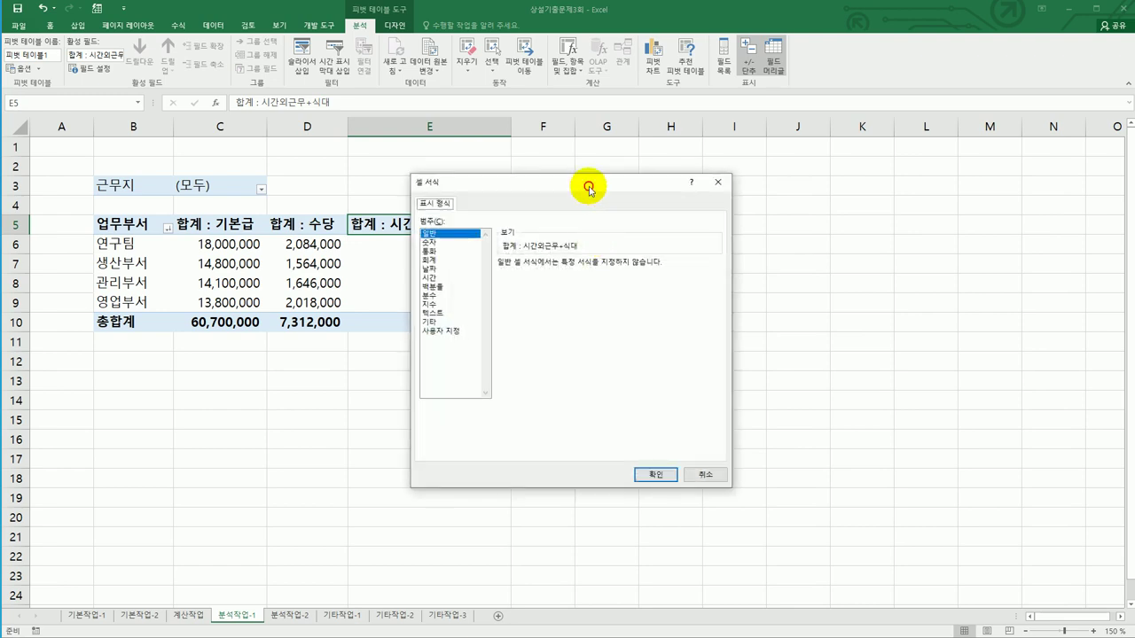
{"action": "left_click_drag", "start_coordinate": [588, 187], "coordinate": [800, 187]}
{"action": "left_click", "coordinate": [644, 242]}
{"action": "left_click", "coordinate": [743, 284]}
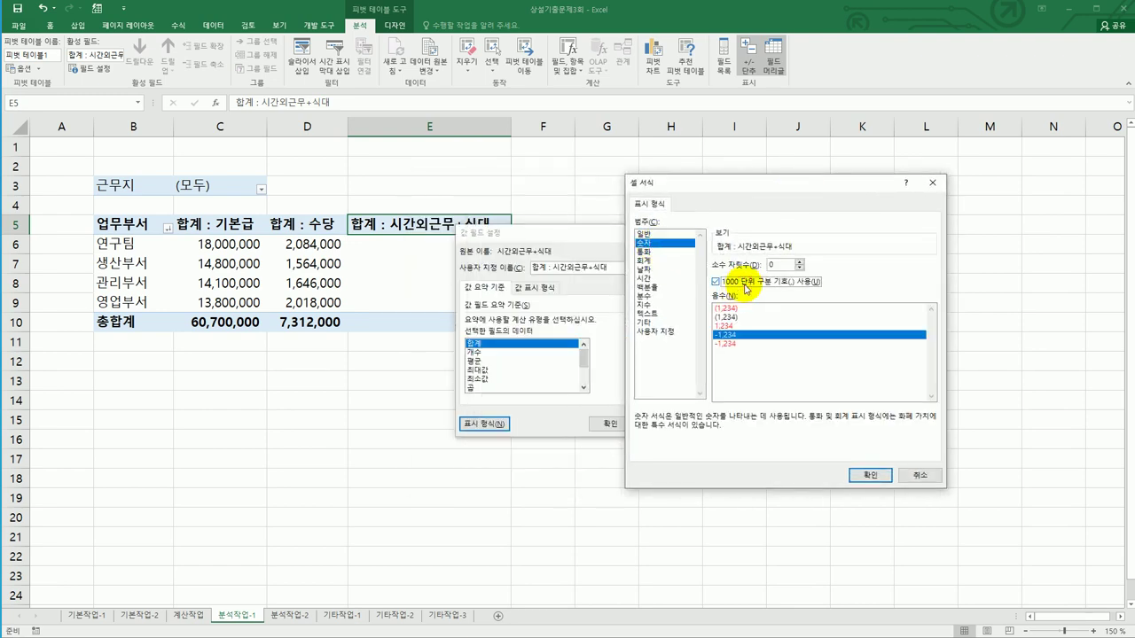
{"action": "left_click", "coordinate": [869, 475]}
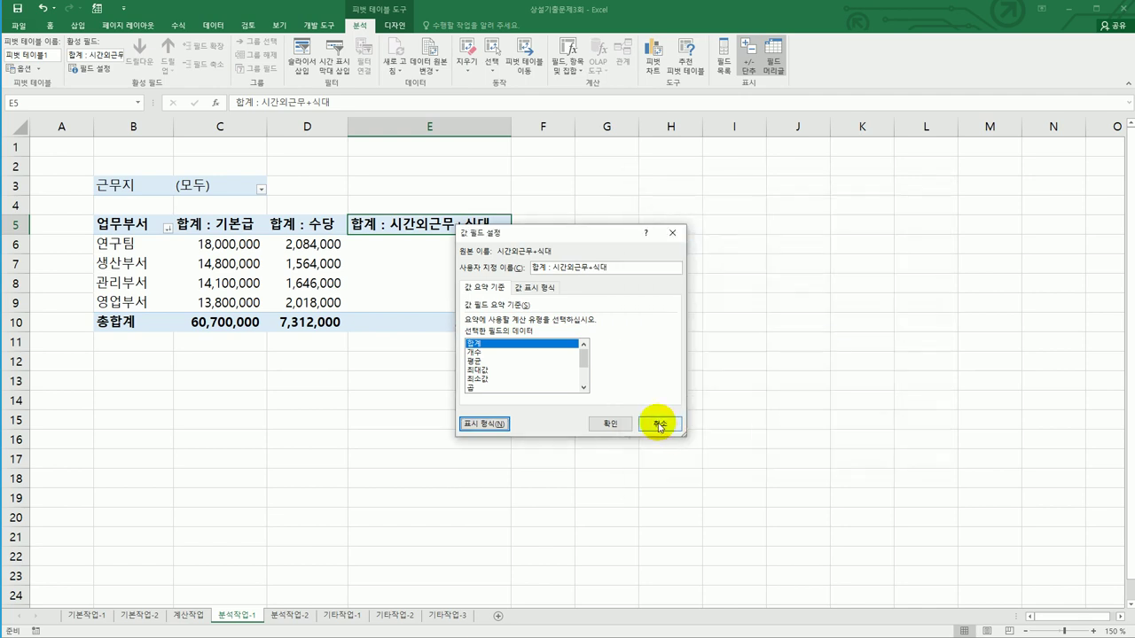
{"action": "left_click", "coordinate": [611, 423]}
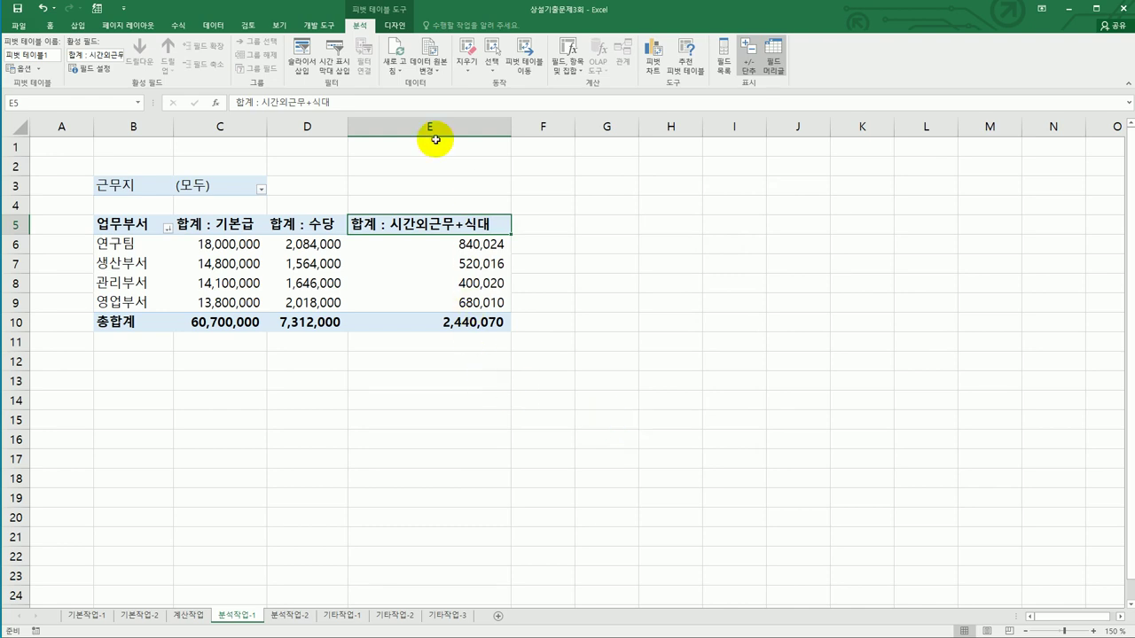
Apply the green 피벗 스타일 보통 14 style to the pivot table
{"action": "left_click", "coordinate": [392, 27]}
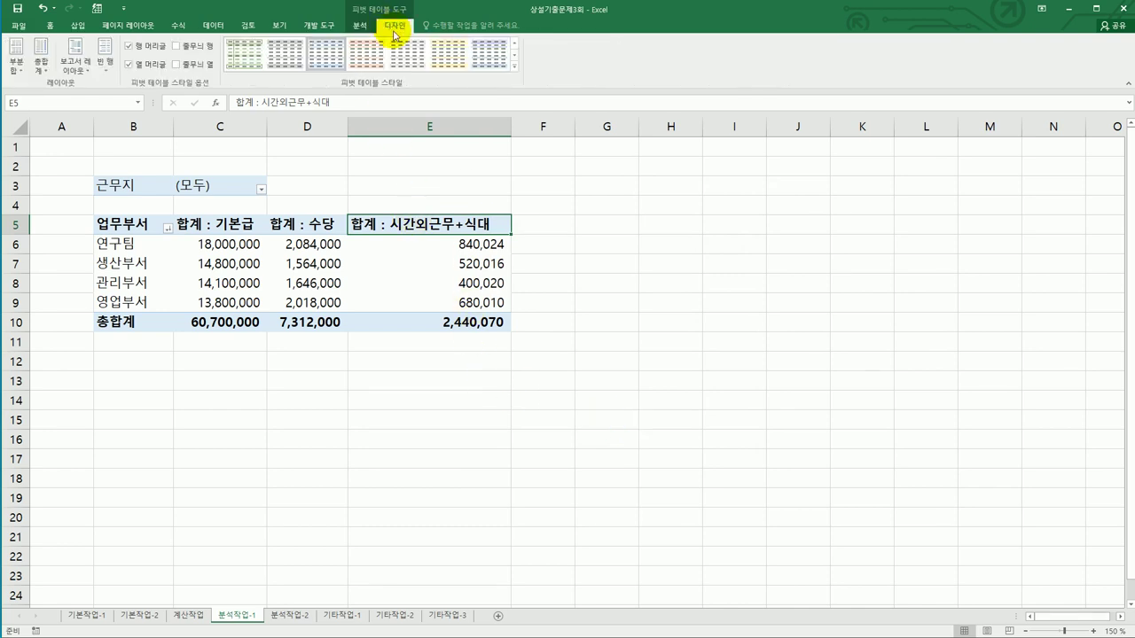
{"action": "left_click", "coordinate": [514, 67]}
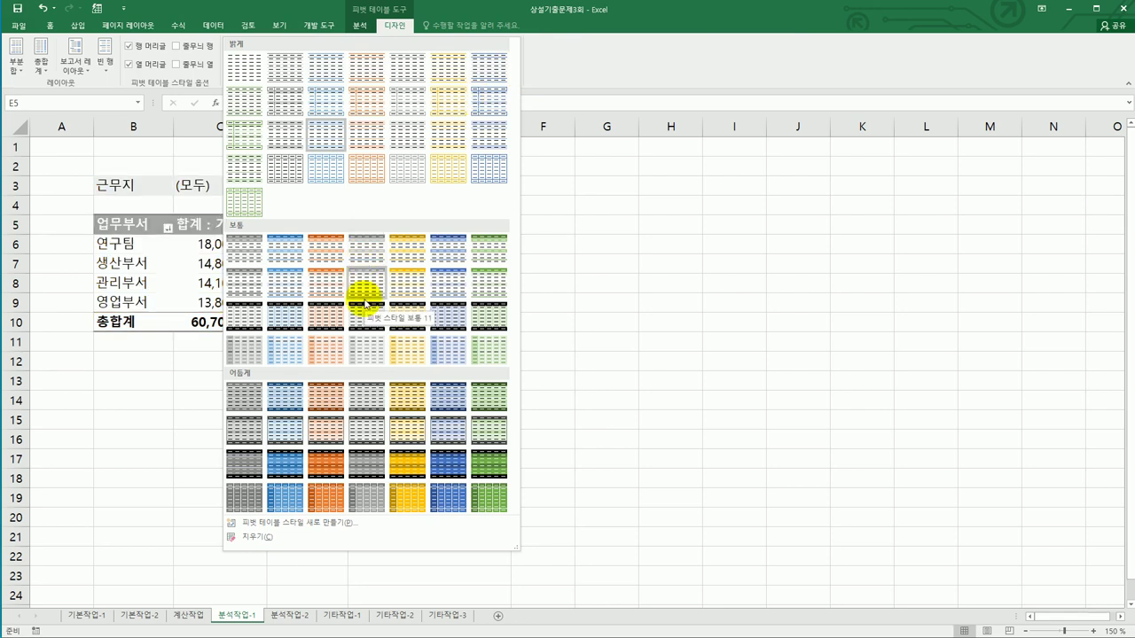
{"action": "left_click", "coordinate": [480, 293]}
{"action": "left_click", "coordinate": [642, 462]}
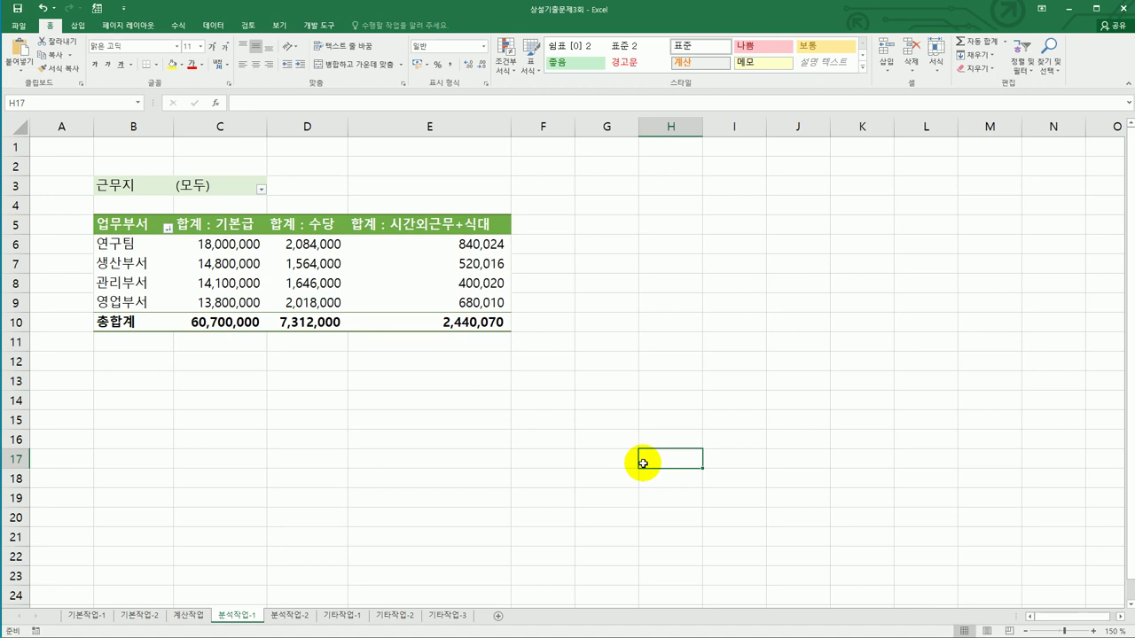
On sheet 분석작업-2, name the profit-rate cell H21 이익률 and check its definition in the Name Manager
{"action": "left_click", "coordinate": [293, 615]}
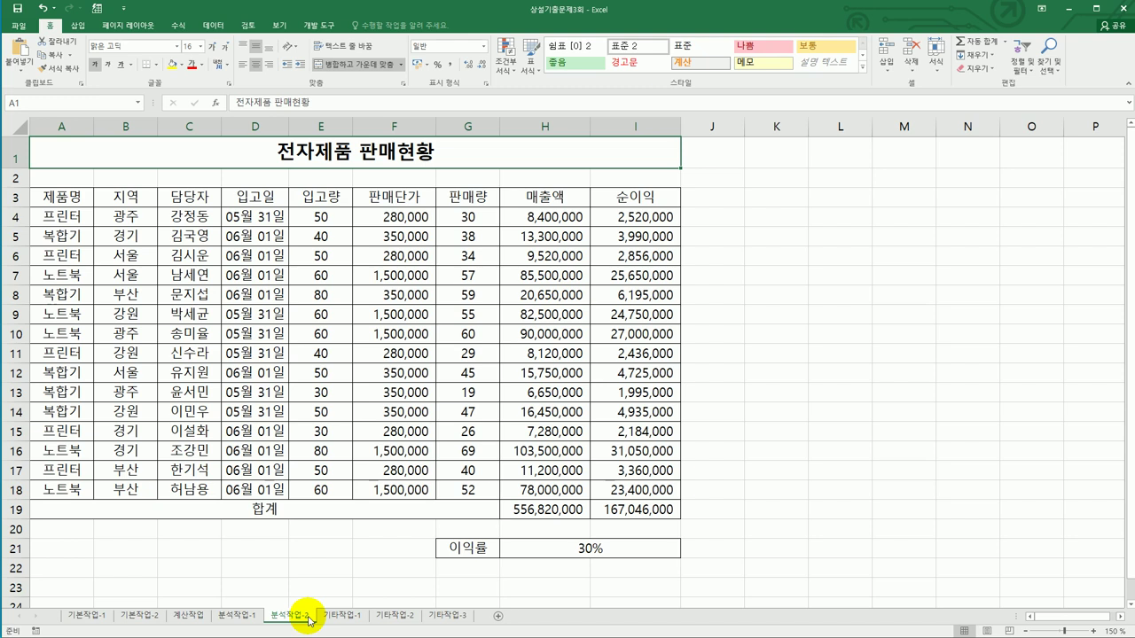
{"action": "left_click", "coordinate": [563, 551]}
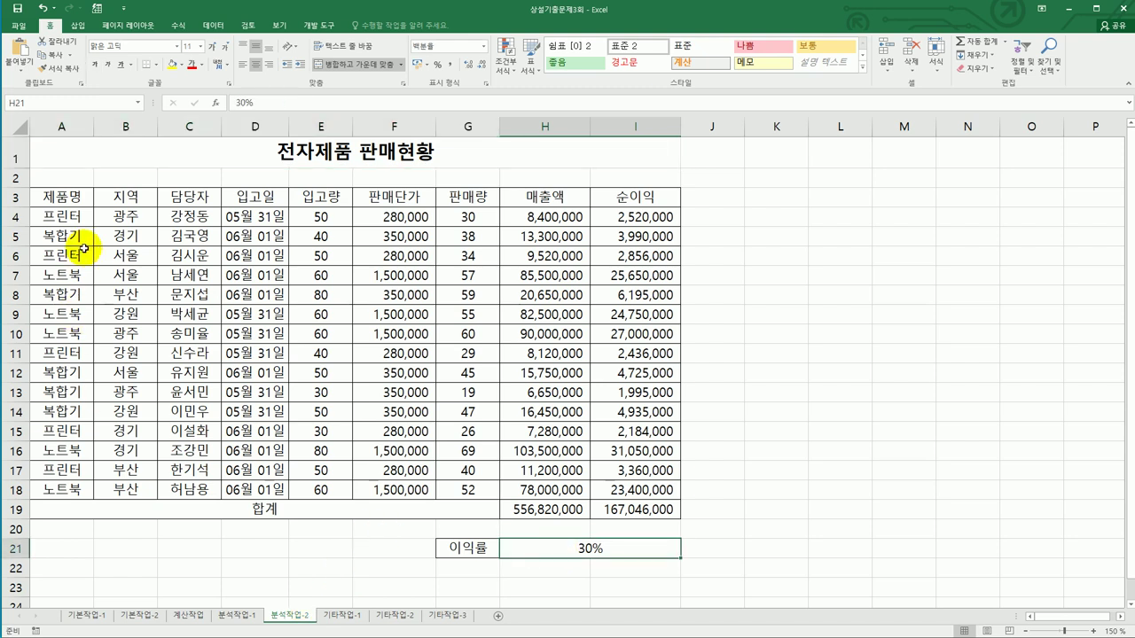
{"action": "left_click", "coordinate": [67, 104]}
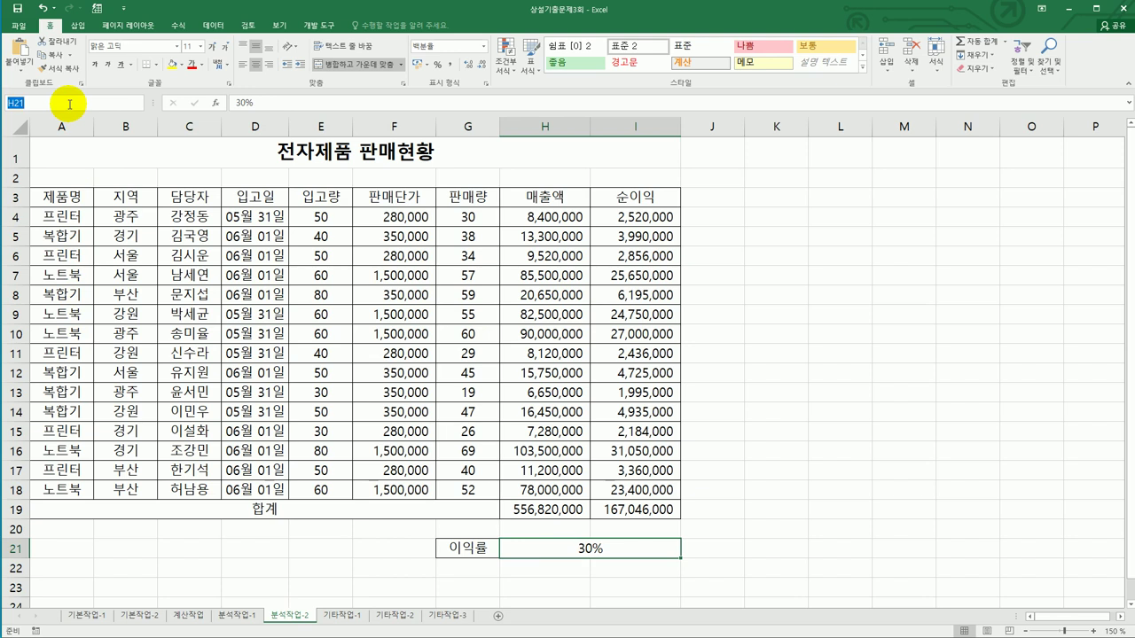
{"action": "type", "text": "이"}
{"action": "type", "text": "이"}
{"action": "type", "text": "률"}
{"action": "left_click", "coordinate": [175, 26]}
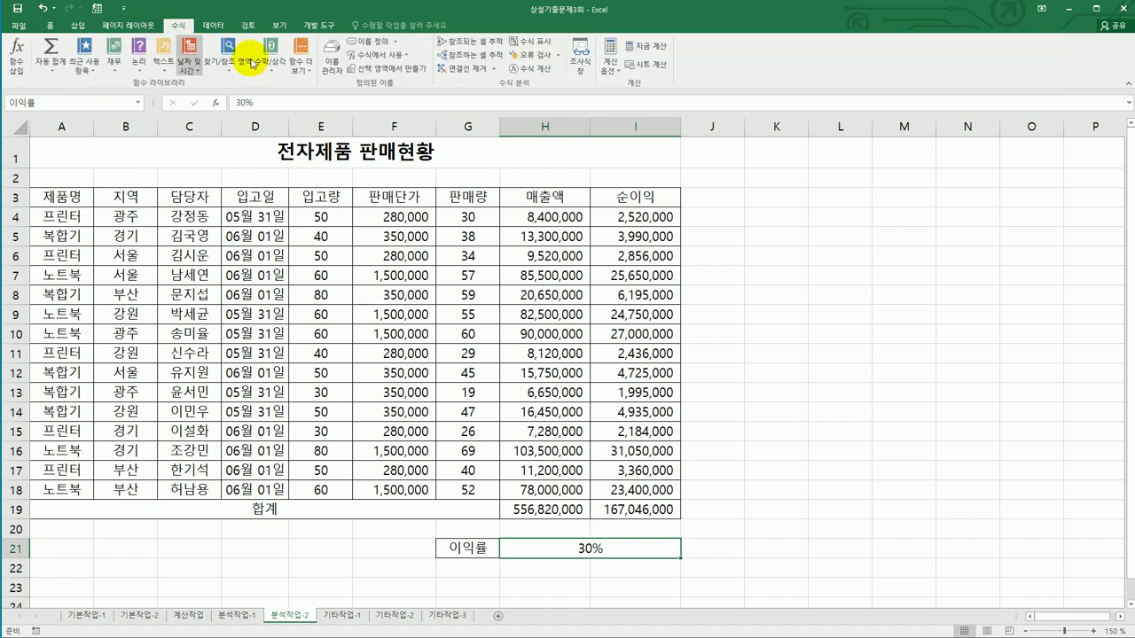
{"action": "left_click", "coordinate": [329, 55]}
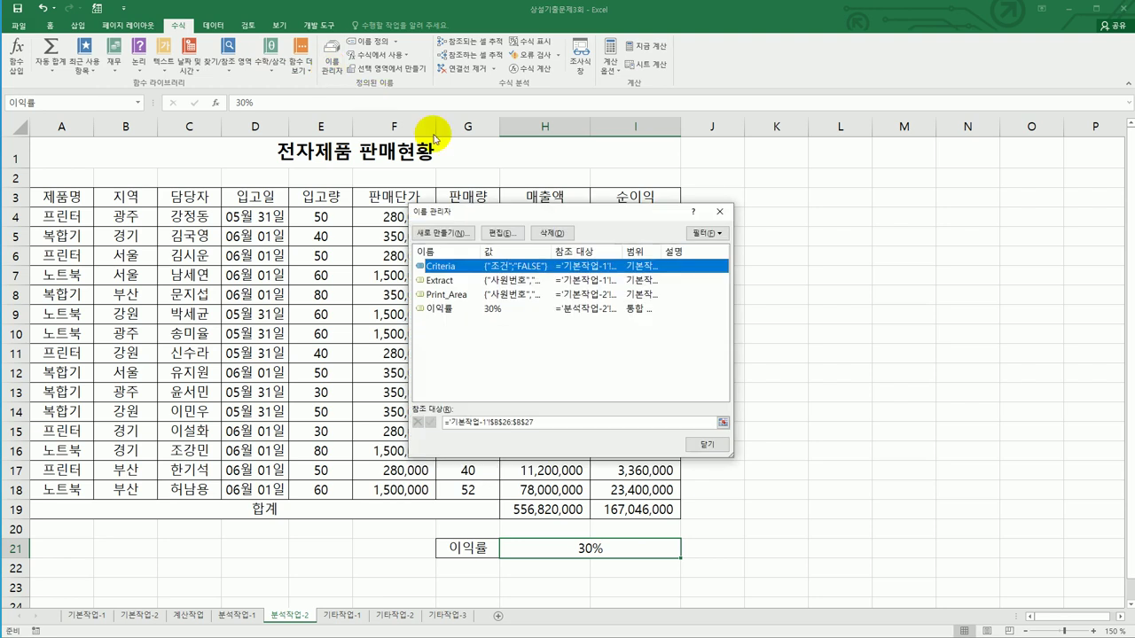
{"action": "left_click", "coordinate": [483, 310]}
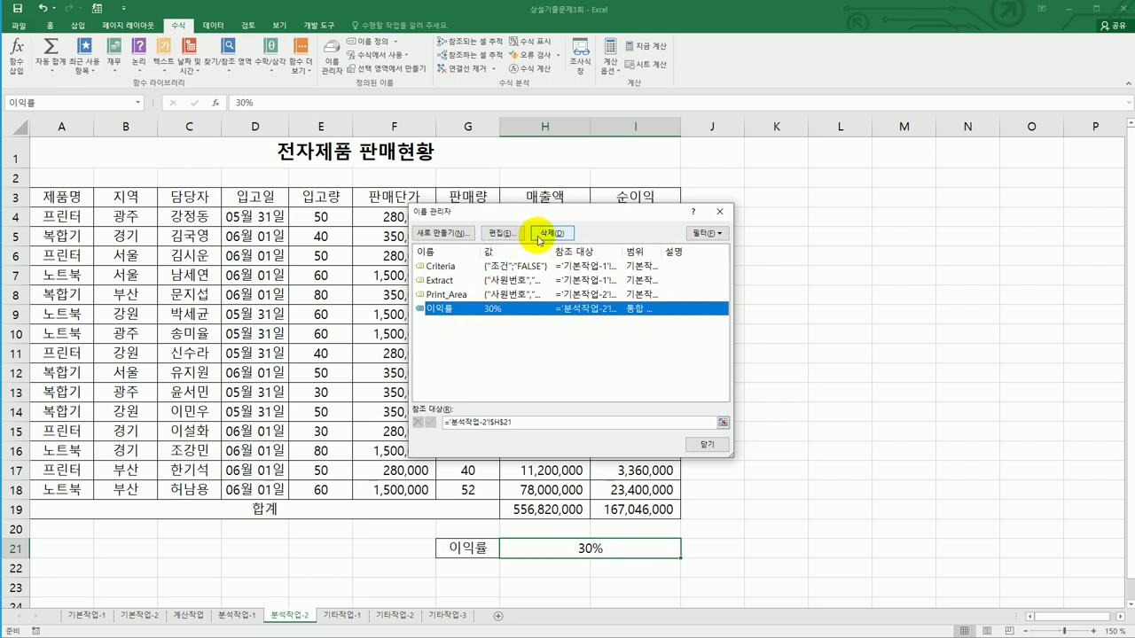
{"action": "left_click", "coordinate": [706, 444]}
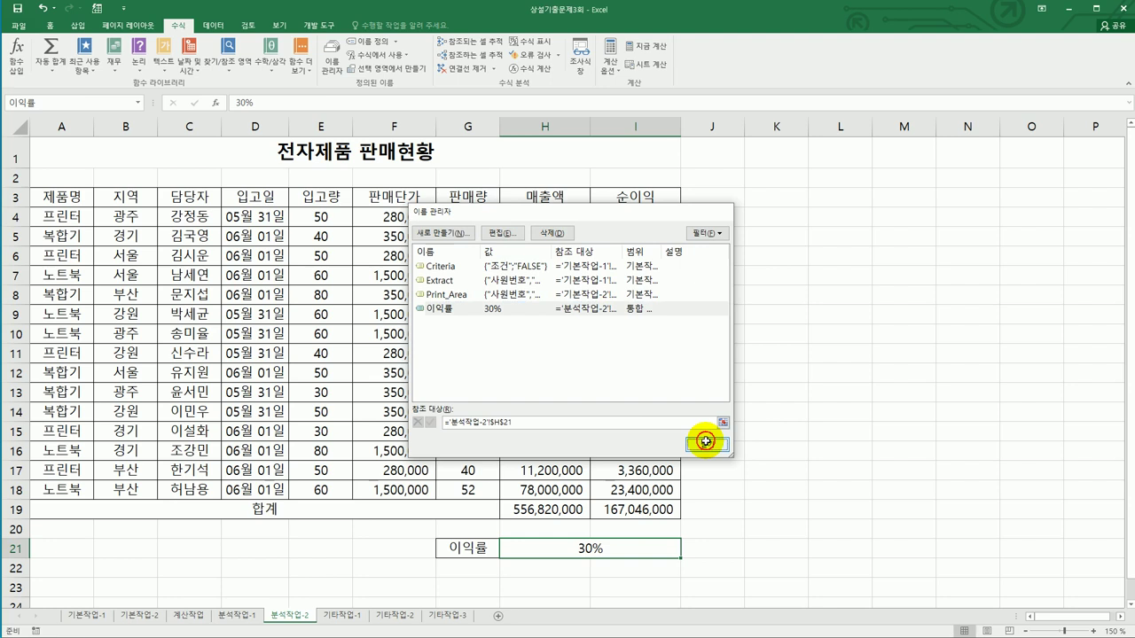
Define the name 순이익합계 for the net profit total in cell I19
{"action": "left_click", "coordinate": [653, 507]}
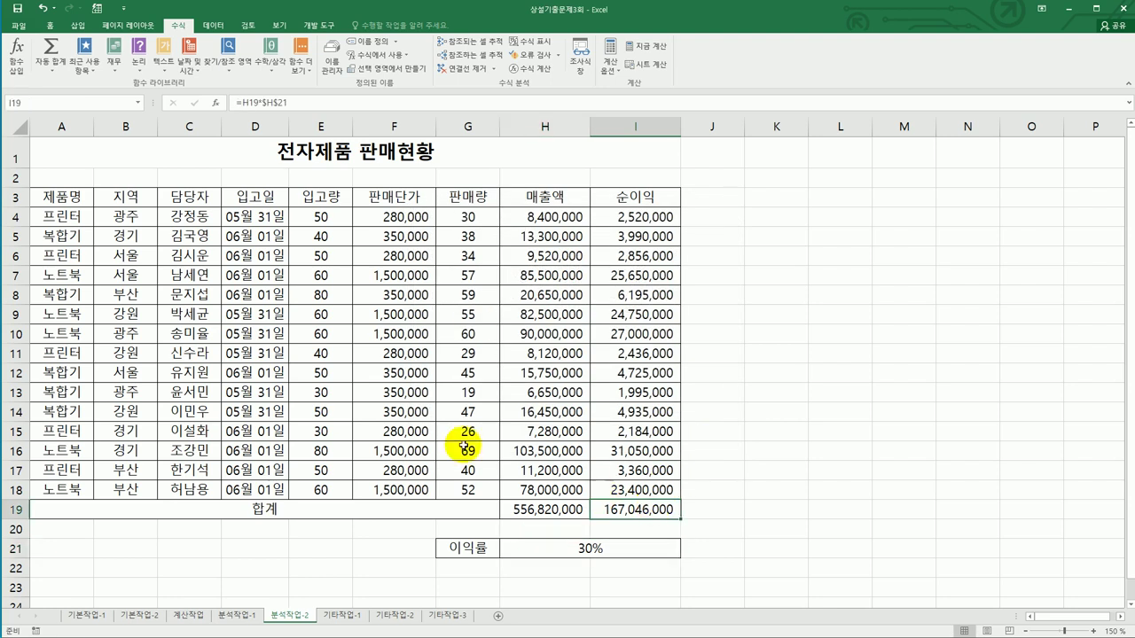
{"action": "left_click", "coordinate": [59, 99]}
{"action": "type", "text": "순이익합계"}
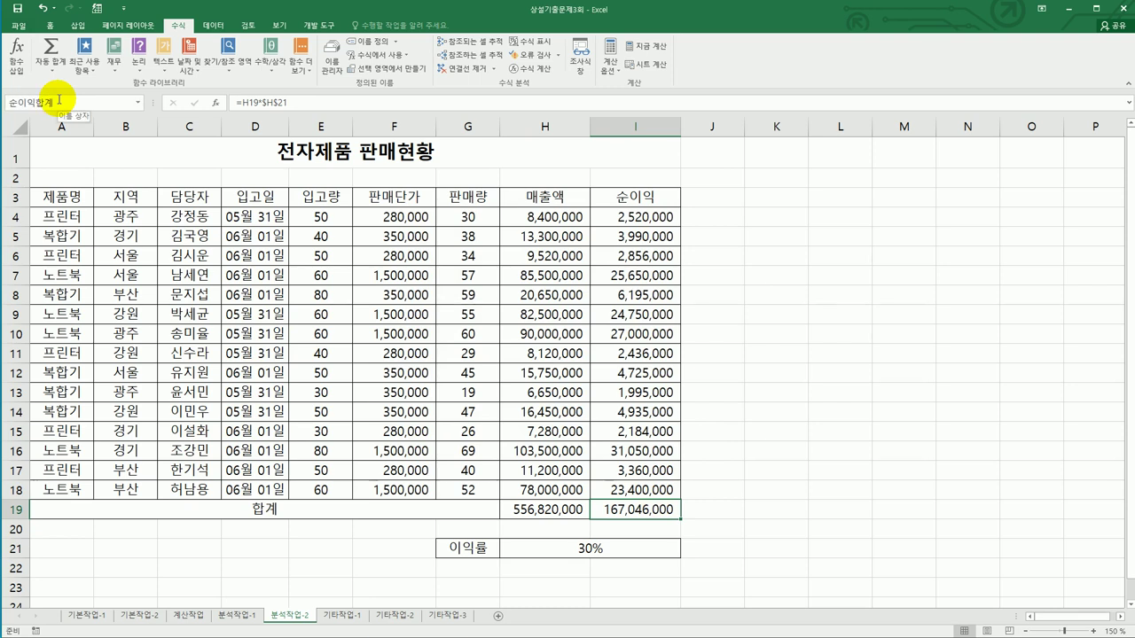
{"action": "key", "text": "Return"}
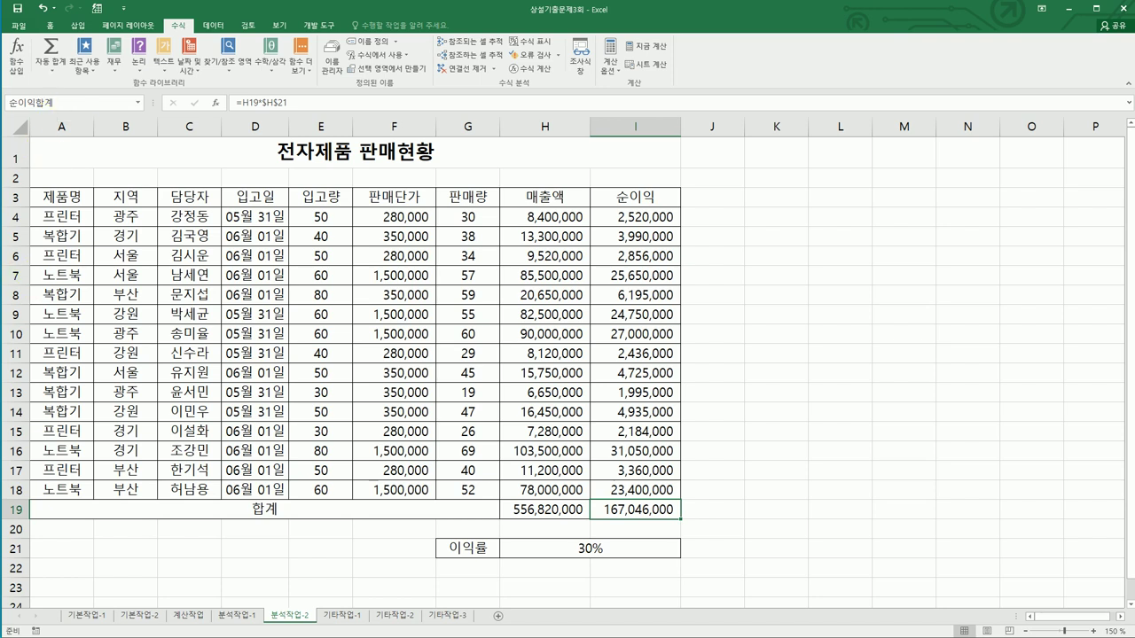
Start a new scenario in the Scenario Manager with an empty comment and $H$21 as its changing cell
{"action": "left_click", "coordinate": [539, 547]}
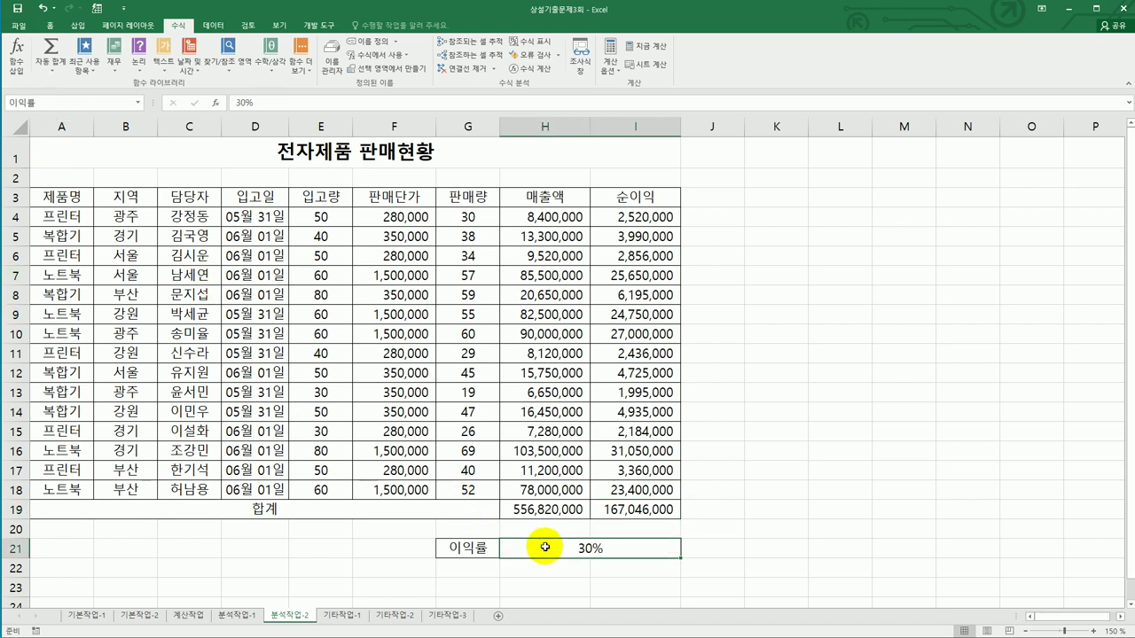
{"action": "left_click", "coordinate": [213, 29]}
{"action": "left_click", "coordinate": [698, 67]}
{"action": "left_click", "coordinate": [714, 85]}
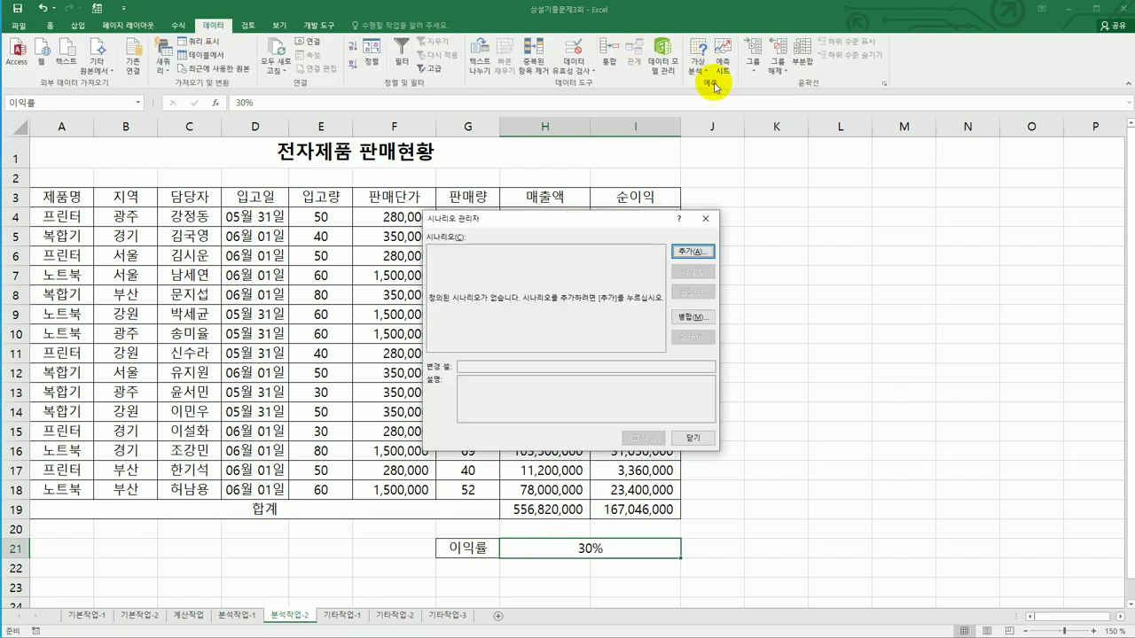
{"action": "left_click", "coordinate": [691, 252]}
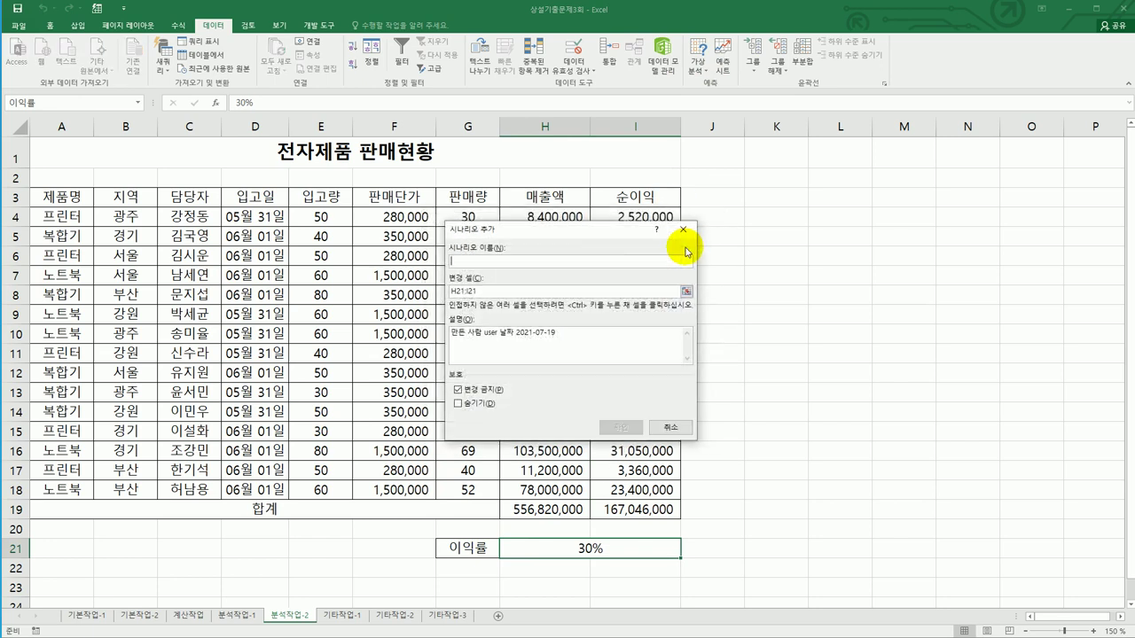
{"action": "left_click_drag", "start_coordinate": [598, 224], "coordinate": [909, 200]}
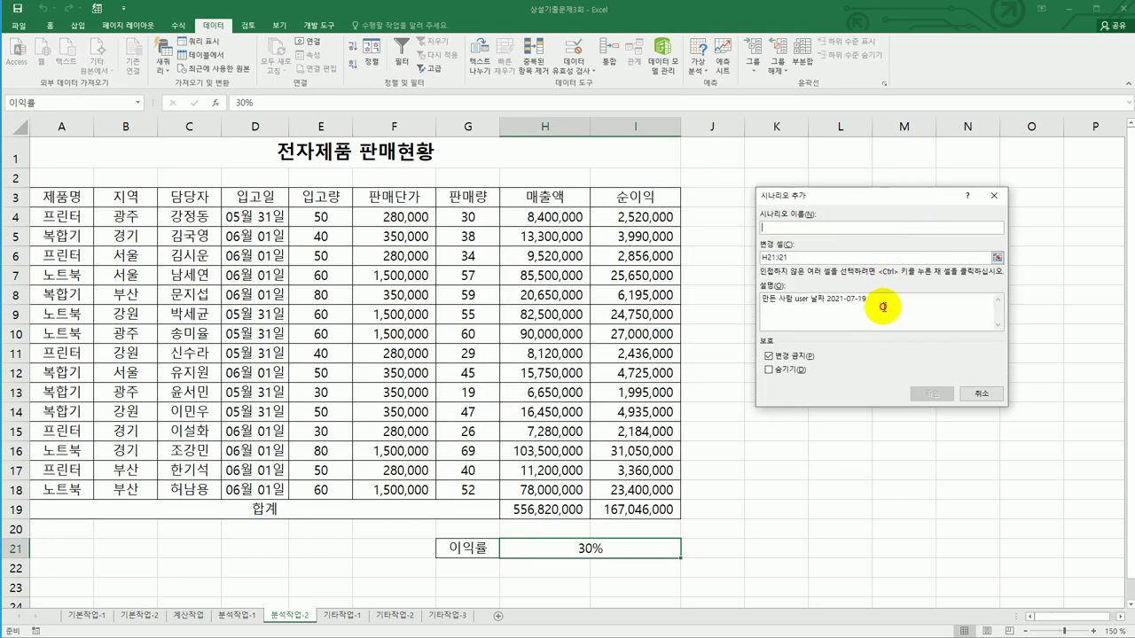
{"action": "left_click_drag", "start_coordinate": [874, 300], "coordinate": [764, 299]}
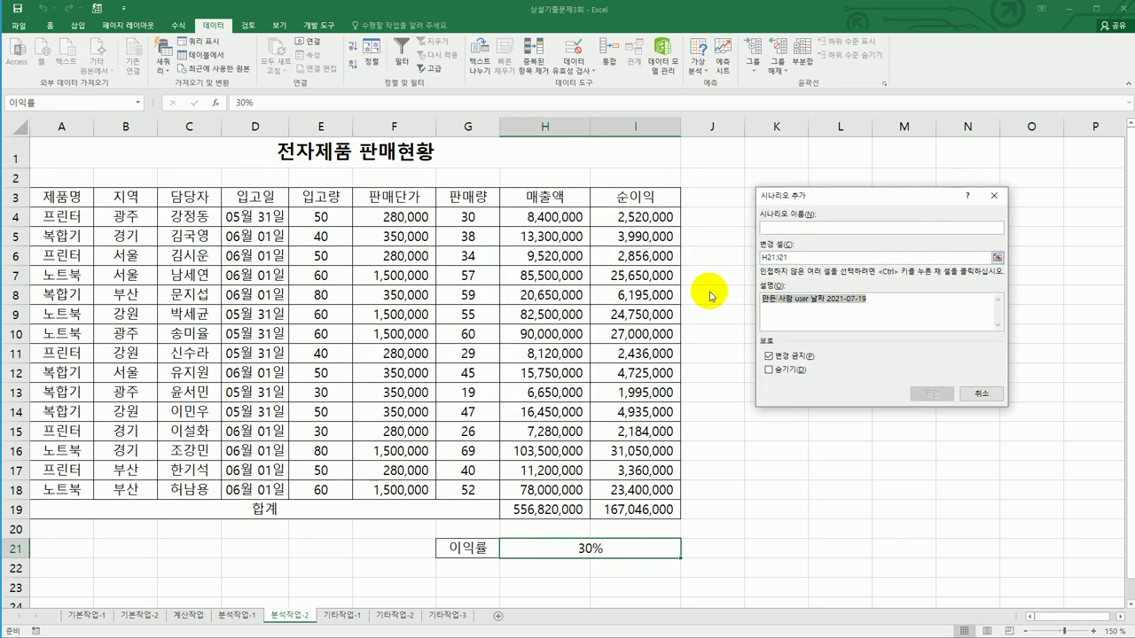
{"action": "key", "text": "Delete"}
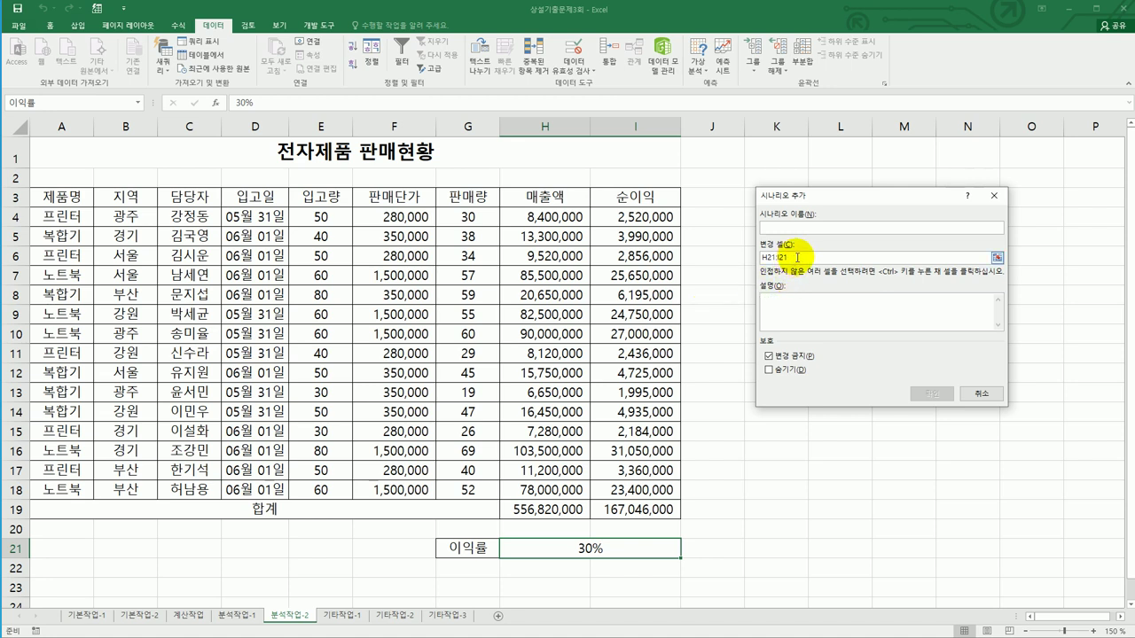
{"action": "left_click_drag", "start_coordinate": [797, 257], "coordinate": [726, 253]}
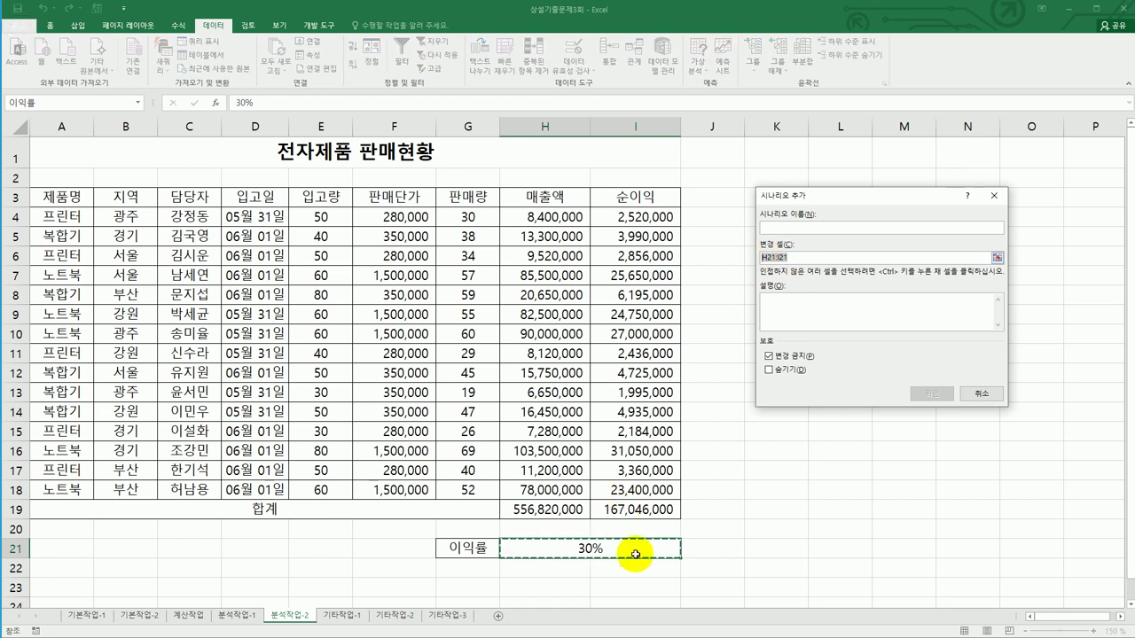
{"action": "left_click", "coordinate": [589, 548]}
Name the scenario 이익률증가 and set its 이익률 value to 35%, continuing to another new scenario
{"action": "left_click", "coordinate": [783, 229]}
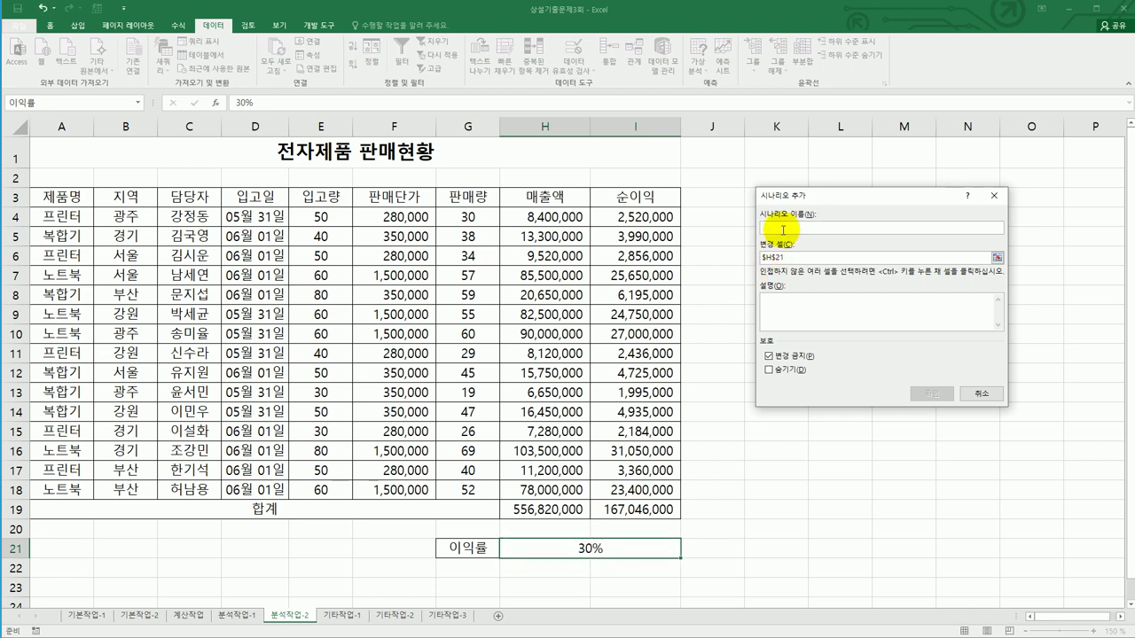
{"action": "type", "text": "이익"}
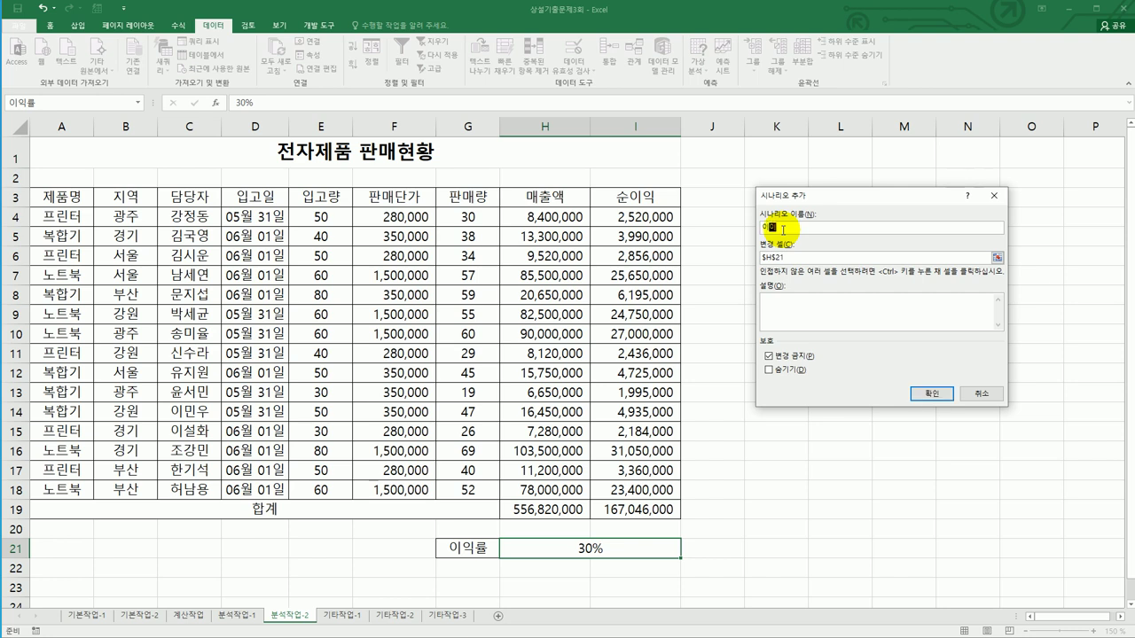
{"action": "type", "text": "률증가"}
{"action": "left_click", "coordinate": [931, 393]}
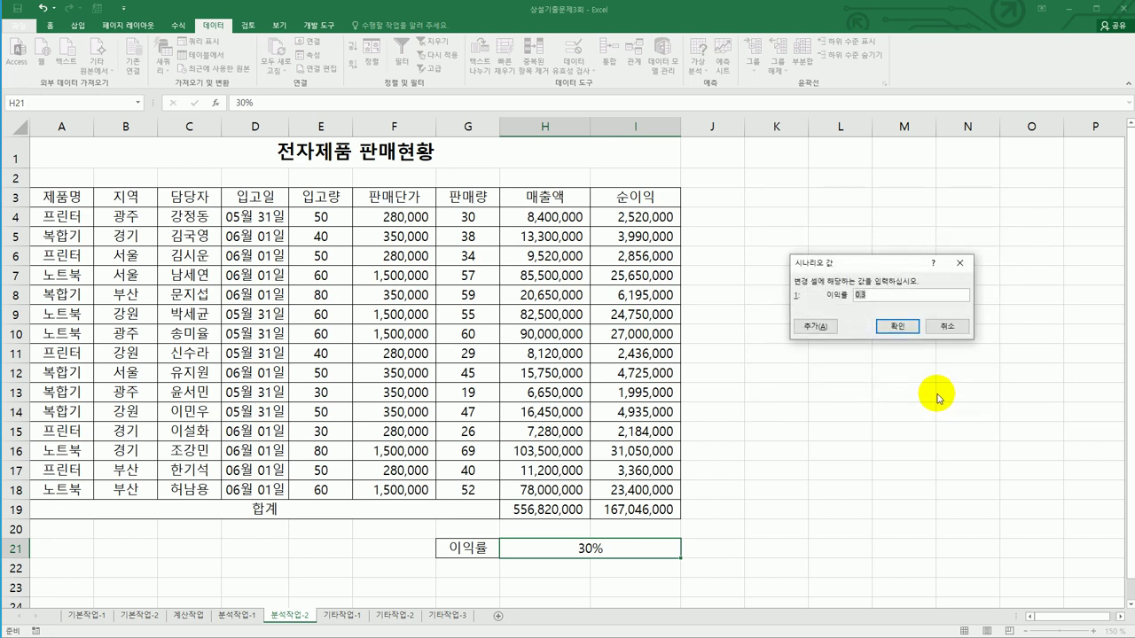
{"action": "type", "text": "35%"}
{"action": "left_click", "coordinate": [808, 326]}
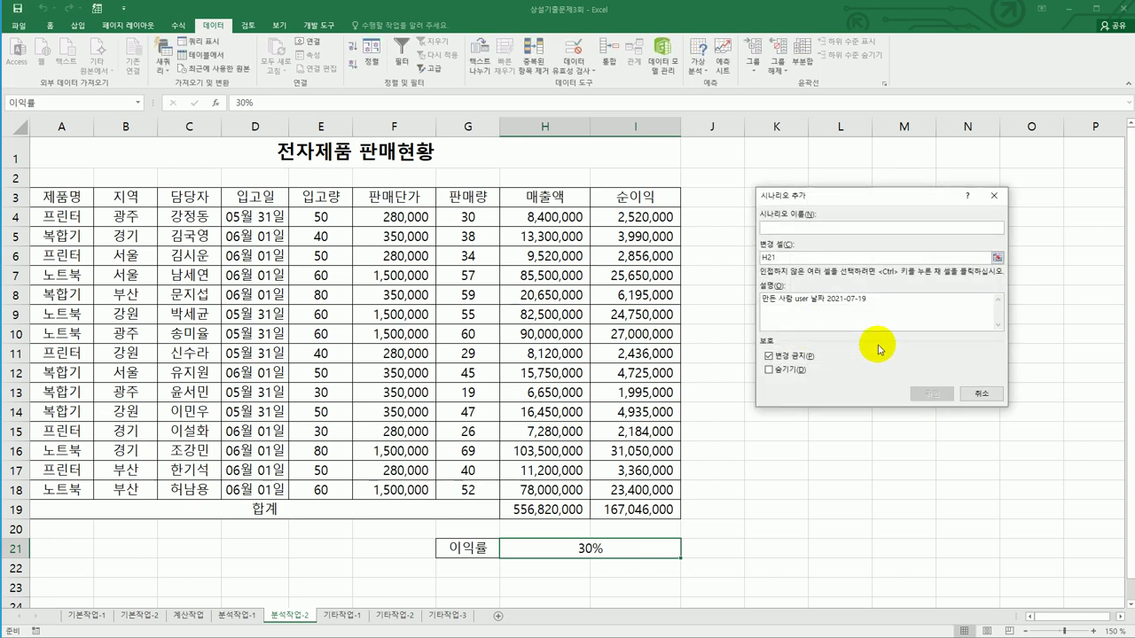
Add a second scenario named 이익률감소 for cell H21 with an empty comment and an 이익률 value of 25%
{"action": "left_click_drag", "start_coordinate": [878, 299], "coordinate": [761, 299]}
{"action": "key", "text": "Delete"}
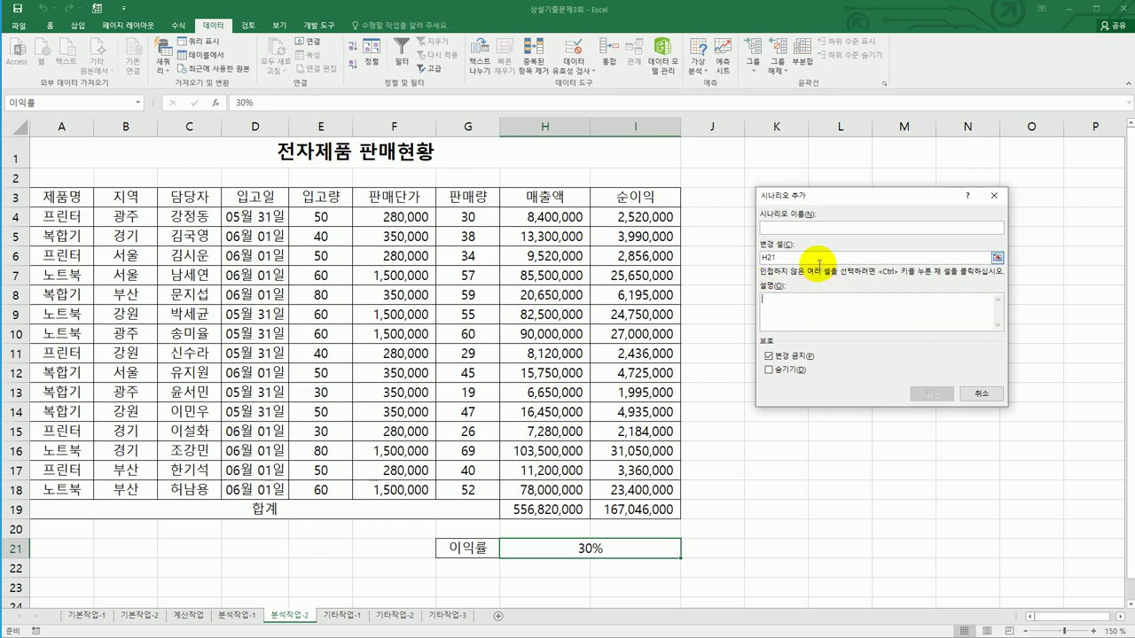
{"action": "left_click", "coordinate": [795, 229]}
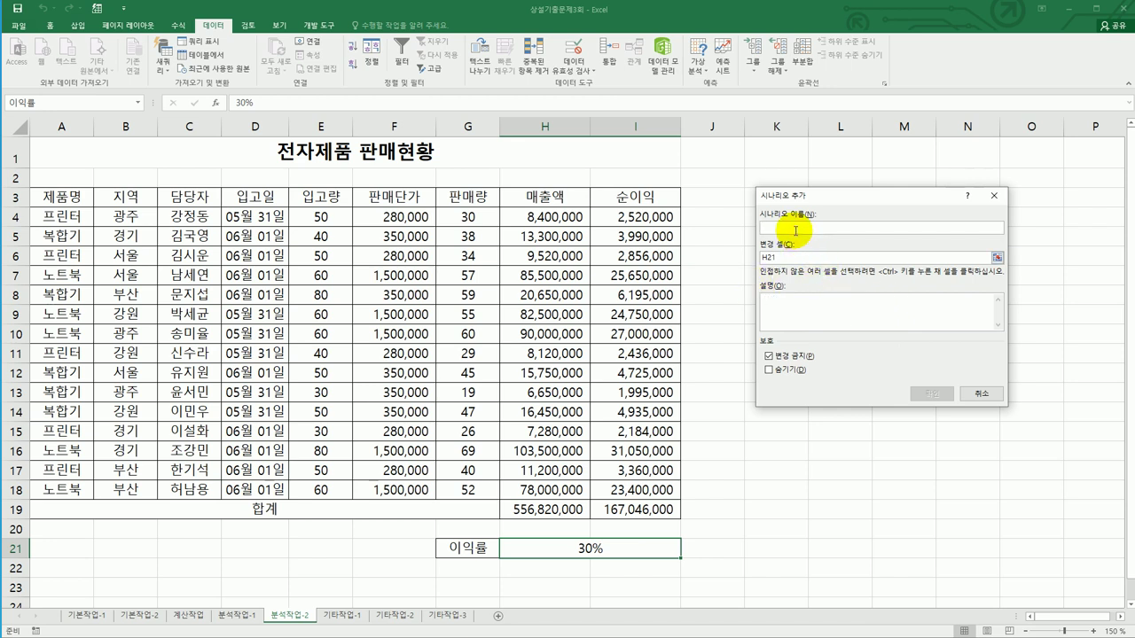
{"action": "type", "text": "이익"}
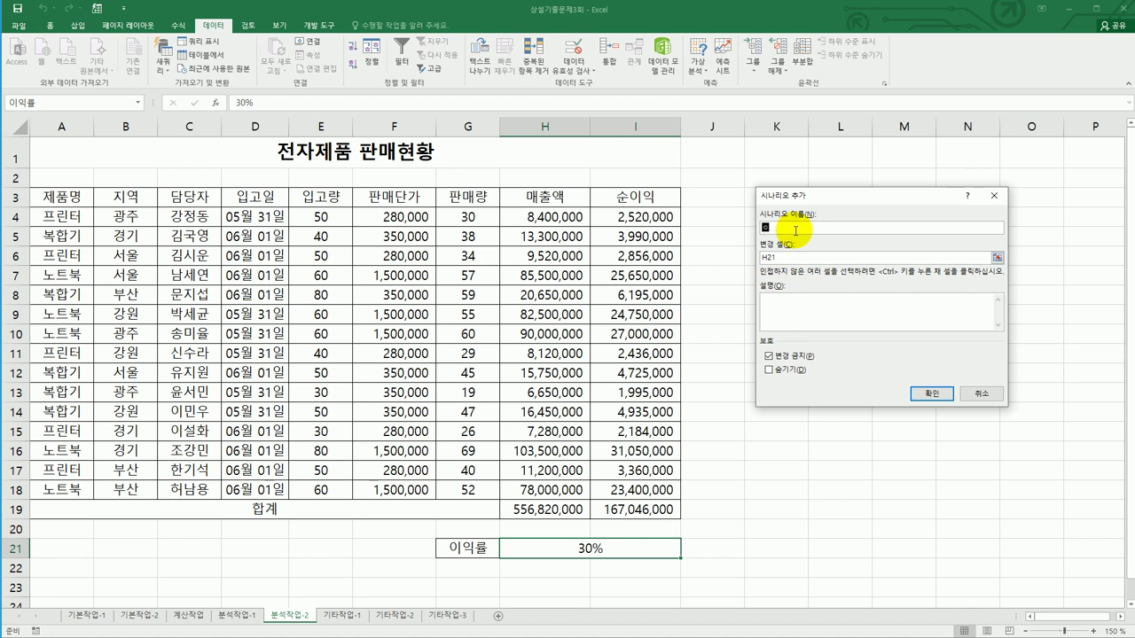
{"action": "type", "text": "률감소"}
{"action": "key", "text": "Tab"}
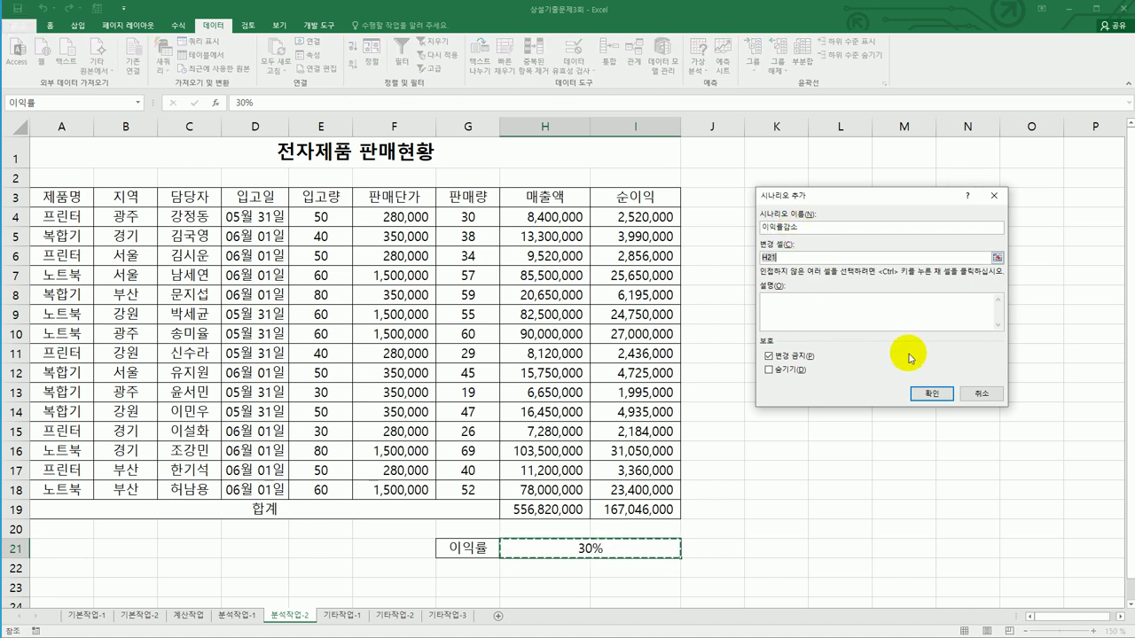
{"action": "left_click", "coordinate": [931, 393]}
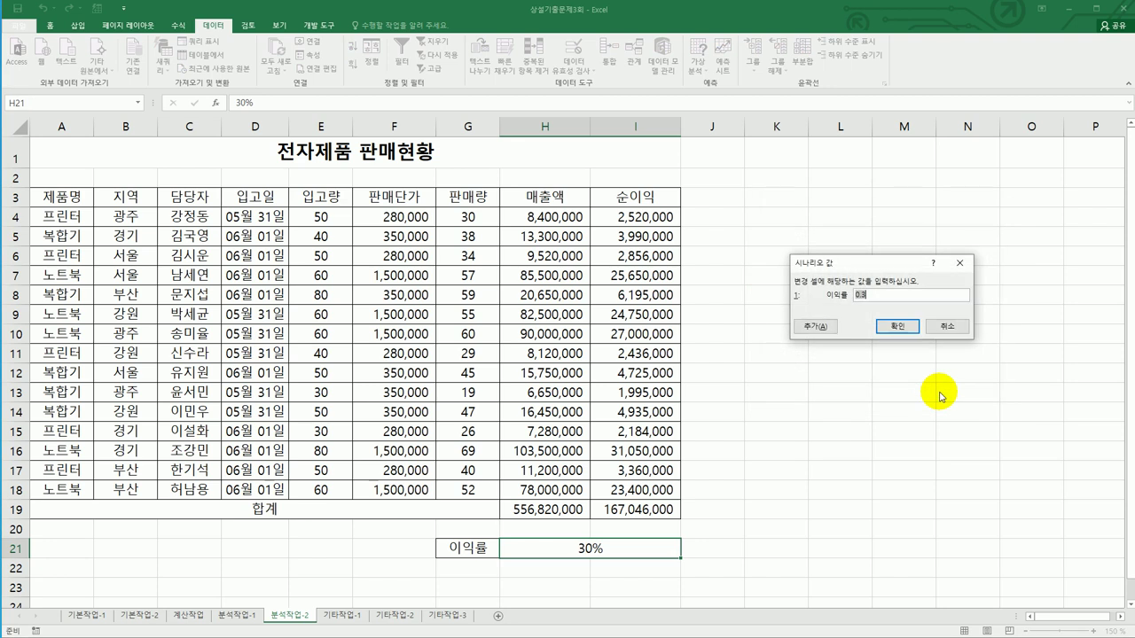
{"action": "type", "text": "25%"}
{"action": "left_click", "coordinate": [898, 326]}
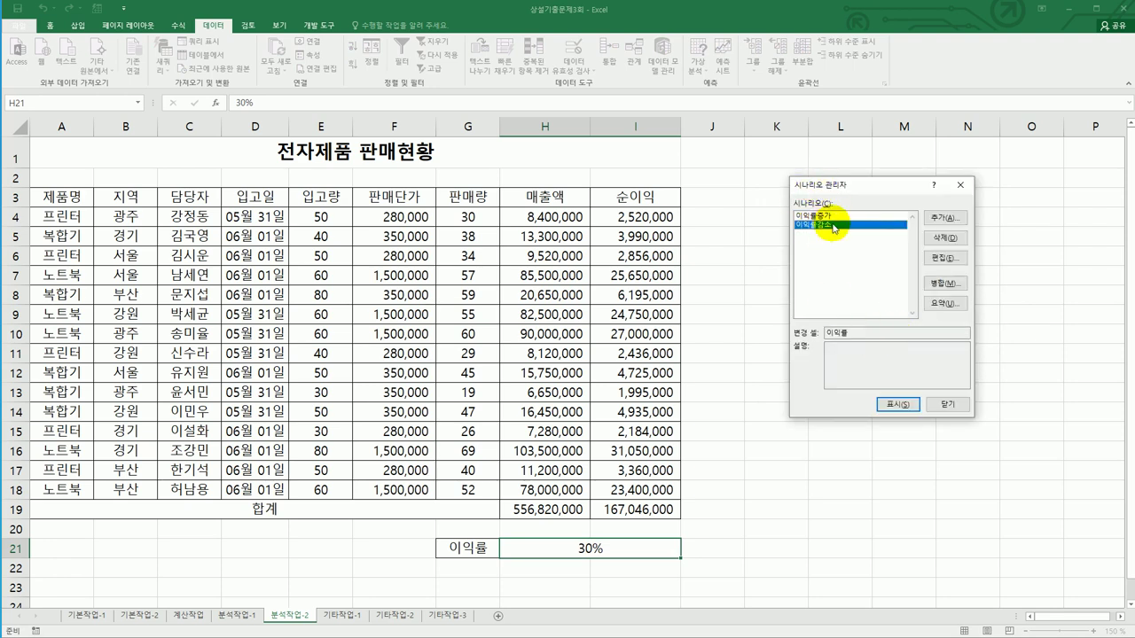
Generate a 시나리오 요약 report with I19 as the result cell and compare it with sheet 분석작업-2
{"action": "left_click", "coordinate": [946, 303]}
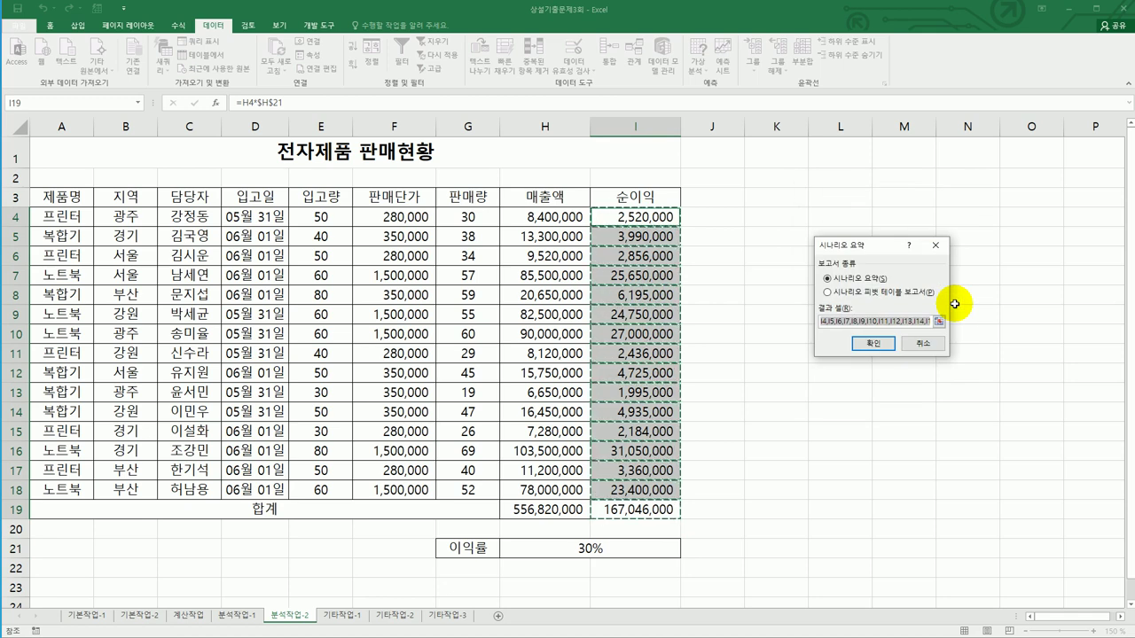
{"action": "left_click", "coordinate": [623, 511]}
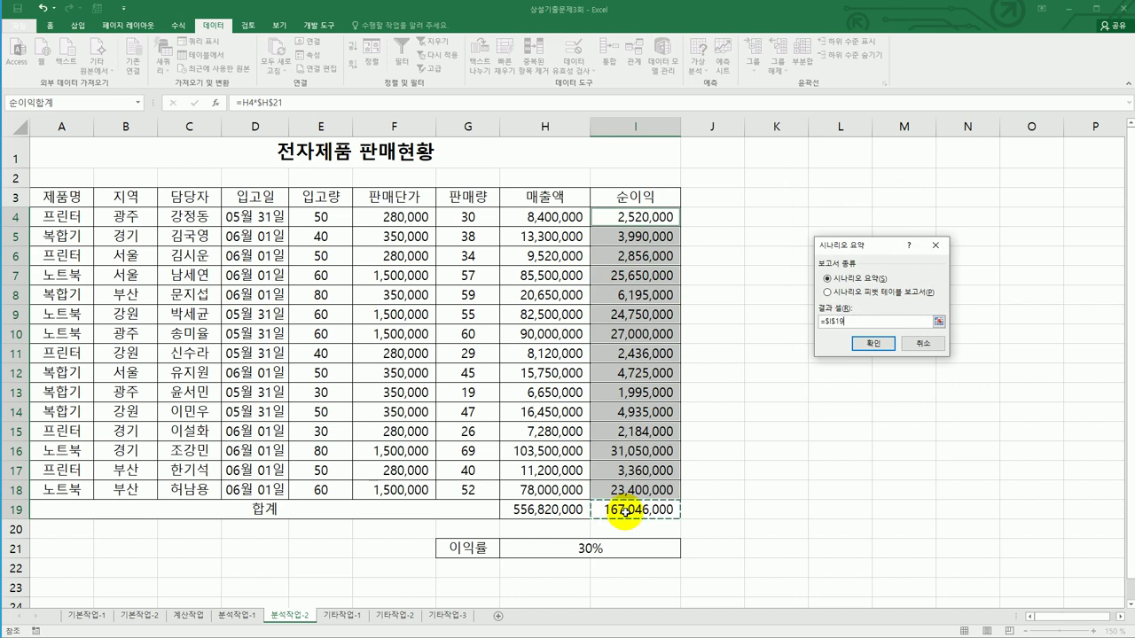
{"action": "left_click", "coordinate": [873, 344]}
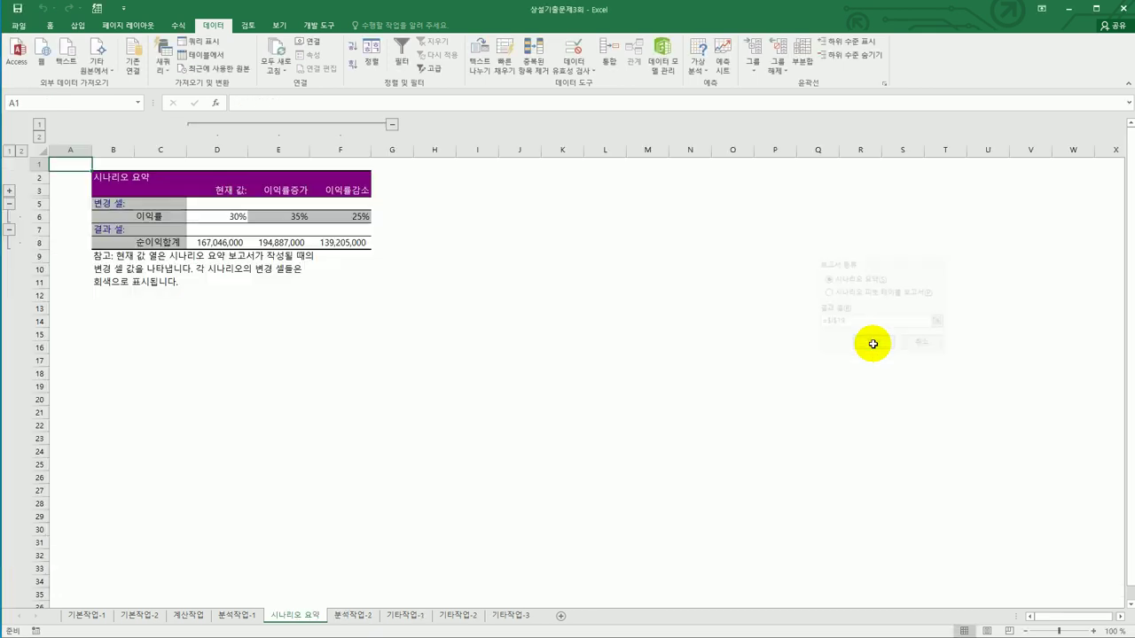
{"action": "left_click", "coordinate": [367, 613]}
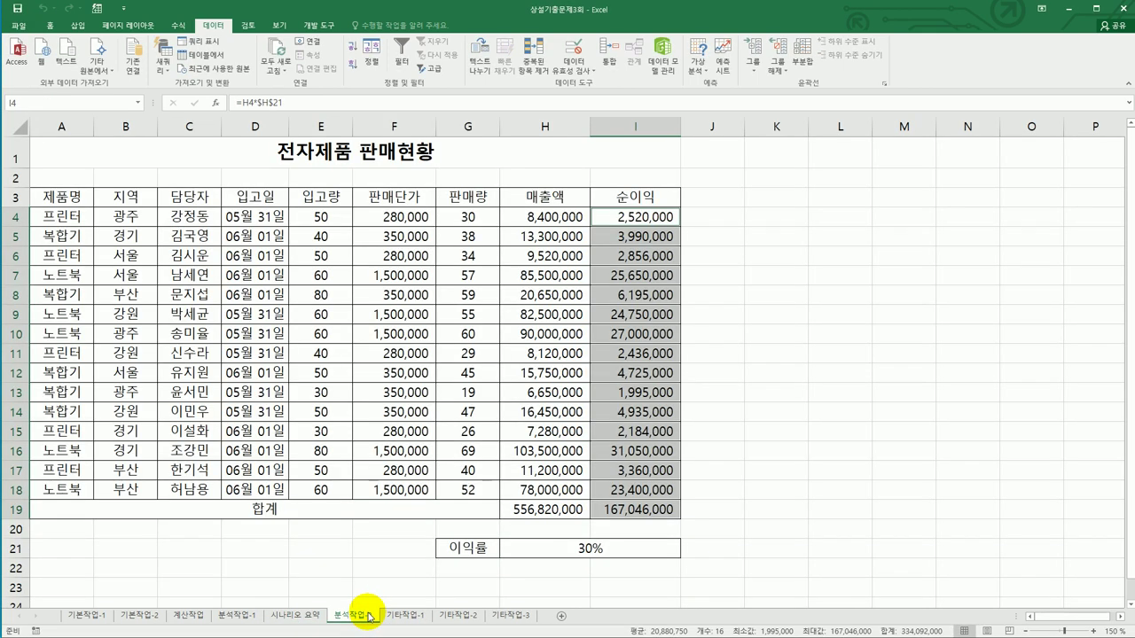
{"action": "left_click", "coordinate": [282, 616]}
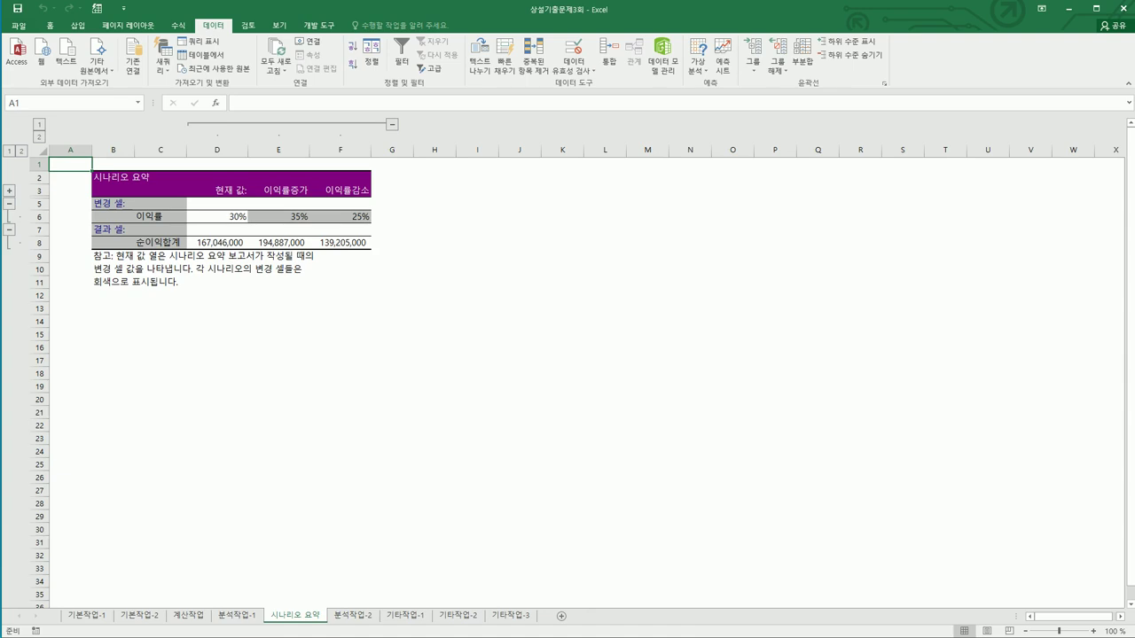
On sheet 기타작업-1, delete the 기술부 series from the stacked column chart
{"action": "left_click", "coordinate": [404, 616]}
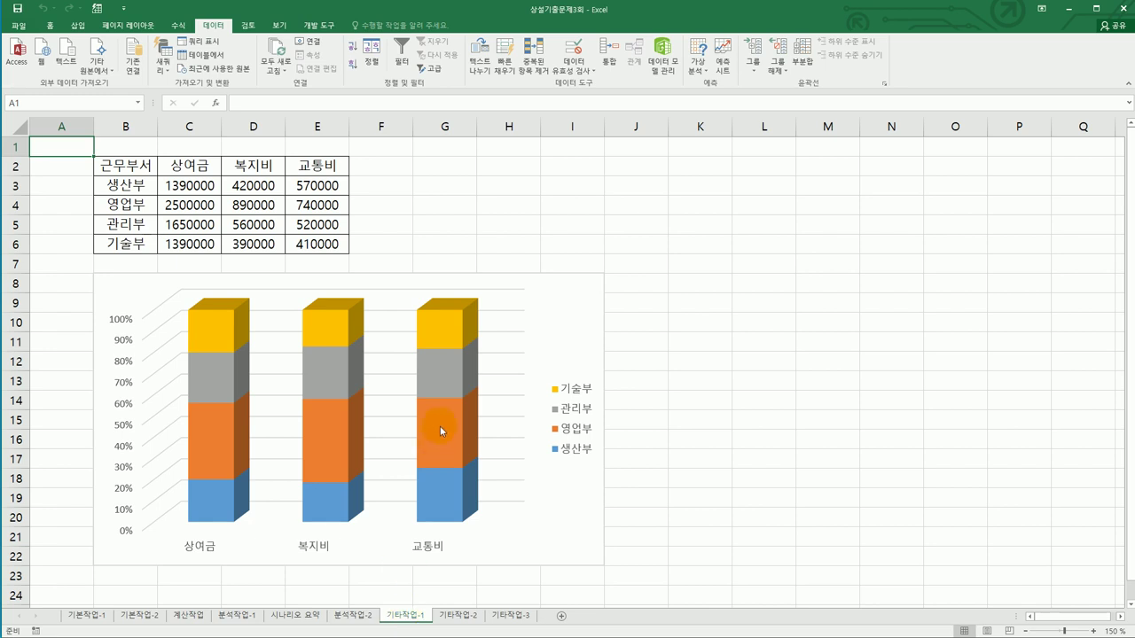
{"action": "left_click", "coordinate": [448, 332]}
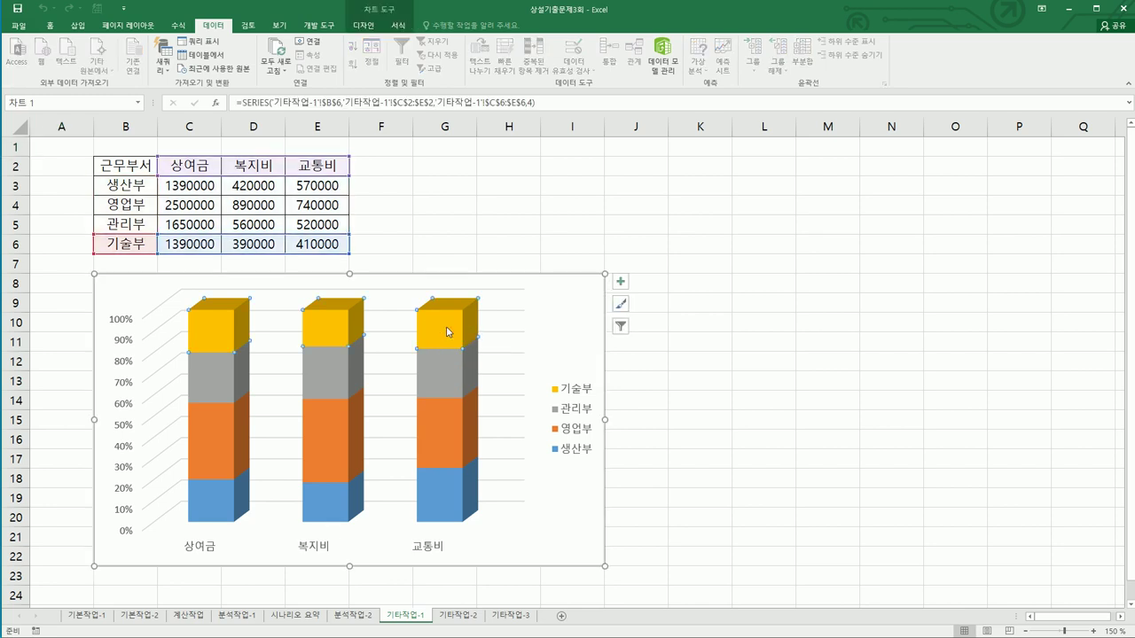
{"action": "right_click", "coordinate": [448, 332]}
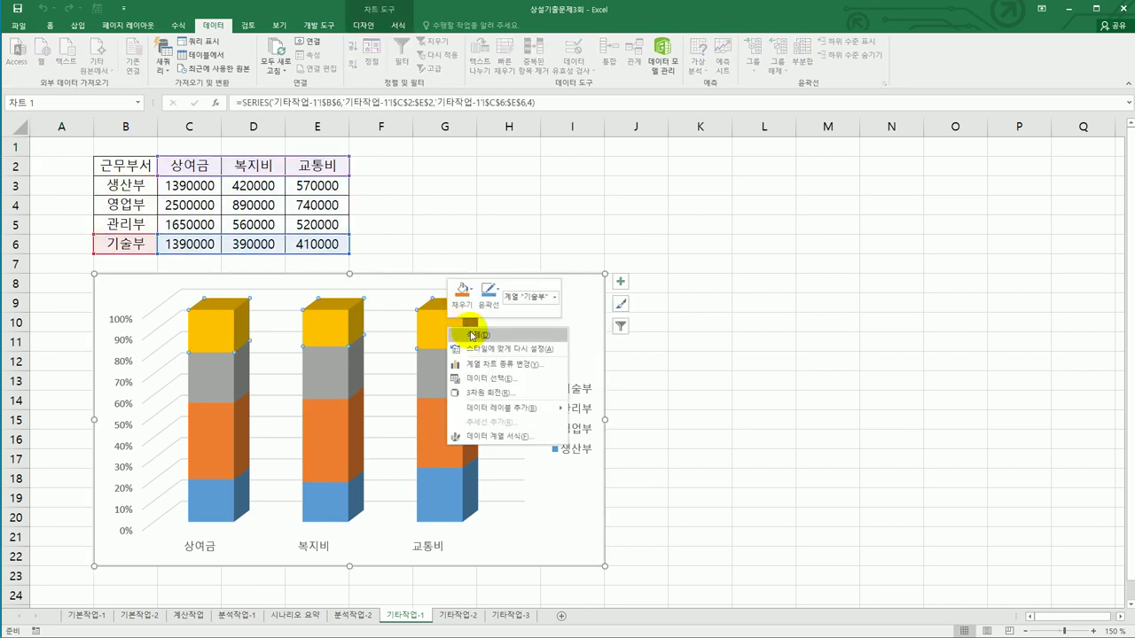
{"action": "left_click", "coordinate": [472, 336]}
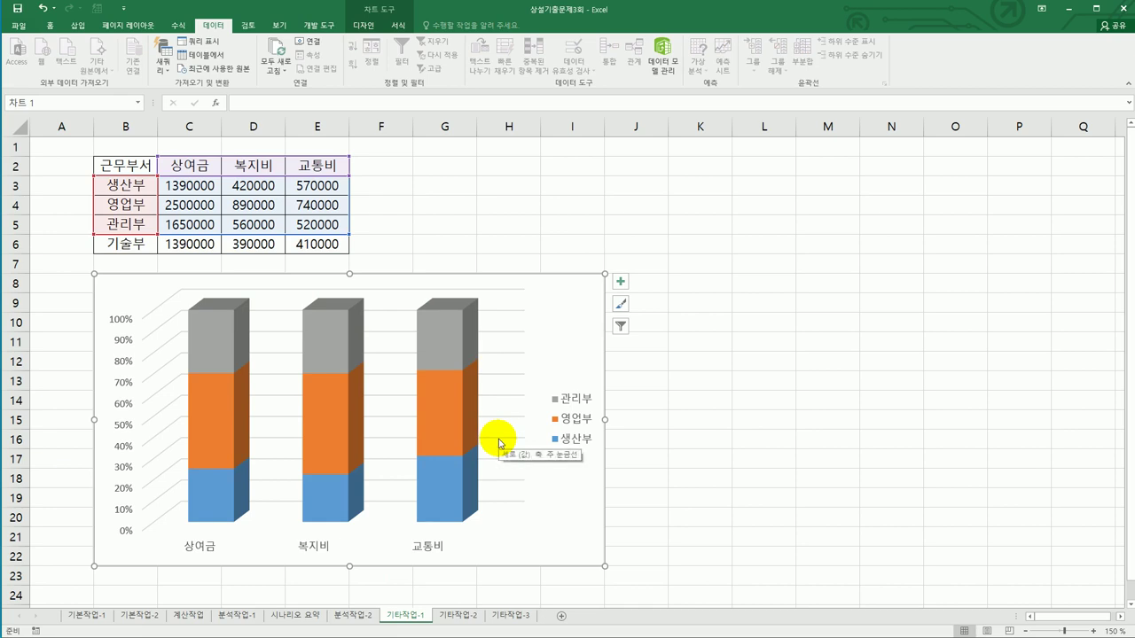
Set the chart's legend position to 아래쪽 (below the plot area)
{"action": "left_click", "coordinate": [622, 283]}
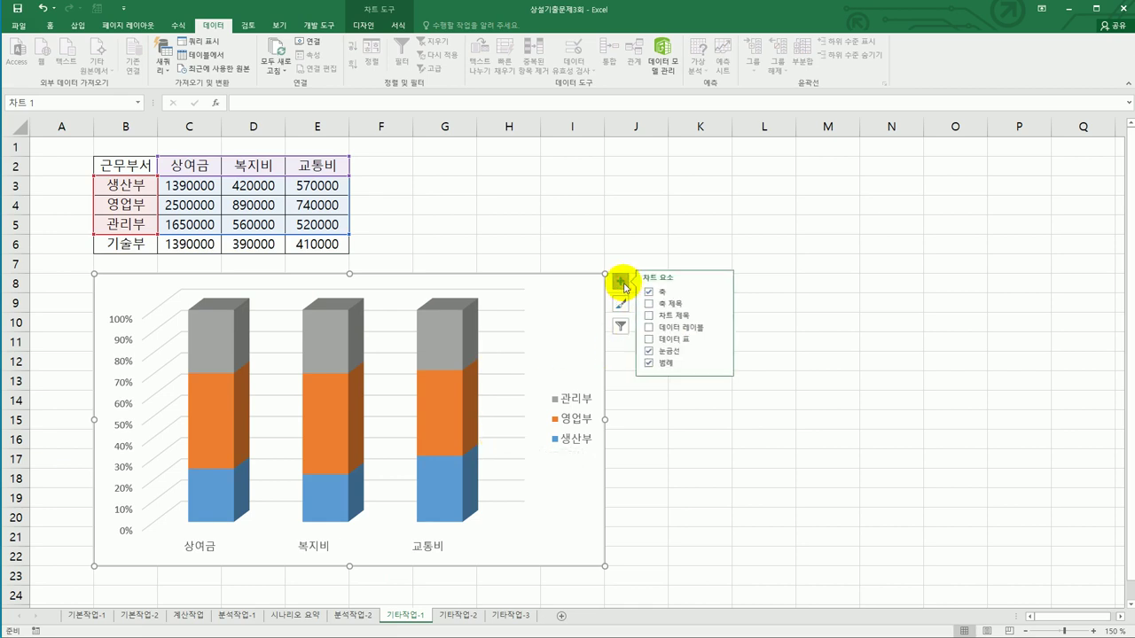
{"action": "left_click", "coordinate": [720, 363]}
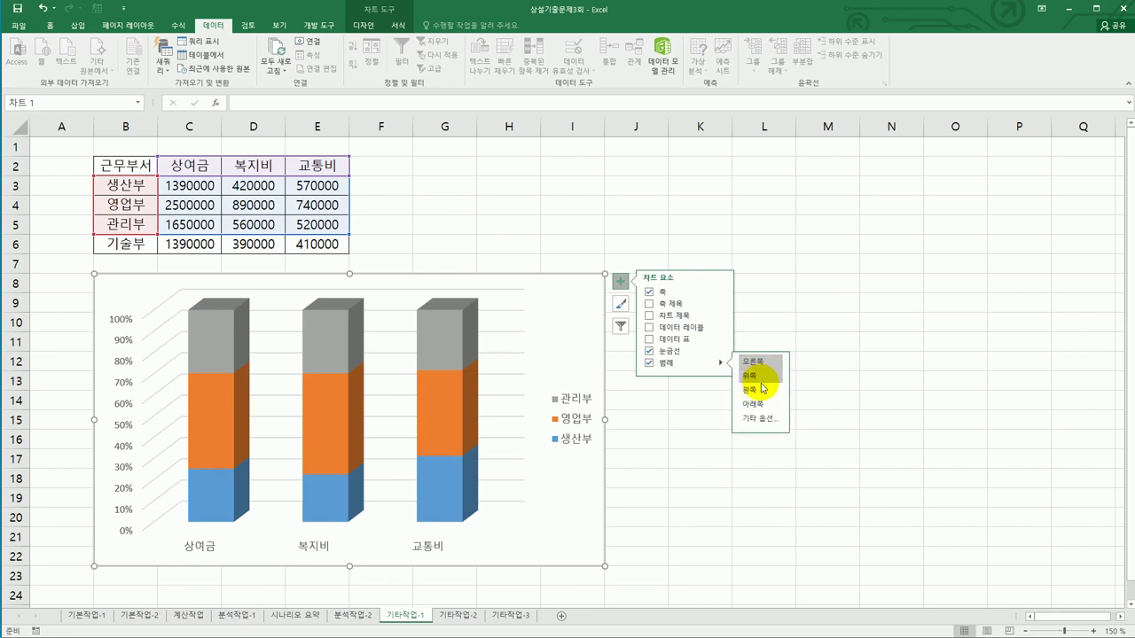
{"action": "left_click", "coordinate": [759, 405]}
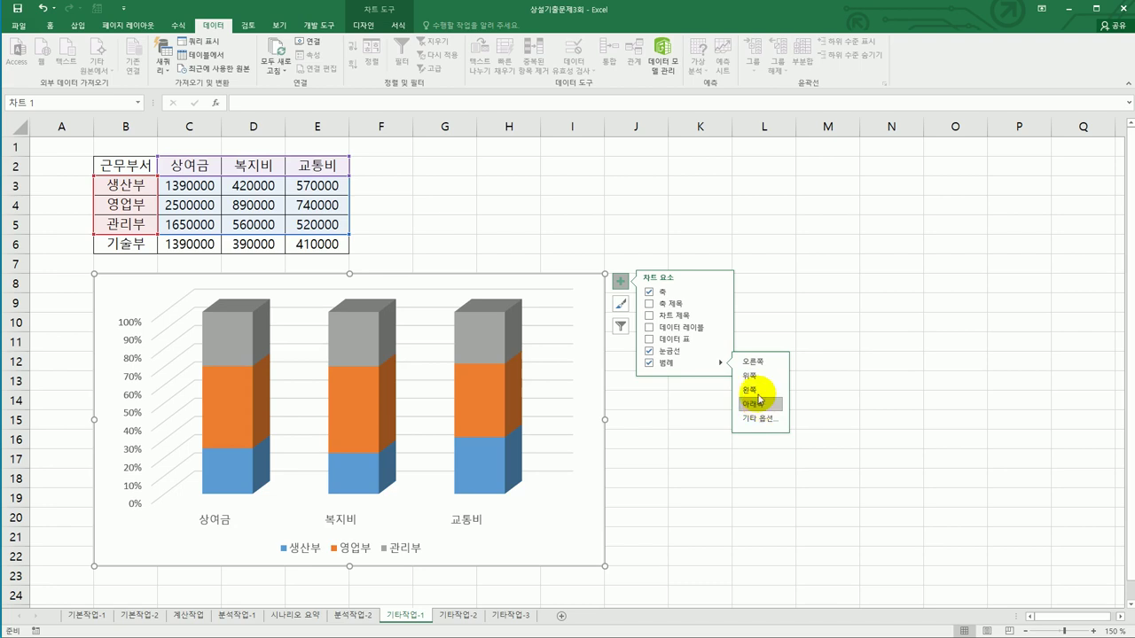
Add a chart title and a primary vertical (기본 세로) axis title to the chart
{"action": "left_click", "coordinate": [701, 318]}
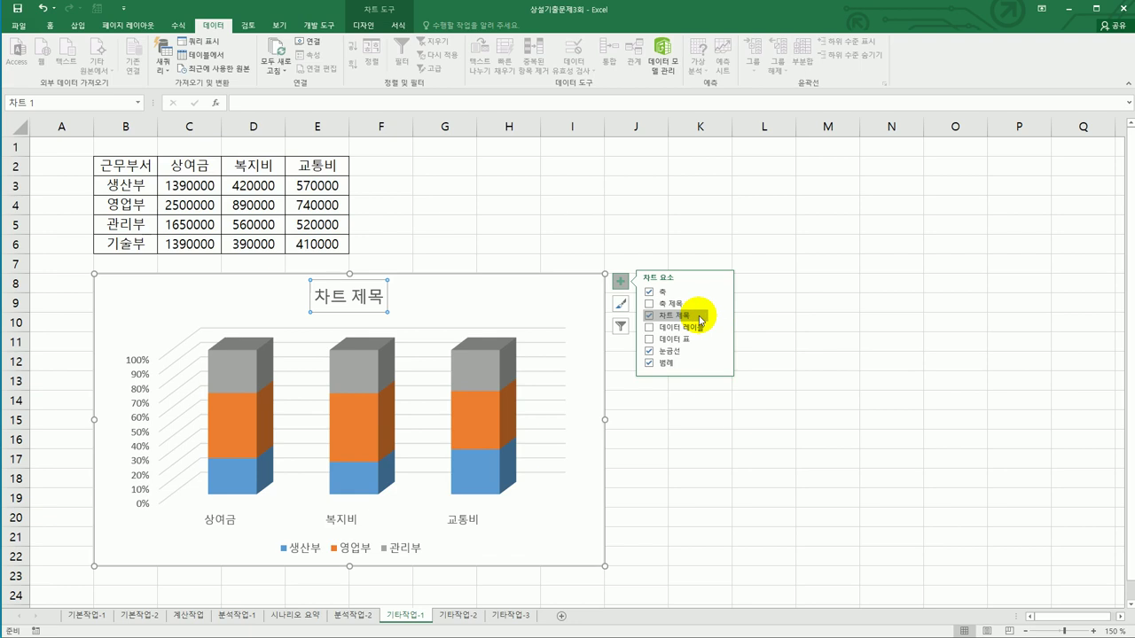
{"action": "mouse_move", "coordinate": [722, 307]}
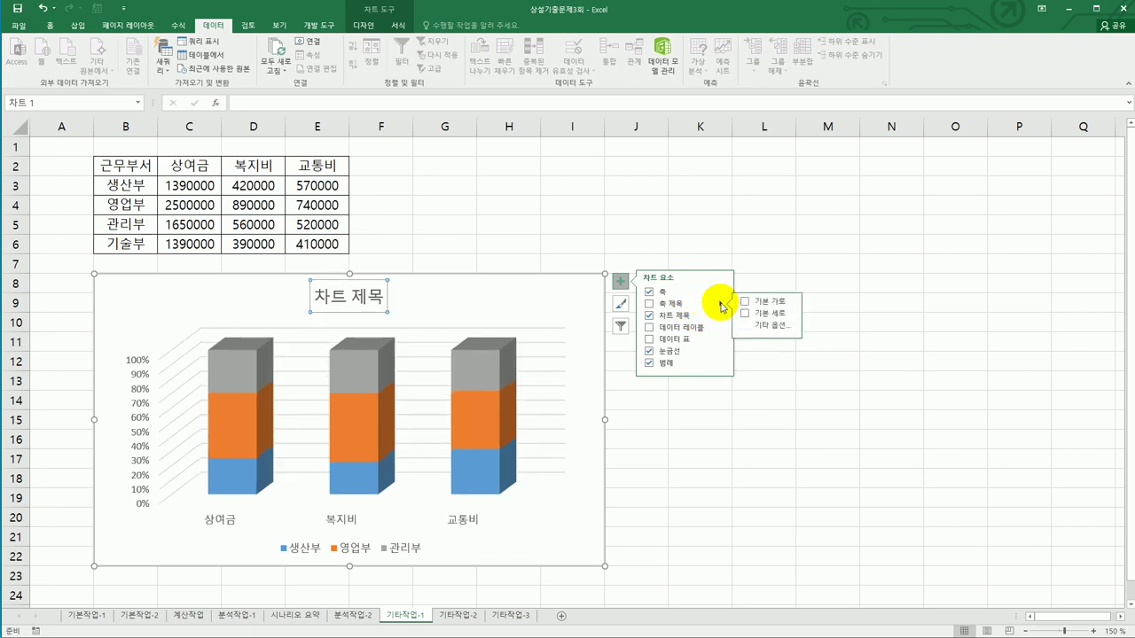
{"action": "left_click", "coordinate": [778, 314]}
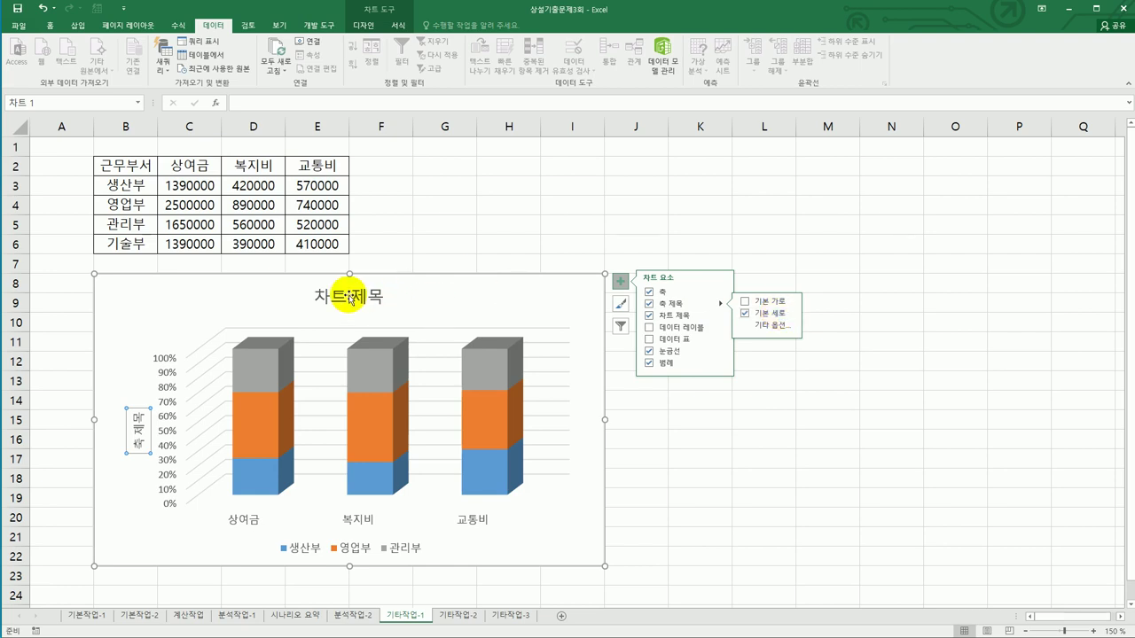
Replace the chart title's placeholder text with 근무부서별 상여금 외 현황
{"action": "left_click", "coordinate": [321, 294]}
{"action": "left_click_drag", "start_coordinate": [312, 295], "coordinate": [383, 300]}
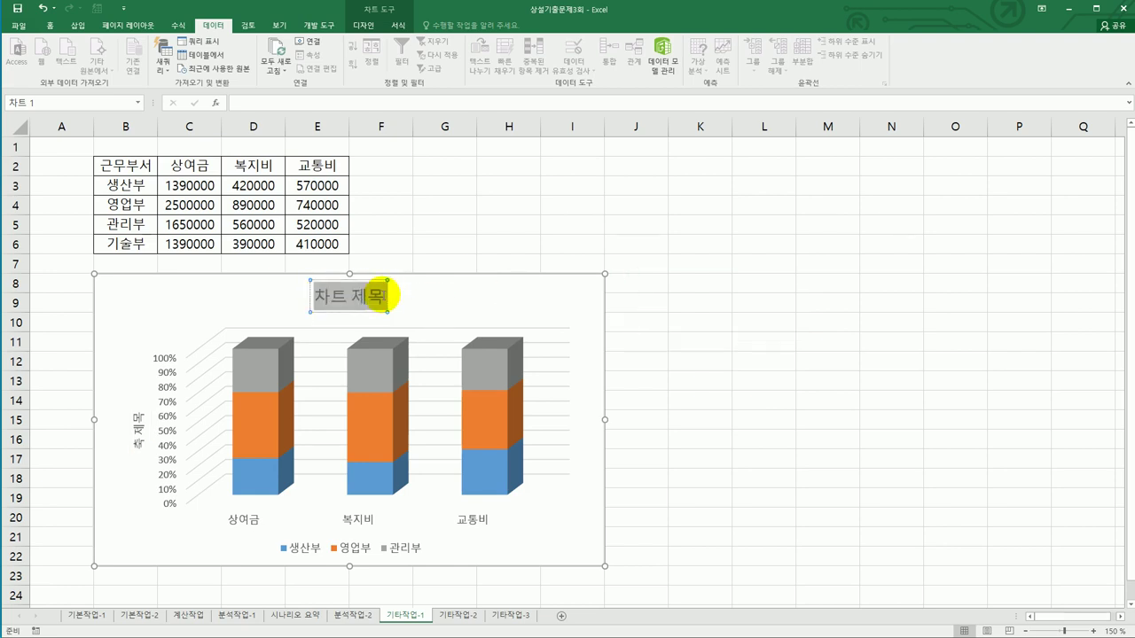
{"action": "type", "text": "근무부"}
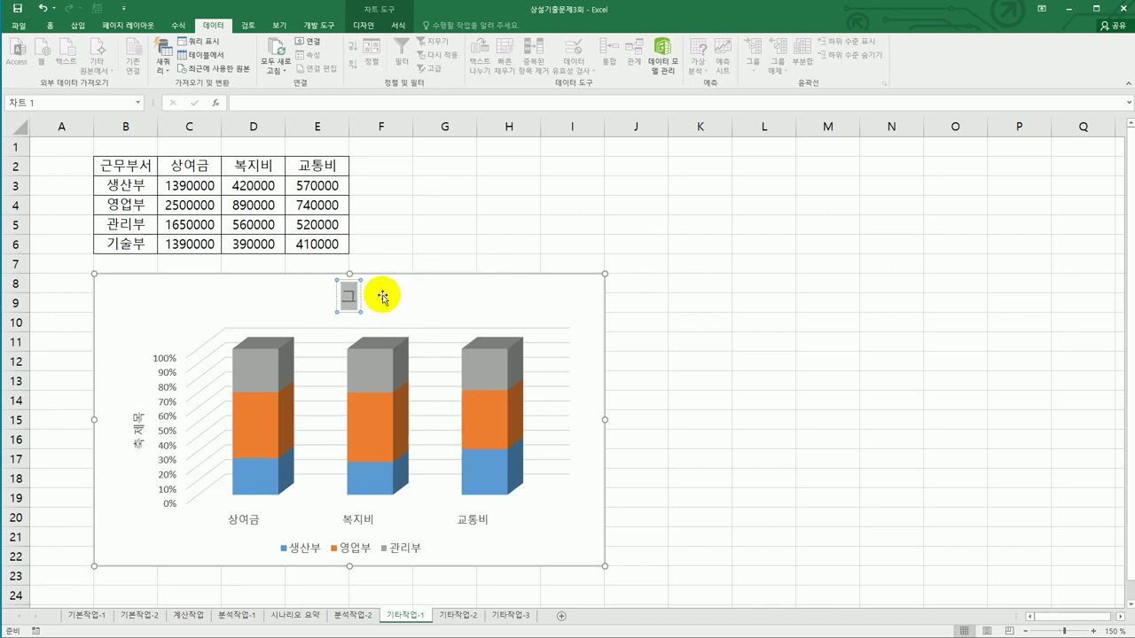
{"action": "type", "text": "서별"}
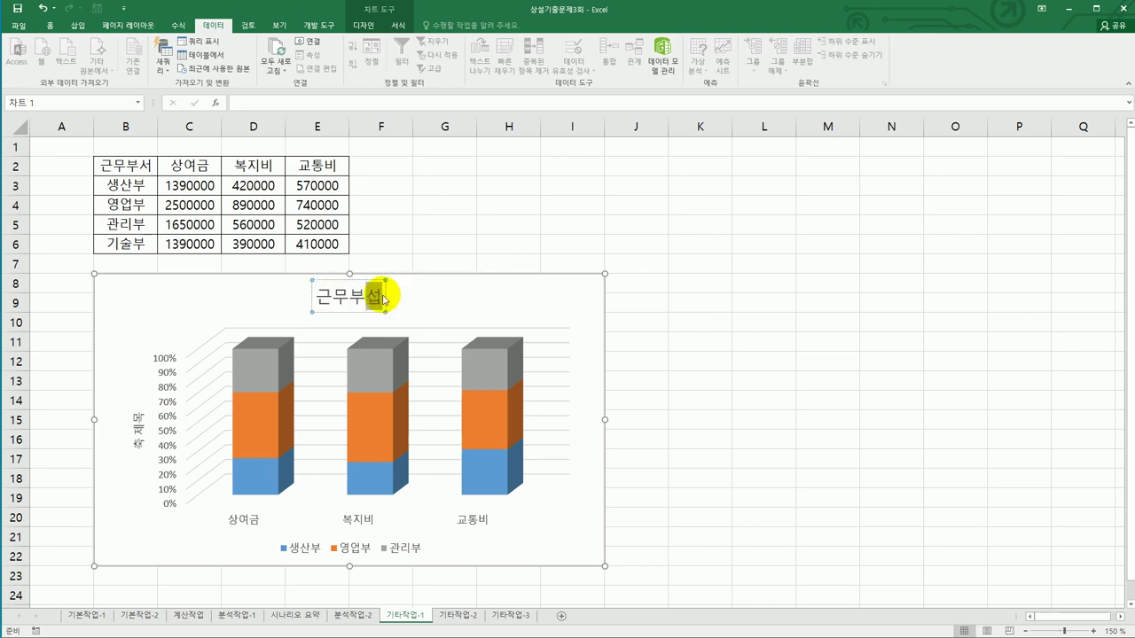
{"action": "type", "text": " 상여금"}
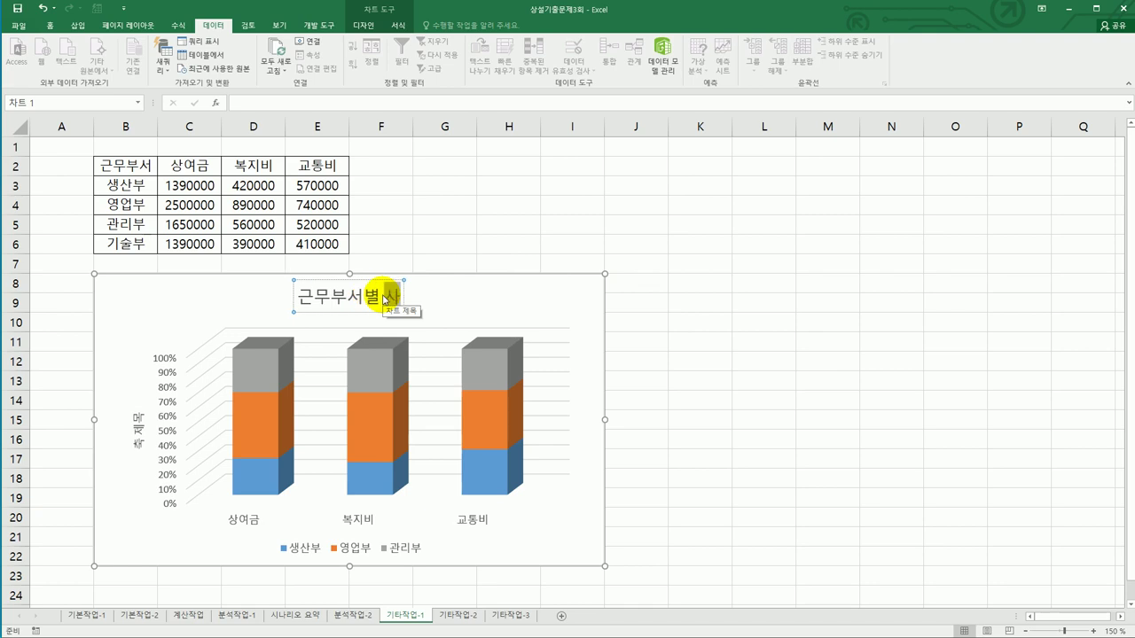
{"action": "left_click", "coordinate": [392, 298]}
{"action": "type", "text": "외 현황"}
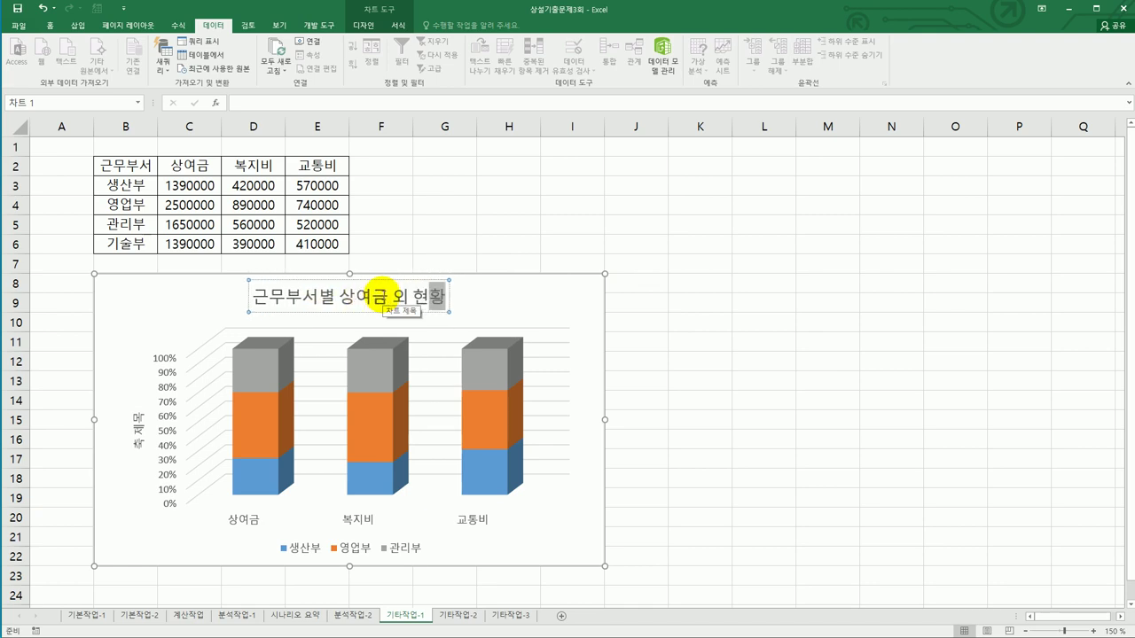
Change the vertical axis title to 백분율 and set its text direction to 스택형
{"action": "left_click", "coordinate": [138, 423]}
{"action": "left_click_drag", "start_coordinate": [138, 424], "coordinate": [140, 452]}
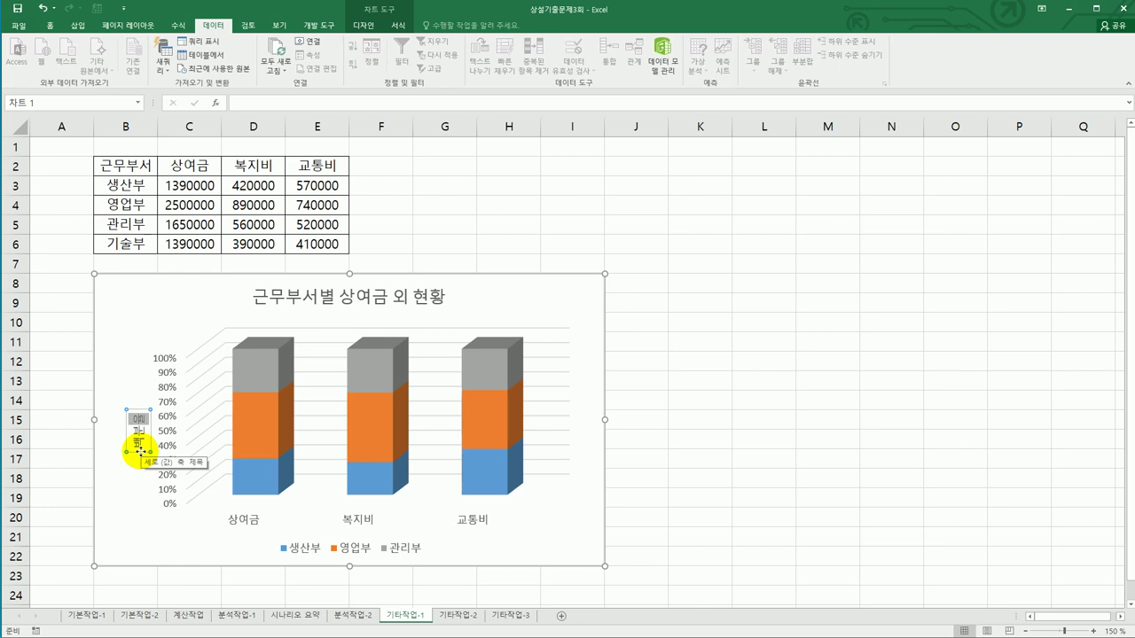
{"action": "right_click", "coordinate": [140, 449]}
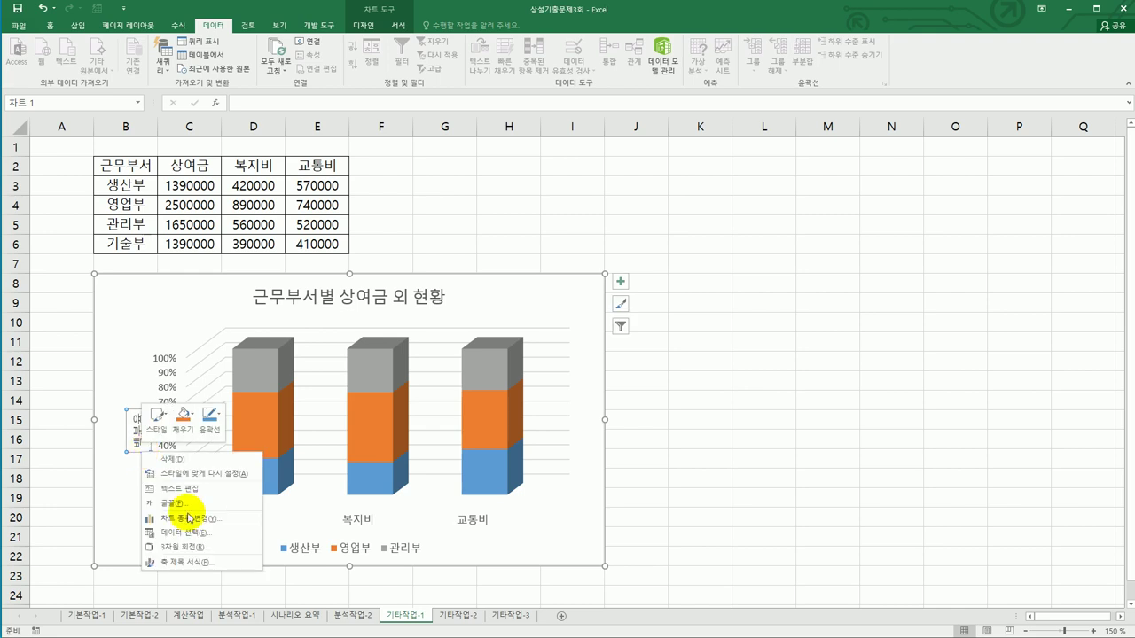
{"action": "left_click", "coordinate": [199, 564]}
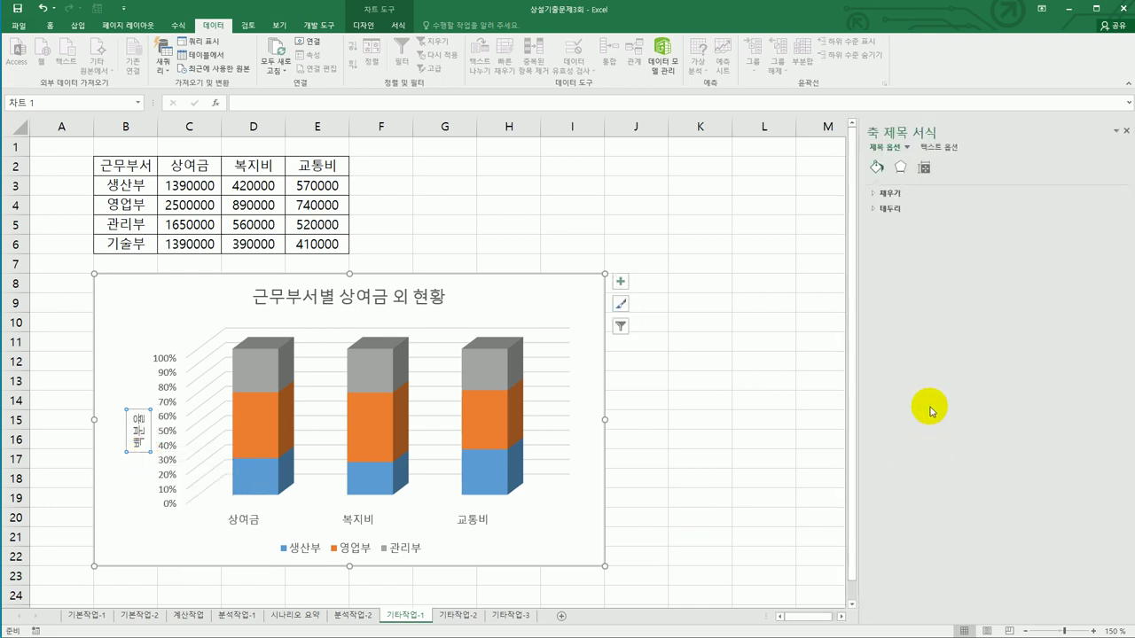
{"action": "left_click", "coordinate": [923, 166]}
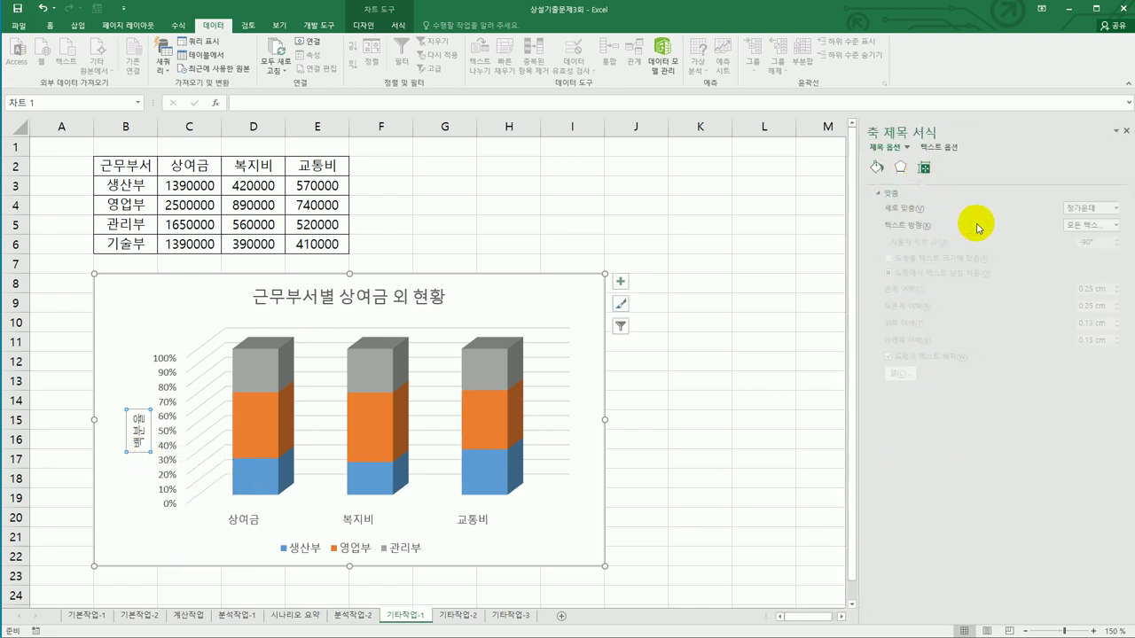
{"action": "left_click", "coordinate": [1110, 226]}
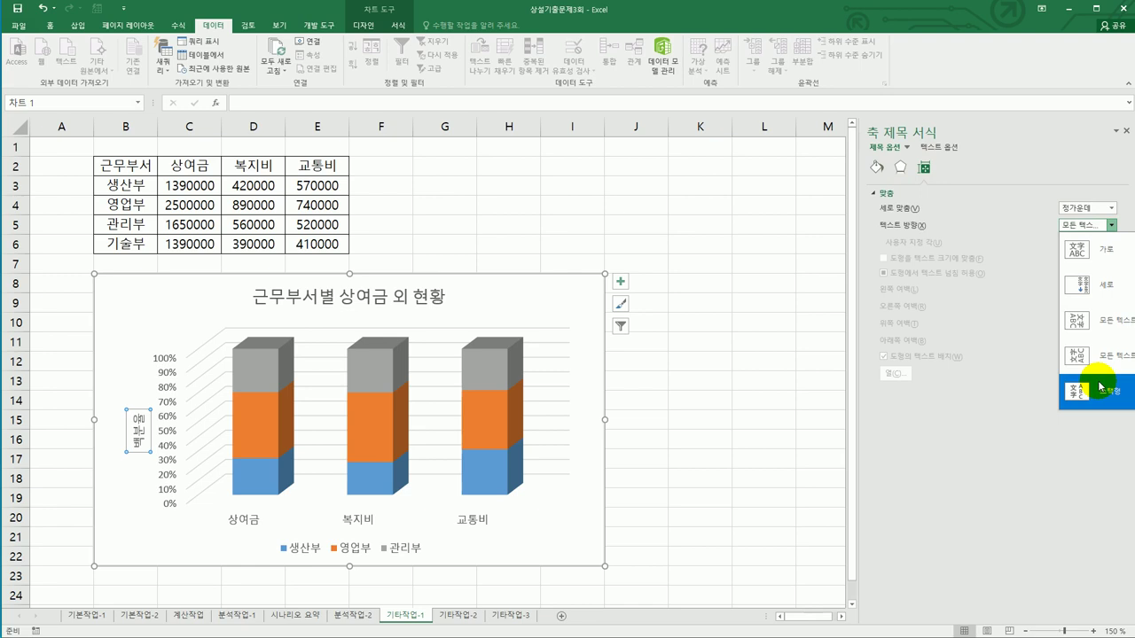
{"action": "left_click", "coordinate": [1092, 292]}
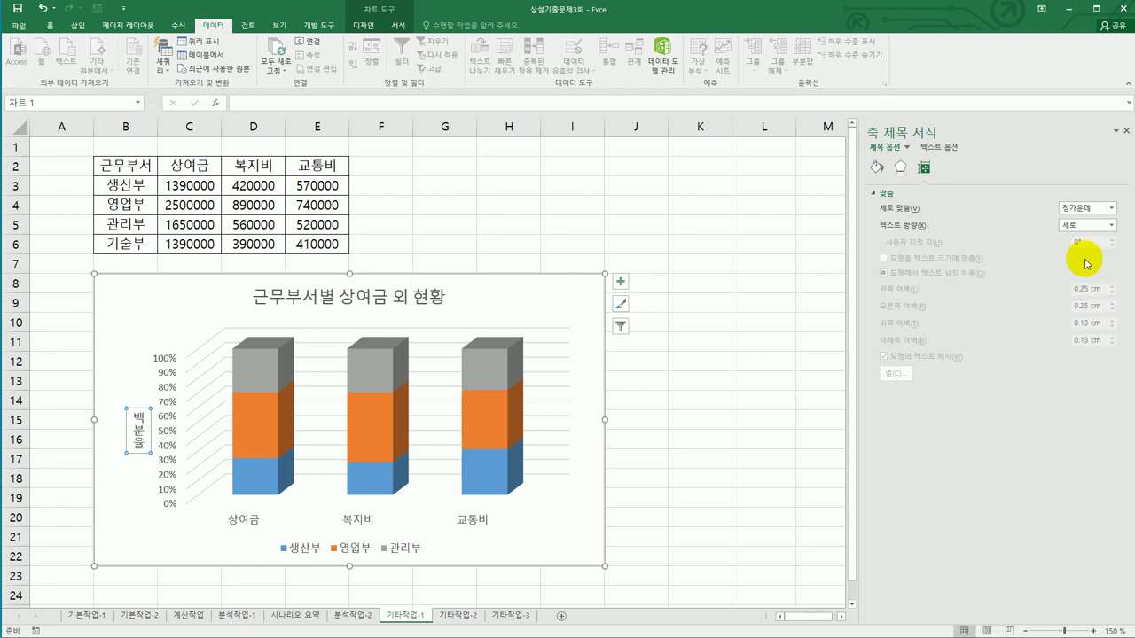
{"action": "left_click", "coordinate": [1111, 225]}
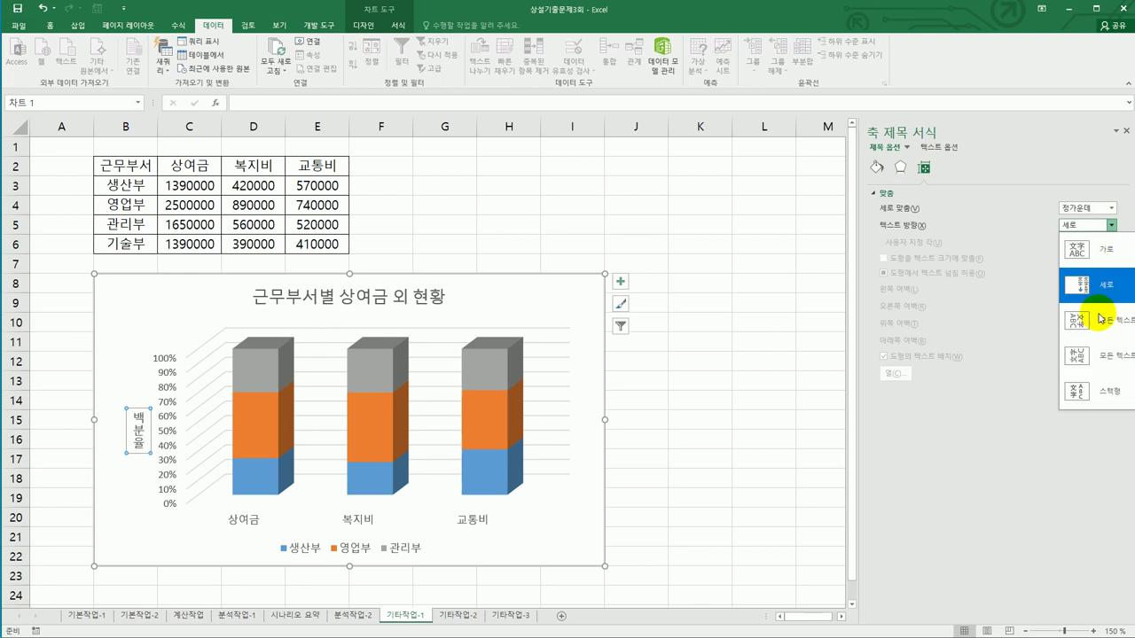
{"action": "left_click", "coordinate": [1095, 390]}
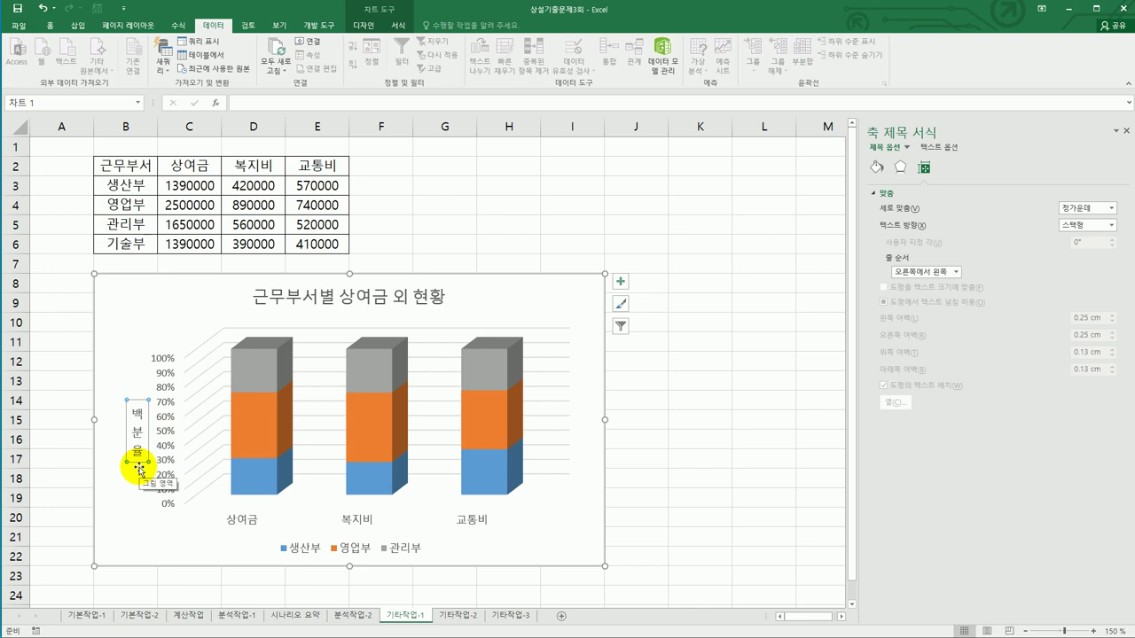
Remove the primary major horizontal (기본 주 가로) gridlines from the chart
{"action": "left_click", "coordinate": [622, 286]}
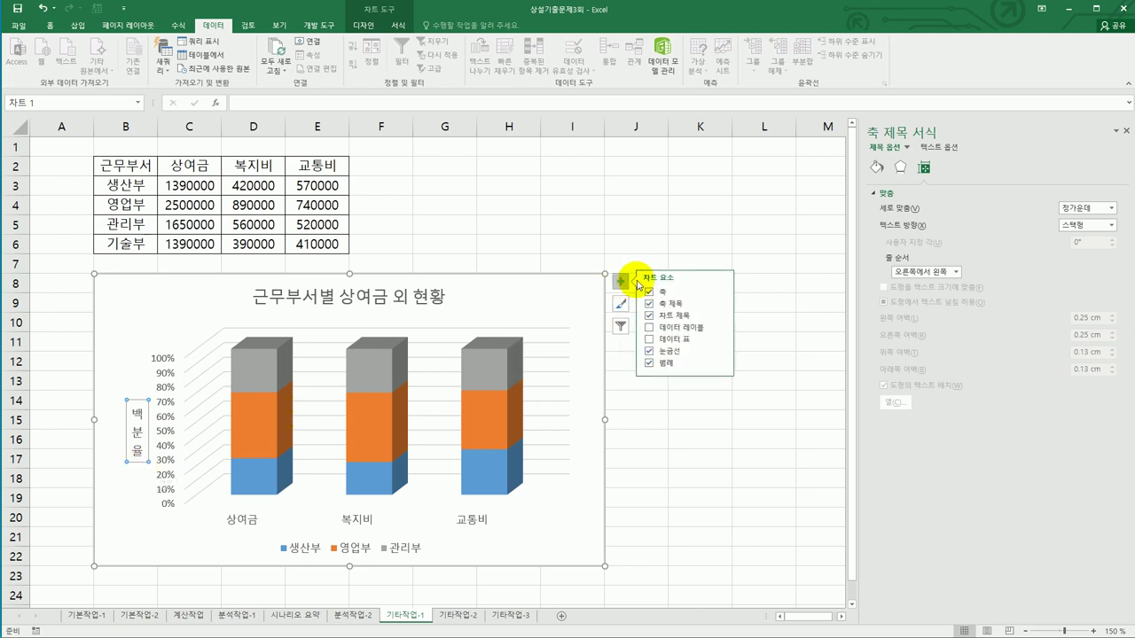
{"action": "left_click", "coordinate": [720, 351]}
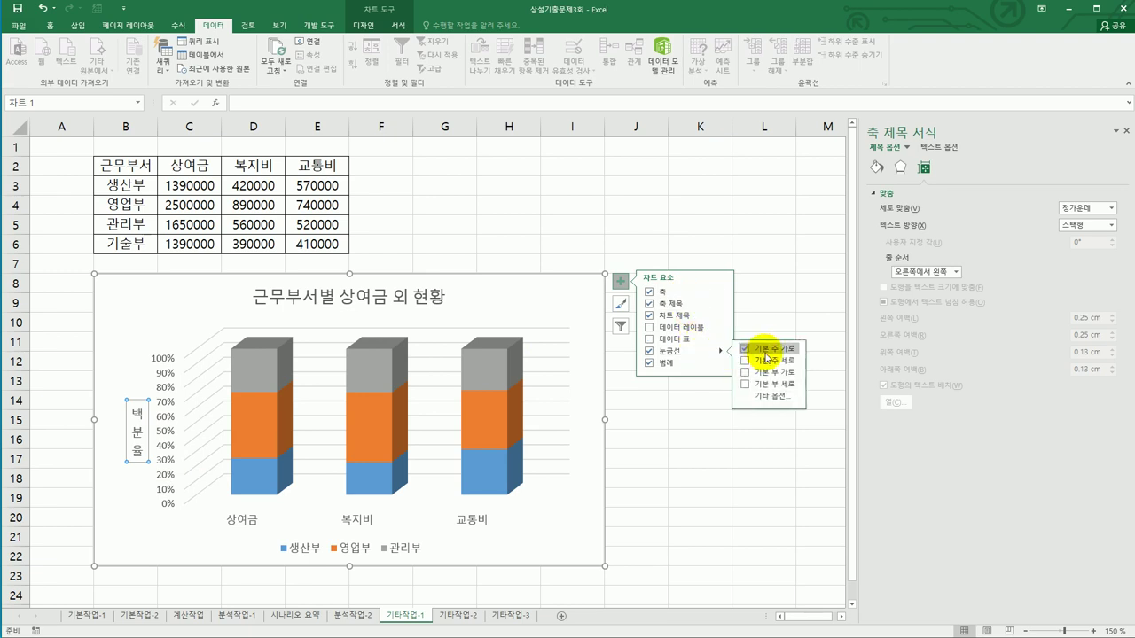
{"action": "left_click", "coordinate": [765, 354]}
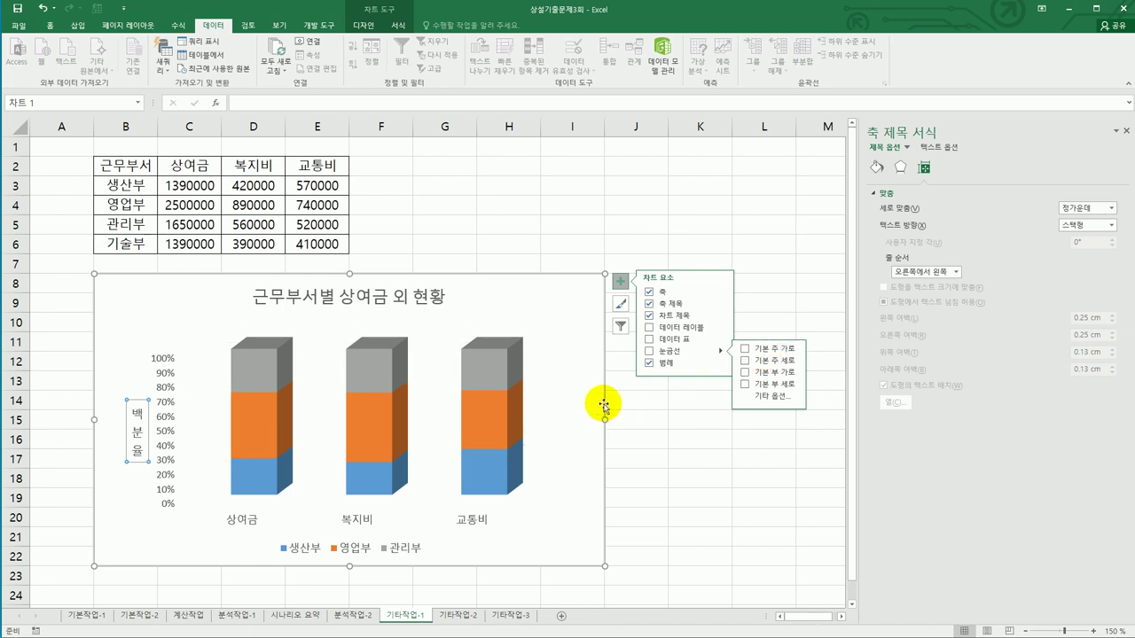
Set the chart's 3-D rotation to 50° on the X axis (X 회전)
{"action": "right_click", "coordinate": [571, 359]}
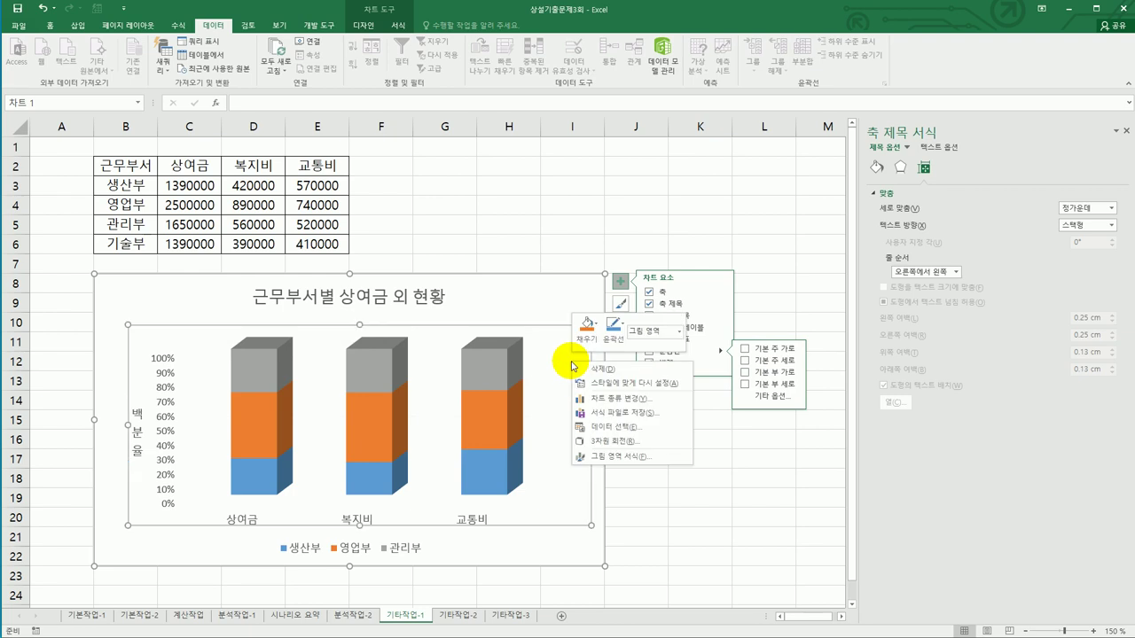
{"action": "left_click", "coordinate": [620, 440]}
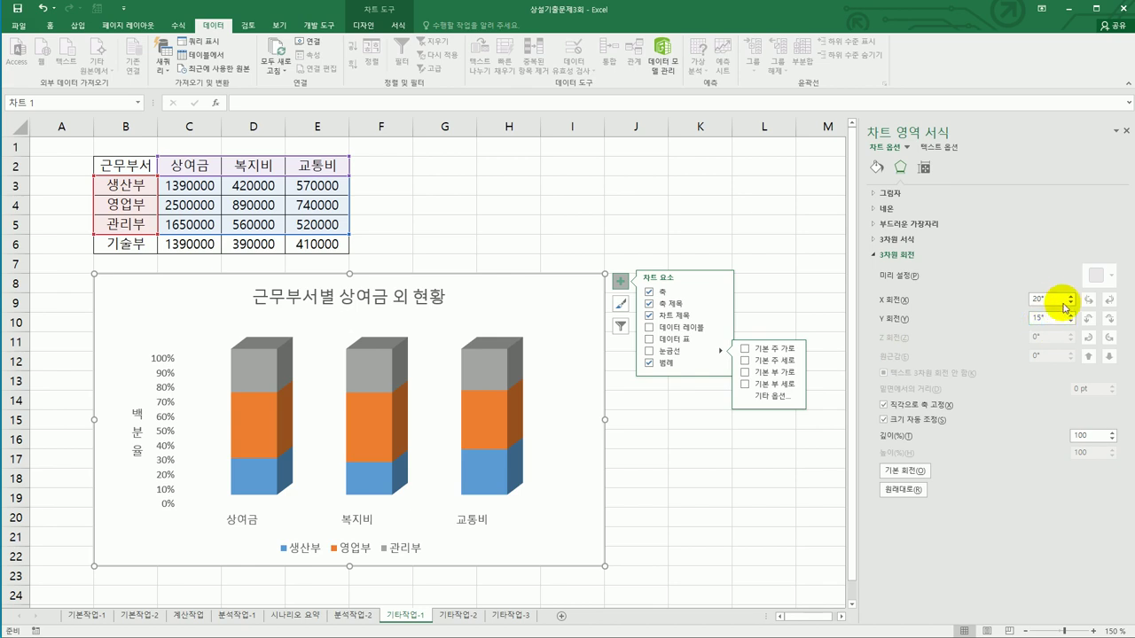
{"action": "left_click_drag", "start_coordinate": [1054, 298], "coordinate": [1025, 300]}
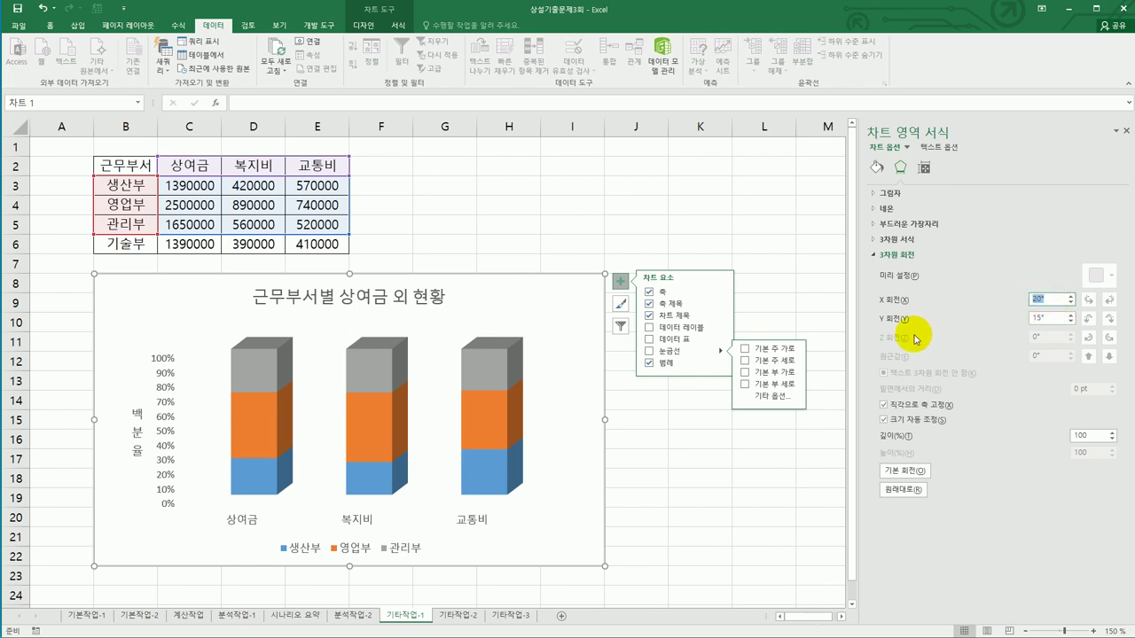
{"action": "type", "text": "50"}
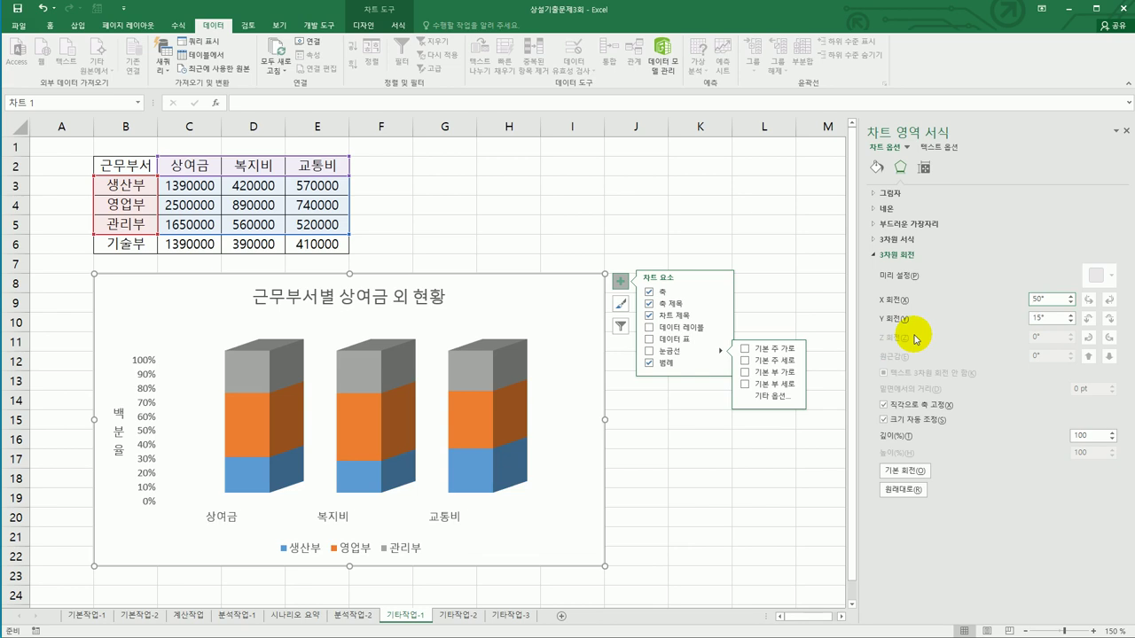
Add data labels to the 영업부 series only
{"action": "left_click", "coordinate": [383, 423]}
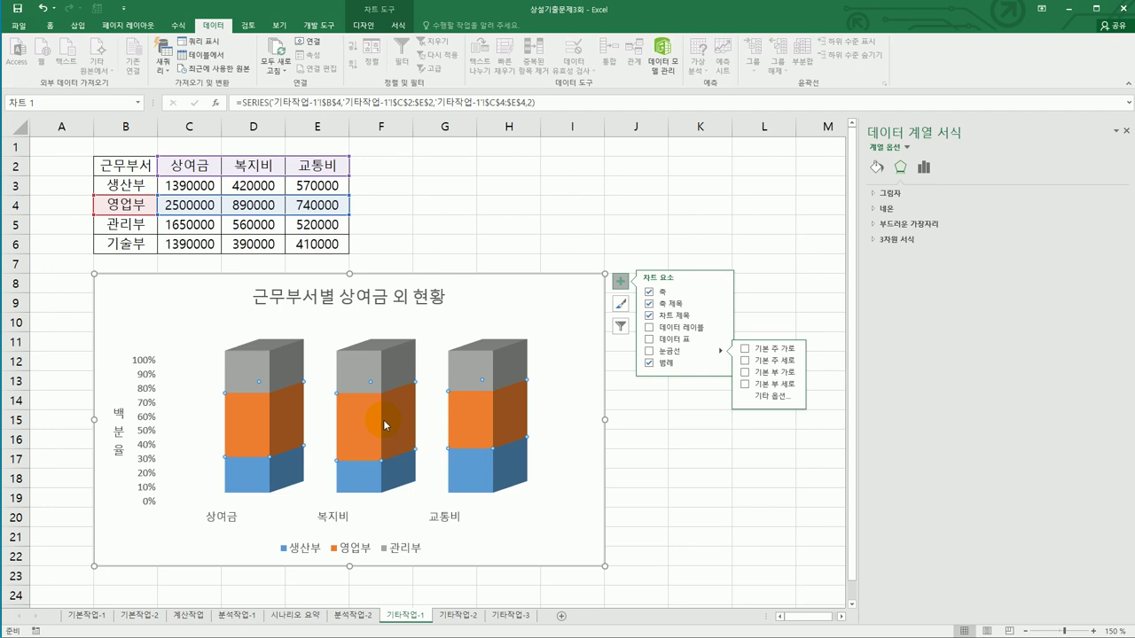
{"action": "right_click", "coordinate": [383, 423]}
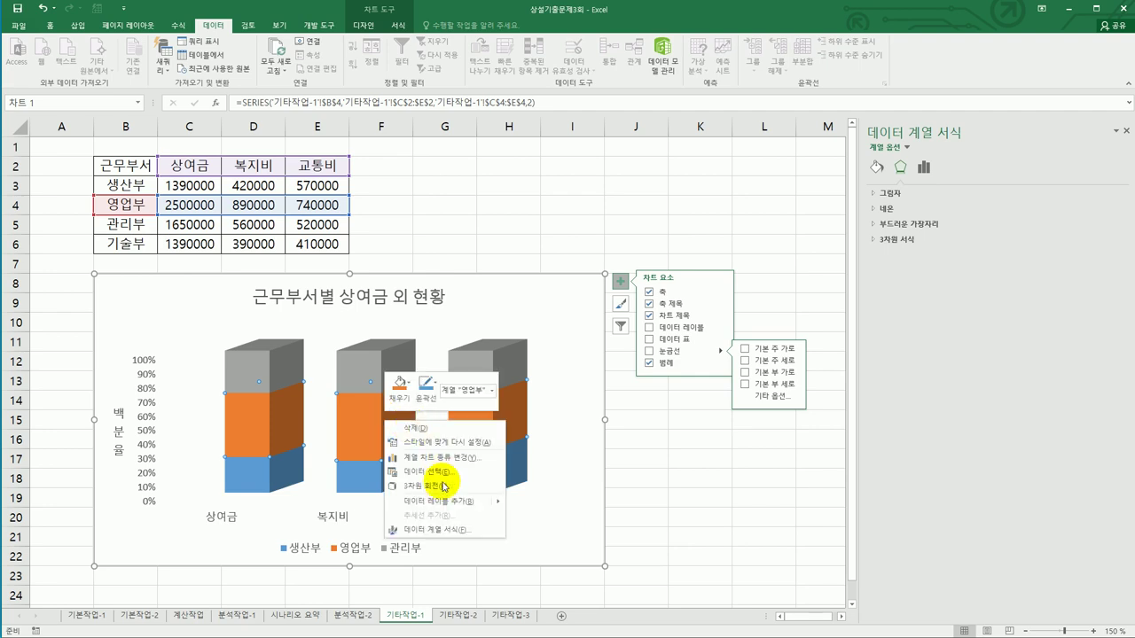
{"action": "mouse_move", "coordinate": [444, 506]}
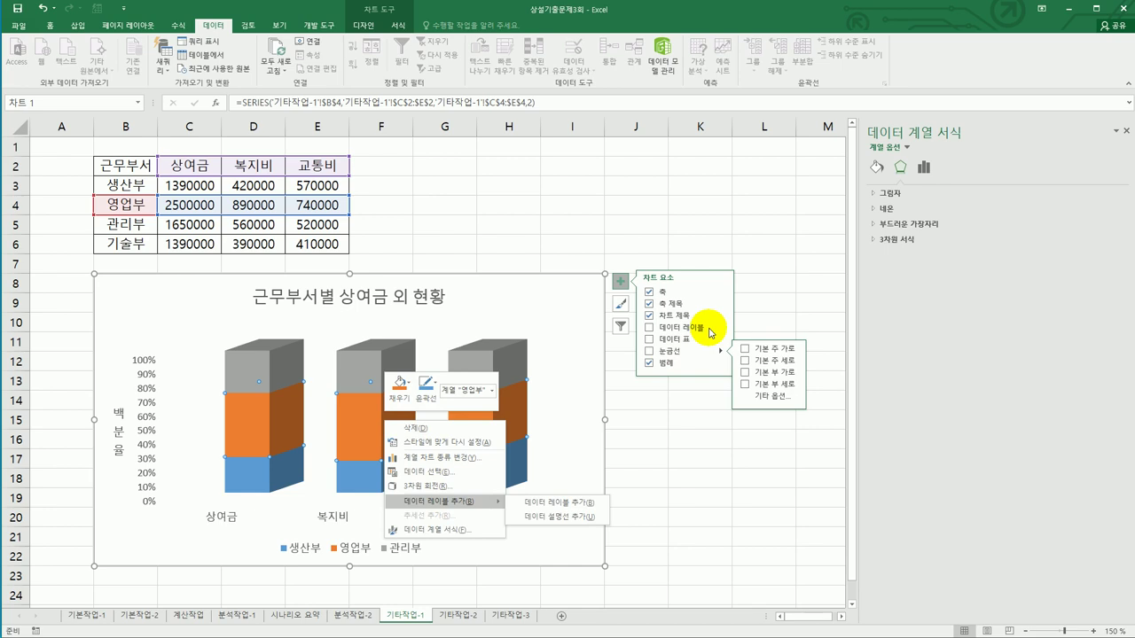
{"action": "mouse_move", "coordinate": [713, 330]}
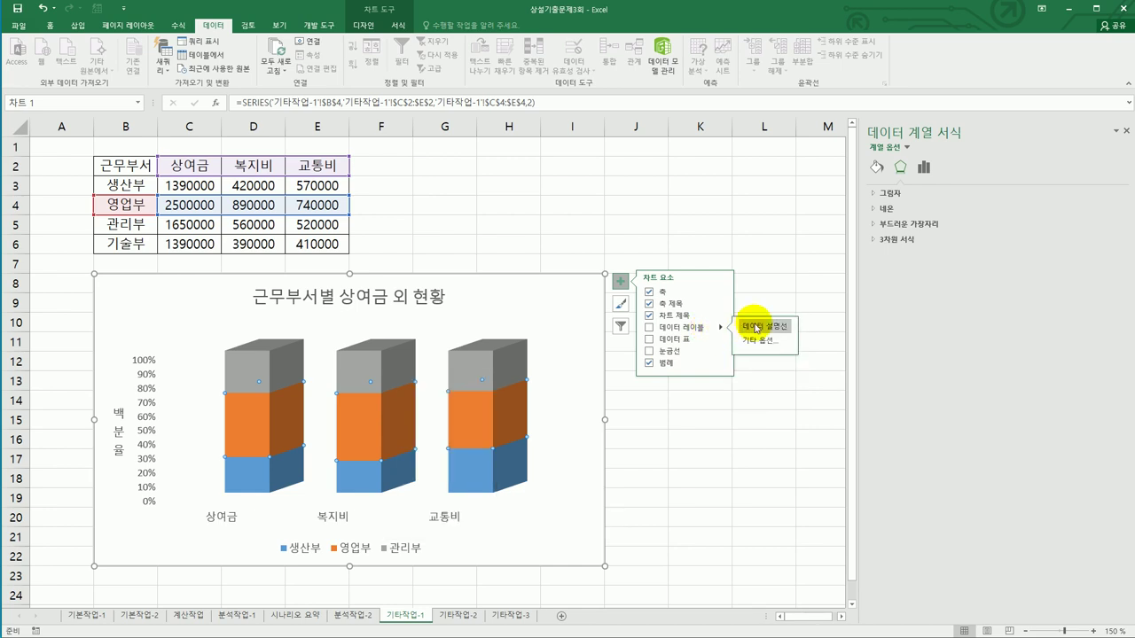
{"action": "left_click", "coordinate": [698, 330]}
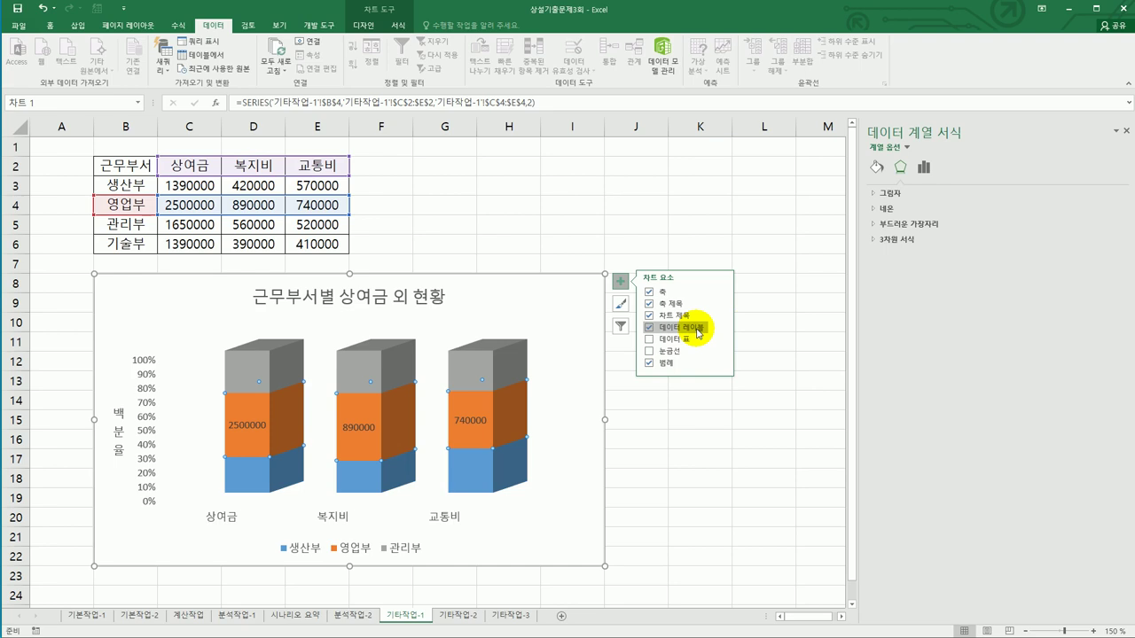
Show the series name (계열 이름) alongside the value in the 영업부 data labels
{"action": "left_click", "coordinate": [473, 423]}
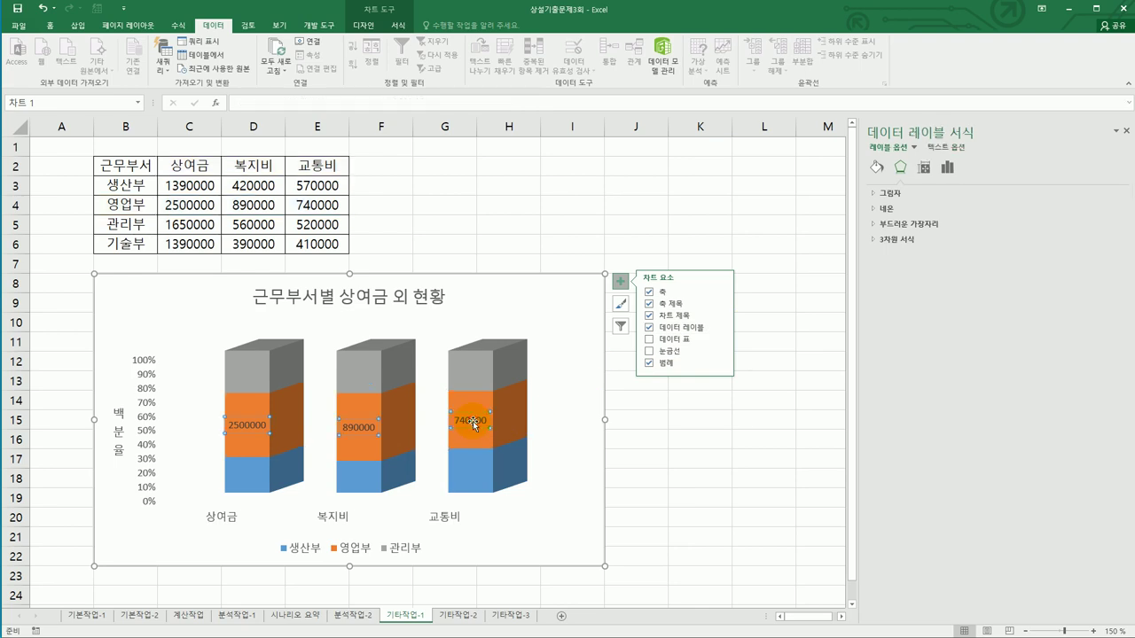
{"action": "left_click", "coordinate": [948, 169]}
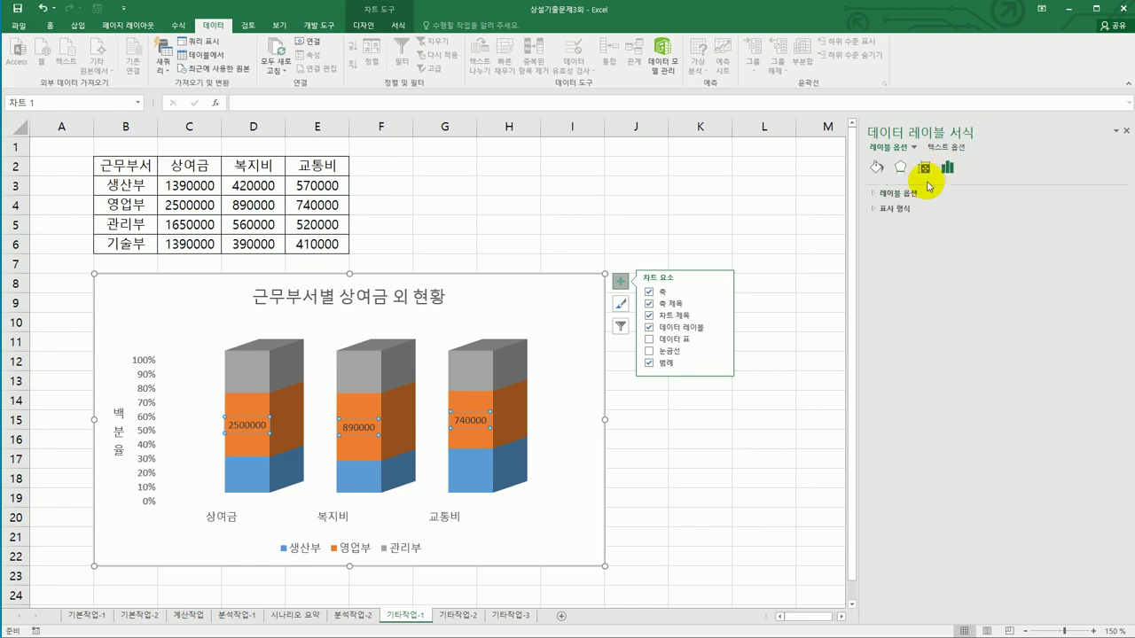
{"action": "left_click", "coordinate": [885, 193]}
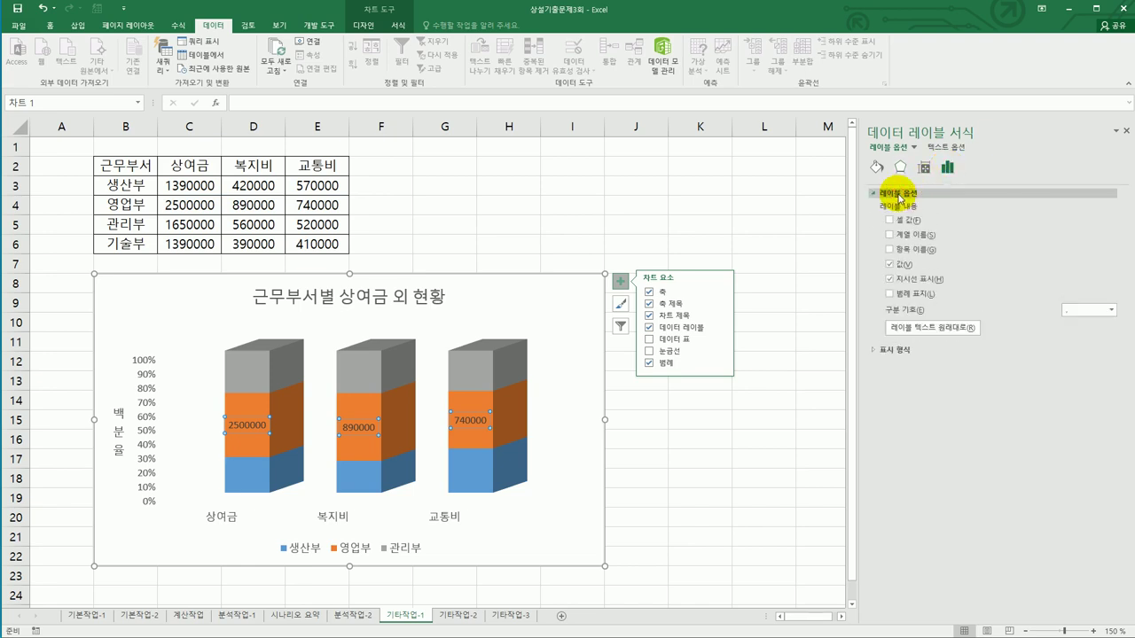
{"action": "left_click", "coordinate": [900, 239]}
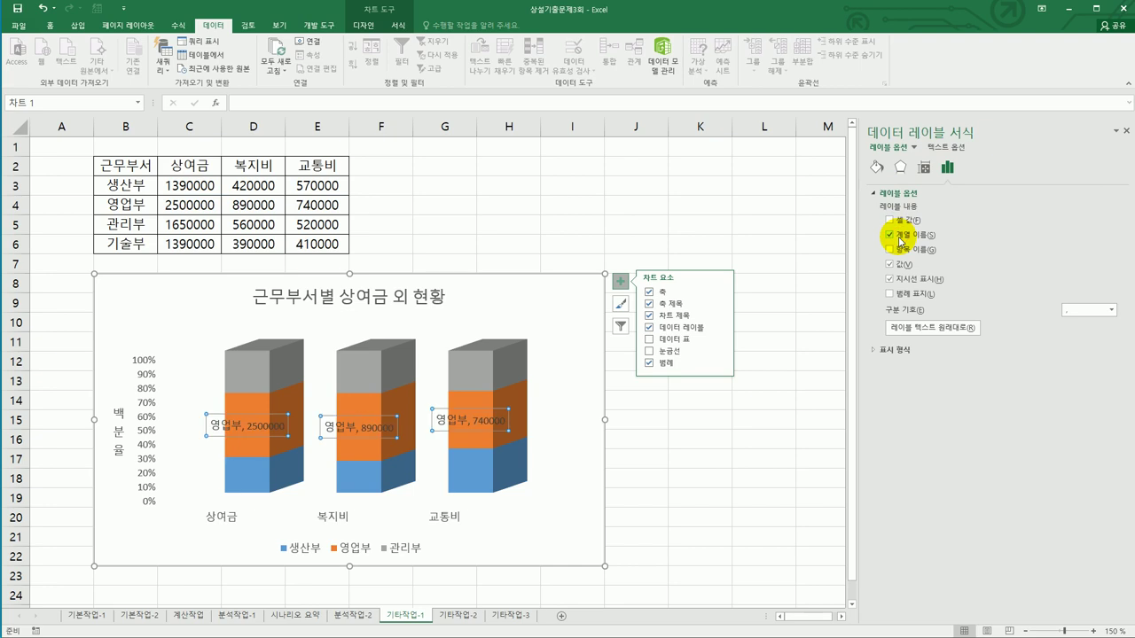
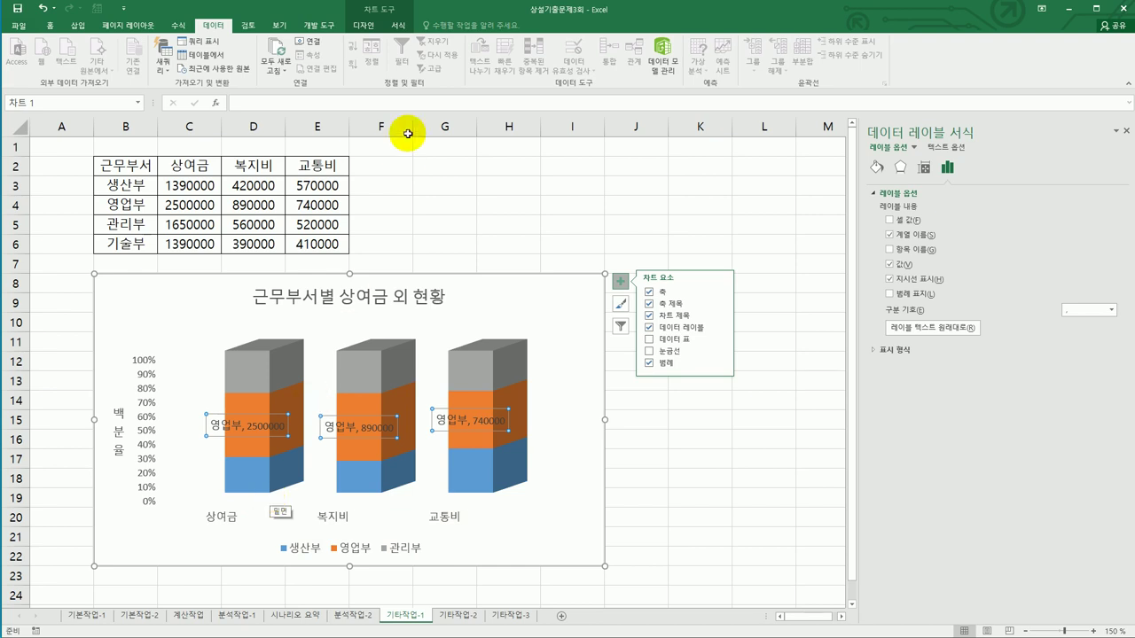
Apply the shape style 미세 효과 - 회색-50%, 강조 3 to the chart floor (밑면)
{"action": "left_click", "coordinate": [396, 28]}
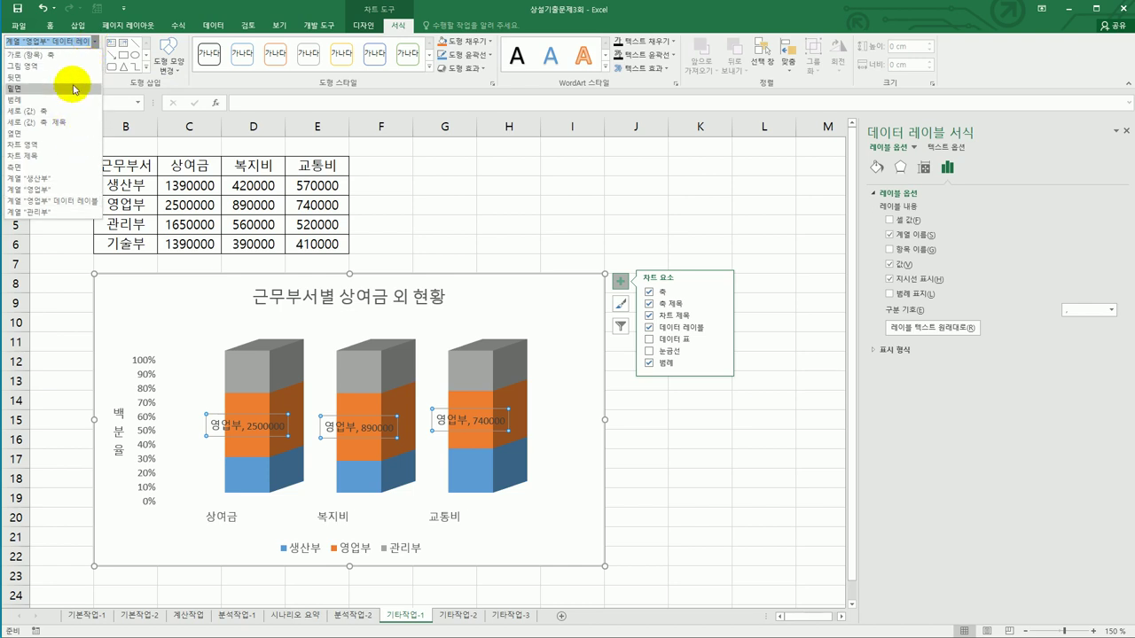
{"action": "left_click", "coordinate": [74, 88]}
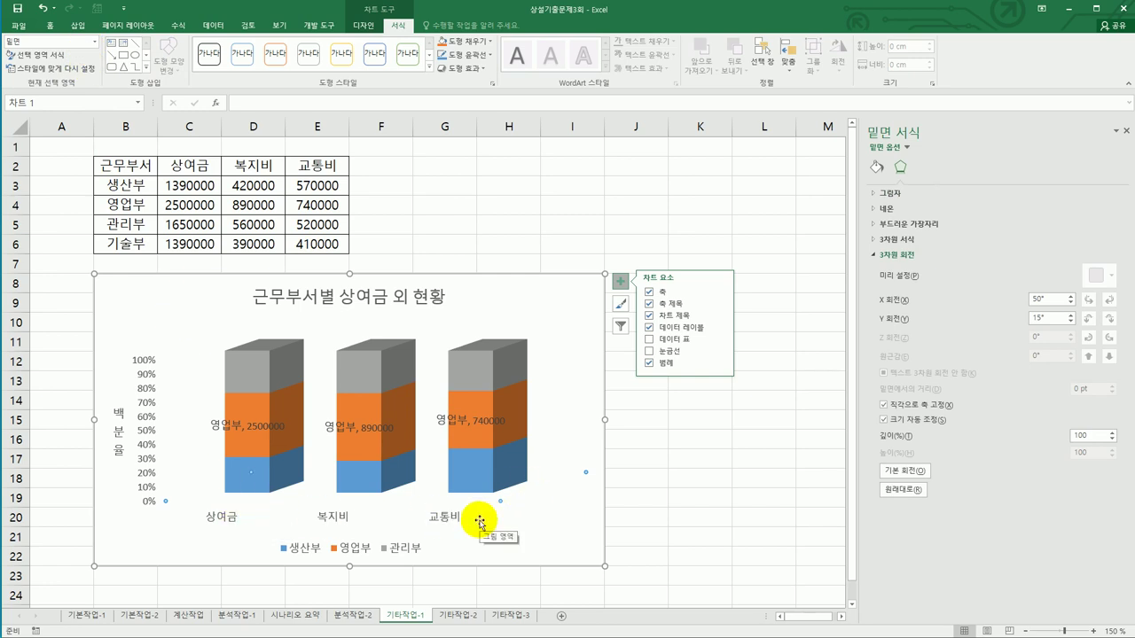
{"action": "left_click", "coordinate": [429, 67]}
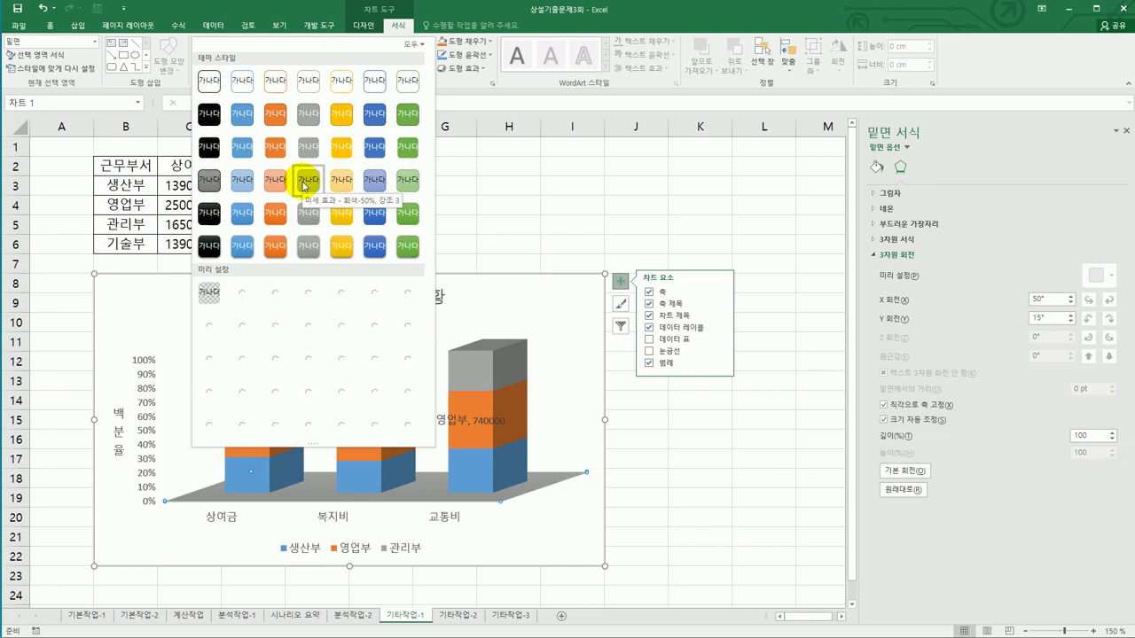
{"action": "left_click", "coordinate": [305, 184]}
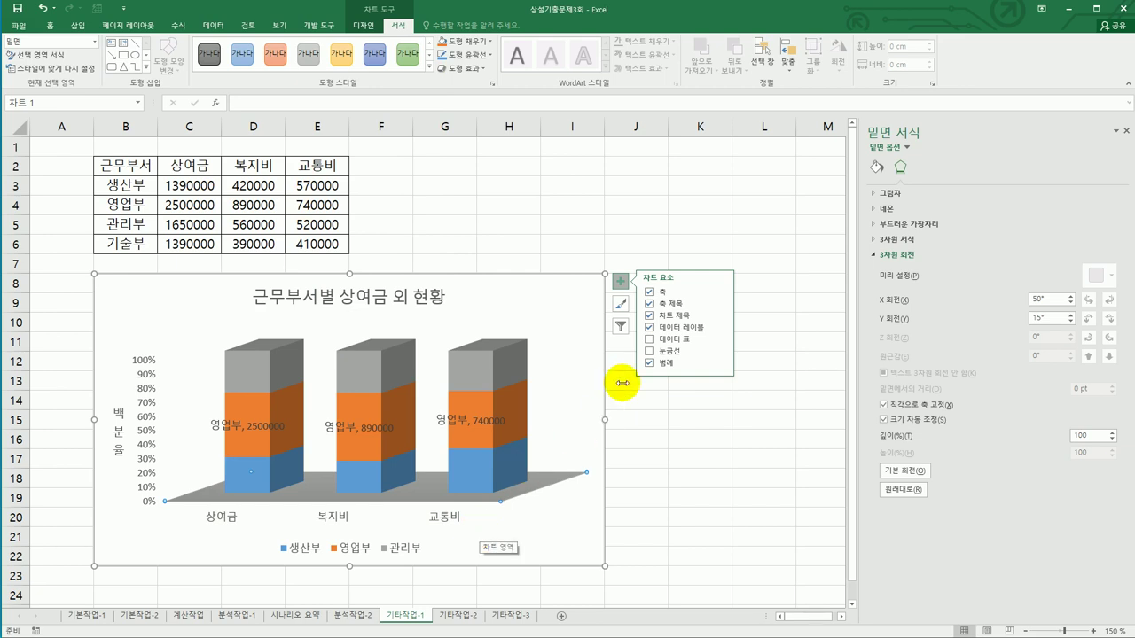
Give the chart area border rounded corners (둥근 모서리) and close the formatting pane
{"action": "left_click", "coordinate": [581, 309]}
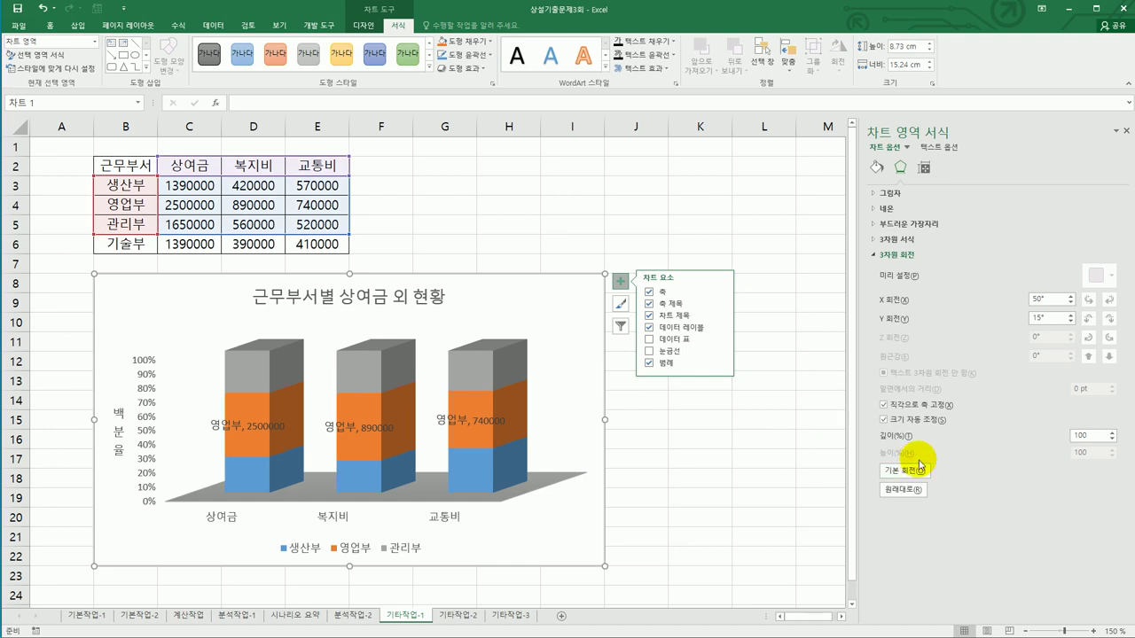
{"action": "left_click", "coordinate": [876, 167]}
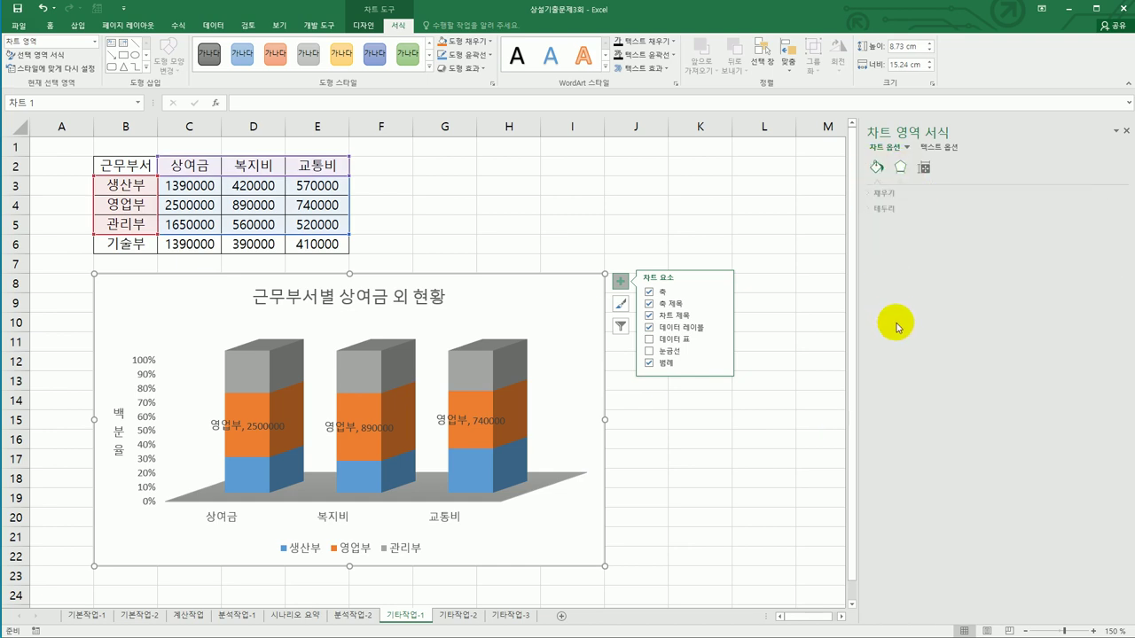
{"action": "left_click", "coordinate": [889, 209]}
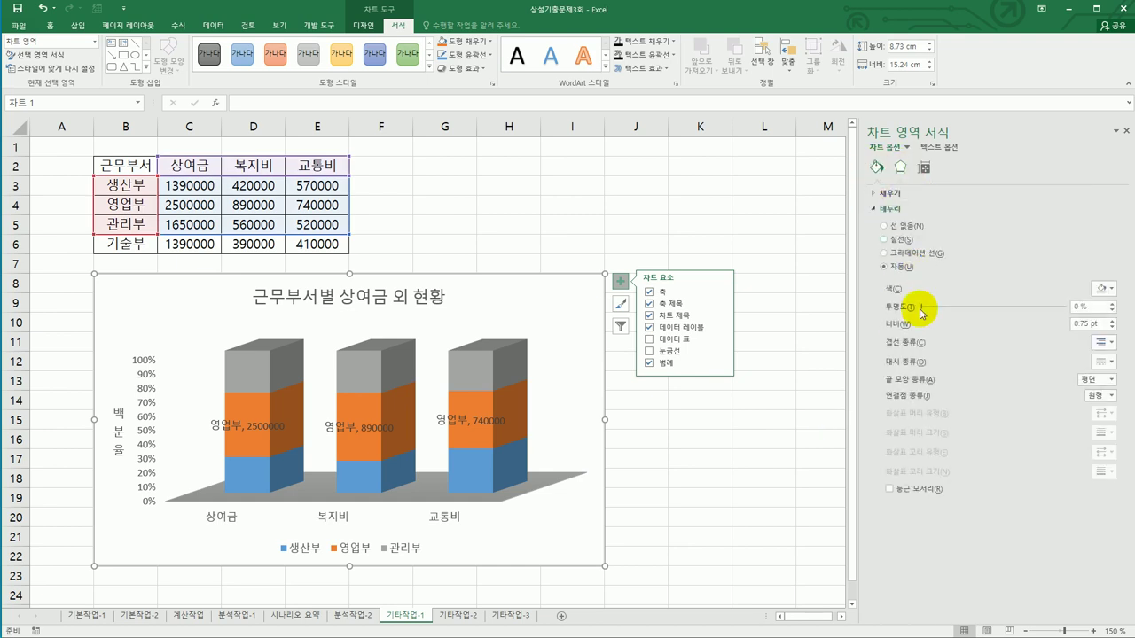
{"action": "left_click", "coordinate": [890, 488]}
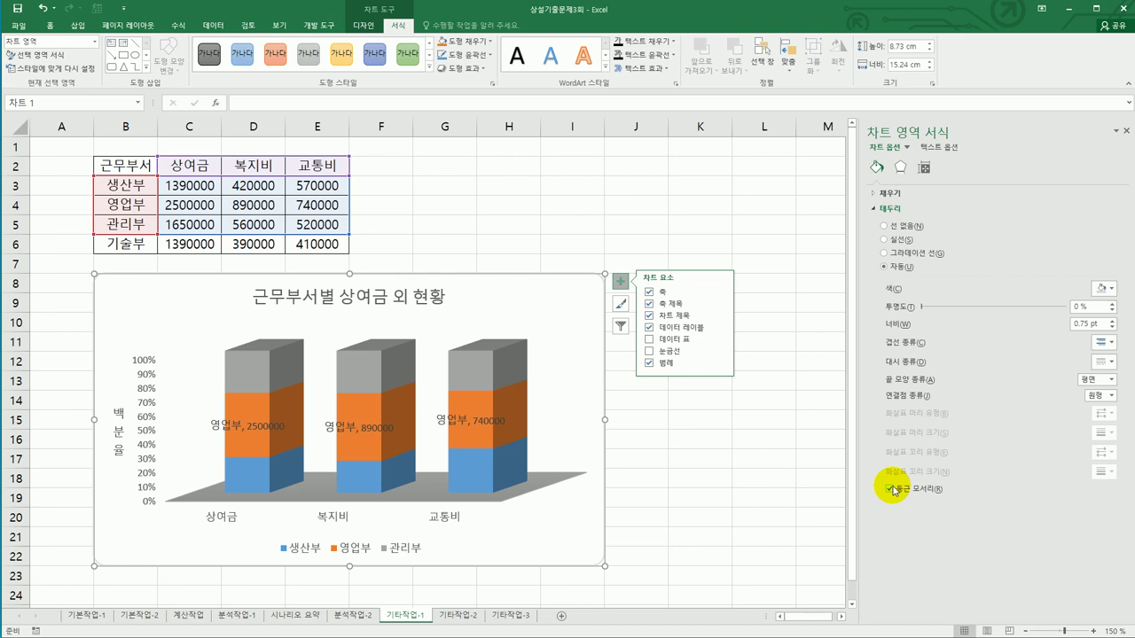
{"action": "left_click", "coordinate": [701, 520]}
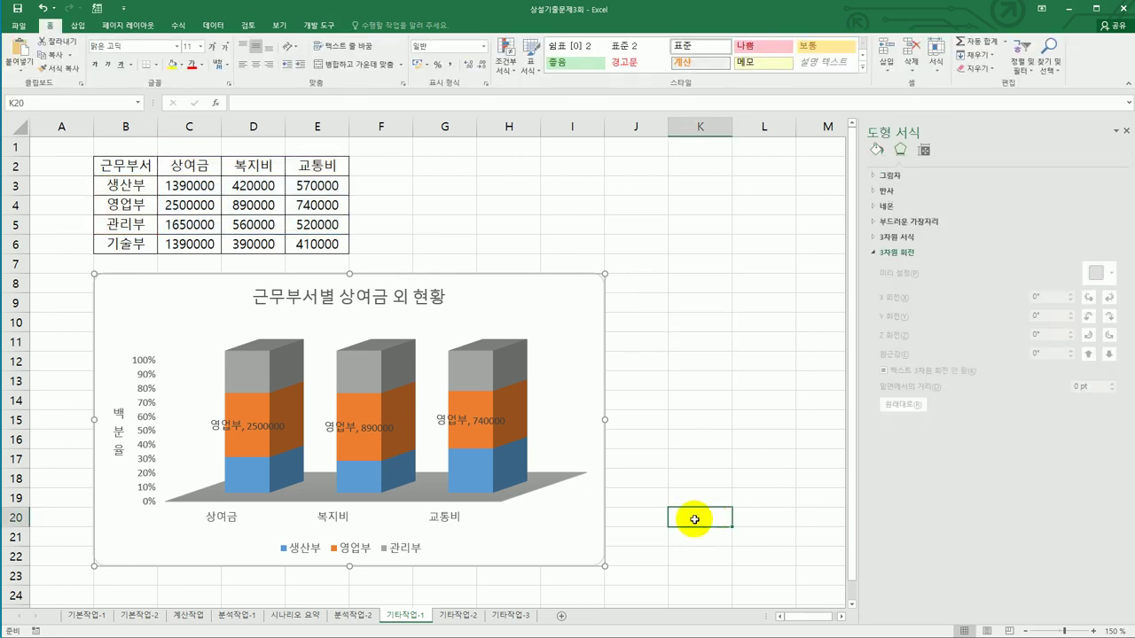
{"action": "left_click", "coordinate": [1125, 131]}
On the 기타작업-2 sheet, draw a form-control button covering cells G2:H3
{"action": "left_click", "coordinate": [458, 611]}
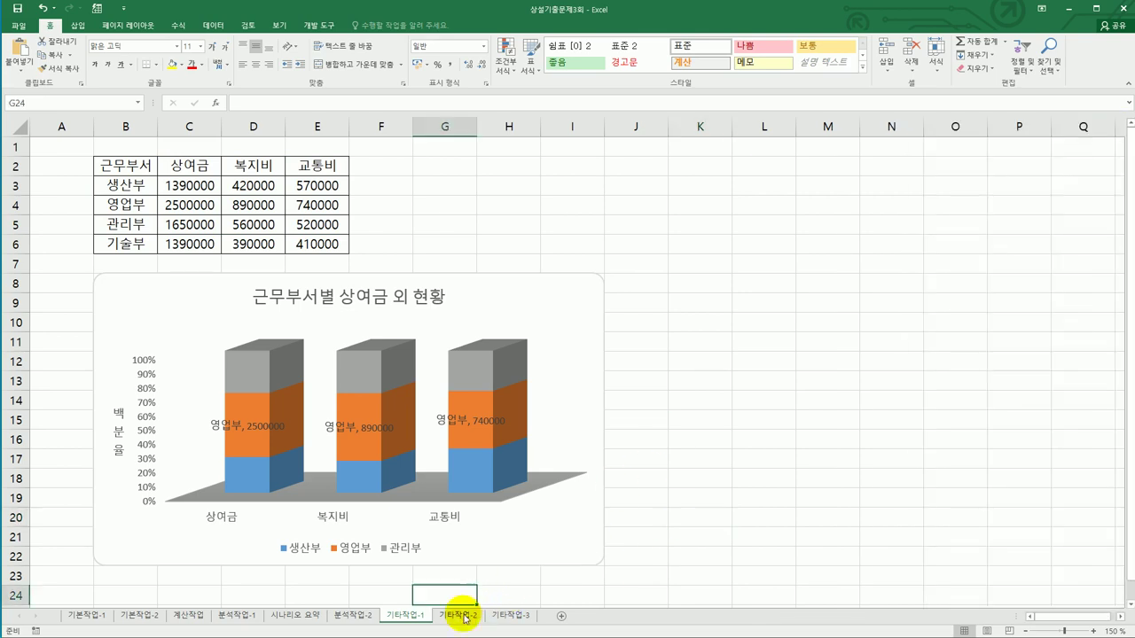
{"action": "left_click", "coordinate": [689, 535]}
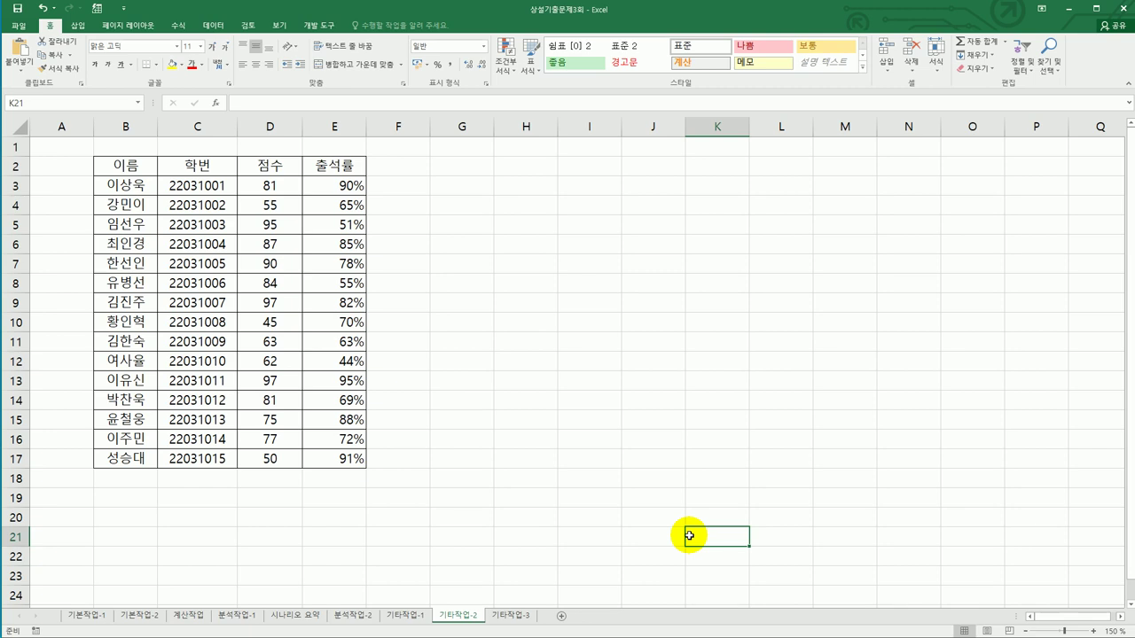
{"action": "left_click", "coordinate": [310, 25]}
{"action": "left_click", "coordinate": [234, 56]}
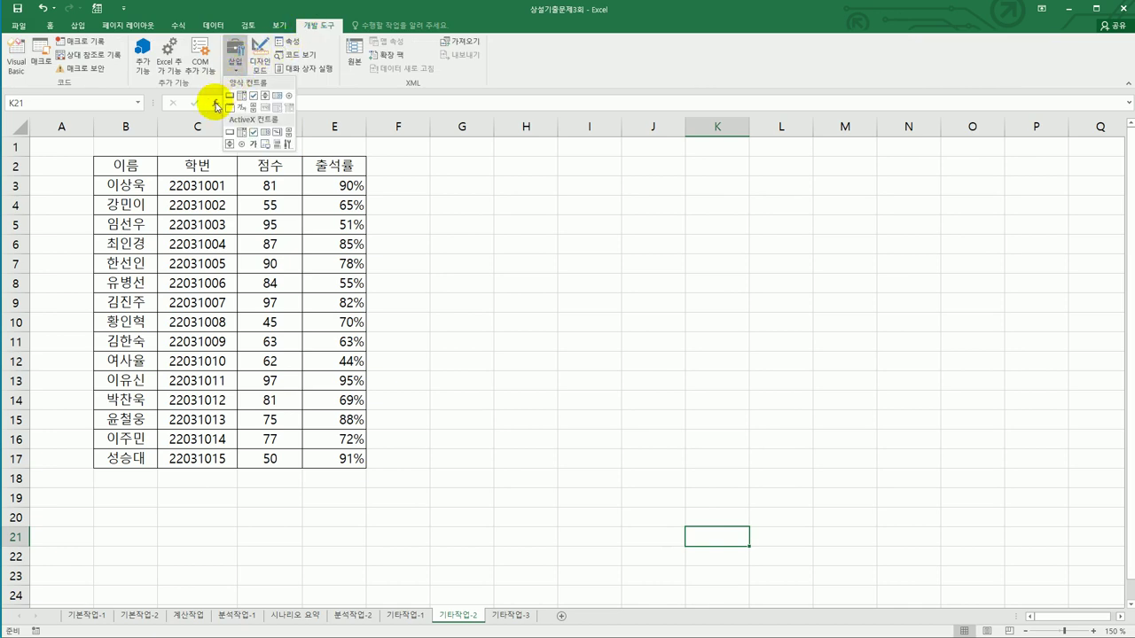
{"action": "left_click", "coordinate": [228, 95]}
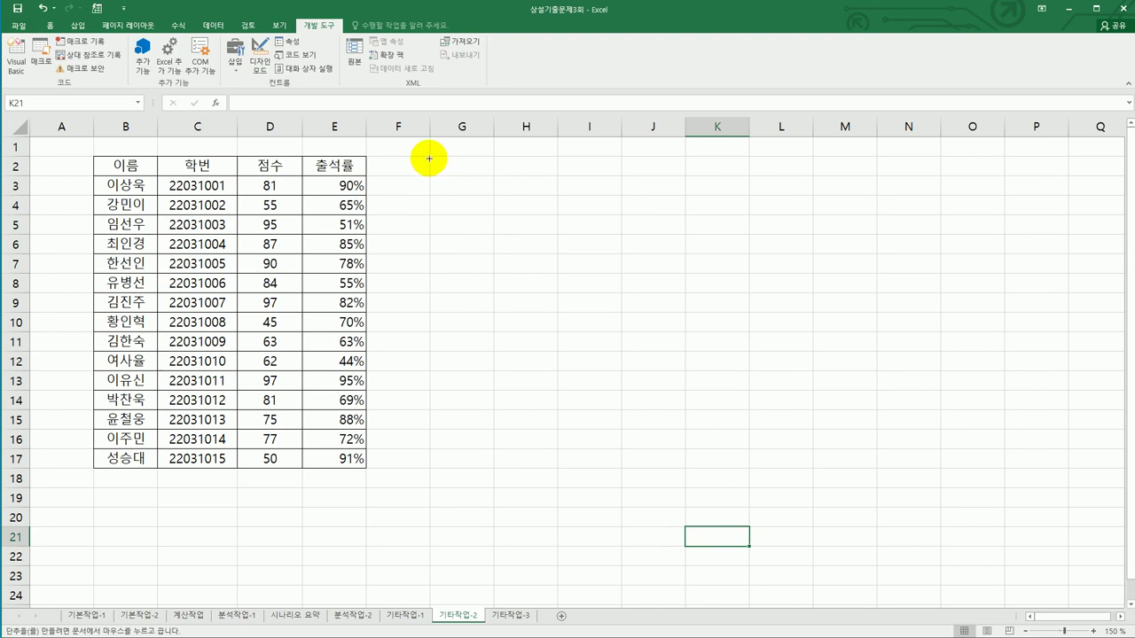
{"action": "left_click_drag", "start_coordinate": [431, 157], "coordinate": [541, 194]}
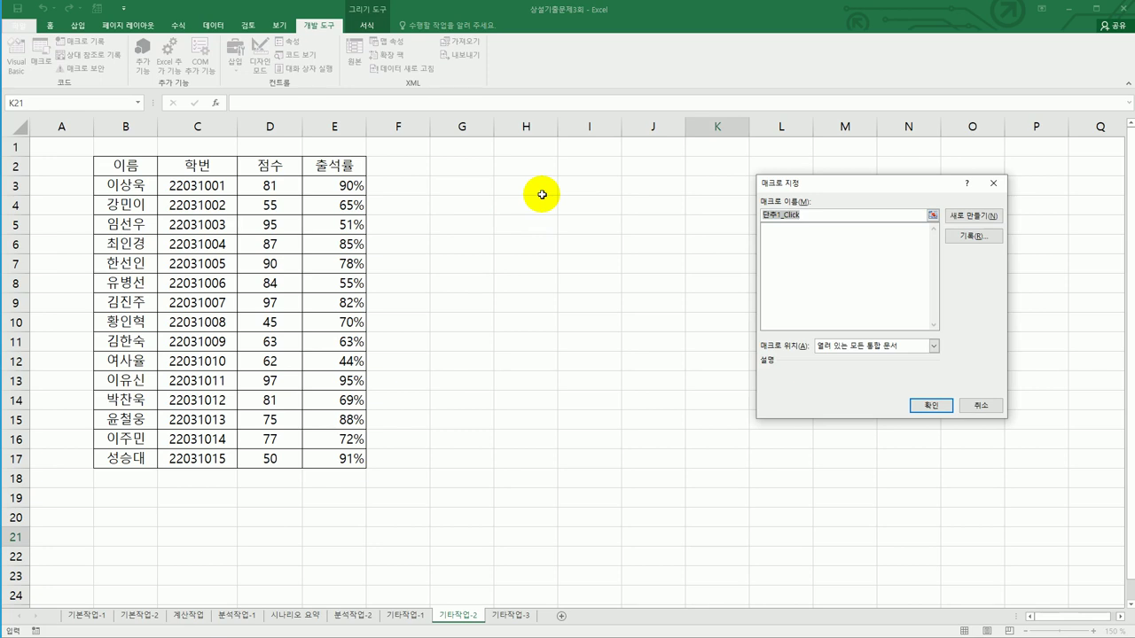
Name the button's macro 아이콘집합 and start recording it in the current workbook (현재 통합 문서)
{"action": "type", "text": "아이콘지ㅂ"}
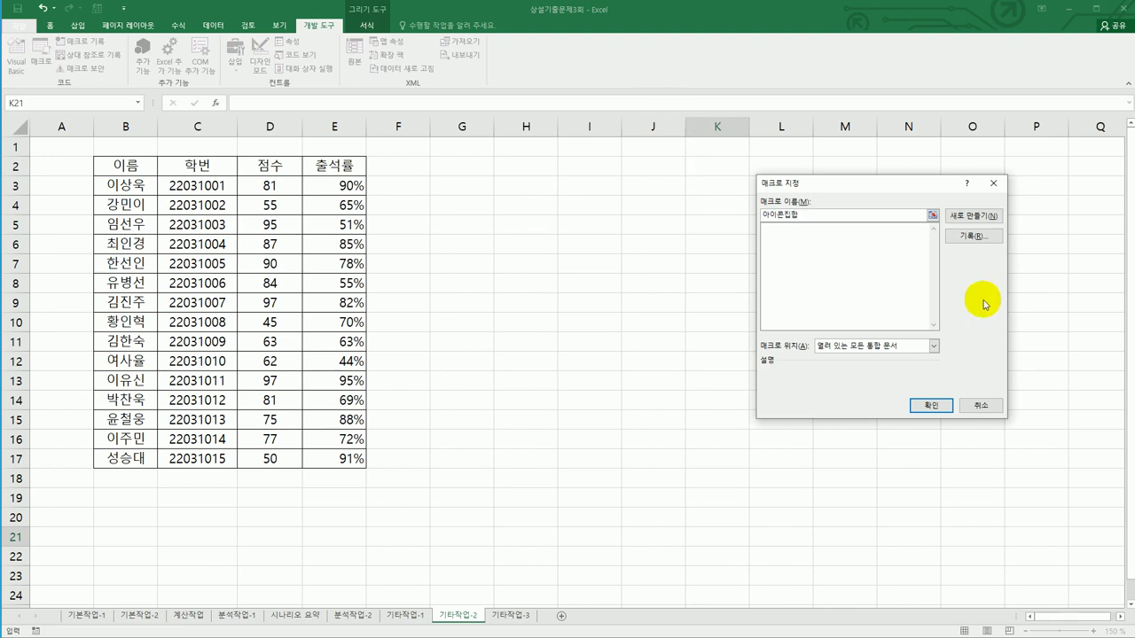
{"action": "left_click", "coordinate": [1000, 244]}
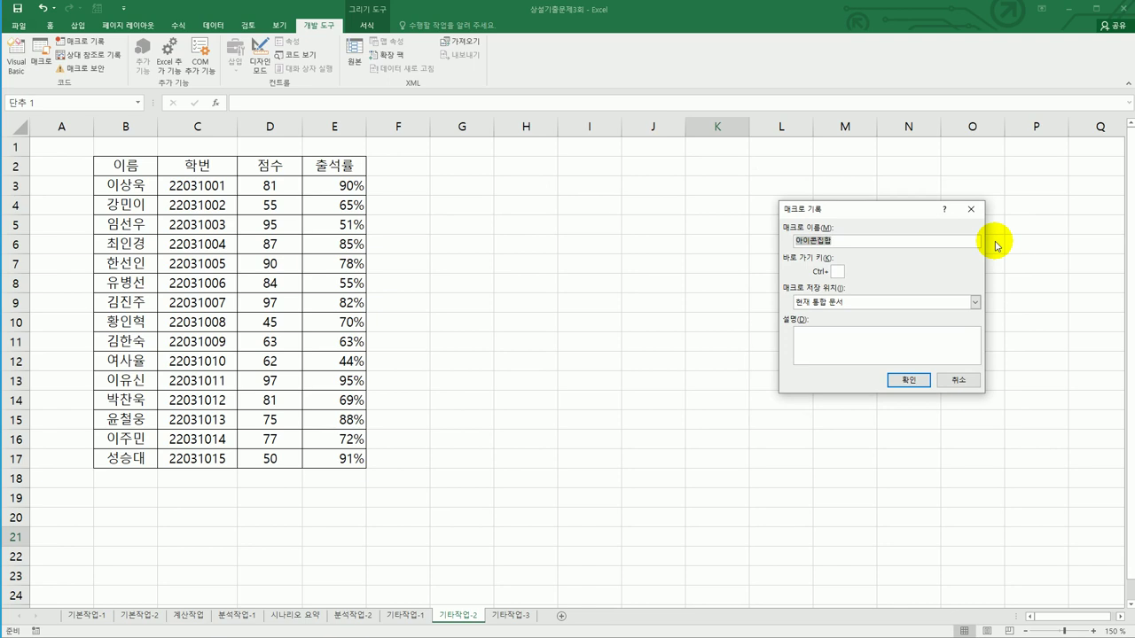
{"action": "left_click", "coordinate": [900, 382]}
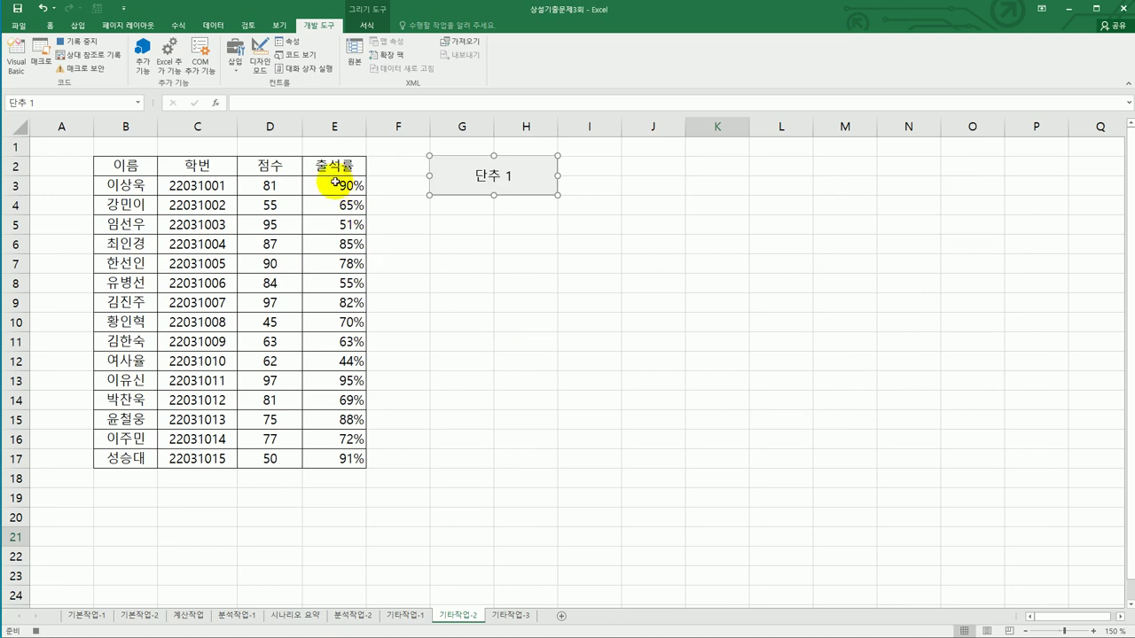
Start a new conditional formatting rule for E3:E17 using 아이콘 집합 with the 5가지 원(흑백) icon style
{"action": "left_click_drag", "start_coordinate": [335, 183], "coordinate": [329, 454]}
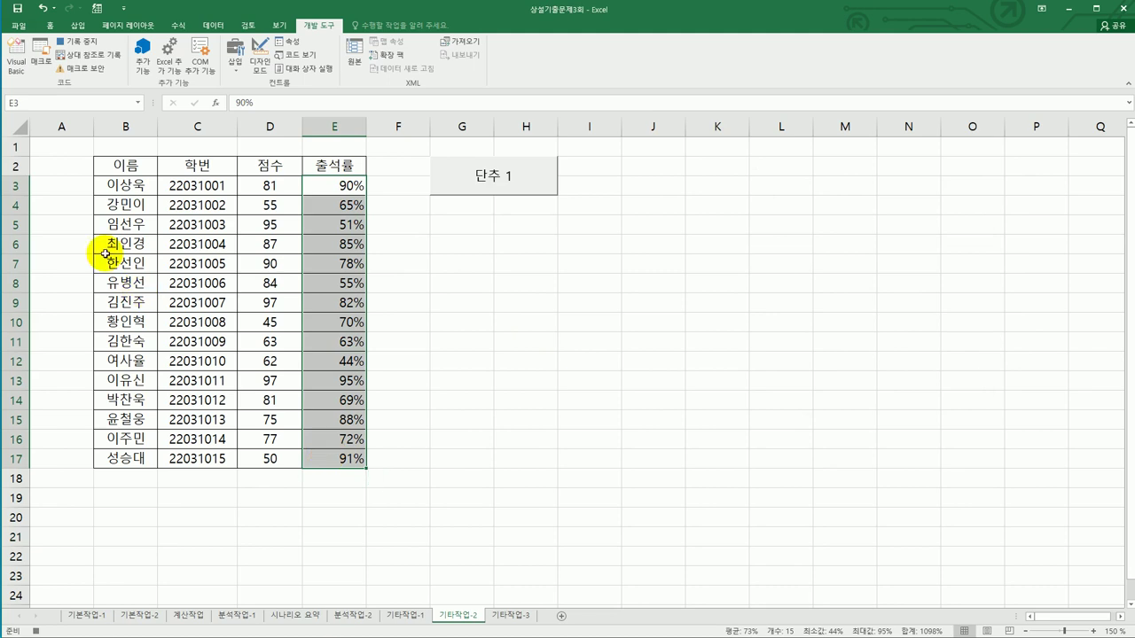
{"action": "left_click", "coordinate": [55, 25]}
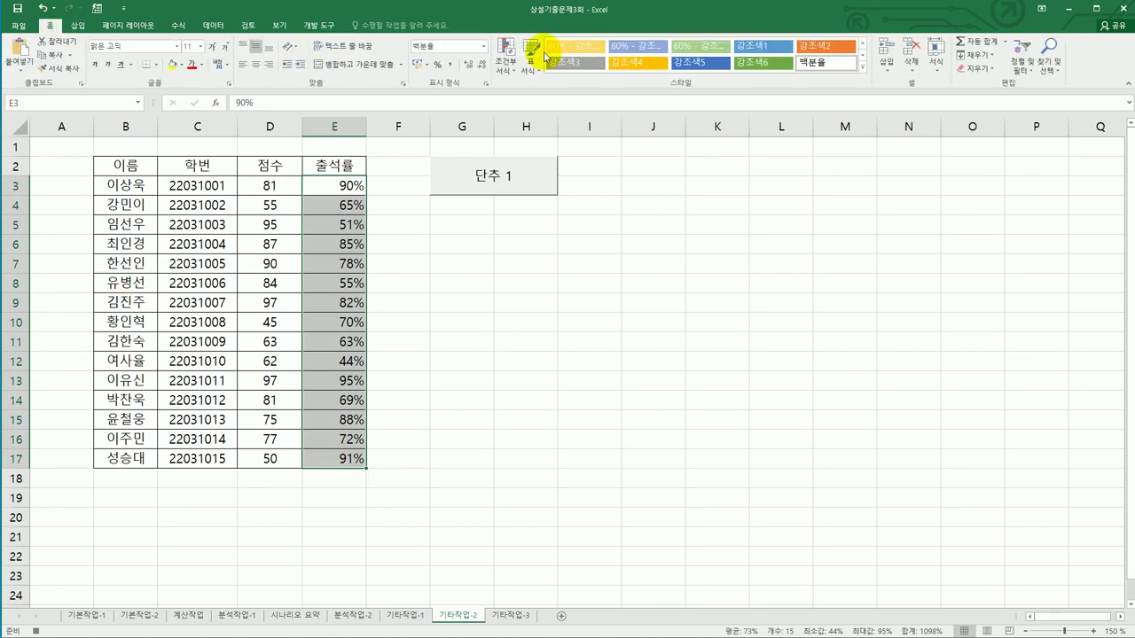
{"action": "left_click", "coordinate": [506, 67]}
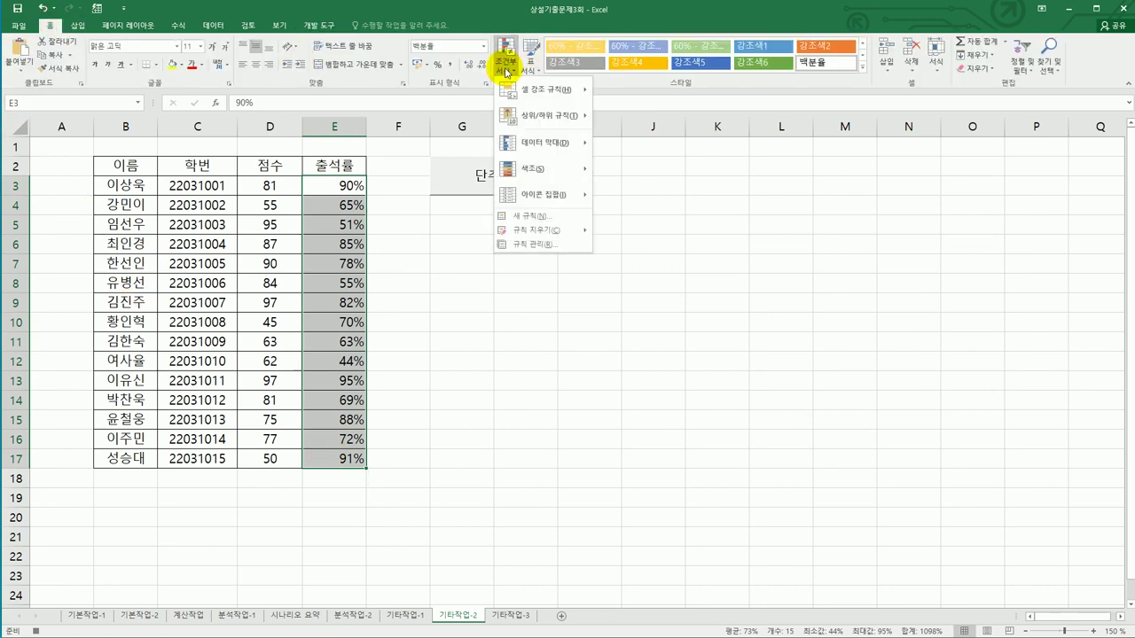
{"action": "left_click", "coordinate": [544, 218]}
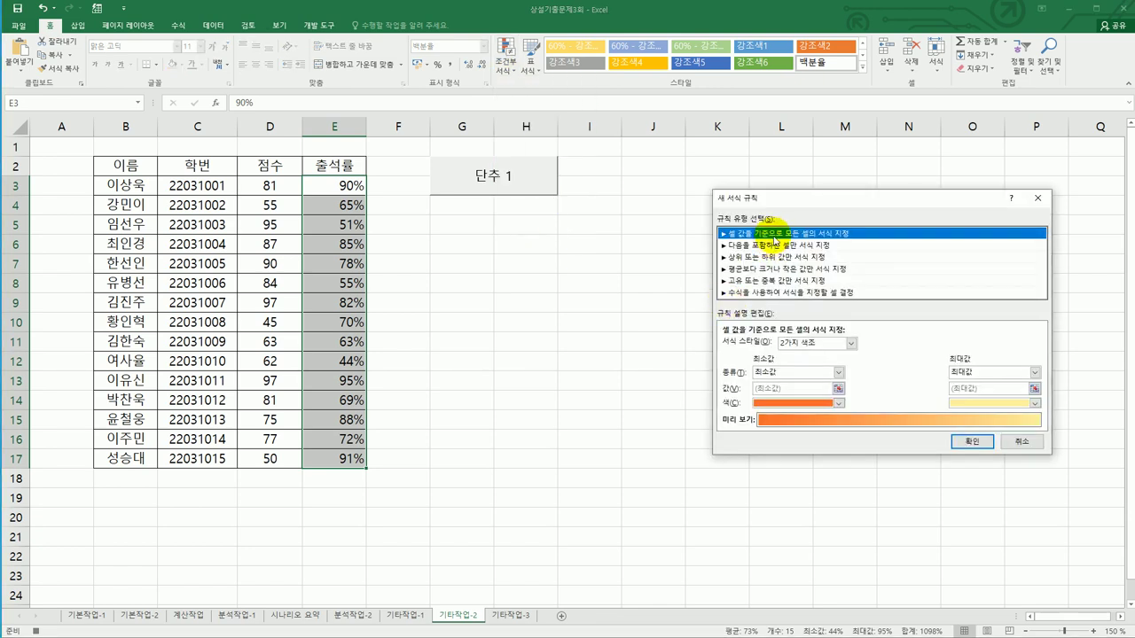
{"action": "left_click", "coordinate": [829, 344]}
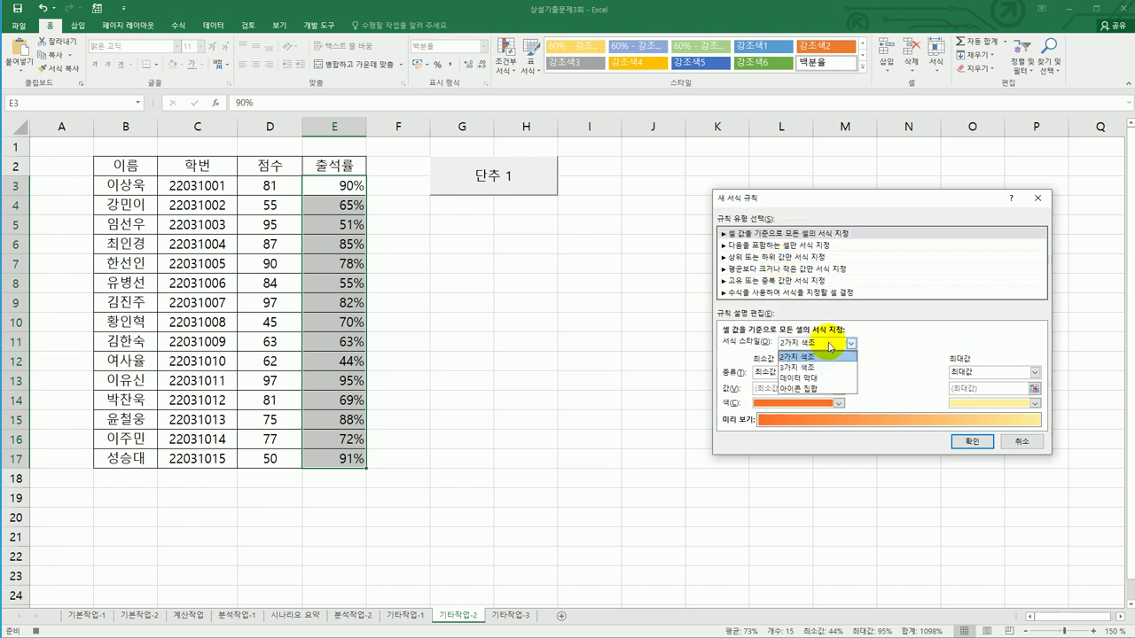
{"action": "left_click", "coordinate": [845, 389]}
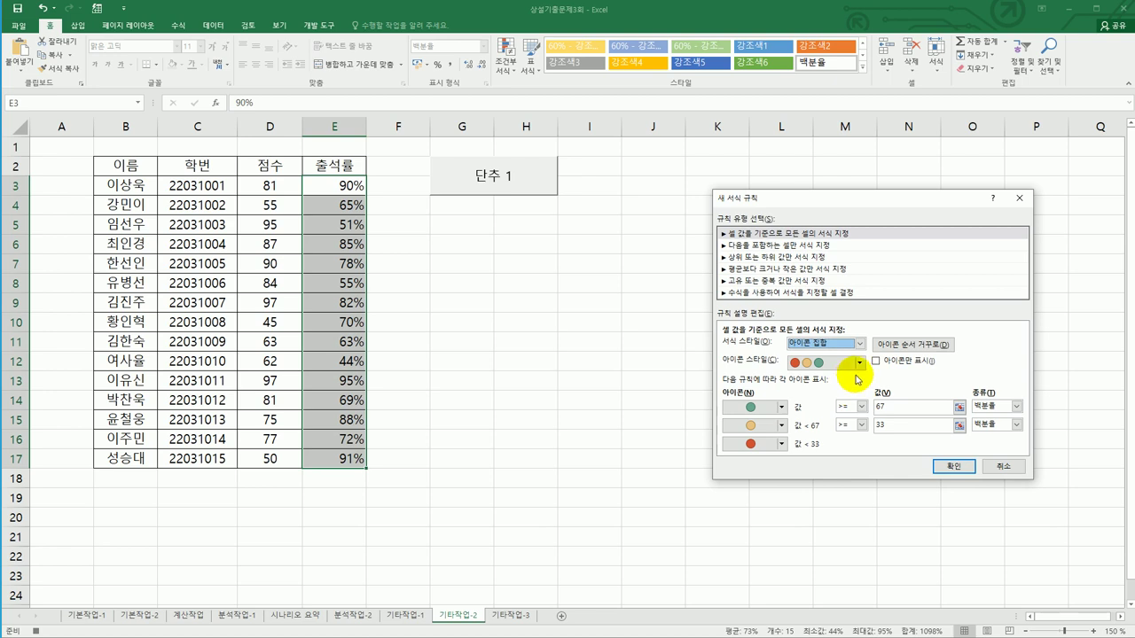
{"action": "left_click", "coordinate": [858, 362]}
{"action": "left_click_drag", "start_coordinate": [862, 399], "coordinate": [859, 460]}
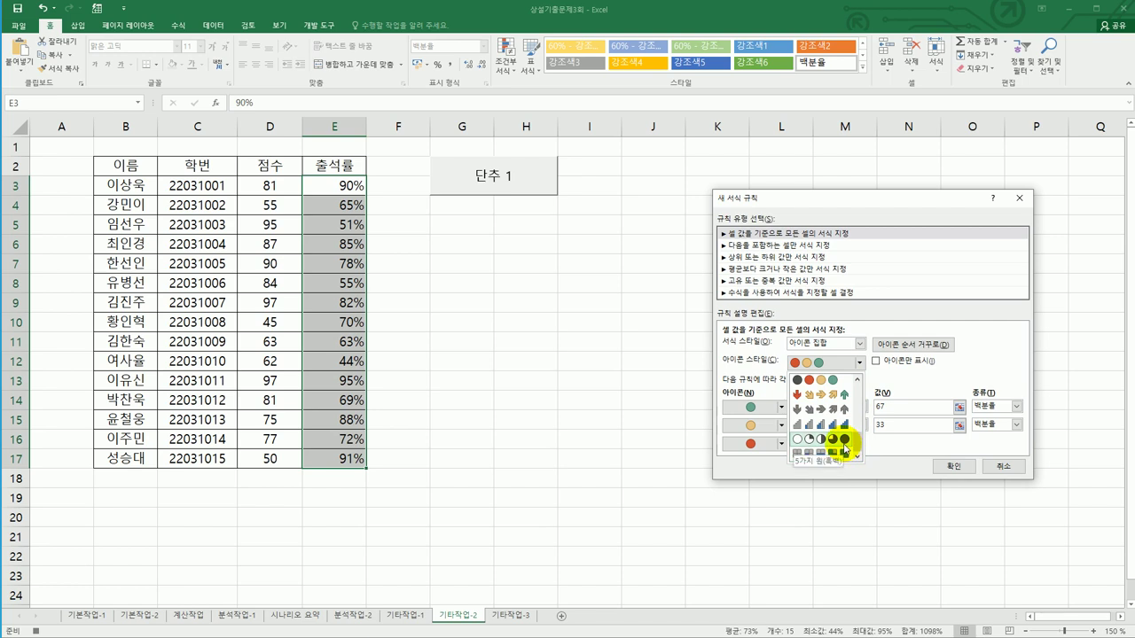
{"action": "left_click", "coordinate": [845, 446]}
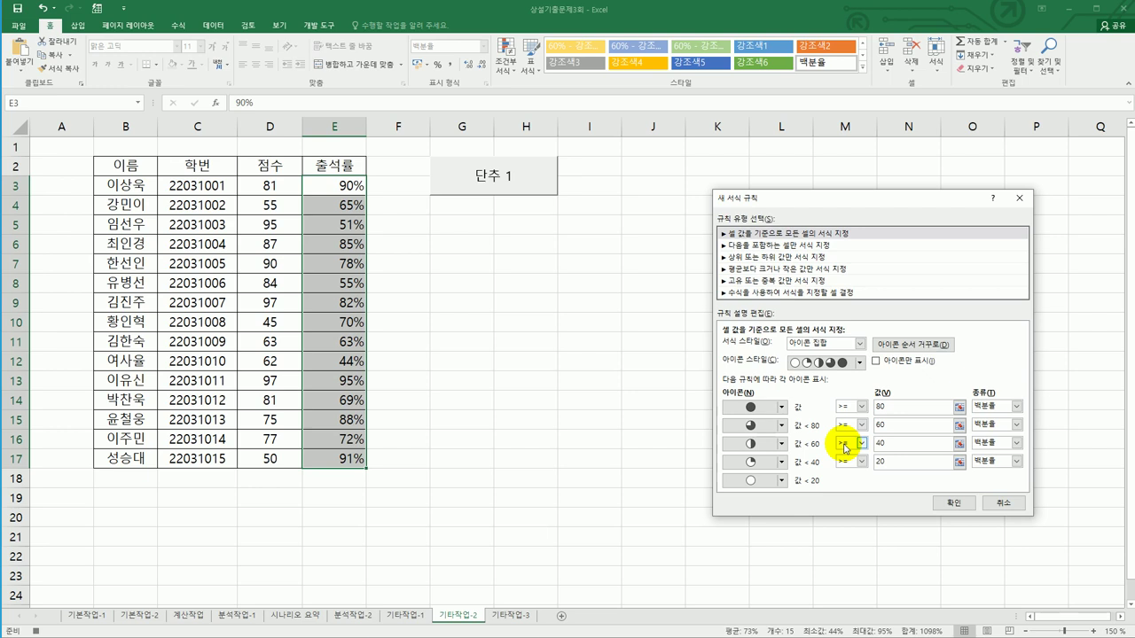
Set the thresholds of the first two icons to 90 and 70, keeping the percentage type (백분율)
{"action": "left_click", "coordinate": [883, 407]}
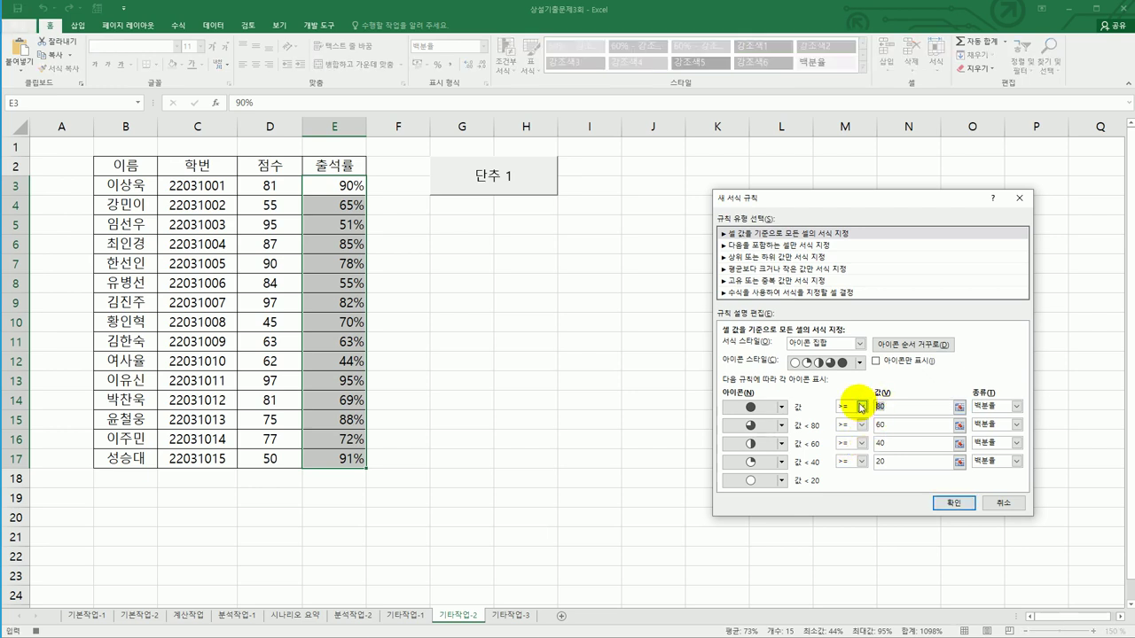
{"action": "type", "text": "90"}
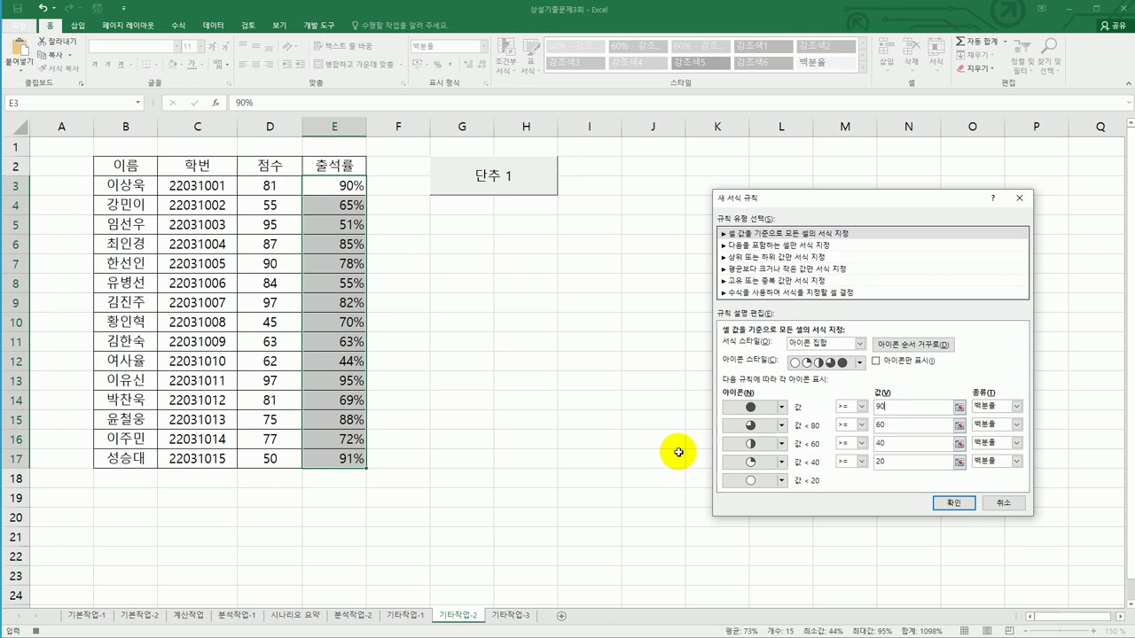
{"action": "left_click", "coordinate": [896, 425]}
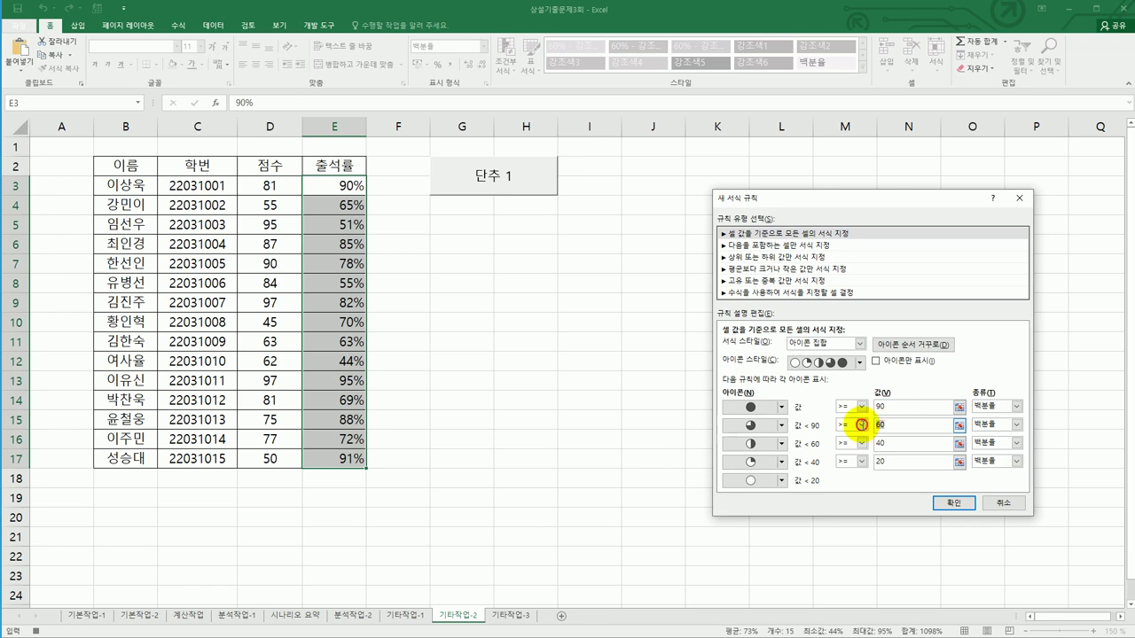
{"action": "type", "text": "70"}
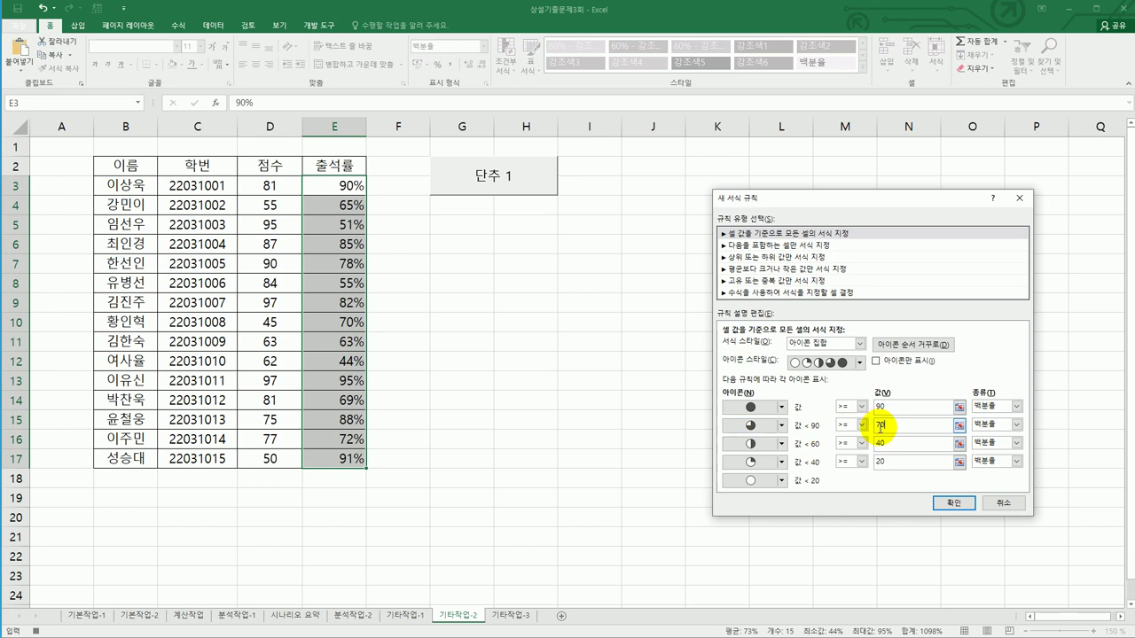
Change the third and fourth icons to the empty white circle and apply the icon-set rule
{"action": "double_click", "coordinate": [876, 443]}
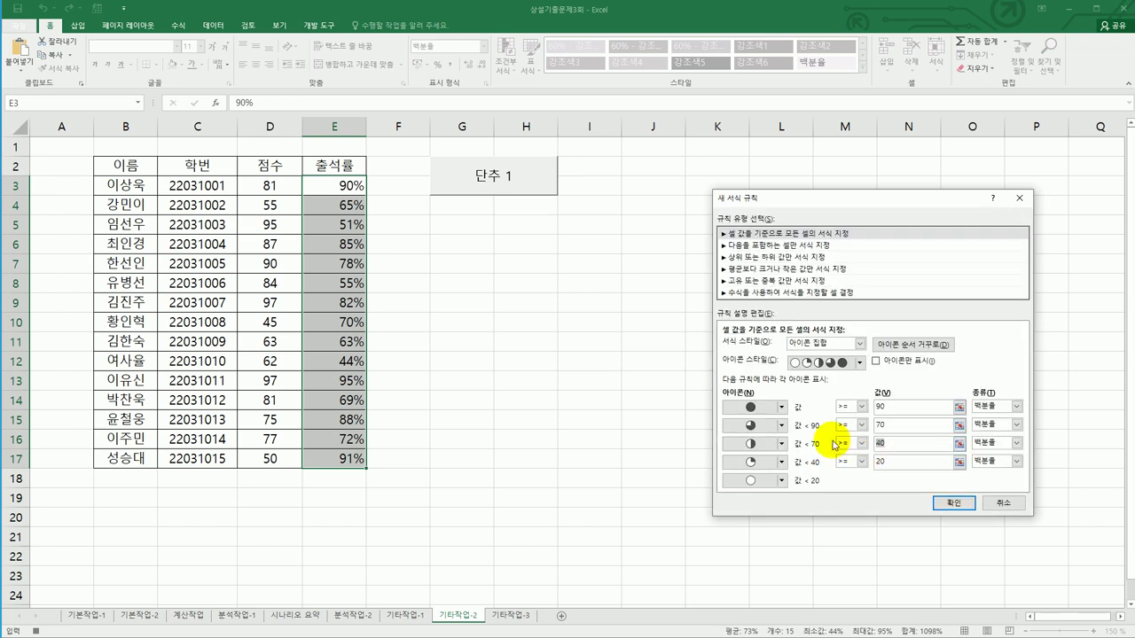
{"action": "left_click", "coordinate": [784, 443]}
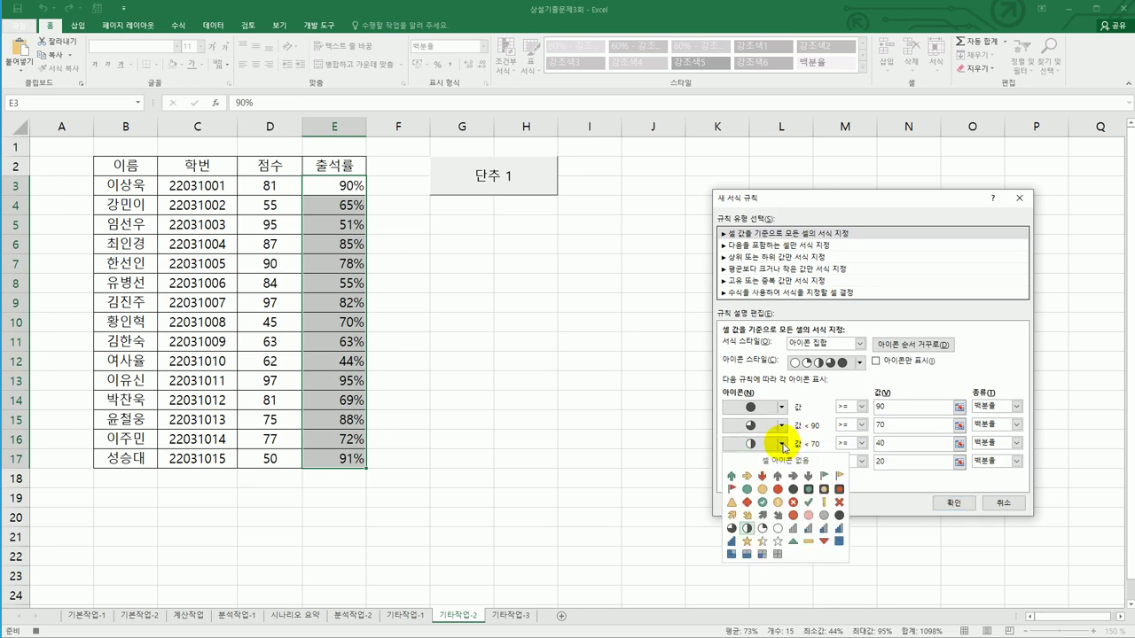
{"action": "left_click", "coordinate": [786, 525]}
{"action": "left_click", "coordinate": [780, 462]}
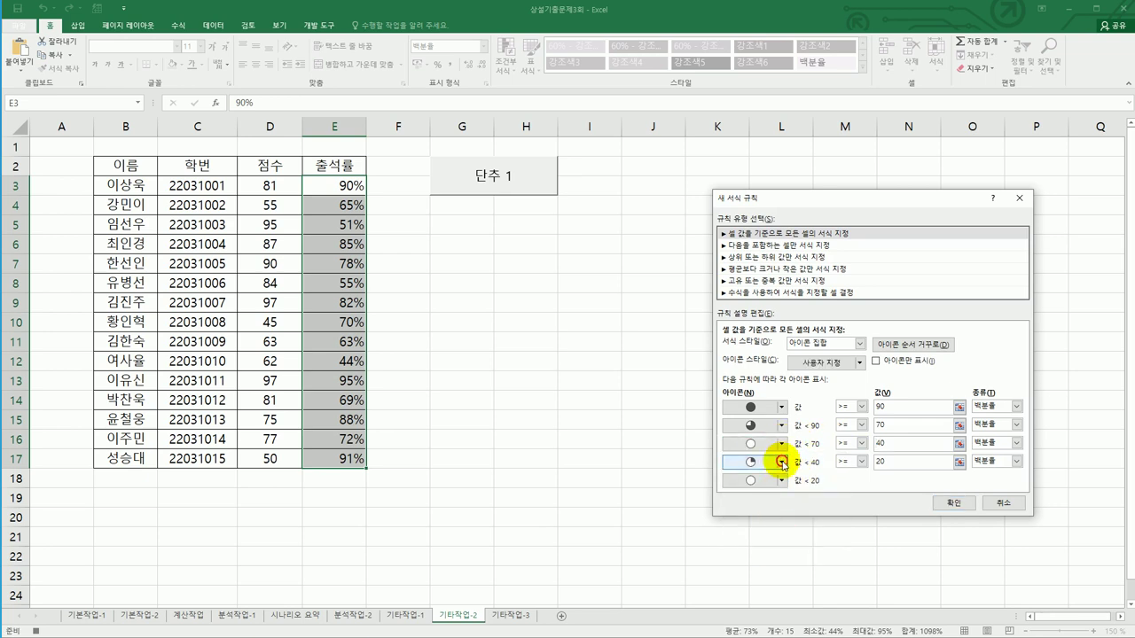
{"action": "left_click", "coordinate": [781, 462]}
{"action": "left_click", "coordinate": [773, 549]}
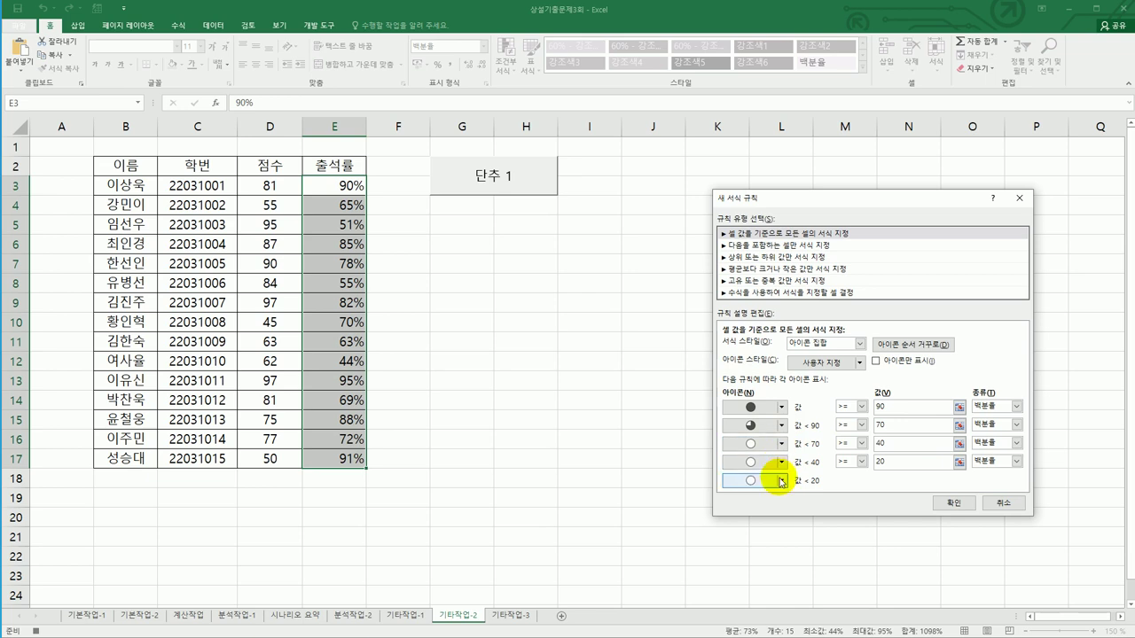
{"action": "left_click", "coordinate": [947, 503]}
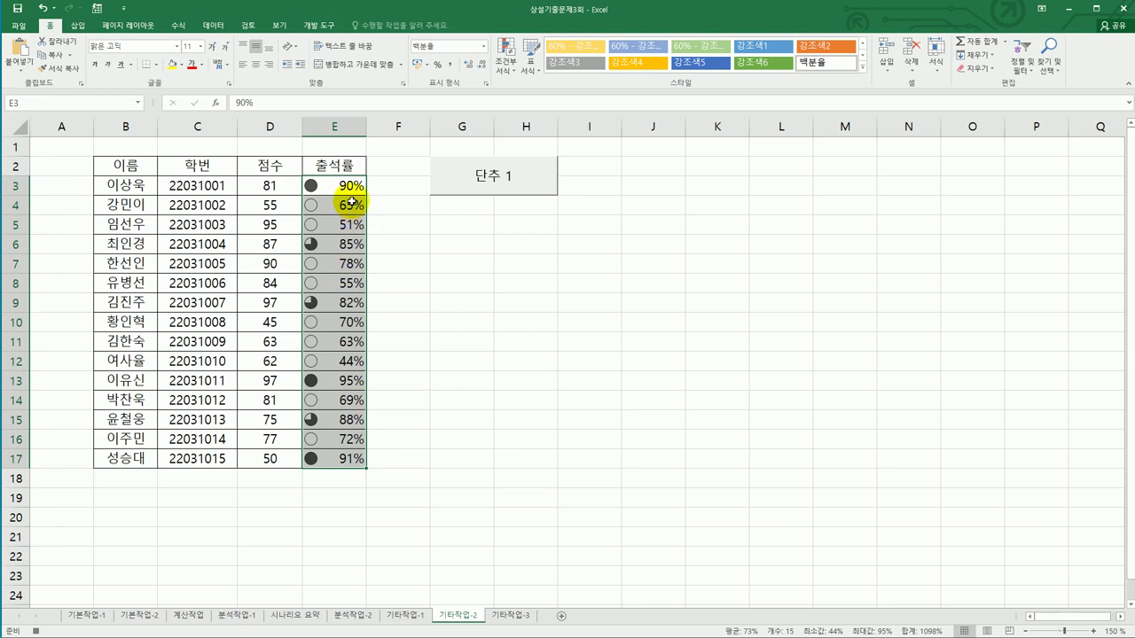
Stop recording the macro and check the icons in the 출석률 cells E3:E17
{"action": "left_click", "coordinate": [319, 25]}
{"action": "left_click", "coordinate": [97, 47]}
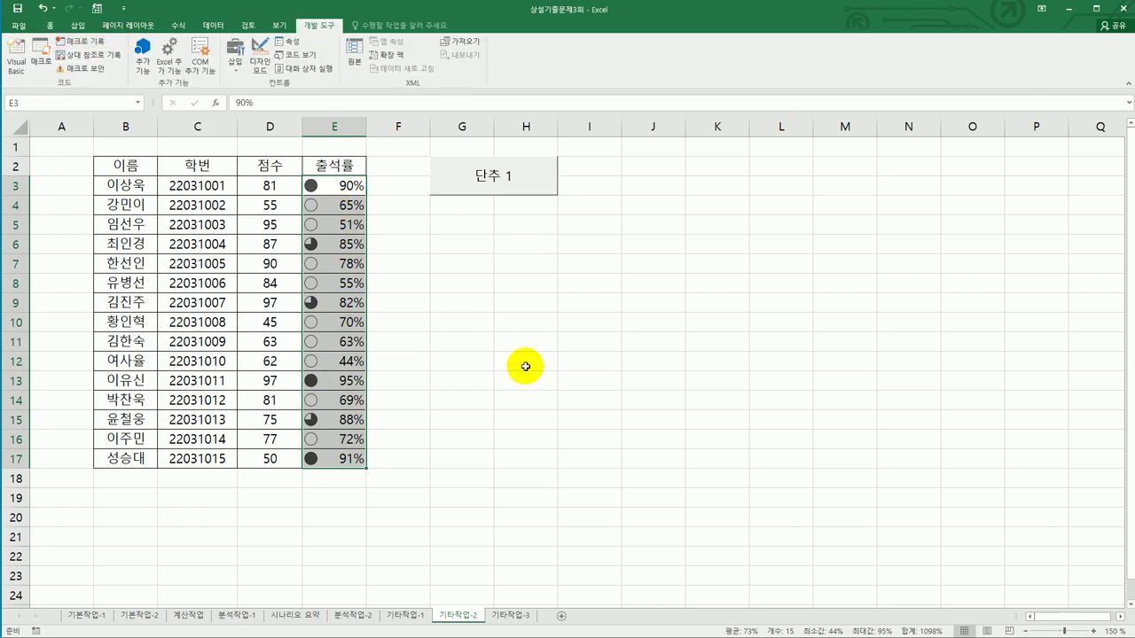
{"action": "left_click", "coordinate": [547, 384]}
{"action": "left_click_drag", "start_coordinate": [350, 186], "coordinate": [350, 459]}
{"action": "left_click", "coordinate": [348, 331]}
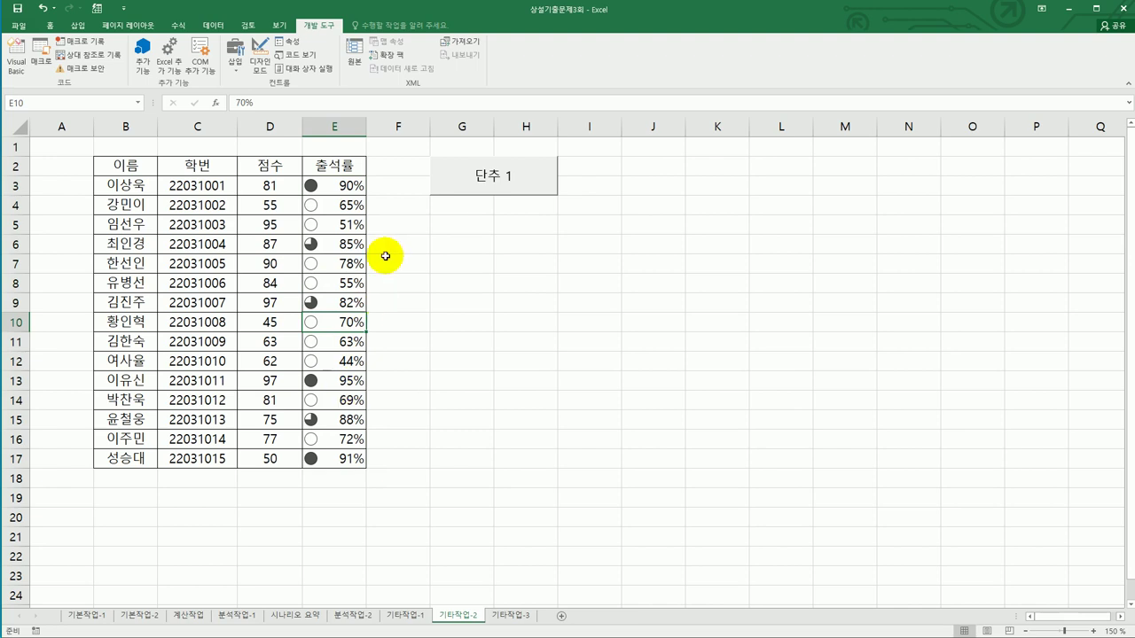
Delete the 아이콘집합 macro from the workbook and confirm the deletion
{"action": "left_click", "coordinate": [47, 55]}
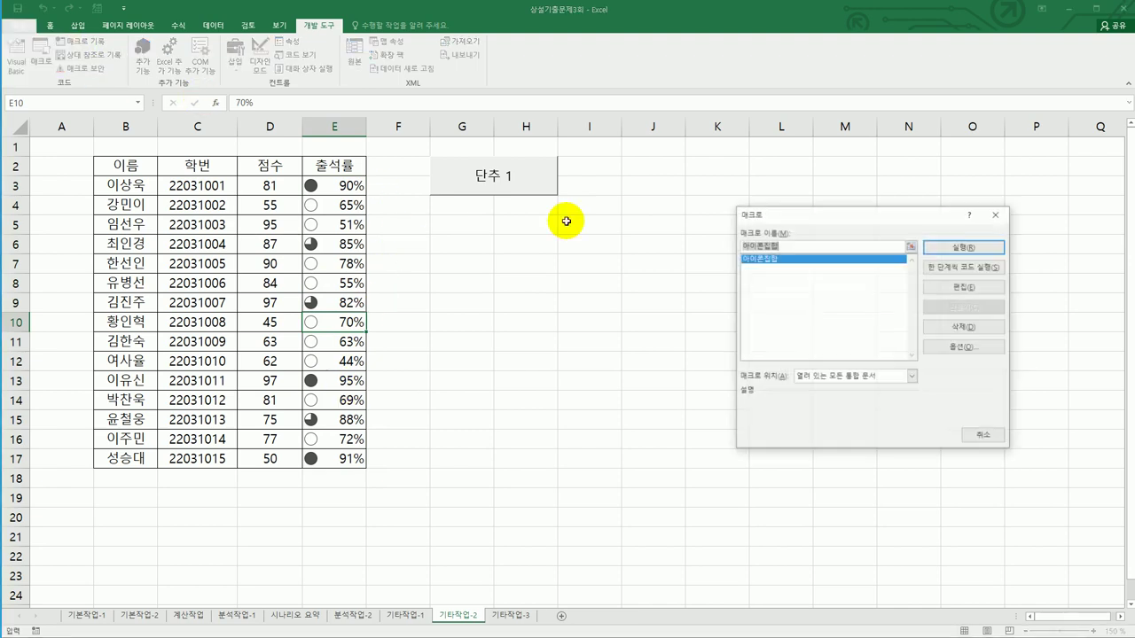
{"action": "left_click_drag", "start_coordinate": [847, 223], "coordinate": [670, 238]}
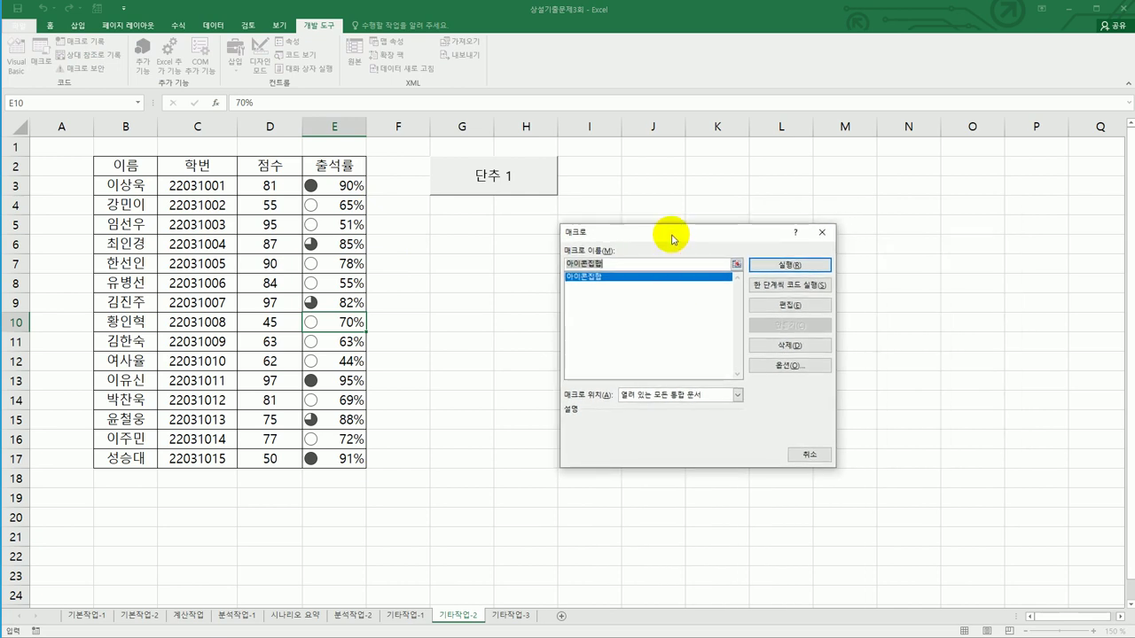
{"action": "left_click", "coordinate": [777, 347]}
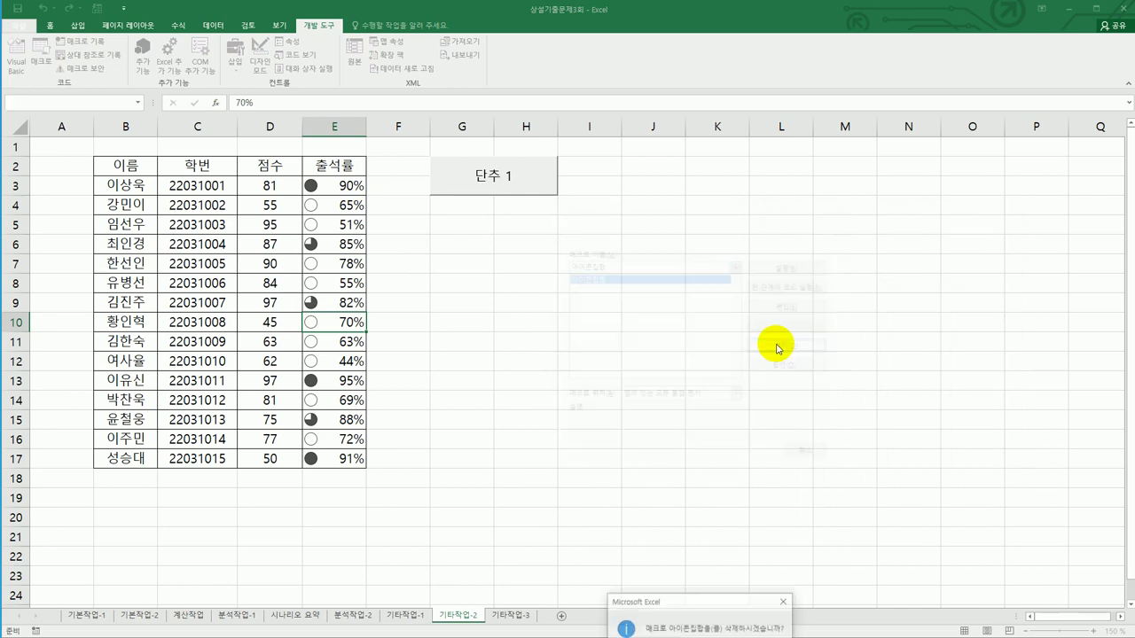
{"action": "left_click_drag", "start_coordinate": [716, 601], "coordinate": [712, 365]}
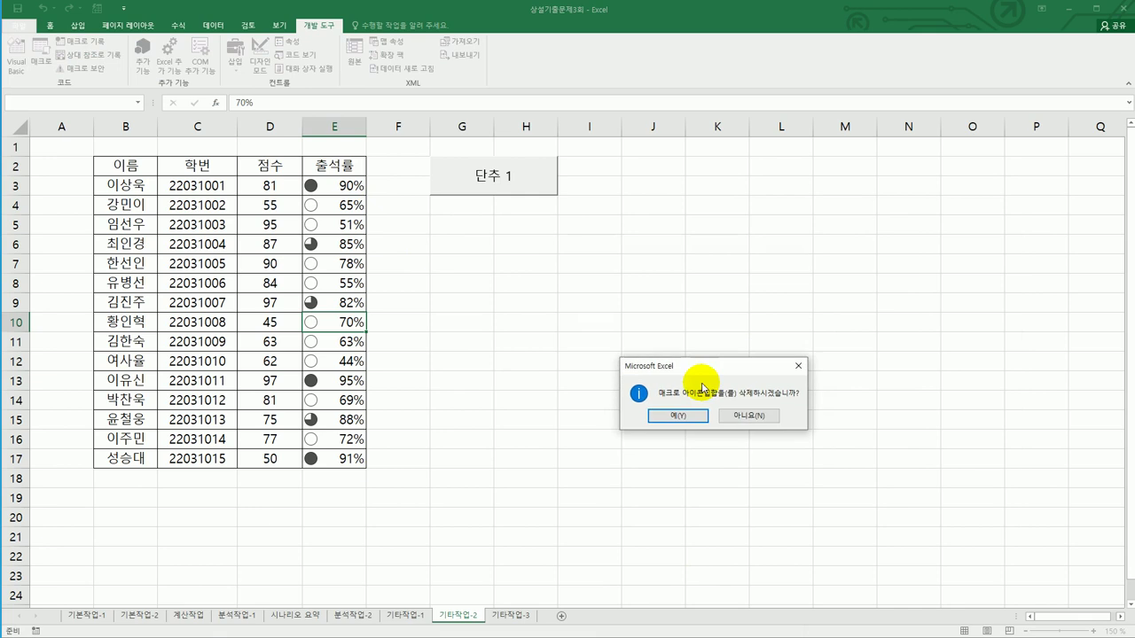
{"action": "left_click", "coordinate": [676, 417]}
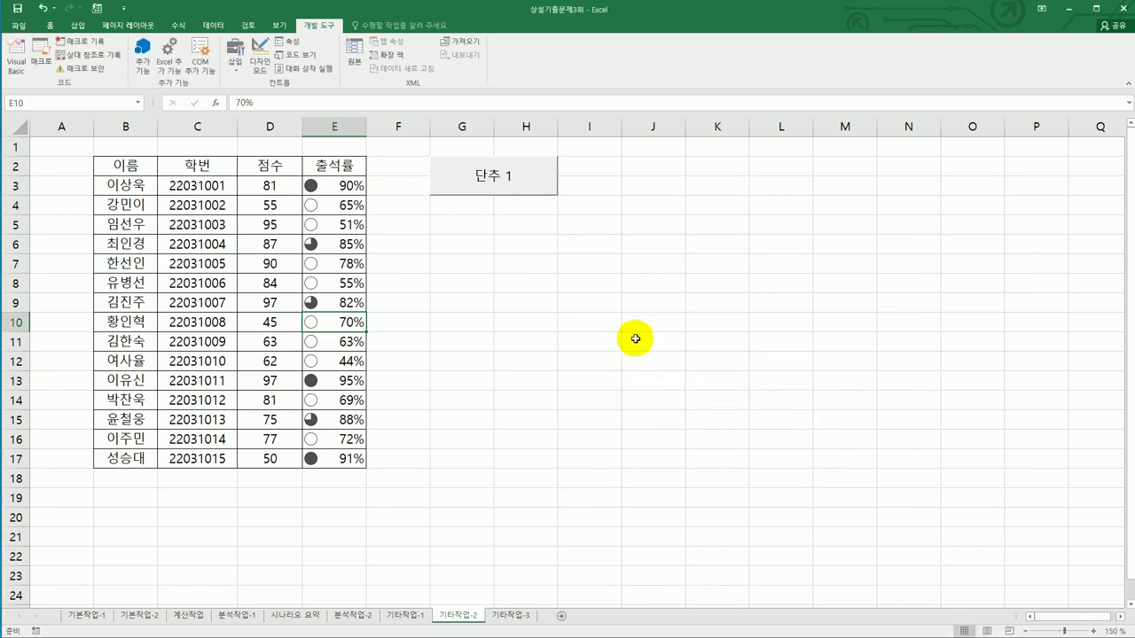
Clear the conditional formatting rules from the entire 기타작업-2 sheet
{"action": "left_click", "coordinate": [632, 260]}
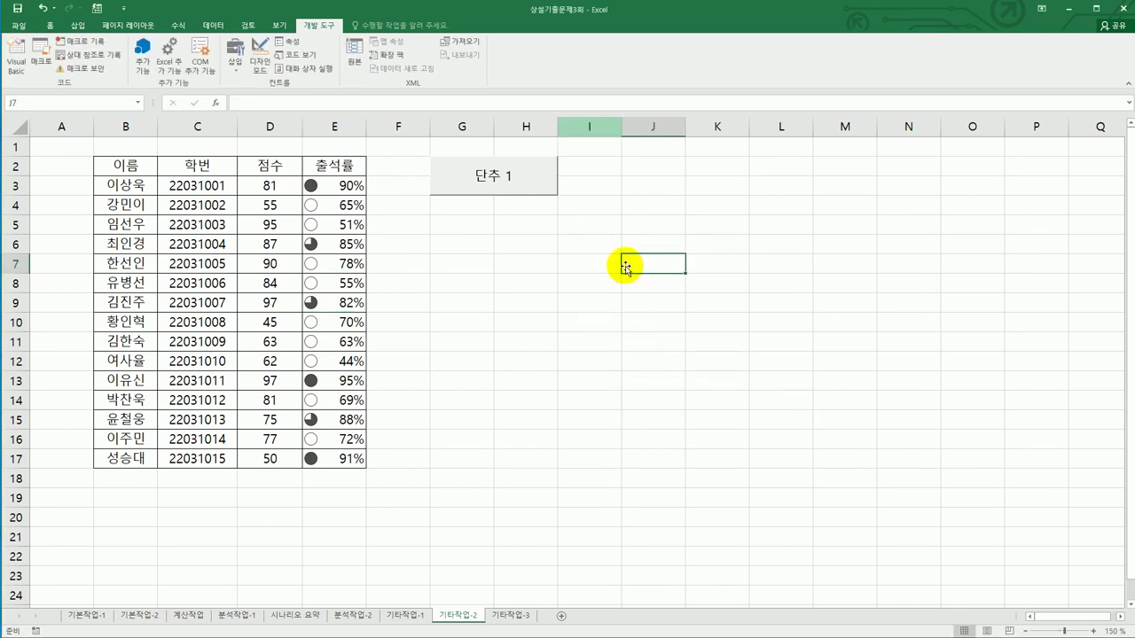
{"action": "left_click", "coordinate": [49, 25]}
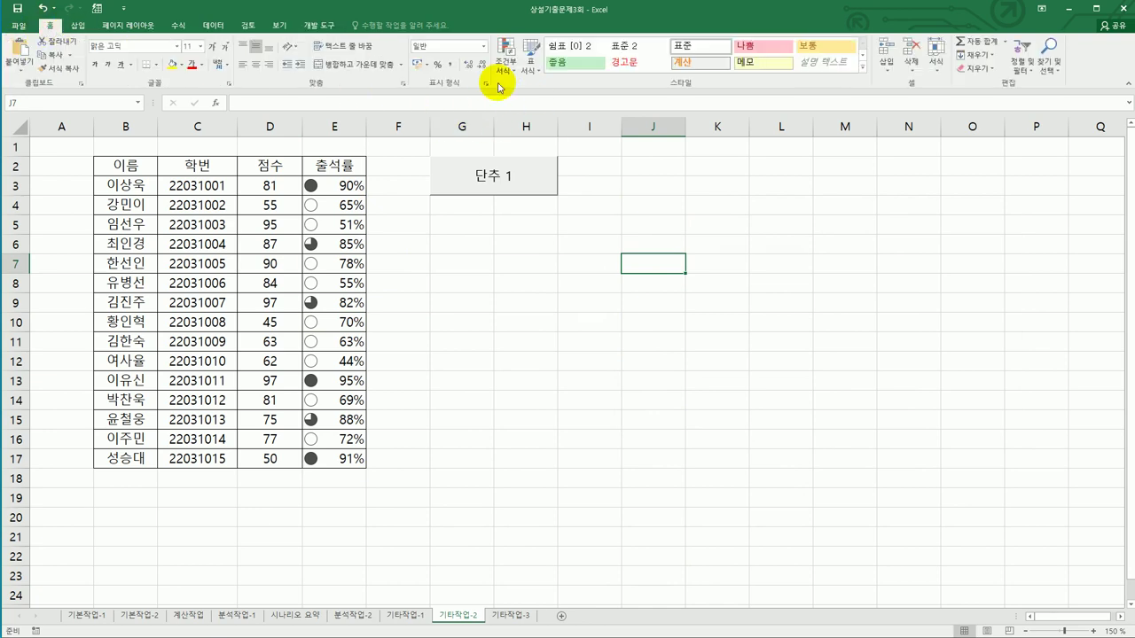
{"action": "left_click", "coordinate": [503, 55]}
{"action": "mouse_move", "coordinate": [536, 231]}
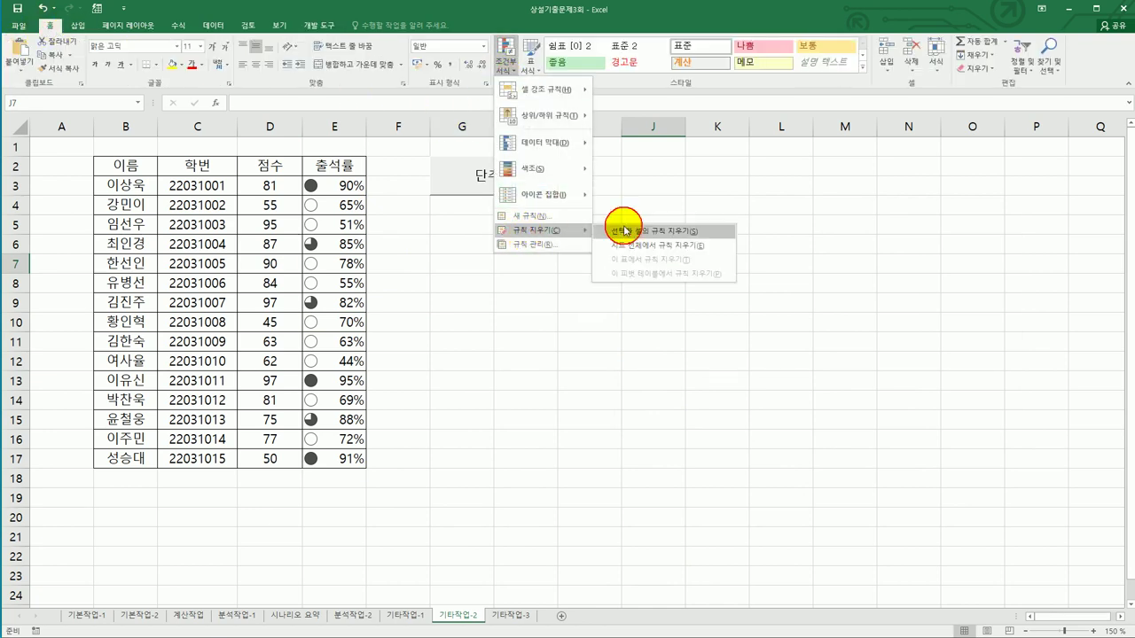
{"action": "left_click", "coordinate": [667, 253]}
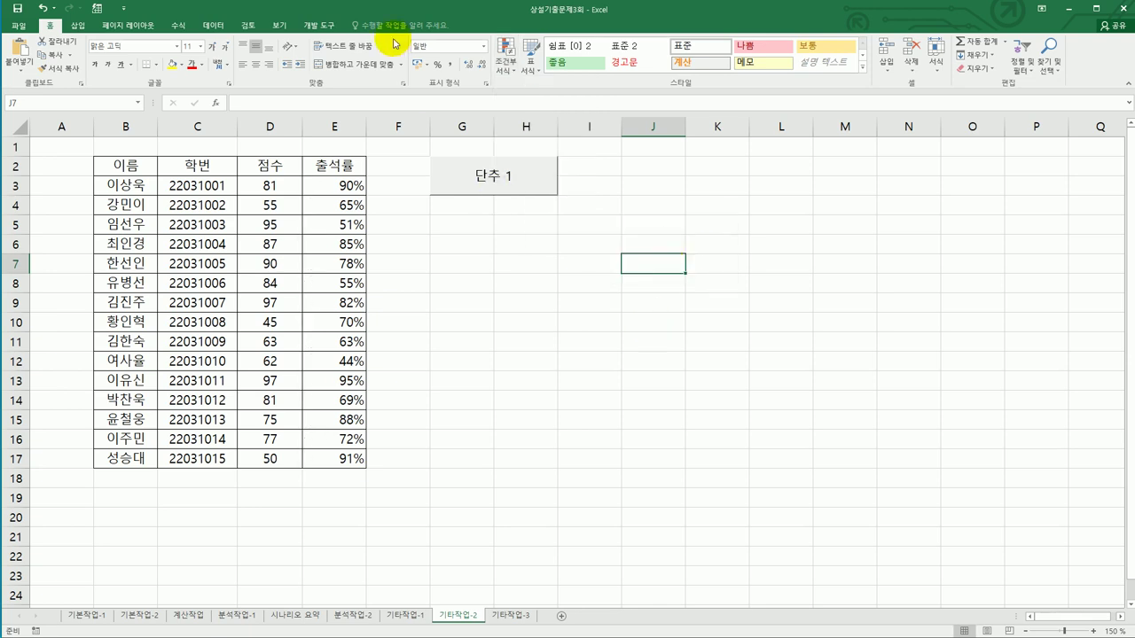
Check the macro list and start recording a new macro named 아이콘집합 in the current workbook (현재 통합 문서)
{"action": "left_click", "coordinate": [316, 29]}
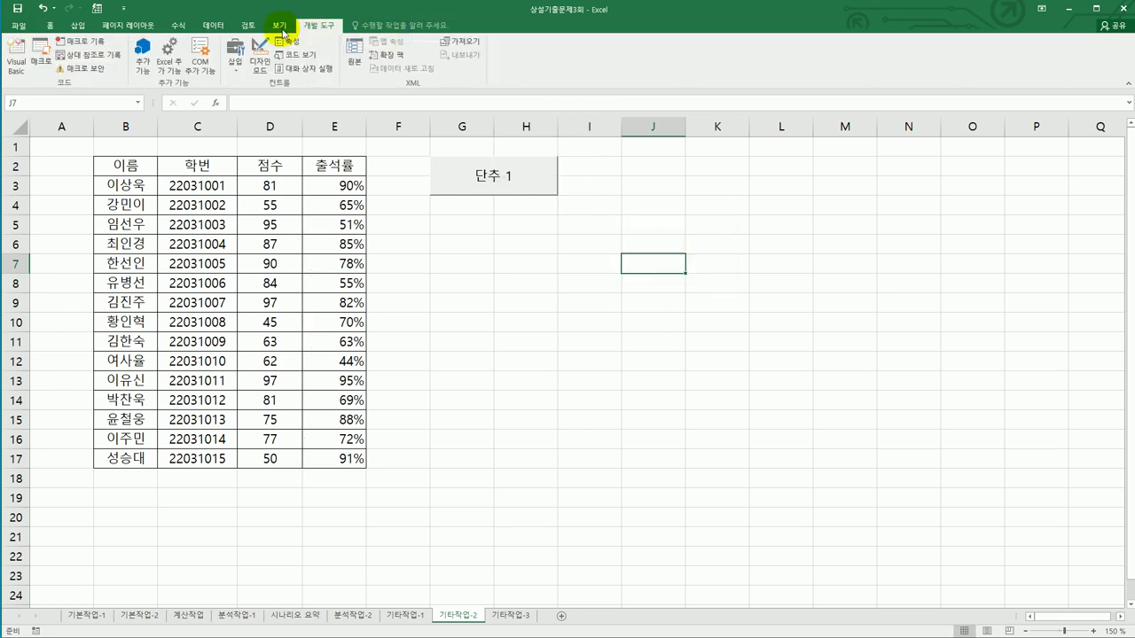
{"action": "left_click", "coordinate": [41, 55]}
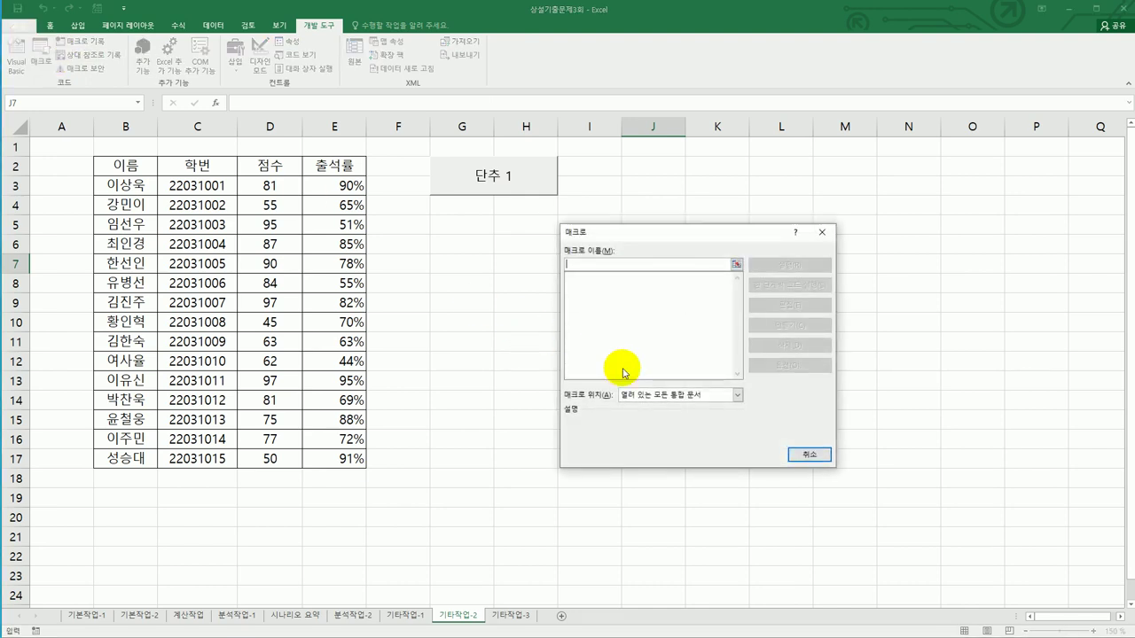
{"action": "left_click", "coordinate": [822, 232]}
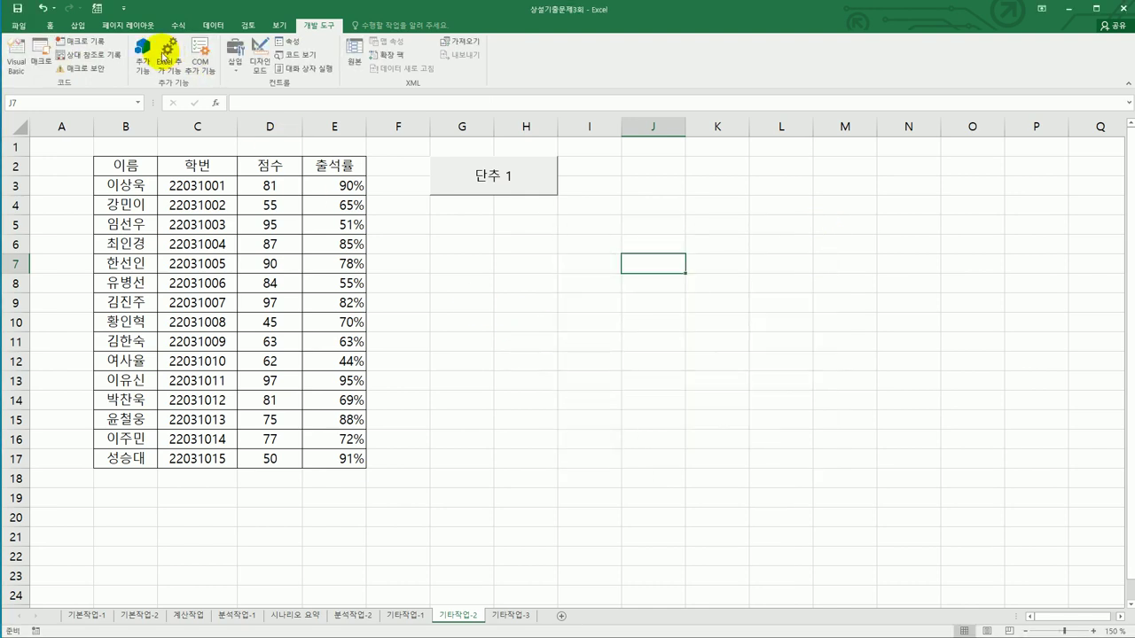
{"action": "left_click", "coordinate": [69, 41]}
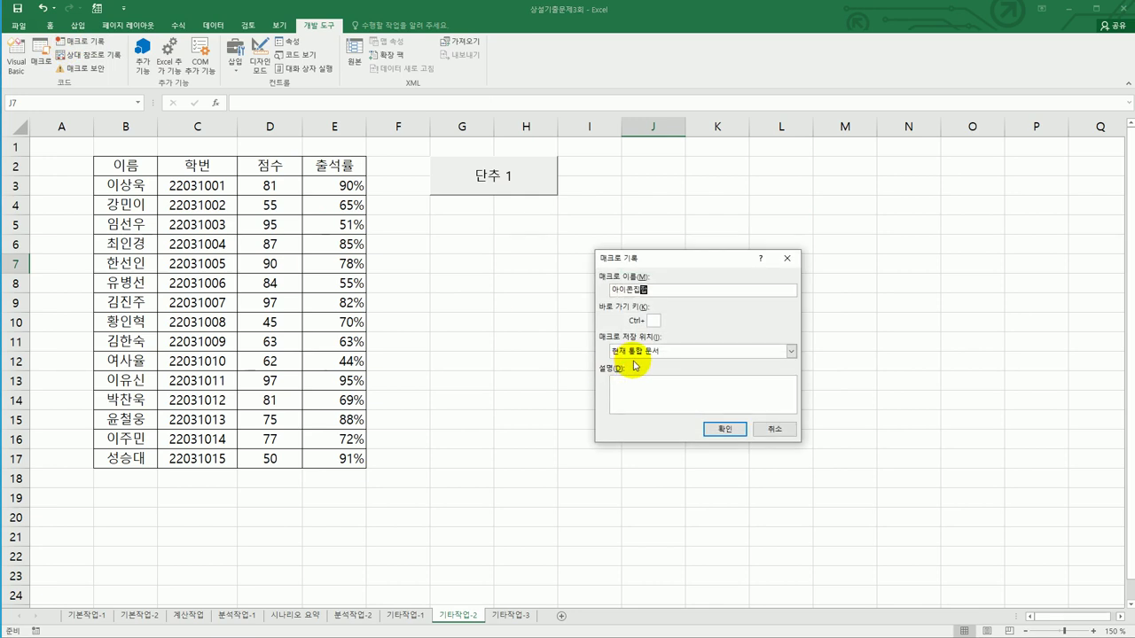
{"action": "left_click", "coordinate": [724, 429]}
Create a new conditional formatting rule for E3:E17 with the 아이콘 집합 format style and the 5가지 원(흑백) icons
{"action": "left_click_drag", "start_coordinate": [340, 185], "coordinate": [331, 463]}
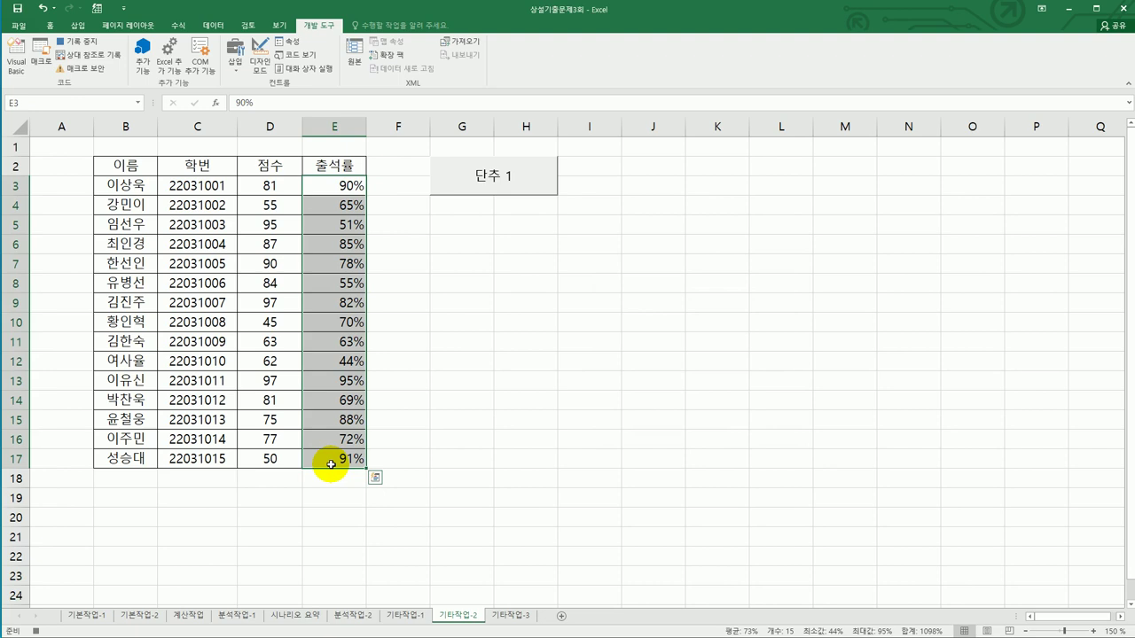
{"action": "left_click", "coordinate": [50, 25]}
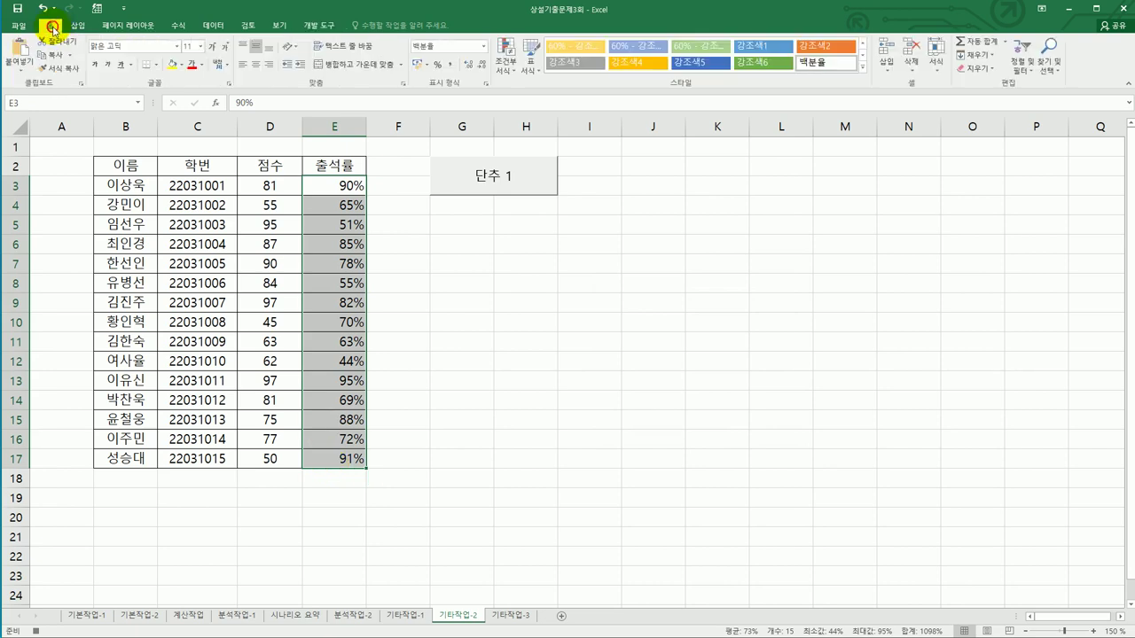
{"action": "left_click", "coordinate": [506, 59]}
{"action": "left_click", "coordinate": [559, 217]}
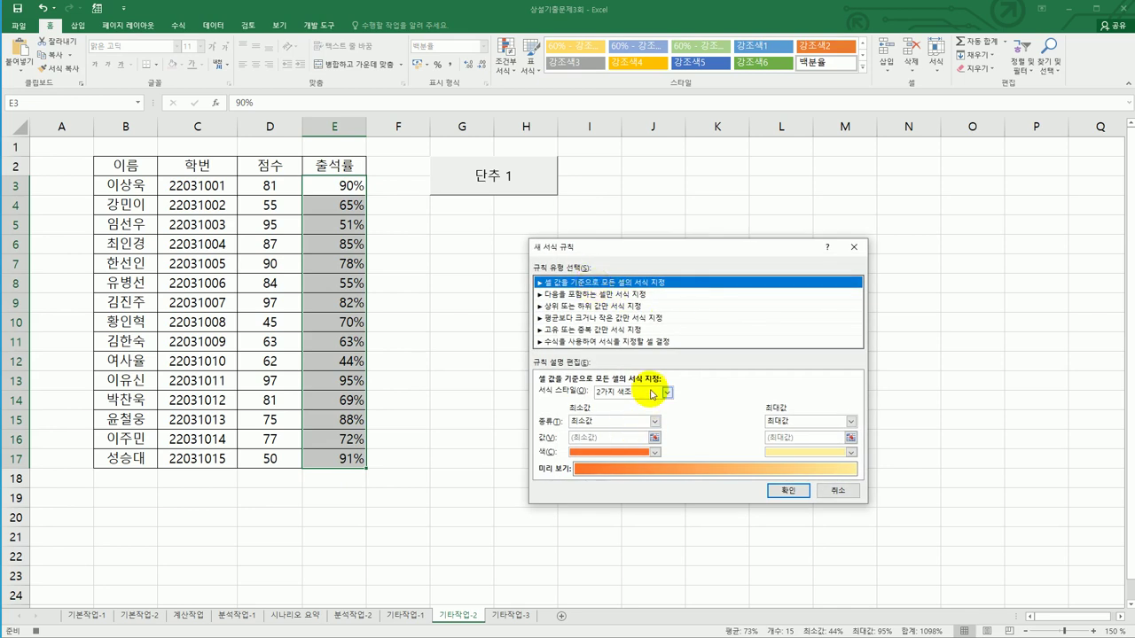
{"action": "left_click", "coordinate": [652, 391]}
{"action": "left_click", "coordinate": [640, 438]}
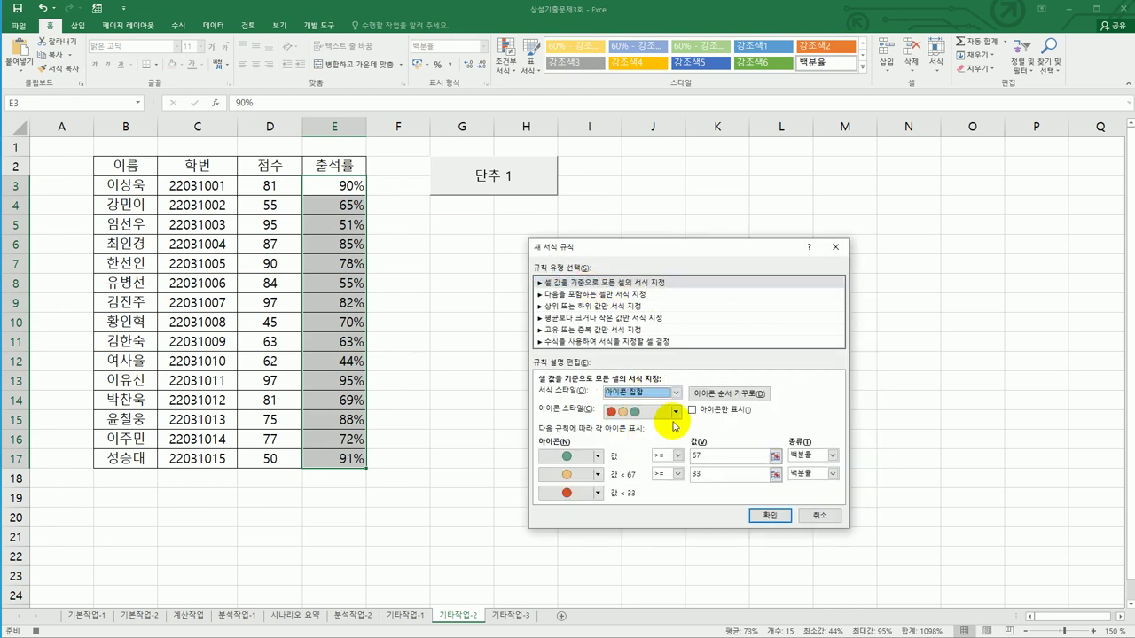
{"action": "left_click", "coordinate": [674, 412]}
{"action": "left_click_drag", "start_coordinate": [677, 457], "coordinate": [671, 502]}
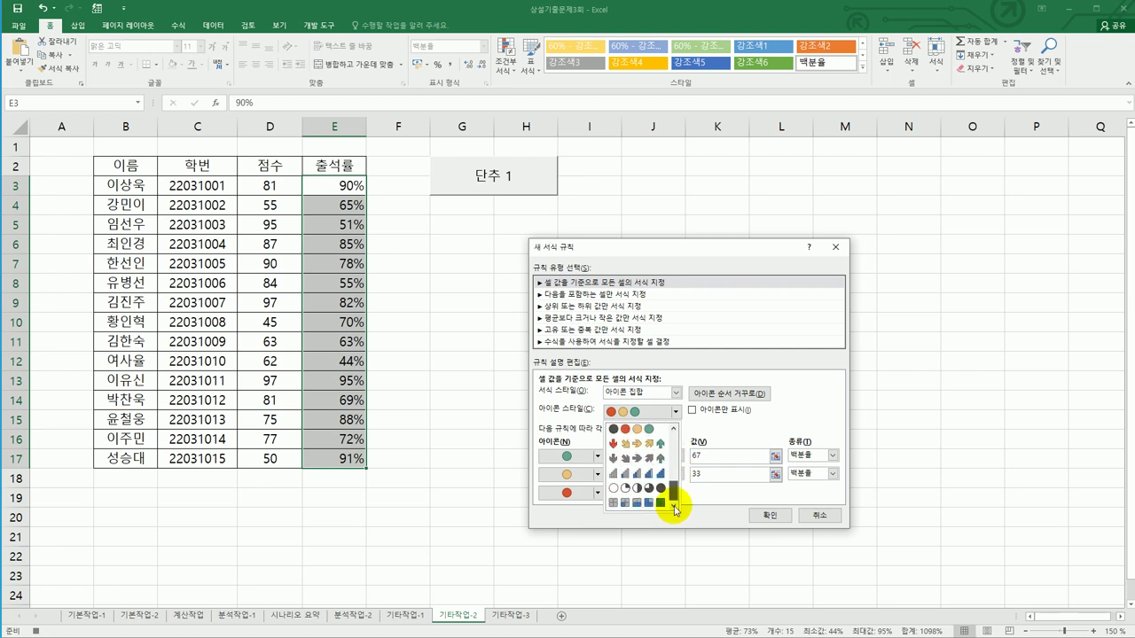
{"action": "left_click", "coordinate": [660, 496]}
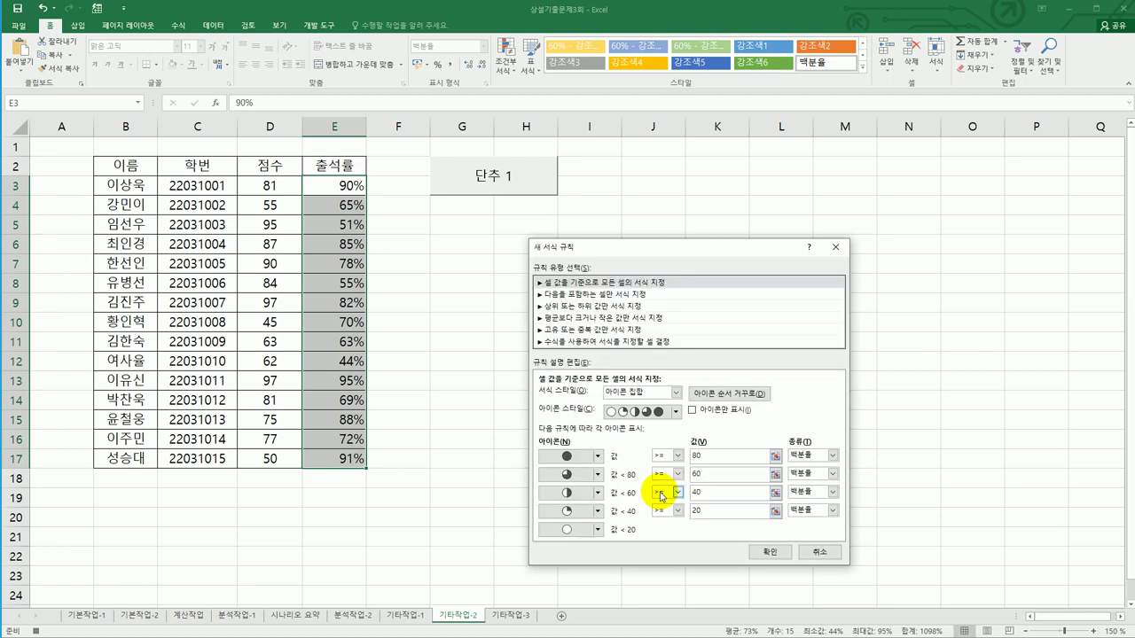
Change the value type of all four icon thresholds to 숫자
{"action": "left_click", "coordinate": [833, 455]}
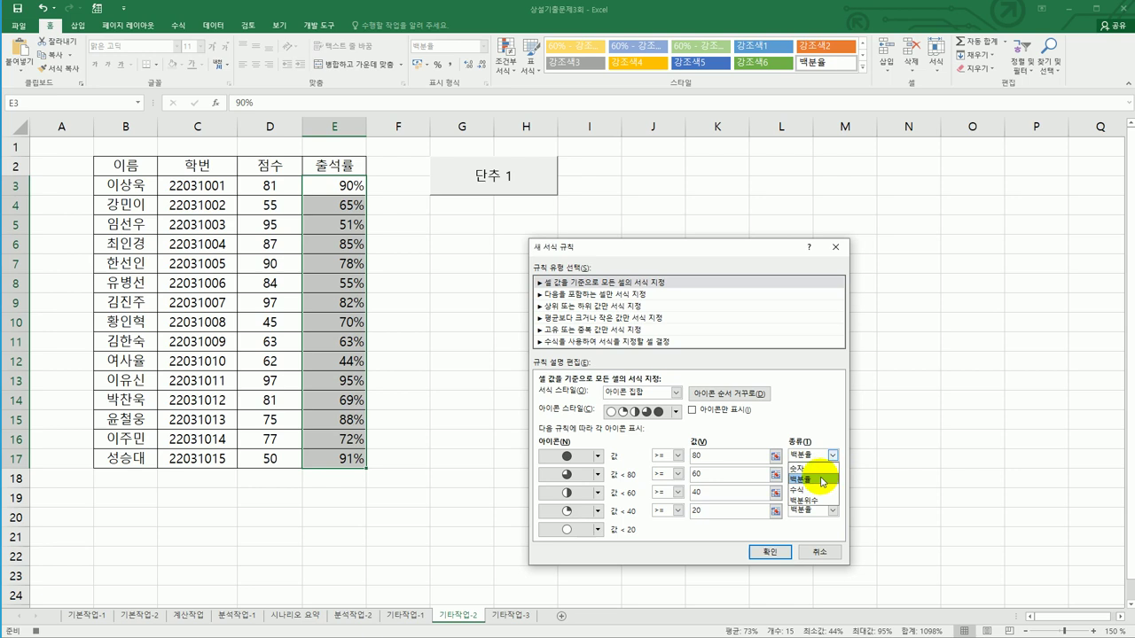
{"action": "left_click", "coordinate": [801, 468]}
{"action": "left_click", "coordinate": [831, 474]}
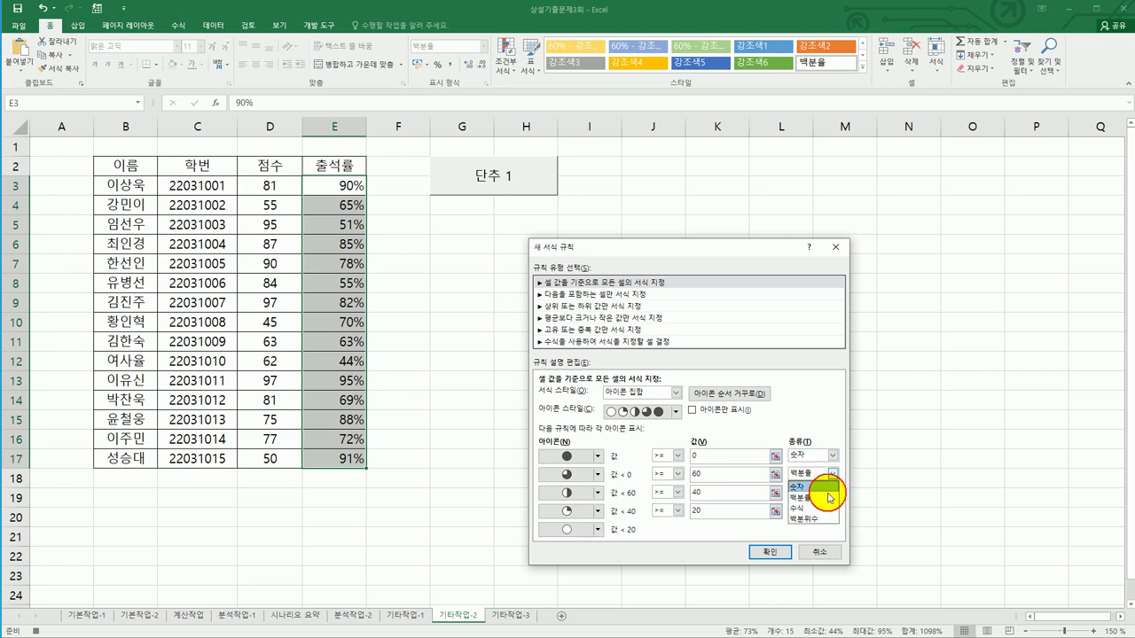
{"action": "left_click", "coordinate": [824, 487]}
{"action": "left_click", "coordinate": [830, 492]}
{"action": "left_click", "coordinate": [818, 505]}
{"action": "left_click", "coordinate": [831, 511]}
{"action": "left_click", "coordinate": [802, 523]}
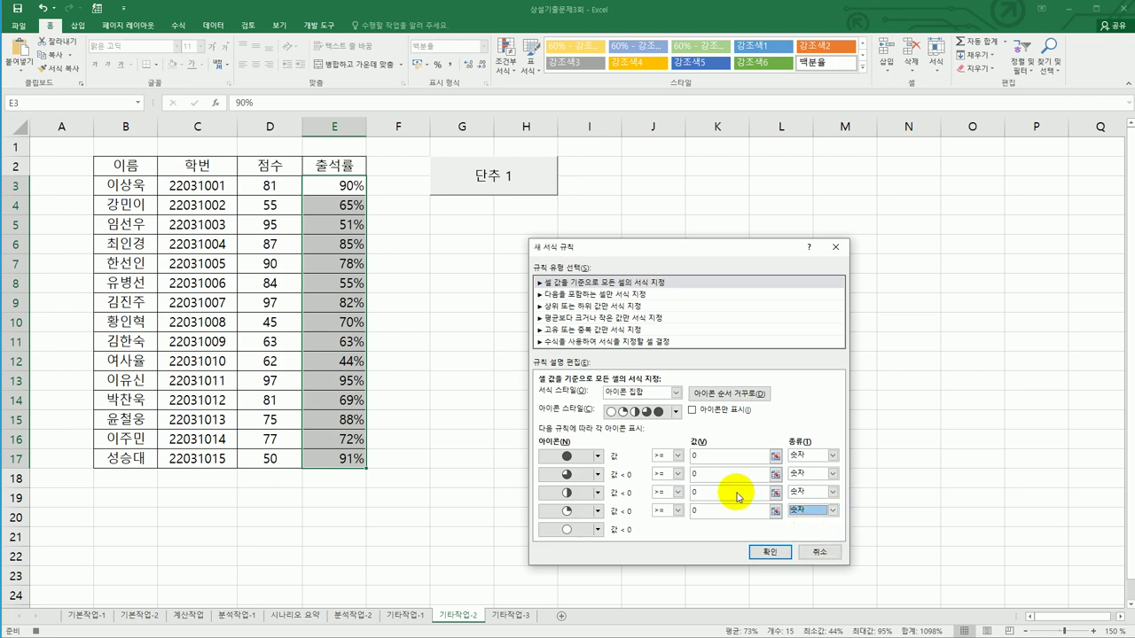
Set the thresholds of the first two icons to 0.9 and 0.7
{"action": "left_click", "coordinate": [717, 458]}
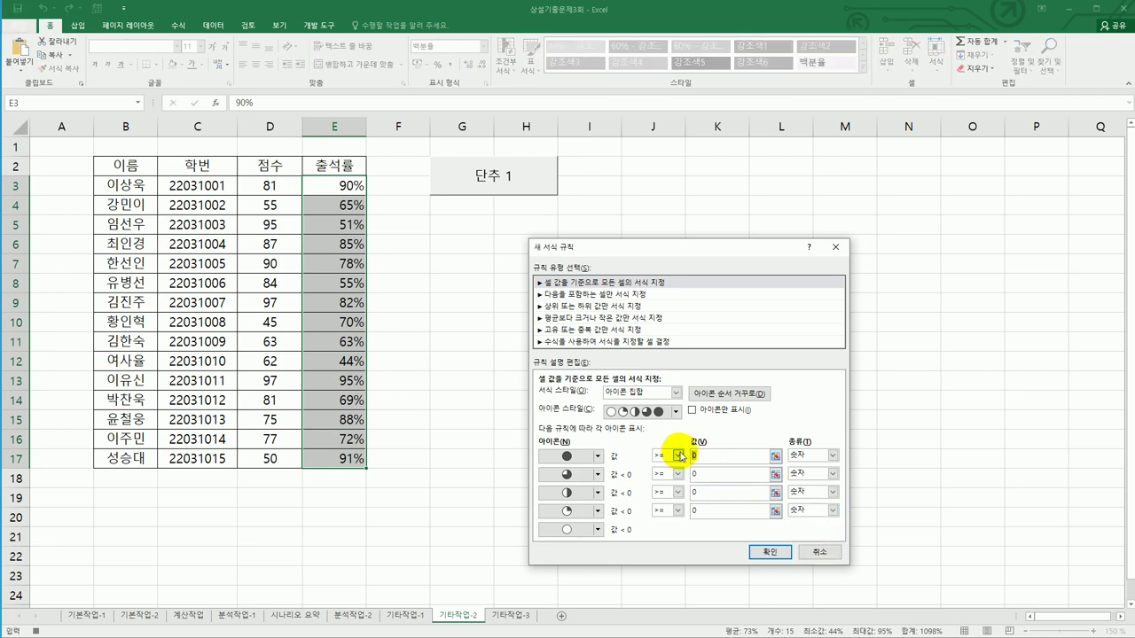
{"action": "type", "text": "0.9"}
{"action": "key", "text": "Tab"}
{"action": "left_click", "coordinate": [732, 475]}
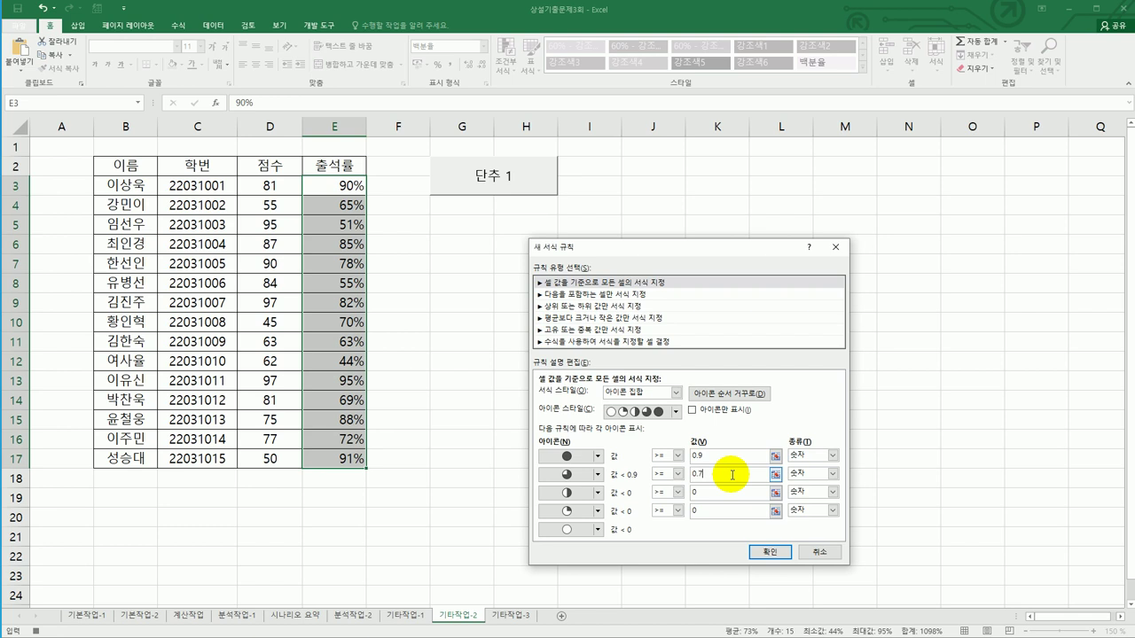
Complete the second icon's threshold as 0.7, change the third and fourth icons to the white circle, and apply the rule
{"action": "type", "text": ".7"}
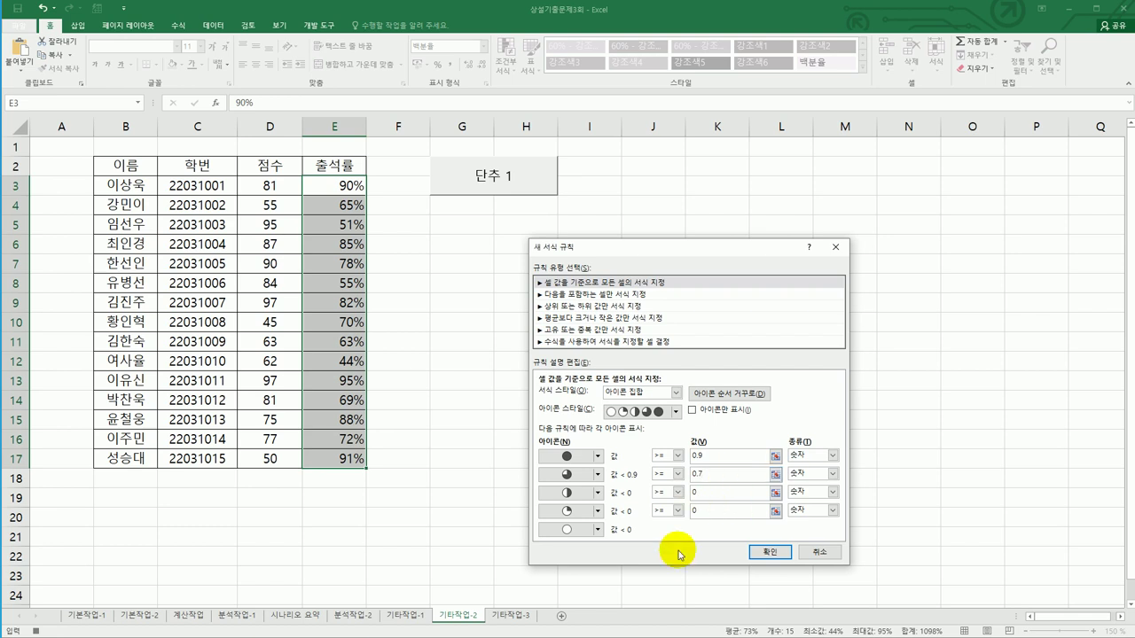
{"action": "left_click", "coordinate": [599, 493]}
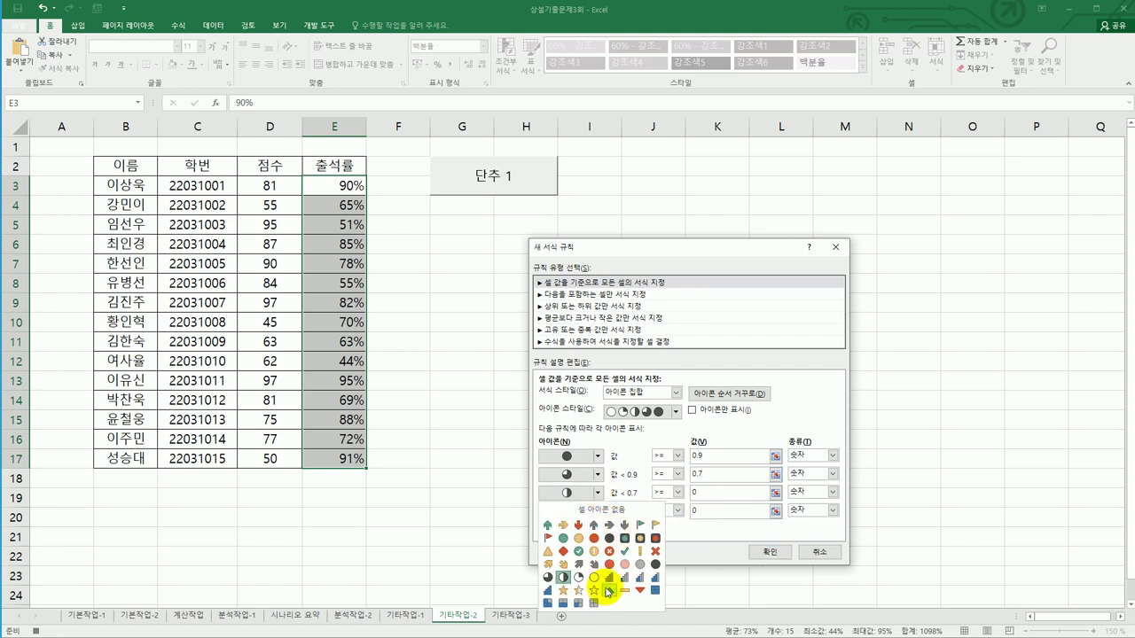
{"action": "left_click", "coordinate": [593, 578]}
{"action": "left_click", "coordinate": [598, 512]}
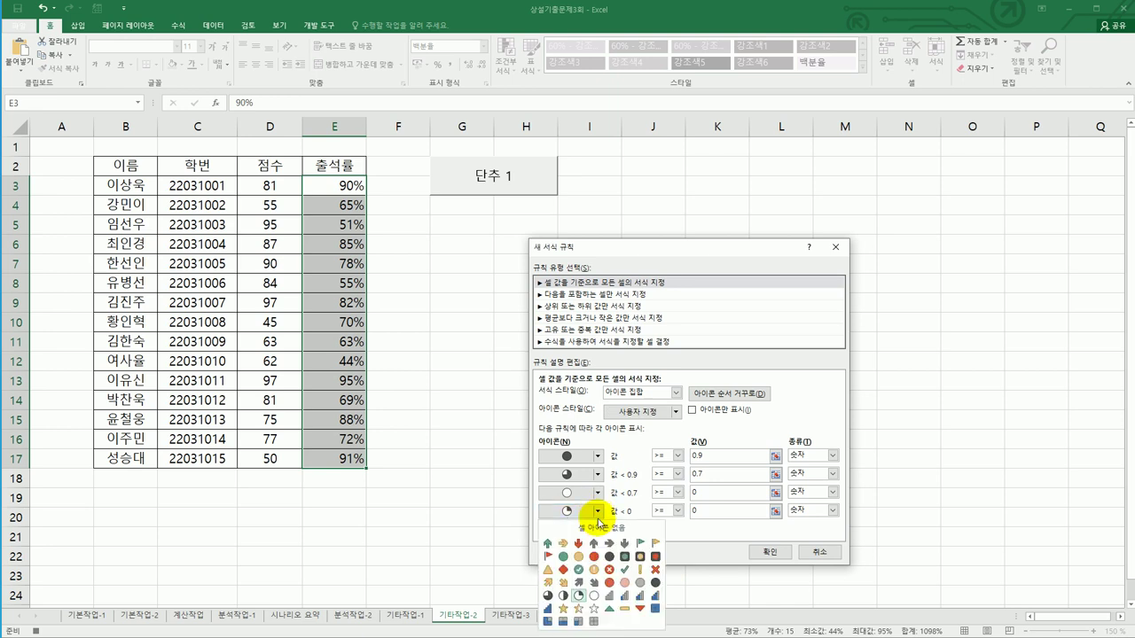
{"action": "left_click", "coordinate": [595, 598]}
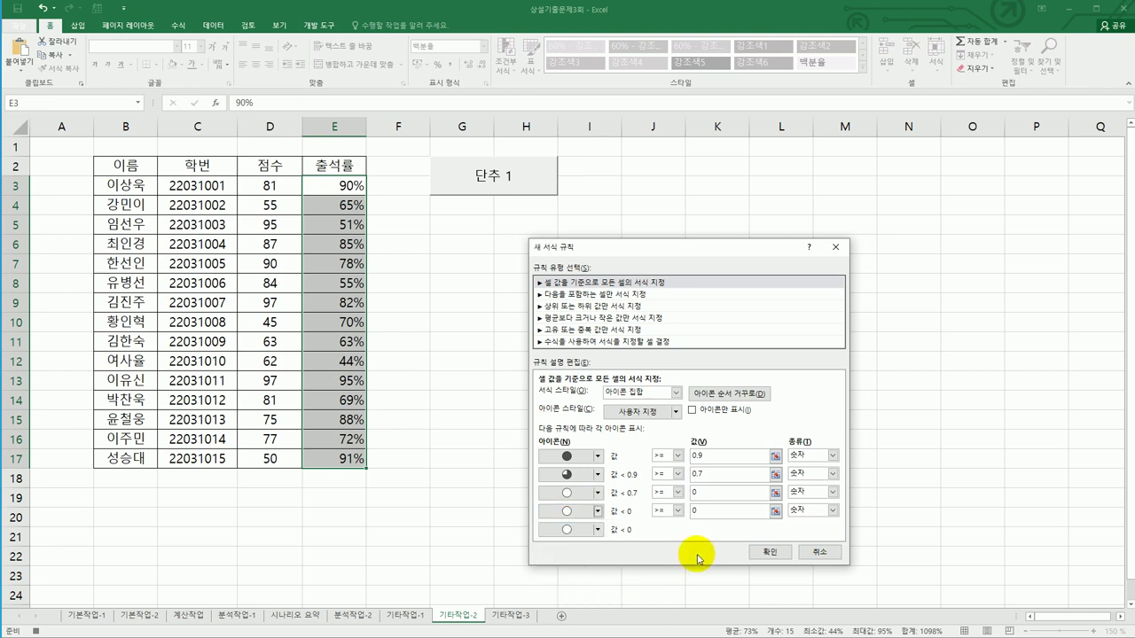
{"action": "left_click", "coordinate": [769, 551]}
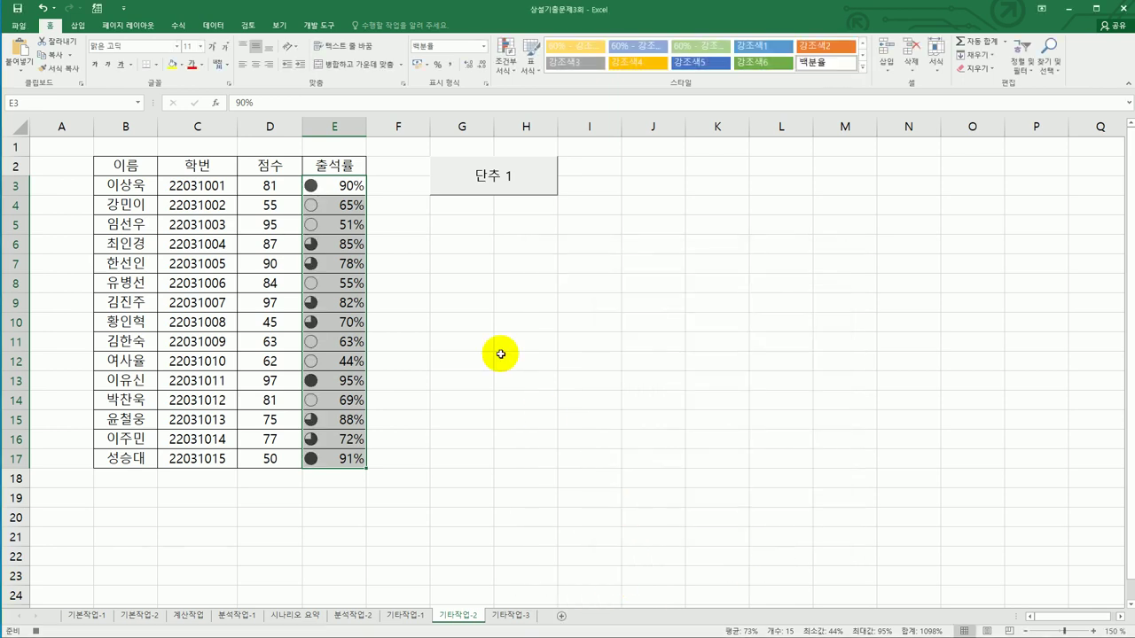
Deselect the formatted range by selecting cell E16 and stop recording the 아이콘집합 macro
{"action": "left_click", "coordinate": [328, 326]}
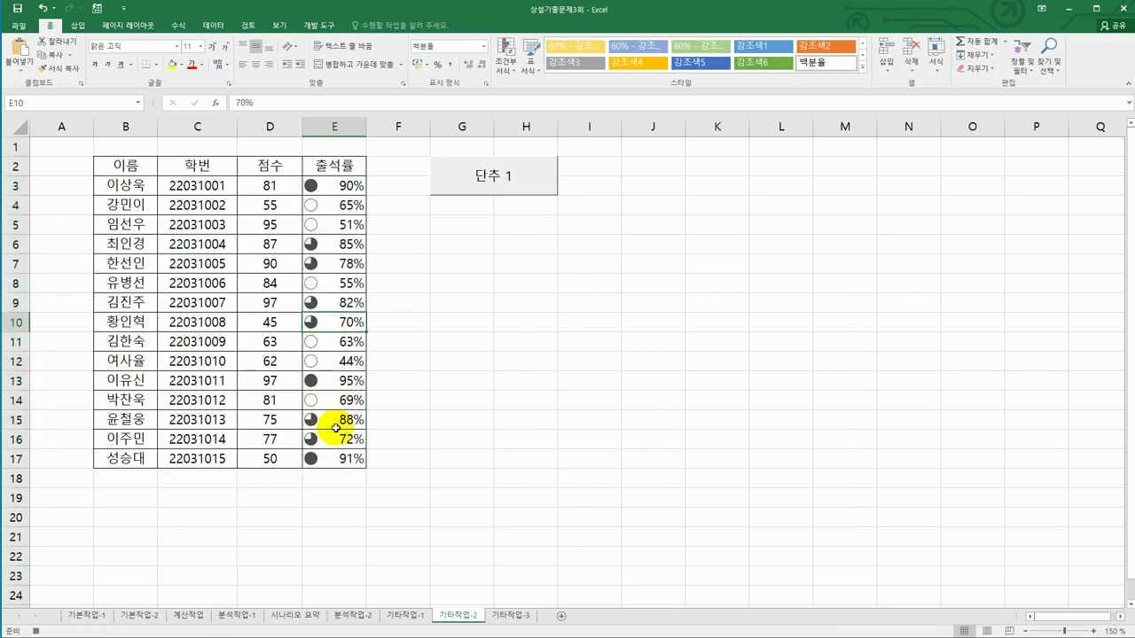
{"action": "left_click", "coordinate": [337, 443]}
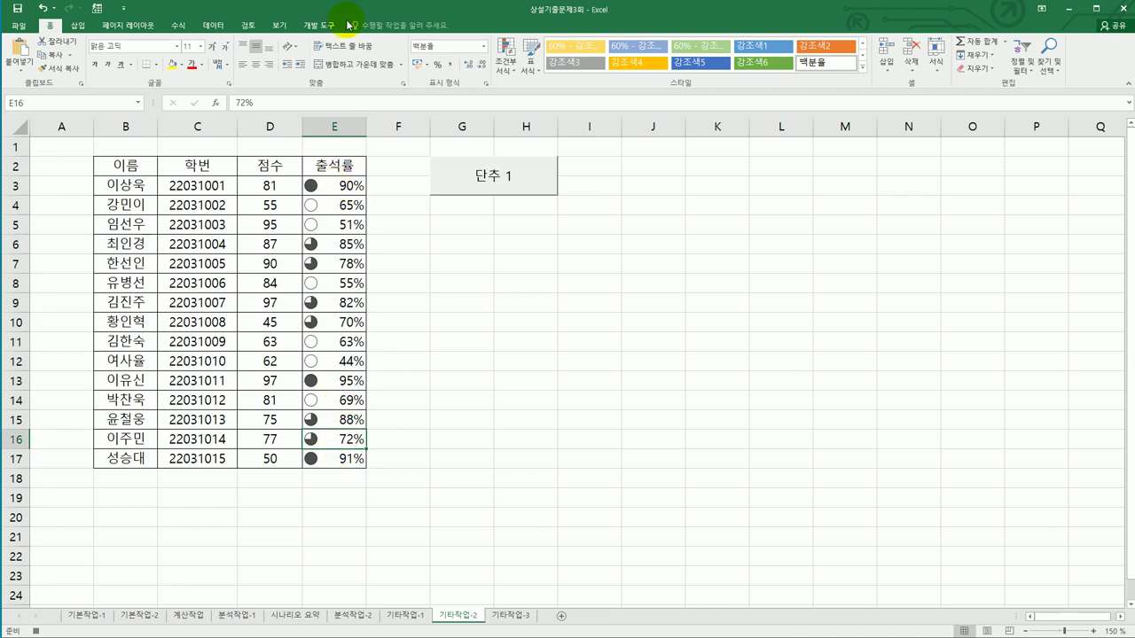
{"action": "left_click", "coordinate": [319, 25]}
{"action": "left_click", "coordinate": [93, 45]}
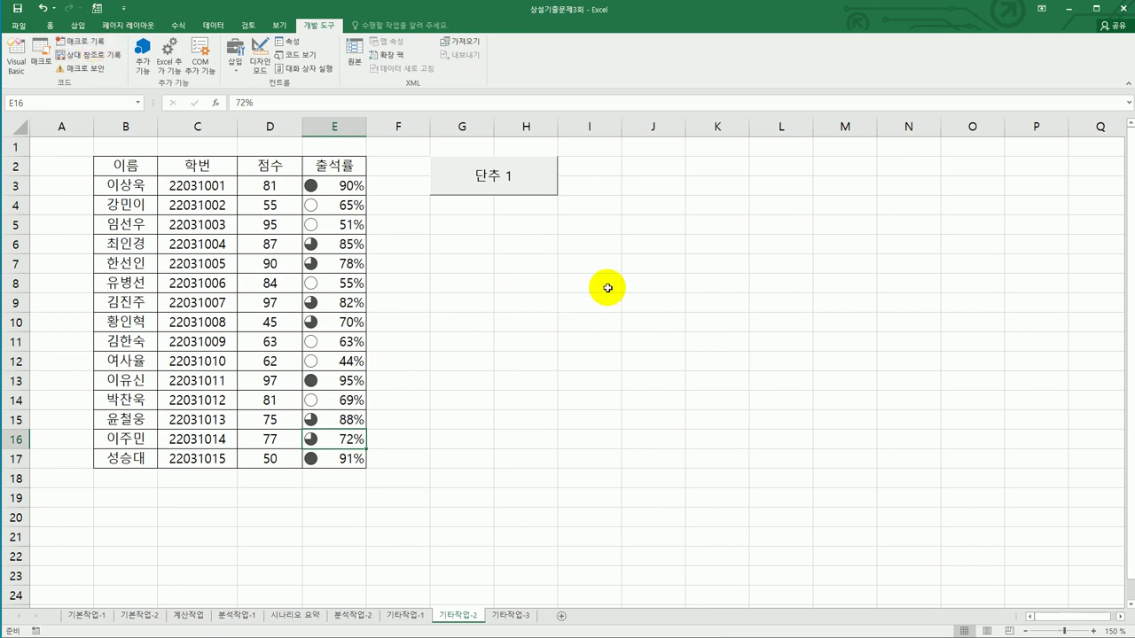
Assign the 아이콘집합 macro to the button over G2:H3
{"action": "right_click", "coordinate": [501, 187]}
{"action": "left_click", "coordinate": [549, 280]}
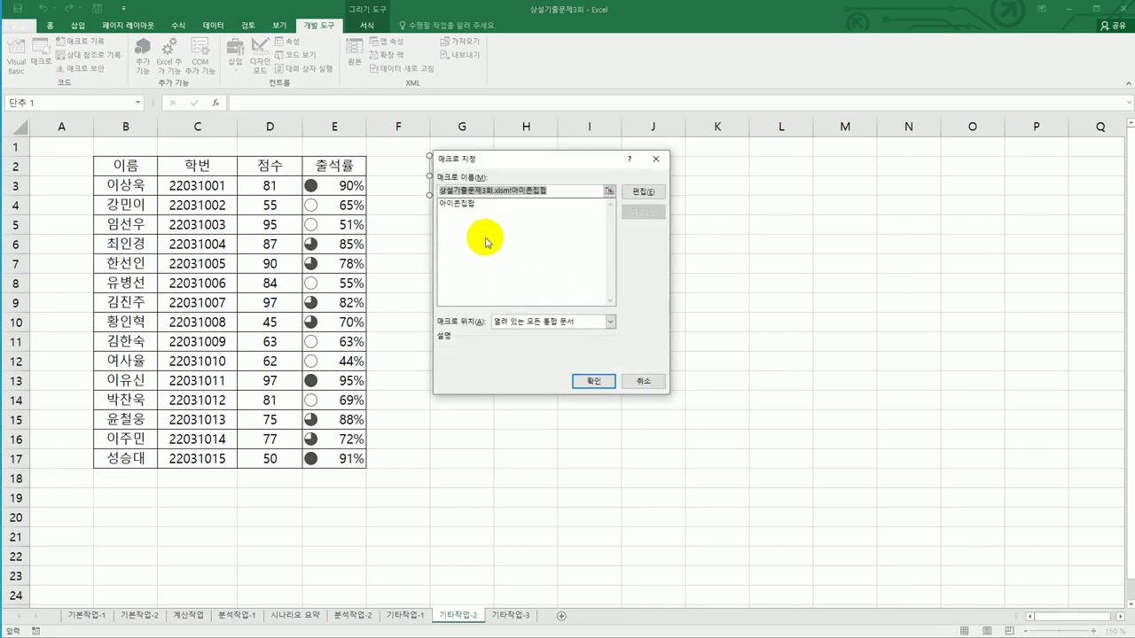
{"action": "left_click", "coordinate": [465, 203]}
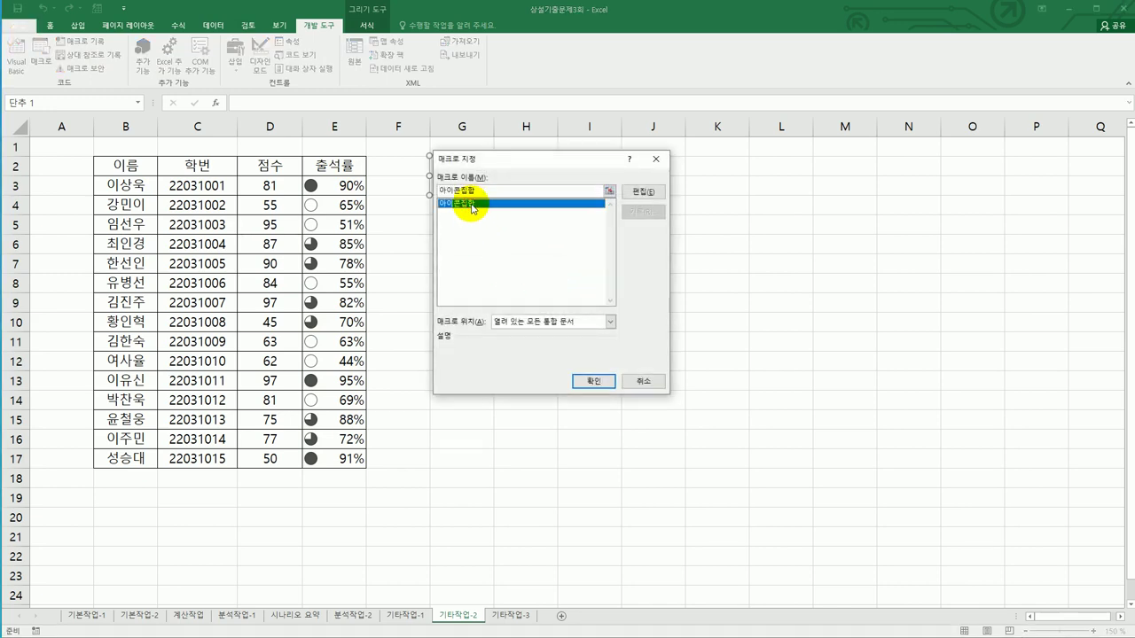
{"action": "left_click", "coordinate": [585, 381]}
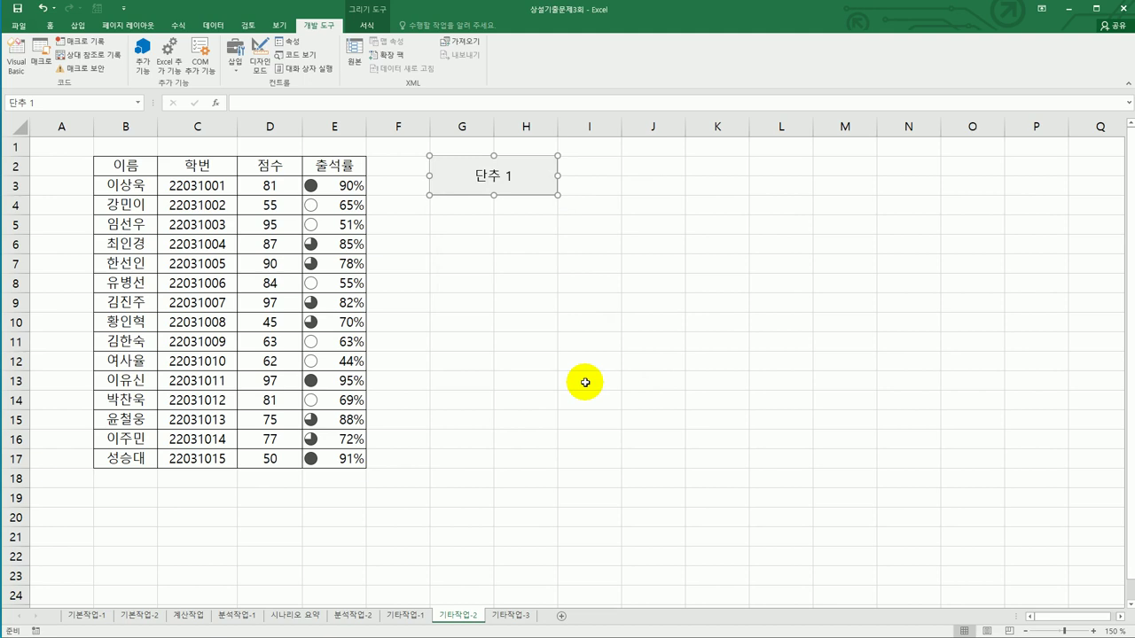
Change the button's text to 아이콘집합 and check the workbook's macro list
{"action": "right_click", "coordinate": [477, 171]}
{"action": "left_click", "coordinate": [512, 219]}
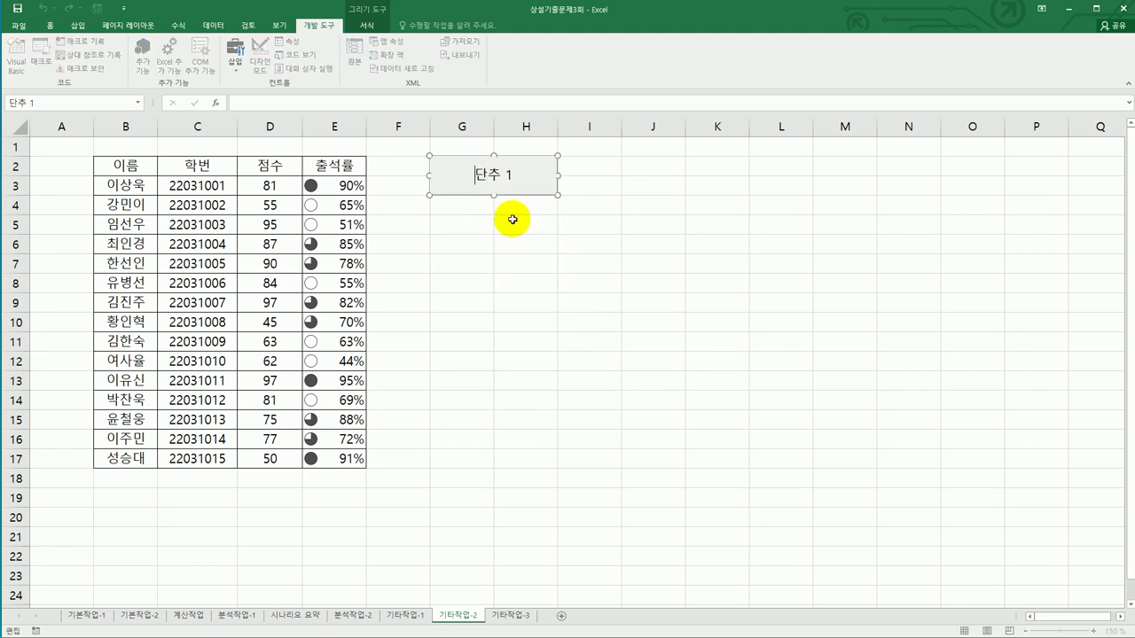
{"action": "key", "text": "ctrl+a"}
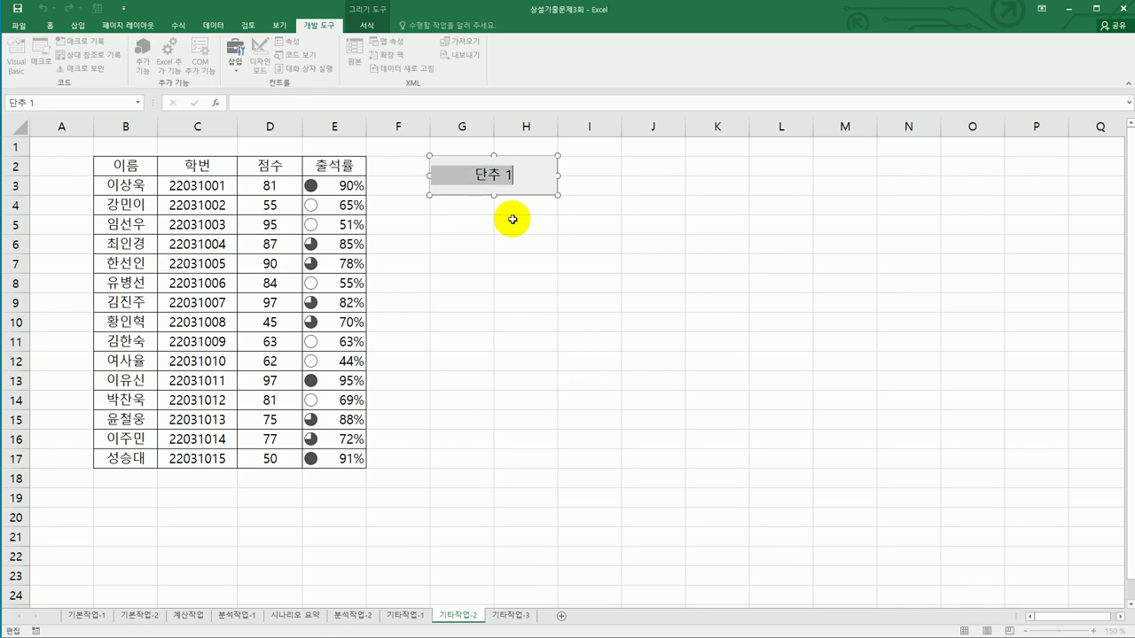
{"action": "type", "text": "아"}
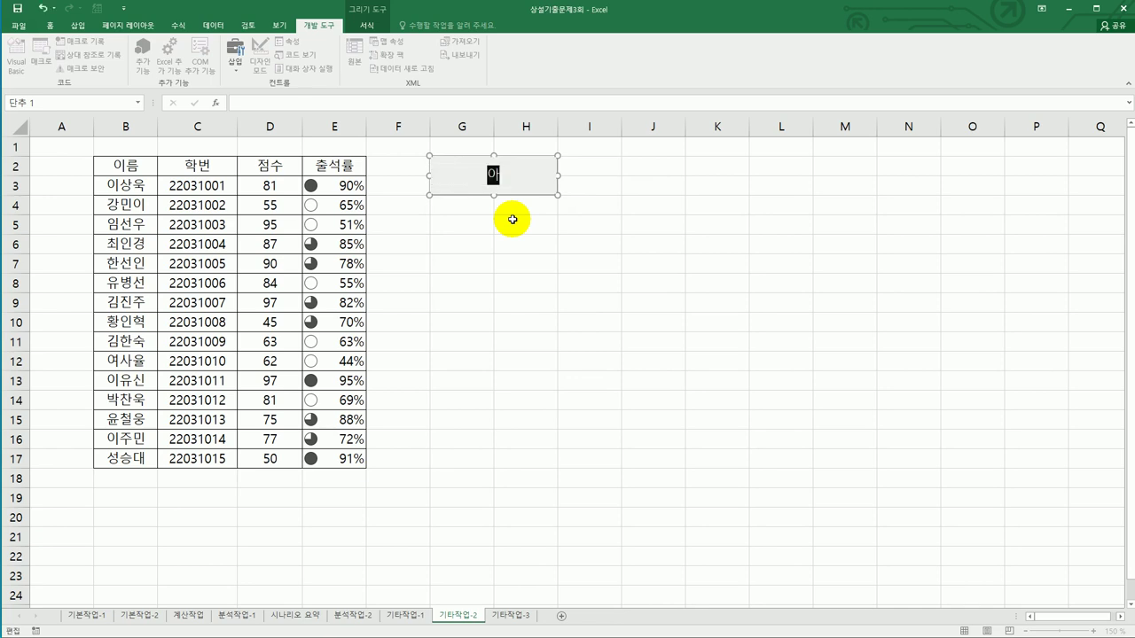
{"action": "type", "text": "이콘집합"}
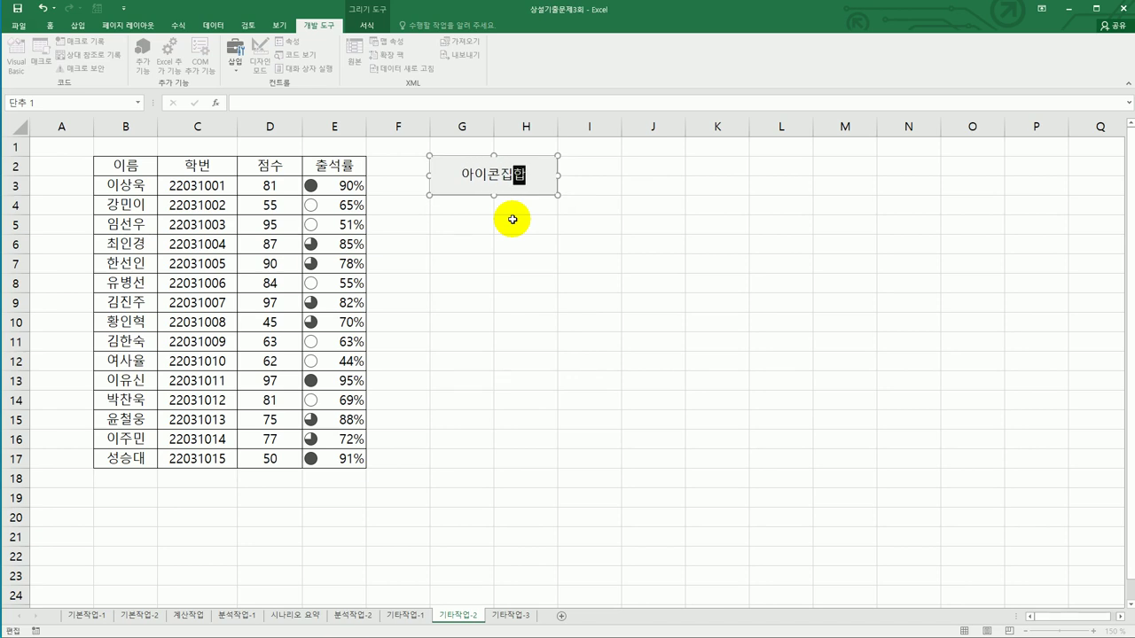
{"action": "left_click", "coordinate": [512, 219]}
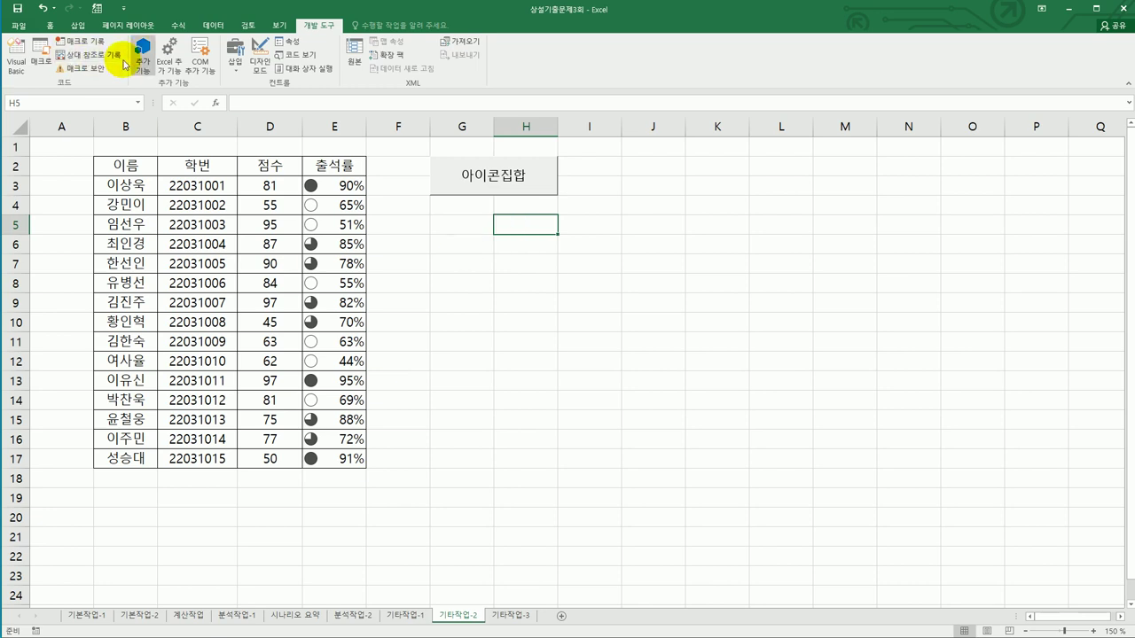
{"action": "left_click", "coordinate": [43, 57]}
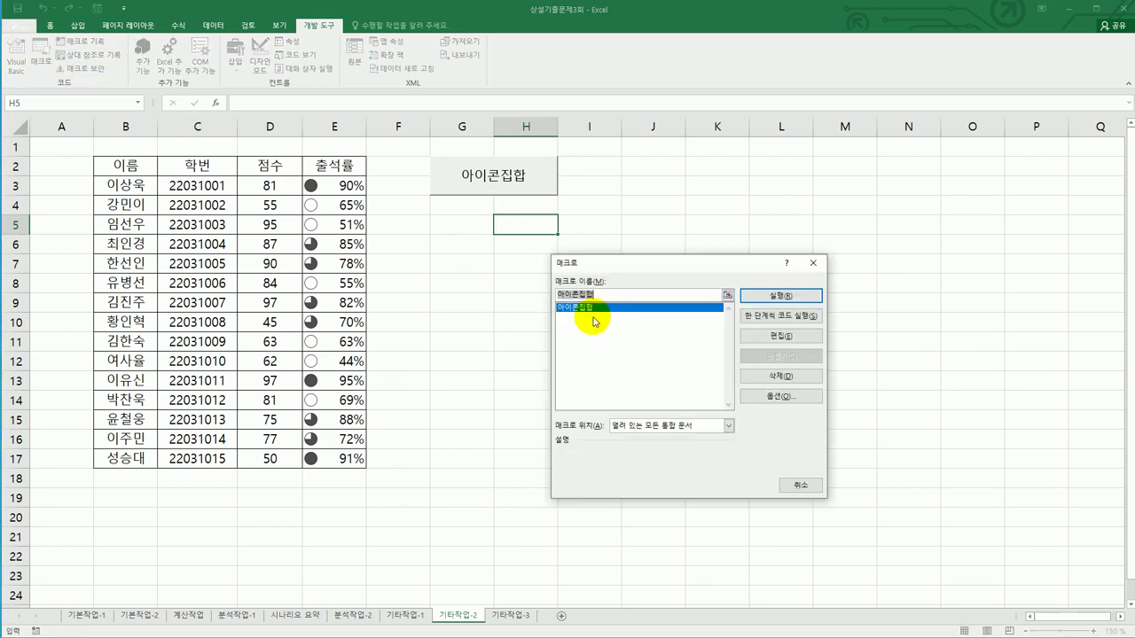
{"action": "left_click", "coordinate": [813, 263]}
{"action": "left_click", "coordinate": [812, 345]}
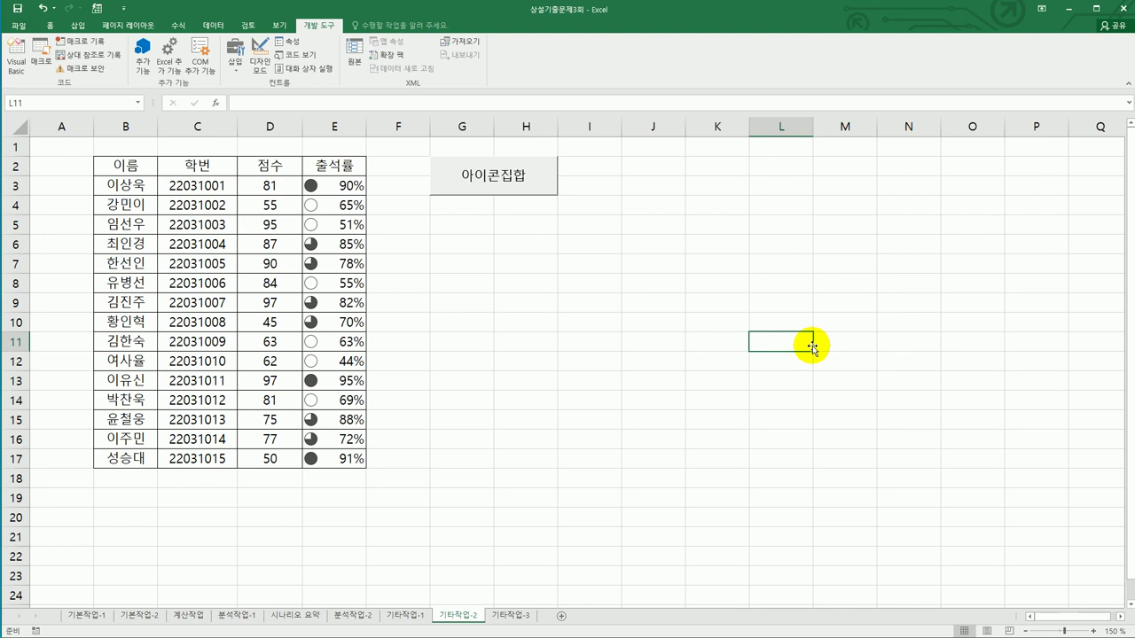
Insert a form button over G5:H6 and start recording a macro named 반쪽별 for it in the current workbook (현재 통합 문서)
{"action": "left_click", "coordinate": [235, 60]}
{"action": "left_click", "coordinate": [230, 95]}
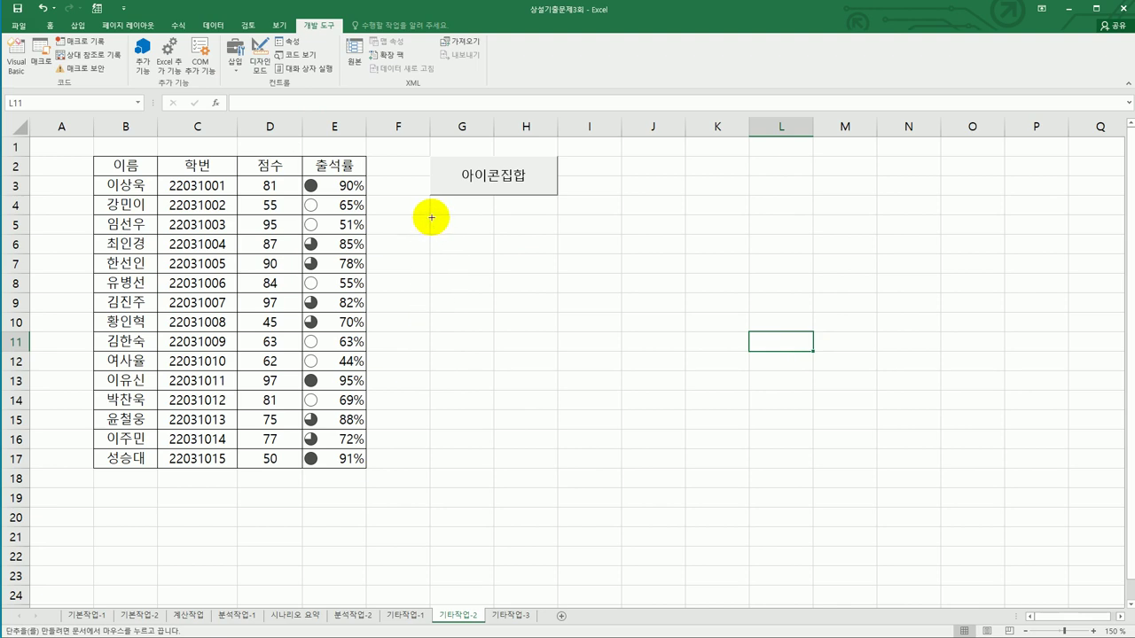
{"action": "left_click_drag", "start_coordinate": [431, 216], "coordinate": [529, 250]}
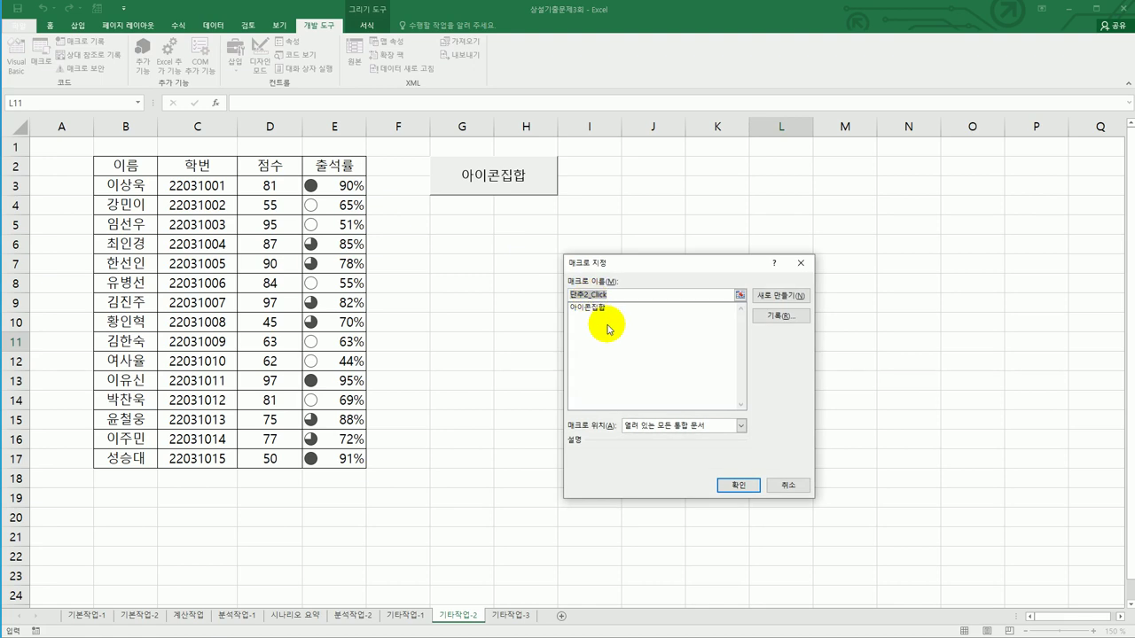
{"action": "type", "text": "아"}
{"action": "type", "text": "쪽별"}
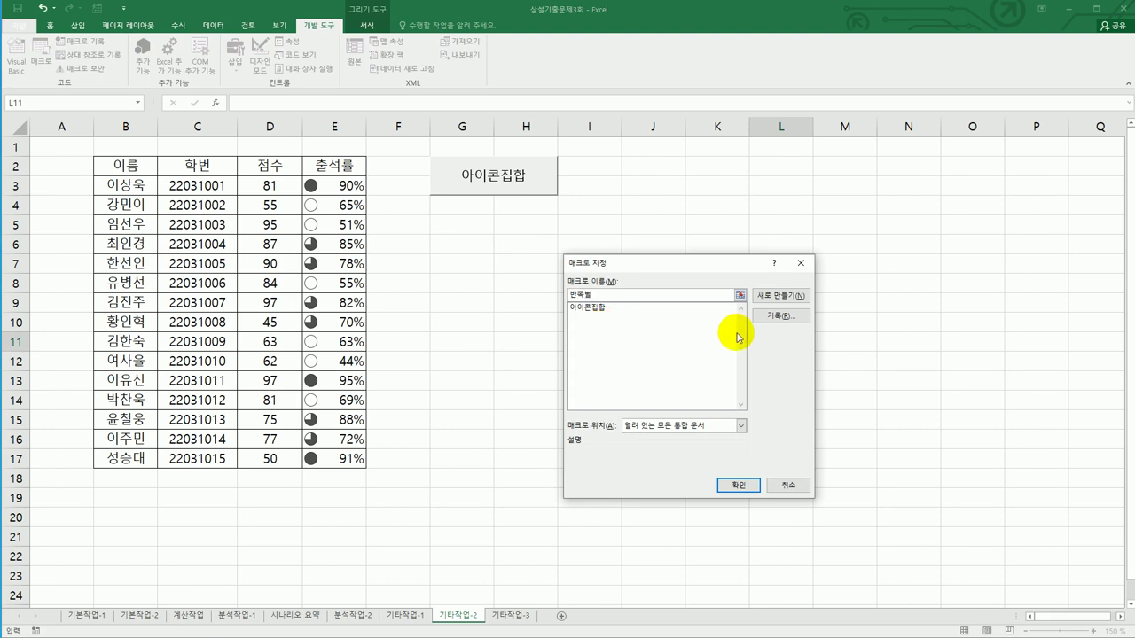
{"action": "left_click", "coordinate": [764, 316]}
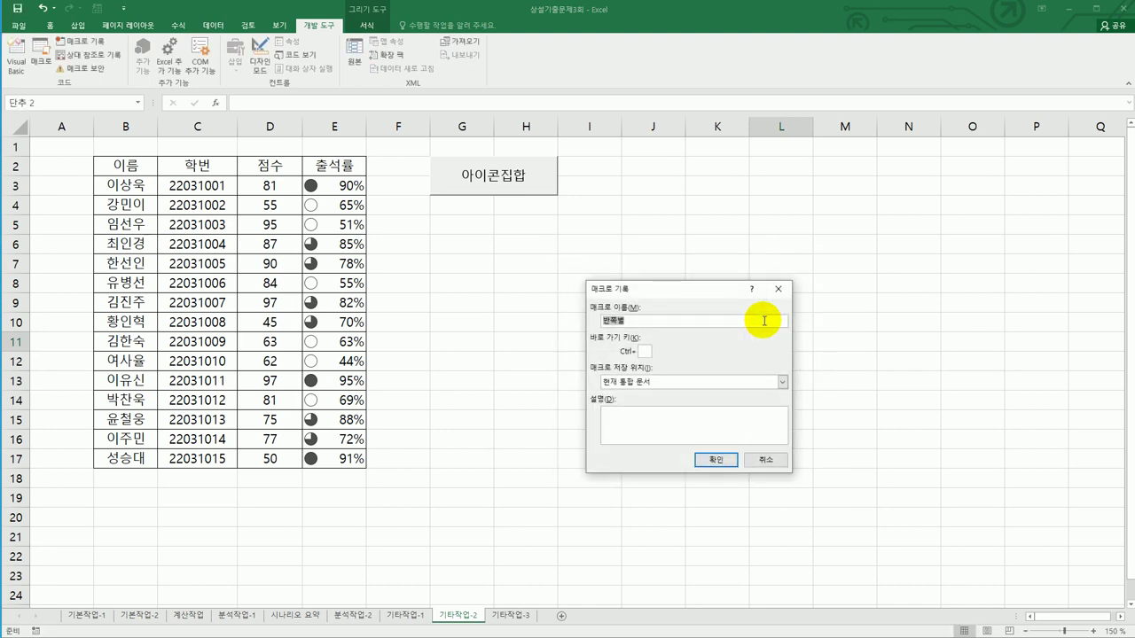
{"action": "left_click", "coordinate": [716, 459]}
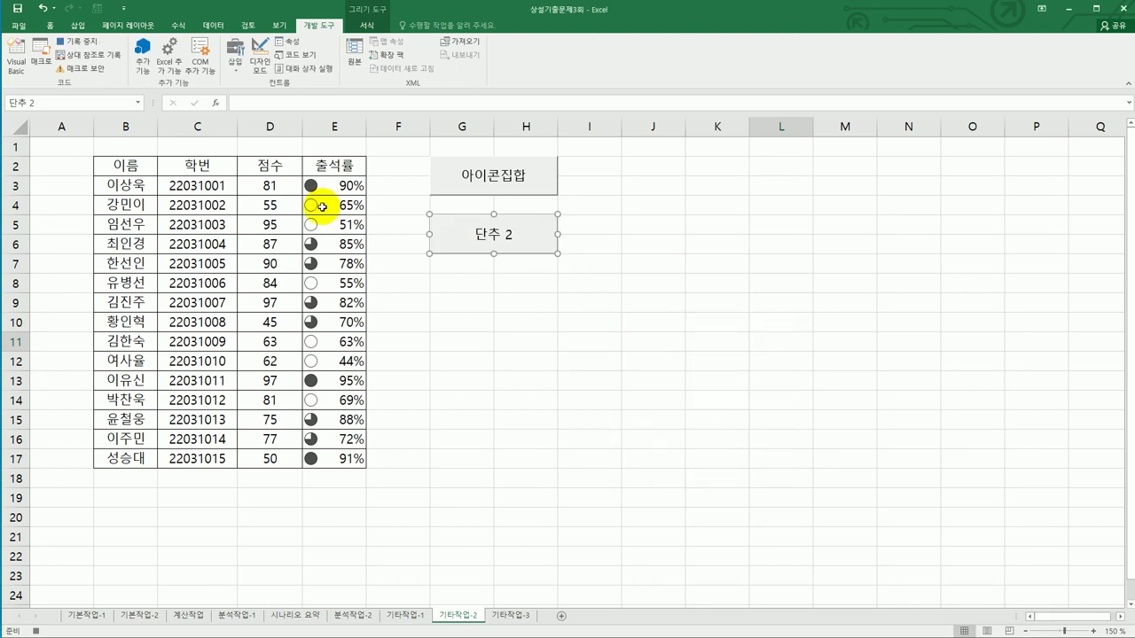
Create a new conditional formatting rule for D3:D17 with the 아이콘 집합 format style and the three-star icons
{"action": "left_click_drag", "start_coordinate": [277, 185], "coordinate": [273, 461]}
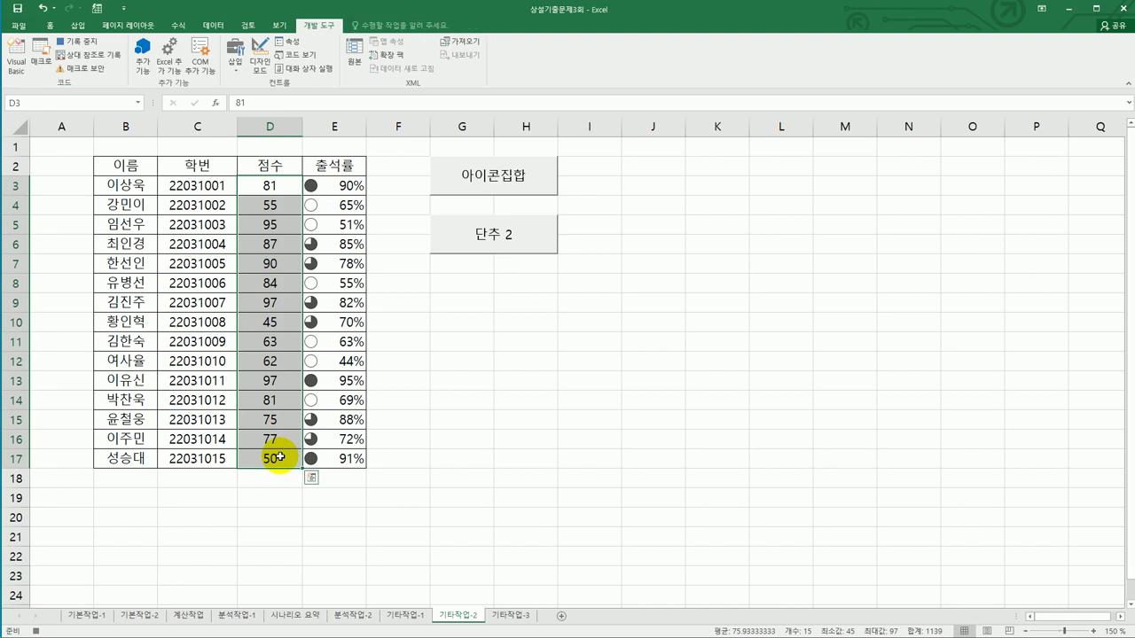
{"action": "left_click", "coordinate": [50, 25]}
{"action": "left_click", "coordinate": [512, 73]}
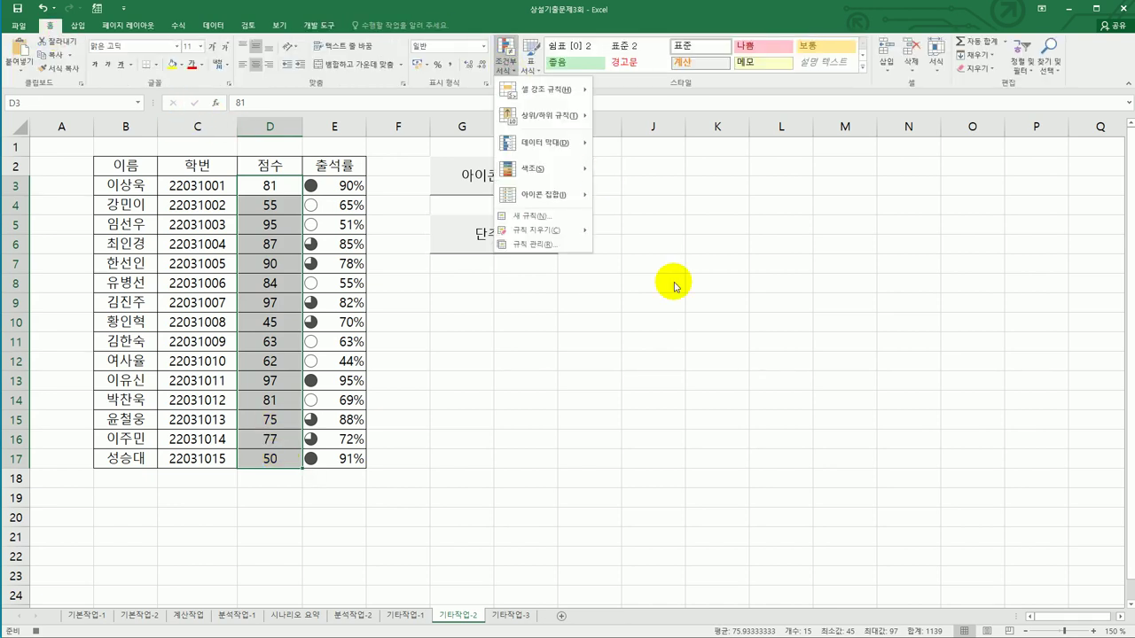
{"action": "left_click", "coordinate": [543, 222]}
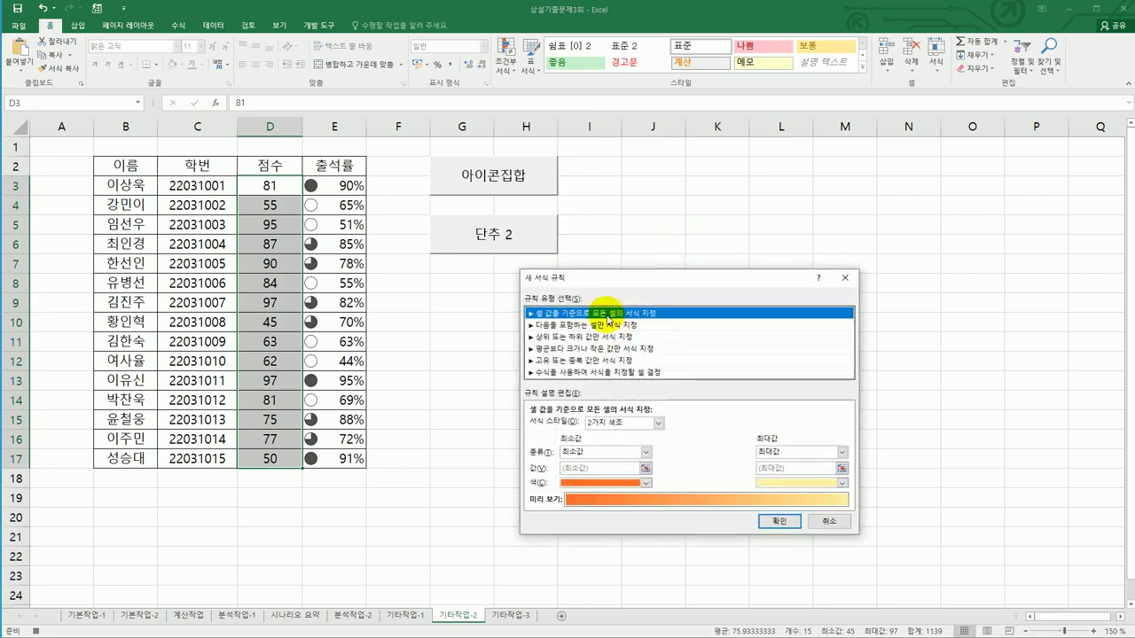
{"action": "left_click_drag", "start_coordinate": [640, 282], "coordinate": [723, 182]}
{"action": "left_click", "coordinate": [742, 324]}
{"action": "left_click", "coordinate": [718, 367]}
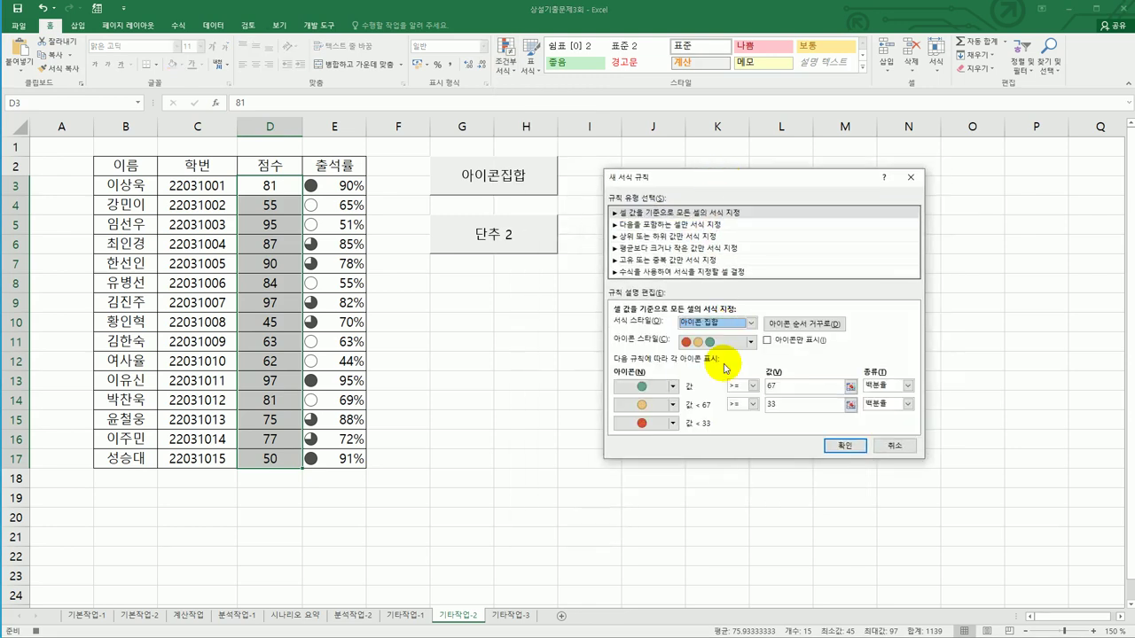
{"action": "left_click", "coordinate": [749, 344]}
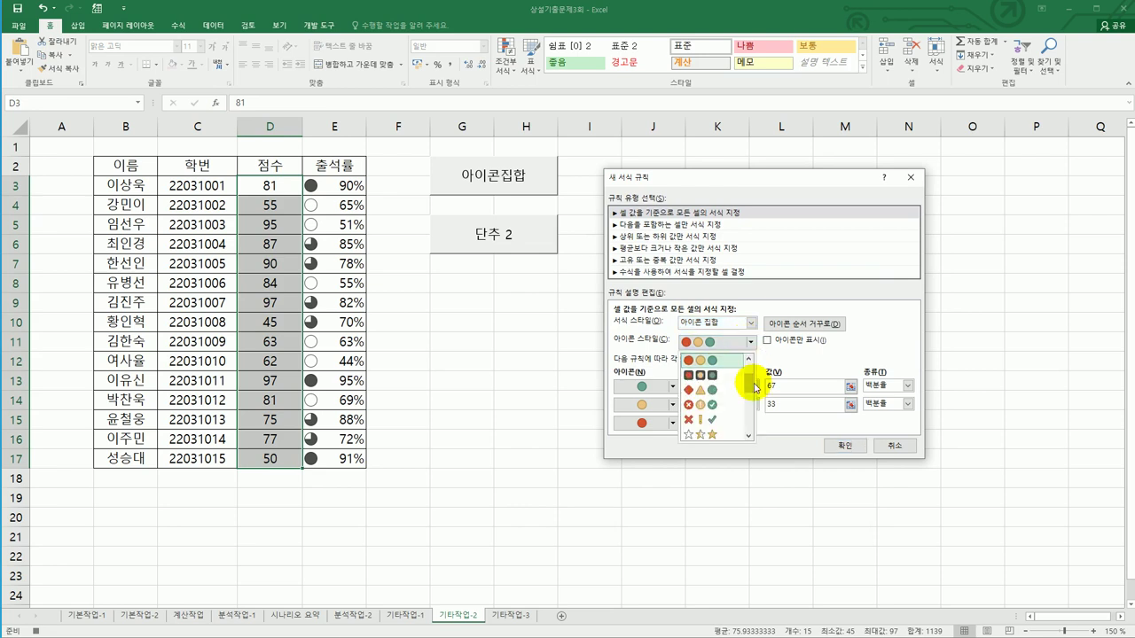
{"action": "left_click", "coordinate": [733, 434]}
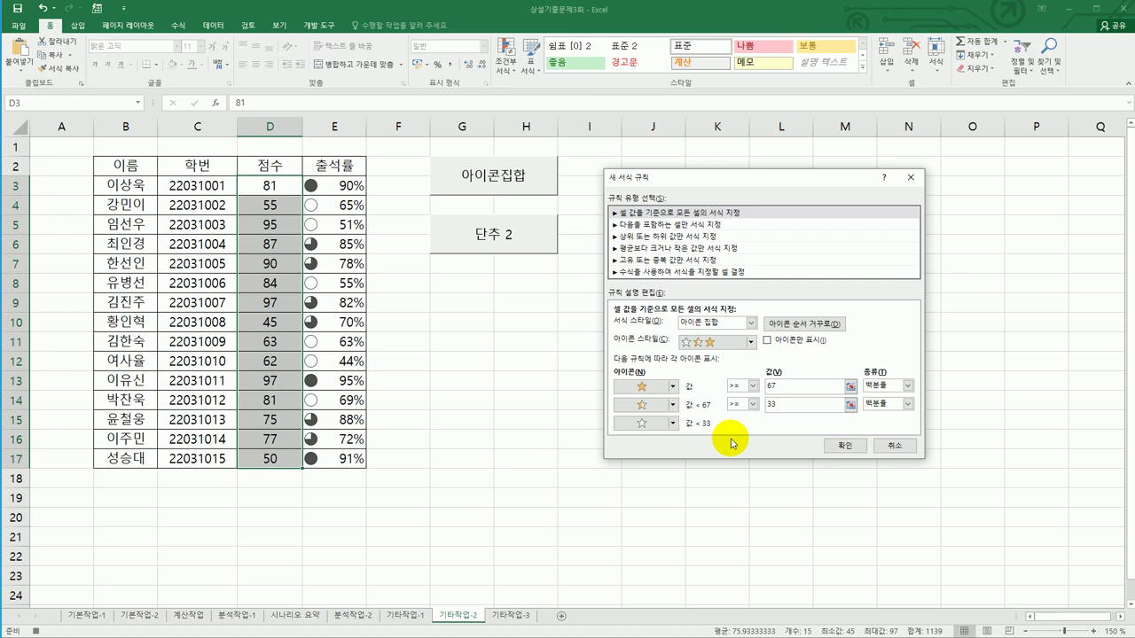
Set both star icon thresholds to the 숫자 type with values 80 and 60, and apply the rule
{"action": "left_click", "coordinate": [908, 386]}
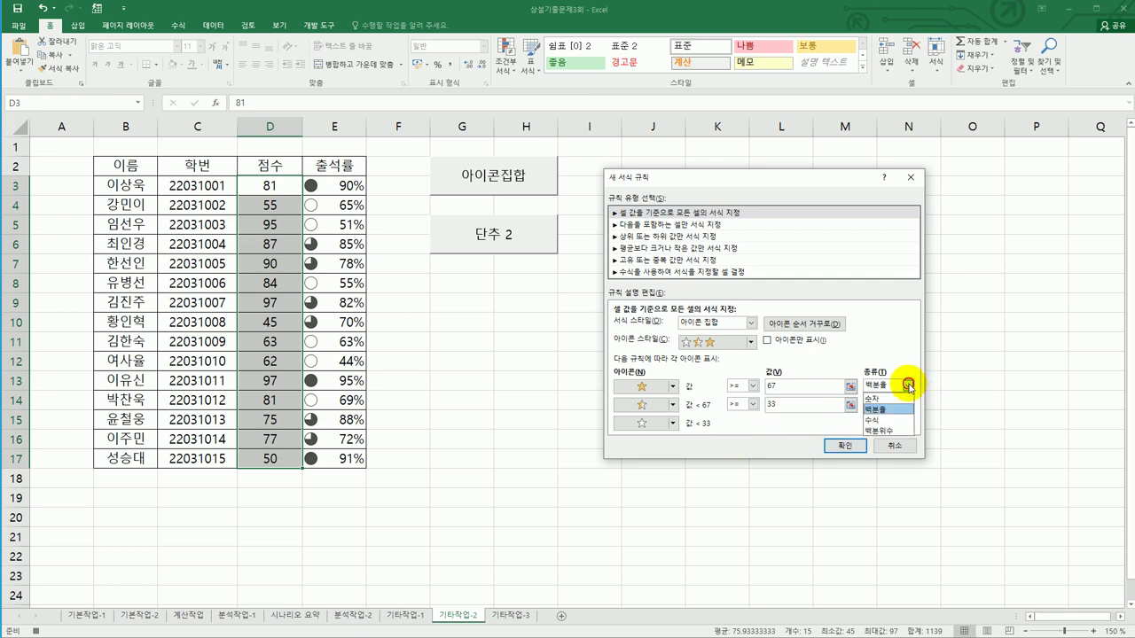
{"action": "left_click", "coordinate": [872, 399]}
{"action": "left_click", "coordinate": [907, 404]}
{"action": "left_click", "coordinate": [896, 418]}
{"action": "left_click", "coordinate": [793, 387]}
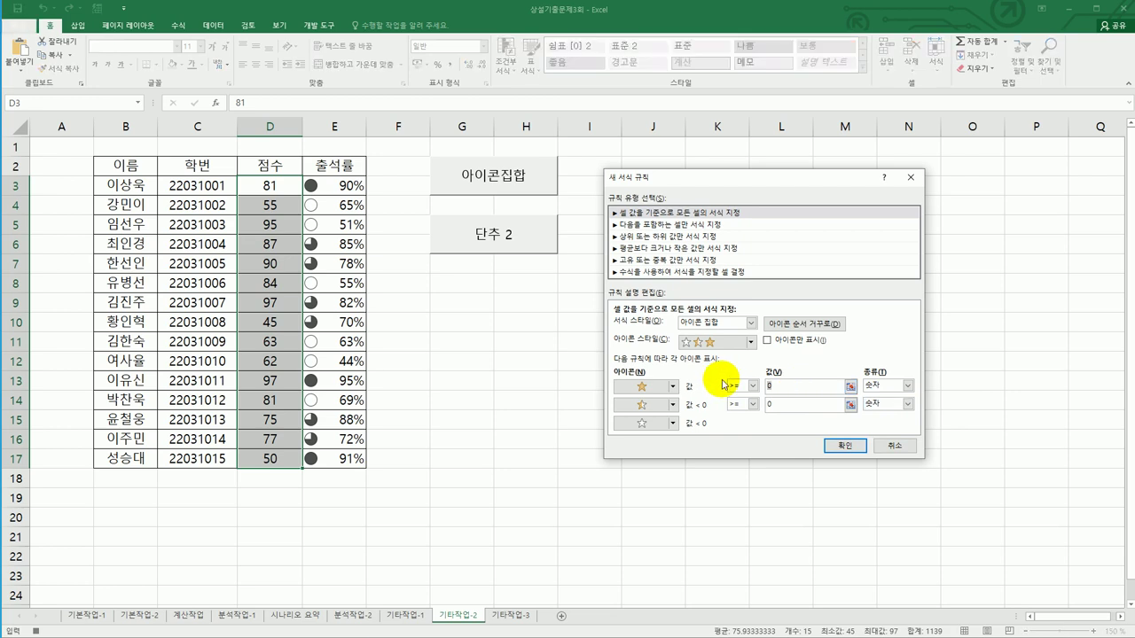
{"action": "type", "text": "80"}
{"action": "double_click", "coordinate": [769, 404]}
{"action": "type", "text": "60"}
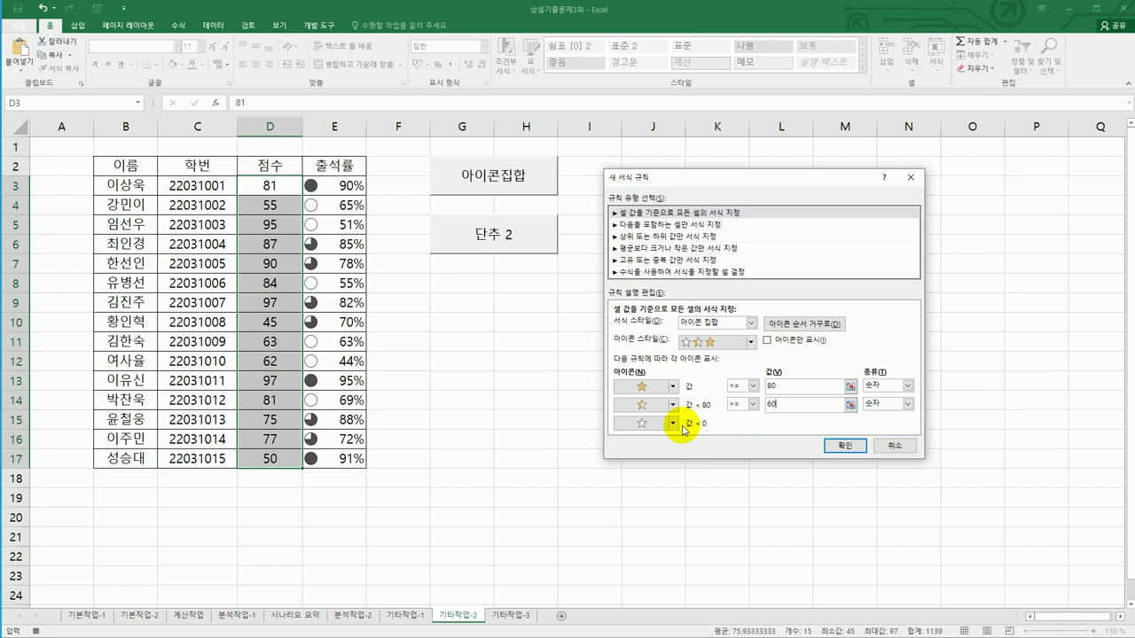
{"action": "left_click", "coordinate": [843, 445]}
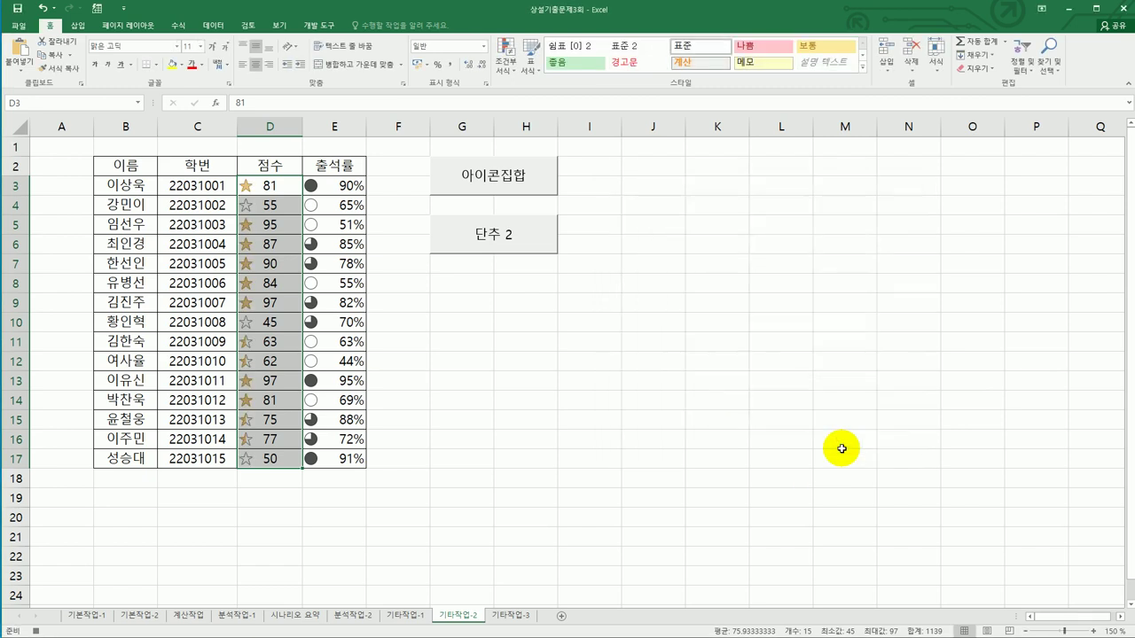
Select cell D17 to clear the range selection and stop recording the 반쪽별 macro
{"action": "left_click", "coordinate": [290, 459]}
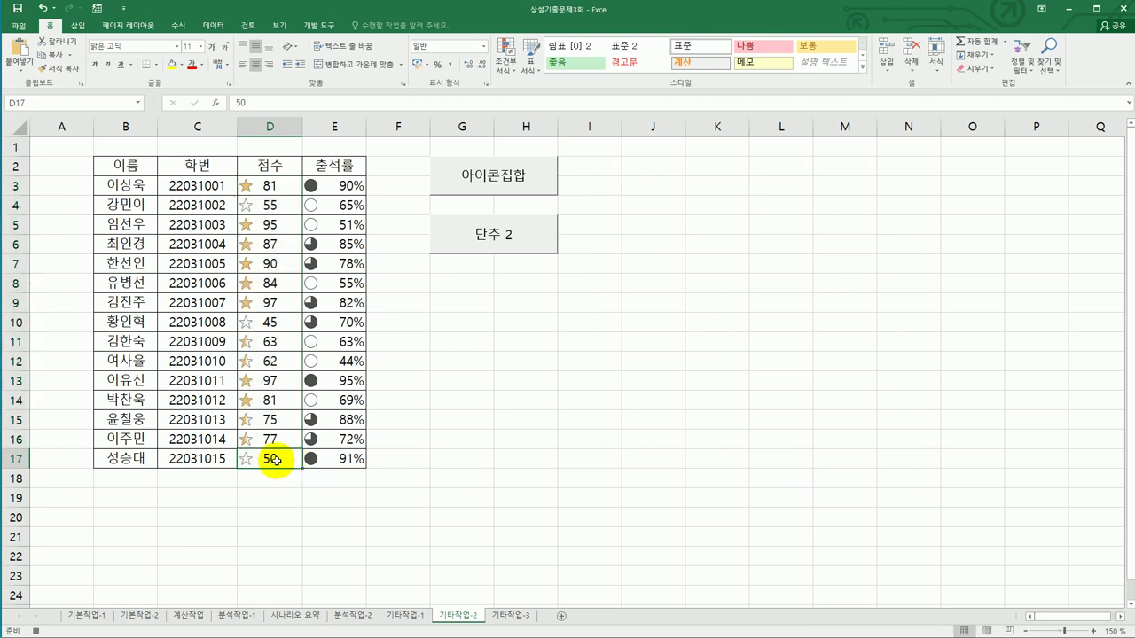
{"action": "left_click", "coordinate": [327, 23]}
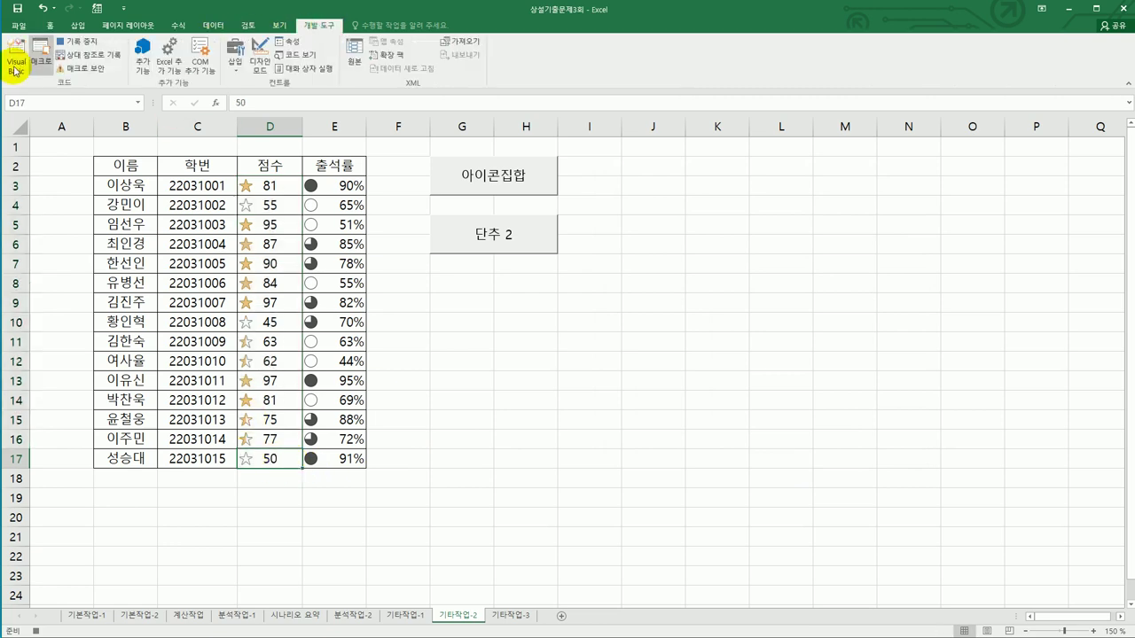
{"action": "left_click", "coordinate": [75, 43]}
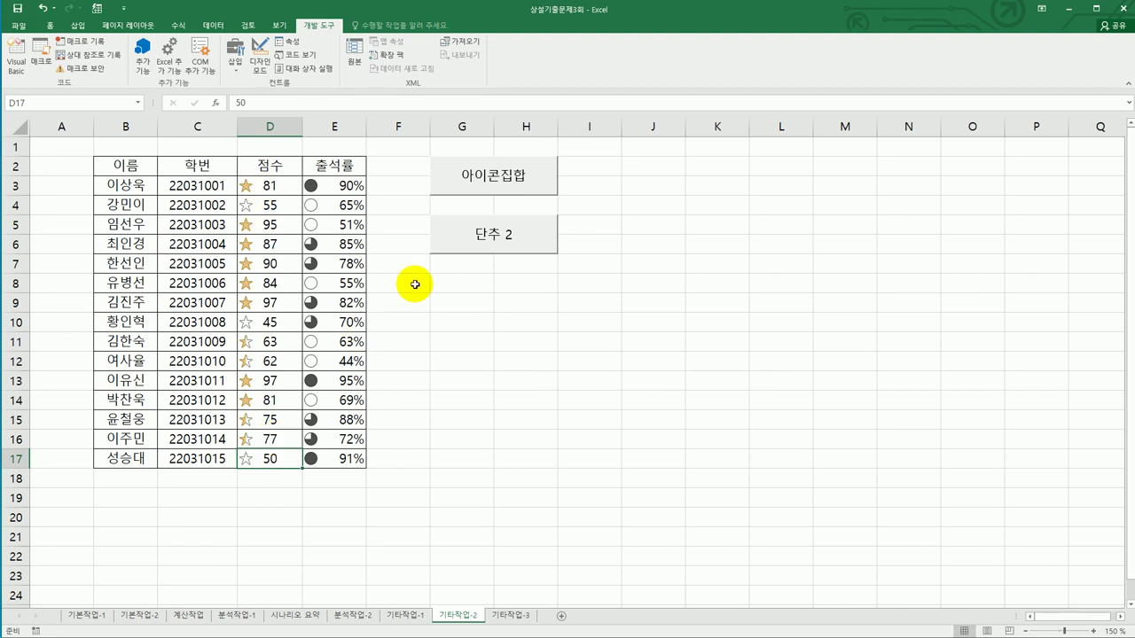
Change the text of the button over G5:H6 to 반쪽별
{"action": "right_click", "coordinate": [488, 238]}
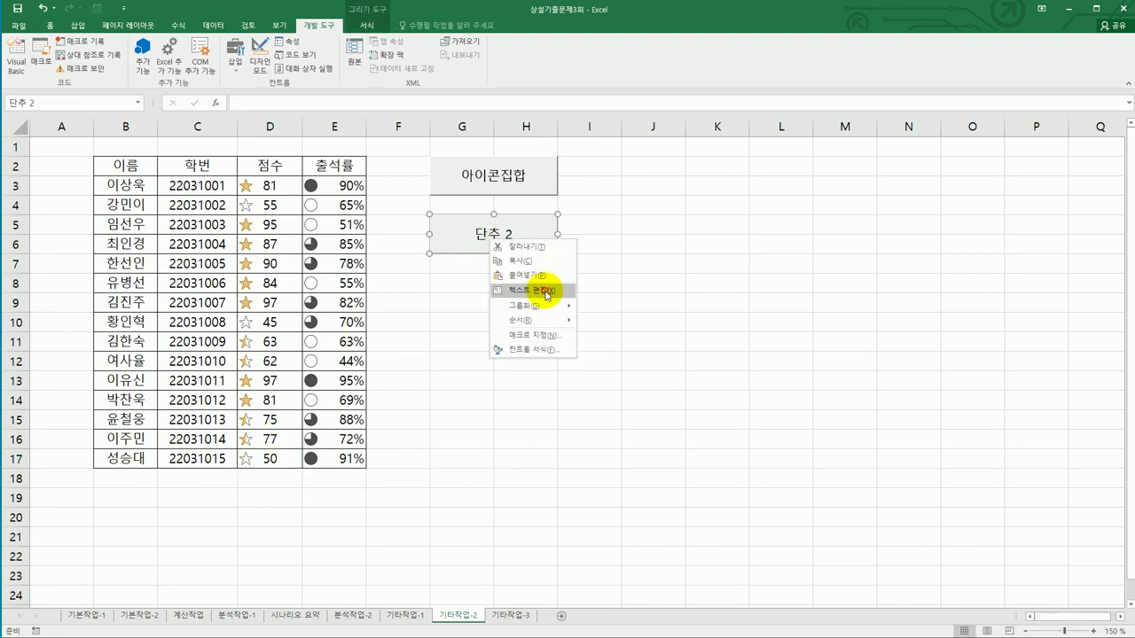
{"action": "left_click", "coordinate": [546, 289]}
{"action": "key", "text": "ctrl+a"}
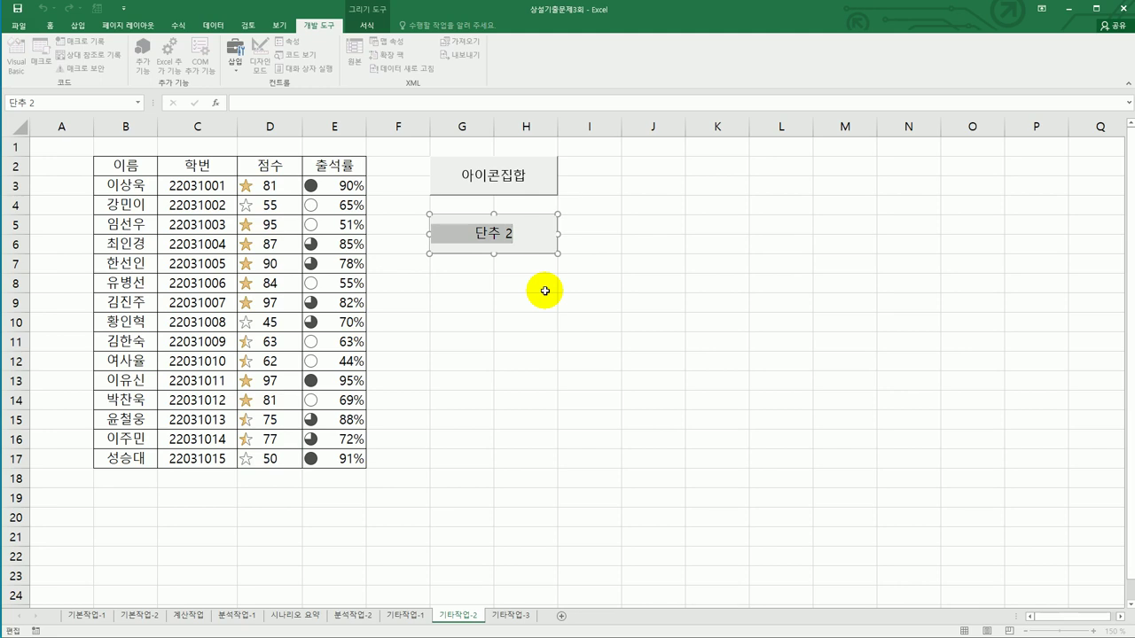
{"action": "type", "text": "반쪽별"}
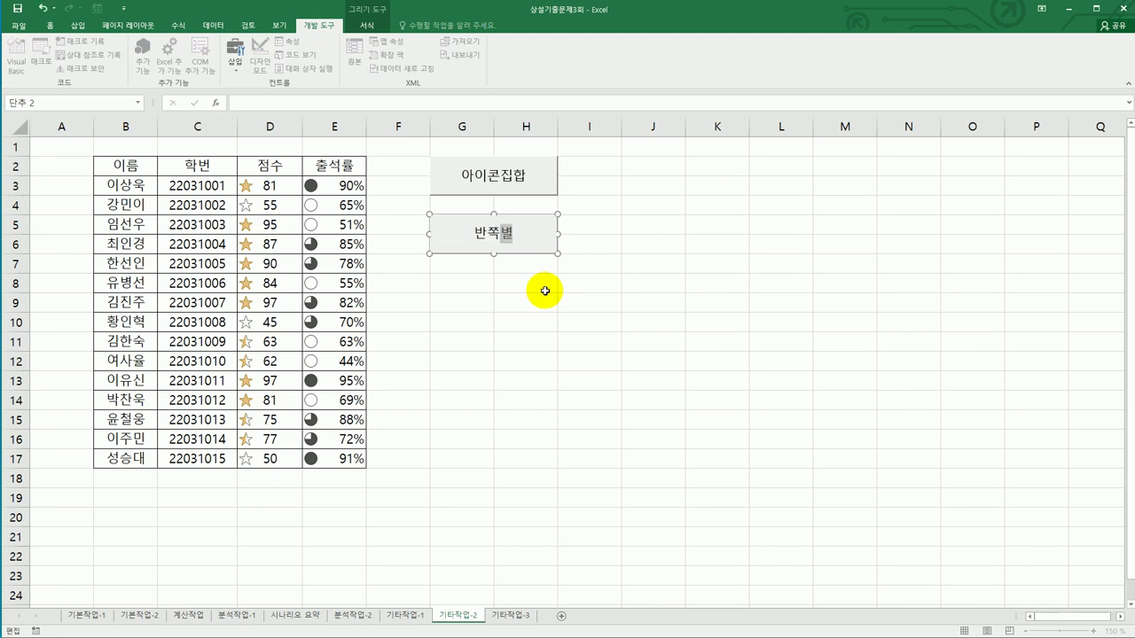
{"action": "left_click", "coordinate": [562, 354]}
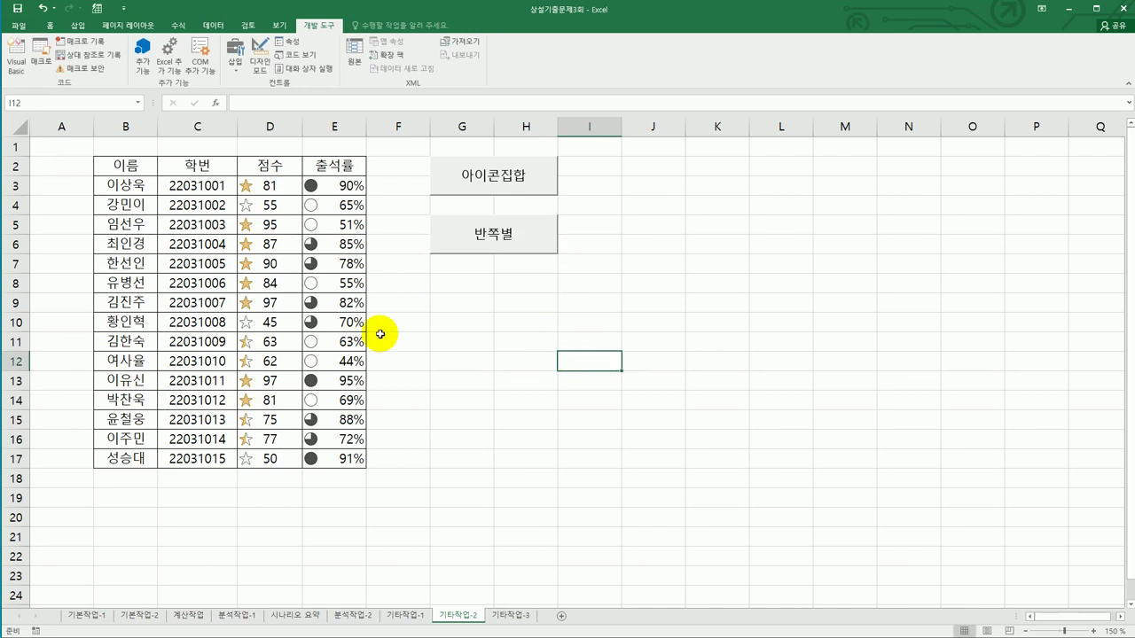
On sheet 기타작업-3, enter design mode and code the 연봉계약 button's Click procedure with 연봉계약.Show
{"action": "left_click", "coordinate": [517, 621]}
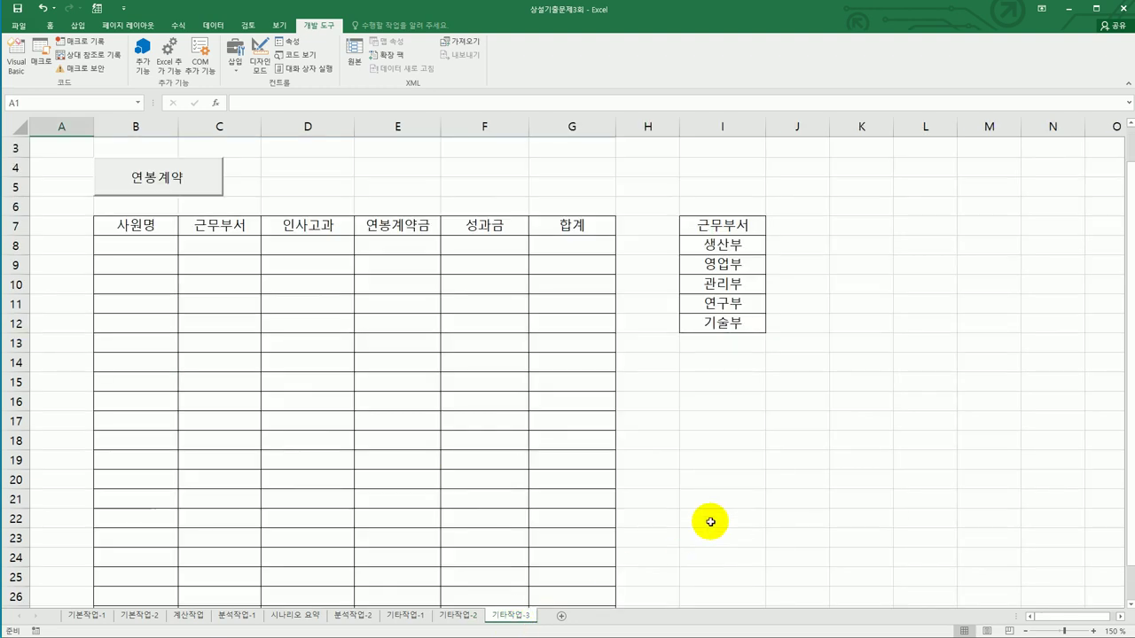
{"action": "left_click", "coordinate": [772, 504]}
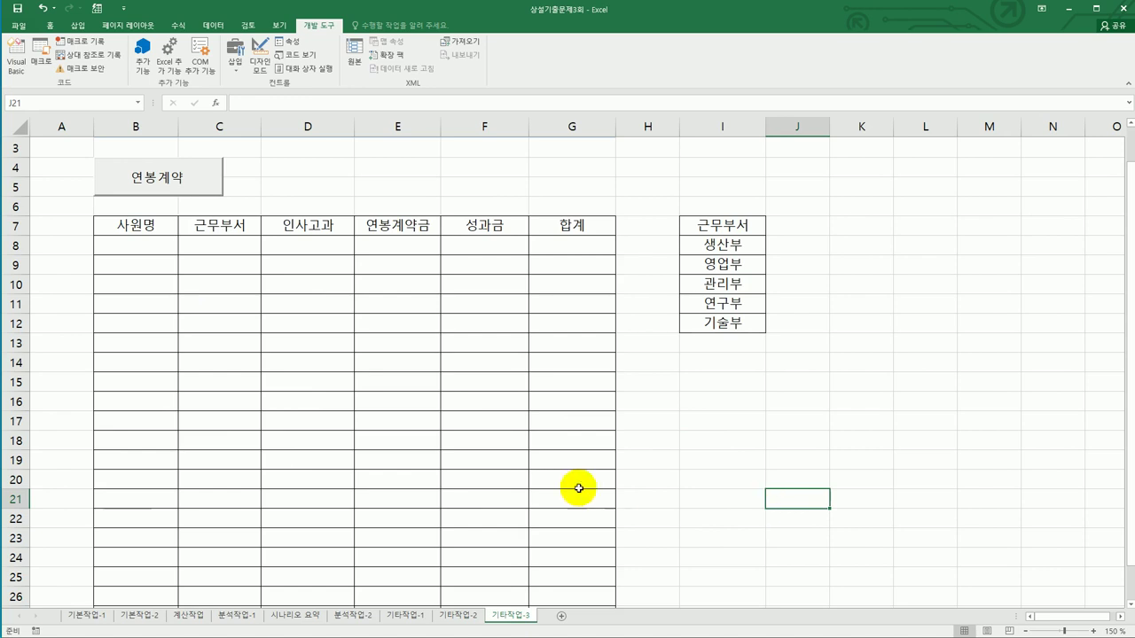
{"action": "left_click", "coordinate": [260, 66]}
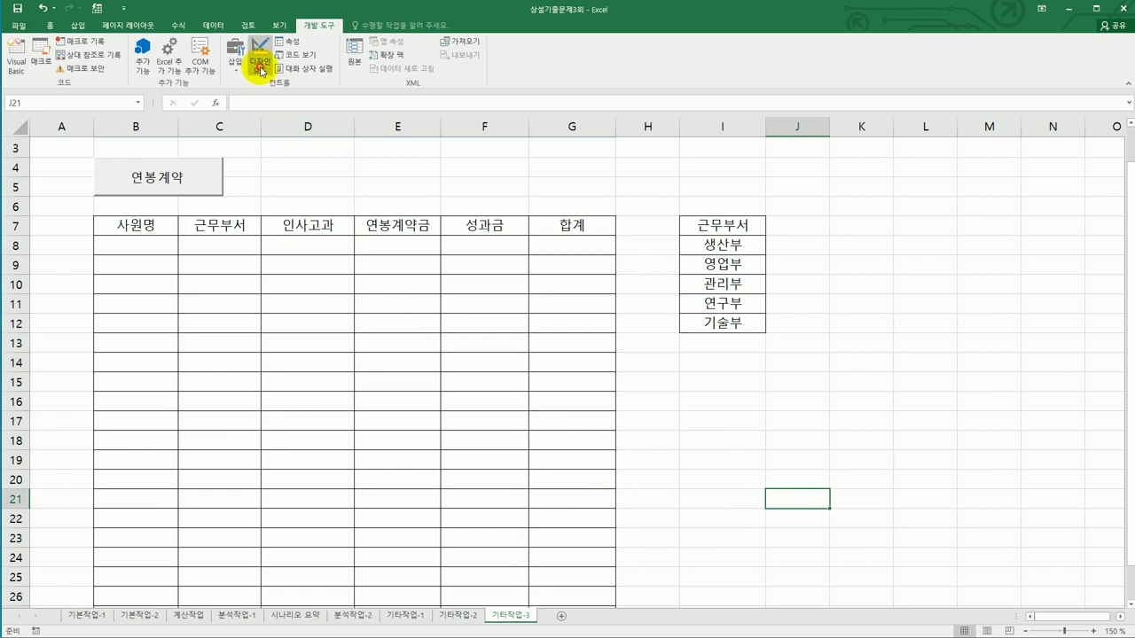
{"action": "double_click", "coordinate": [183, 176]}
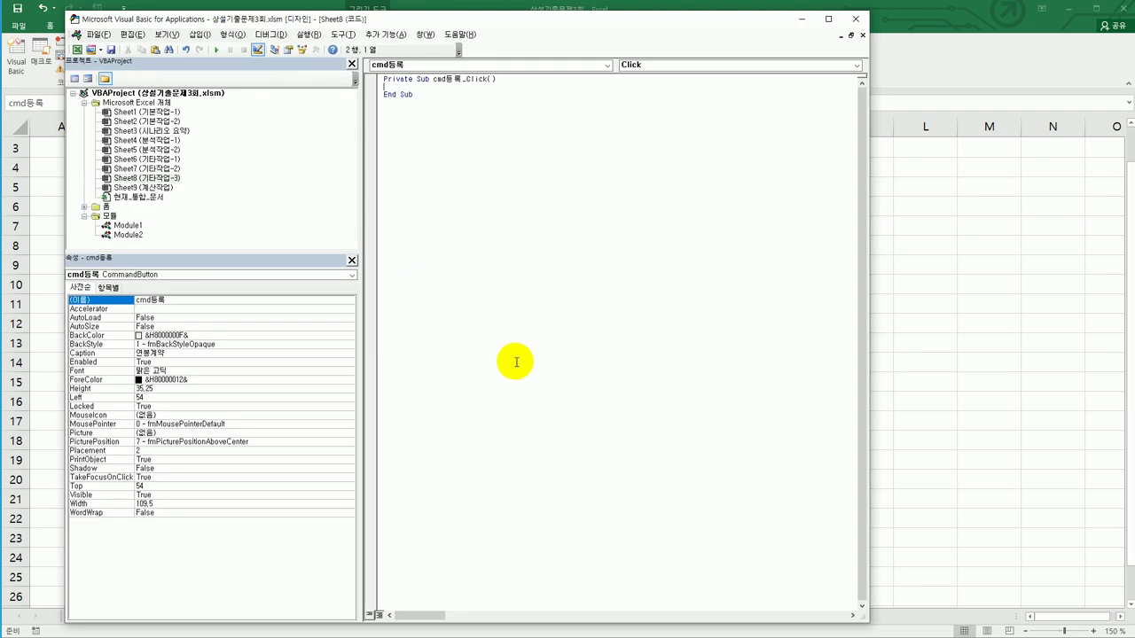
{"action": "type", "text": "연봉계약.sh"}
{"action": "key", "text": "Tab"}
{"action": "left_click", "coordinate": [516, 361]}
Open the 연봉계약 form's code and create the UserForm Initialize event procedure
{"action": "left_click", "coordinate": [85, 209]}
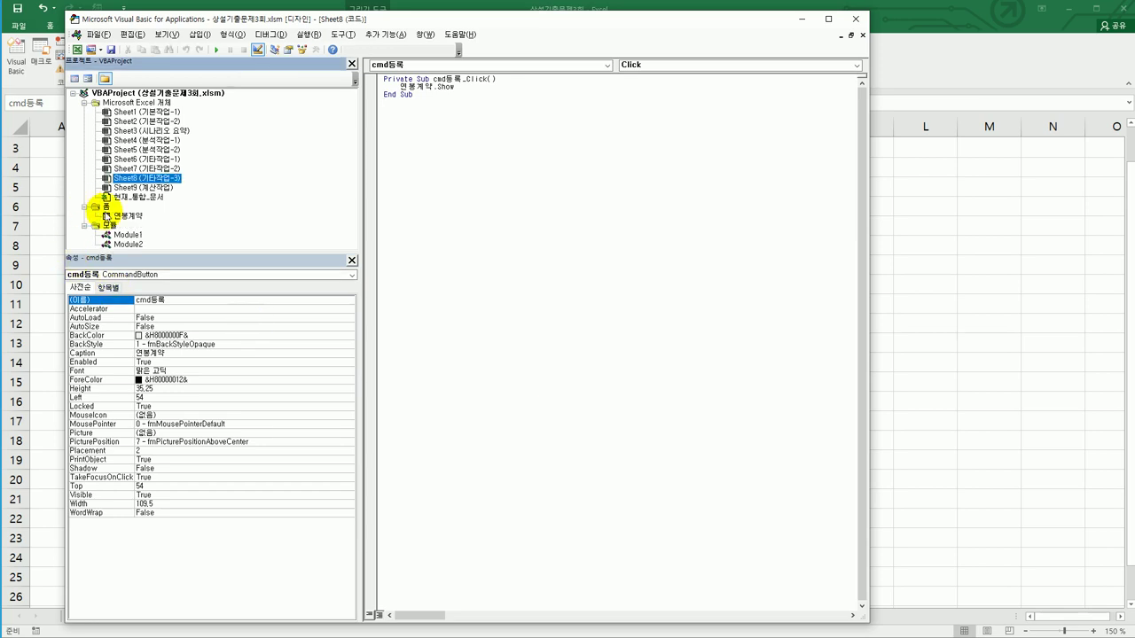
{"action": "left_click", "coordinate": [84, 208]}
{"action": "left_click", "coordinate": [120, 216]}
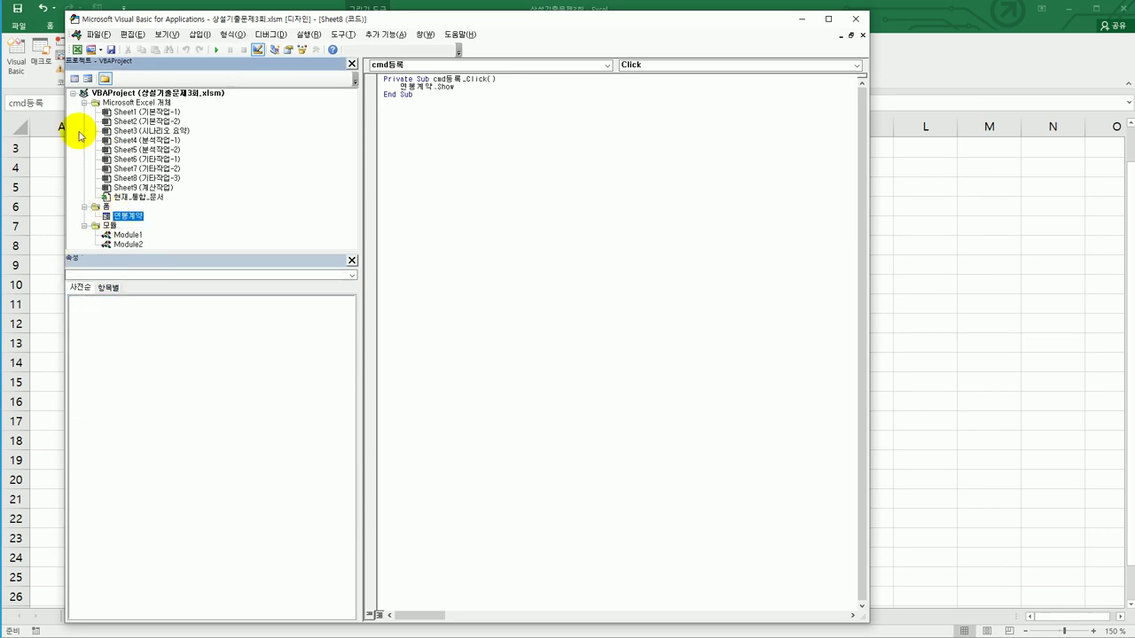
{"action": "left_click", "coordinate": [74, 78]}
{"action": "left_click", "coordinate": [491, 66]}
{"action": "left_click", "coordinate": [468, 154]}
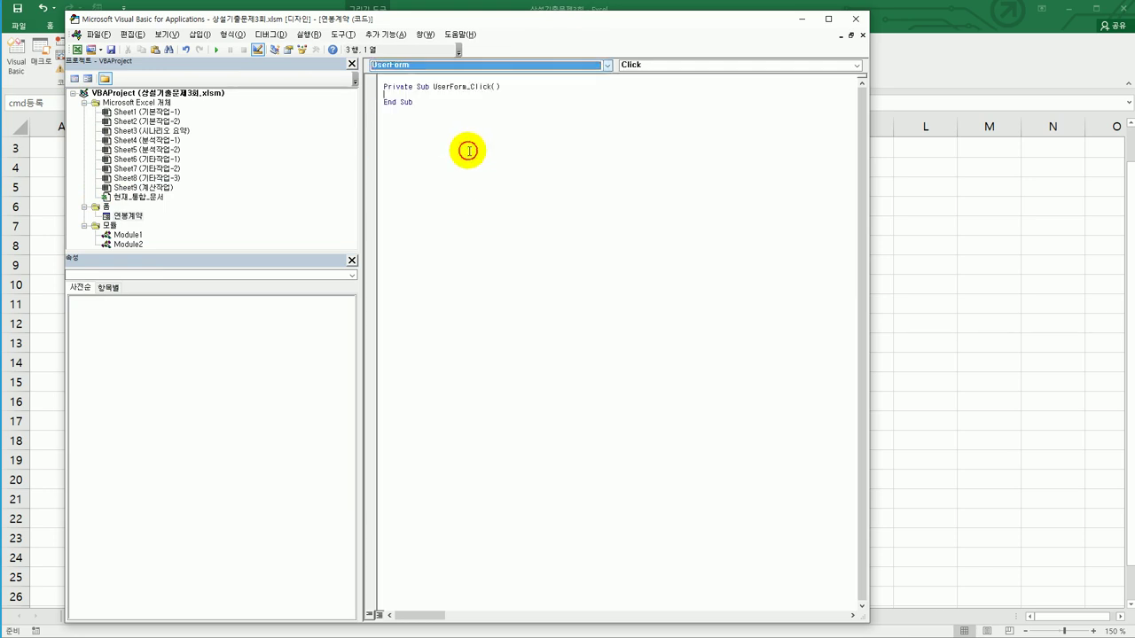
{"action": "left_click", "coordinate": [722, 64]}
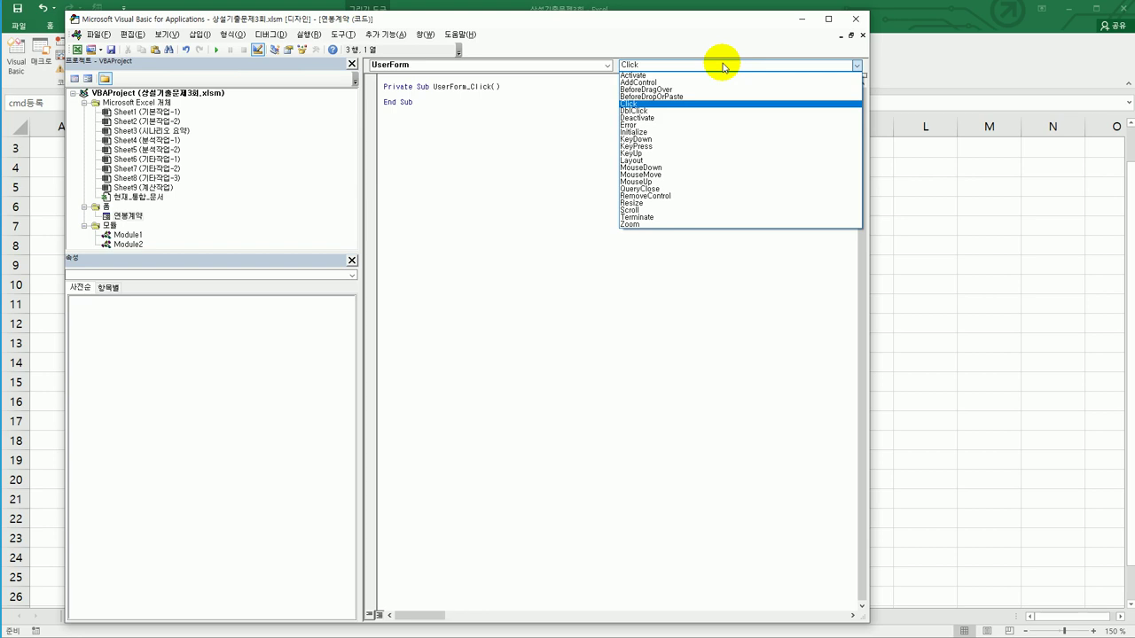
{"action": "left_click", "coordinate": [715, 132]}
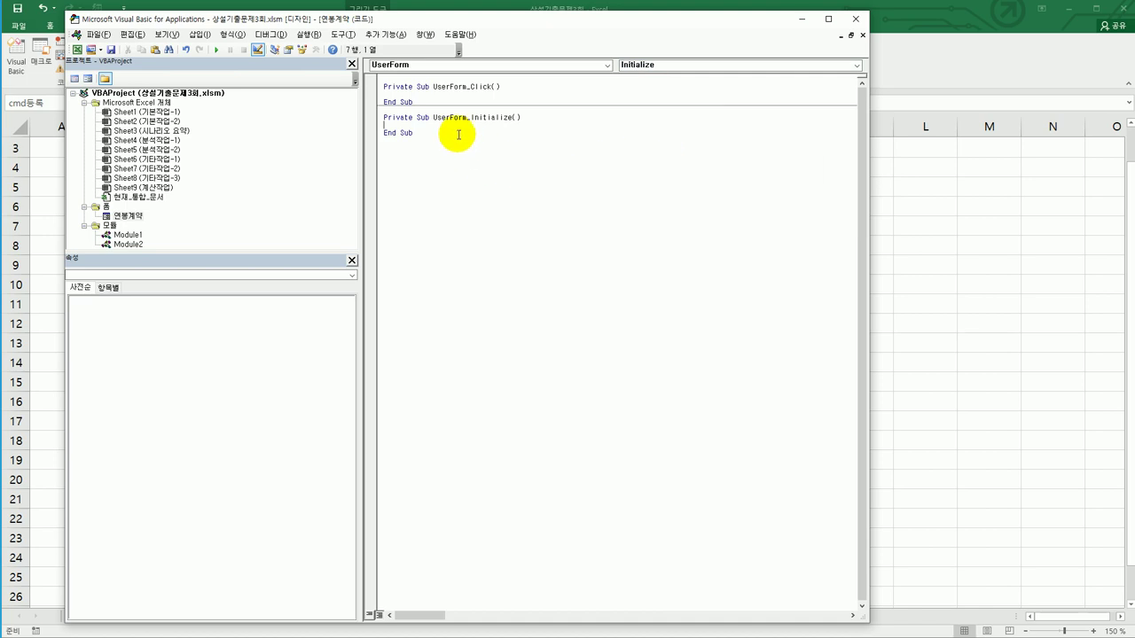
In the Initialize procedure, set the RowSource of cmb근무부서 to "I8:I12"
{"action": "type", "text": "cmb근무부서.ro"}
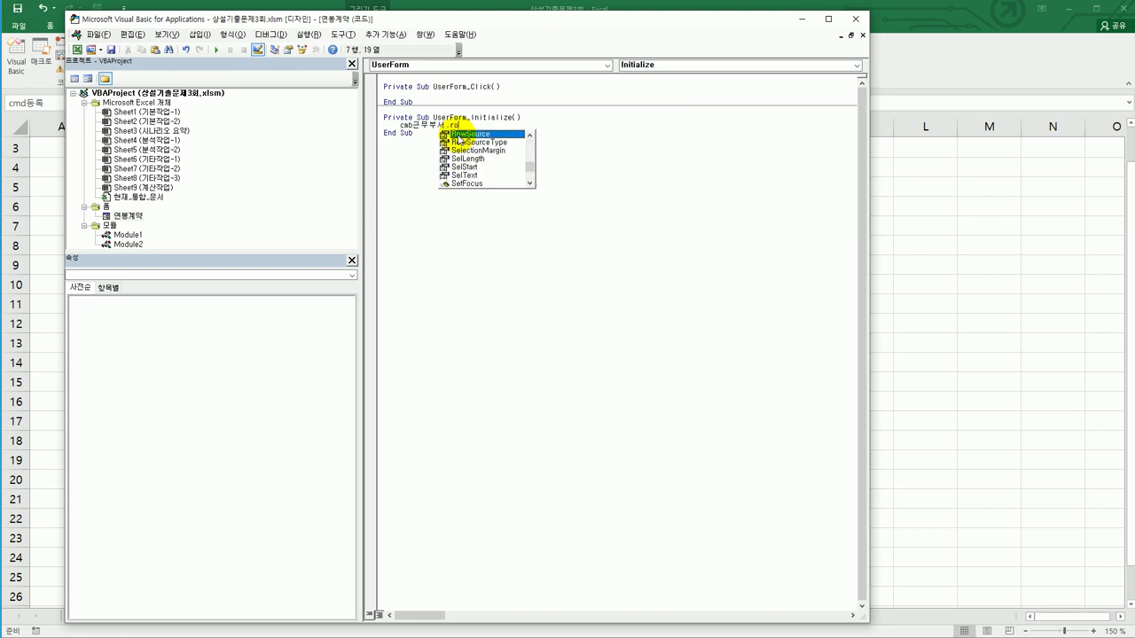
{"action": "double_click", "coordinate": [458, 142]}
{"action": "type", "text": "="}
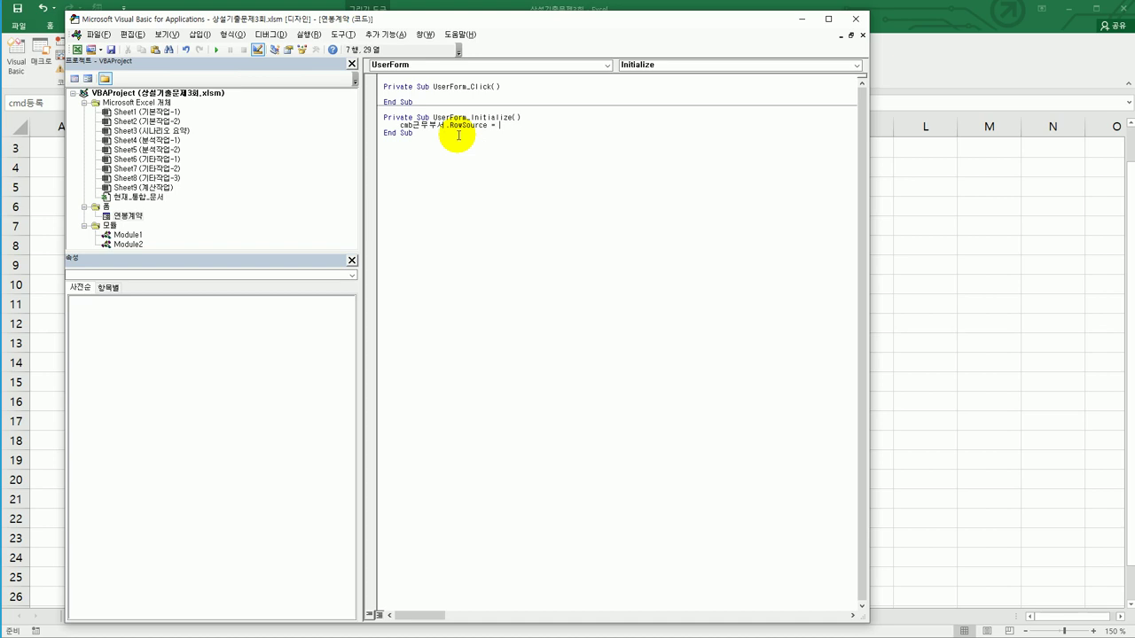
{"action": "type", "text": " \"I8:I12\""}
{"action": "key", "text": "Return"}
Begin a With block for cmb인사고과 below the RowSource line
{"action": "type", "text": "with 인사고과"}
{"action": "key", "text": "BackSpace"}
{"action": "key", "text": "BackSpace"}
{"action": "key", "text": "BackSpace"}
{"action": "key", "text": "BackSpace"}
{"action": "type", "text": "cmb인사"}
{"action": "type", "text": "고과"}
Add AddItem lines for "S1" and "S2" inside the With block
{"action": "type", "text": "."}
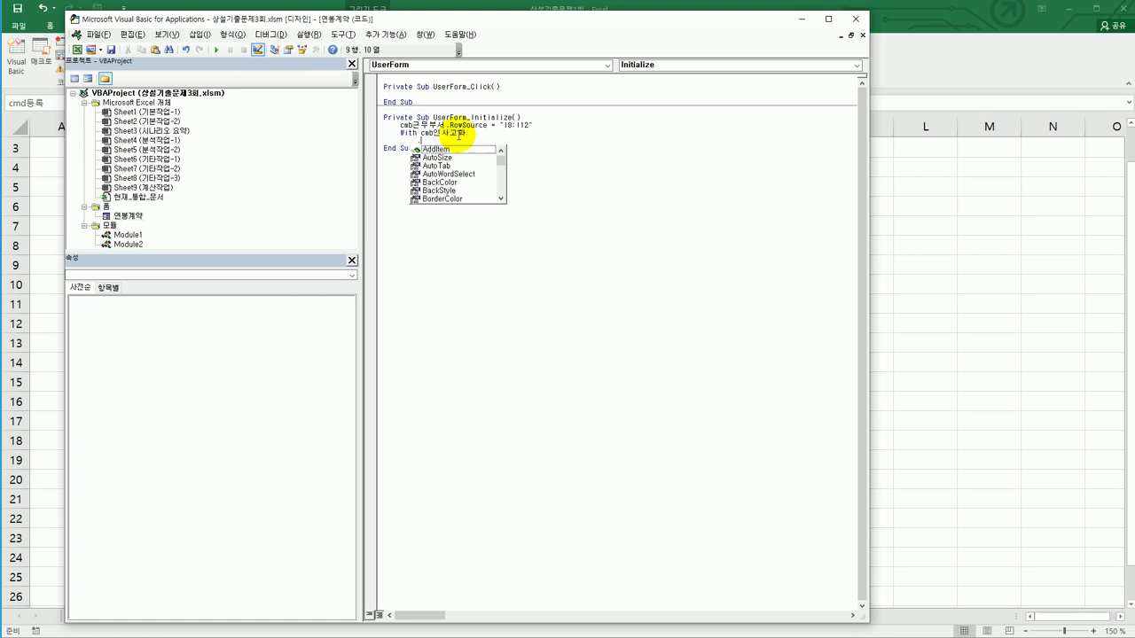
{"action": "type", "text": "a"}
{"action": "key", "text": "Tab"}
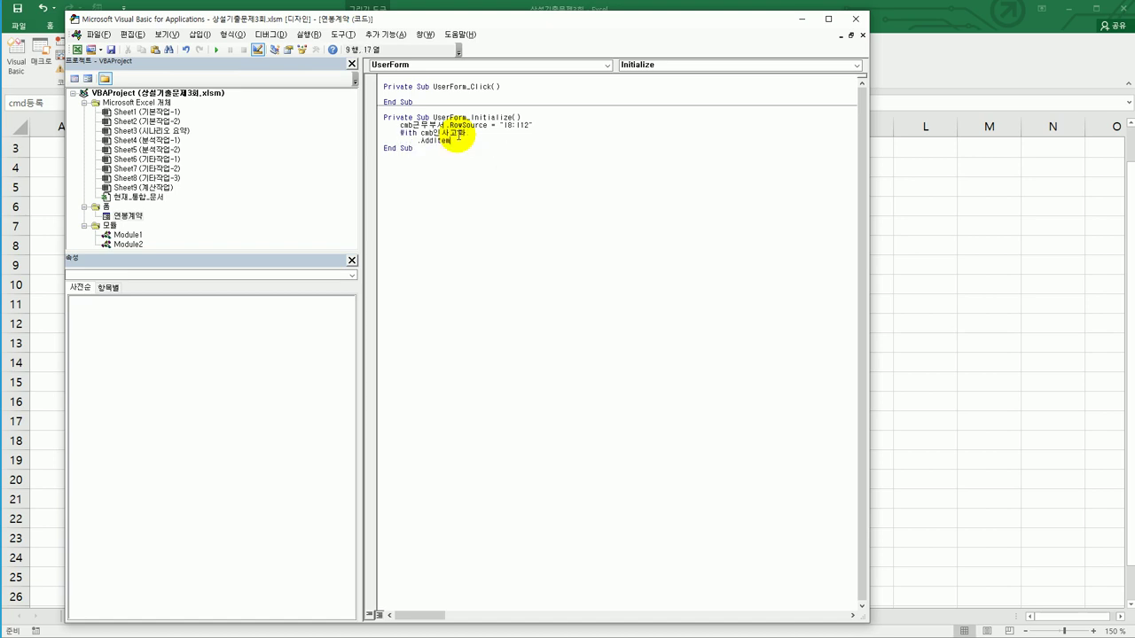
{"action": "type", "text": "\"영"}
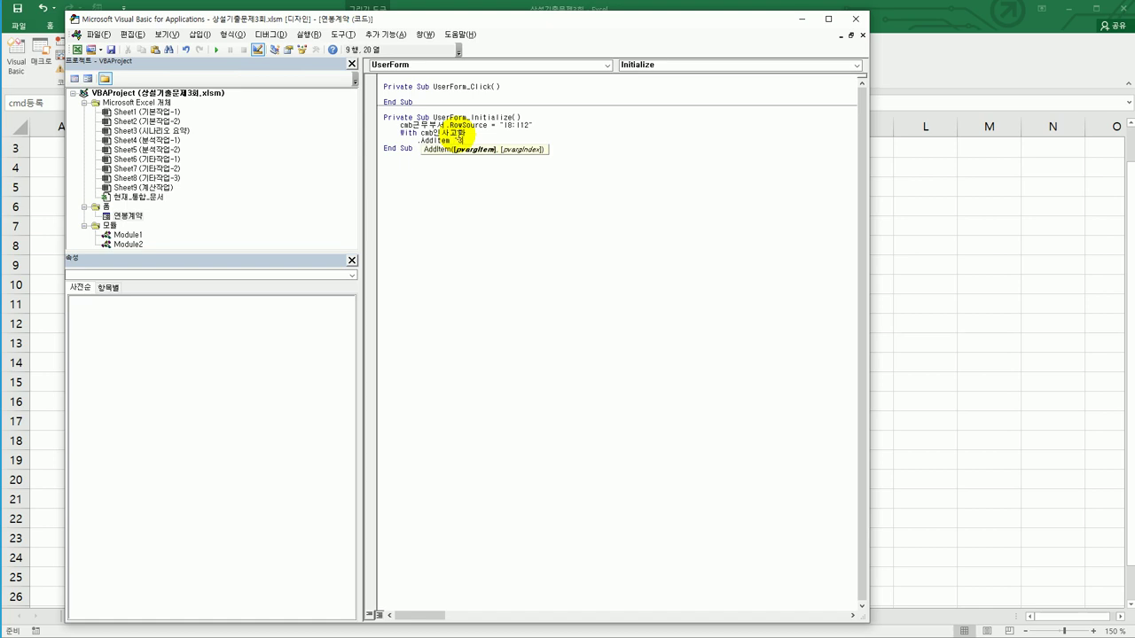
{"action": "type", "text": "업\""}
{"action": "key", "text": "Return"}
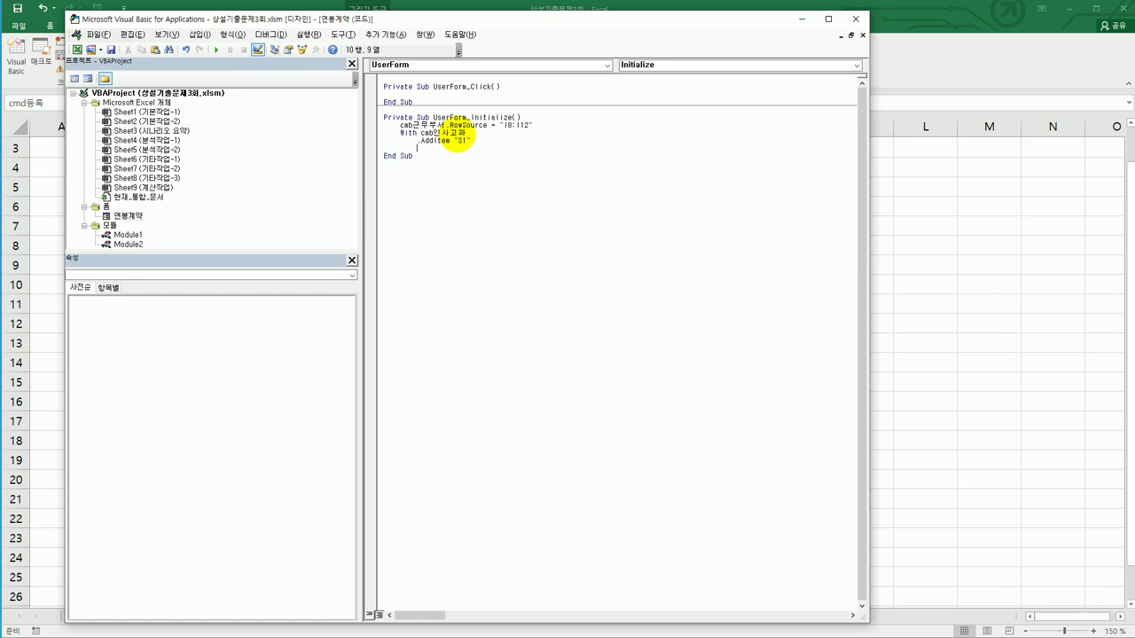
{"action": "type", "text": ".AddItem "}
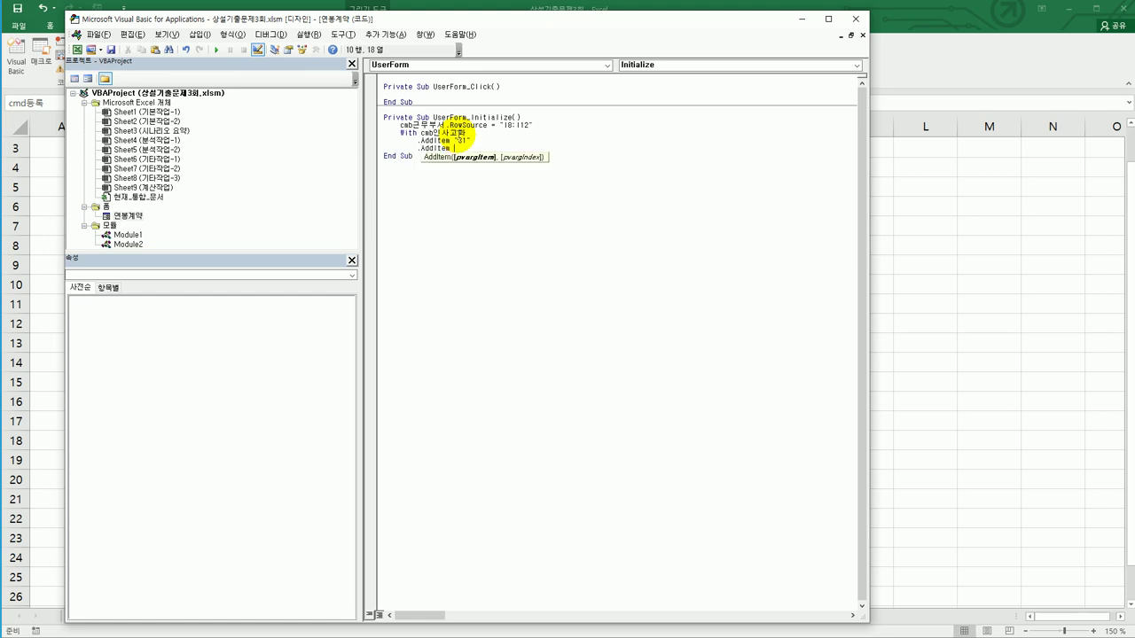
{"action": "type", "text": "\"S2\""}
{"action": "key", "text": "Return"}
Add AddItem lines for "A1" and "A2" to the cmb인사고과 block
{"action": "type", "text": "."}
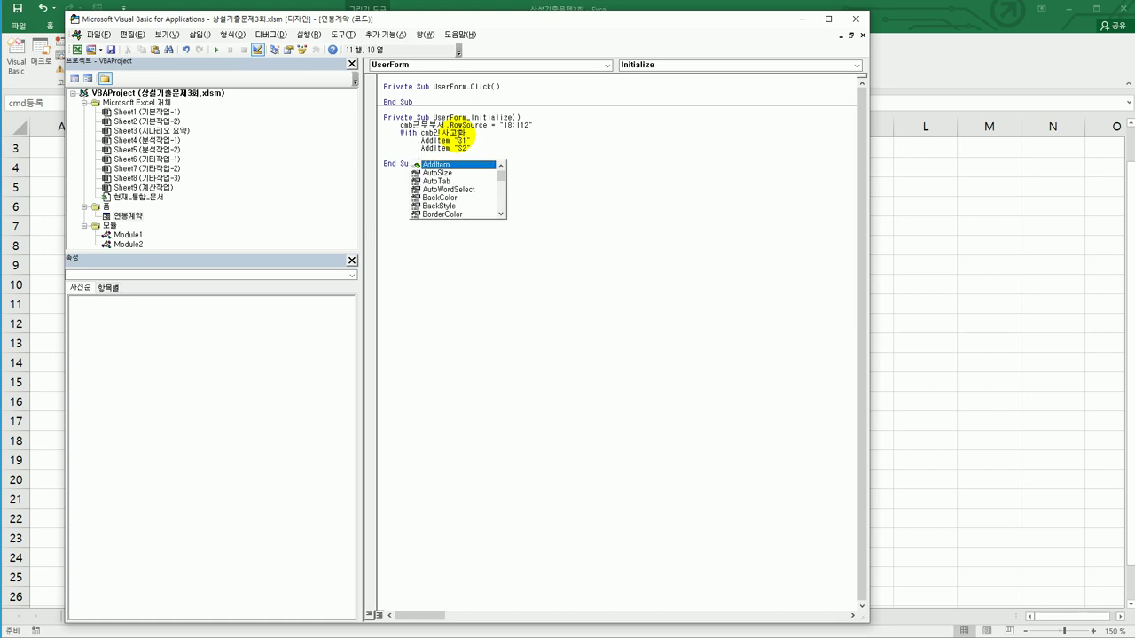
{"action": "type", "text": "AddItem \"A1\""}
{"action": "key", "text": "Return"}
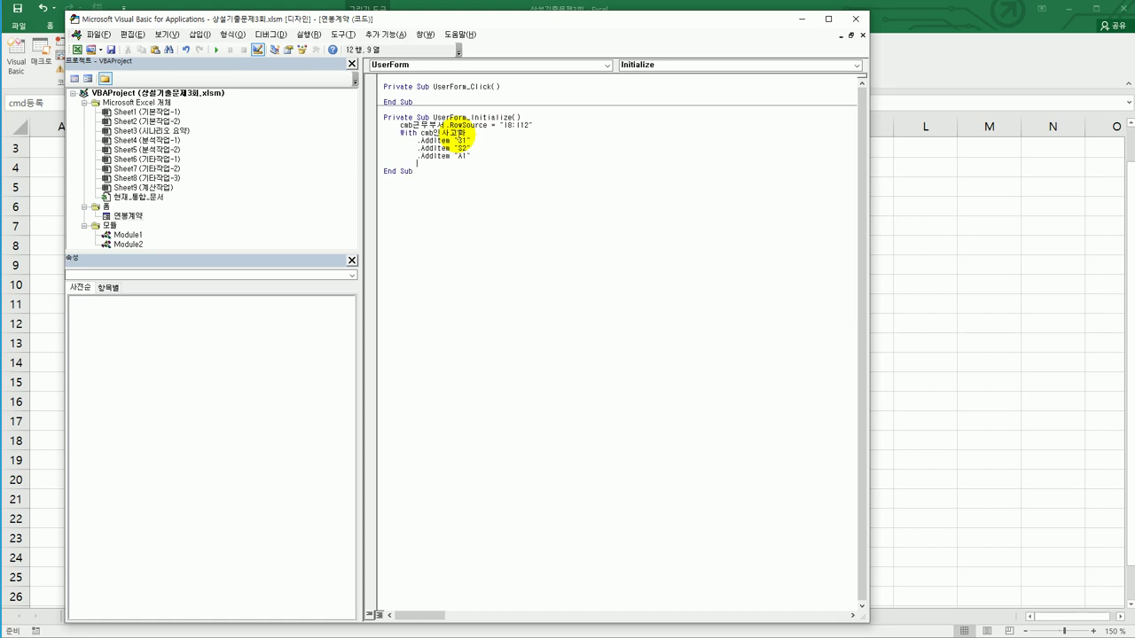
{"action": "type", "text": ".AddItem \"A2\""}
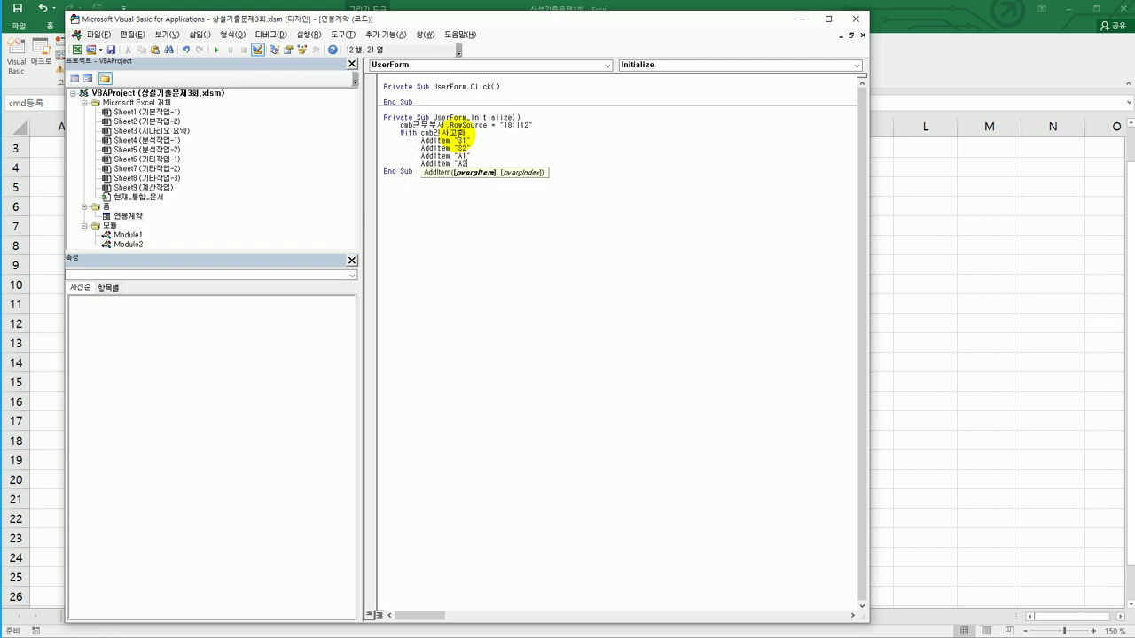
{"action": "key", "text": "Return"}
Add AddItem lines for "B1" and "B2" to the cmb인사고과 block
{"action": "type", "text": ".AddItem "}
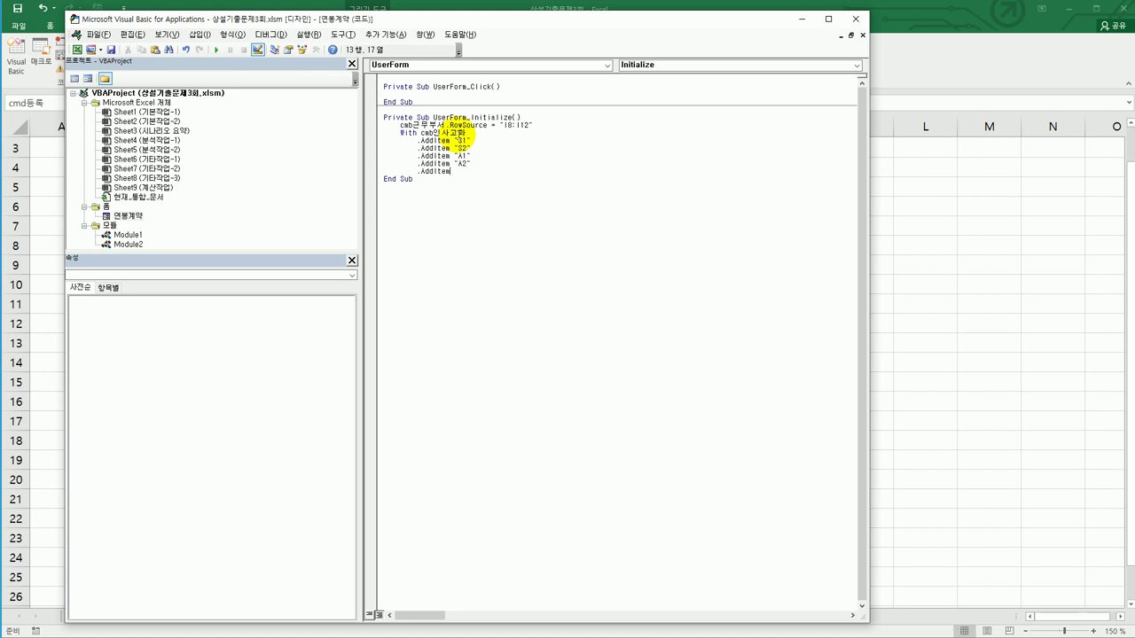
{"action": "type", "text": "\"B1"}
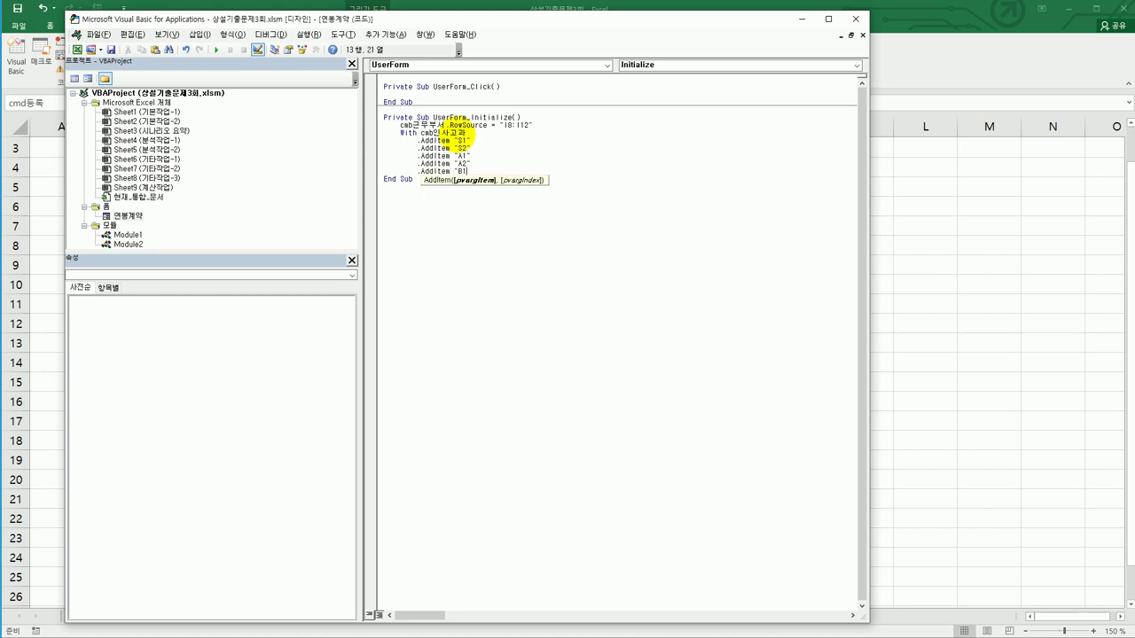
{"action": "type", "text": "\""}
{"action": "key", "text": "Return"}
{"action": "type", "text": "."}
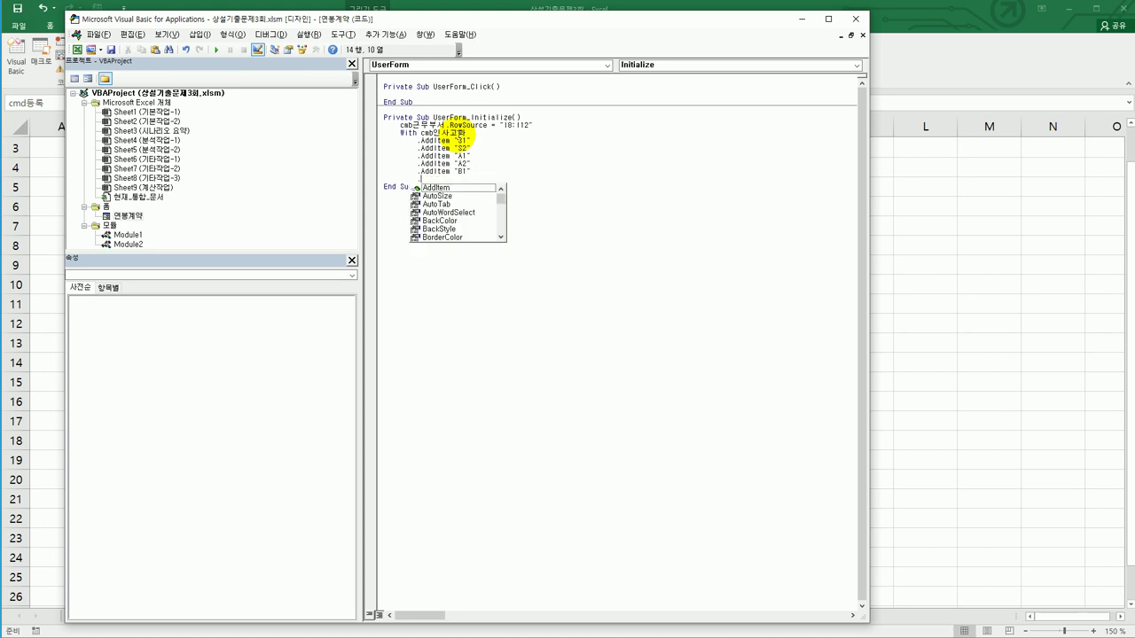
{"action": "key", "text": "Tab"}
{"action": "type", "text": "\"B"}
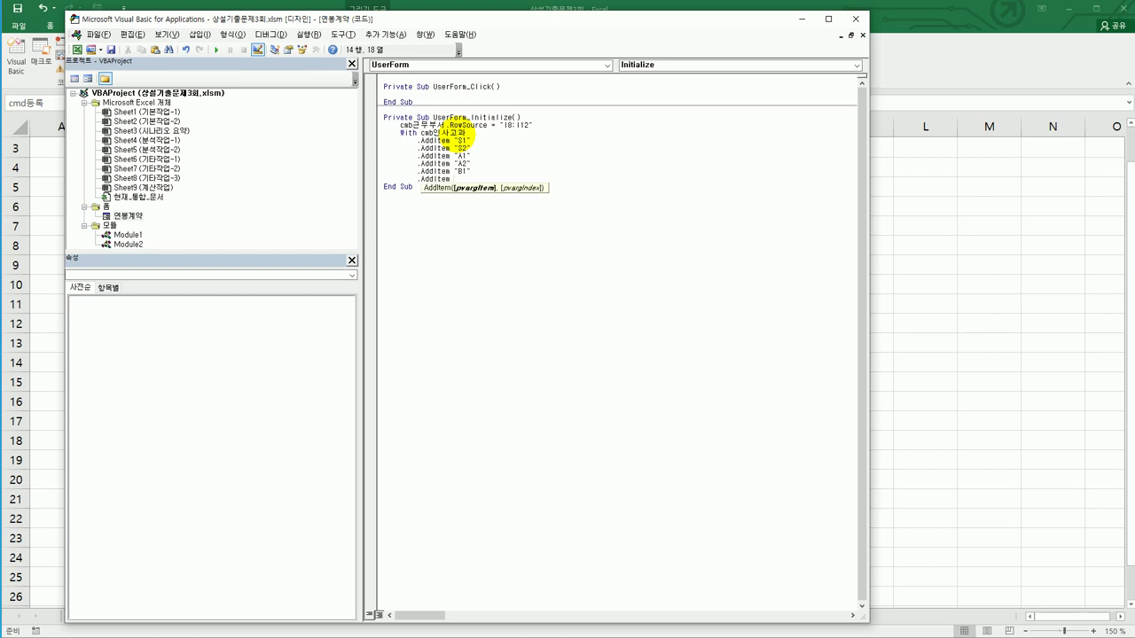
{"action": "type", "text": "2\""}
{"action": "key", "text": "Return"}
Close the block with End With and insert a blank line between the RowSource line and the With line
{"action": "key", "text": "BackSpace"}
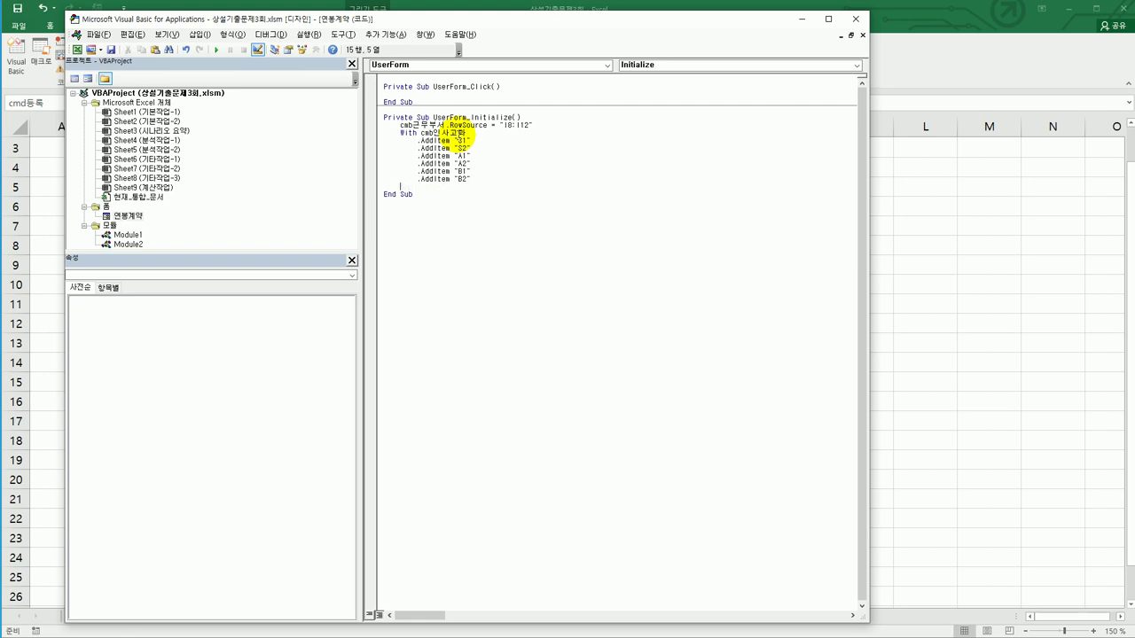
{"action": "type", "text": "end with"}
{"action": "key", "text": "Return"}
{"action": "key", "text": "Up"}
{"action": "key", "text": "Up"}
{"action": "key", "text": "Up"}
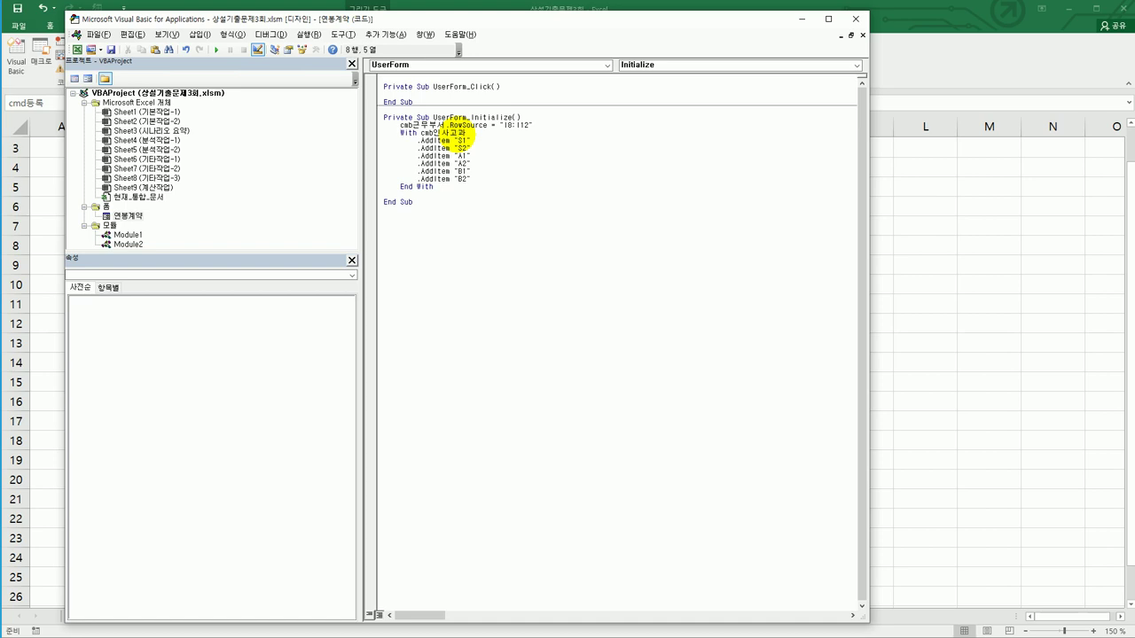
{"action": "key", "text": "Return"}
{"action": "key", "text": "ctrl+Right"}
{"action": "key", "text": "shift+End"}
{"action": "key", "text": "Down"}
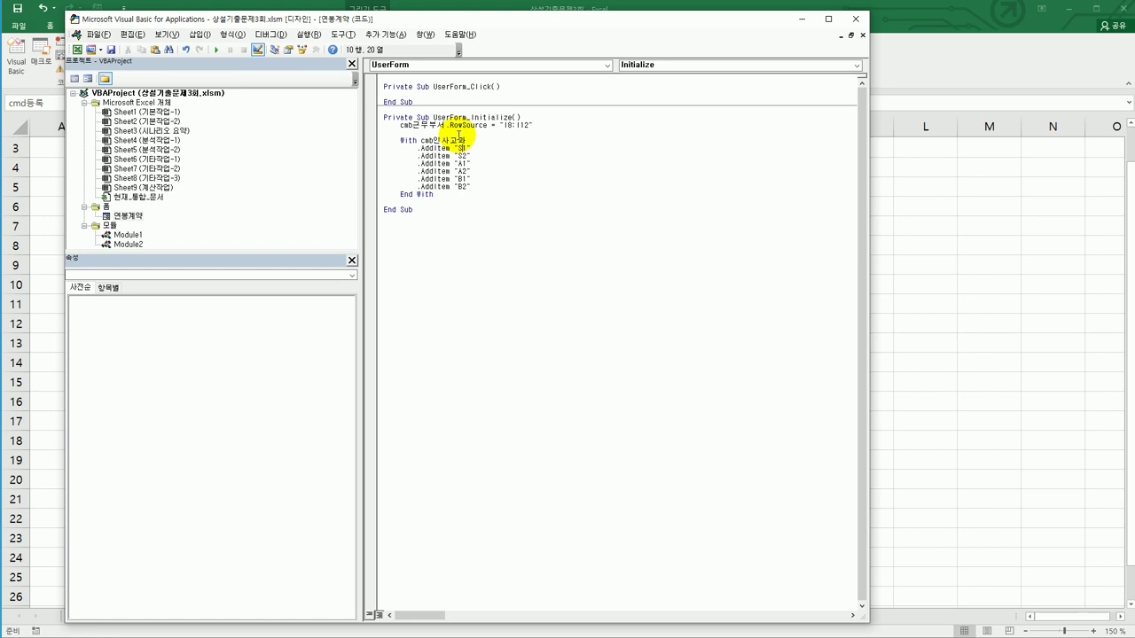
Create the cmd종료 Click event procedure and write the line [G5] = Date in it
{"action": "left_click", "coordinate": [500, 67]}
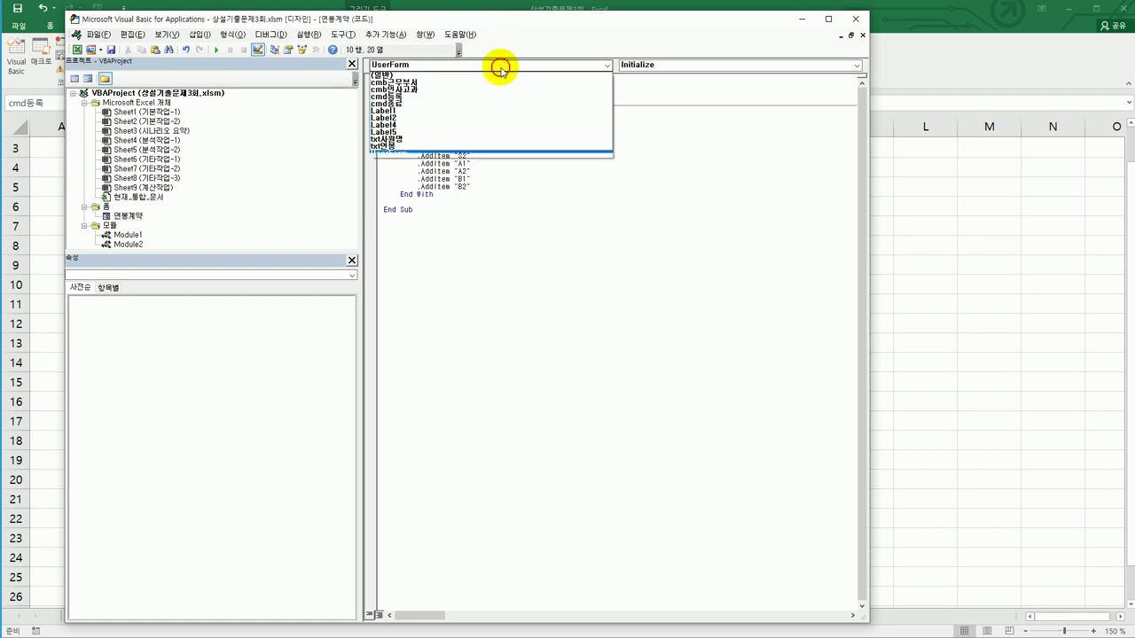
{"action": "left_click", "coordinate": [490, 101]}
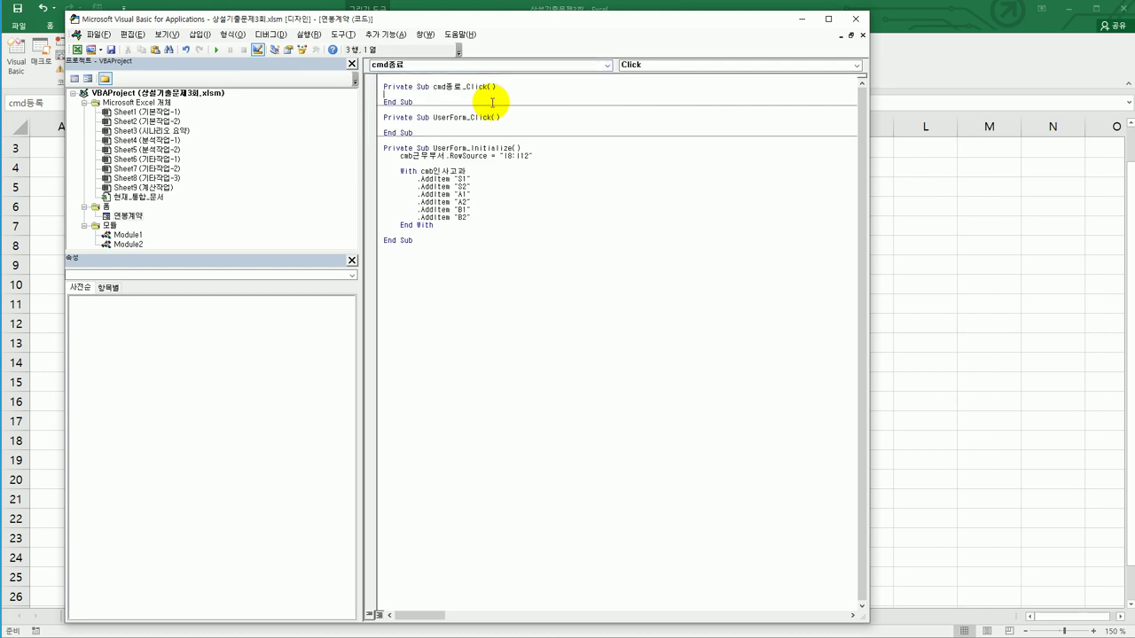
{"action": "key", "text": "Tab"}
{"action": "type", "text": "[G5] = date"}
{"action": "key", "text": "Return"}
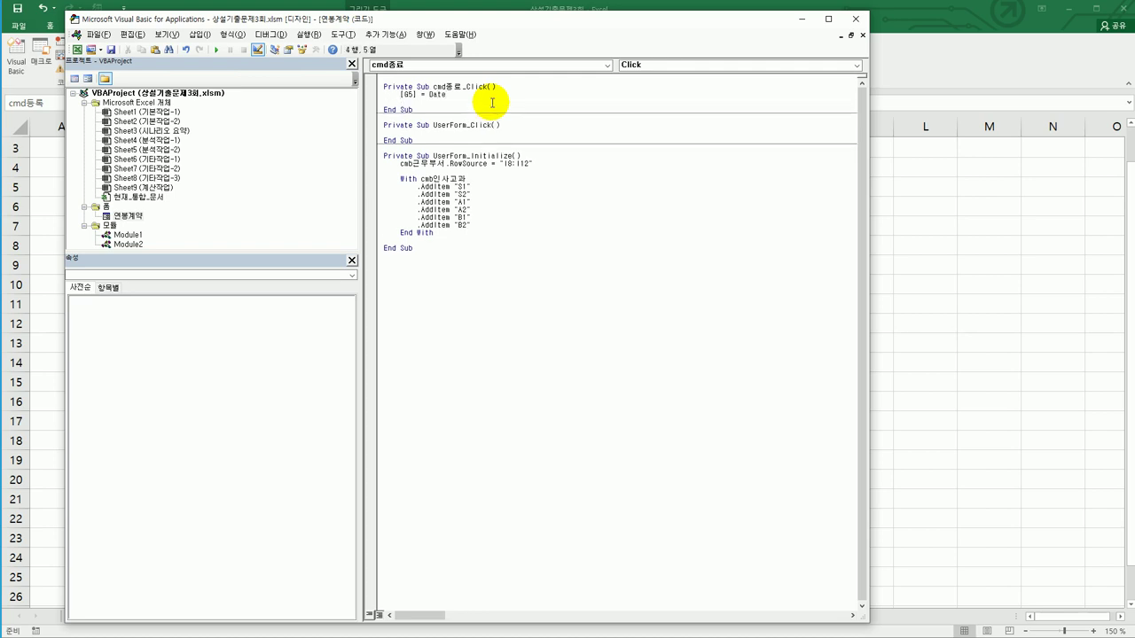
Add the line [G5].Font.Bold = True below the date line in the cmd종료 procedure
{"action": "type", "text": "[G5]"}
{"action": "key", "text": "BackSpace"}
{"action": "type", "text": "="}
{"action": "type", "text": "font."}
{"action": "type", "text": "b"}
{"action": "key", "text": "Tab"}
{"action": "key", "text": "ctrl+Left"}
{"action": "key", "text": "ctrl+Left"}
{"action": "key", "text": "ctrl+Left"}
{"action": "key", "text": "ctrl+Left"}
{"action": "key", "text": "shift+Right"}
{"action": "key", "text": "shift+Right"}
{"action": "key", "text": "BackSpace"}
{"action": "key", "text": "BackSpace"}
{"action": "type", "text": ".Bold = true"}
{"action": "key", "text": "Return"}
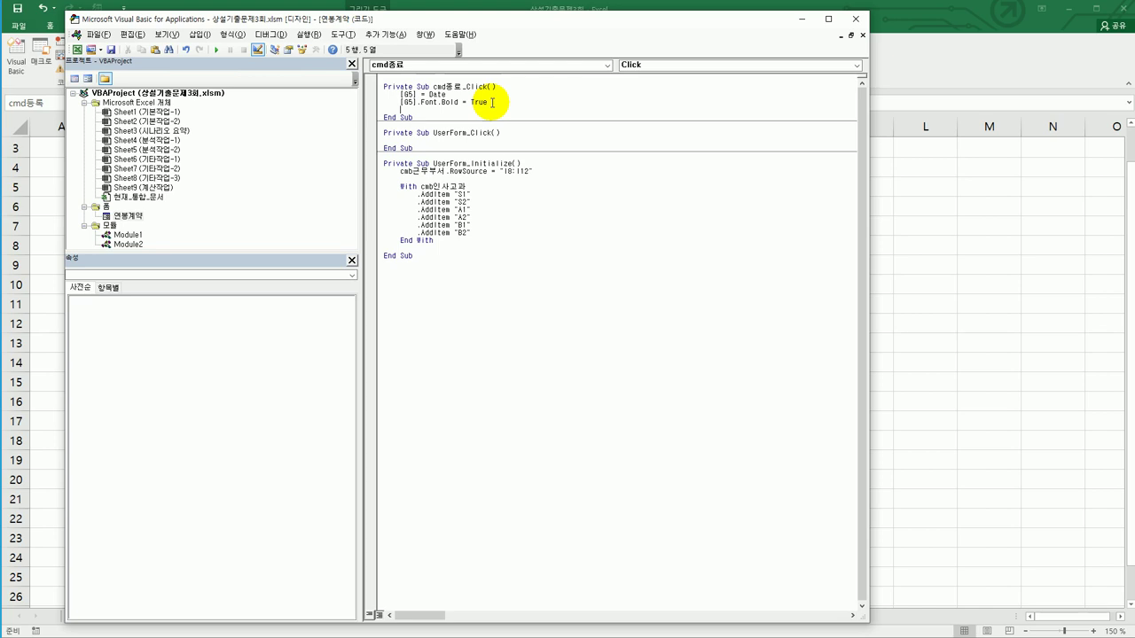
Leave a blank line and begin a MsgBox statement whose prompt joins Date with the text " 총 "
{"action": "key", "text": "Return"}
{"action": "type", "text": "msb"}
{"action": "type", "text": "box"}
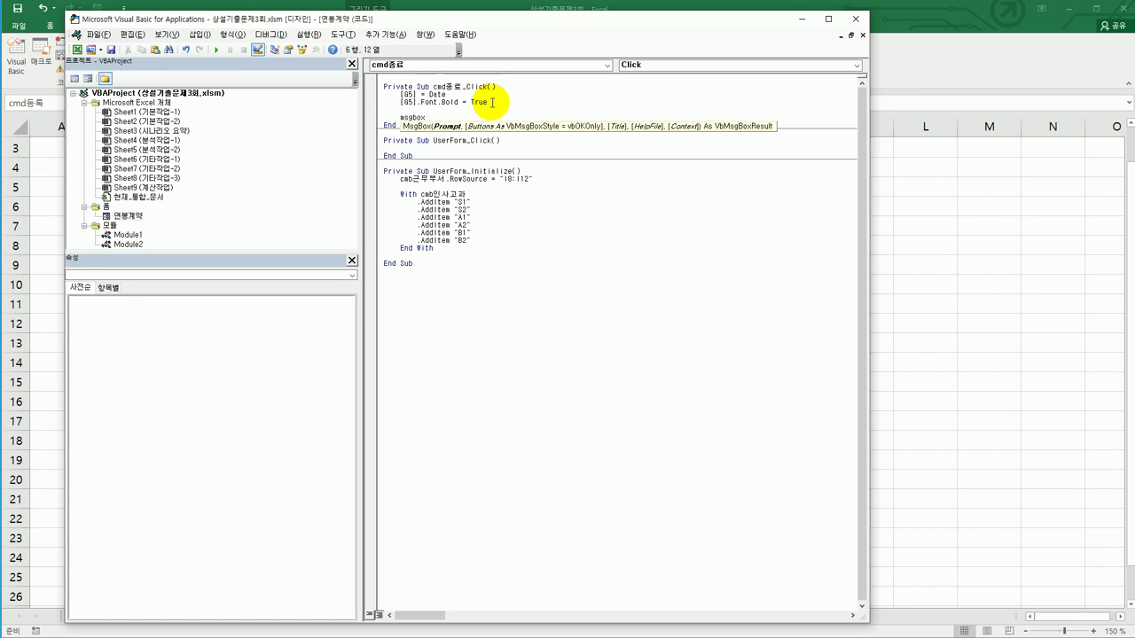
{"action": "type", "text": "date "}
{"action": "type", "text": "&"}
{"action": "type", "text": "\""}
{"action": "type", "text": " 출"}
{"action": "type", "text": "퇴"}
{"action": "type", "text": "ㄱ"}
{"action": "key", "text": "BackSpace"}
Extend the MsgBox prompt with Range("b7").CurrentRegion.Rows.Count - 1
{"action": "type", "text": "range(\""}
{"action": "left_click_drag", "start_coordinate": [488, 20], "coordinate": [658, 30]}
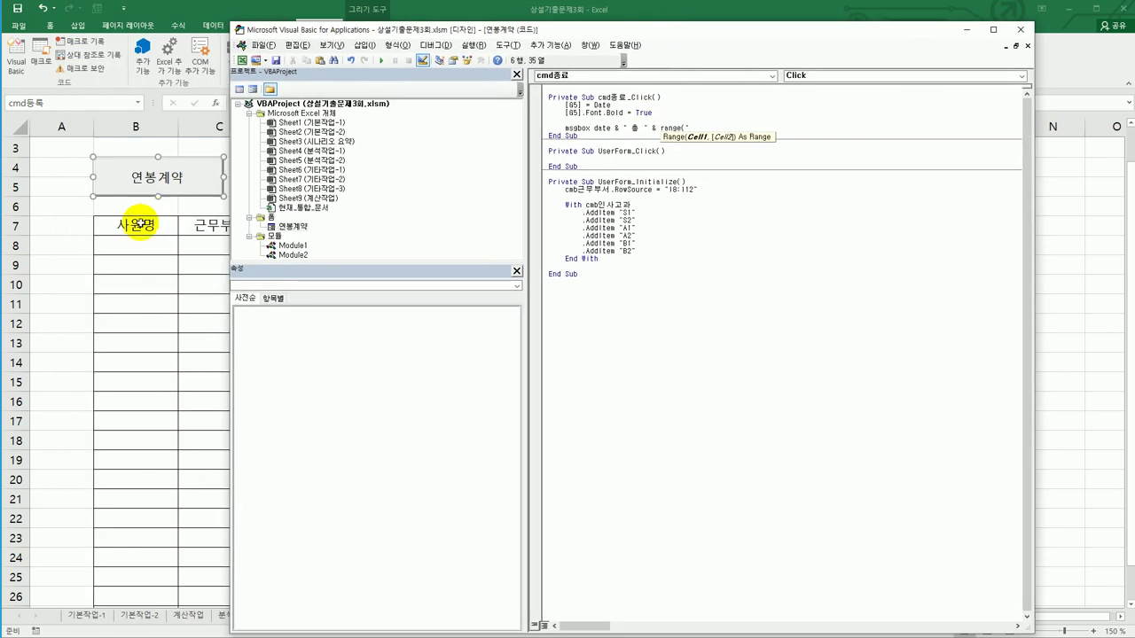
{"action": "type", "text": "b"}
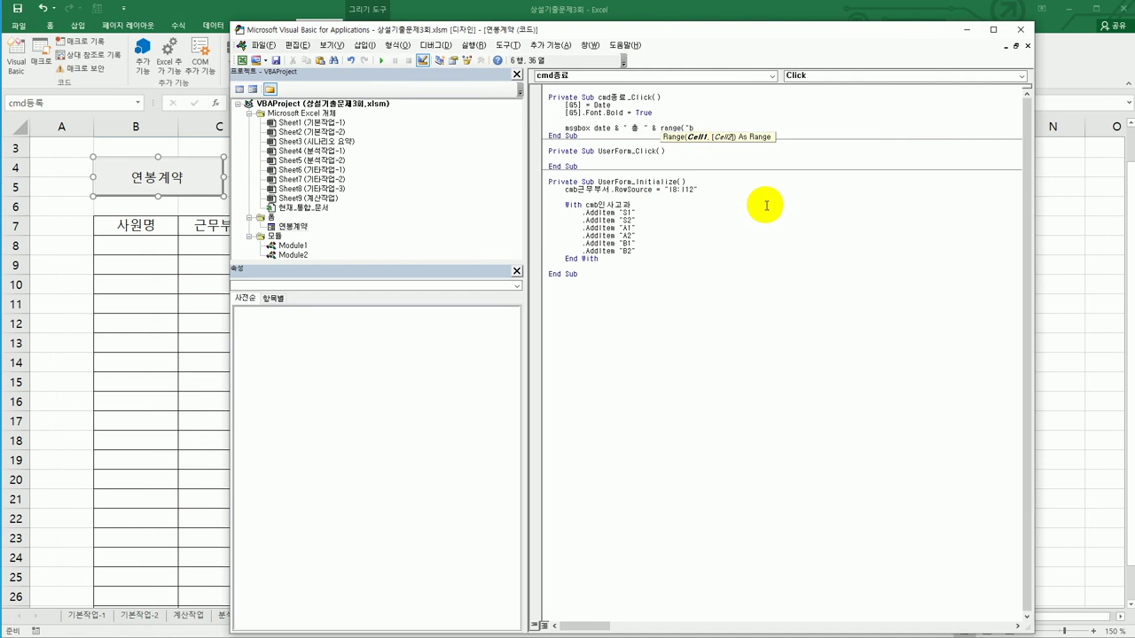
{"action": "type", "text": "7\").cu"}
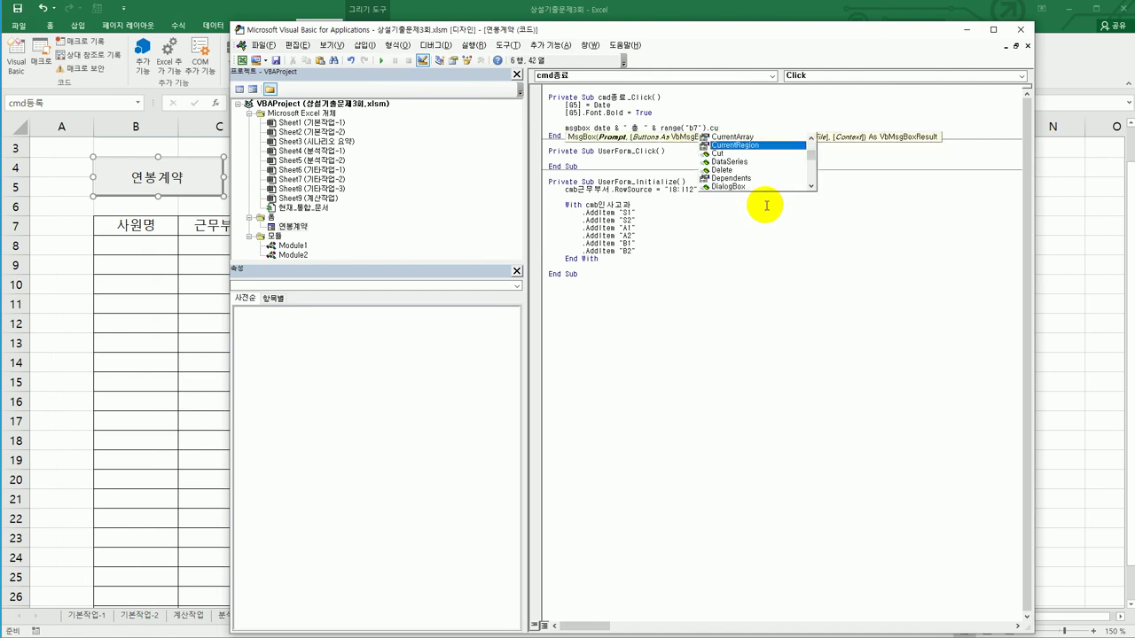
{"action": "key", "text": "Tab"}
{"action": "type", "text": ".Rows.count"}
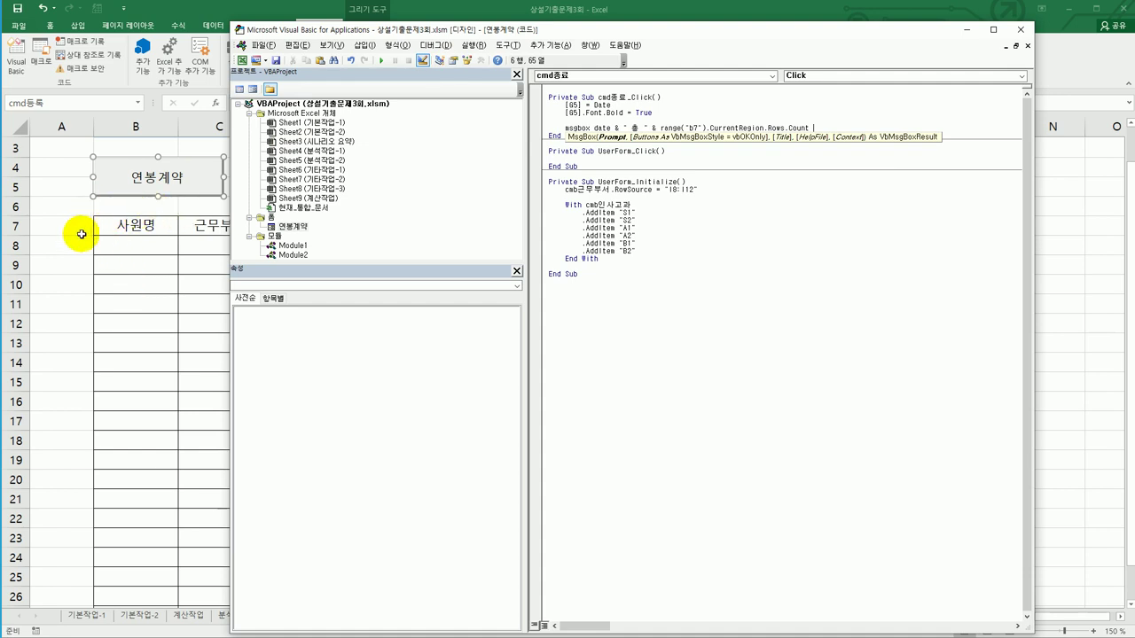
{"action": "left_click_drag", "start_coordinate": [385, 28], "coordinate": [467, 33]}
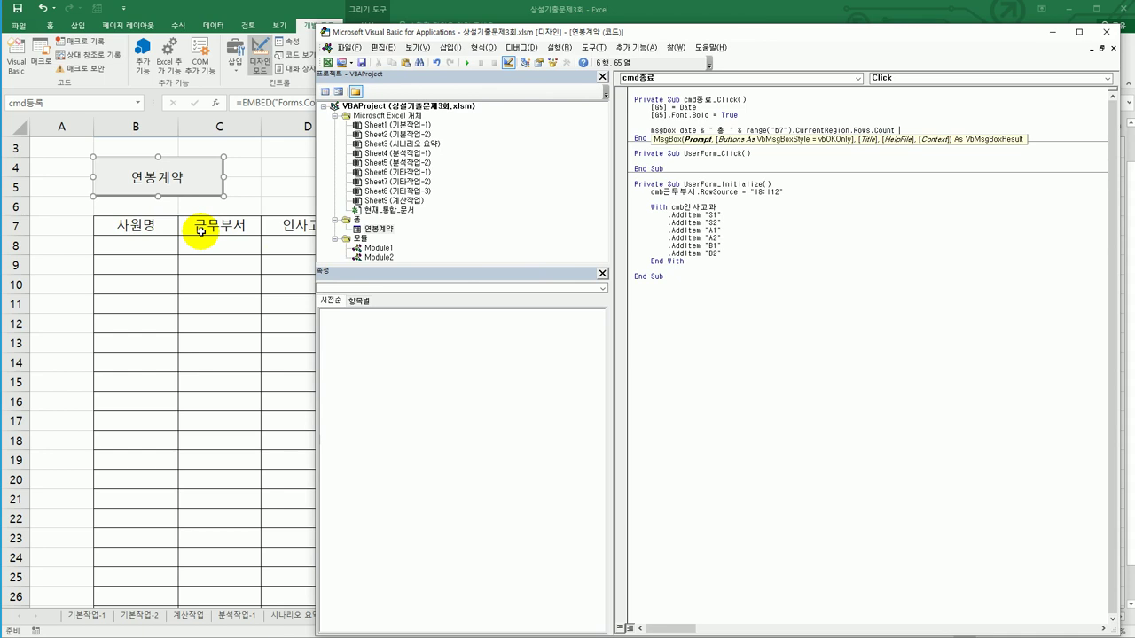
{"action": "type", "text": "-1"}
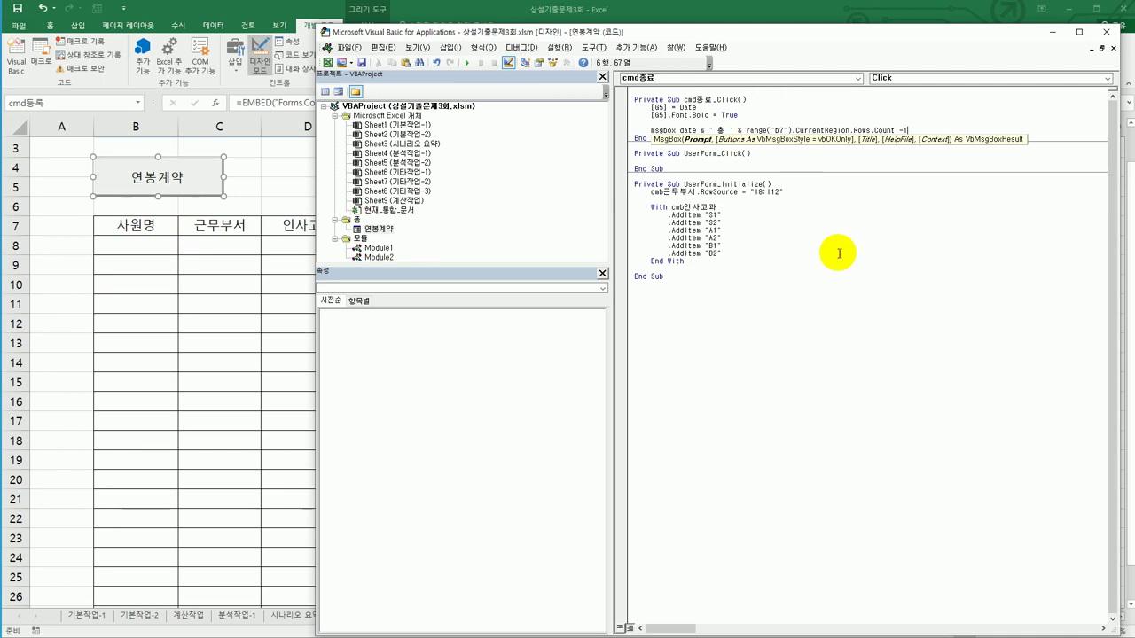
Finish the MsgBox prompt with "건 입력 완료", skip the buttons argument and set the title to "폼 닫기"
{"action": "type", "text": "& "}
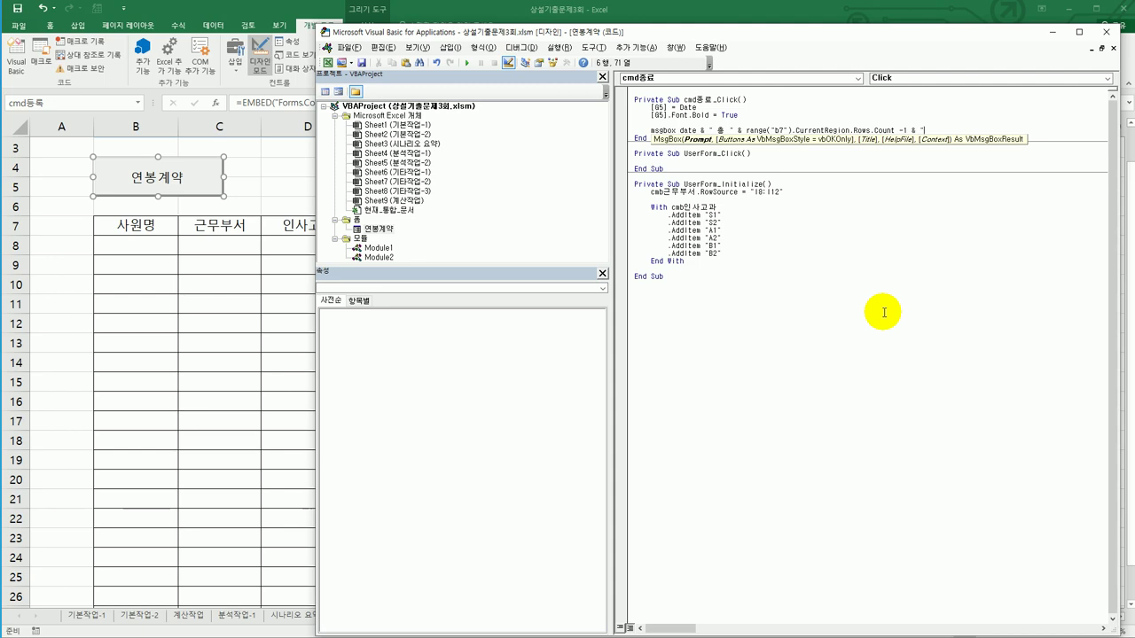
{"action": "type", "text": "\"건 입력 완료"}
{"action": "type", "text": ","}
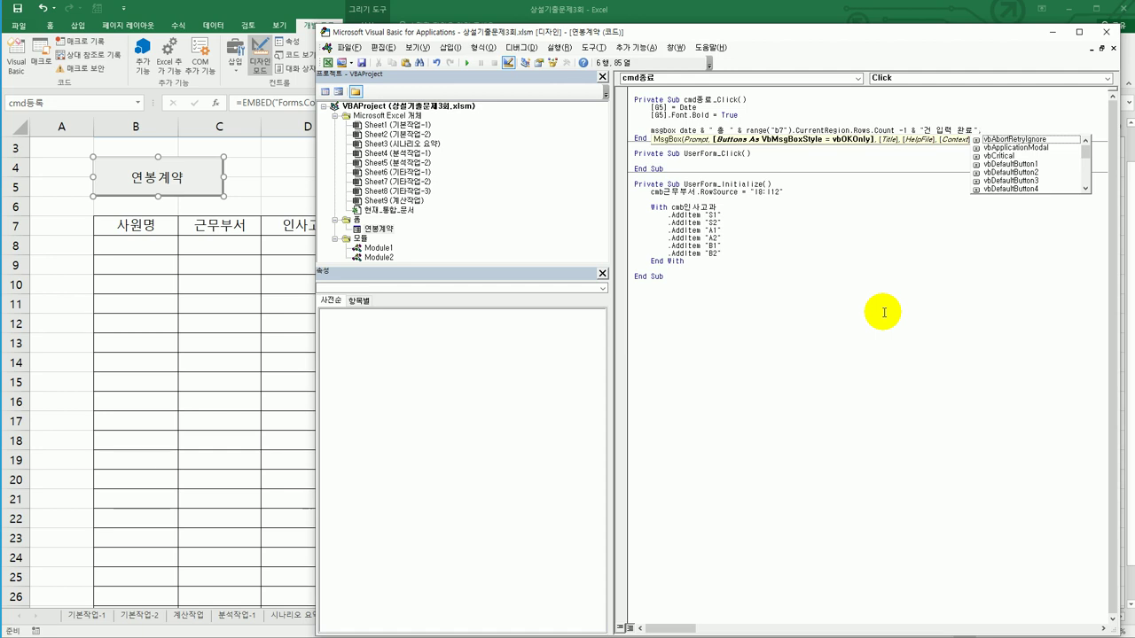
{"action": "type", "text": ","}
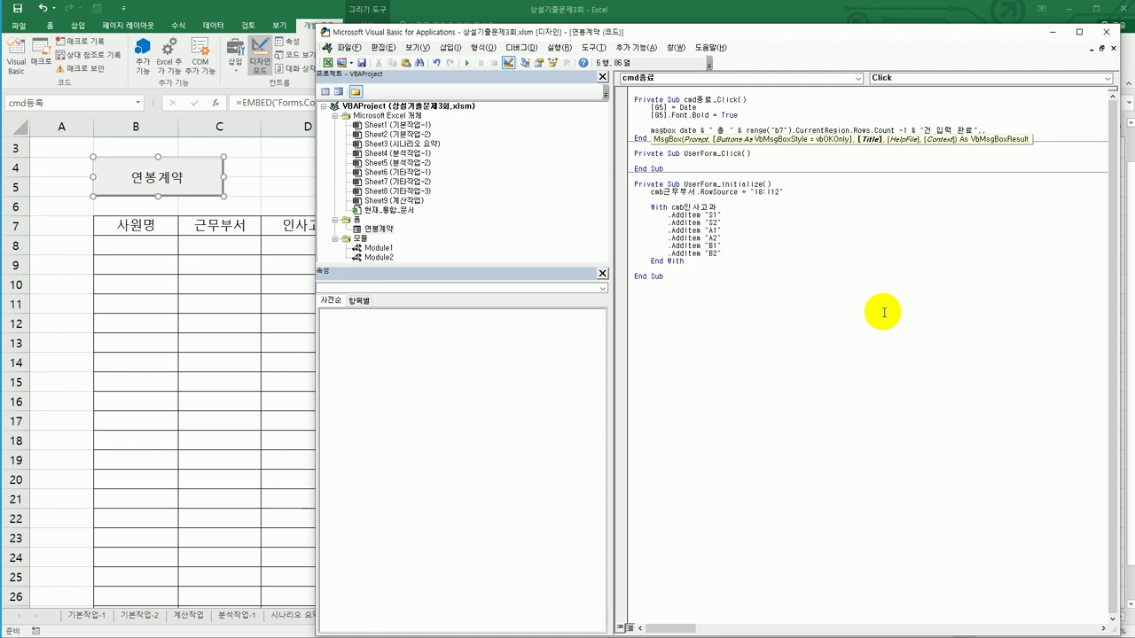
{"action": "type", "text": "\"음 당"}
{"action": "key", "text": "Return"}
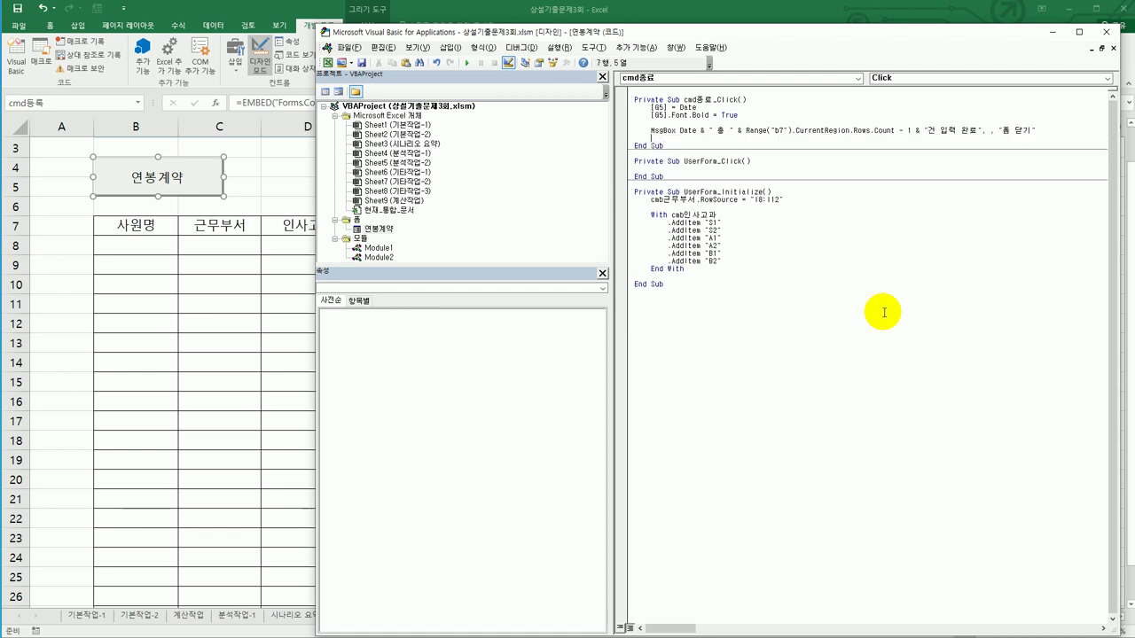
Add an Unload Me line after a blank line at the end of the cmd종료 procedure
{"action": "key", "text": "Return"}
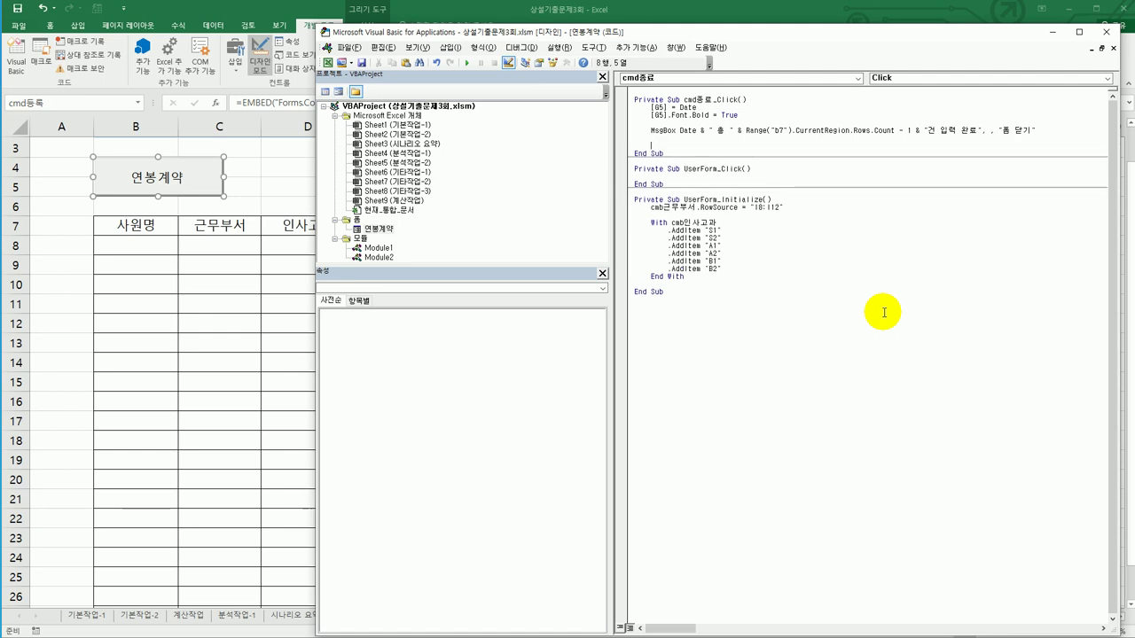
{"action": "type", "text": "unload me"}
{"action": "key", "text": "Down"}
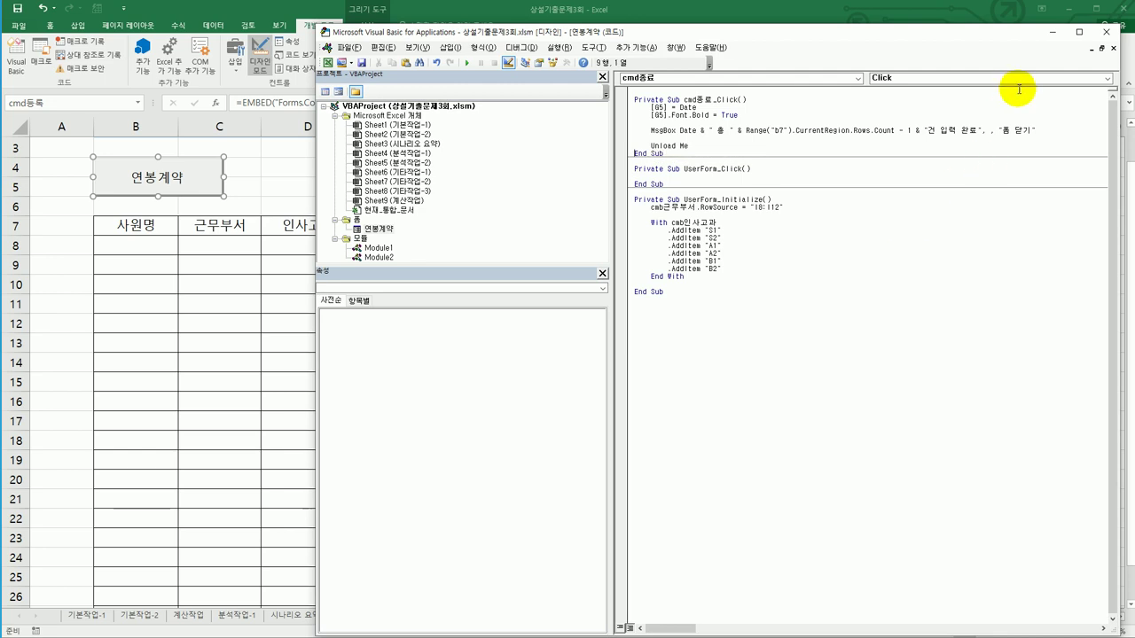
Return to the 기타작업-3 worksheet, turn off design mode and open the 연봉계약 form with its sheet button
{"action": "left_click", "coordinate": [1106, 33]}
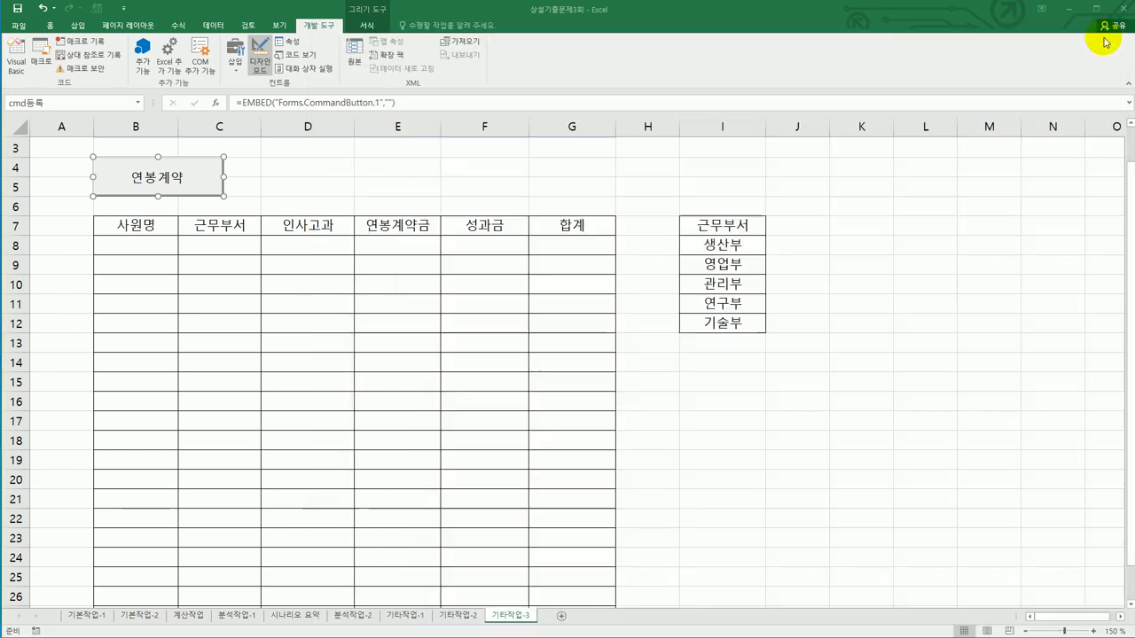
{"action": "left_click", "coordinate": [263, 59]}
{"action": "left_click", "coordinate": [304, 183]}
{"action": "left_click", "coordinate": [208, 180]}
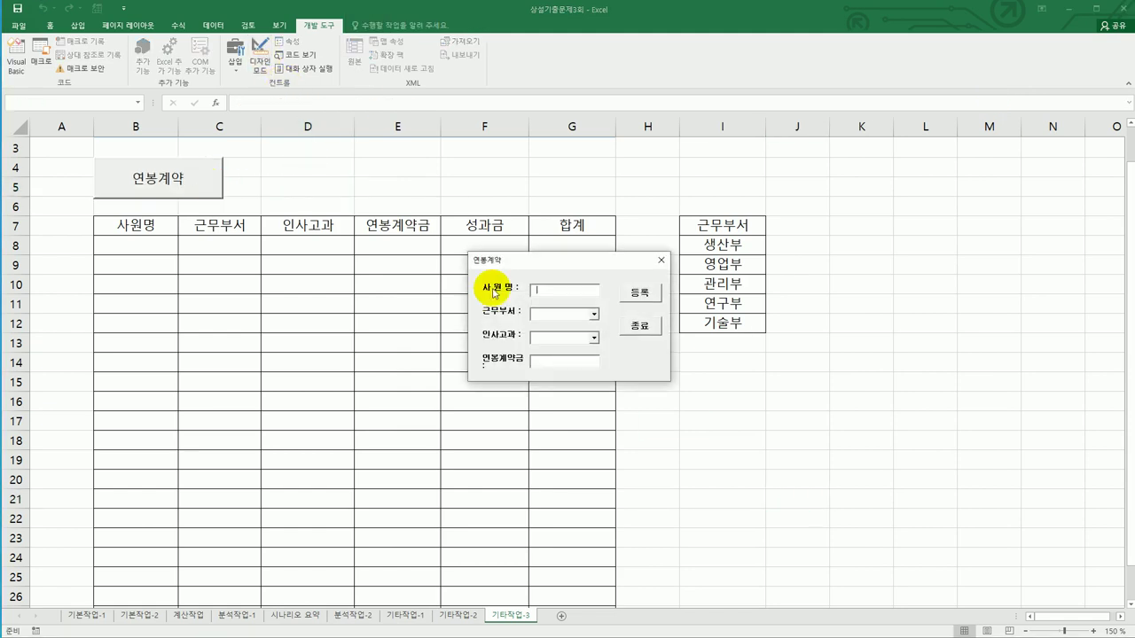
Check the choices offered by the form's 근무부서 and 인사고과 combo boxes
{"action": "left_click", "coordinate": [594, 315]}
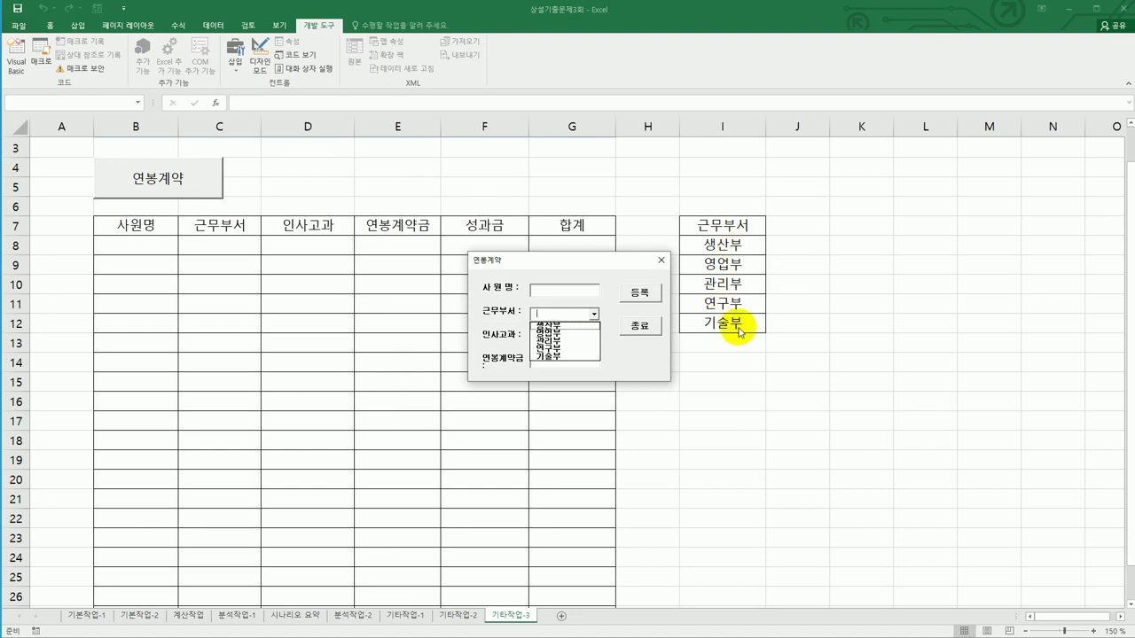
{"action": "left_click", "coordinate": [593, 314]}
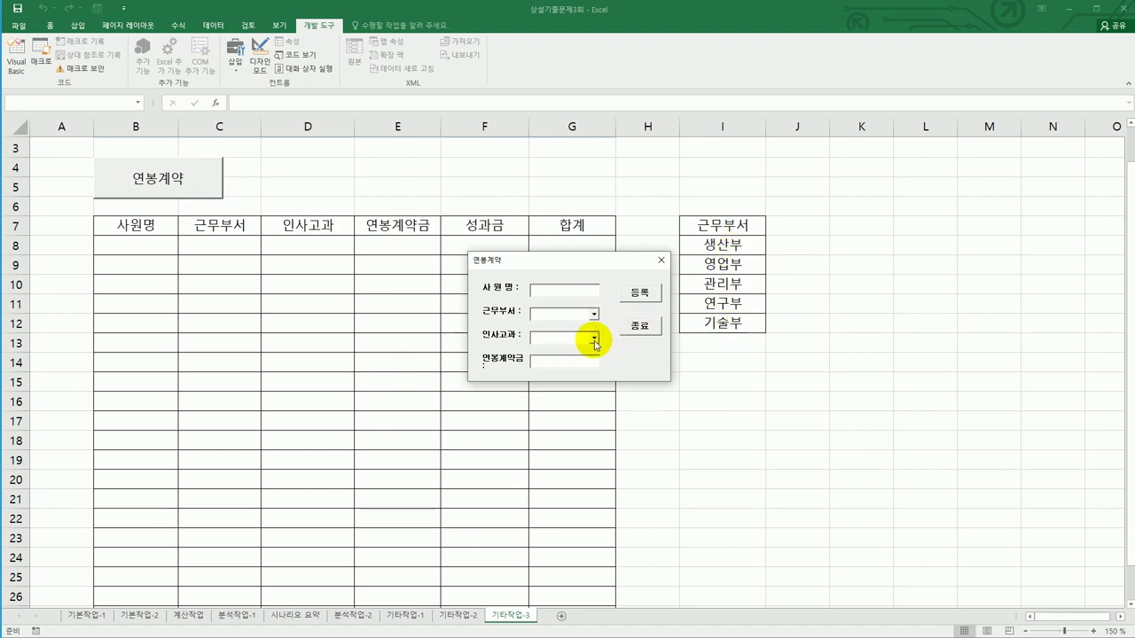
{"action": "left_click", "coordinate": [595, 337]}
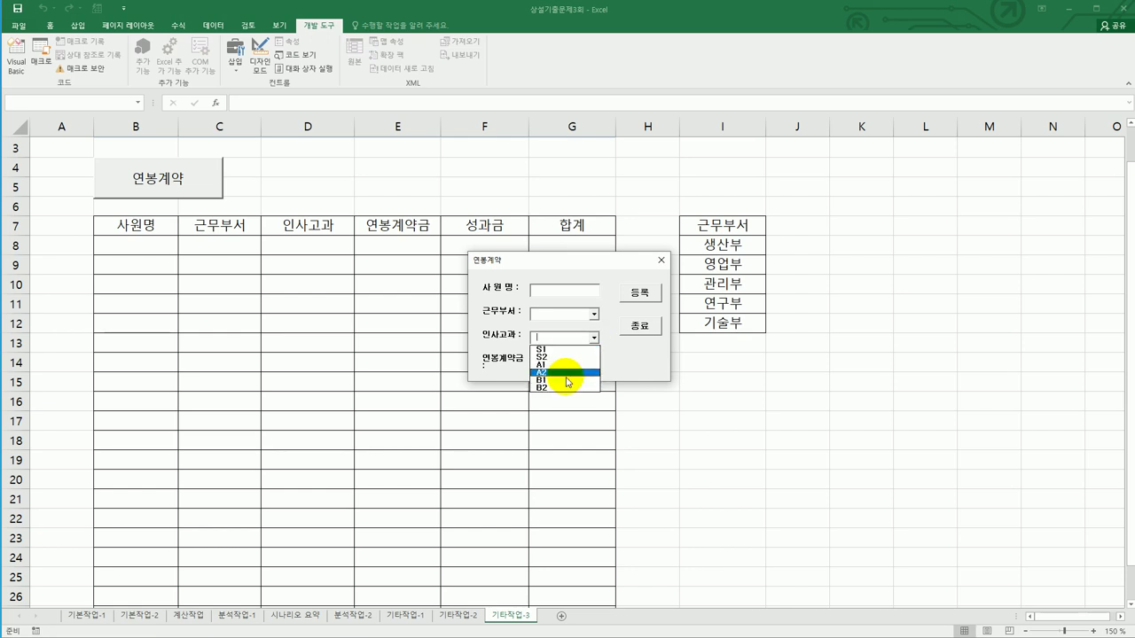
{"action": "left_click", "coordinate": [617, 373]}
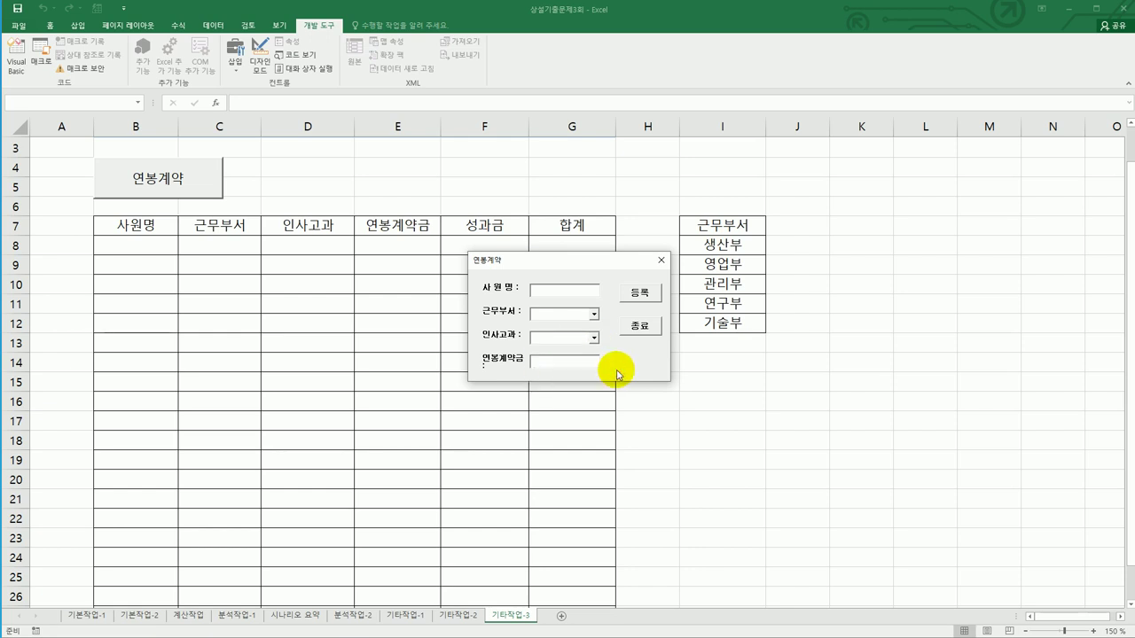
Fill in the form with an employee name, 근무부서 영업부, 인사고과 S1 and 연봉계약금 5000000
{"action": "left_click", "coordinate": [555, 292]}
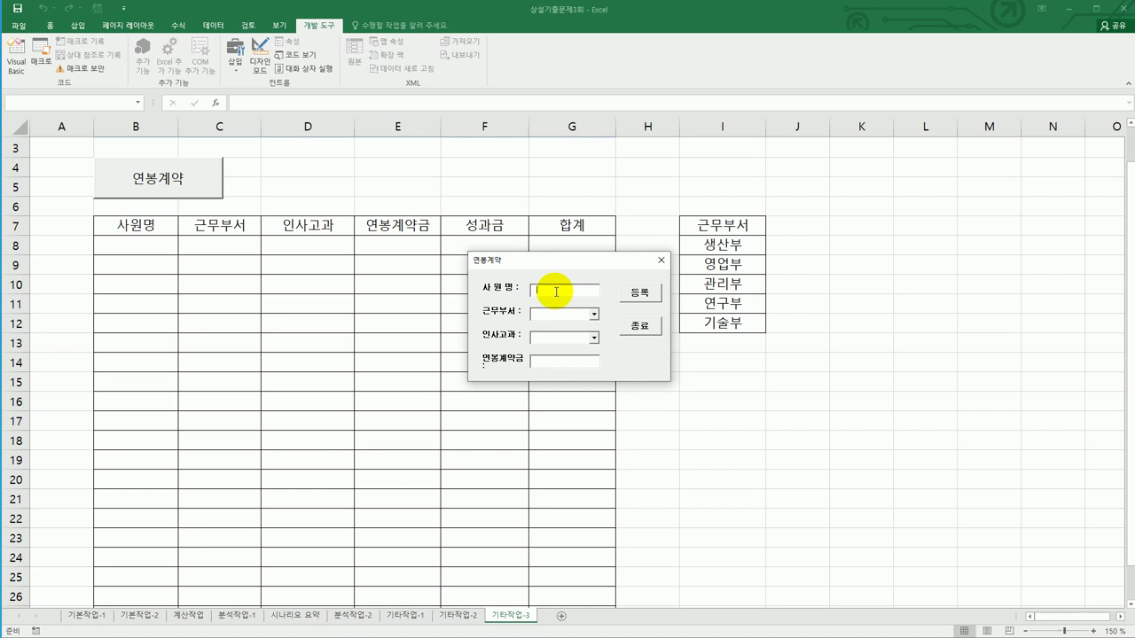
{"action": "type", "text": "홍길동"}
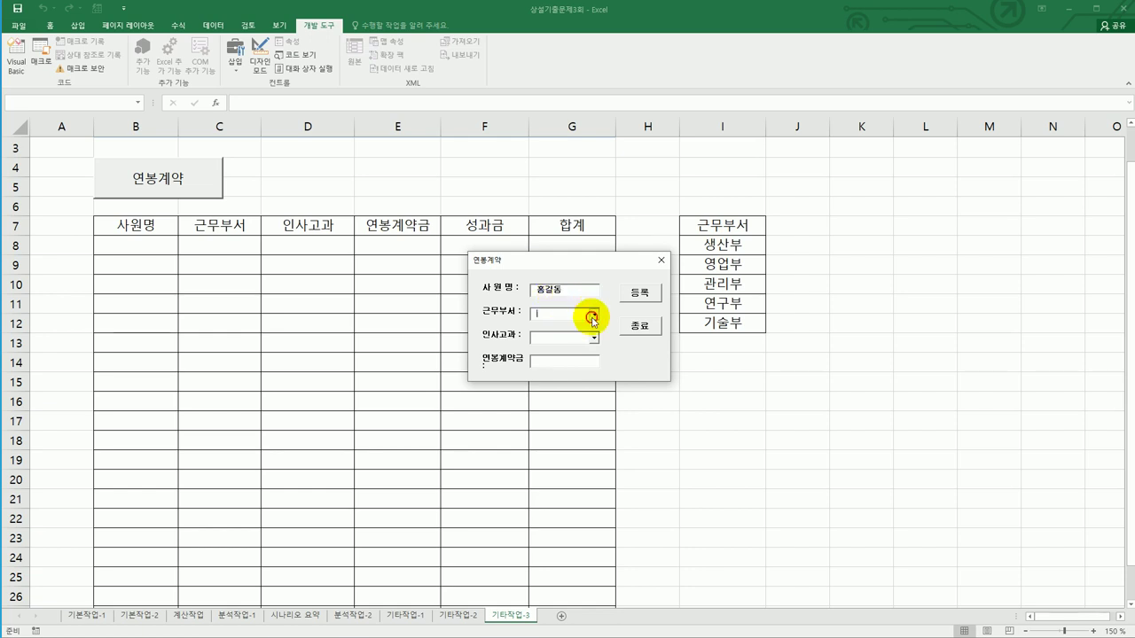
{"action": "left_click", "coordinate": [592, 318]}
{"action": "left_click", "coordinate": [584, 333]}
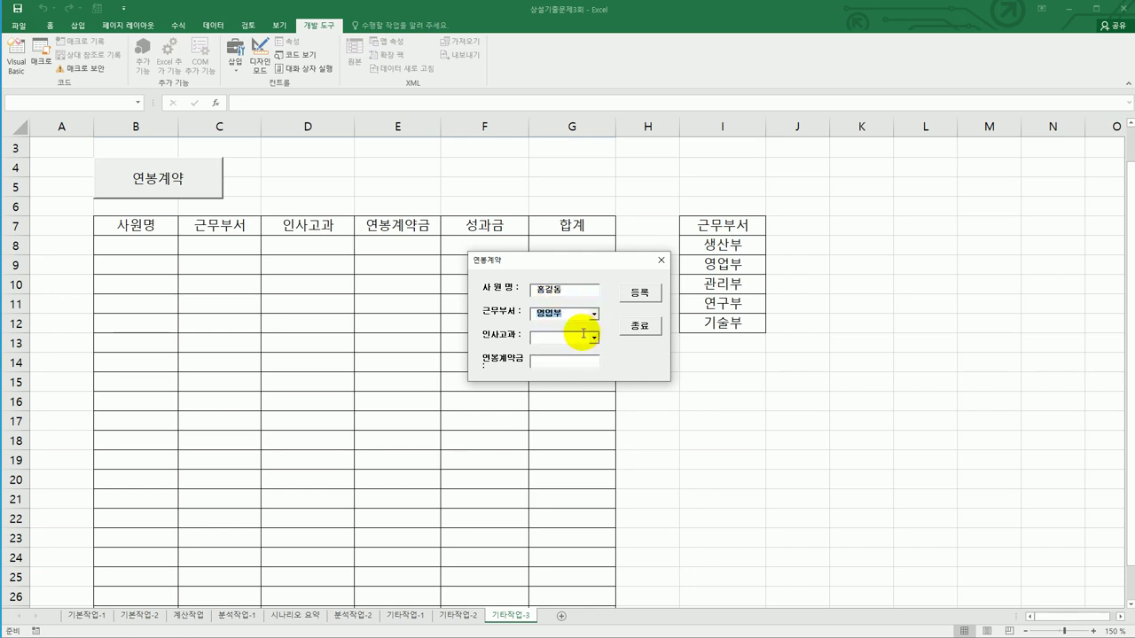
{"action": "left_click", "coordinate": [594, 337]}
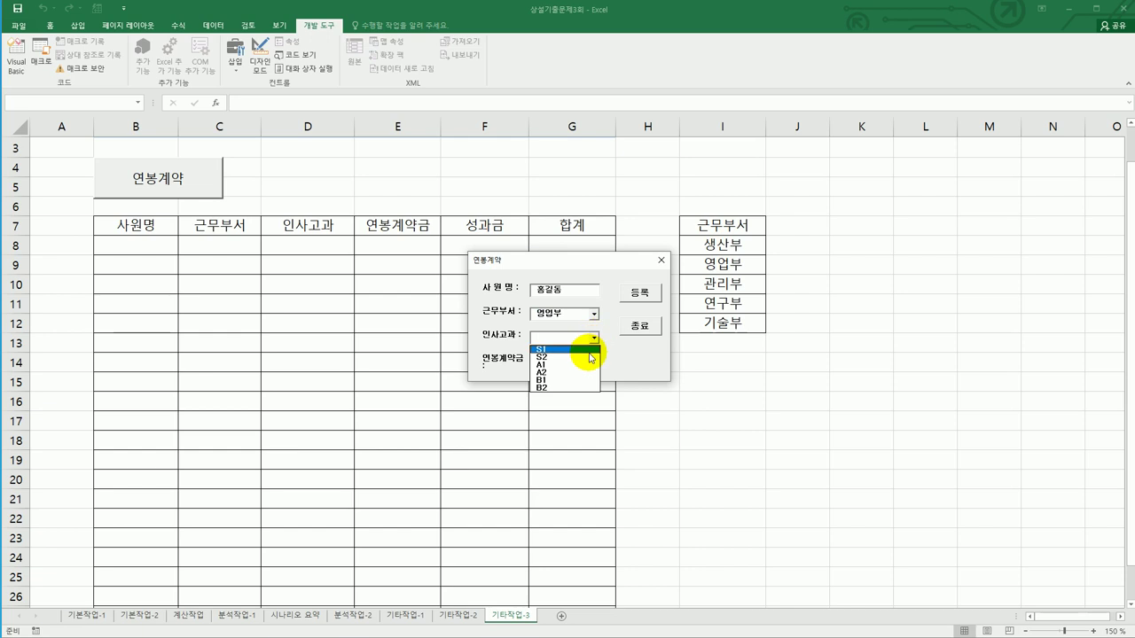
{"action": "left_click", "coordinate": [589, 351]}
{"action": "left_click", "coordinate": [576, 361]}
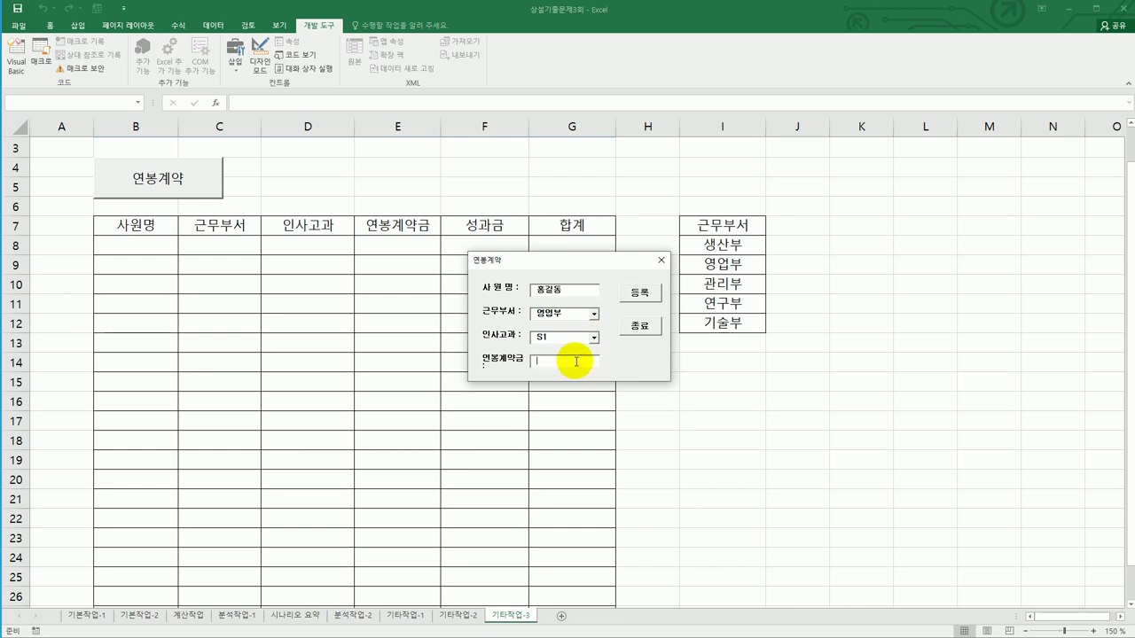
{"action": "type", "text": "50"}
{"action": "type", "text": "00000"}
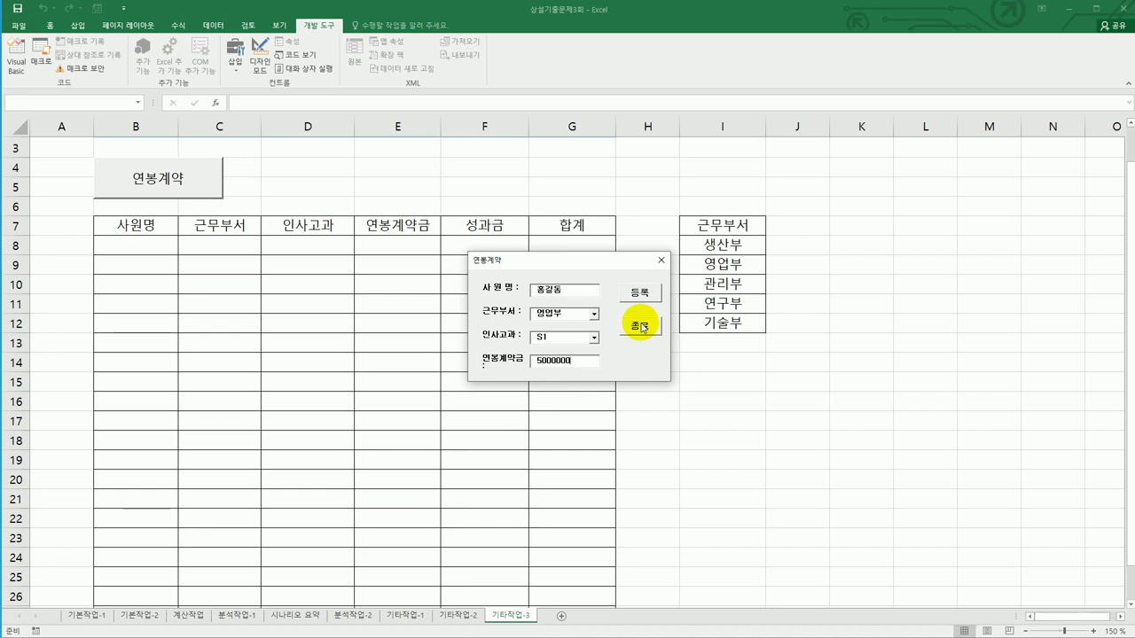
Test the form's 종료 button and acknowledge the 폼 닫기 message so the form closes
{"action": "left_click", "coordinate": [594, 314]}
{"action": "left_click", "coordinate": [594, 315]}
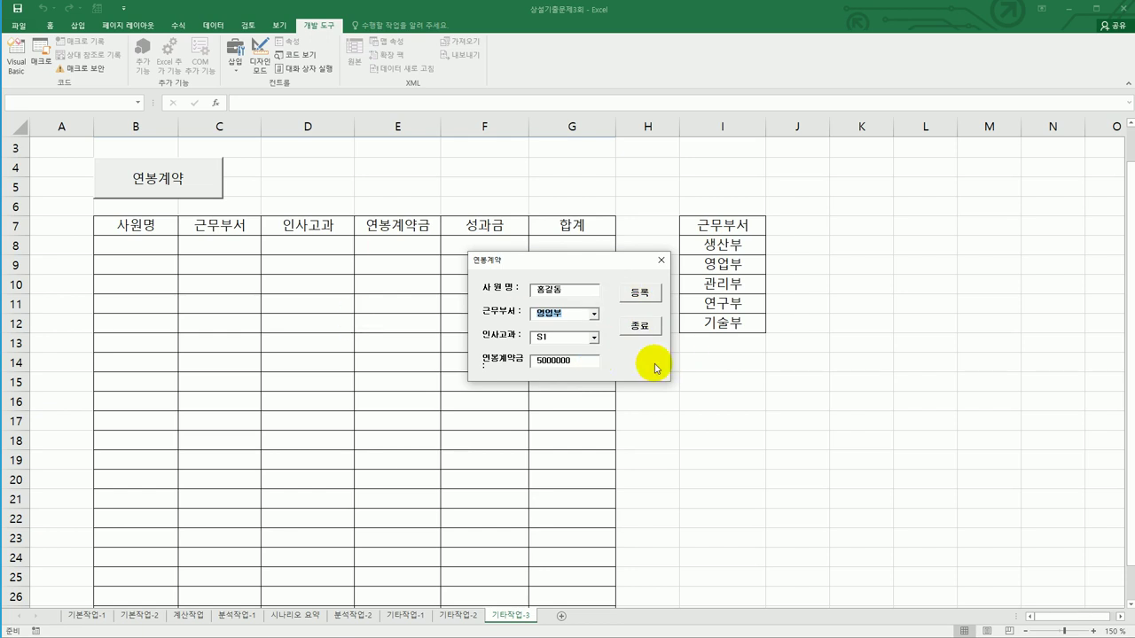
{"action": "left_click", "coordinate": [645, 326]}
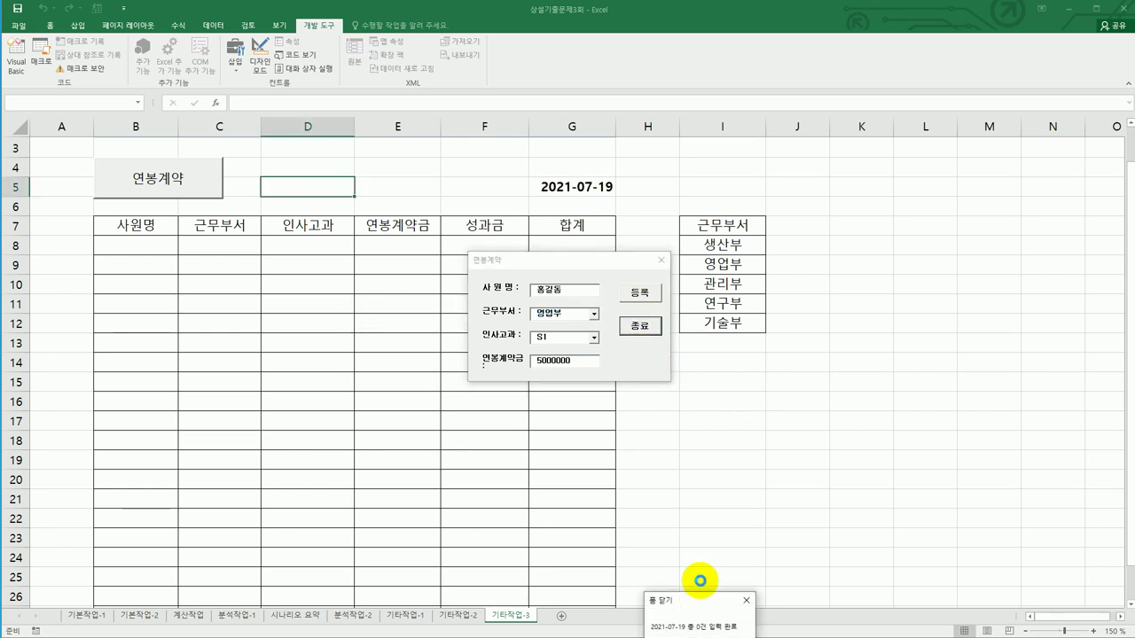
{"action": "left_click_drag", "start_coordinate": [697, 600], "coordinate": [775, 389]}
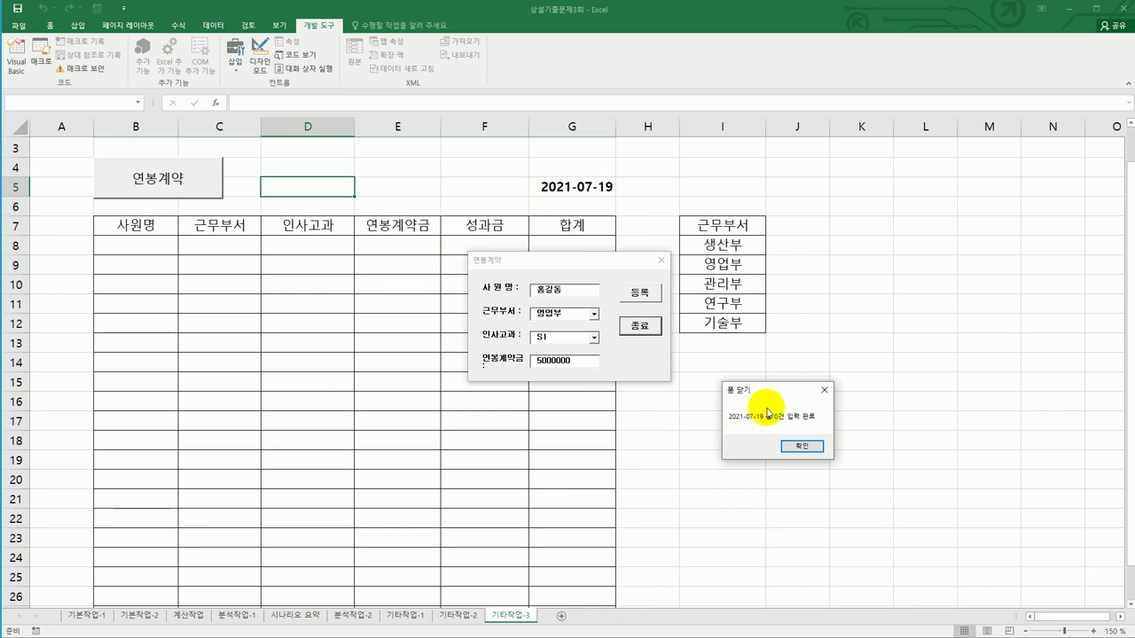
{"action": "left_click", "coordinate": [802, 457]}
{"action": "left_click", "coordinate": [797, 443]}
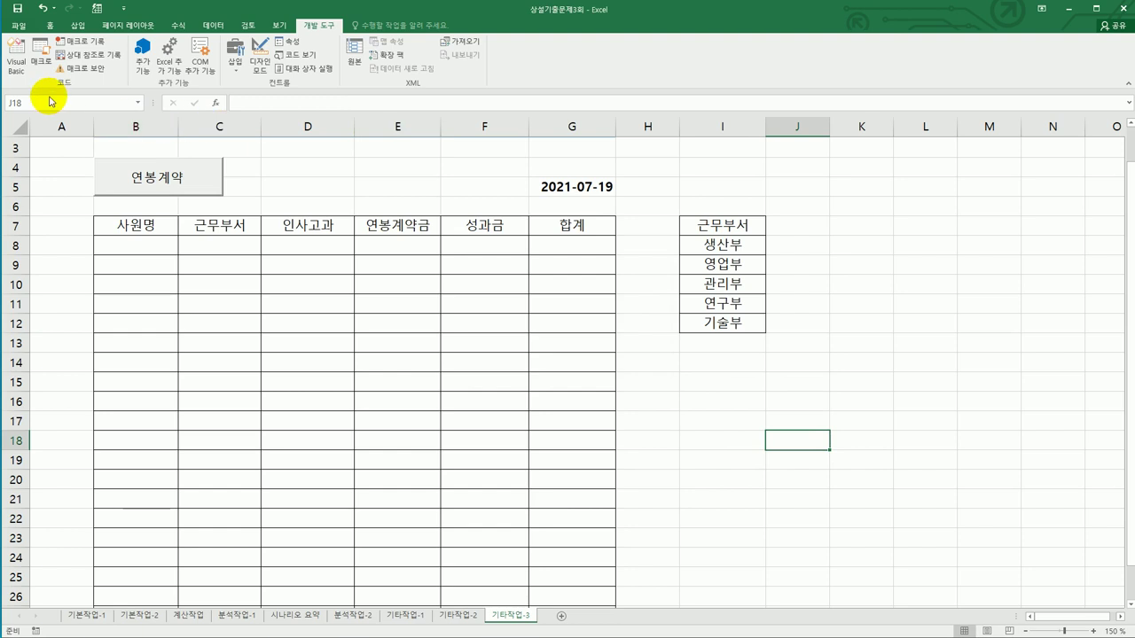
Reopen the Visual Basic code window and create the Click event procedure for the 연봉계약 form's cmd등록 control
{"action": "left_click", "coordinate": [17, 62]}
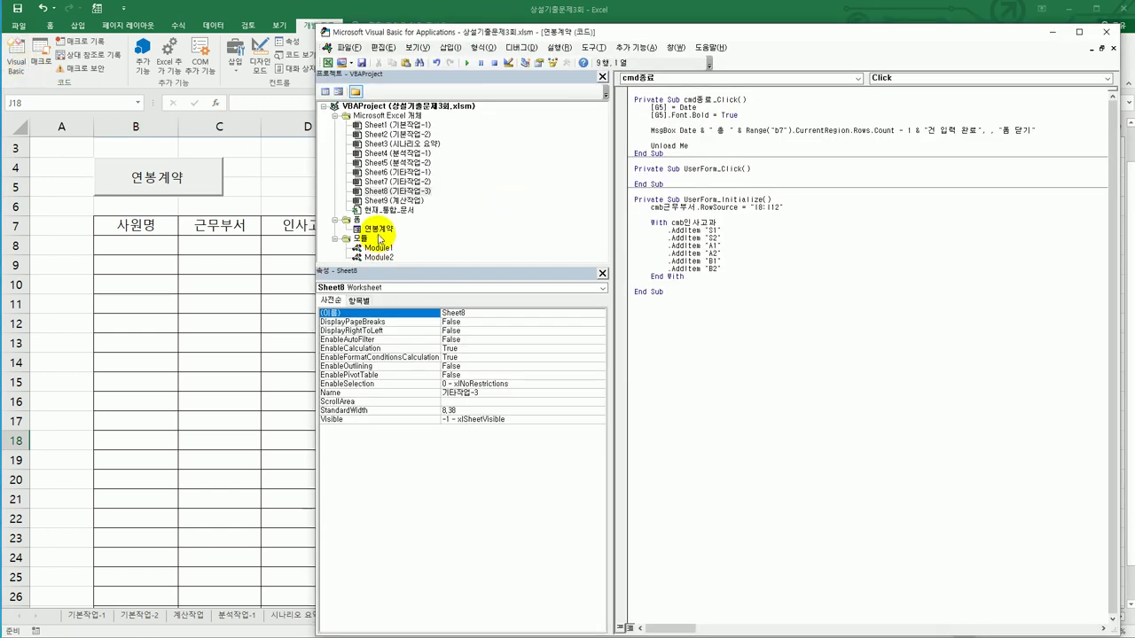
{"action": "left_click", "coordinate": [733, 79]}
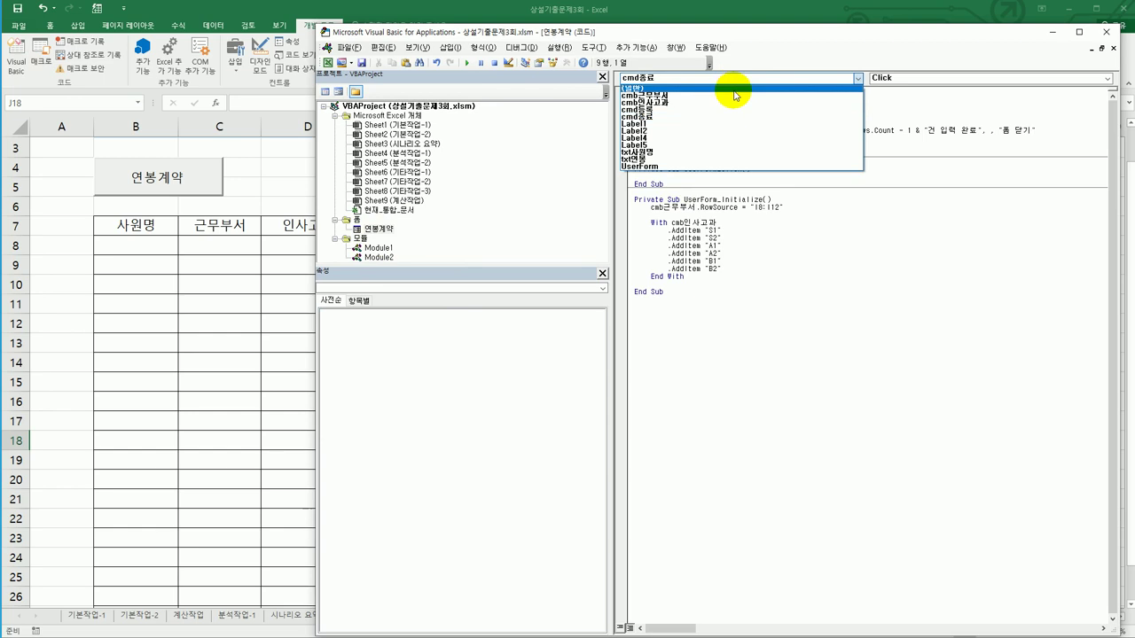
{"action": "left_click", "coordinate": [733, 111]}
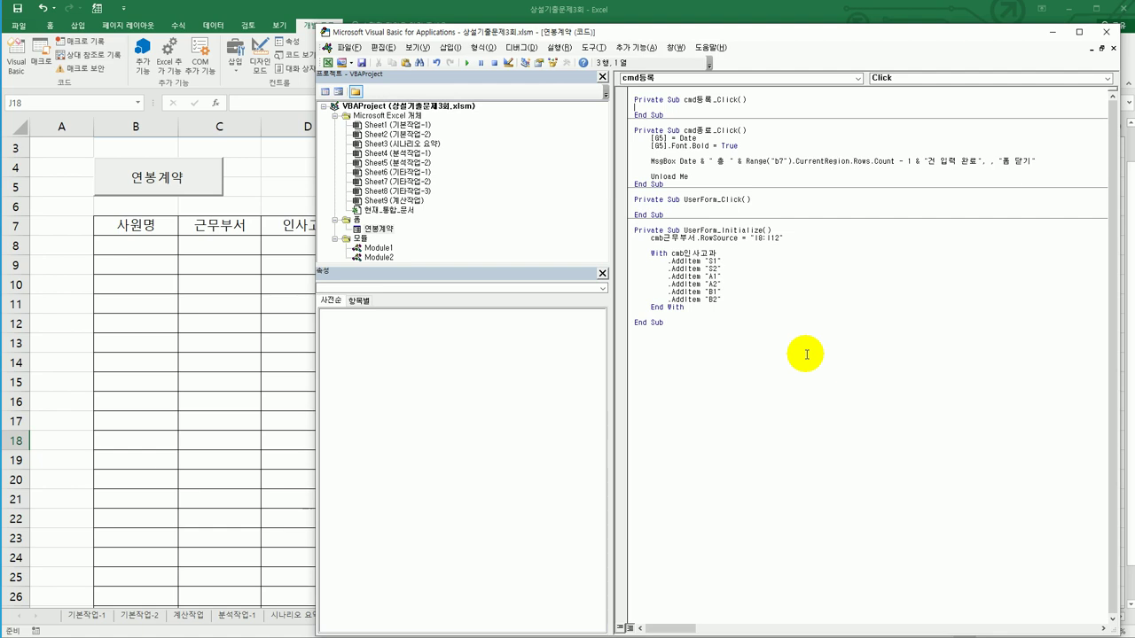
{"action": "key", "text": "Return"}
{"action": "key", "text": "Return"}
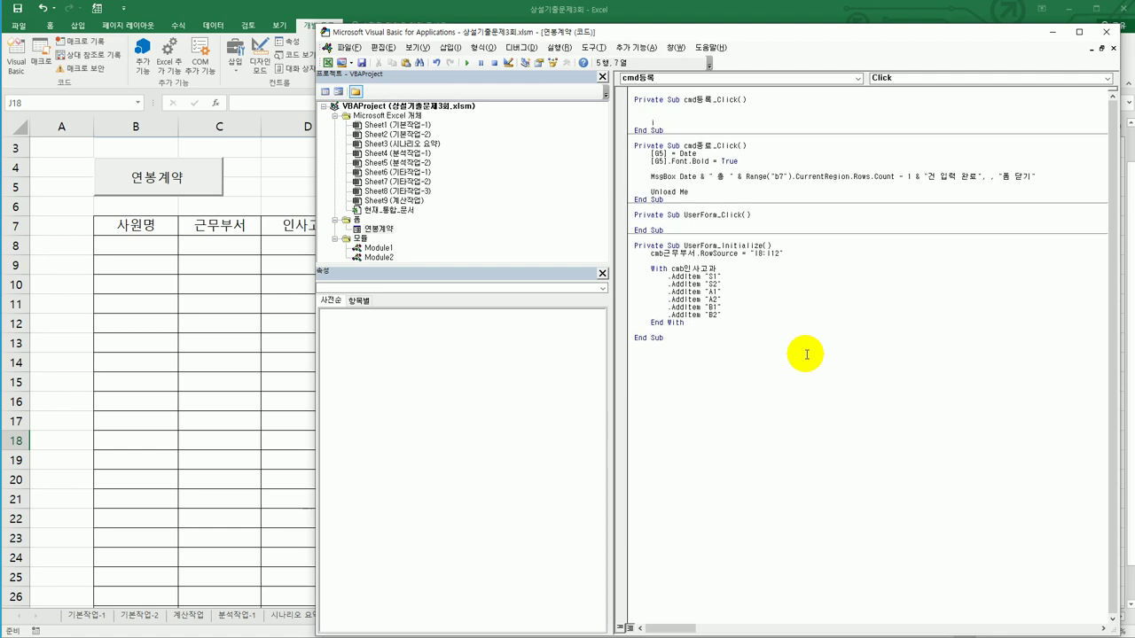
In cmd등록_Click, write the row position line i = Range("B7").CurrentRegion.Rows.Count + 7
{"action": "type", "text": "i = range(\"B7"}
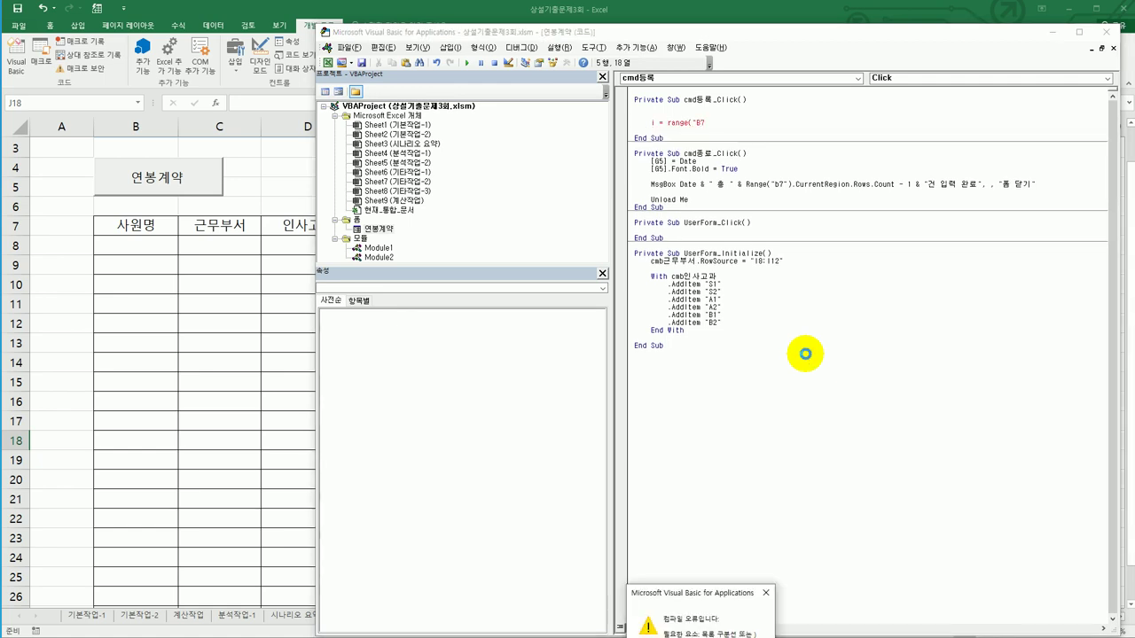
{"action": "type", "text": "\")"}
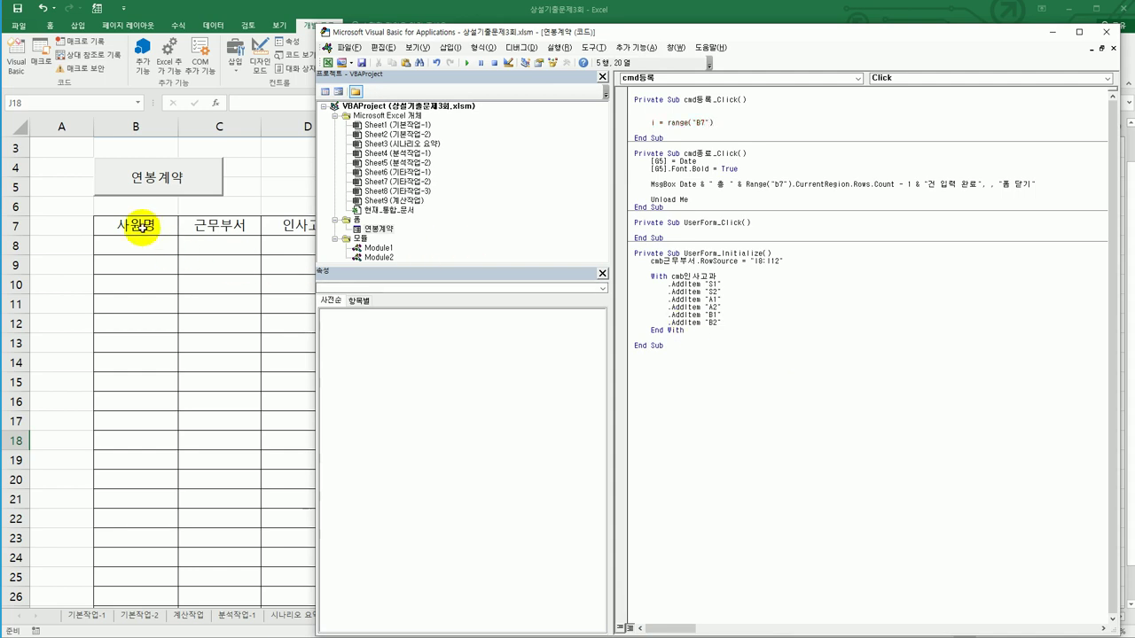
{"action": "left_click", "coordinate": [560, 284]}
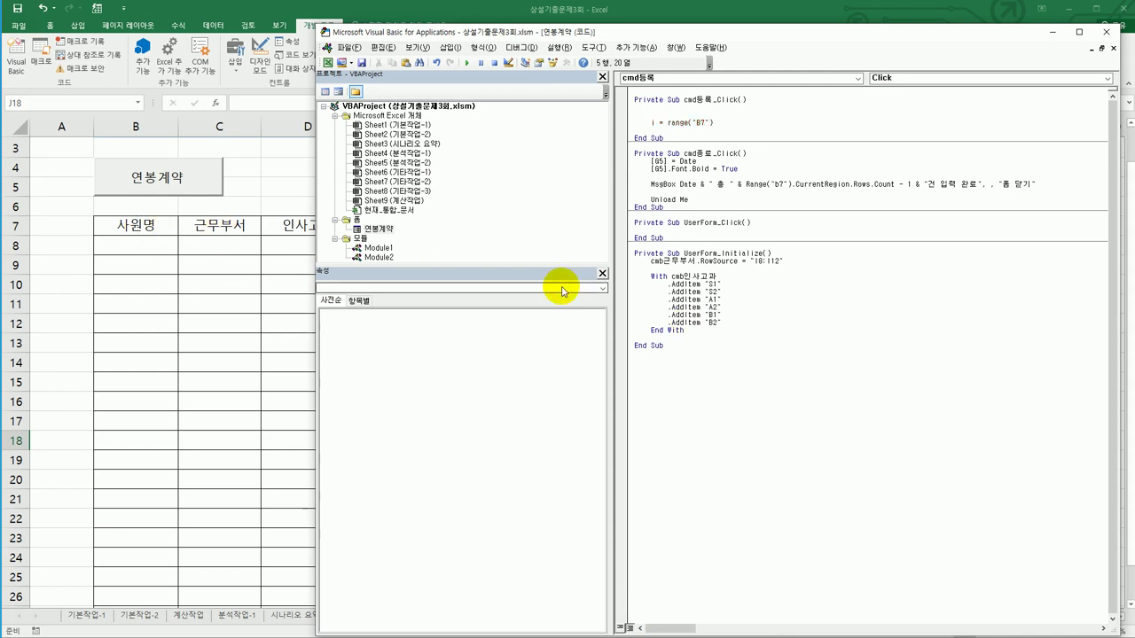
{"action": "type", "text": ".cu"}
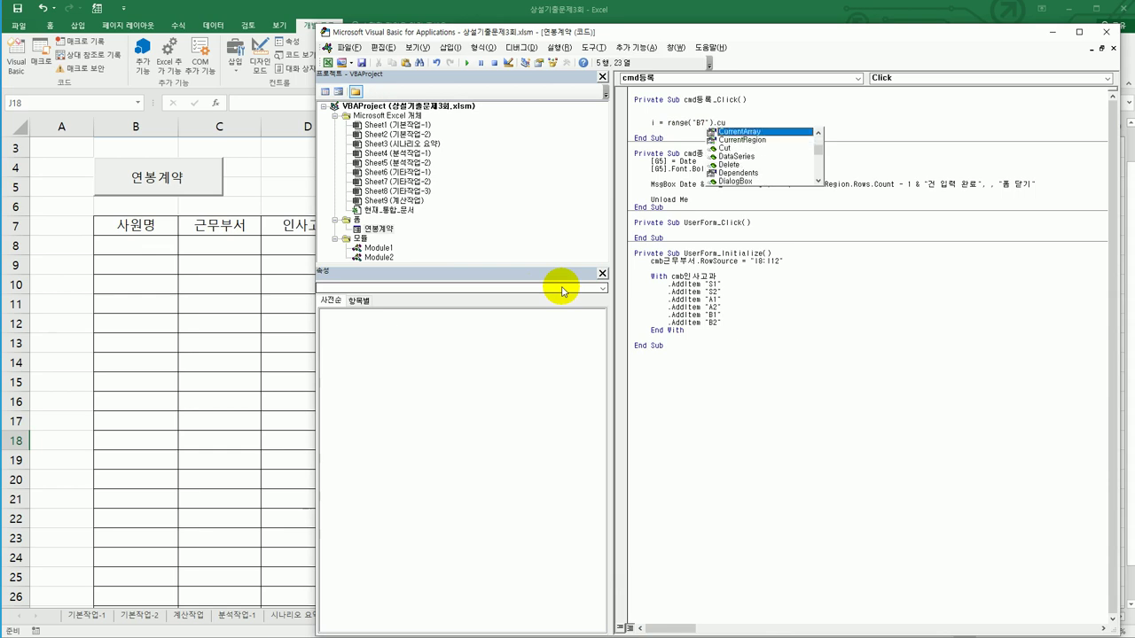
{"action": "key", "text": "Down"}
{"action": "key", "text": "Tab"}
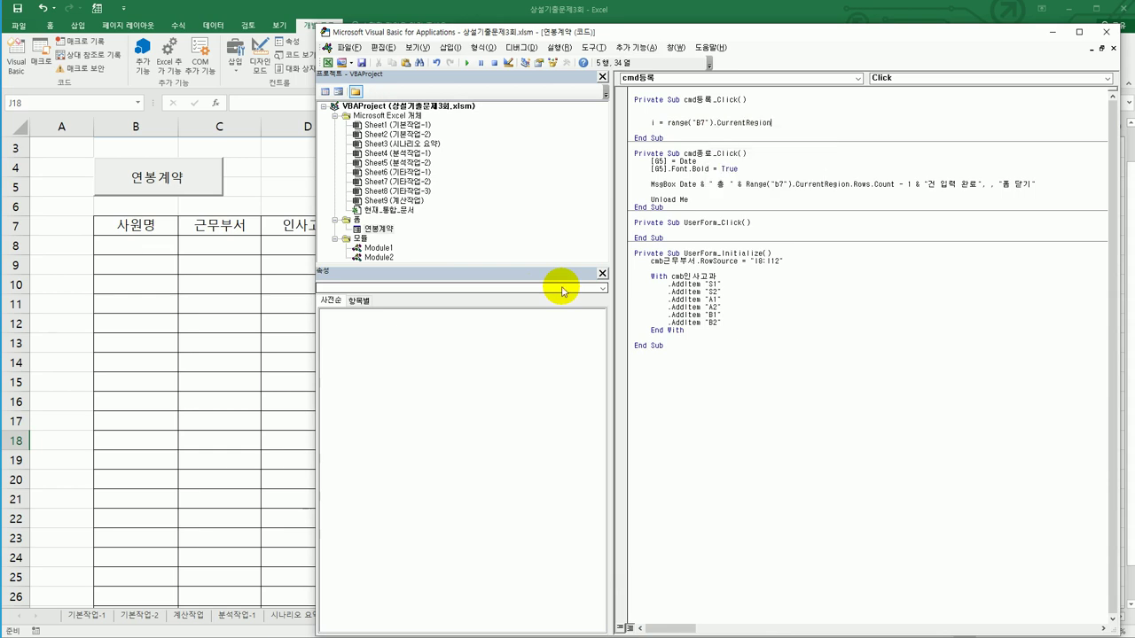
{"action": "type", "text": "."}
{"action": "type", "text": "Rows.coun"}
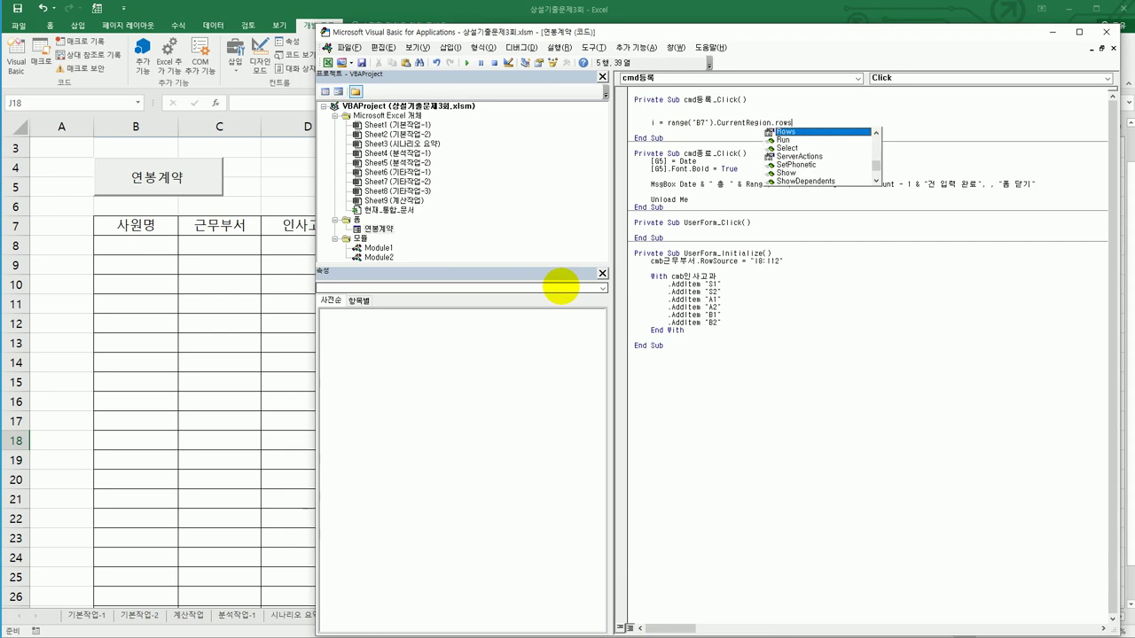
{"action": "type", "text": "t +"}
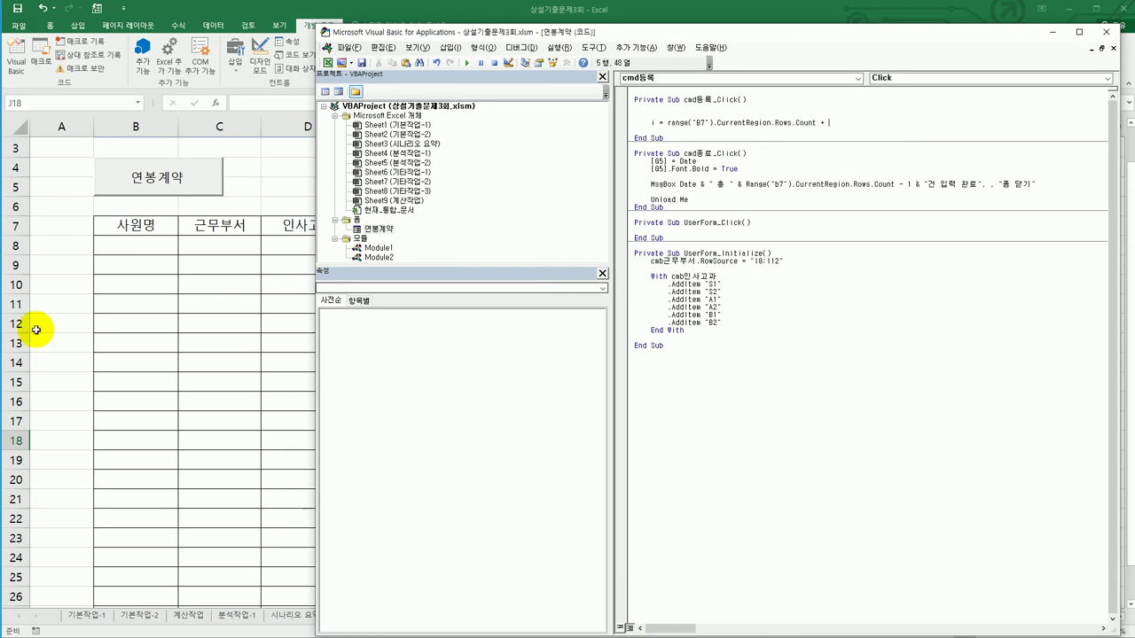
{"action": "key", "text": "BackSpace"}
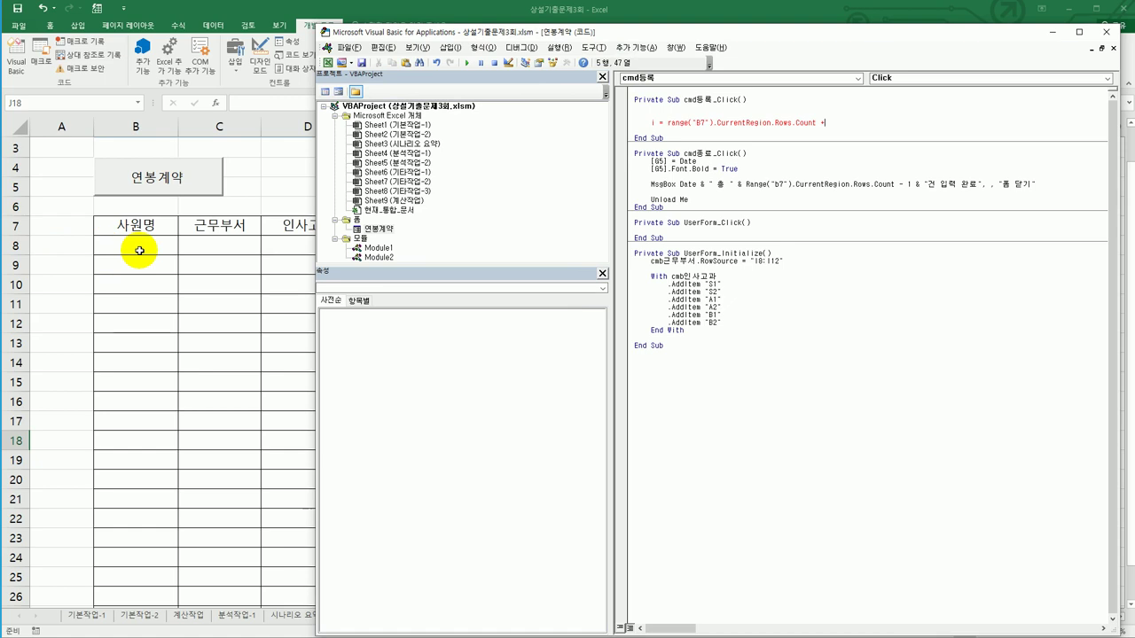
{"action": "type", "text": "7"}
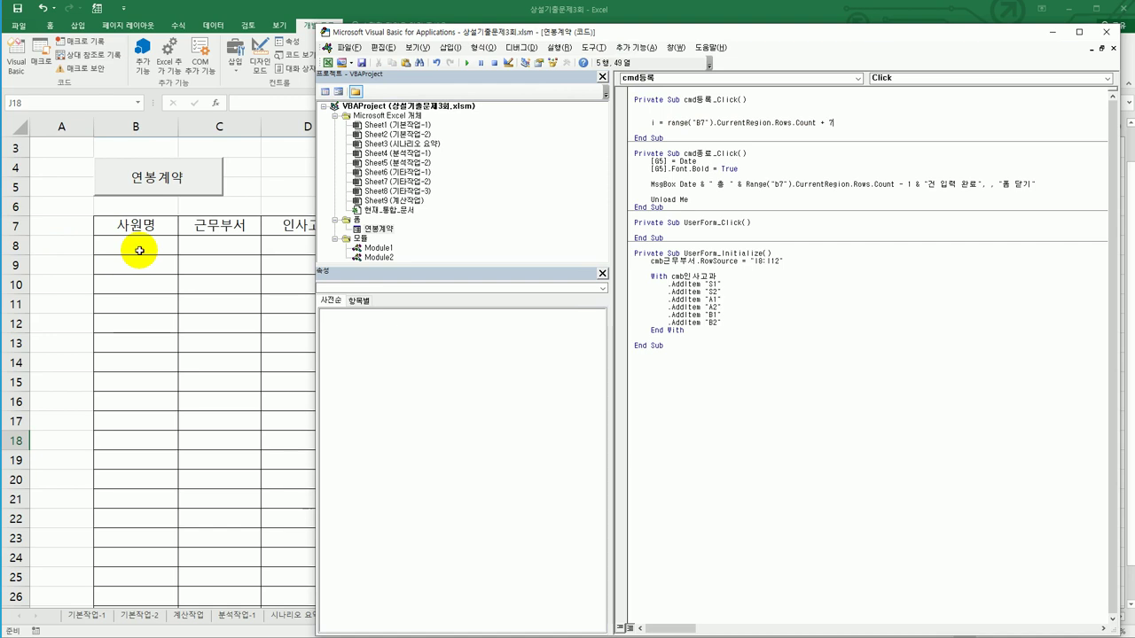
Below the row position line, add the statement Cells(i, 2) = txt사원명, separated by a blank line
{"action": "key", "text": "Return"}
{"action": "key", "text": "Return"}
{"action": "type", "text": "ce"}
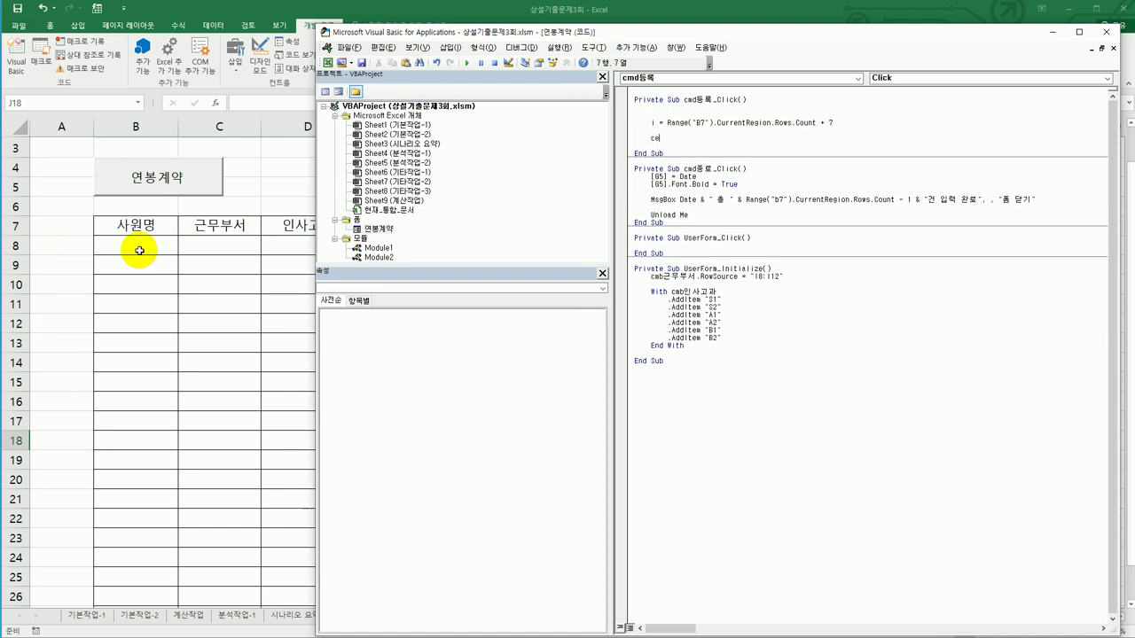
{"action": "type", "text": "lls(i,"}
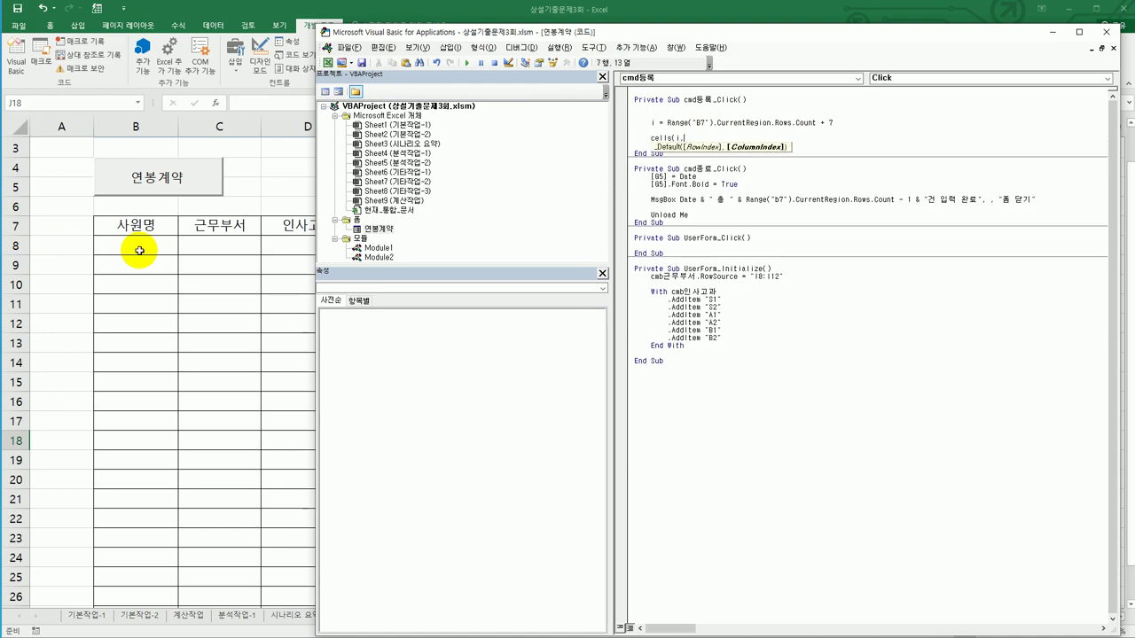
{"action": "type", "text": "2) = "}
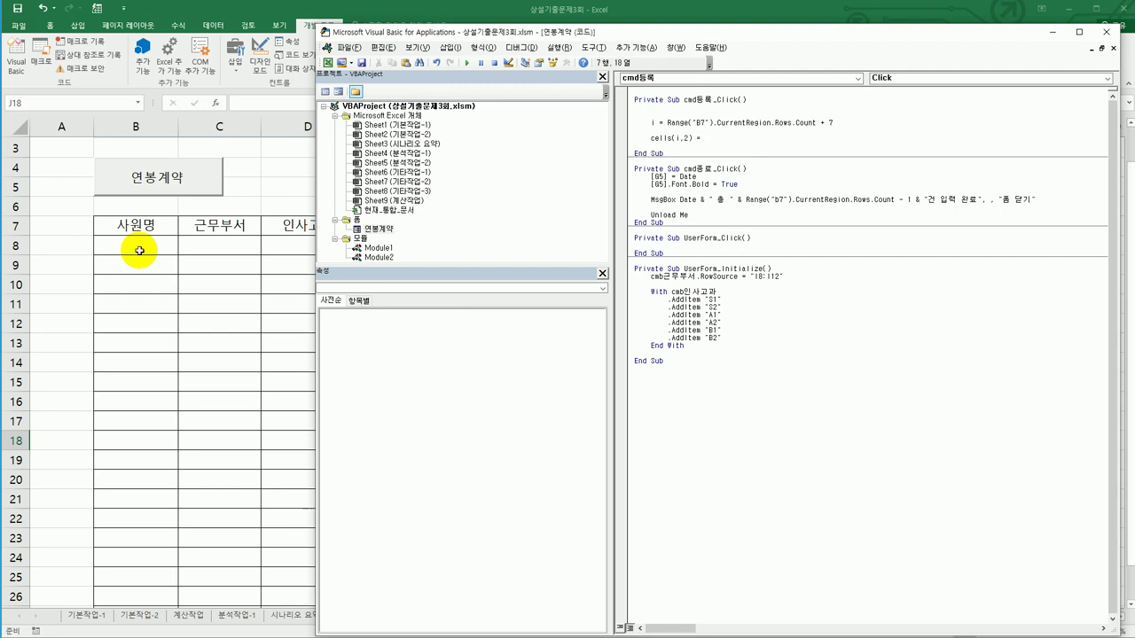
{"action": "type", "text": "txt사원명"}
Duplicate the txt사원명 line and change the copy to Cells(i, 3) = cmb근무부서
{"action": "key", "text": "shift+Home"}
{"action": "key", "text": "ctrl+c"}
{"action": "key", "text": "End"}
{"action": "key", "text": "Return"}
{"action": "key", "text": "ctrl+v"}
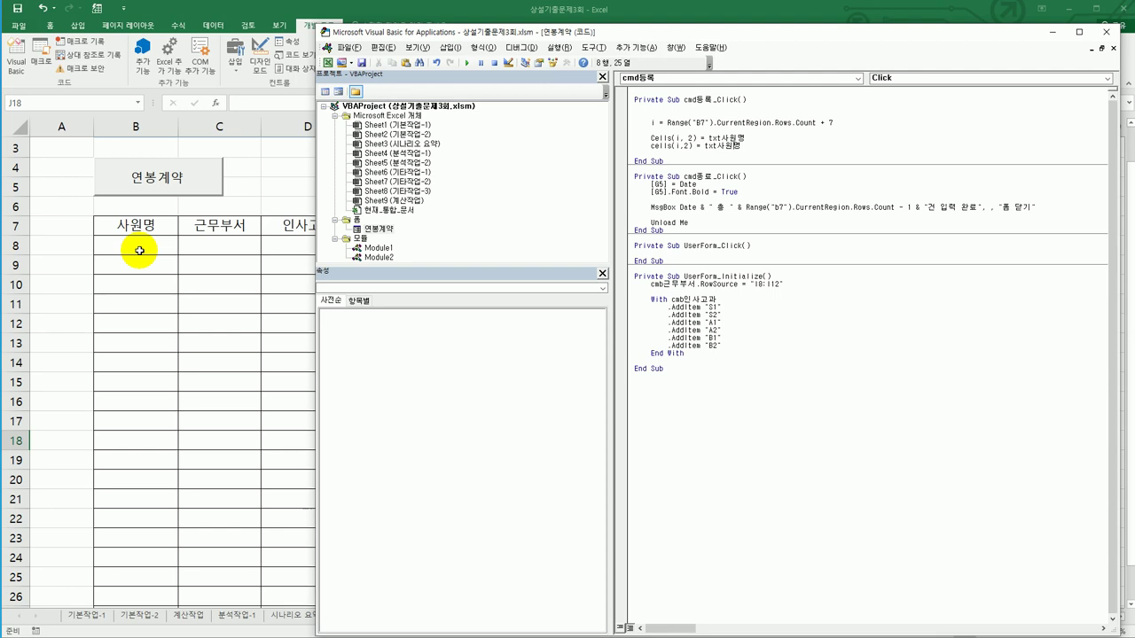
{"action": "key", "text": "shift+Right"}
{"action": "type", "text": "3"}
{"action": "double_click", "coordinate": [720, 146]}
{"action": "type", "text": "cmb근"}
{"action": "type", "text": "ㅁ"}
{"action": "type", "text": "무부서"}
{"action": "key", "text": "Return"}
Paste another copy of the txt사원명 line and change it to Cells(i, 4) = cmb인사고과
{"action": "key", "text": "ctrl+v"}
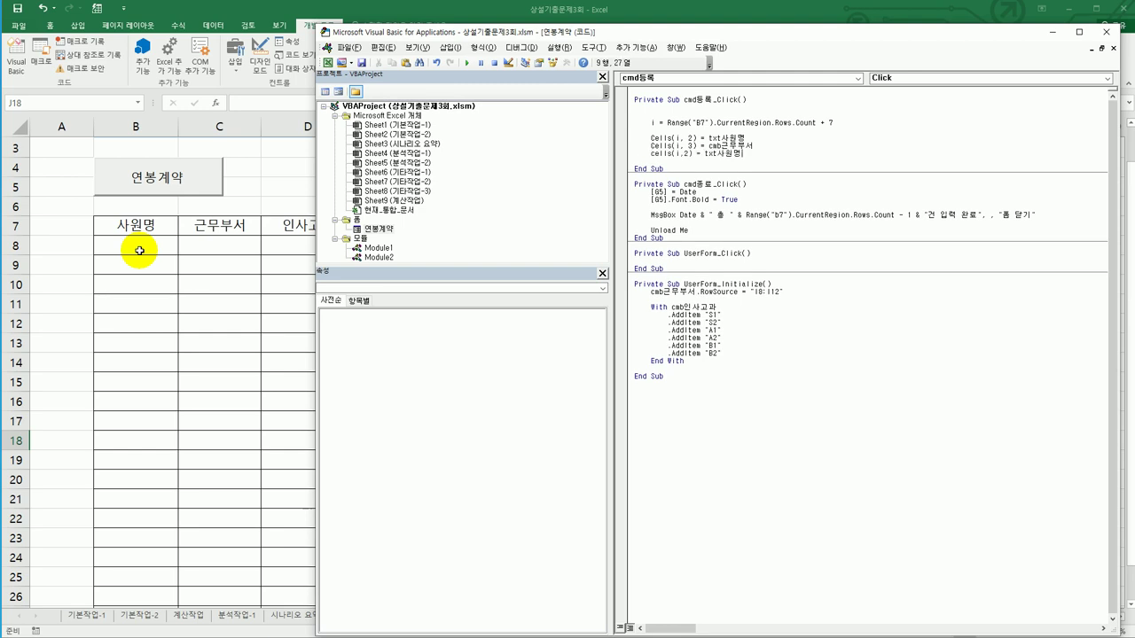
{"action": "key", "text": "Left"}
{"action": "key", "text": "Left"}
{"action": "key", "text": "Left"}
{"action": "key", "text": "Left"}
{"action": "key", "text": "Left"}
{"action": "key", "text": "Left"}
{"action": "key", "text": "Left"}
{"action": "key", "text": "Delete"}
{"action": "type", "text": "4"}
{"action": "key", "text": "shift+End"}
{"action": "type", "text": "cmb인사고과"}
{"action": "key", "text": "Return"}
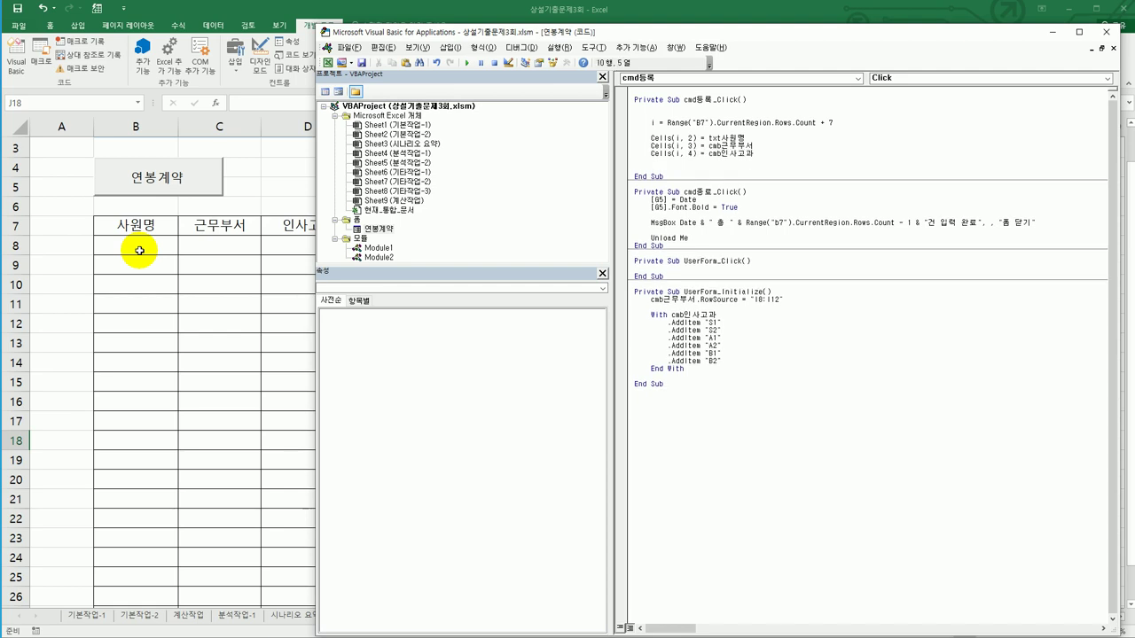
Paste the copied line once more and change it to Cells(i, 5) = txt연봉.Value
{"action": "key", "text": "ctrl+v"}
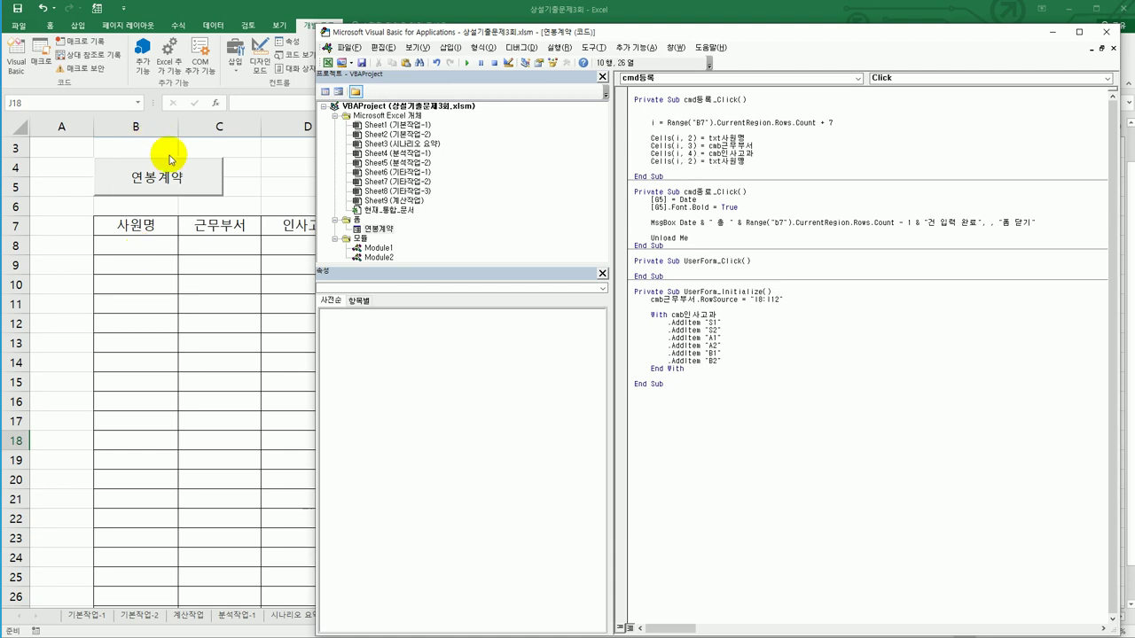
{"action": "left_click", "coordinate": [691, 162]}
{"action": "double_click", "coordinate": [691, 162]}
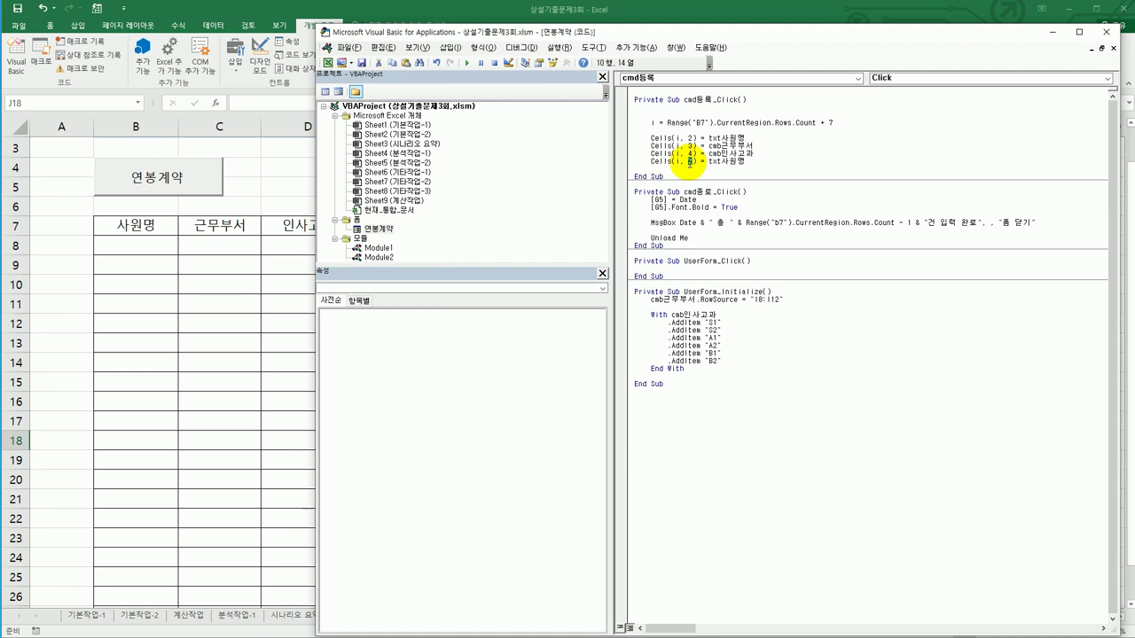
{"action": "type", "text": "5"}
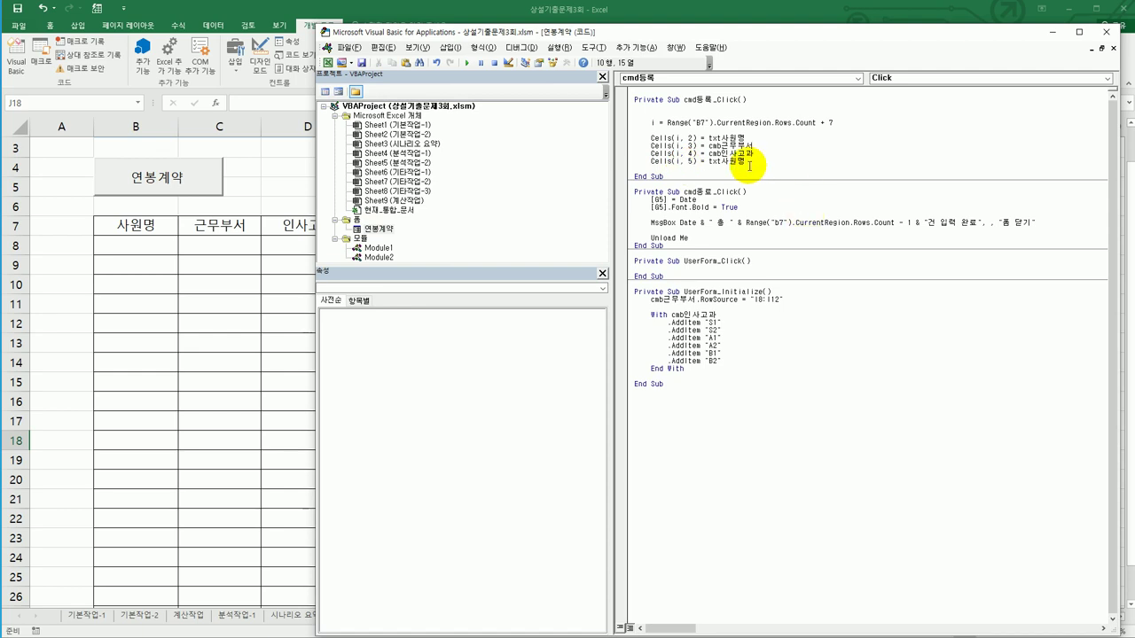
{"action": "left_click", "coordinate": [721, 161]}
{"action": "left_click_drag", "start_coordinate": [722, 161], "coordinate": [750, 161]}
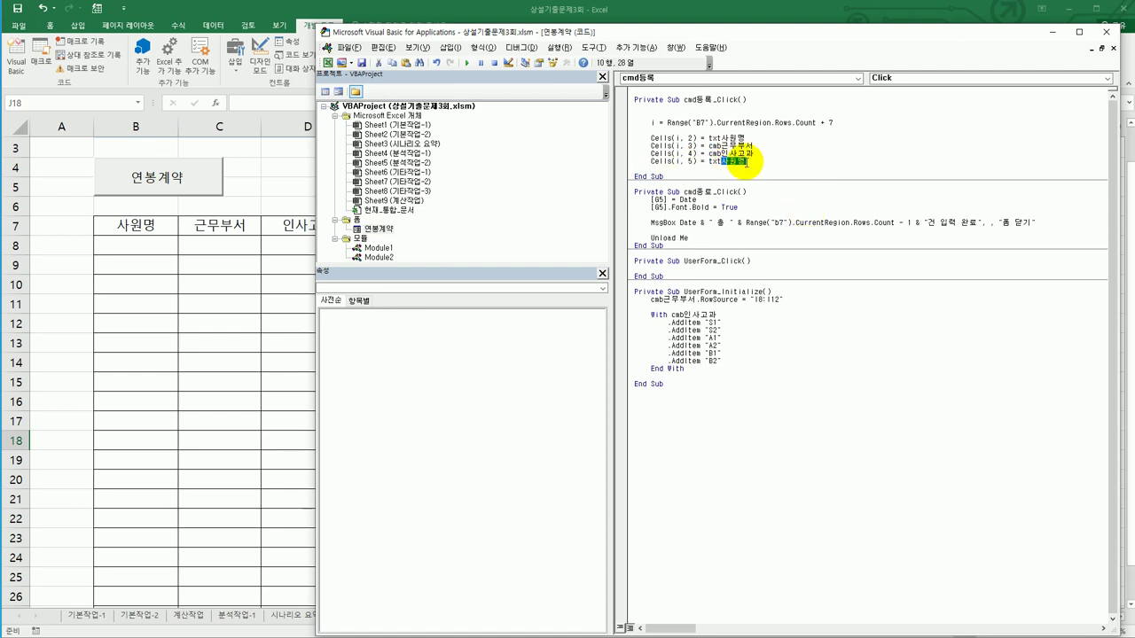
{"action": "type", "text": "ㄷ"}
{"action": "type", "text": "봉.va"}
{"action": "key", "text": "Tab"}
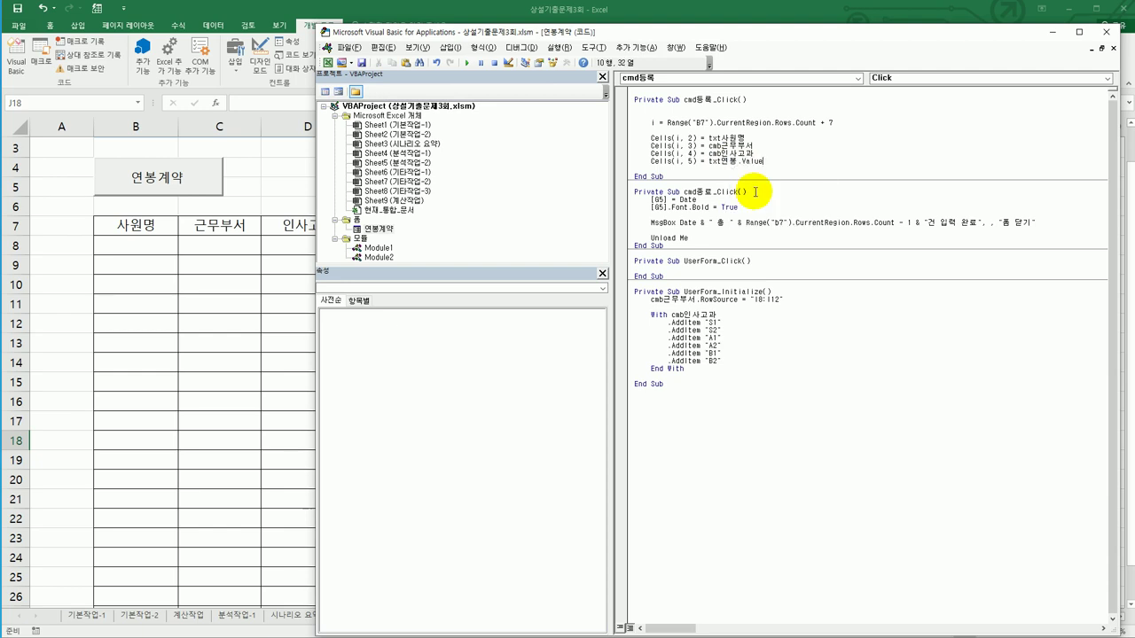
Below the cell assignments, start the bonus condition with If Left(cmb인사고과, 1) = "S" Then
{"action": "key", "text": "Return"}
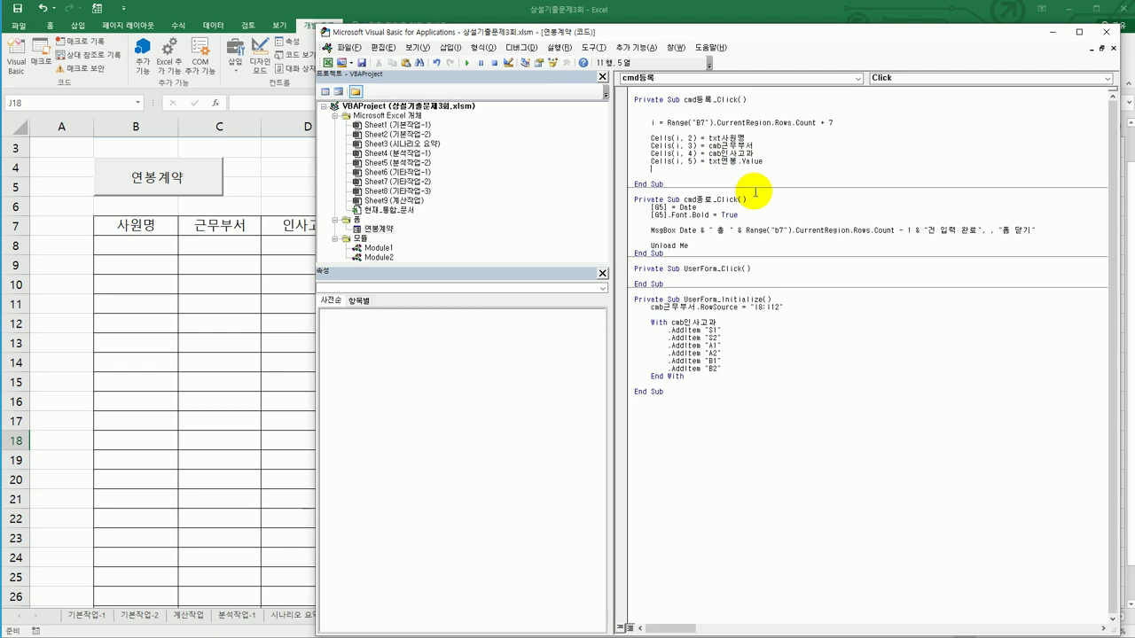
{"action": "key", "text": "Return"}
{"action": "type", "text": "if"}
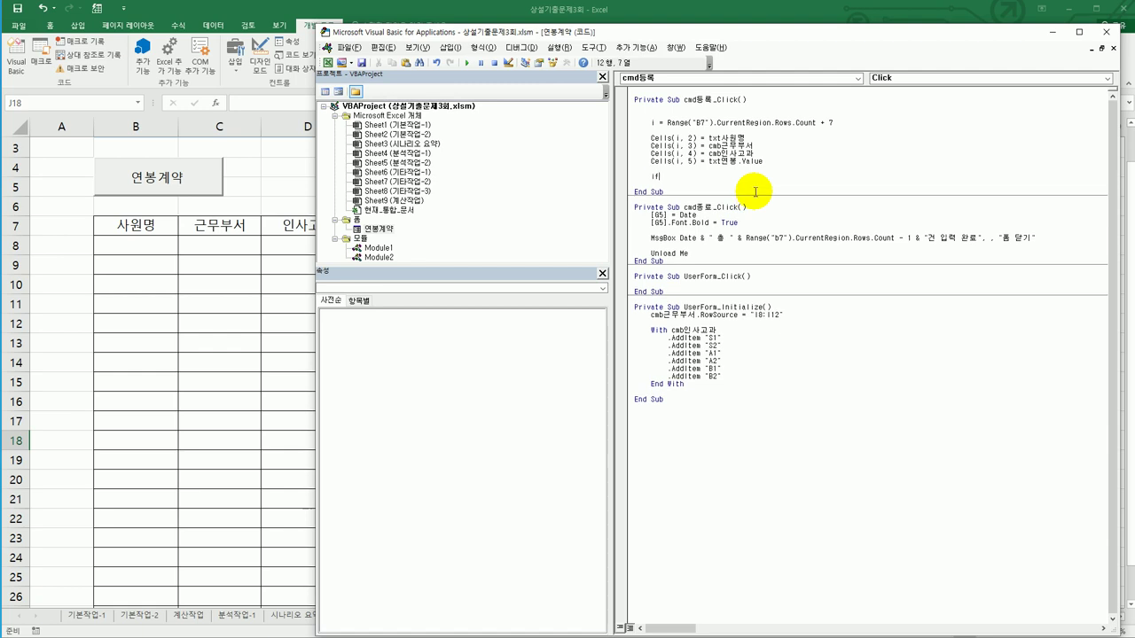
{"action": "type", "text": " left("}
{"action": "type", "text": "ㅅ"}
{"action": "type", "text": "cmb인사"}
{"action": "type", "text": "고과,1"}
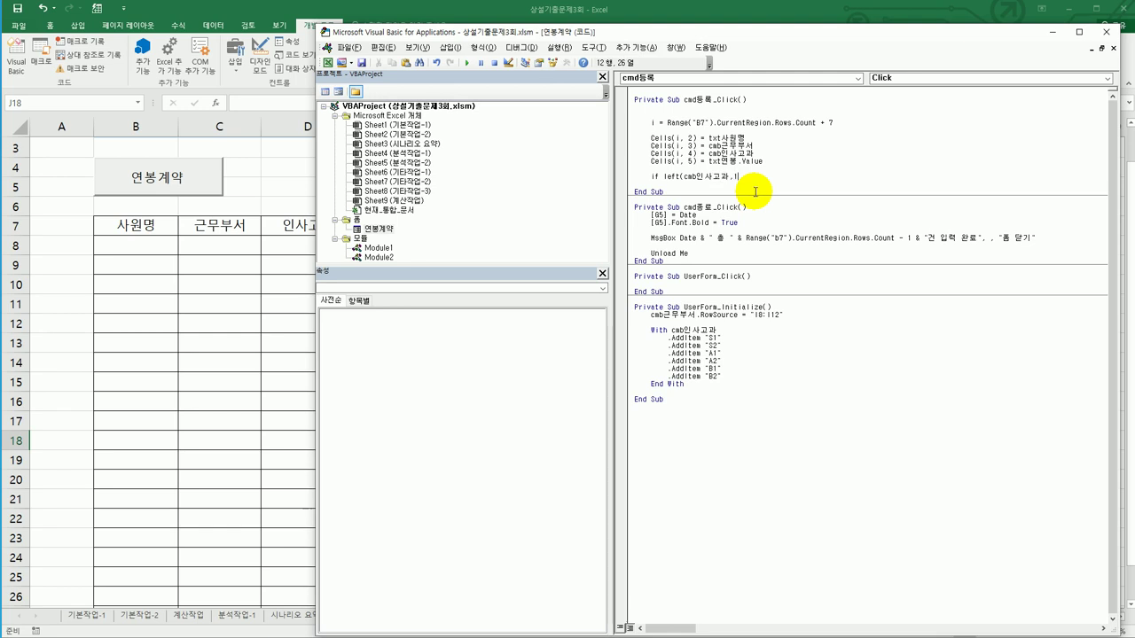
{"action": "type", "text": ") = \""}
{"action": "type", "text": "ㄴ"}
{"action": "type", "text": "\" then"}
{"action": "key", "text": "Return"}
Under the "S" condition, write the bonus formula Cells(i, 6) = Cells(i, 5) * 0.2
{"action": "type", "text": "cells(i,2) = txt사원명"}
{"action": "key", "text": "Left"}
{"action": "key", "text": "Left"}
{"action": "key", "text": "Left"}
{"action": "key", "text": "Left"}
{"action": "key", "text": "Left"}
{"action": "key", "text": "Left"}
{"action": "key", "text": "Left"}
{"action": "key", "text": "Left"}
{"action": "key", "text": "Left"}
{"action": "key", "text": "shift+Left"}
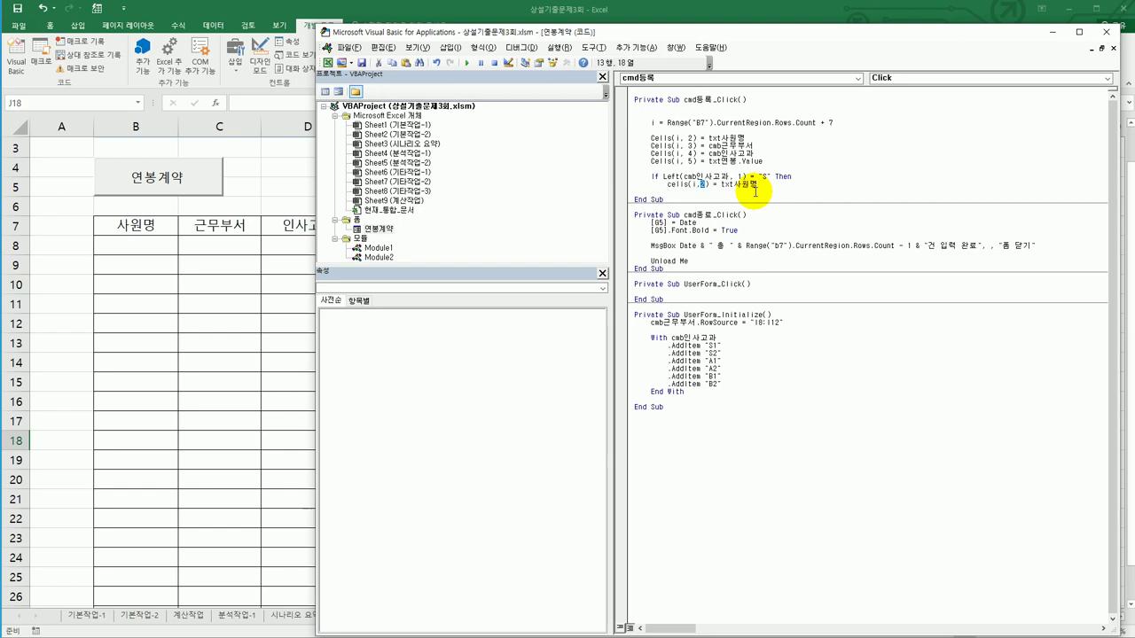
{"action": "type", "text": "6"}
{"action": "key", "text": "shift+End"}
{"action": "type", "text": "ㅊ"}
{"action": "type", "text": "cells(i,"}
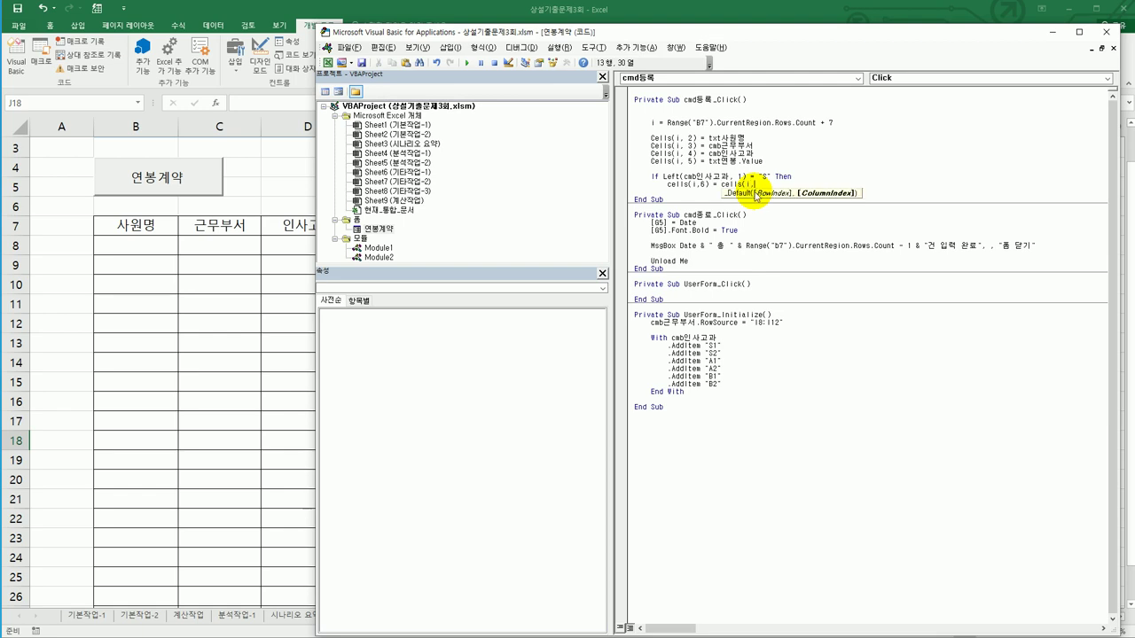
{"action": "type", "text": "5) + "}
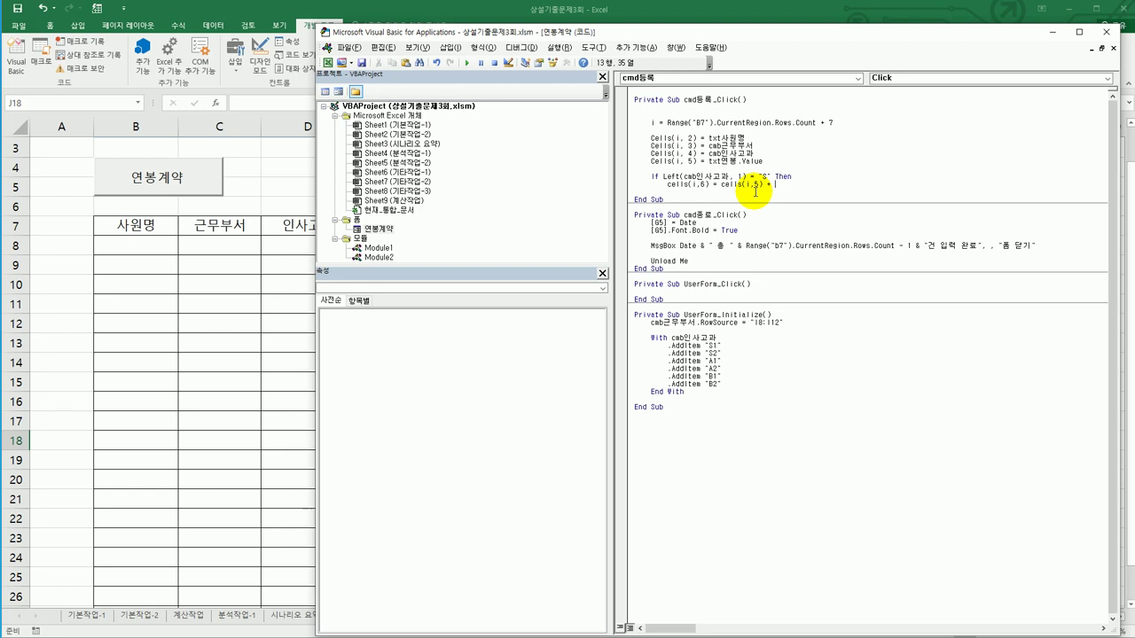
{"action": "type", "text": "0.2"}
{"action": "key", "text": "Return"}
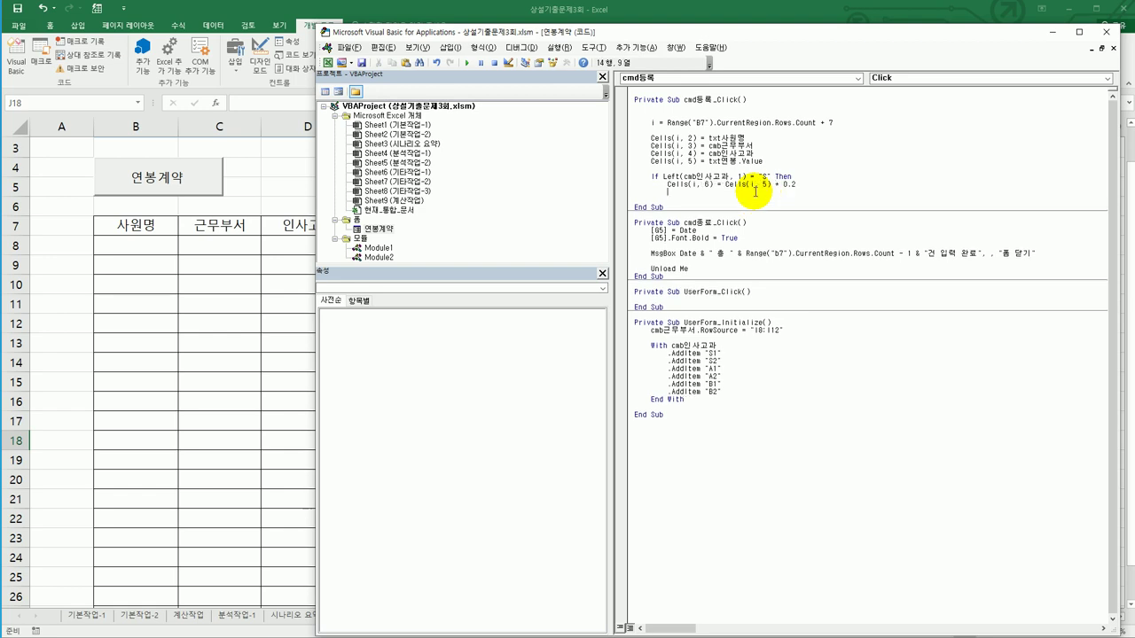
Duplicate the "S" condition and its bonus formula directly below the original two lines
{"action": "key", "text": "Up"}
{"action": "key", "text": "Up"}
{"action": "key", "text": "Home"}
{"action": "key", "text": "shift+Down"}
{"action": "key", "text": "shift+End"}
{"action": "key", "text": "ctrl+c"}
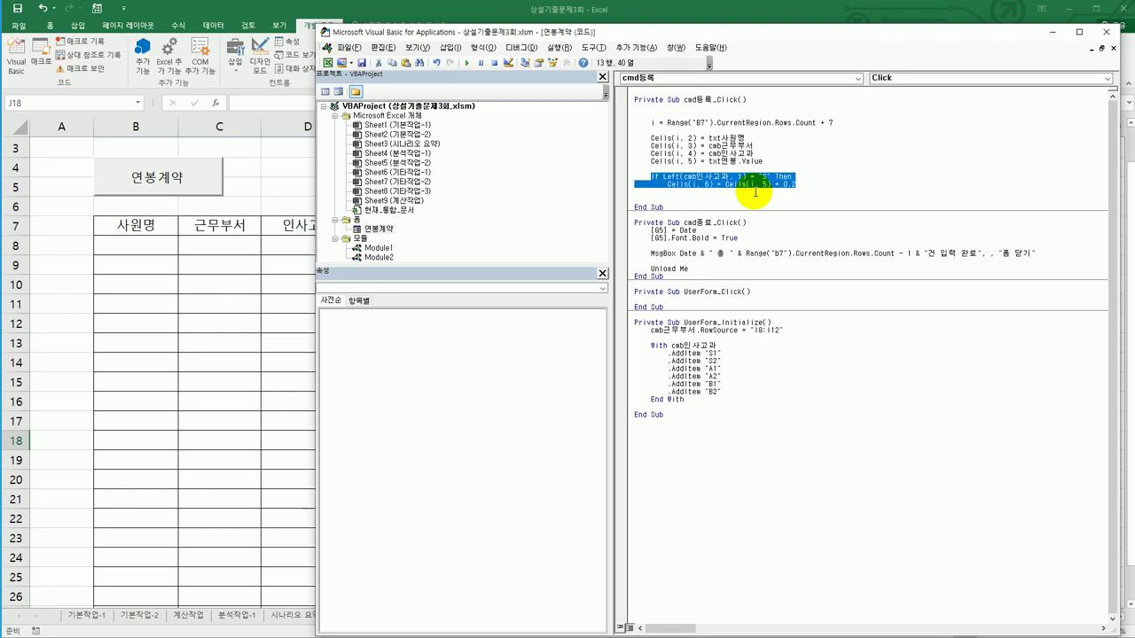
{"action": "key", "text": "Down"}
{"action": "key", "text": "ctrl+v"}
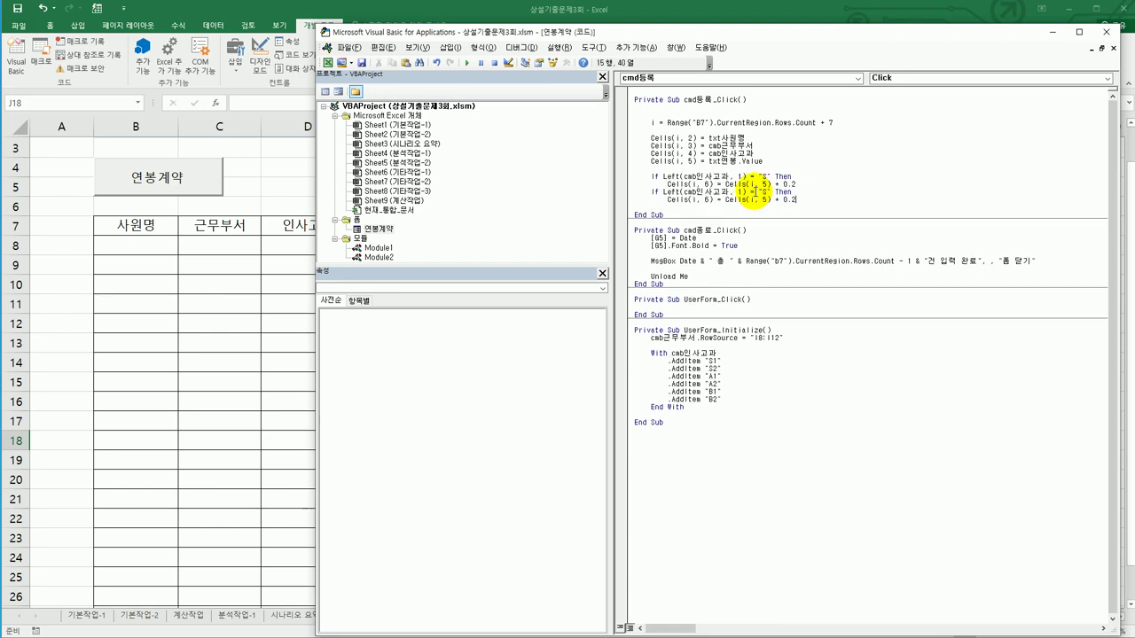
Turn the duplicated condition into an ElseIf testing for "A" and set its bonus rate to 0.1
{"action": "key", "text": "Home"}
{"action": "key", "text": "Right"}
{"action": "type", "text": "else"}
{"action": "left_click", "coordinate": [755, 192]}
{"action": "key", "text": "Right"}
{"action": "key", "text": "Right"}
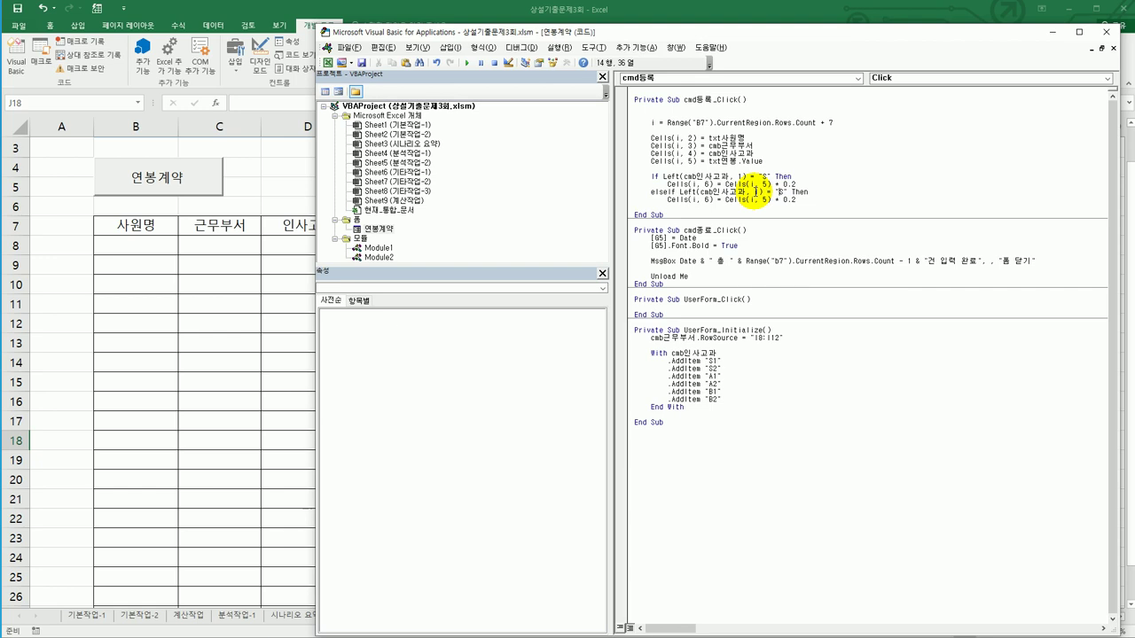
{"action": "key", "text": "shift+Right"}
{"action": "key", "text": "BackSpace"}
{"action": "type", "text": "사"}
{"action": "key", "text": "shift+Right"}
{"action": "type", "text": "1"}
{"action": "key", "text": "Return"}
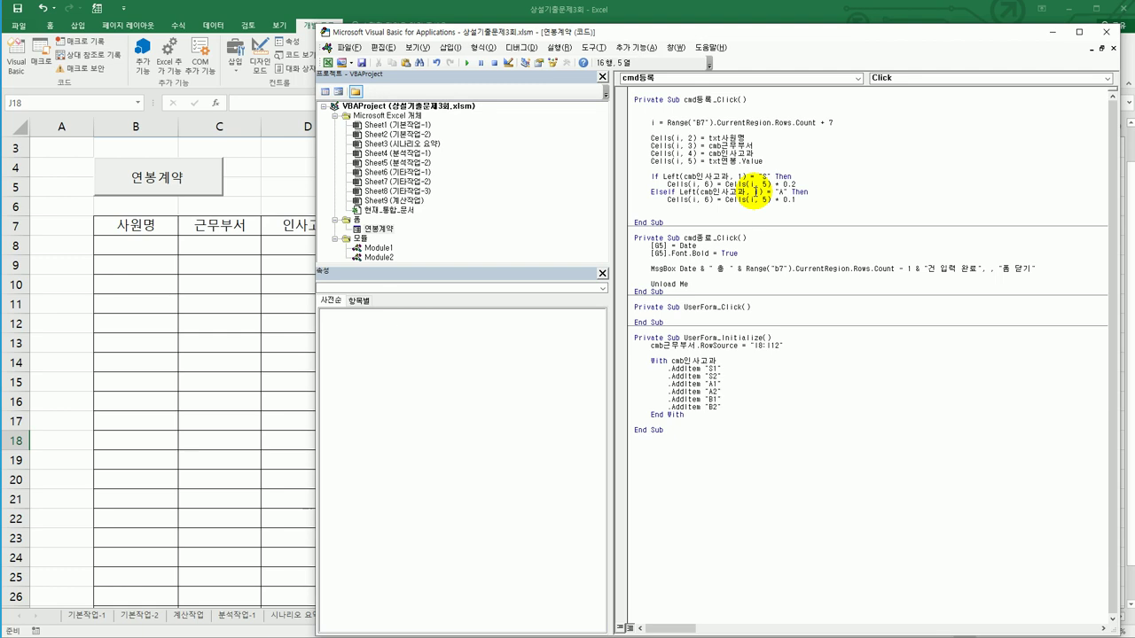
Add an Else branch to the bonus condition with Cells(i, 6) = Cells(i, 5) * 0.03
{"action": "type", "text": "else"}
{"action": "key", "text": "shift+End"}
{"action": "key", "text": "ctrl+c"}
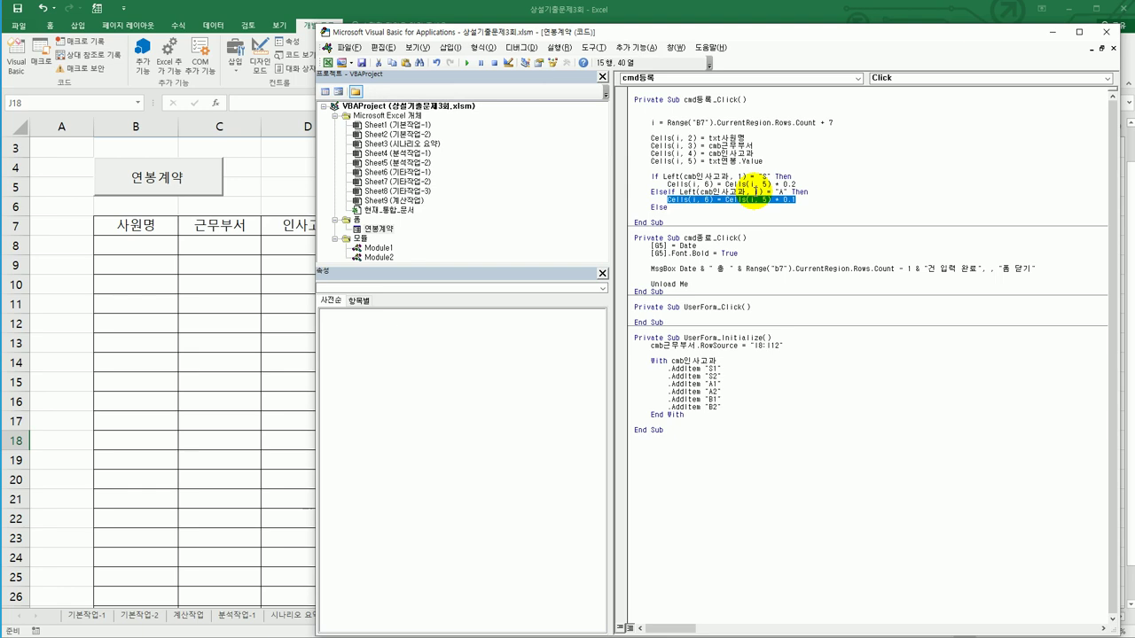
{"action": "key", "text": "Down"}
{"action": "key", "text": "Down"}
{"action": "key", "text": "ctrl+v"}
{"action": "key", "text": "Home"}
{"action": "key", "text": "Tab"}
{"action": "key", "text": "End"}
{"action": "key", "text": "shift+Left"}
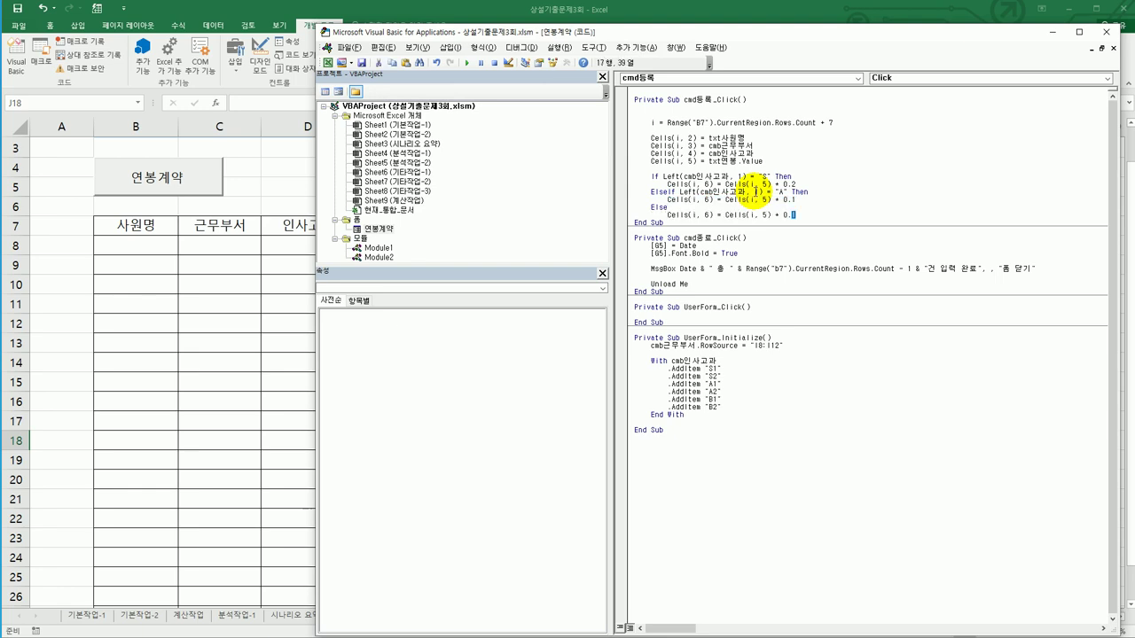
{"action": "type", "text": "03"}
{"action": "key", "text": "Return"}
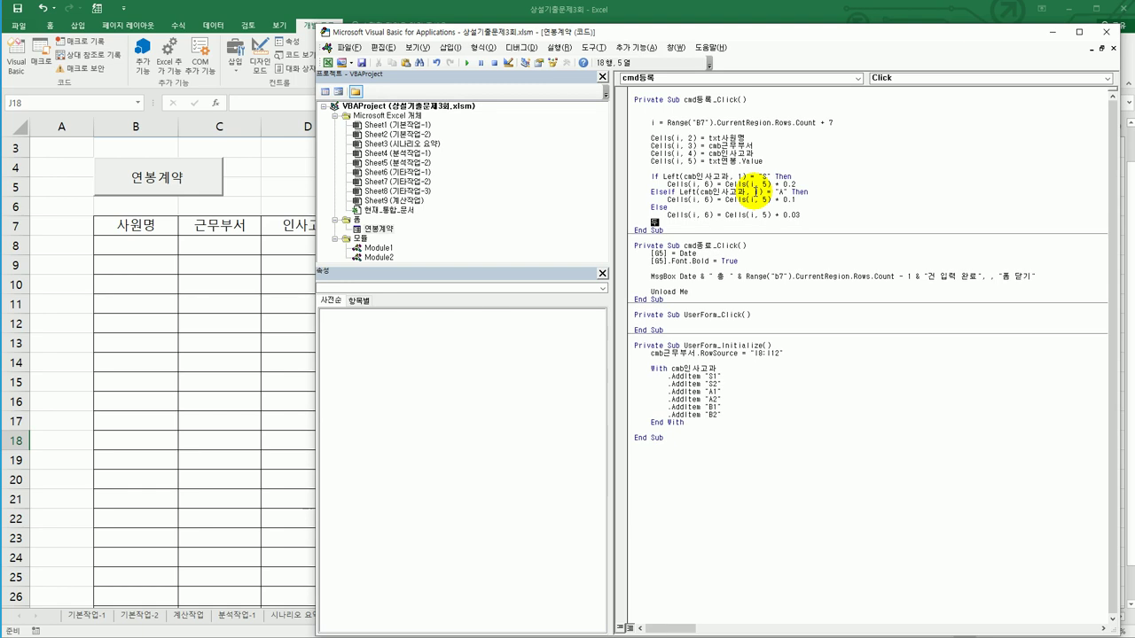
Close the bonus condition with End If and leave a blank line below it
{"action": "type", "text": "End If"}
{"action": "key", "text": "Return"}
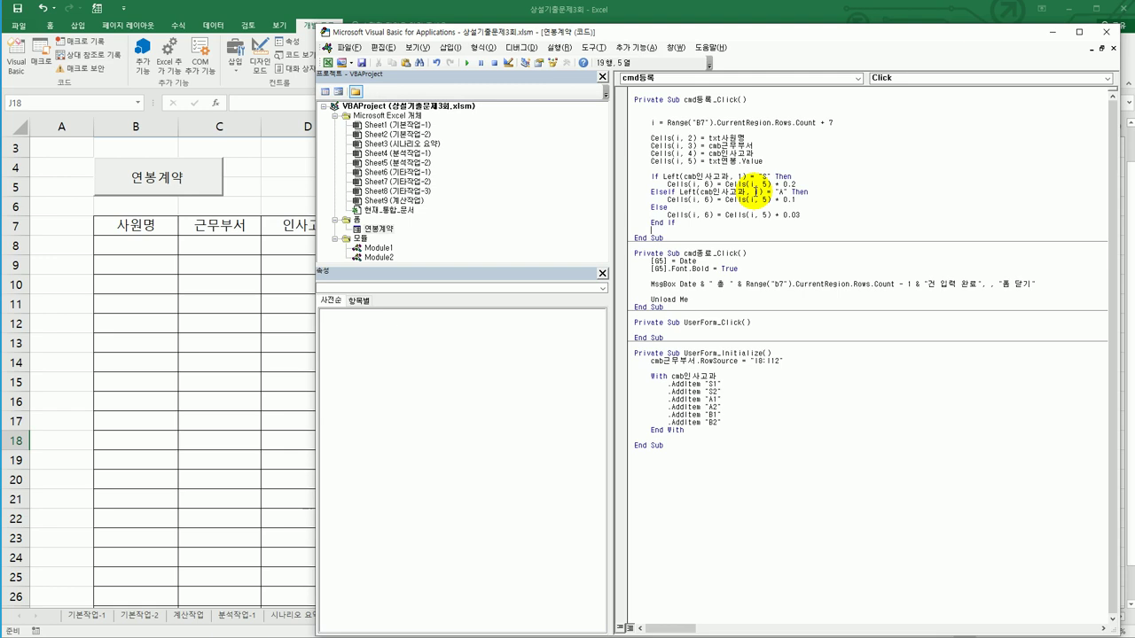
{"action": "key", "text": "Return"}
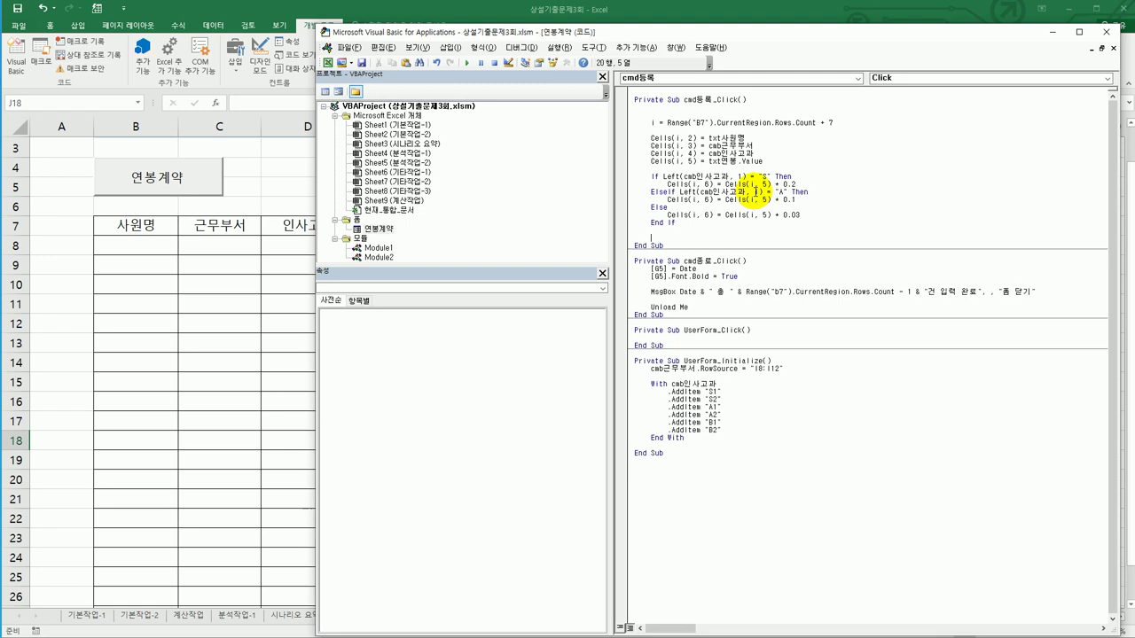
Copy the 0.03 bonus formula line to below the bonus condition's End If
{"action": "key", "text": "Up"}
{"action": "key", "text": "Up"}
{"action": "key", "text": "Up"}
{"action": "key", "text": "shift+End"}
{"action": "key", "text": "ctrl+c"}
{"action": "key", "text": "Down"}
{"action": "key", "text": "Down"}
{"action": "key", "text": "ctrl+v"}
{"action": "key", "text": "Return"}
Change the copied formula line to Cells(i, 7) = Cells(i, 5) + Cells(i, 6)
{"action": "key", "text": "Right"}
{"action": "key", "text": "Right"}
{"action": "key", "text": "Right"}
{"action": "key", "text": "Right"}
{"action": "key", "text": "Right"}
{"action": "key", "text": "Right"}
{"action": "key", "text": "Right"}
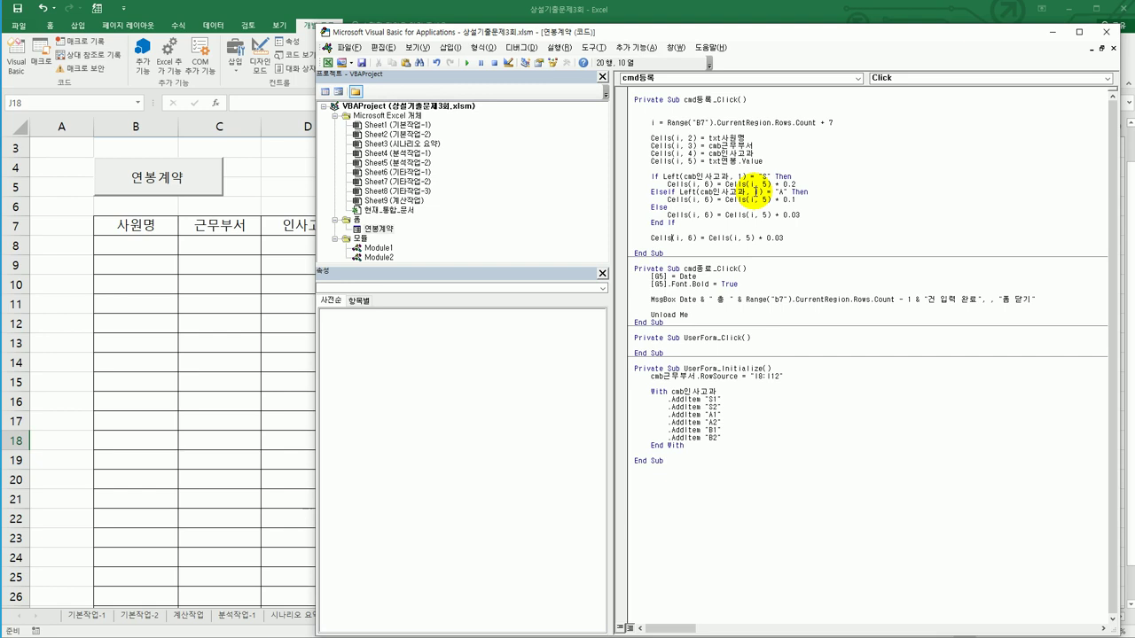
{"action": "key", "text": "shift+Right"}
{"action": "type", "text": "7"}
{"action": "key", "text": "Right"}
{"action": "key", "text": "Right"}
{"action": "key", "text": "Right"}
{"action": "key", "text": "Right"}
{"action": "key", "text": "Right"}
{"action": "key", "text": "Right"}
{"action": "key", "text": "Right"}
{"action": "key", "text": "shift+End"}
{"action": "type", "text": "+ CELL"}
{"action": "key", "text": "BackSpace"}
{"action": "key", "text": "BackSpace"}
{"action": "key", "text": "BackSpace"}
{"action": "key", "text": "BackSpace"}
{"action": "type", "text": "cells(i,6)"}
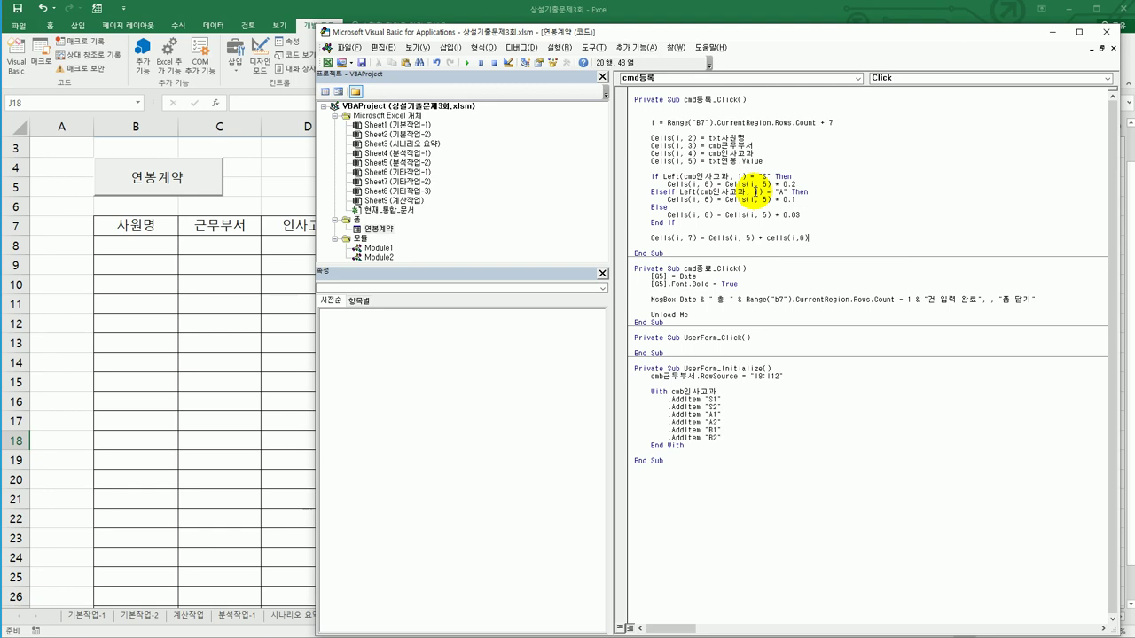
{"action": "key", "text": "Return"}
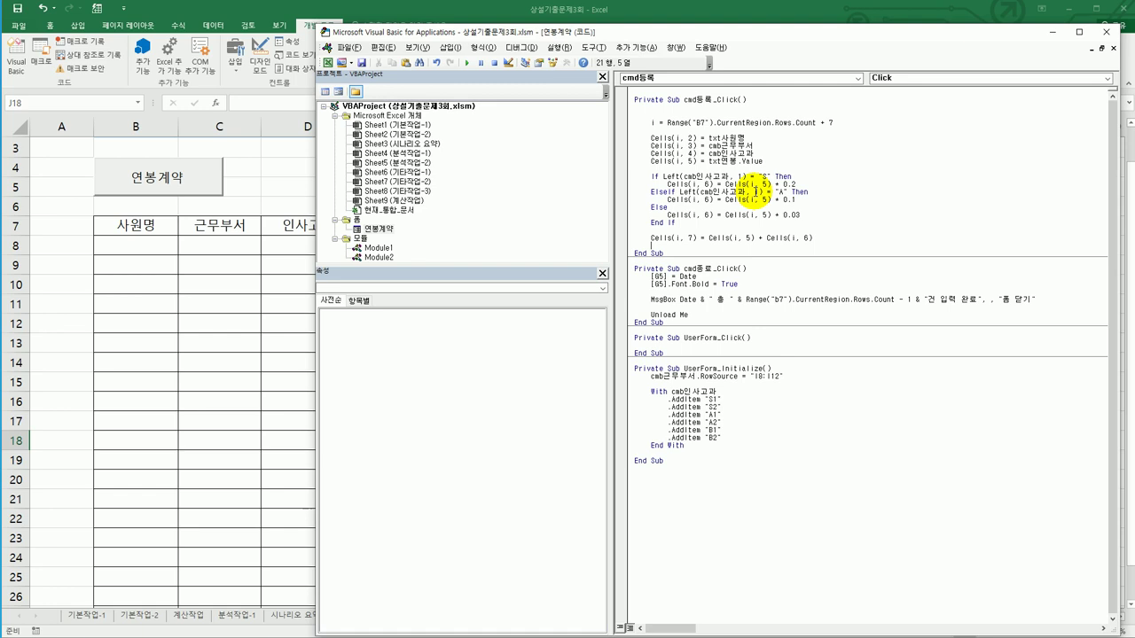
Above the row number line, add If txt사원명 = "" Then with MsgBox "사원명을 입력하세요" under it
{"action": "left_click_drag", "start_coordinate": [649, 124], "coordinate": [832, 122]}
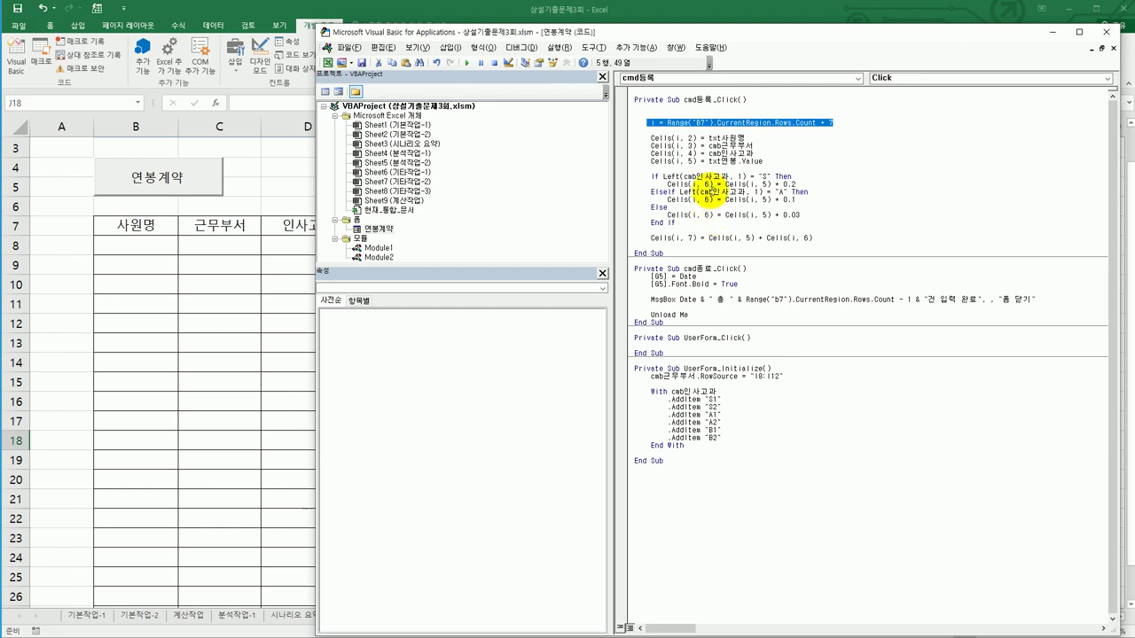
{"action": "left_click", "coordinate": [716, 112]}
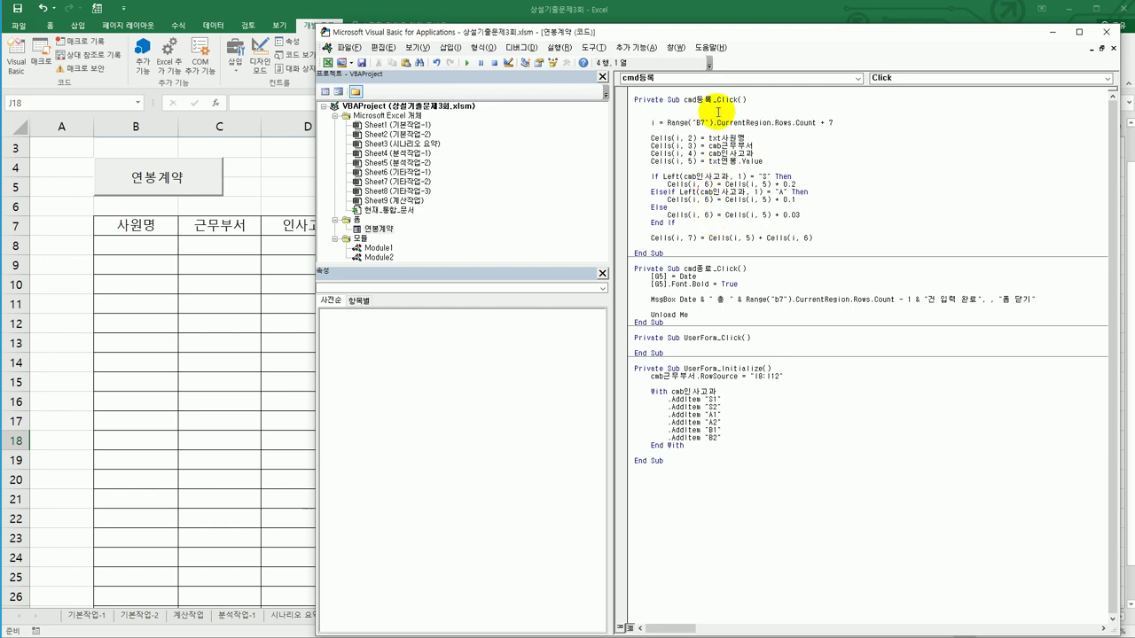
{"action": "key", "text": "Return"}
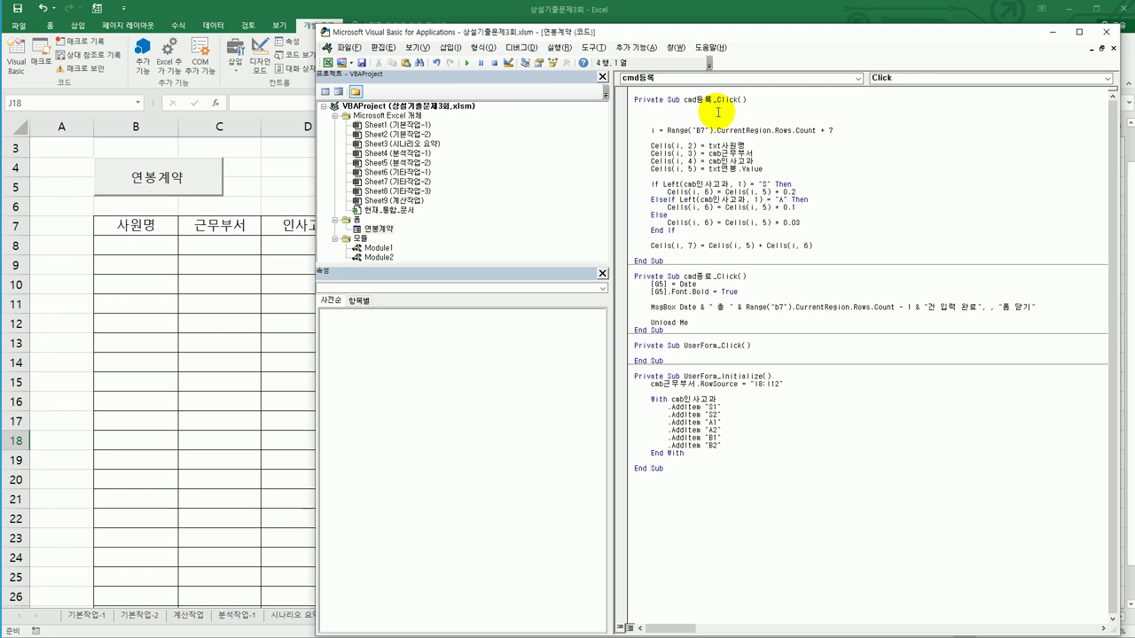
{"action": "key", "text": "Return"}
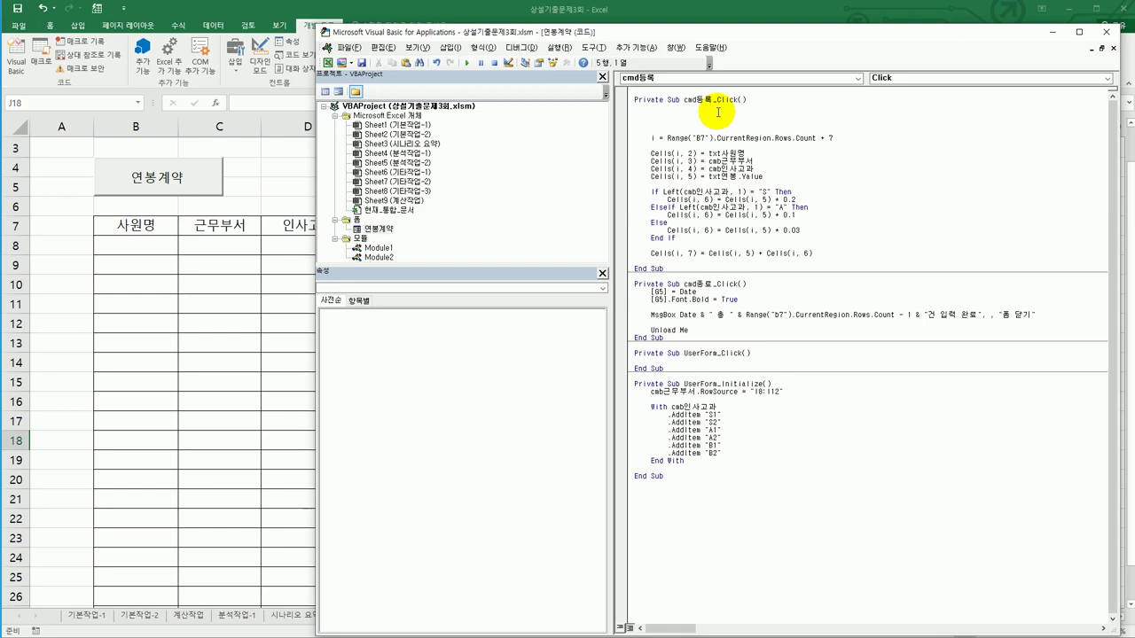
{"action": "type", "text": "if txt사원명 = \"\" Then"}
{"action": "key", "text": "Return"}
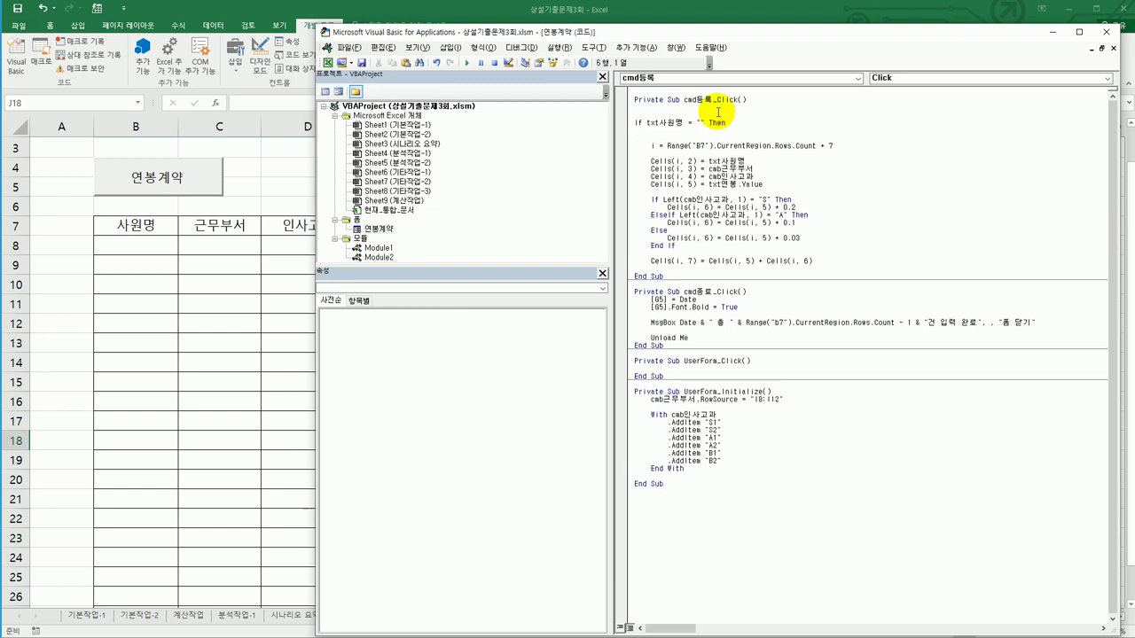
{"action": "key", "text": "Tab"}
{"action": "type", "text": "msgbox \"사원명을 ㅇ입력하세요\""}
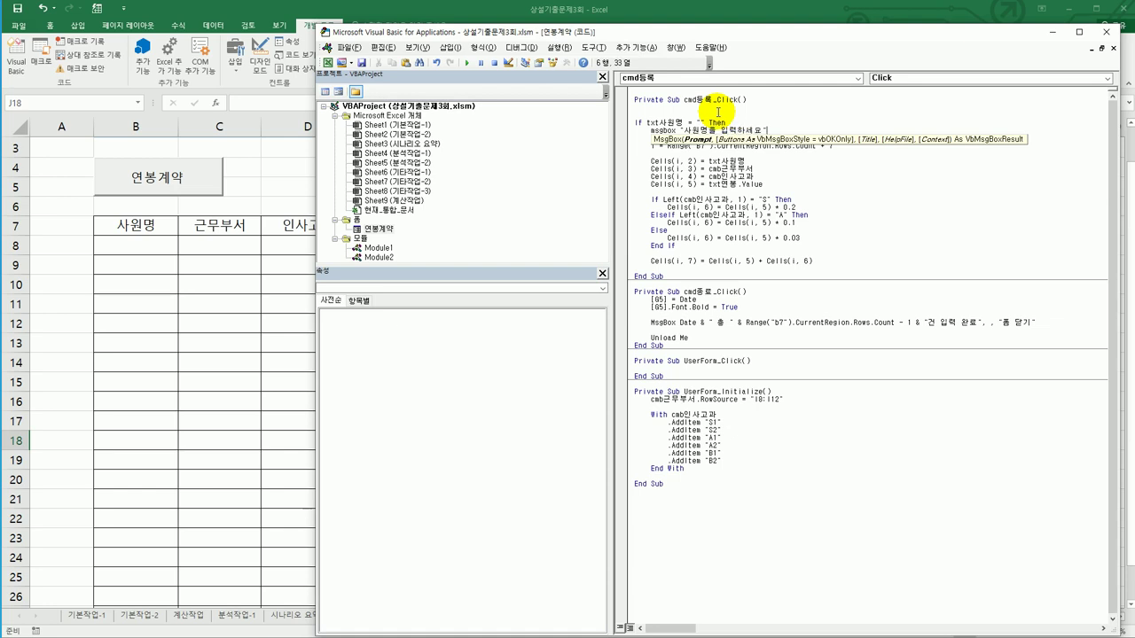
Below the 사원명 message, add the condition ElseIf cmb근무부서 = "" Then
{"action": "key", "text": "Return"}
{"action": "type", "text": "ㄷ"}
{"action": "key", "text": "BackSpace"}
{"action": "type", "text": "elseif cmb근"}
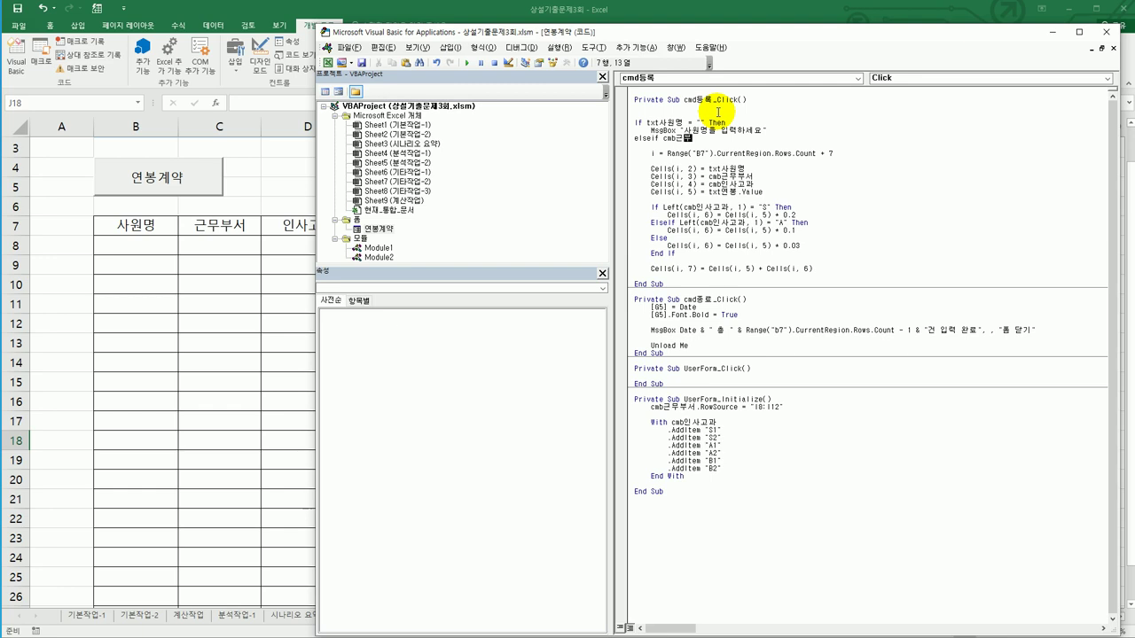
{"action": "type", "text": "무부서 =  Then"}
{"action": "key", "text": "Return"}
Copy the 사원명 message under the 근무부서 condition and reword it to "근무부서를 선택하세요"
{"action": "key", "text": "Up"}
{"action": "key", "text": "Up"}
{"action": "key", "text": "shift+End"}
{"action": "key", "text": "ctrl+c"}
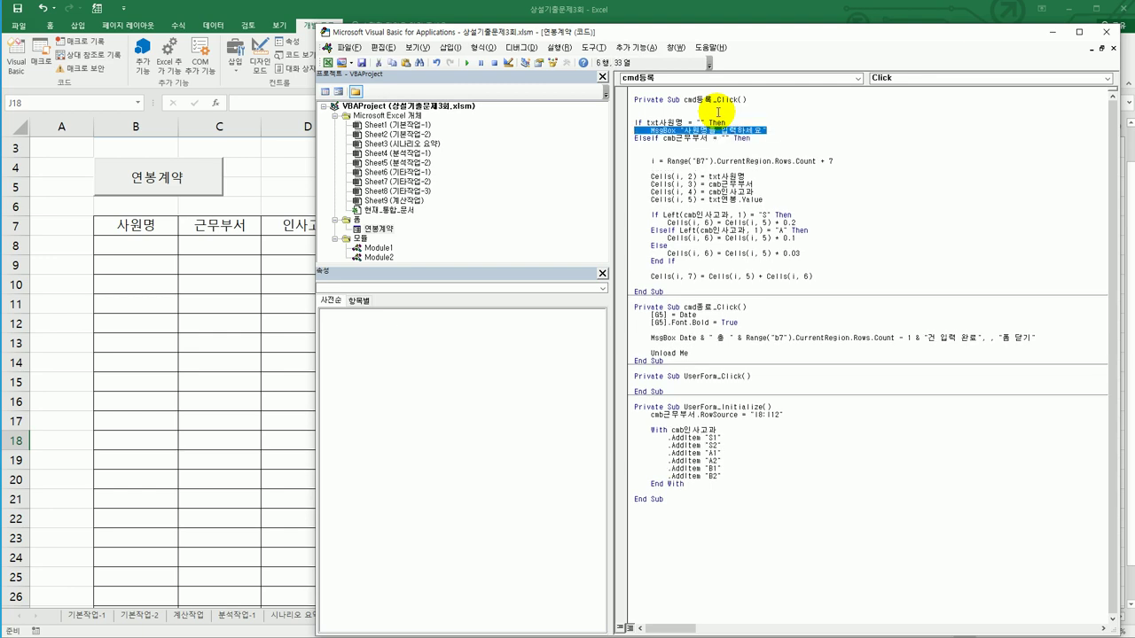
{"action": "key", "text": "Down"}
{"action": "key", "text": "Down"}
{"action": "key", "text": "ctrl+v"}
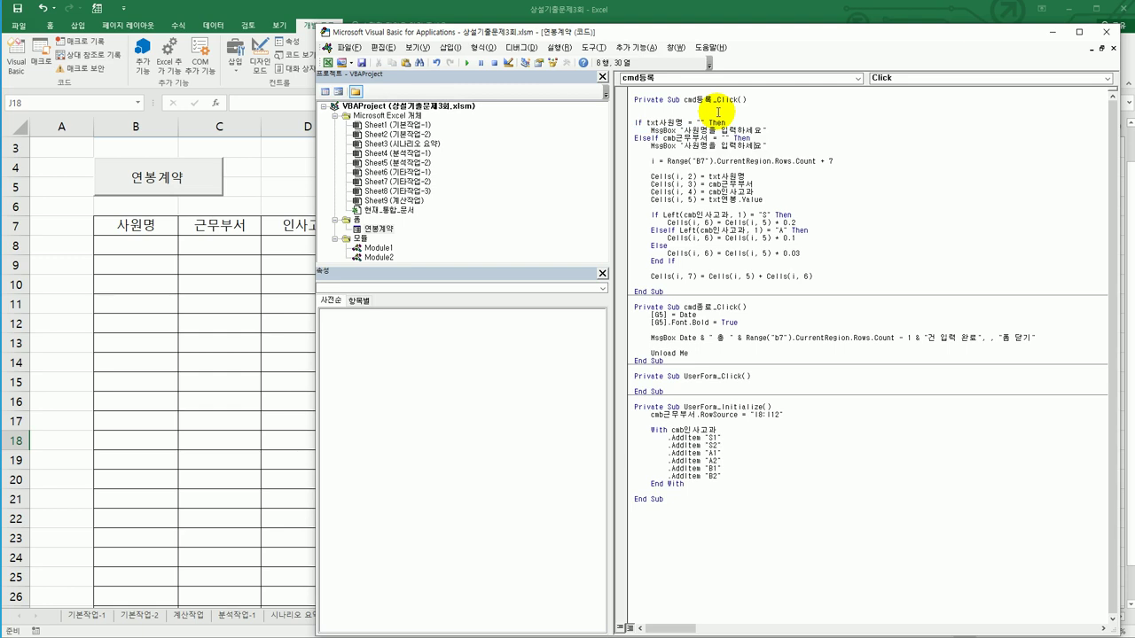
{"action": "key", "text": "Left"}
{"action": "key", "text": "Left"}
{"action": "key", "text": "Left"}
{"action": "key", "text": "shift+Right"}
{"action": "key", "text": "shift+Right"}
{"action": "key", "text": "shift+Right"}
{"action": "key", "text": "shift+Right"}
{"action": "key", "text": "shift+Right"}
{"action": "key", "text": "shift+Right"}
{"action": "key", "text": "shift+Right"}
{"action": "type", "text": "근무부서를 선택"}
Duplicate the 근무부서 condition and its message directly below the original two lines
{"action": "key", "text": "Down"}
{"action": "key", "text": "Up"}
{"action": "key", "text": "Up"}
{"action": "key", "text": "Home"}
{"action": "key", "text": "shift+Down"}
{"action": "key", "text": "shift+Down"}
{"action": "key", "text": "ctrl+c"}
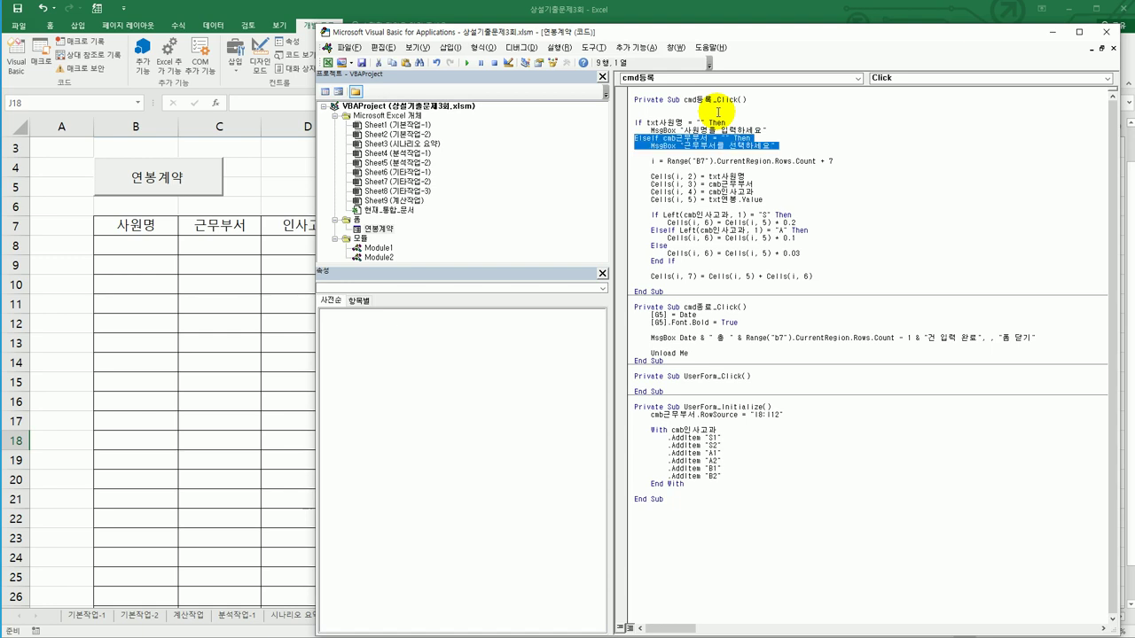
{"action": "key", "text": "Right"}
{"action": "key", "text": "ctrl+v"}
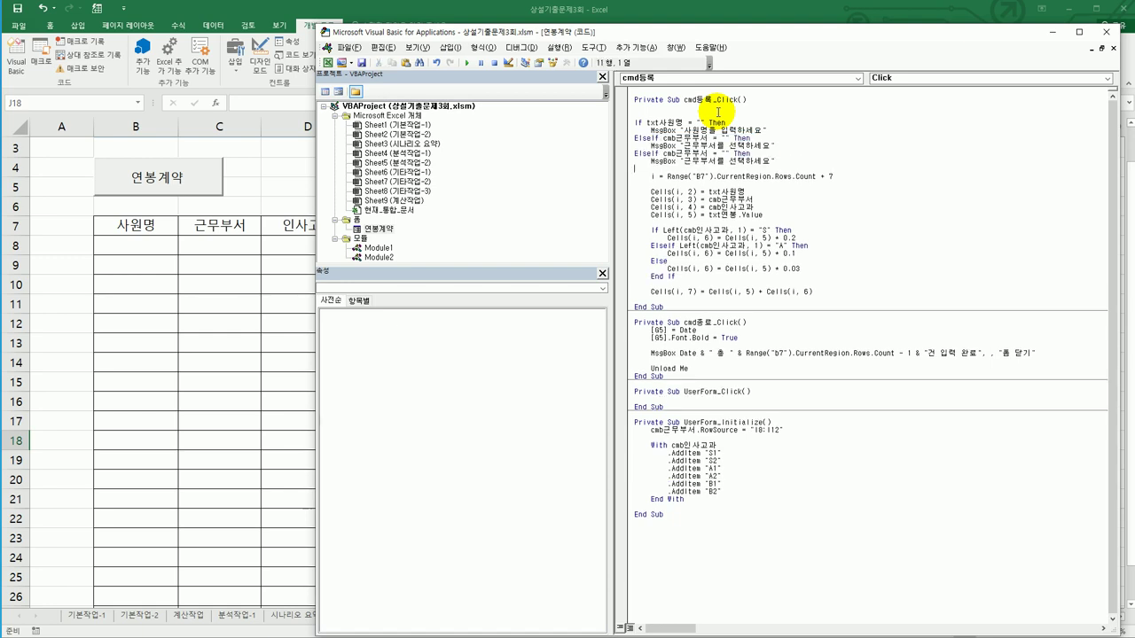
Change the duplicated check to test cmb인사고과 and show "인사고과를 선택하세요"
{"action": "key", "text": "Up"}
{"action": "key", "text": "Right"}
{"action": "key", "text": "Right"}
{"action": "key", "text": "Right"}
{"action": "key", "text": "Right"}
{"action": "key", "text": "Right"}
{"action": "key", "text": "Right"}
{"action": "key", "text": "Right"}
{"action": "key", "text": "Right"}
{"action": "key", "text": "shift+Right"}
{"action": "key", "text": "shift+Right"}
{"action": "key", "text": "shift+Right"}
{"action": "key", "text": "shift+Right"}
{"action": "type", "text": "인사고과"}
{"action": "key", "text": "Down"}
{"action": "key", "text": "shift+Right"}
{"action": "key", "text": "shift+Right"}
{"action": "key", "text": "shift+Right"}
{"action": "key", "text": "shift+Right"}
{"action": "type", "text": "인사고과"}
{"action": "key", "text": "Return"}
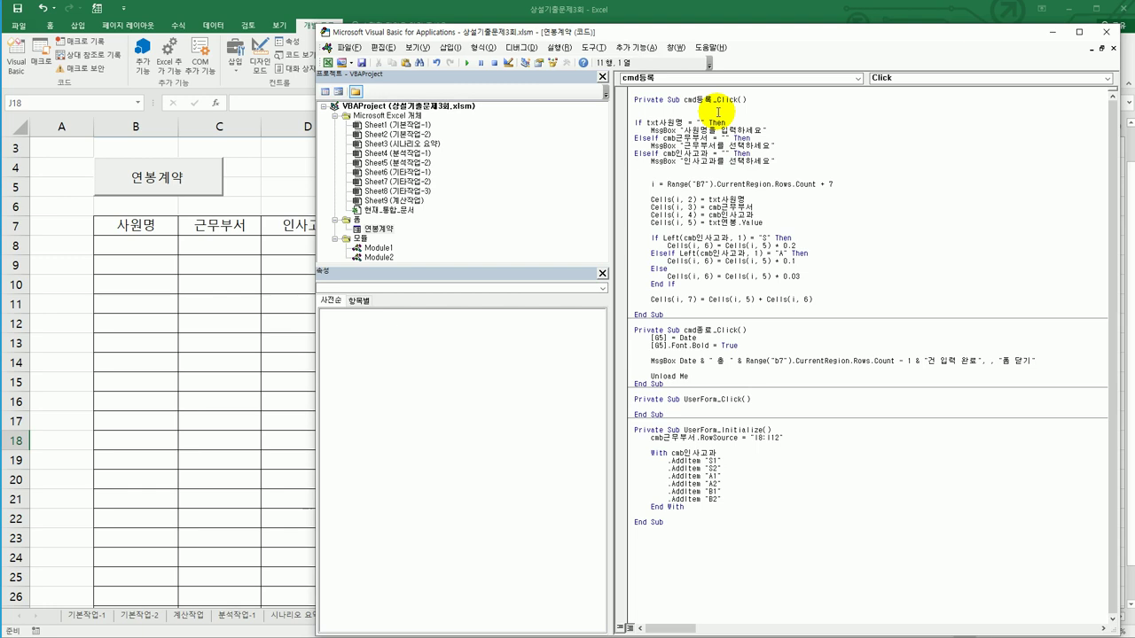
Paste the copied 근무부서 check below the 인사고과 check and change its condition to test txt연봉
{"action": "key", "text": "ctrl+v"}
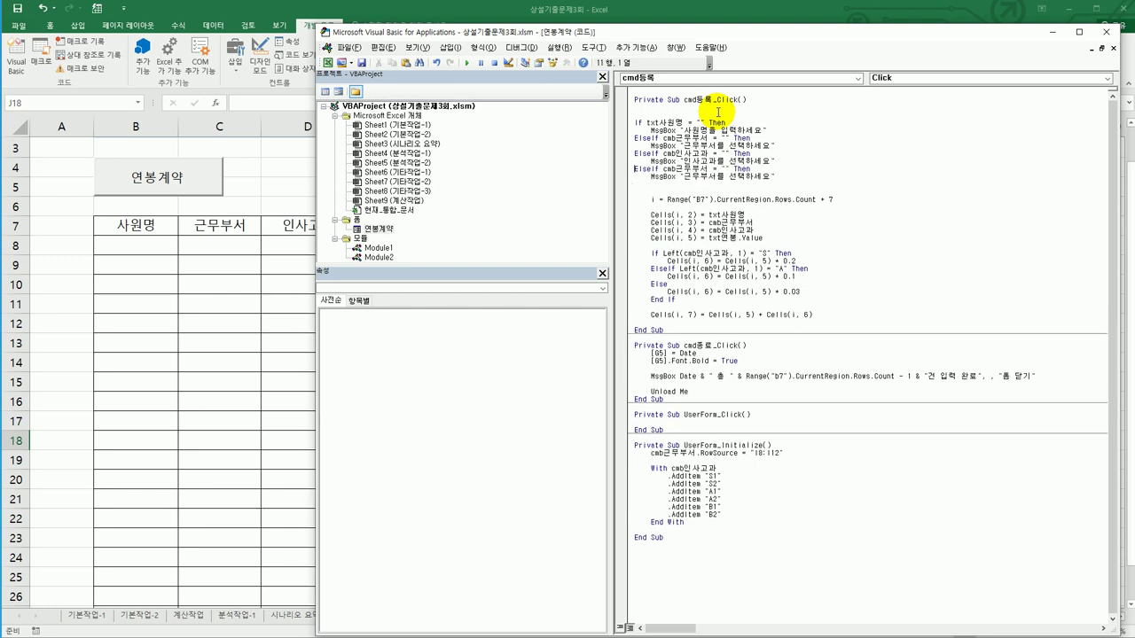
{"action": "key", "text": "shift+Right"}
{"action": "key", "text": "shift+Right"}
{"action": "key", "text": "shift+Right"}
{"action": "key", "text": "shift+Right"}
{"action": "key", "text": "shift+Right"}
{"action": "key", "text": "shift+Right"}
{"action": "key", "text": "shift+Right"}
{"action": "type", "text": "txt연봉"}
Reword the message under the txt연봉 condition to "연봉을 입력하세요"
{"action": "key", "text": "Down"}
{"action": "key", "text": "shift+Right"}
{"action": "key", "text": "shift+Right"}
{"action": "key", "text": "shift+Right"}
{"action": "key", "text": "shift+Right"}
{"action": "key", "text": "shift+Right"}
{"action": "key", "text": "shift+Right"}
{"action": "key", "text": "shift+Right"}
{"action": "key", "text": "shift+Right"}
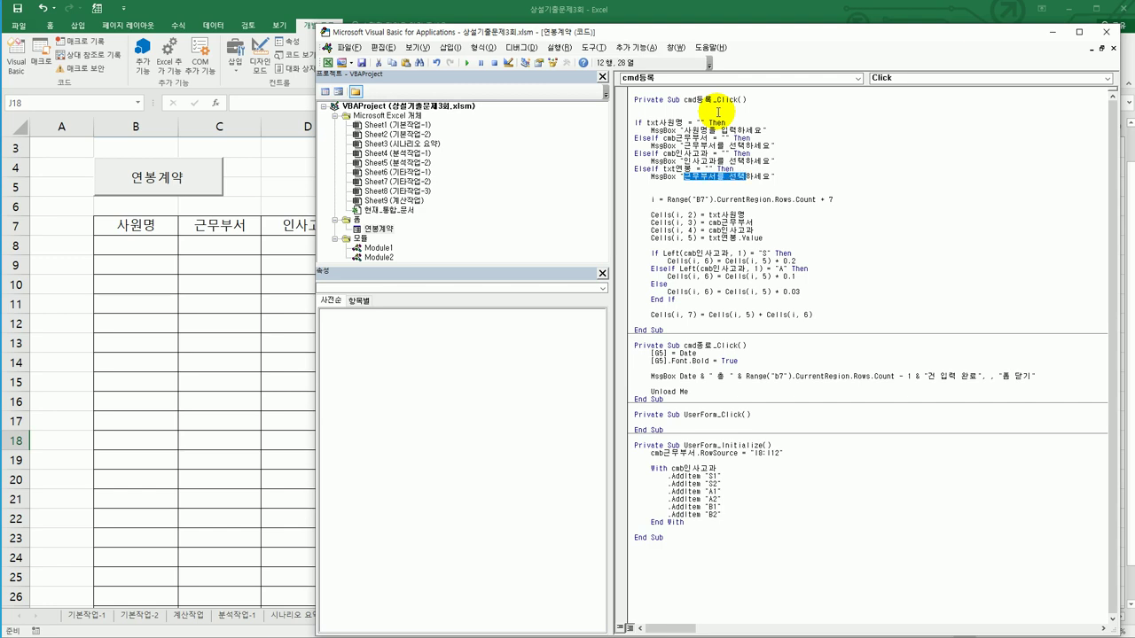
{"action": "type", "text": "연봉을 ㅇ"}
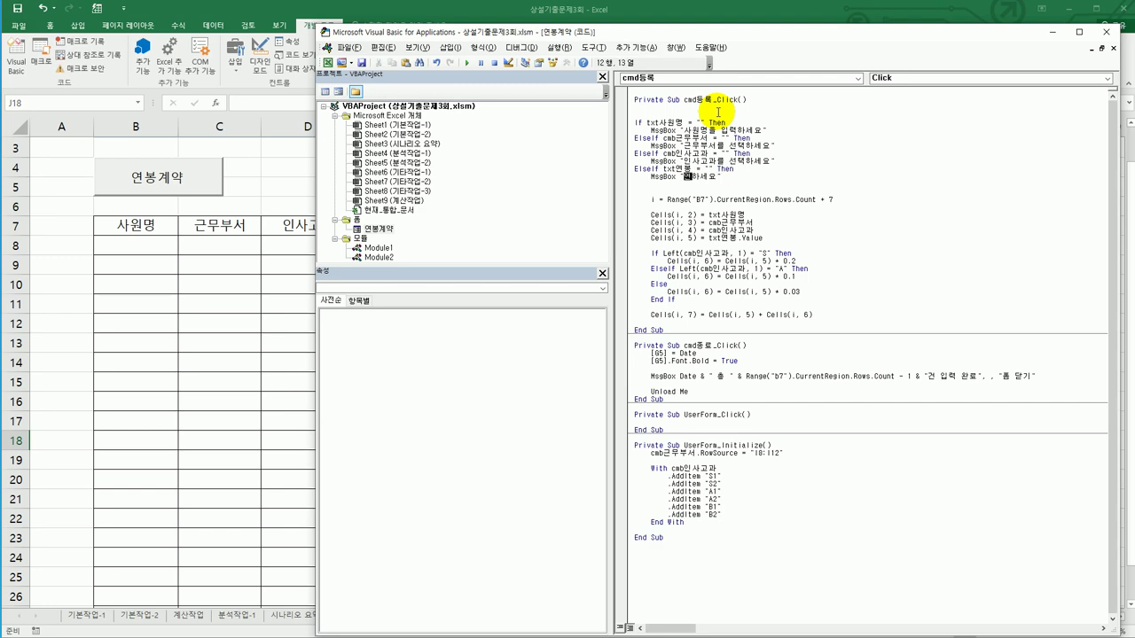
{"action": "type", "text": "입력"}
{"action": "key", "text": "Return"}
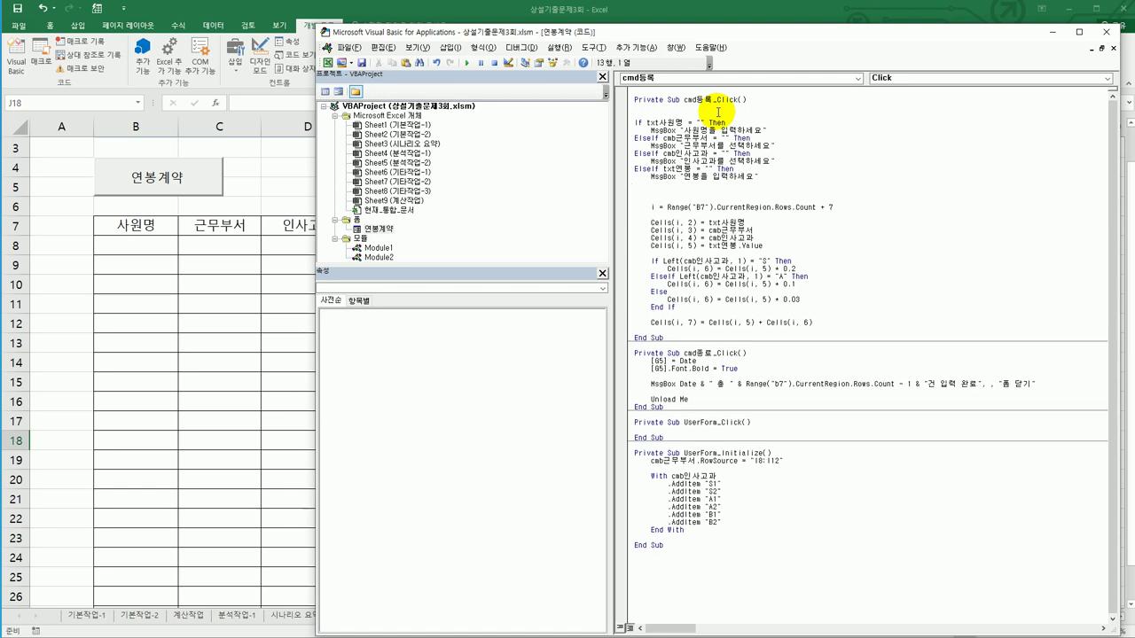
Add Else above the row number line and remove the surplus blank line
{"action": "type", "text": "else"}
{"action": "key", "text": "Up"}
{"action": "key", "text": "Up"}
{"action": "key", "text": "Up"}
{"action": "key", "text": "Up"}
{"action": "key", "text": "Up"}
{"action": "key", "text": "Down"}
{"action": "key", "text": "Down"}
{"action": "key", "text": "Down"}
{"action": "key", "text": "Down"}
{"action": "key", "text": "Down"}
{"action": "key", "text": "Delete"}
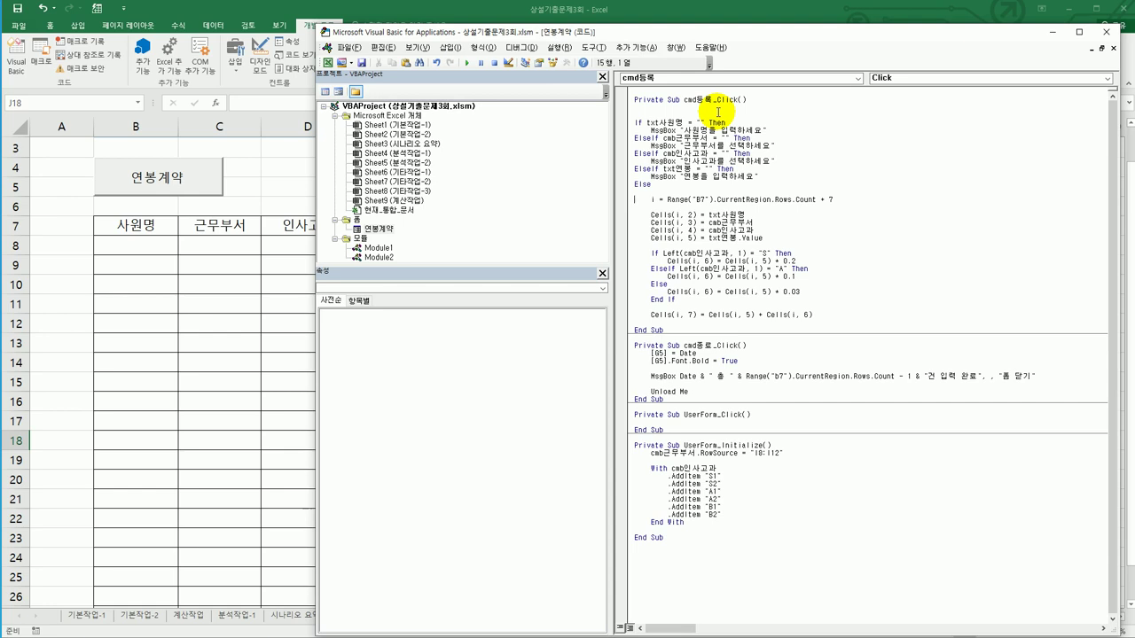
Close the input checks with End If below the Cells(i, 7) line, leaving a blank line before it
{"action": "left_click", "coordinate": [842, 314]}
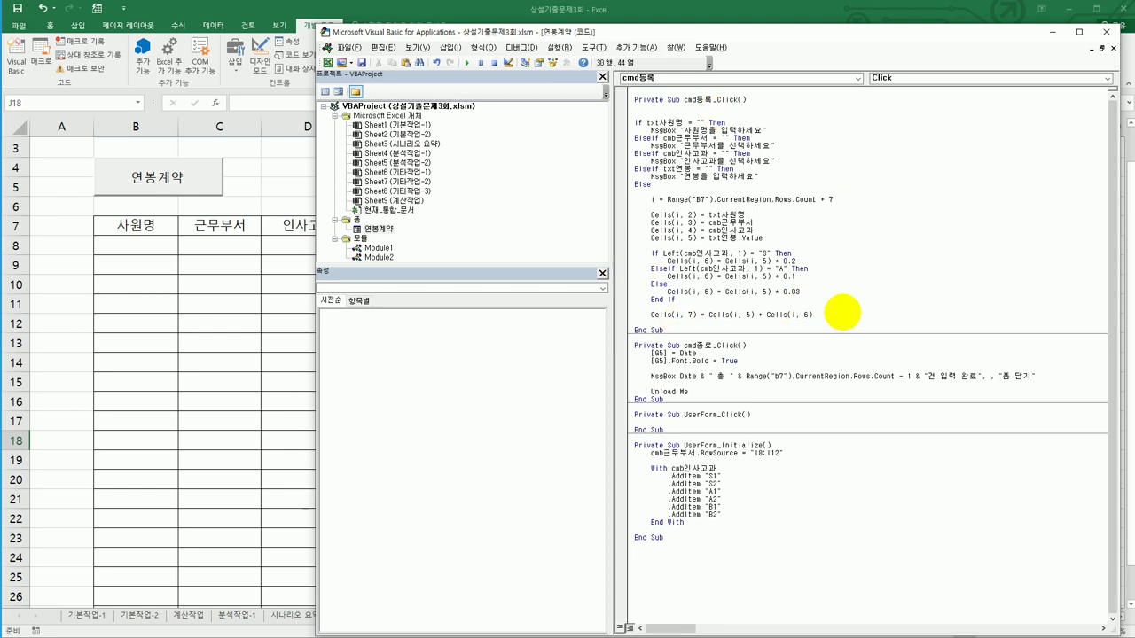
{"action": "key", "text": "Return"}
{"action": "type", "text": "end if"}
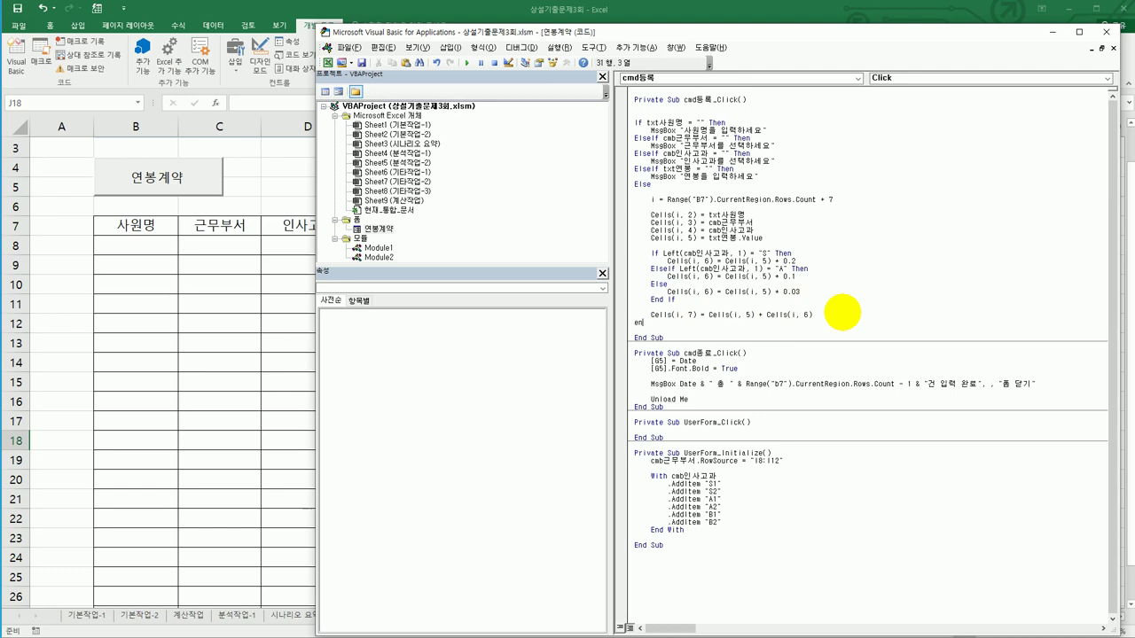
{"action": "left_click", "coordinate": [843, 313]}
{"action": "key", "text": "Return"}
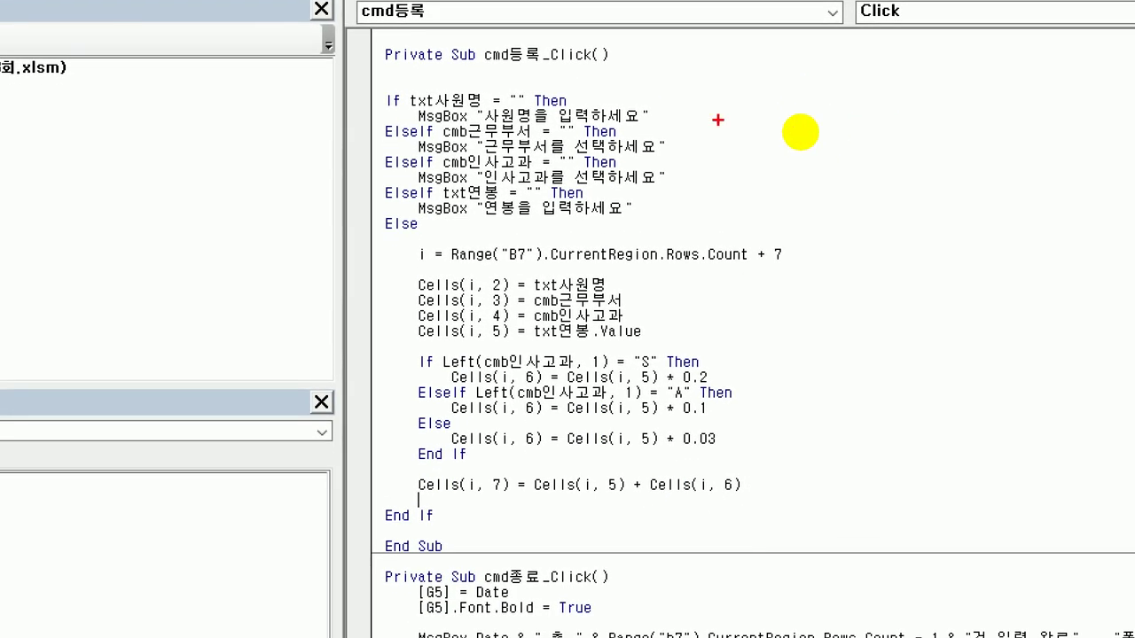
{"action": "left_click_drag", "start_coordinate": [410, 104], "coordinate": [530, 110]}
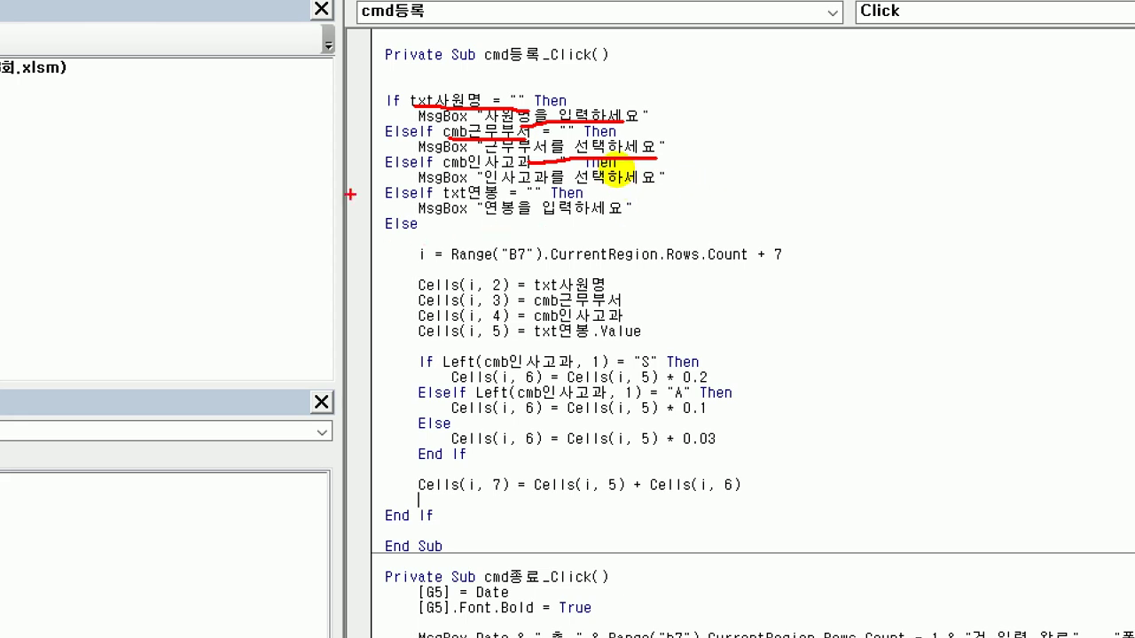
{"action": "mouse_move", "coordinate": [406, 255]}
{"action": "left_mouse_down"}
{"action": "mouse_move", "coordinate": [371, 417]}
{"action": "mouse_move", "coordinate": [403, 489]}
{"action": "left_mouse_up"}
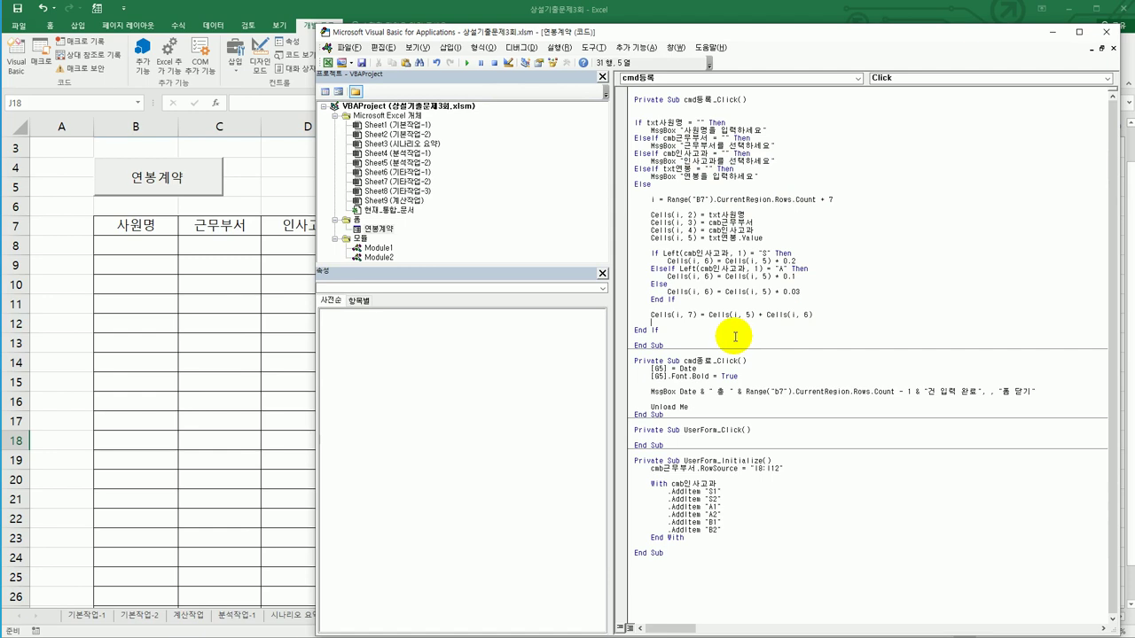
Below the Cells(i, 7) line, add lines setting txt사원명, cmb근무부서, cmb인사고과 and txt연봉 to ""
{"action": "key", "text": "Return"}
{"action": "key", "text": "Return"}
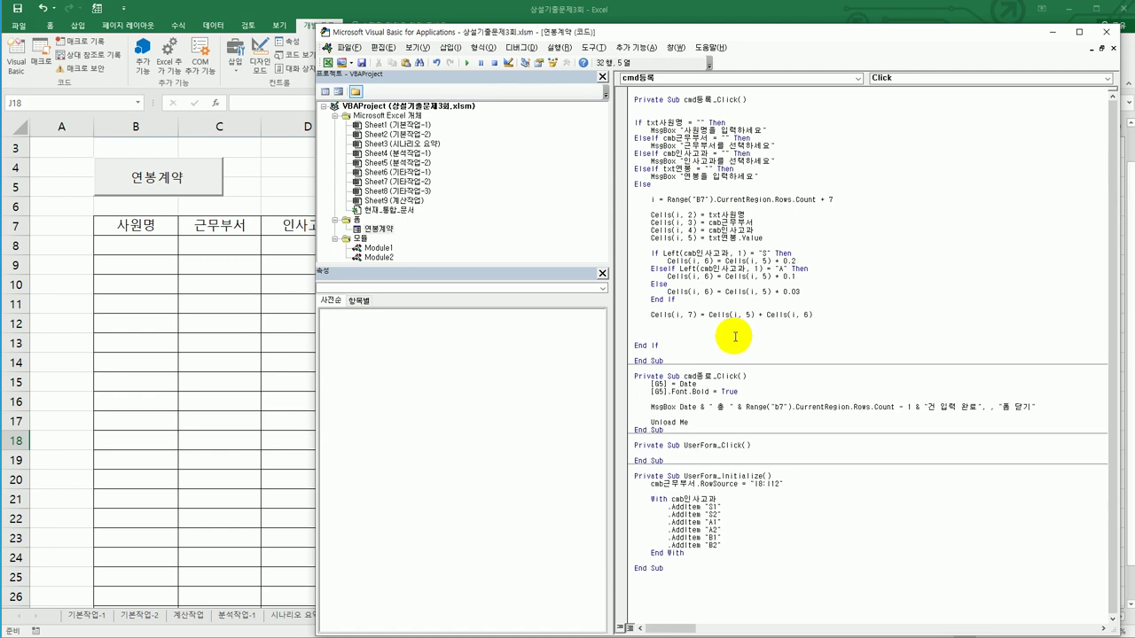
{"action": "type", "text": "txt사원명 =\""}
{"action": "key", "text": "Return"}
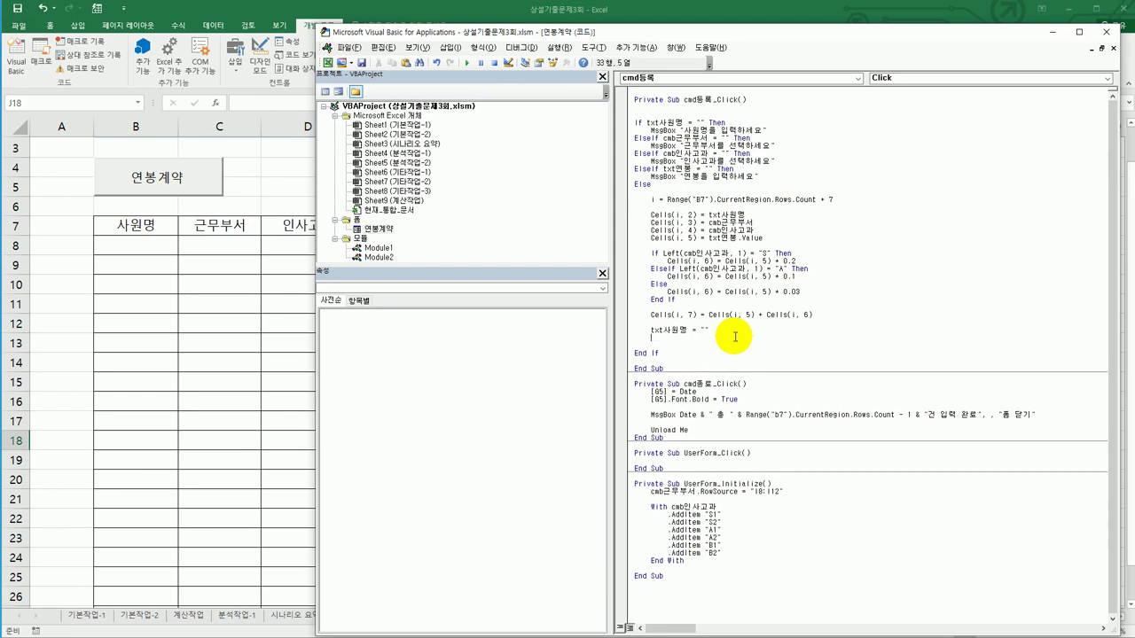
{"action": "type", "text": "cmb근무부서 = \"\""}
{"action": "key", "text": "Return"}
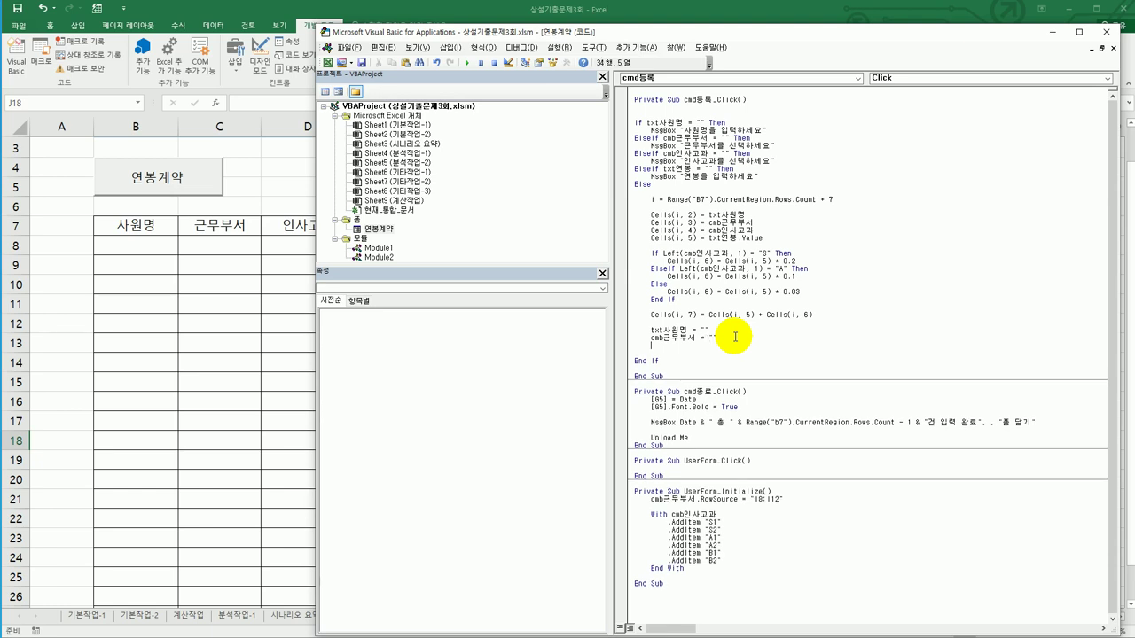
{"action": "type", "text": "cmb인사고과 = \"\""}
{"action": "key", "text": "Return"}
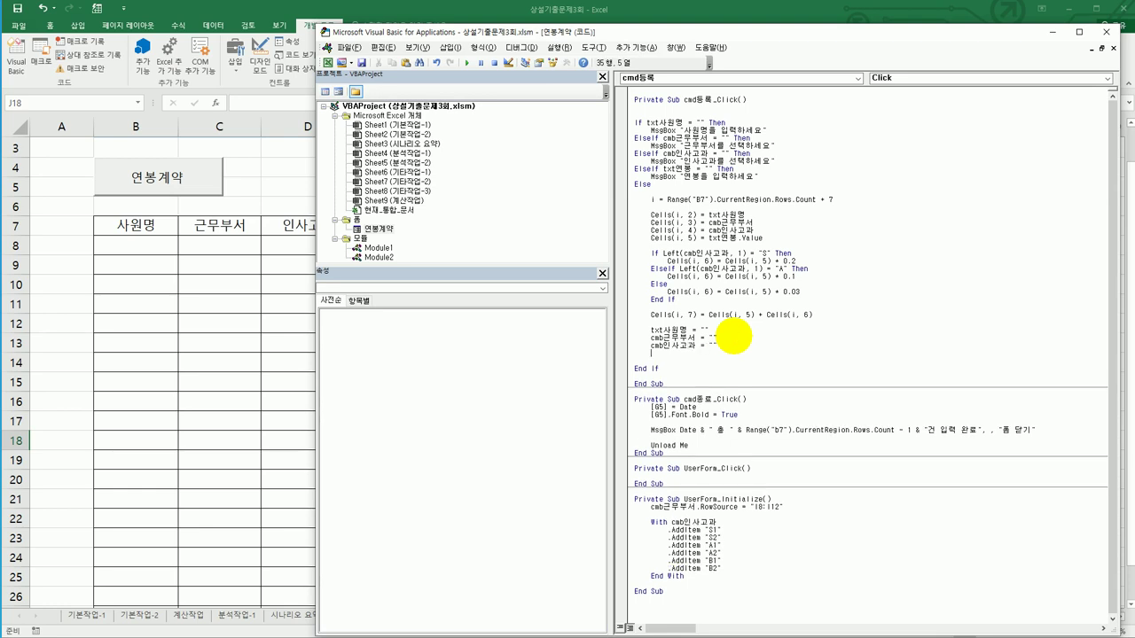
{"action": "type", "text": "txt연봉 = \""}
{"action": "key", "text": "Down"}
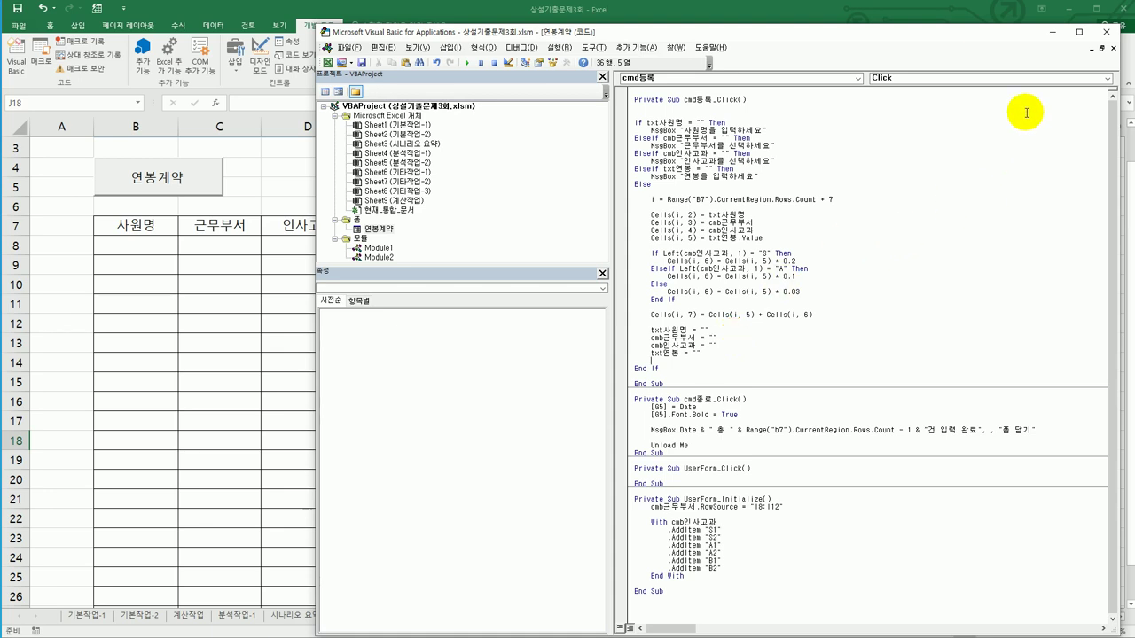
Return to the worksheet, open the 연봉계약 form and register an employee name with 영업부, S2 and a contract amount of 50000000
{"action": "left_click", "coordinate": [1105, 32]}
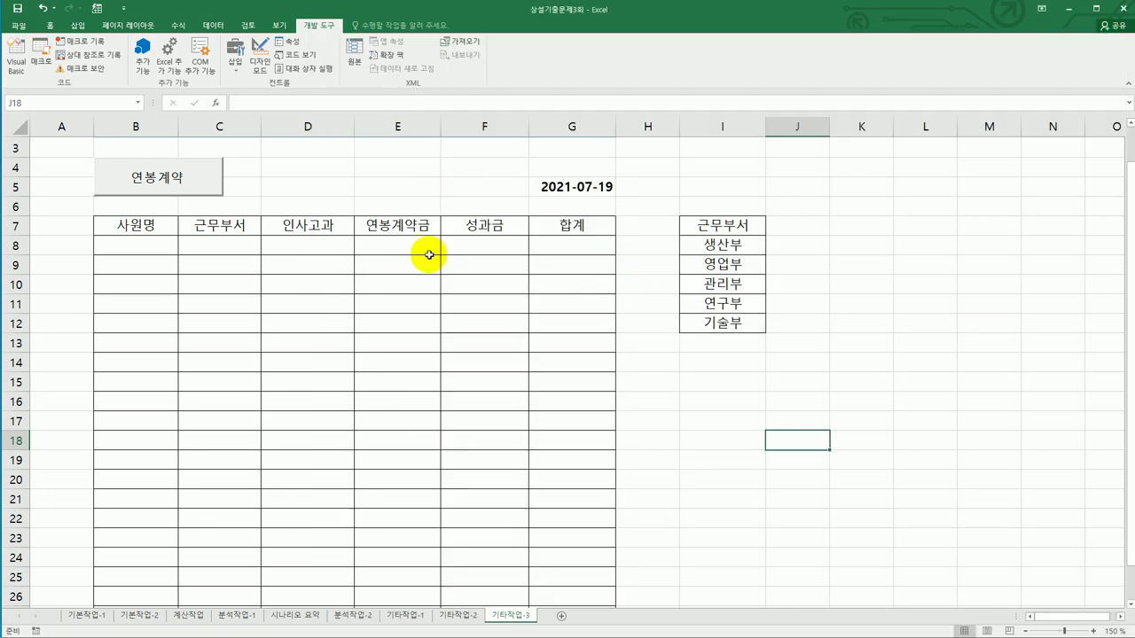
{"action": "left_click", "coordinate": [199, 196]}
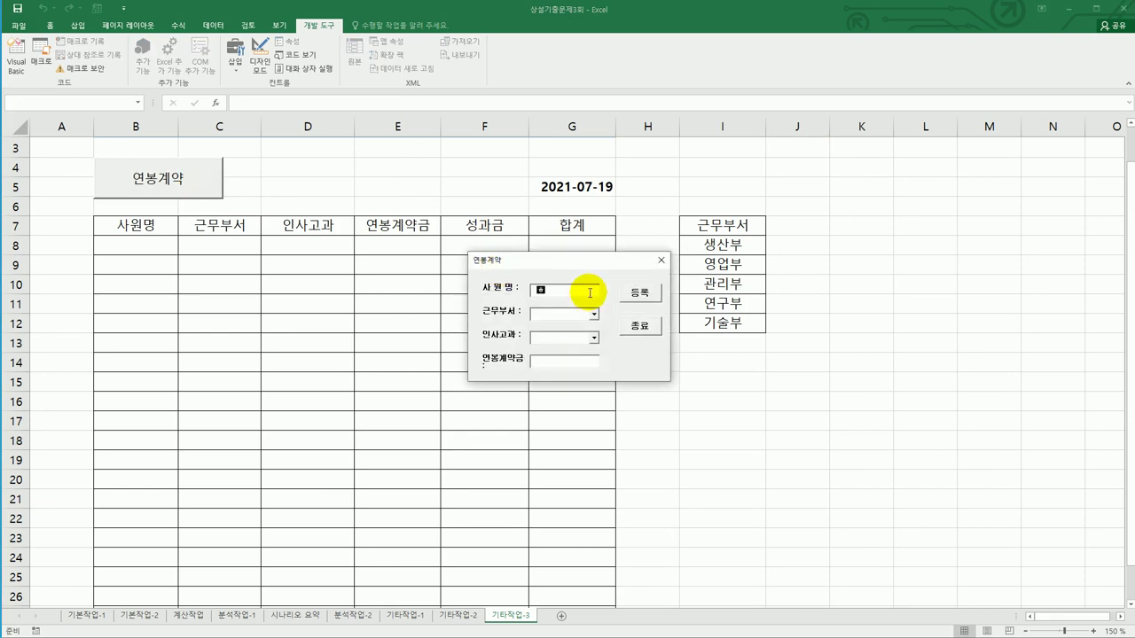
{"action": "type", "text": "홍길"}
{"action": "left_click", "coordinate": [592, 315]}
{"action": "left_click", "coordinate": [592, 337]}
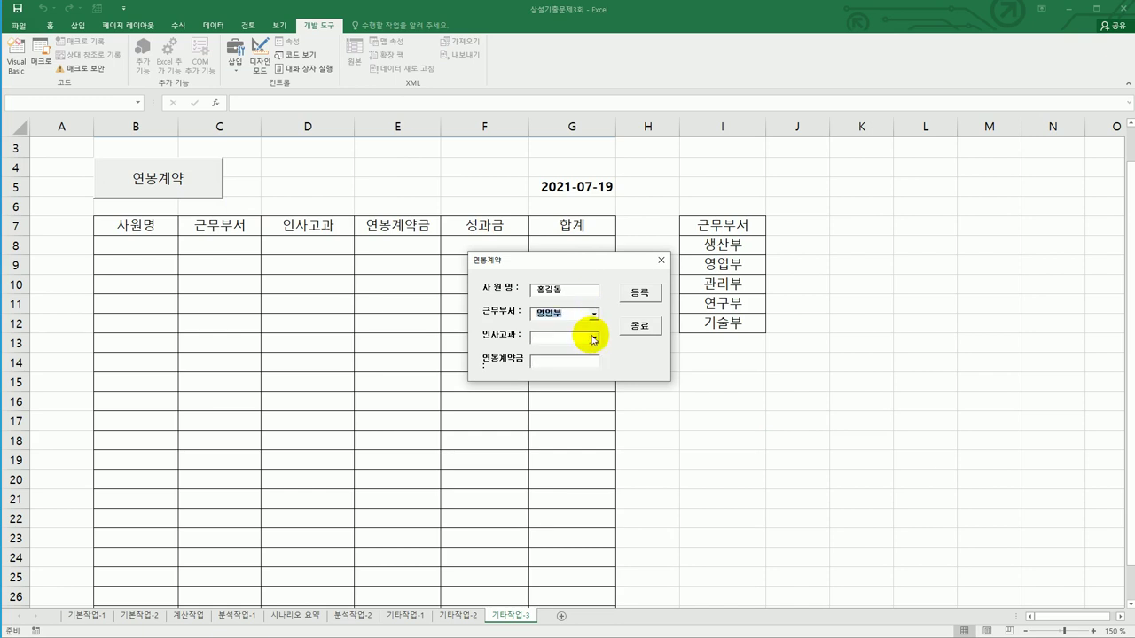
{"action": "left_click", "coordinate": [592, 337]}
{"action": "left_click", "coordinate": [583, 353]}
{"action": "left_click", "coordinate": [558, 366]}
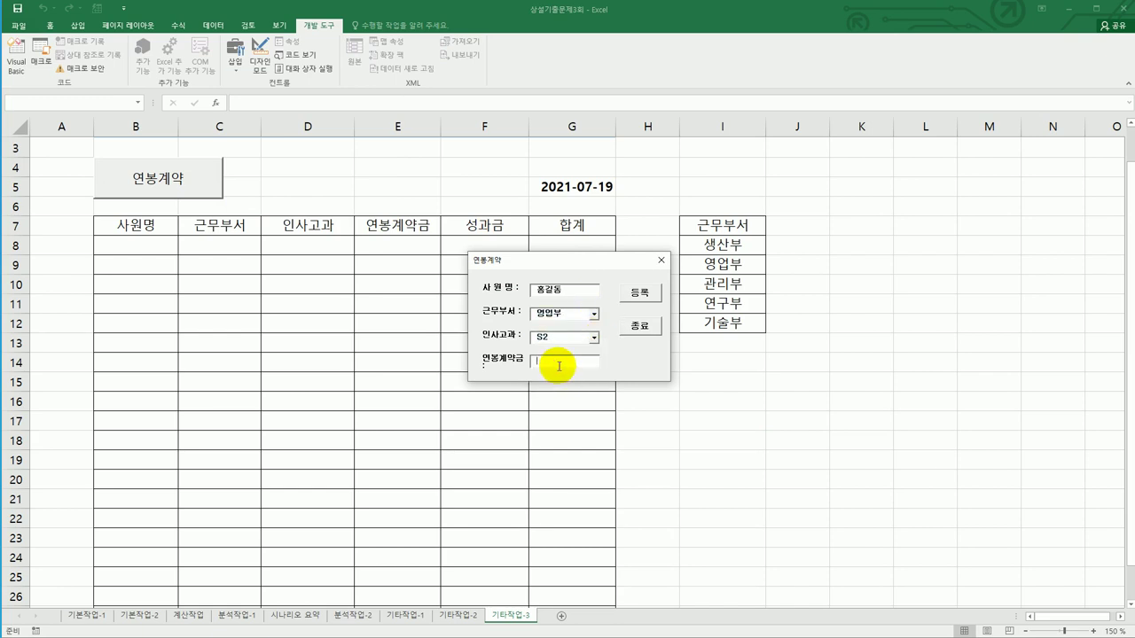
{"action": "type", "text": "50000000"}
{"action": "left_click", "coordinate": [626, 297]}
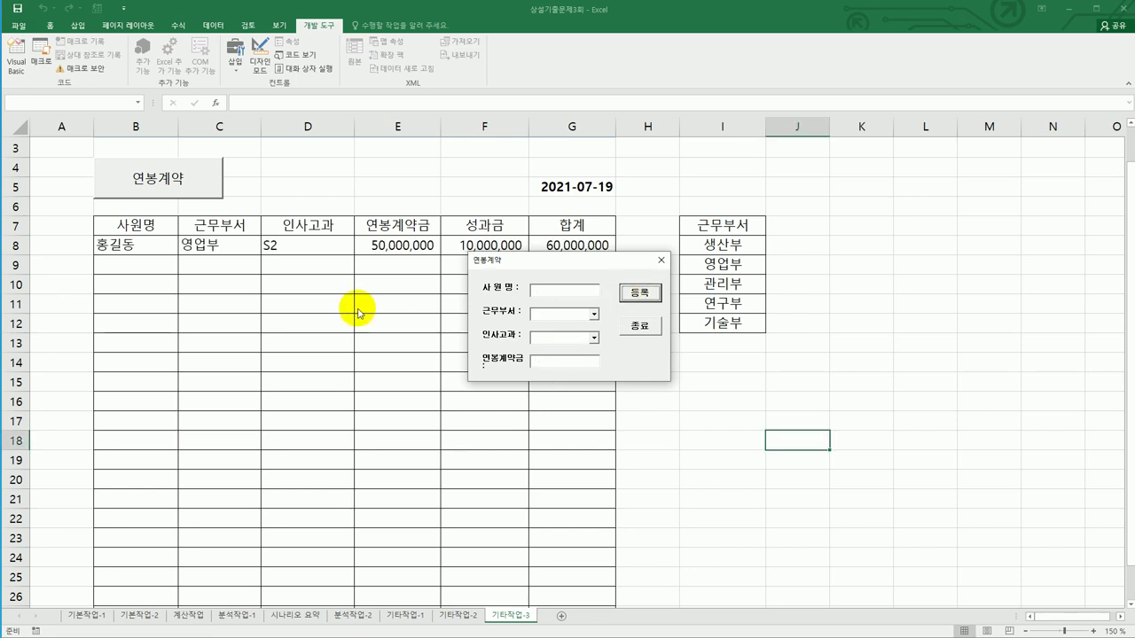
Move the form clear of the first record and test the 사원명 check by registering with every field empty
{"action": "left_click_drag", "start_coordinate": [600, 267], "coordinate": [610, 302]}
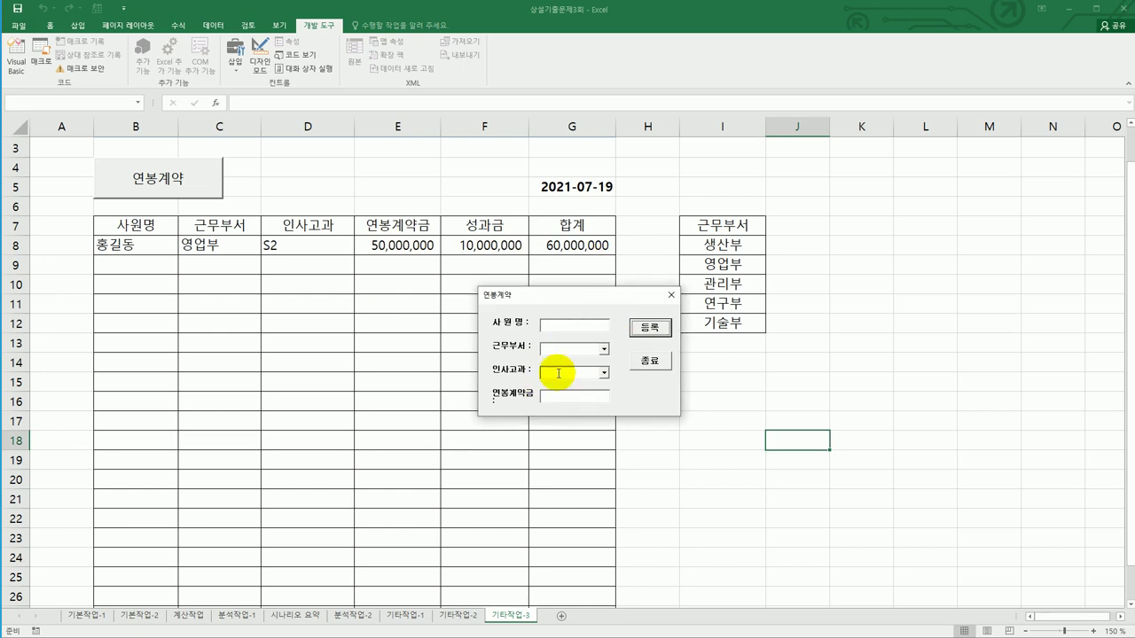
{"action": "left_click", "coordinate": [654, 328]}
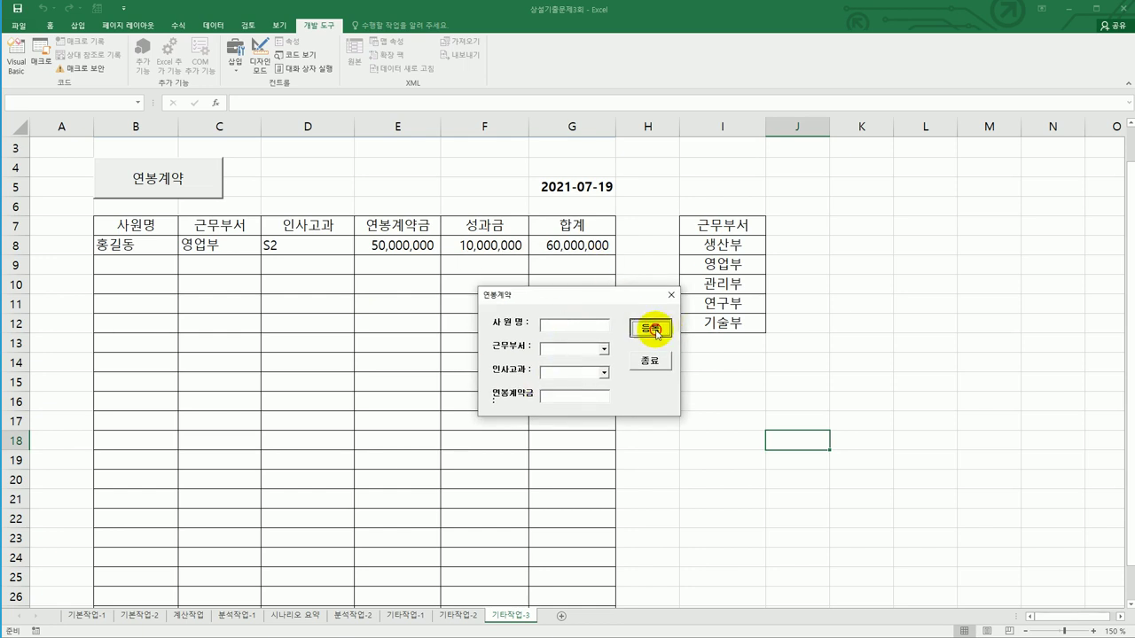
{"action": "left_click_drag", "start_coordinate": [677, 602], "coordinate": [659, 460]}
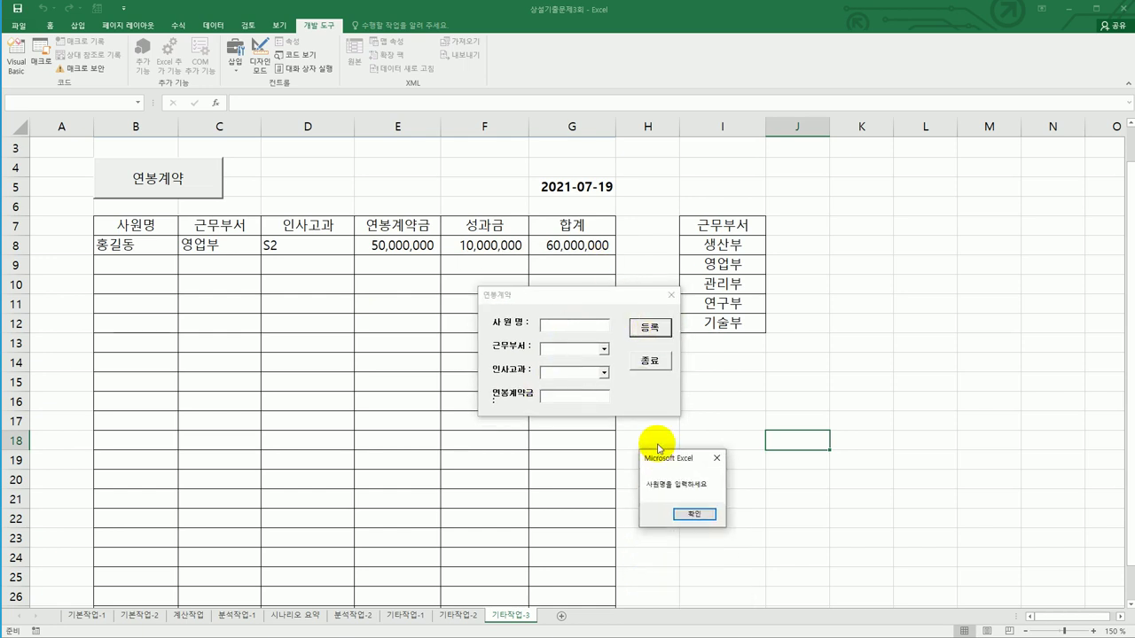
{"action": "left_click", "coordinate": [679, 500]}
Enter a second employee's name and test the 근무부서 check by registering without a department
{"action": "left_click", "coordinate": [551, 329]}
{"action": "type", "text": "강호동"}
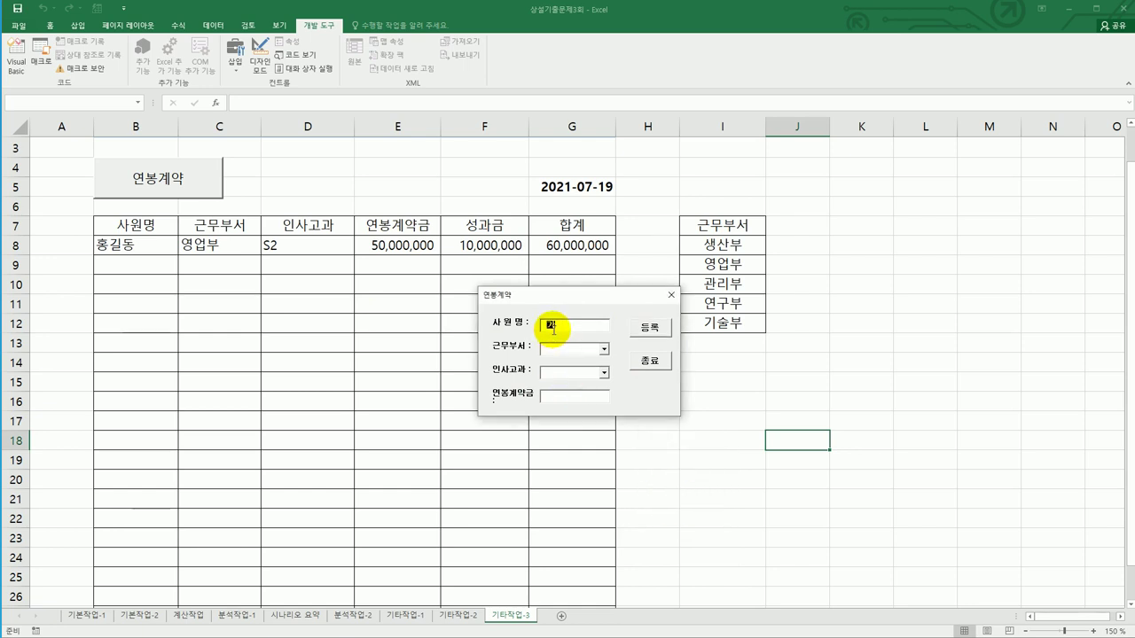
{"action": "left_click", "coordinate": [649, 326]}
{"action": "left_click_drag", "start_coordinate": [676, 610], "coordinate": [741, 404]}
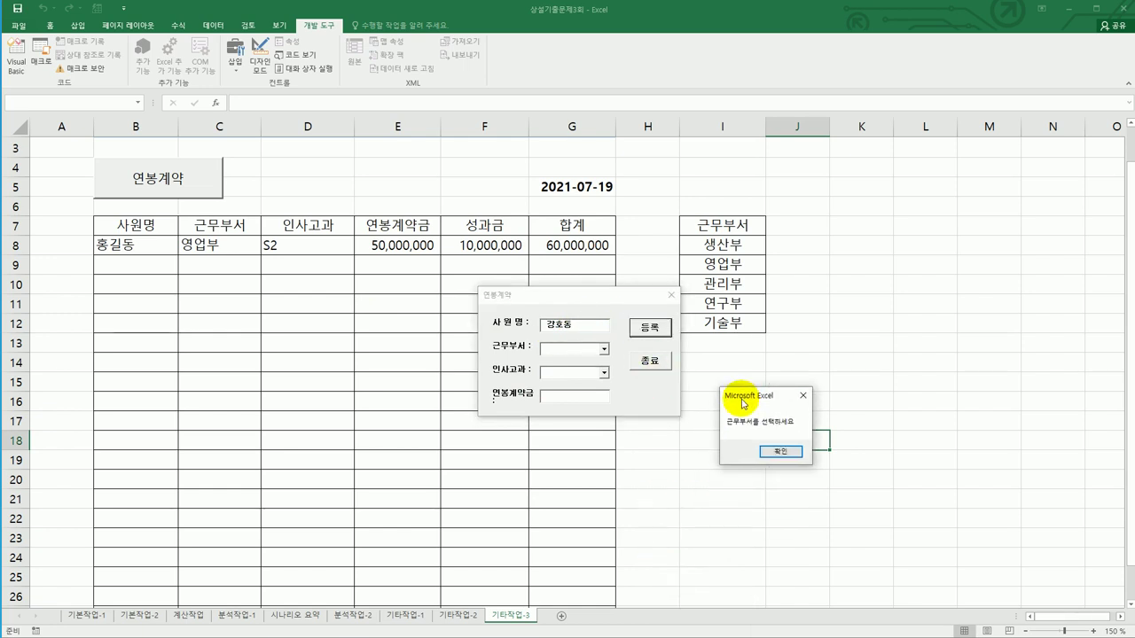
{"action": "left_click", "coordinate": [771, 457]}
Choose 생산부 as 근무부서 and test the 인사고과 check by registering without a rating
{"action": "left_click", "coordinate": [604, 349]}
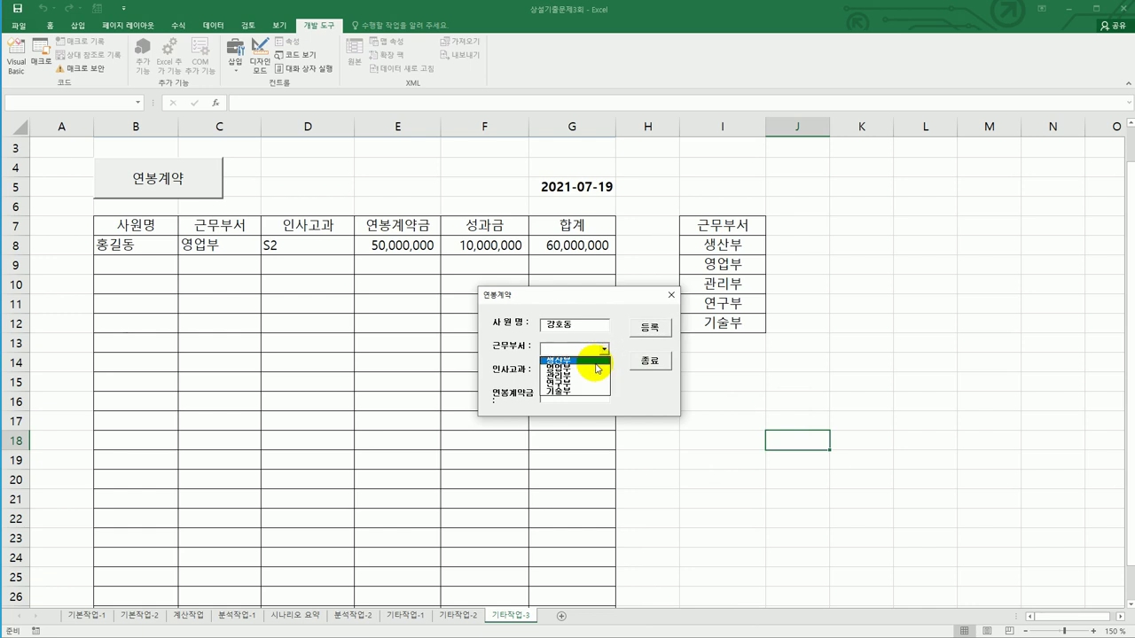
{"action": "left_click", "coordinate": [602, 359]}
{"action": "left_click", "coordinate": [650, 326]}
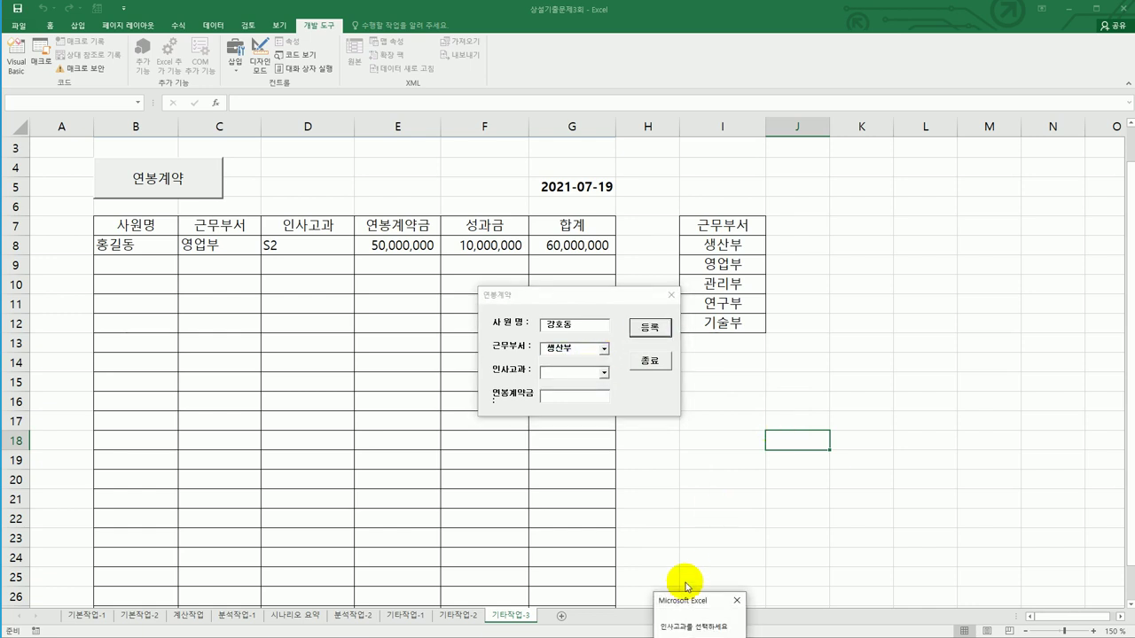
{"action": "left_click_drag", "start_coordinate": [682, 602], "coordinate": [744, 359]}
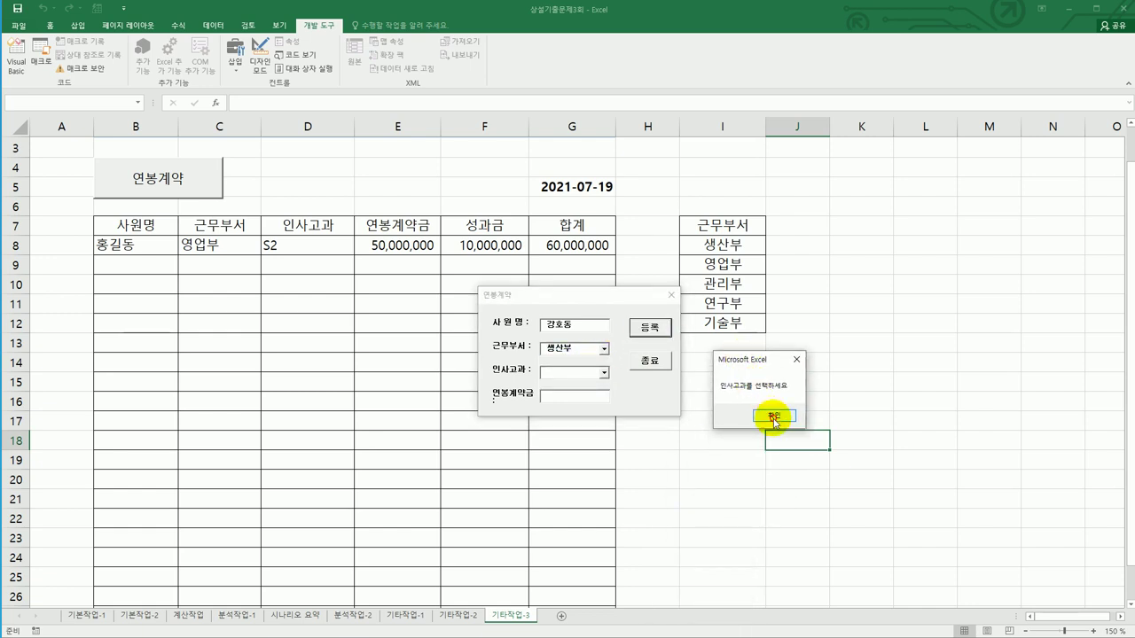
{"action": "left_click", "coordinate": [776, 417]}
Choose A1 as 인사고과 and test the 연봉 check by registering without a contract amount
{"action": "left_click", "coordinate": [604, 373]}
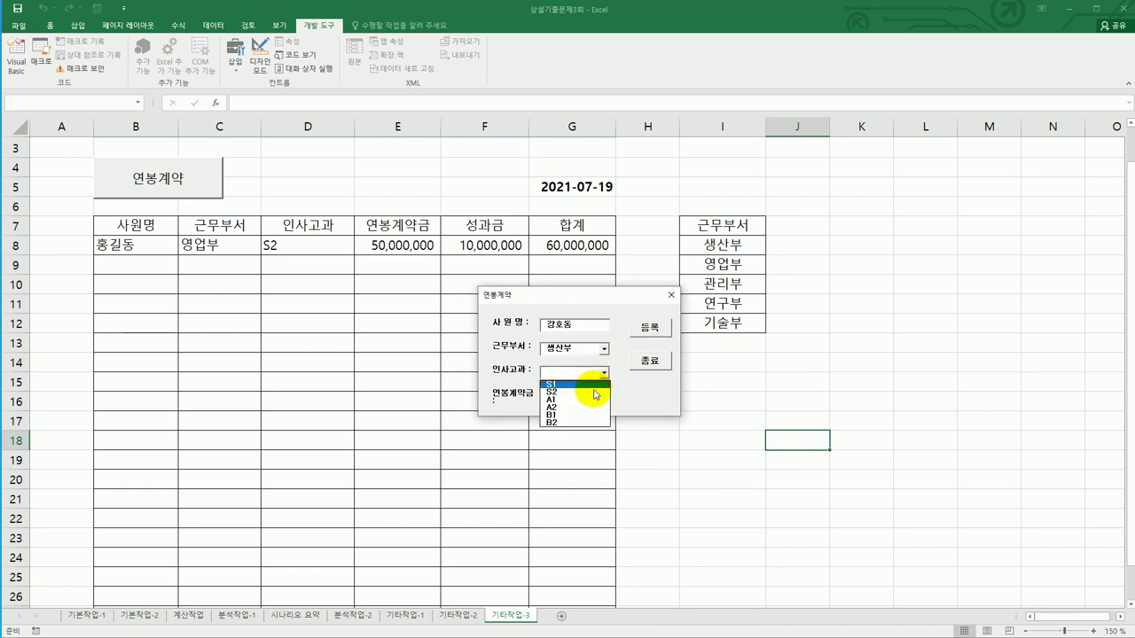
{"action": "left_click", "coordinate": [587, 399]}
{"action": "left_click", "coordinate": [656, 326]}
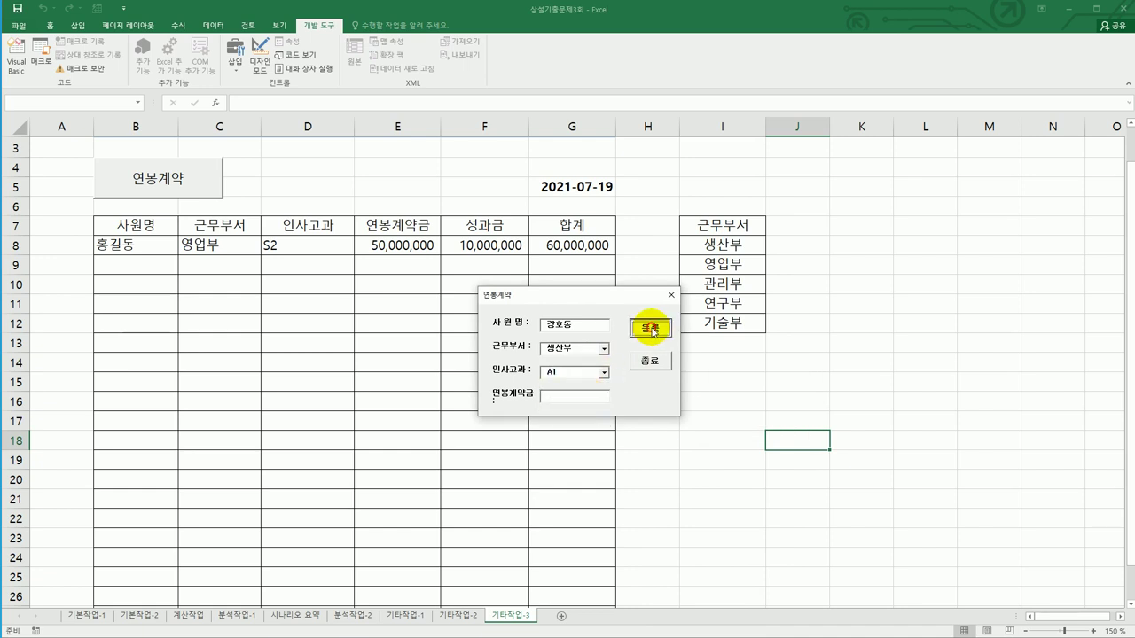
{"action": "left_click_drag", "start_coordinate": [694, 601], "coordinate": [765, 344]}
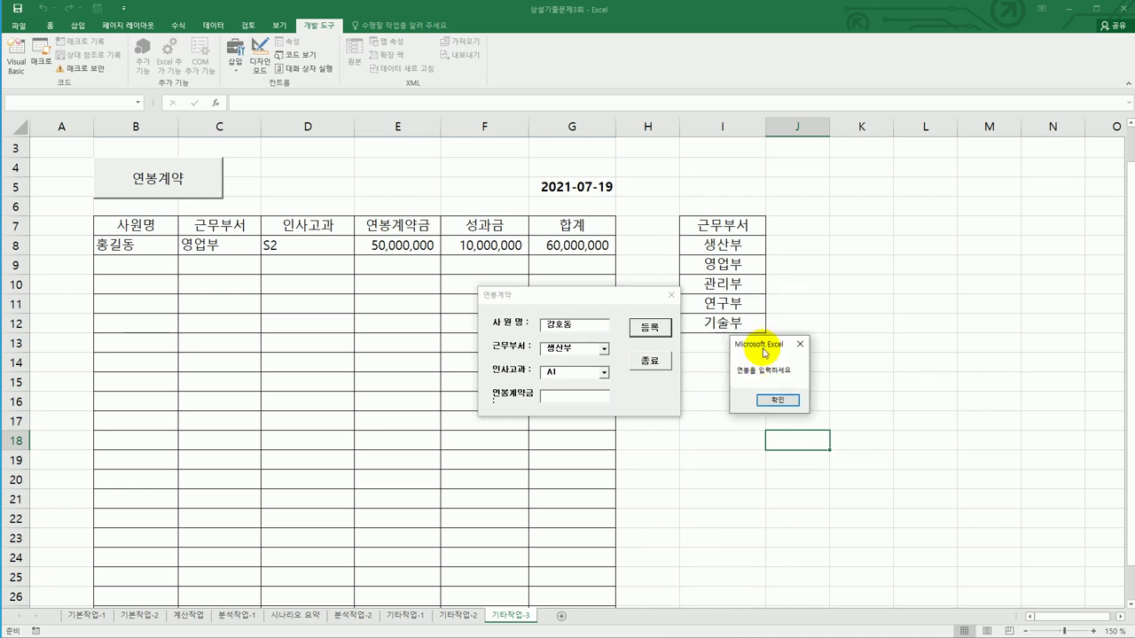
{"action": "left_click", "coordinate": [776, 400]}
Set 연봉계약금 to 35000000 and register the second employee's record
{"action": "left_click", "coordinate": [575, 395]}
{"action": "type", "text": "3500"}
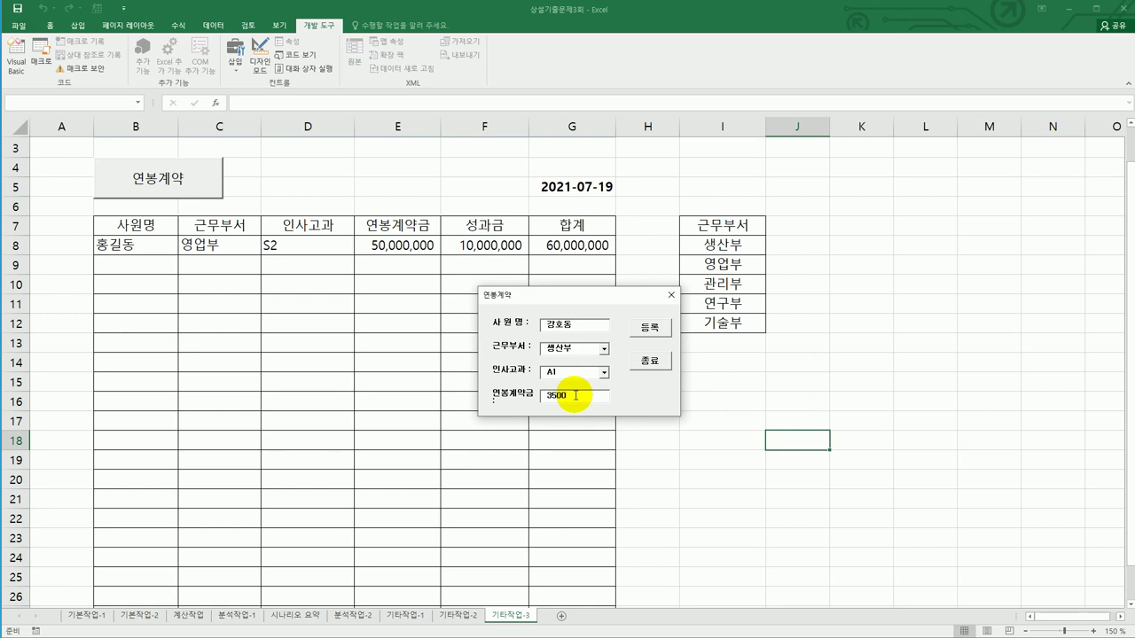
{"action": "type", "text": "0000"}
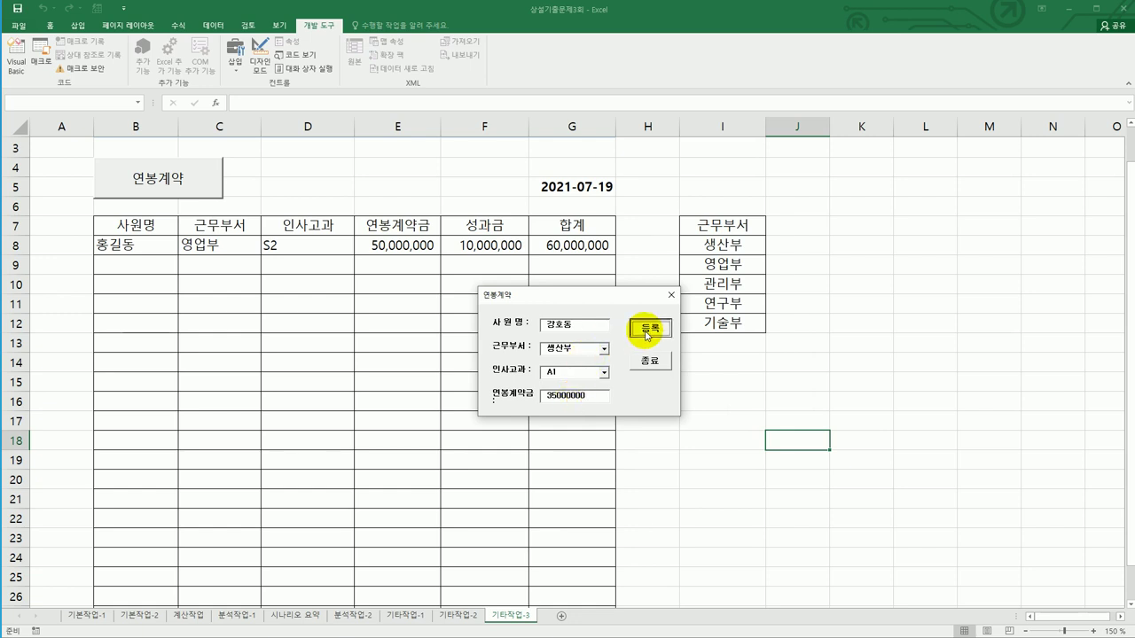
{"action": "left_click", "coordinate": [649, 328]}
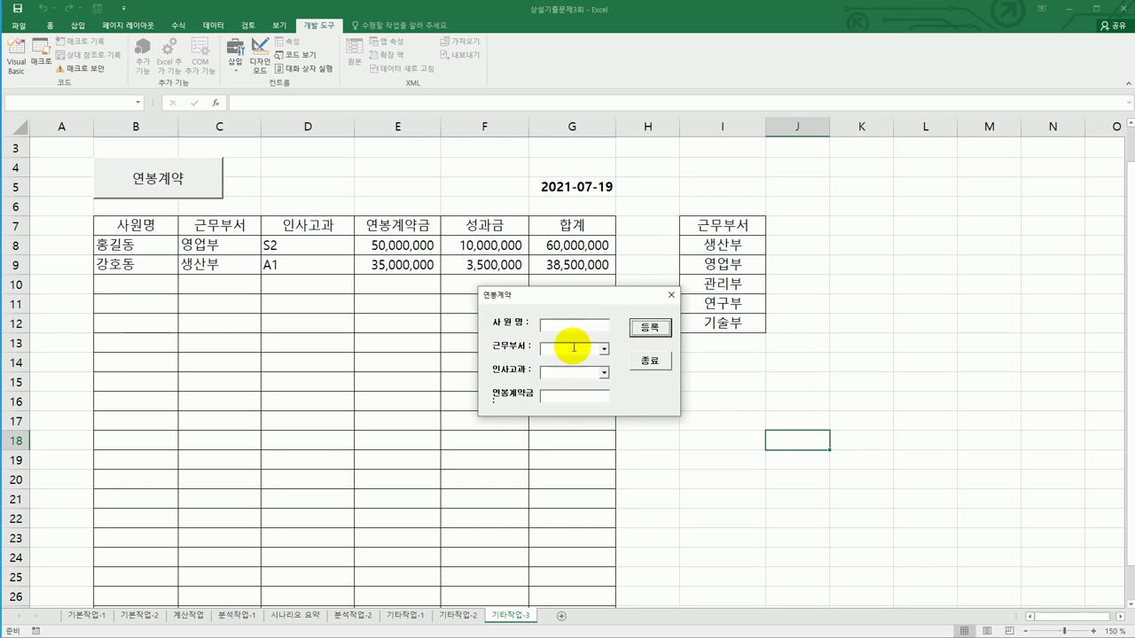
Close the form through its 종료 command, dismiss the closing message and select cell I18
{"action": "left_click", "coordinate": [645, 371]}
{"action": "left_click_drag", "start_coordinate": [686, 605], "coordinate": [760, 371]}
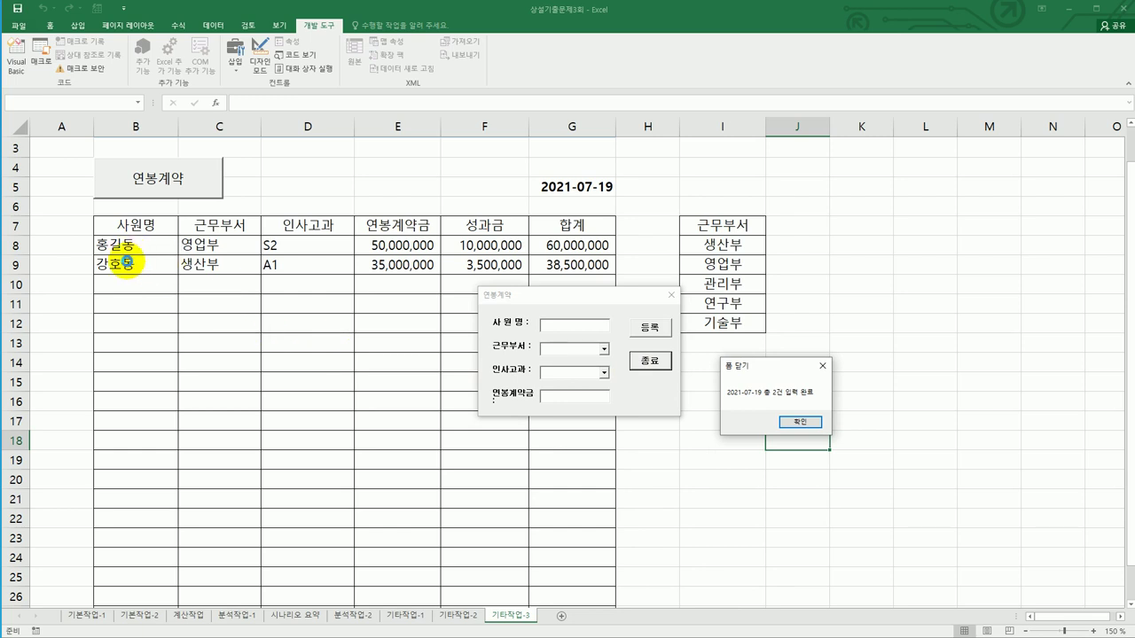
{"action": "left_click", "coordinate": [794, 425]}
{"action": "left_click", "coordinate": [728, 447]}
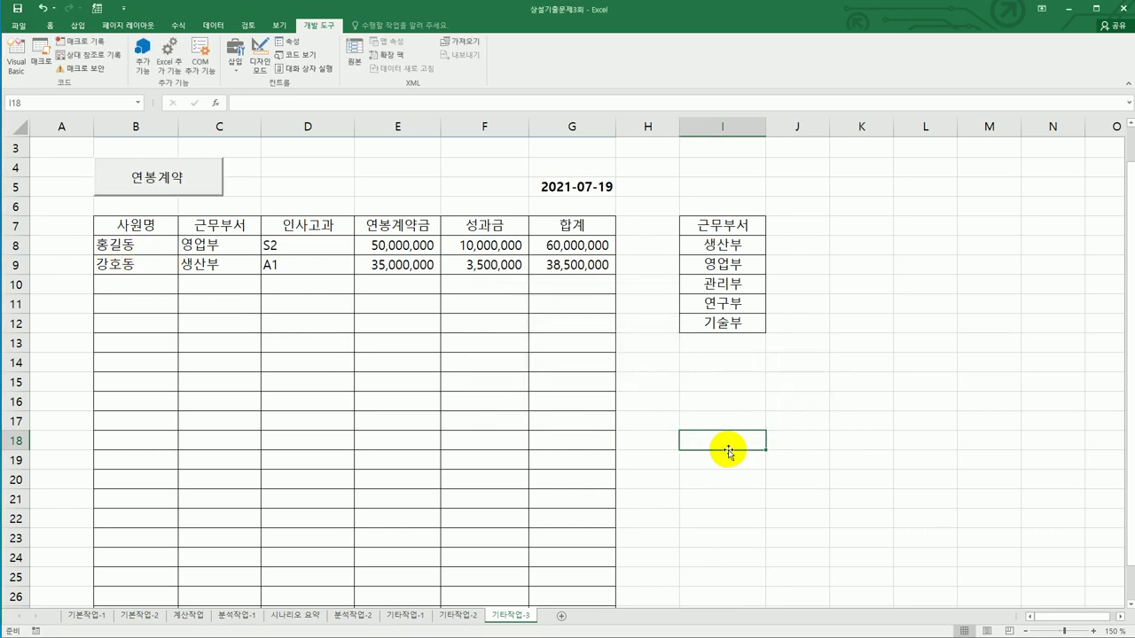